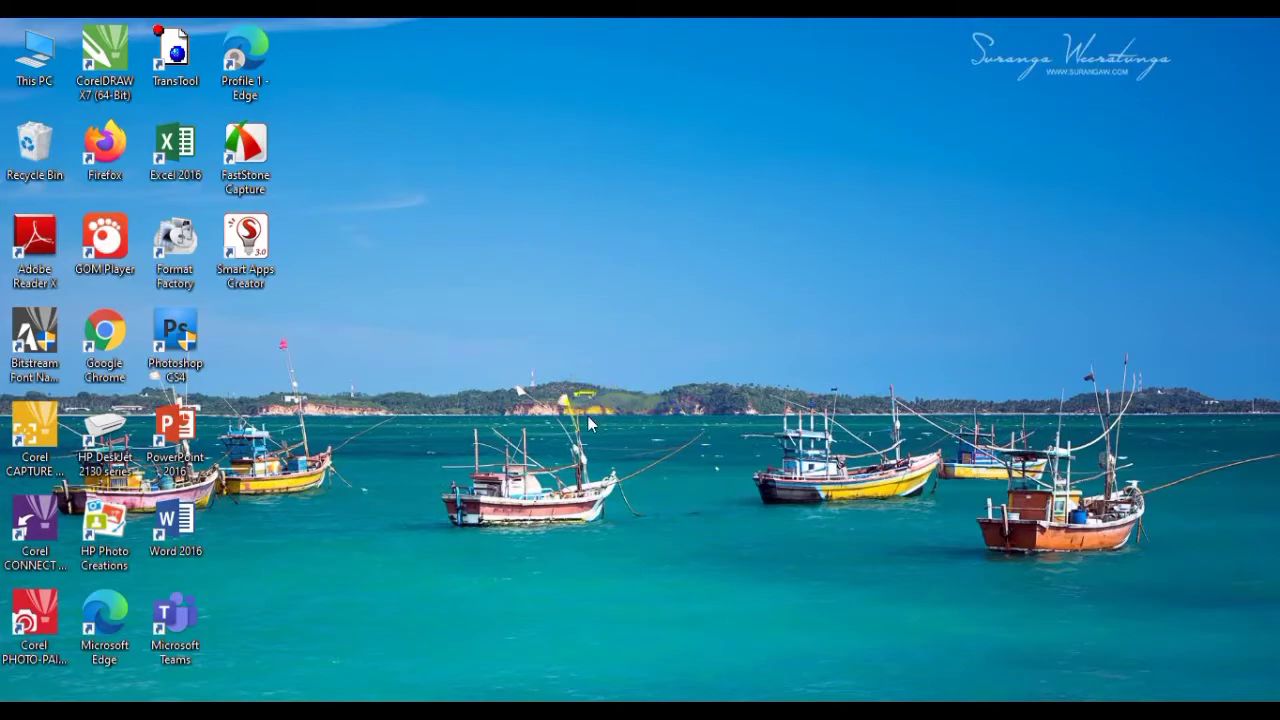
- Open Microsoft Edge, load portal.office.com, and check which account is signed in
{"action": "left_click", "coordinate": [250, 65]}
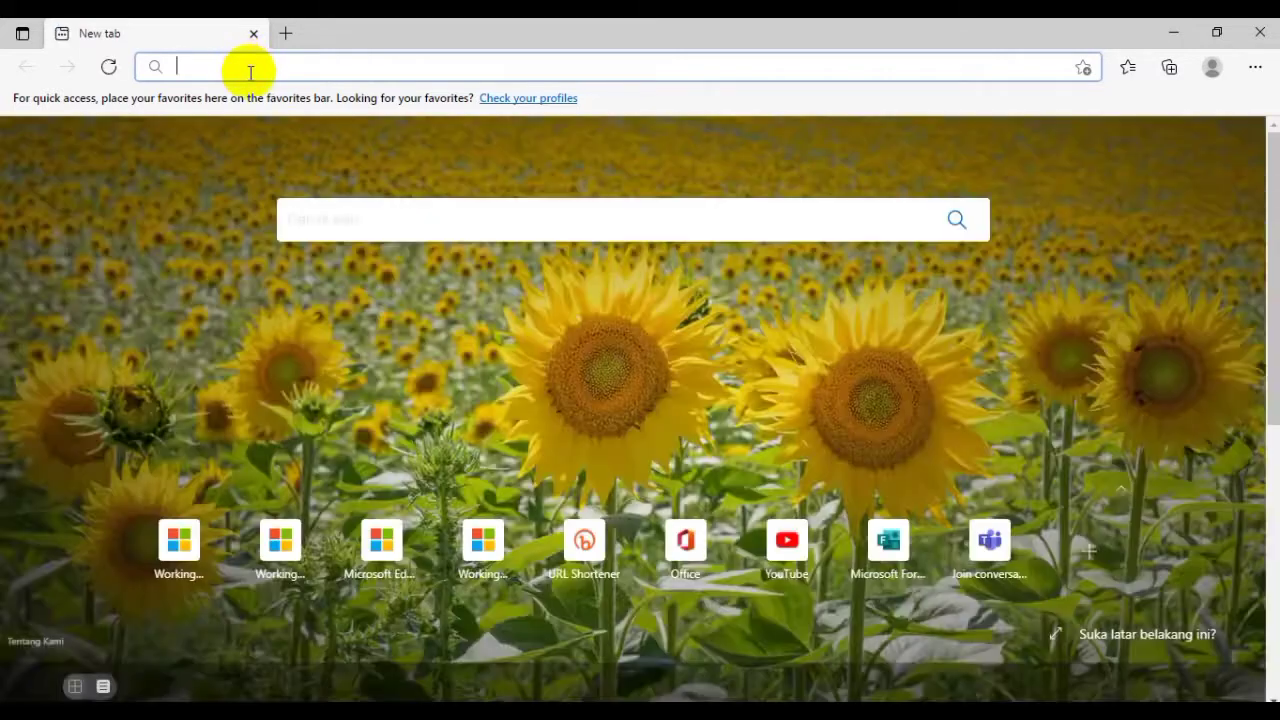
{"action": "type", "text": "portal.office.com"}
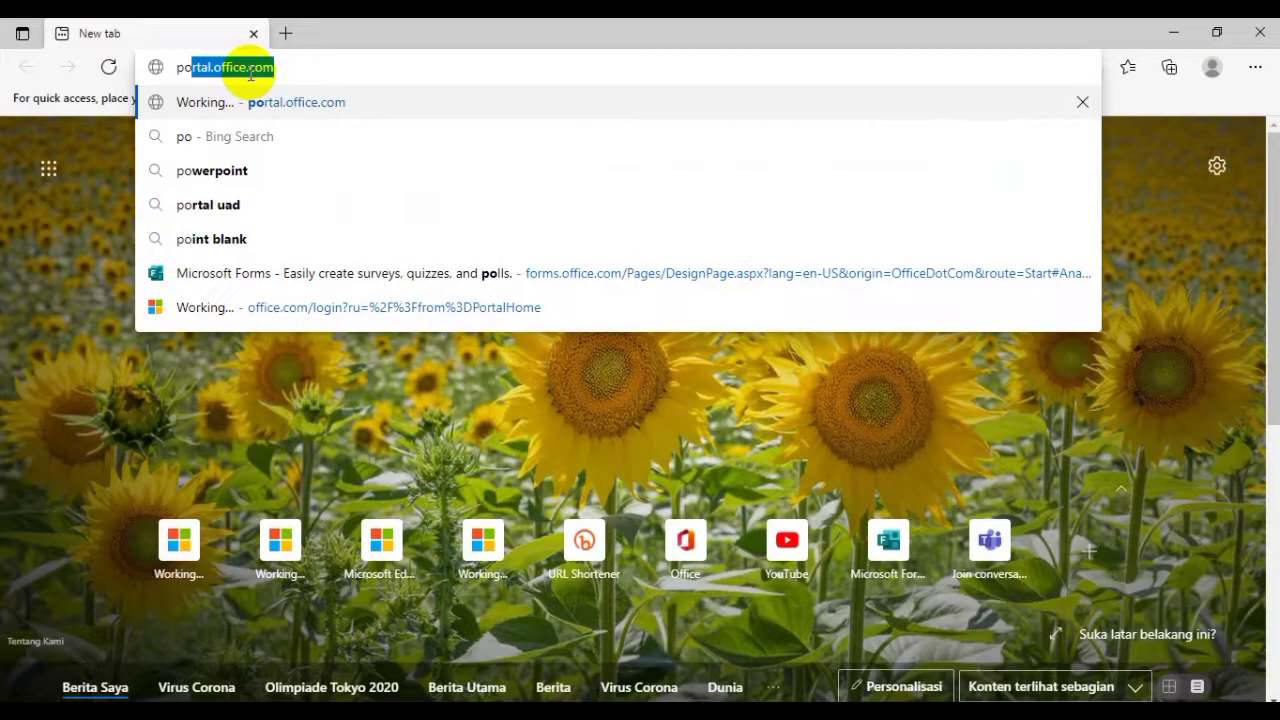
{"action": "key", "text": "Return"}
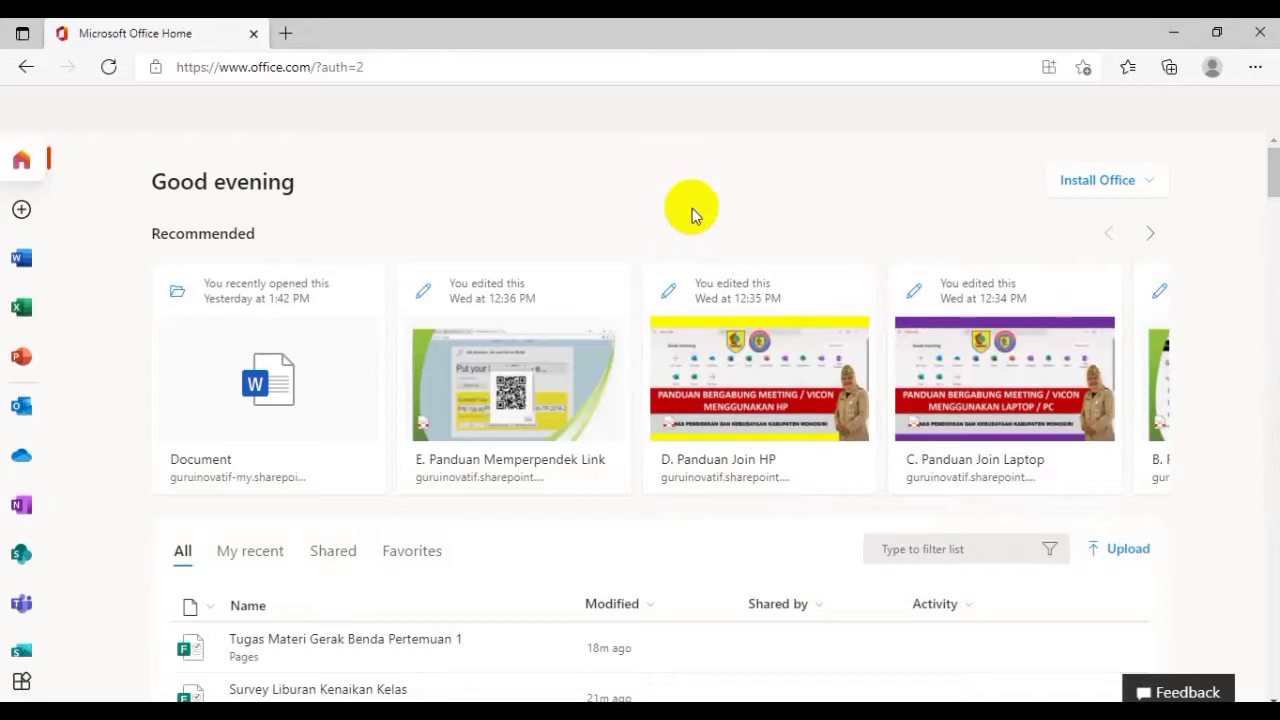
{"action": "left_click", "coordinate": [109, 67]}
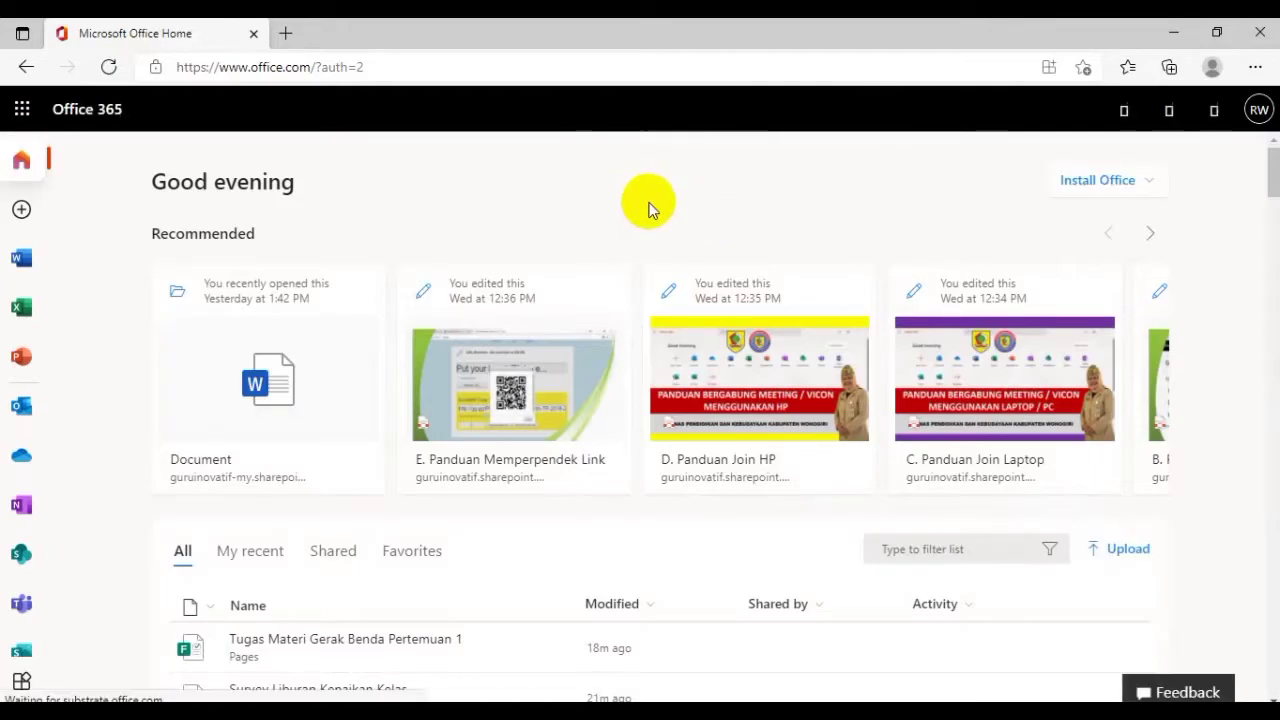
{"action": "left_click", "coordinate": [1260, 117]}
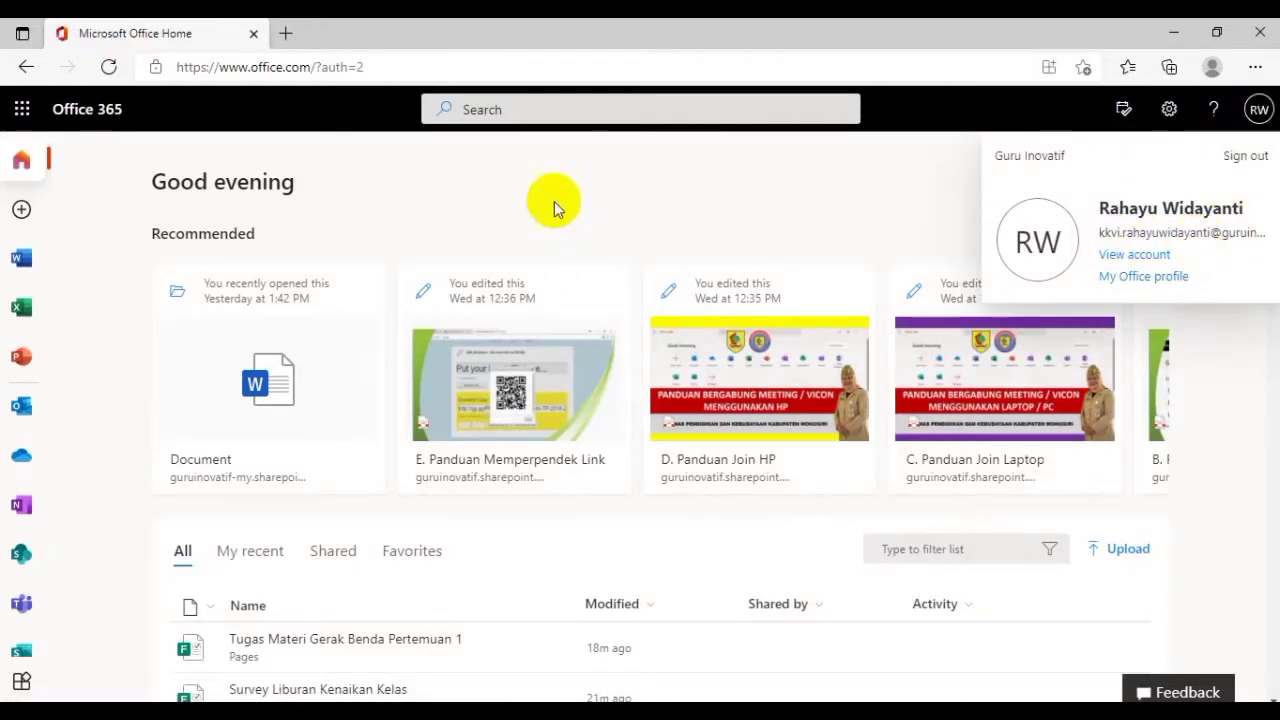
{"action": "left_click", "coordinate": [482, 205]}
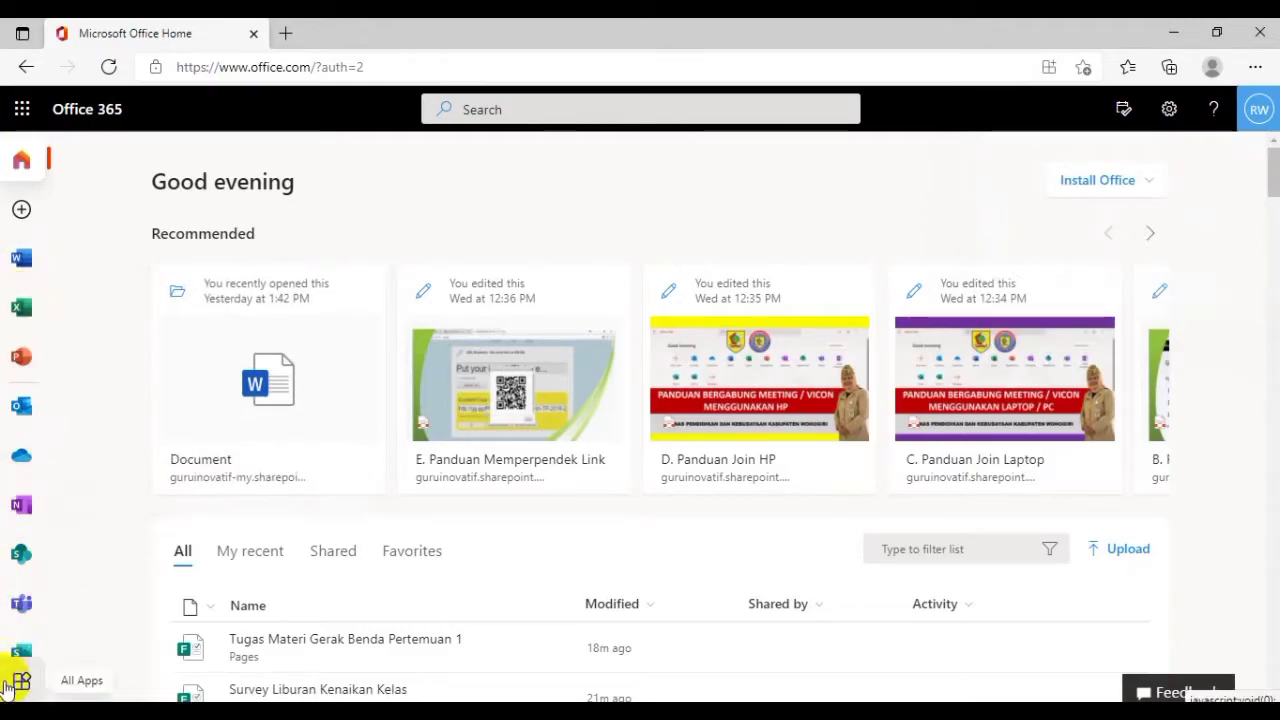
- Open Microsoft Forms from the Office app list and create a new form rather than a quiz
{"action": "scroll", "coordinate": [20, 354], "scroll_direction": "down", "scroll_amount": 3}
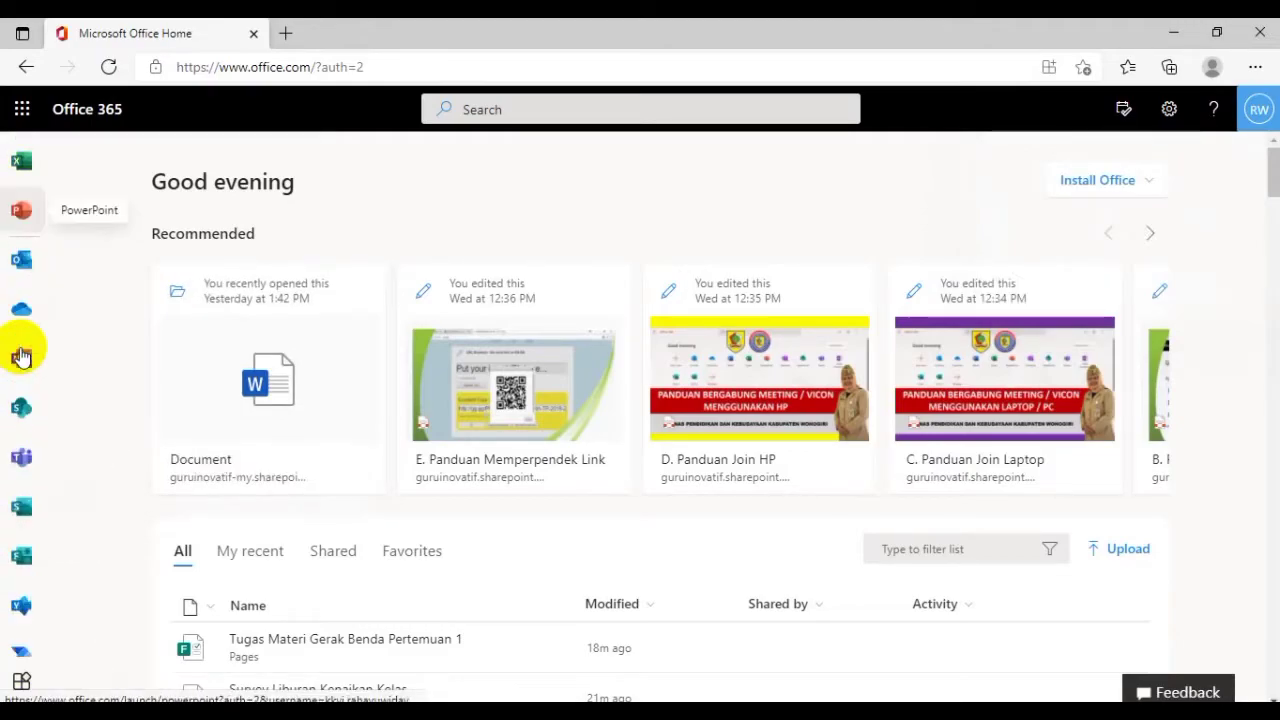
{"action": "scroll", "coordinate": [20, 360], "scroll_direction": "down", "scroll_amount": 1}
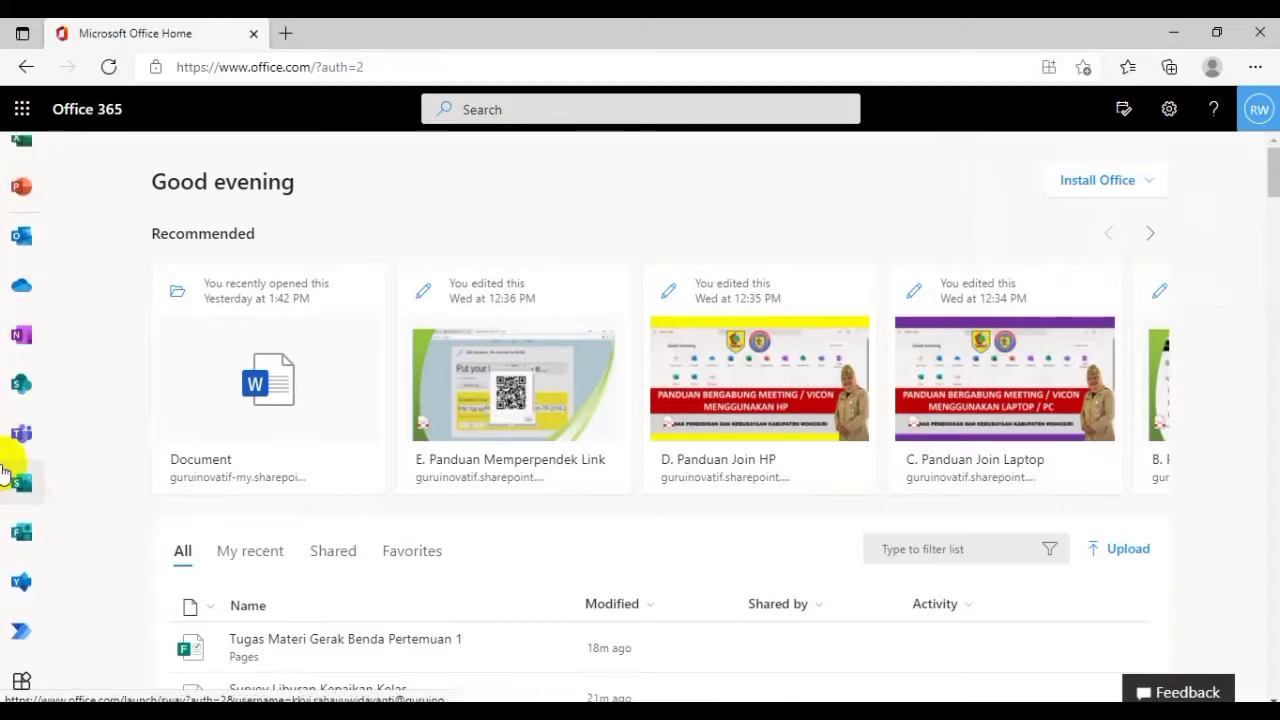
{"action": "left_click", "coordinate": [22, 537]}
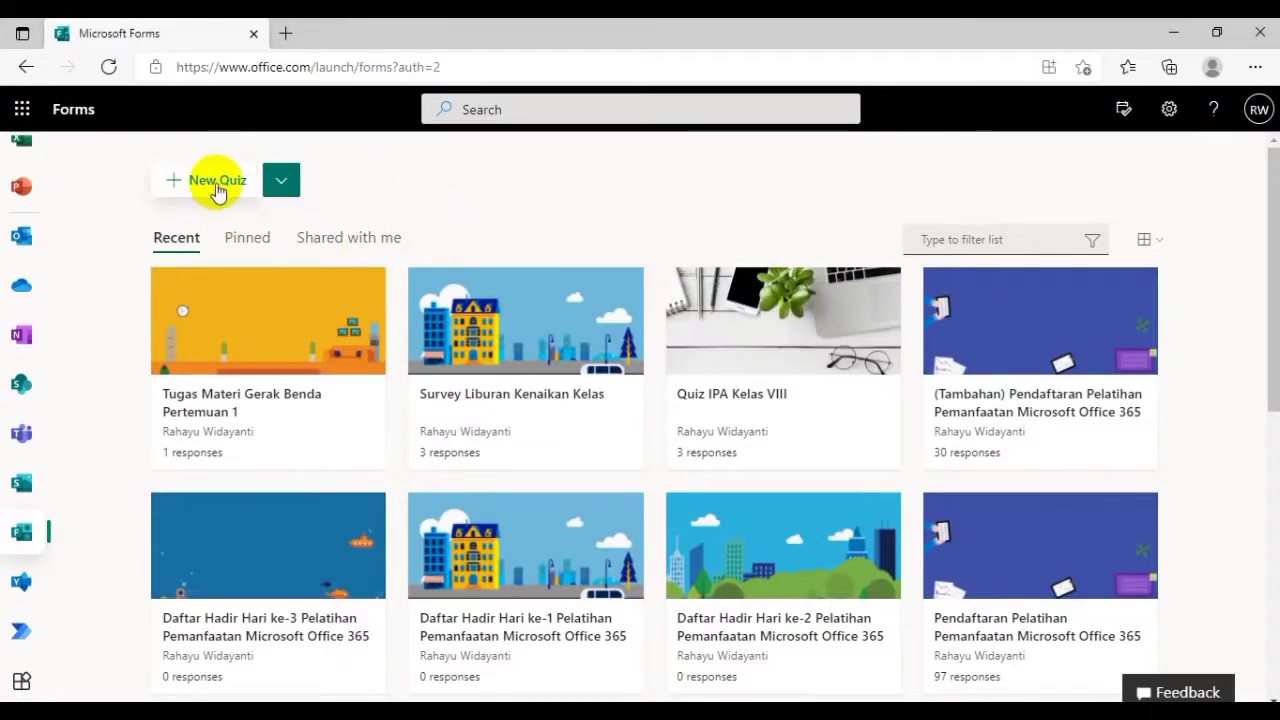
{"action": "left_click", "coordinate": [283, 184]}
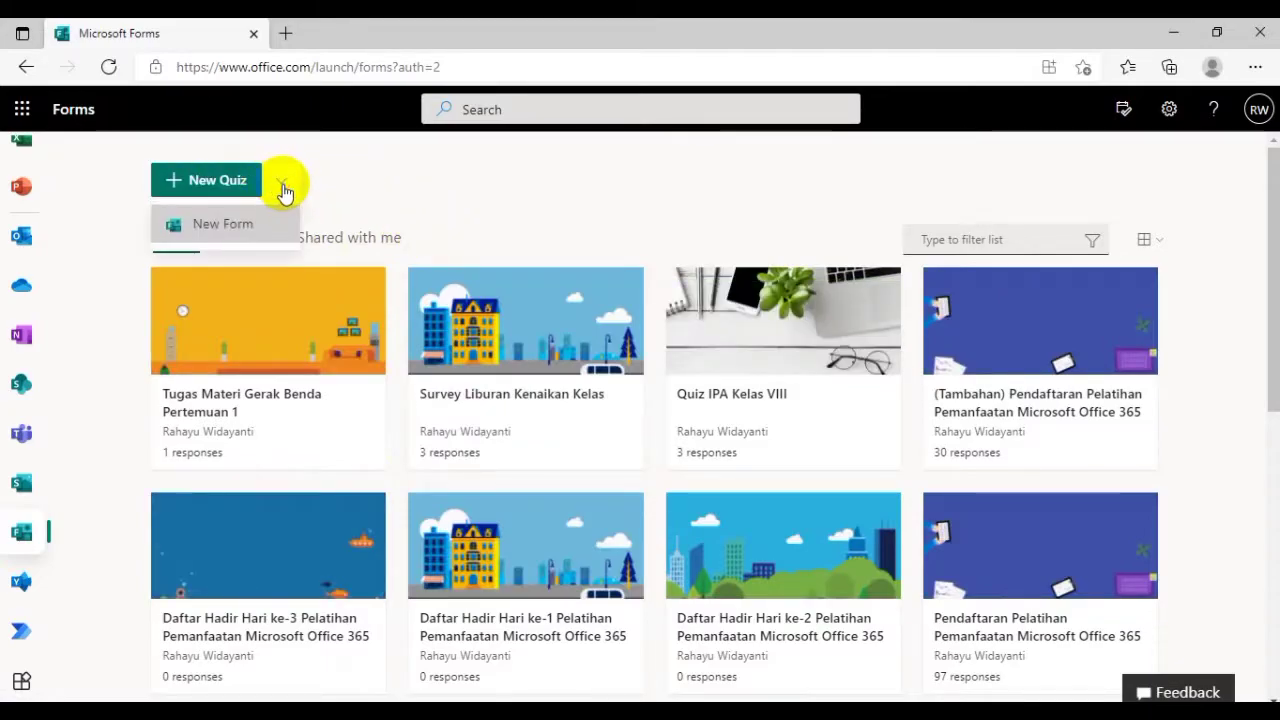
{"action": "left_click", "coordinate": [242, 233]}
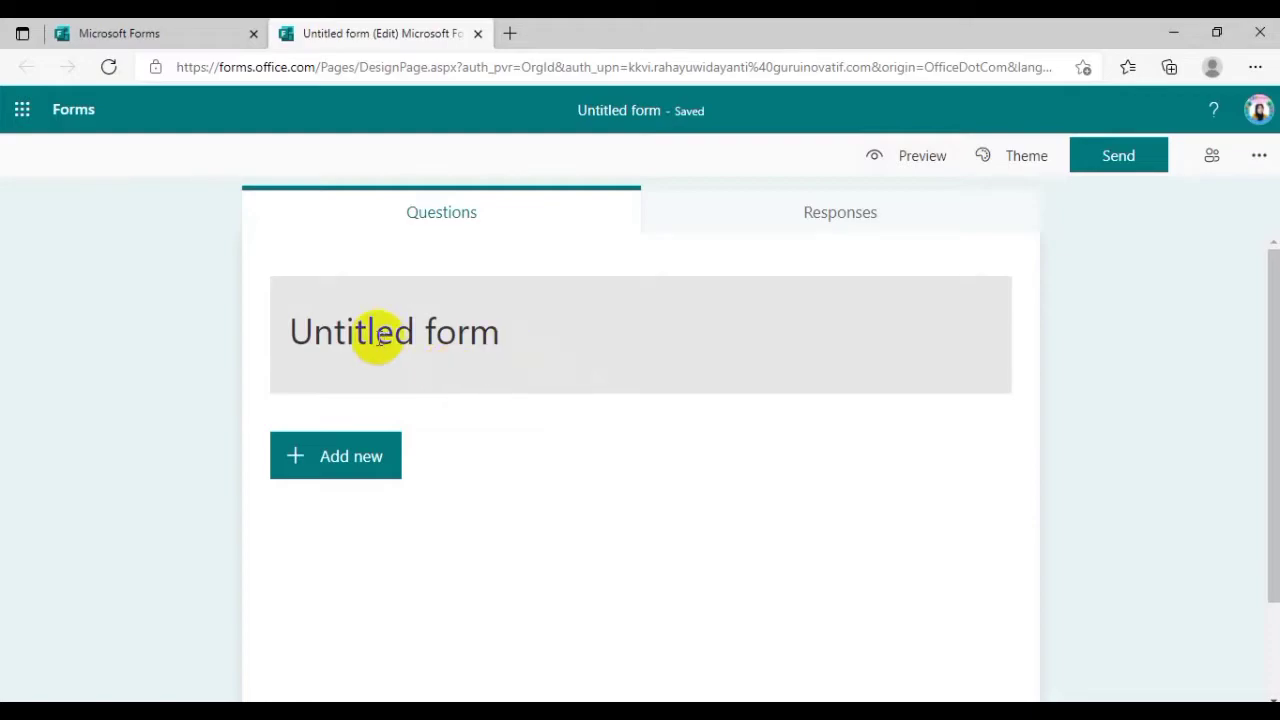
- Replace the form's placeholder title with "Survey Liburan Akhir Semester"
{"action": "left_click", "coordinate": [431, 336]}
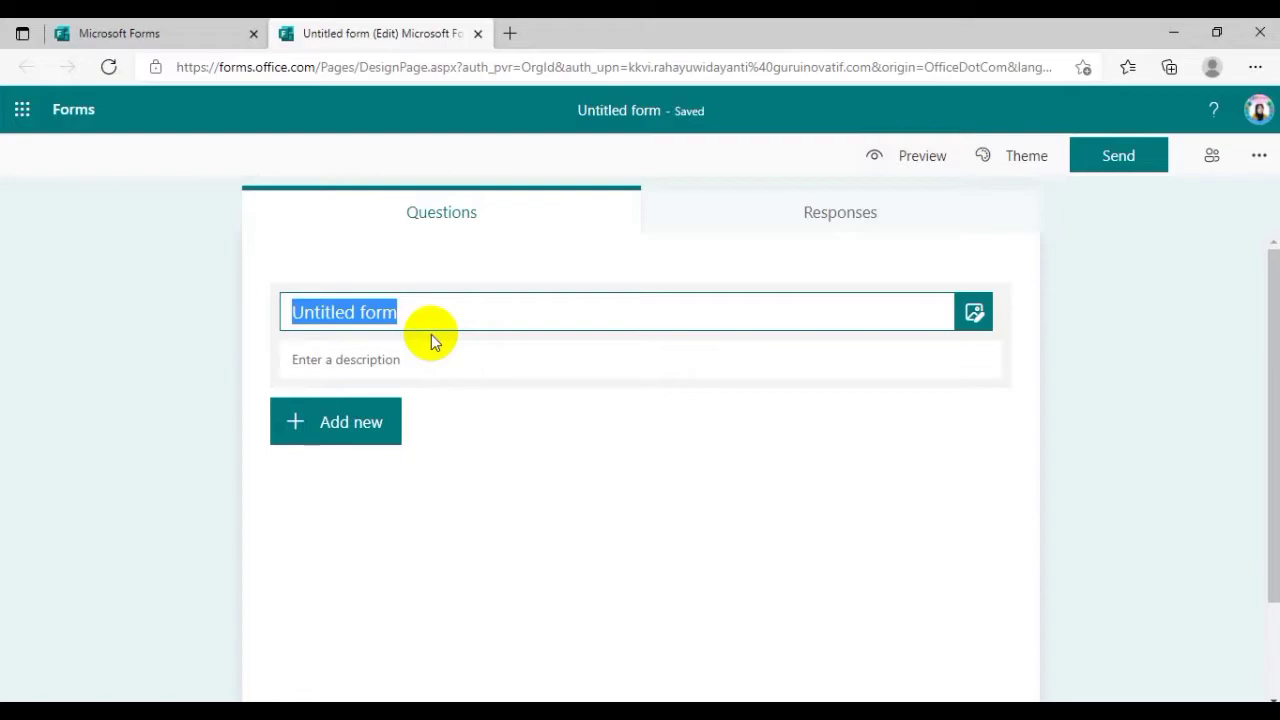
{"action": "type", "text": "S"}
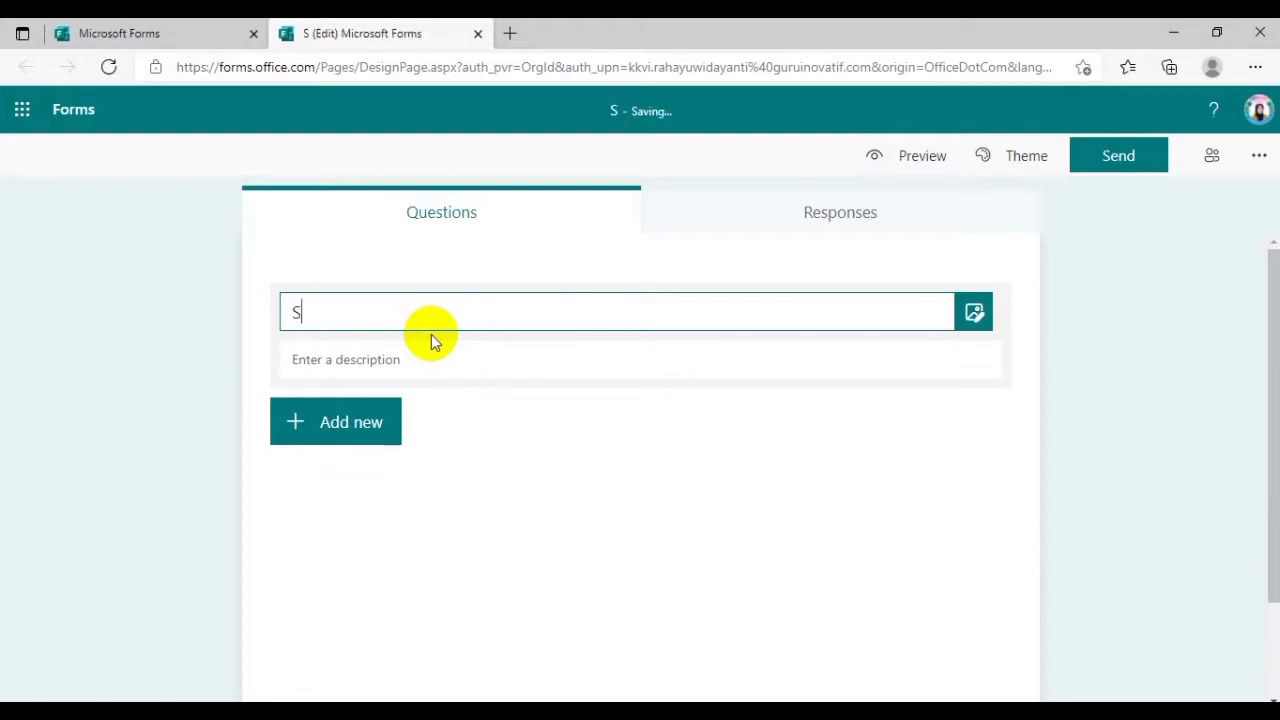
{"action": "type", "text": "urvey"}
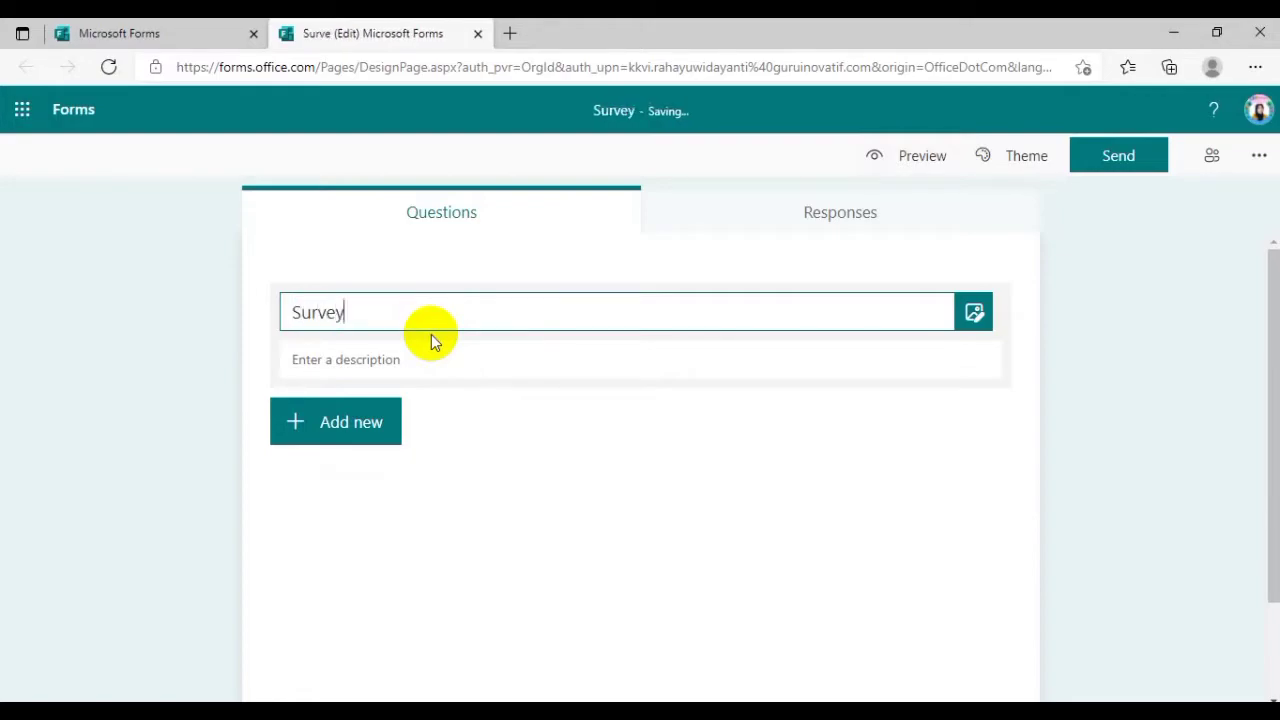
{"action": "type", "text": " Libur"}
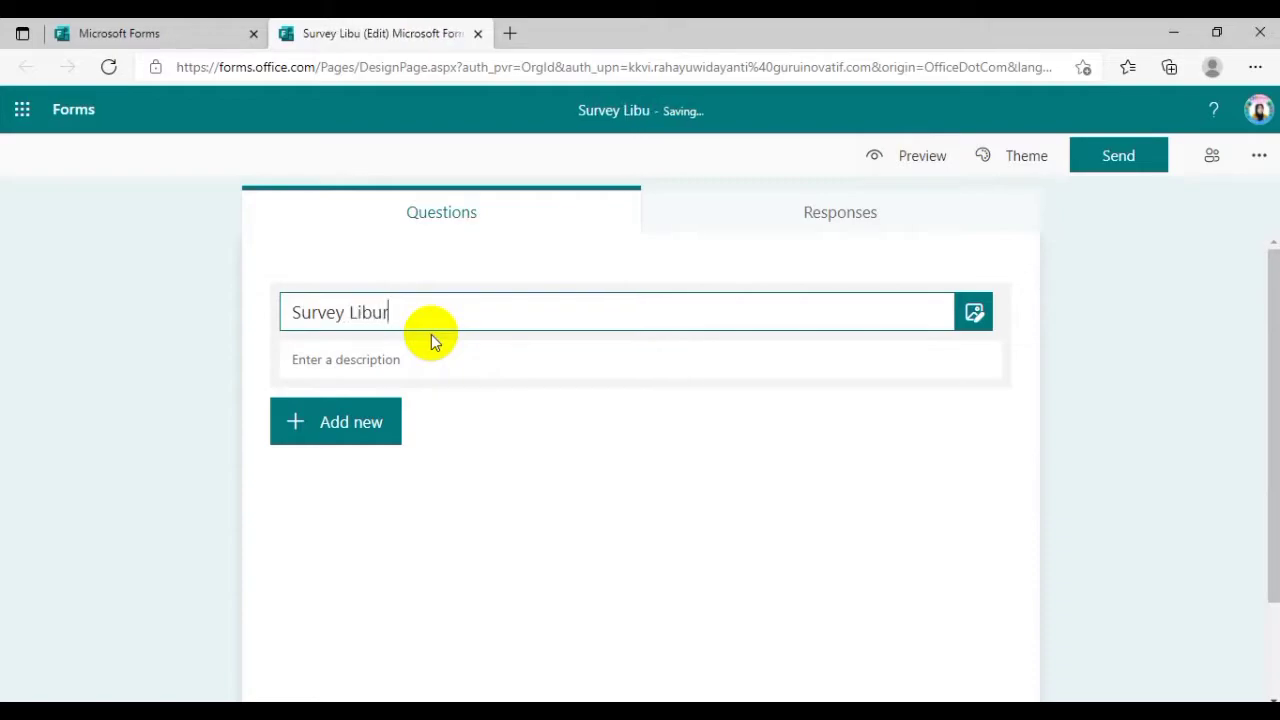
{"action": "type", "text": "an Akhiran"}
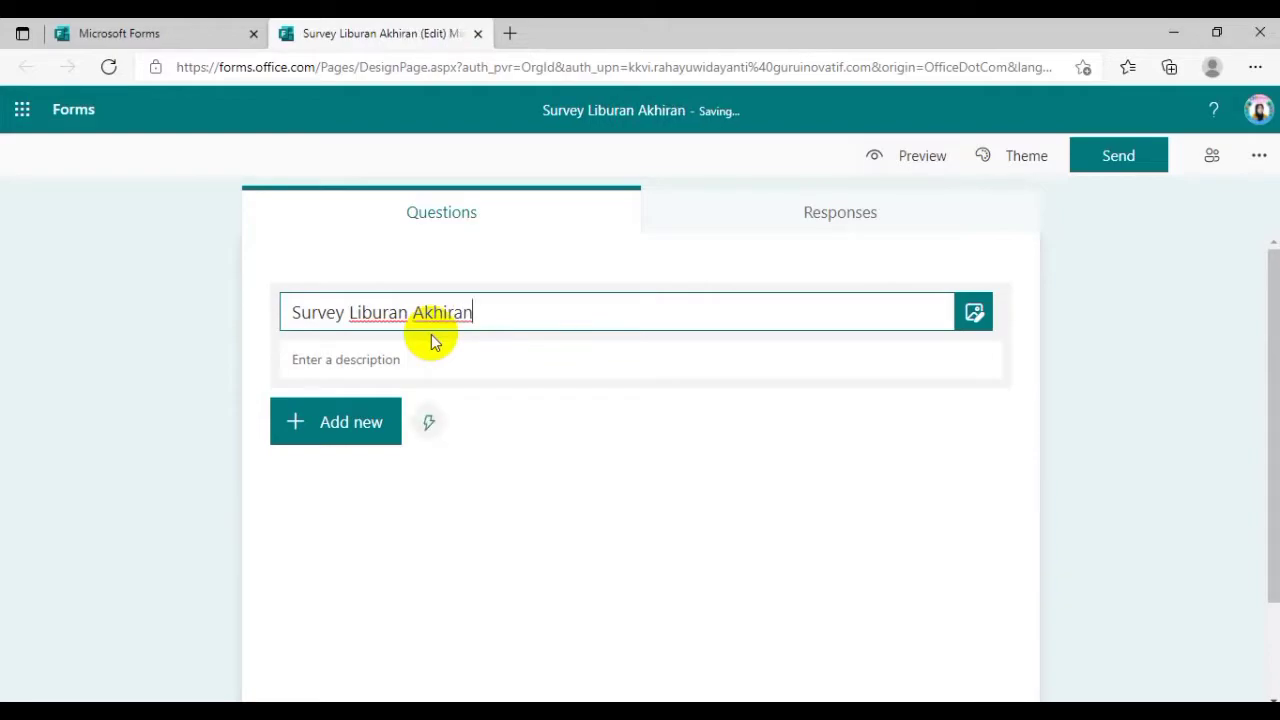
{"action": "key", "text": "BackSpace"}
{"action": "key", "text": "BackSpace"}
{"action": "type", "text": "Se"}
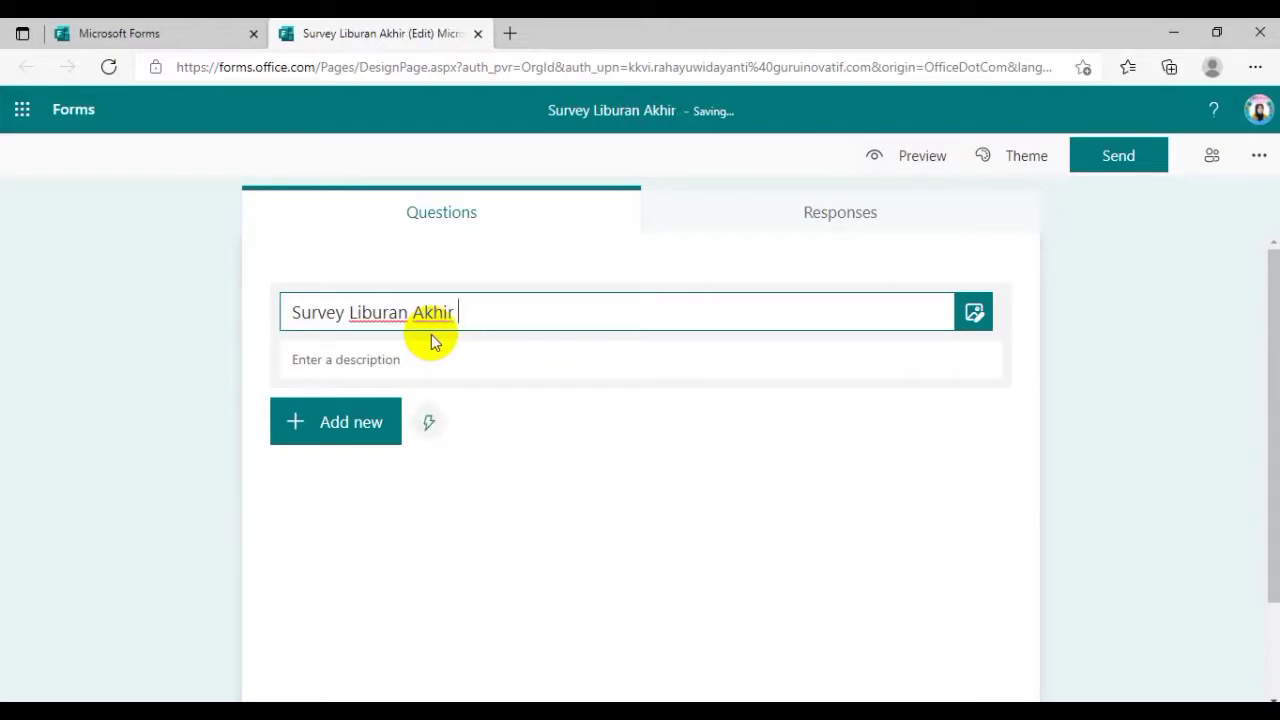
{"action": "type", "text": "mes"}
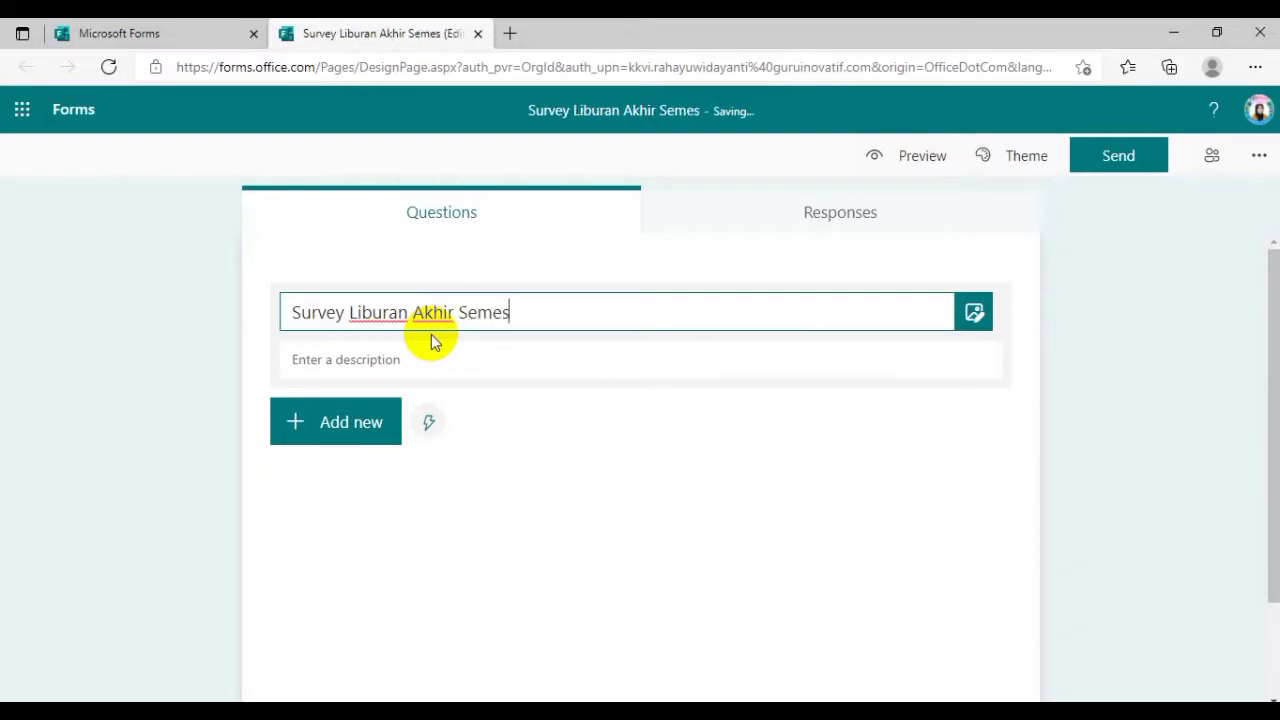
{"action": "type", "text": "ter"}
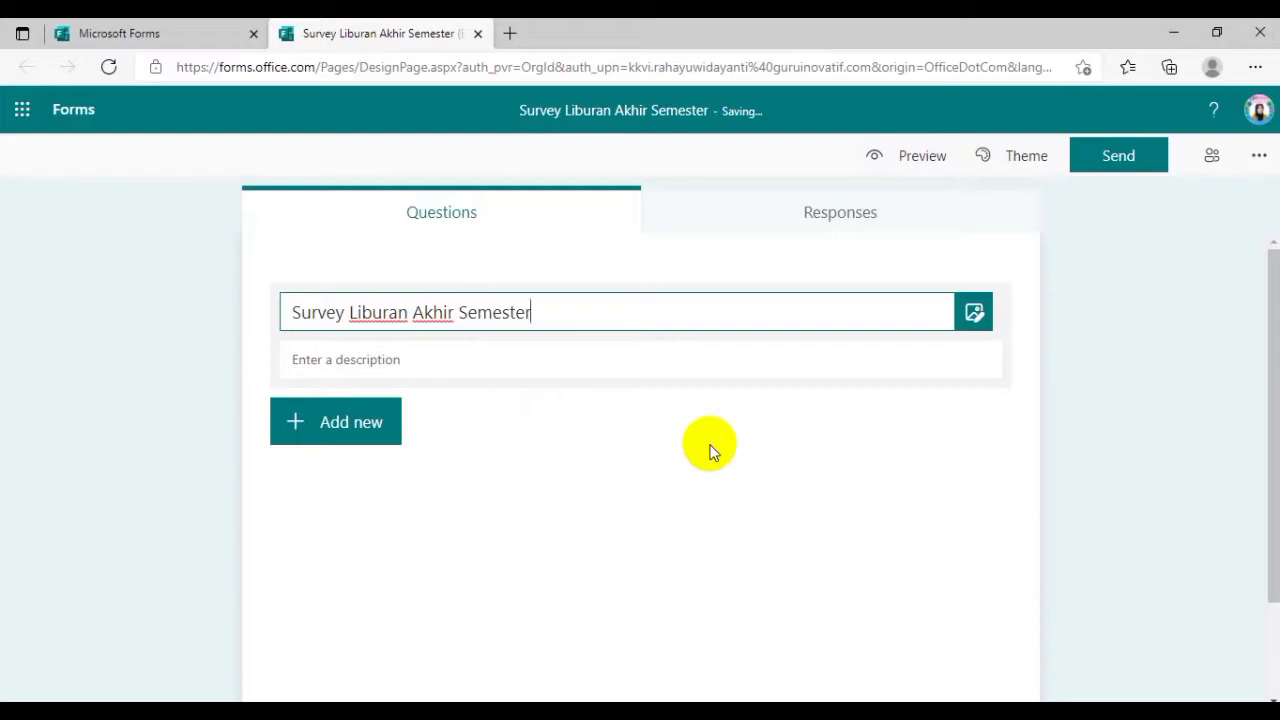
- Enter the form description "Isilah survey berikut ini dengan benar."
{"action": "left_click", "coordinate": [355, 362]}
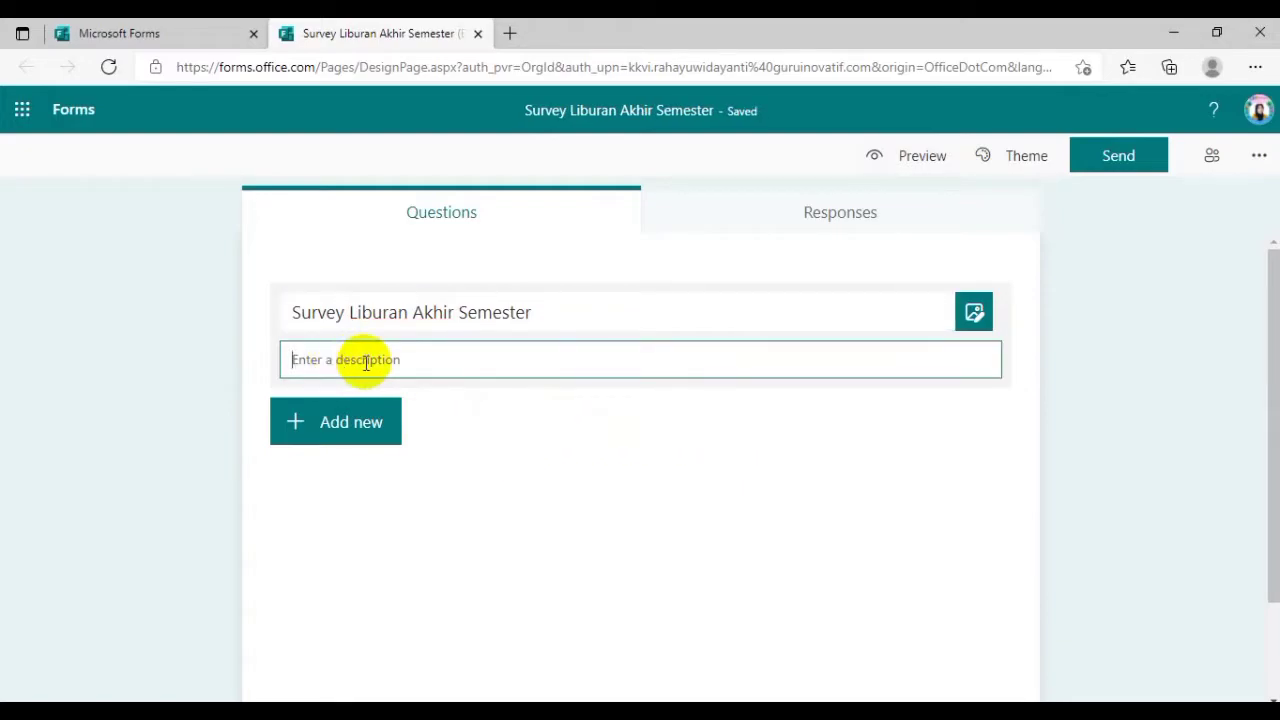
{"action": "type", "text": "Isila"}
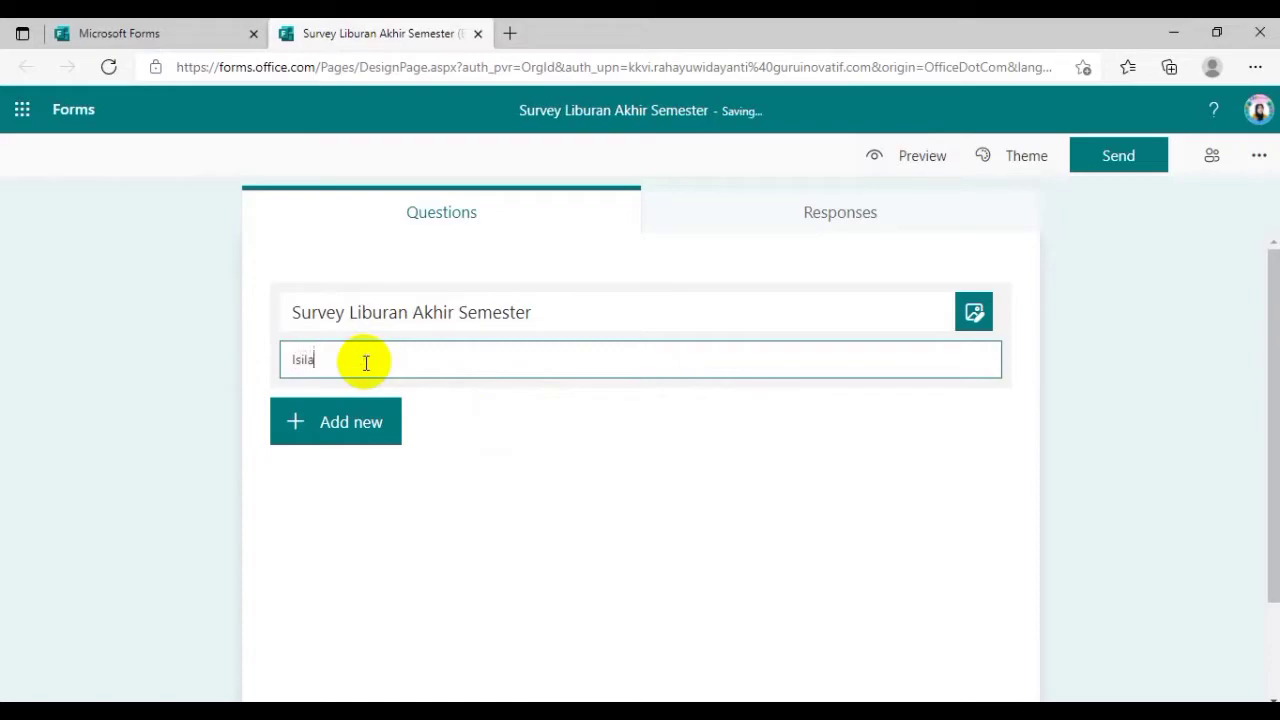
{"action": "type", "text": "h survey berikut ini dengan benar."}
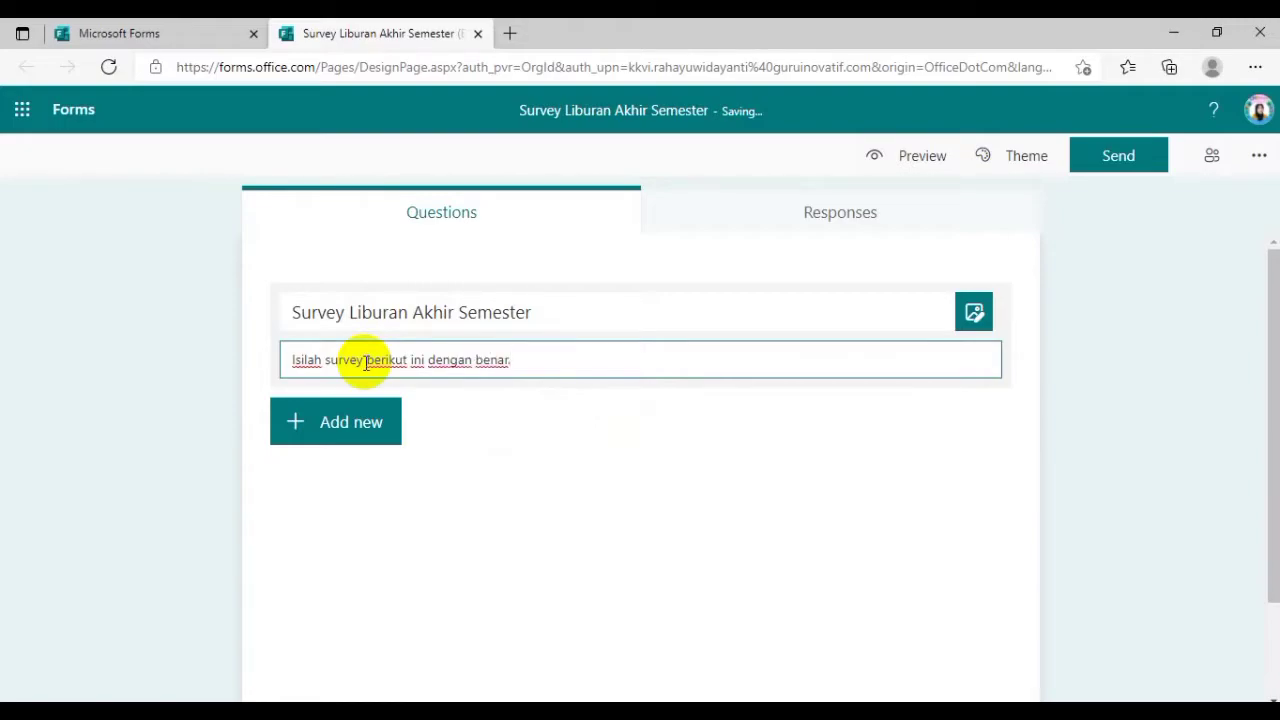
- Add a Text question worded "Nama Lengkap" as the form's first question
{"action": "left_click", "coordinate": [348, 426]}
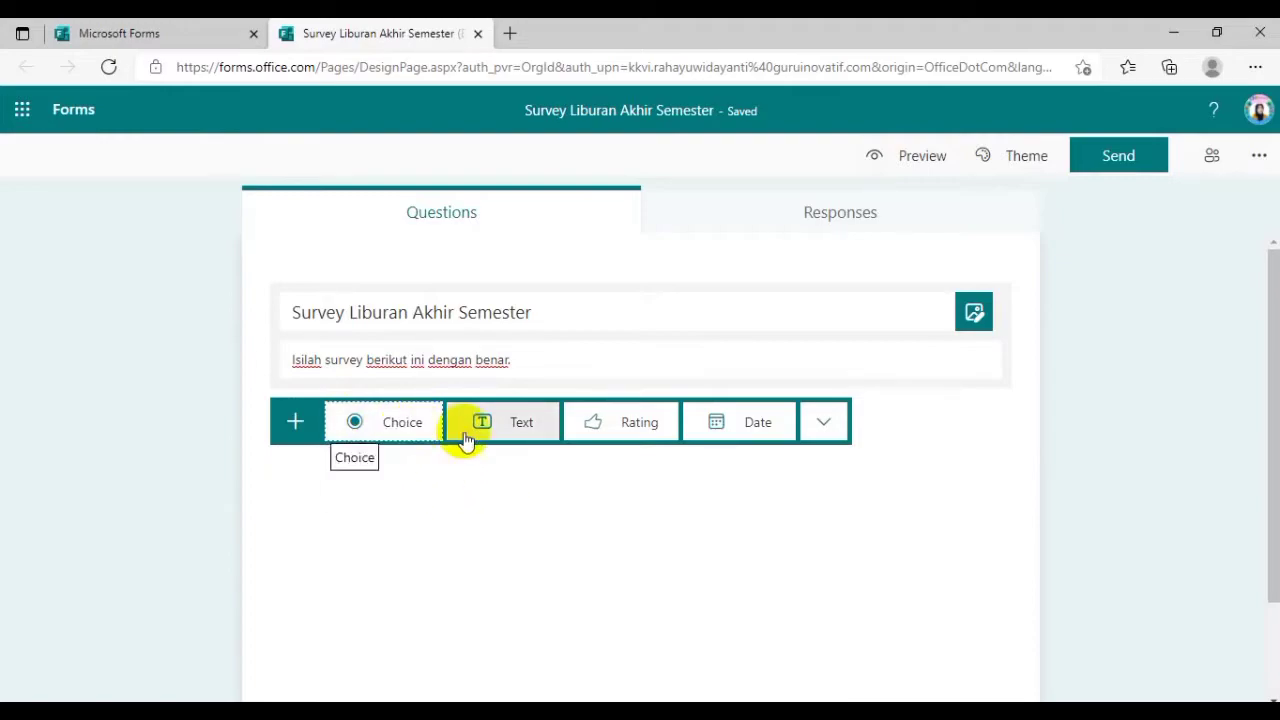
{"action": "left_click", "coordinate": [831, 431]}
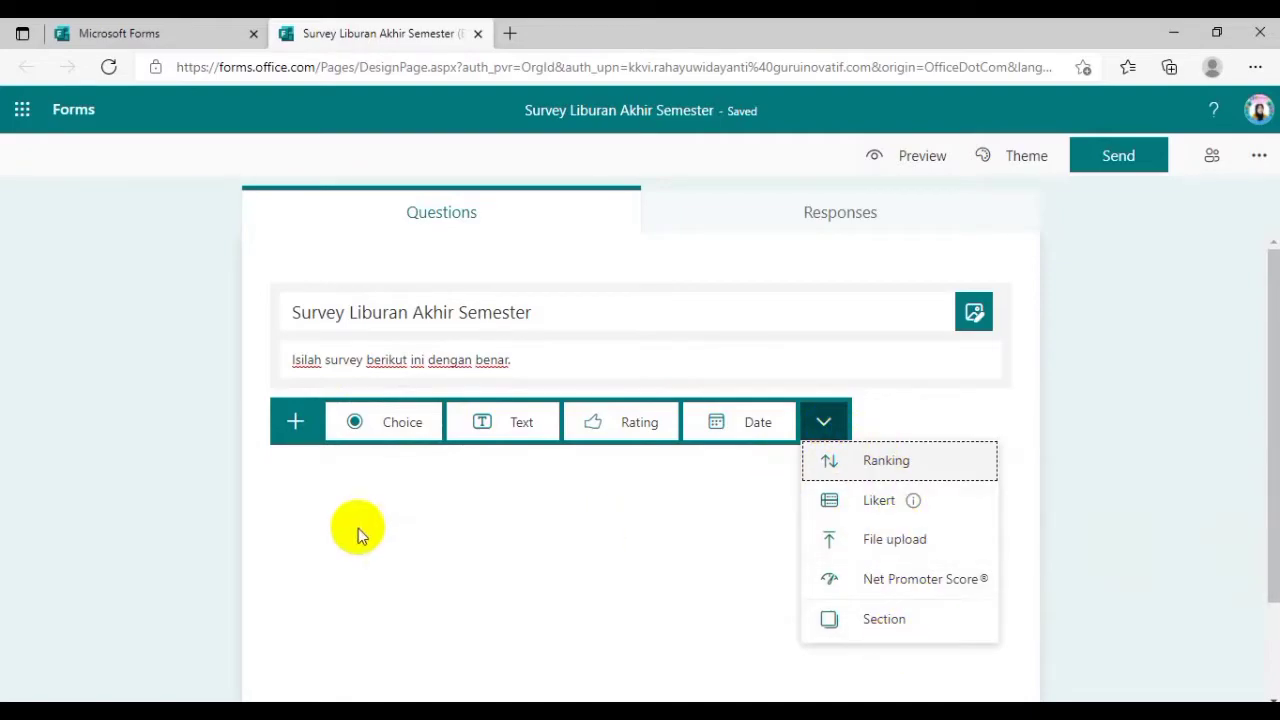
{"action": "left_click", "coordinate": [510, 442]}
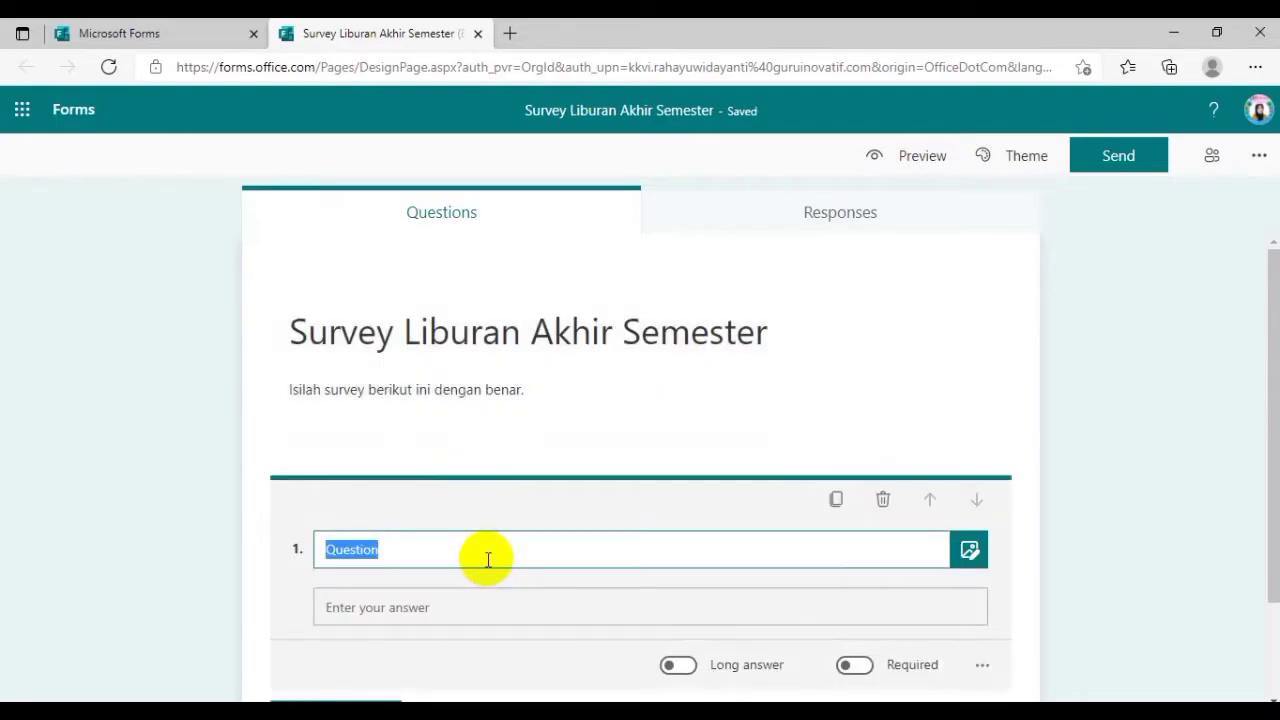
{"action": "type", "text": "Nama L"}
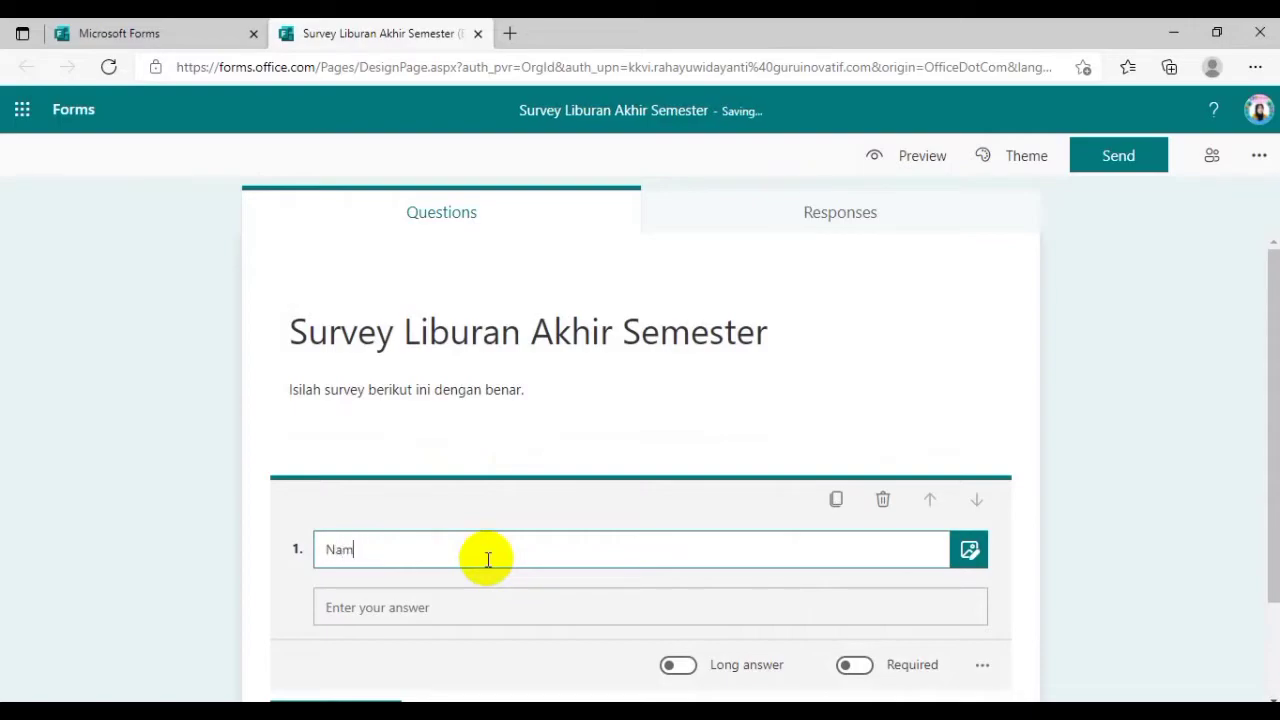
{"action": "type", "text": "ngkap"}
- Make the "Nama Lengkap" question required
{"action": "scroll", "coordinate": [534, 615], "scroll_direction": "down", "scroll_amount": 1}
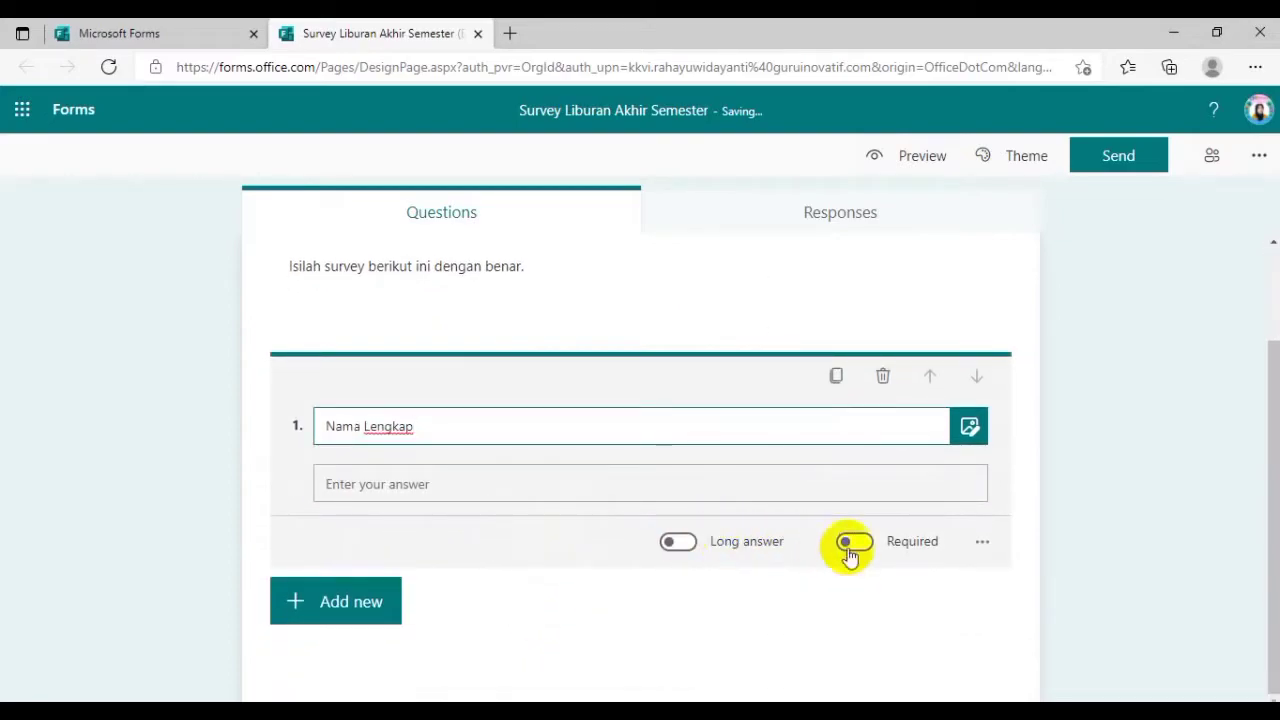
{"action": "scroll", "coordinate": [853, 541], "scroll_direction": "up", "scroll_amount": 1}
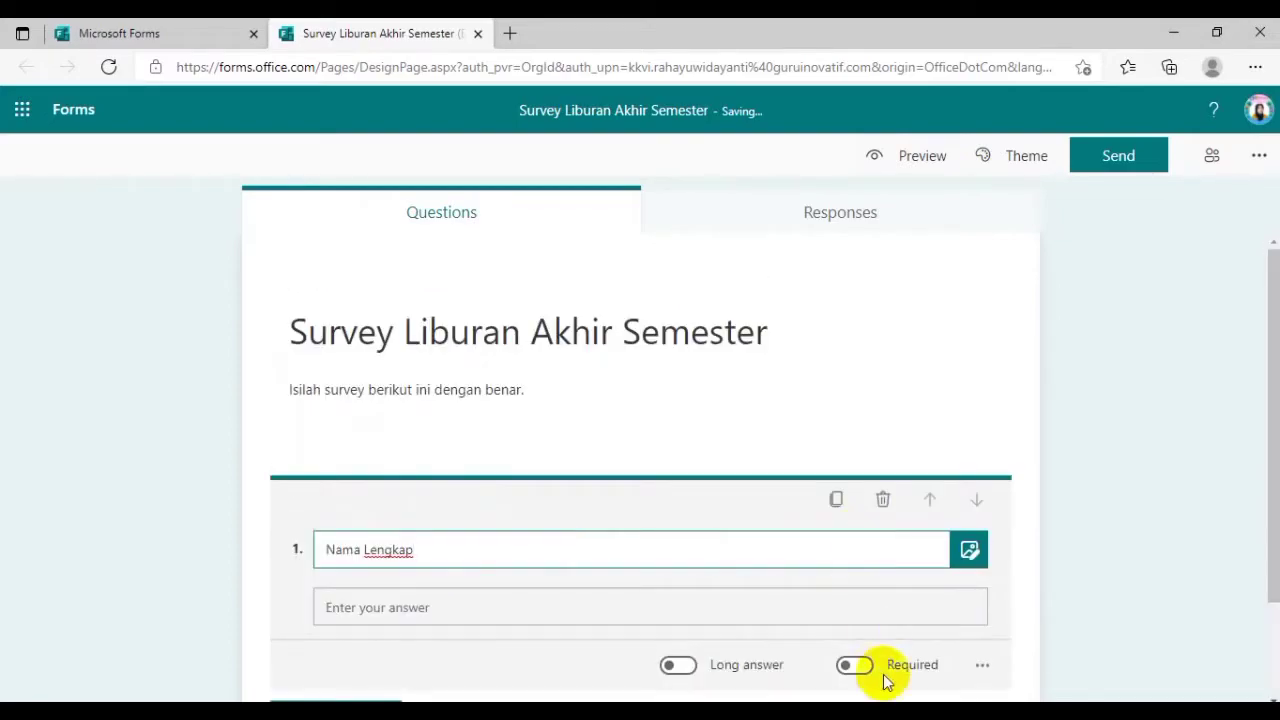
{"action": "scroll", "coordinate": [886, 677], "scroll_direction": "down", "scroll_amount": 1}
{"action": "left_click", "coordinate": [856, 596]}
{"action": "scroll", "coordinate": [854, 596], "scroll_direction": "up", "scroll_amount": 1}
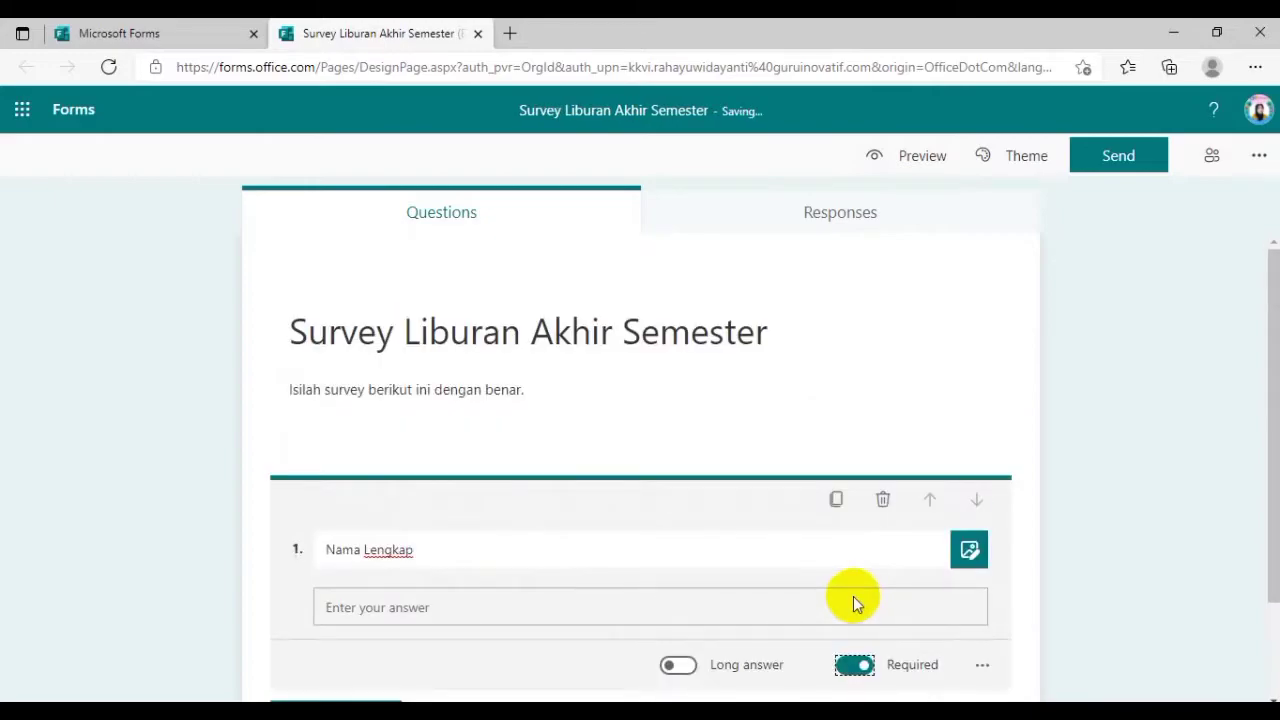
{"action": "scroll", "coordinate": [853, 596], "scroll_direction": "down", "scroll_amount": 1}
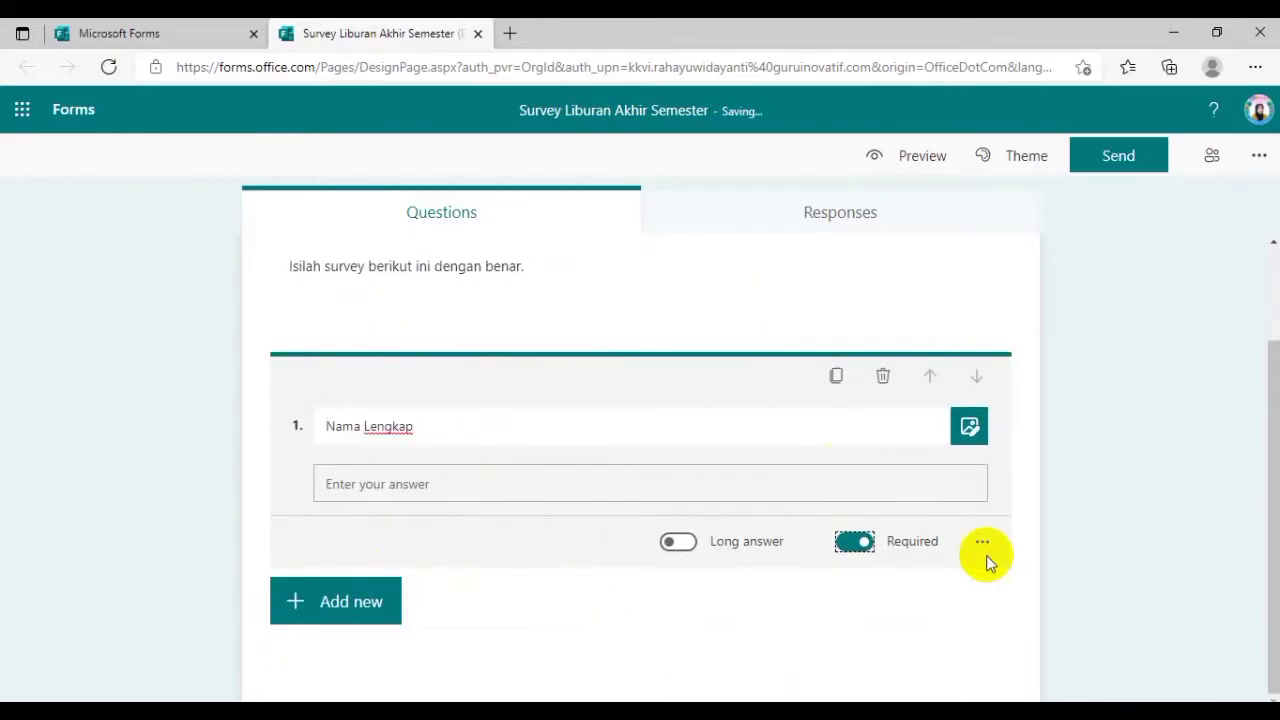
{"action": "scroll", "coordinate": [380, 600], "scroll_direction": "up", "scroll_amount": 1}
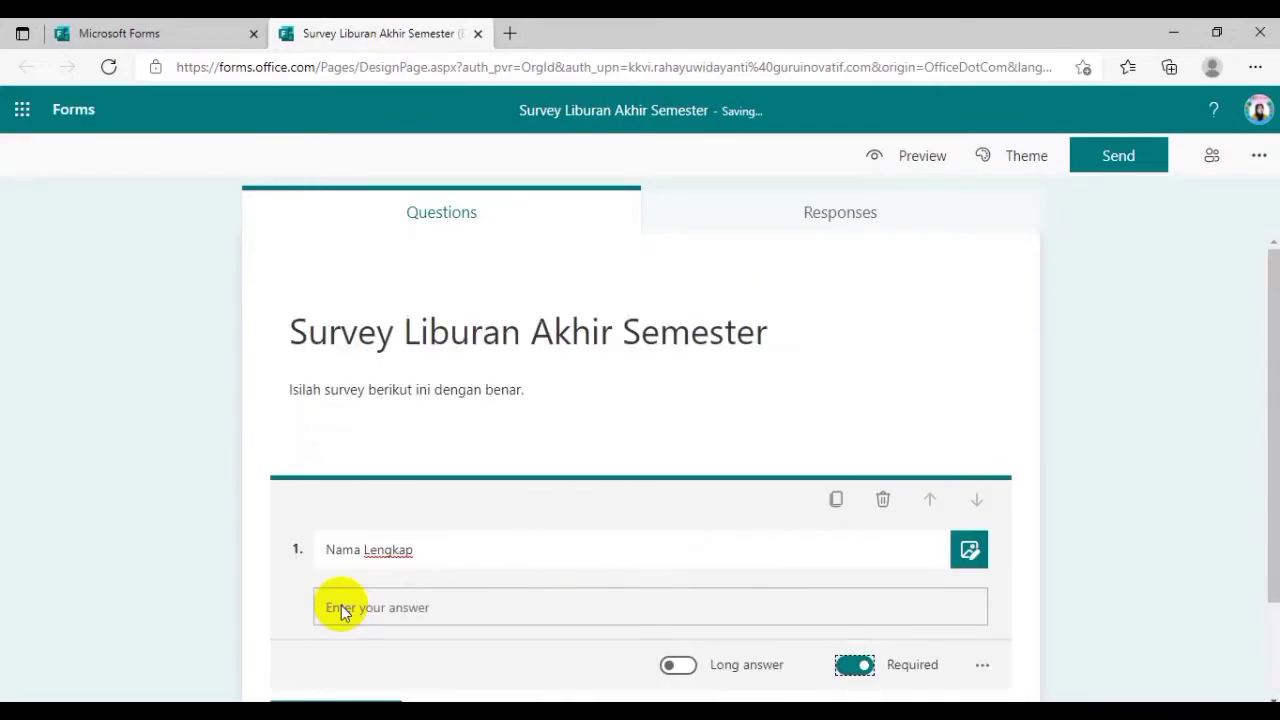
- Add a Choice question worded "Kamu ingin liburan ke kota mana?" as the form's second question
{"action": "scroll", "coordinate": [341, 605], "scroll_direction": "down", "scroll_amount": 1}
{"action": "left_click", "coordinate": [340, 610]}
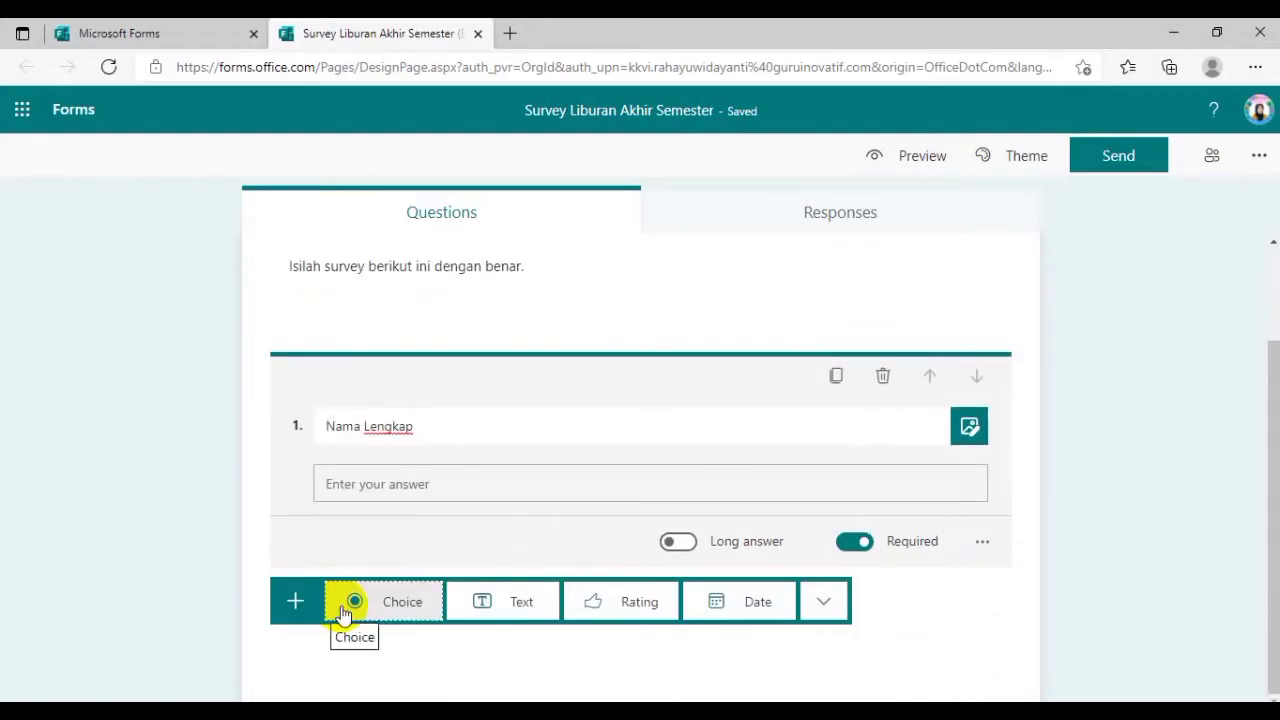
{"action": "left_click", "coordinate": [396, 603]}
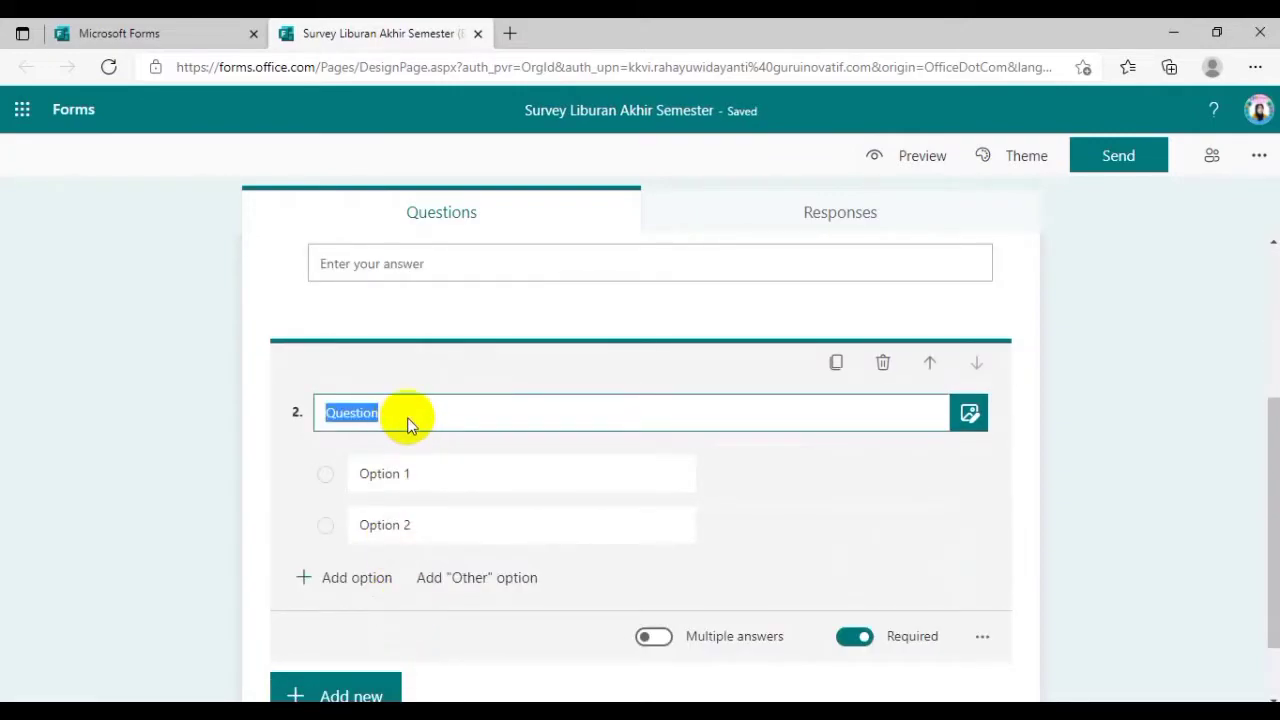
{"action": "type", "text": "K"}
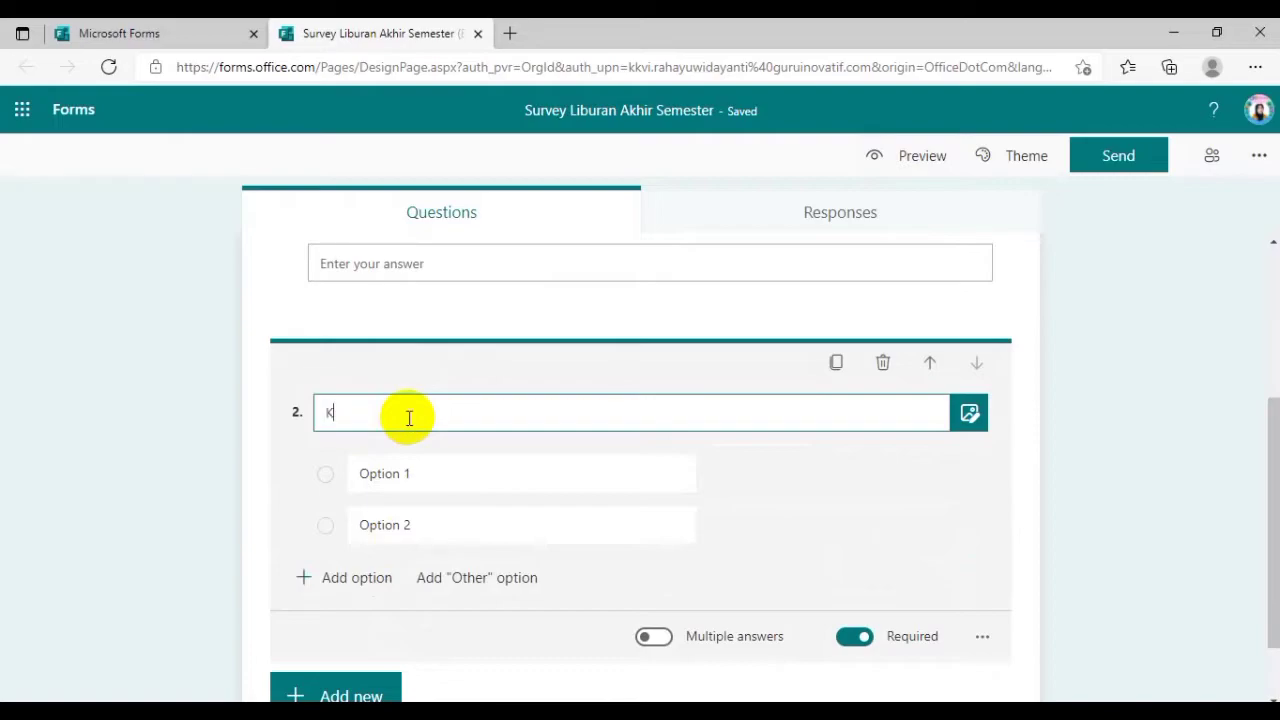
{"action": "type", "text": "amu ingi"}
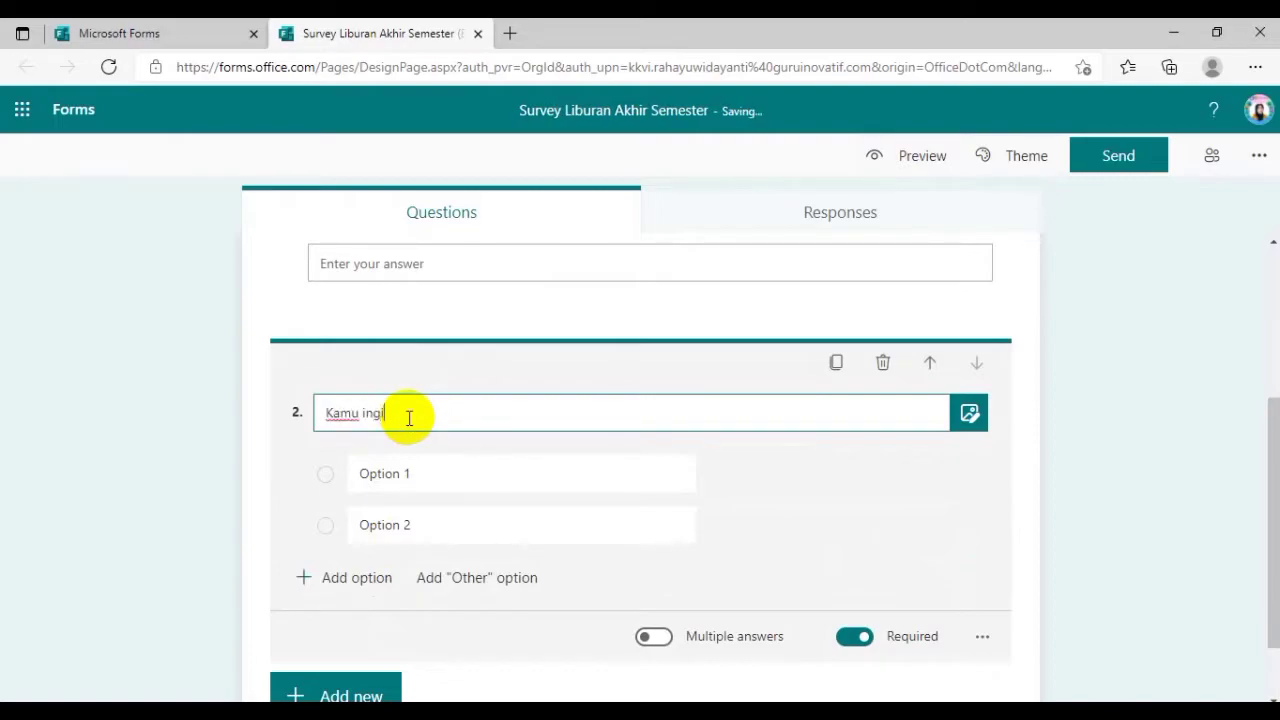
{"action": "type", "text": "n liburan ke kota mana?"}
- Fill the city question's answer options with "Jakarta", "Bandung", "Surabaya" and "Bali", adding the third and fourth options
{"action": "left_click", "coordinate": [381, 481]}
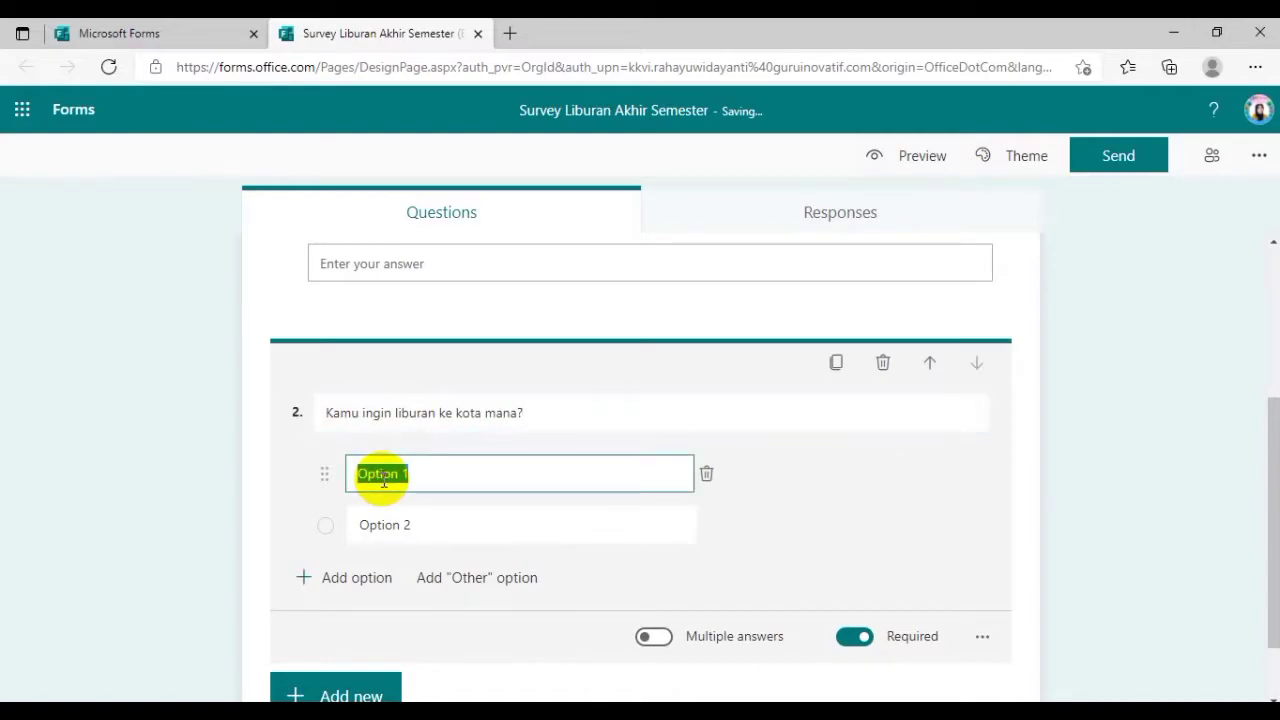
{"action": "type", "text": "Jakarta"}
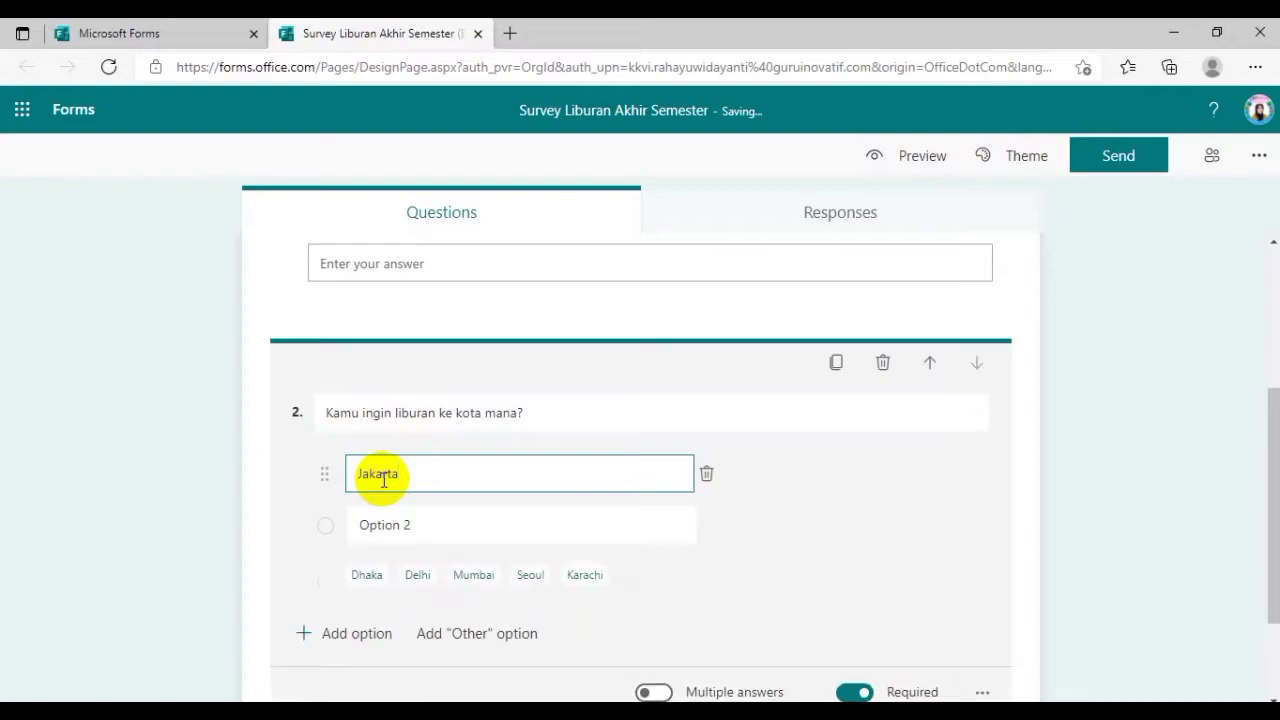
{"action": "left_click", "coordinate": [381, 530]}
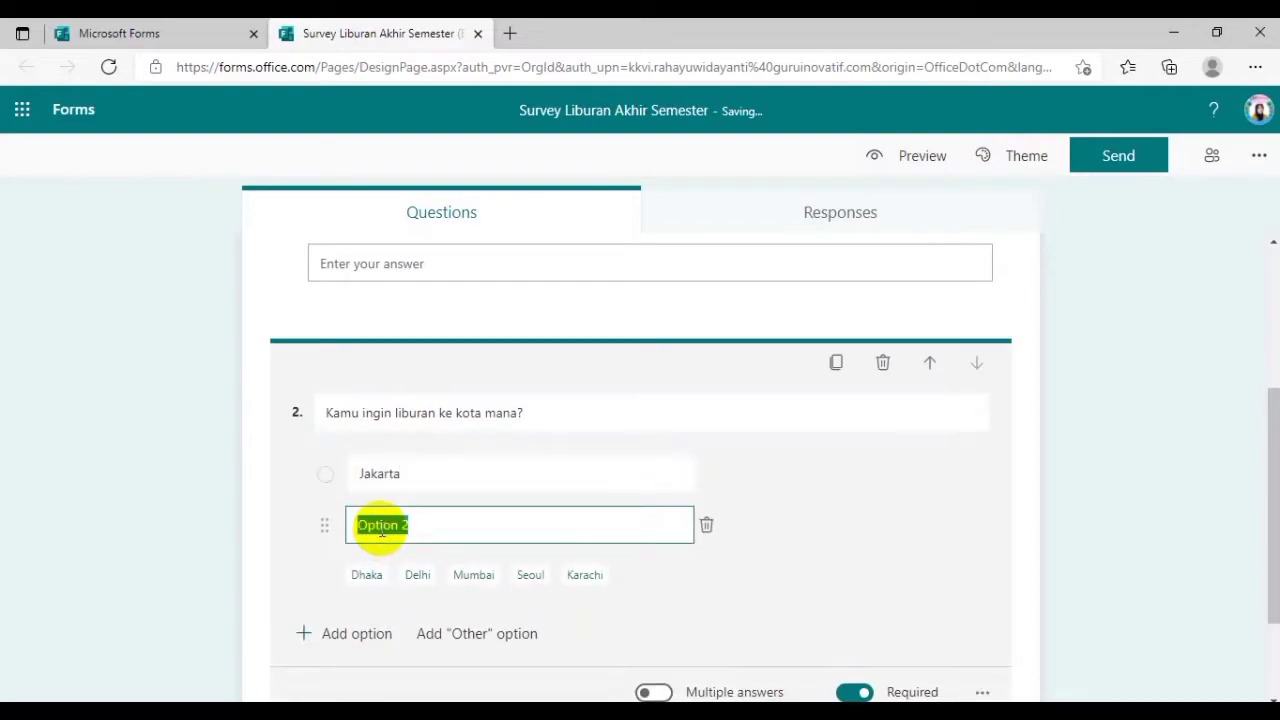
{"action": "type", "text": "Bandung"}
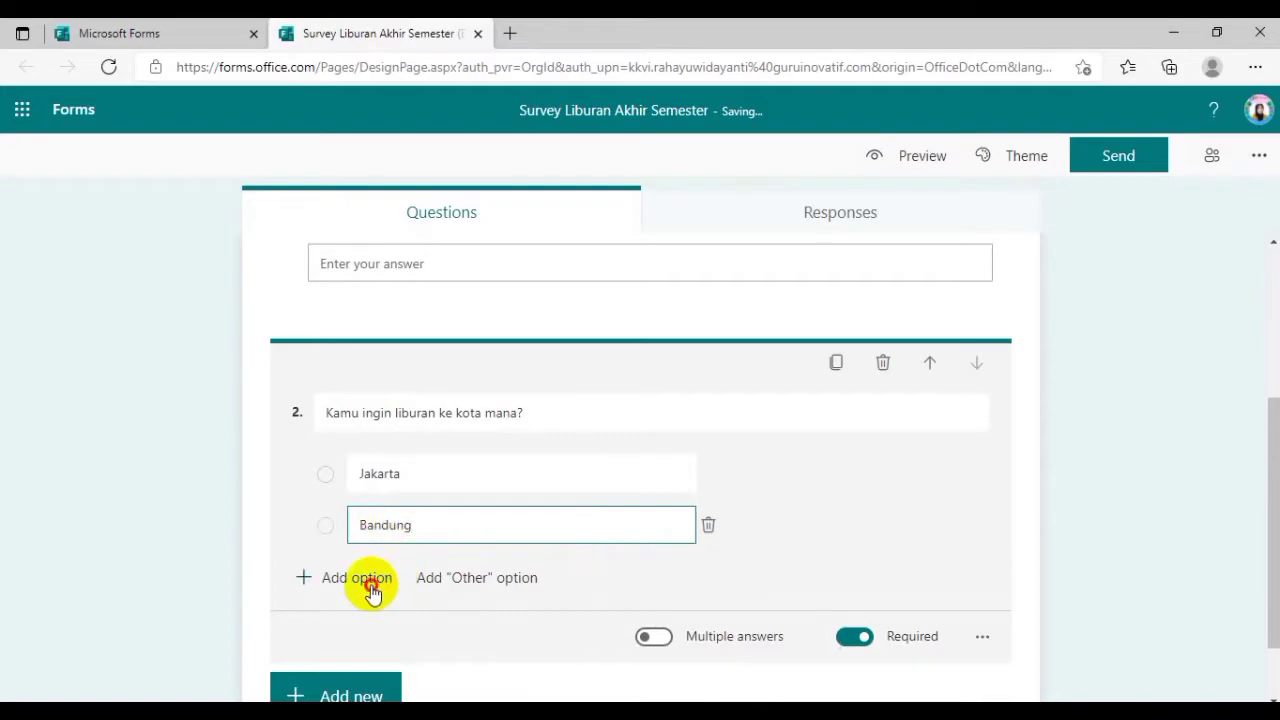
{"action": "left_click", "coordinate": [372, 585]}
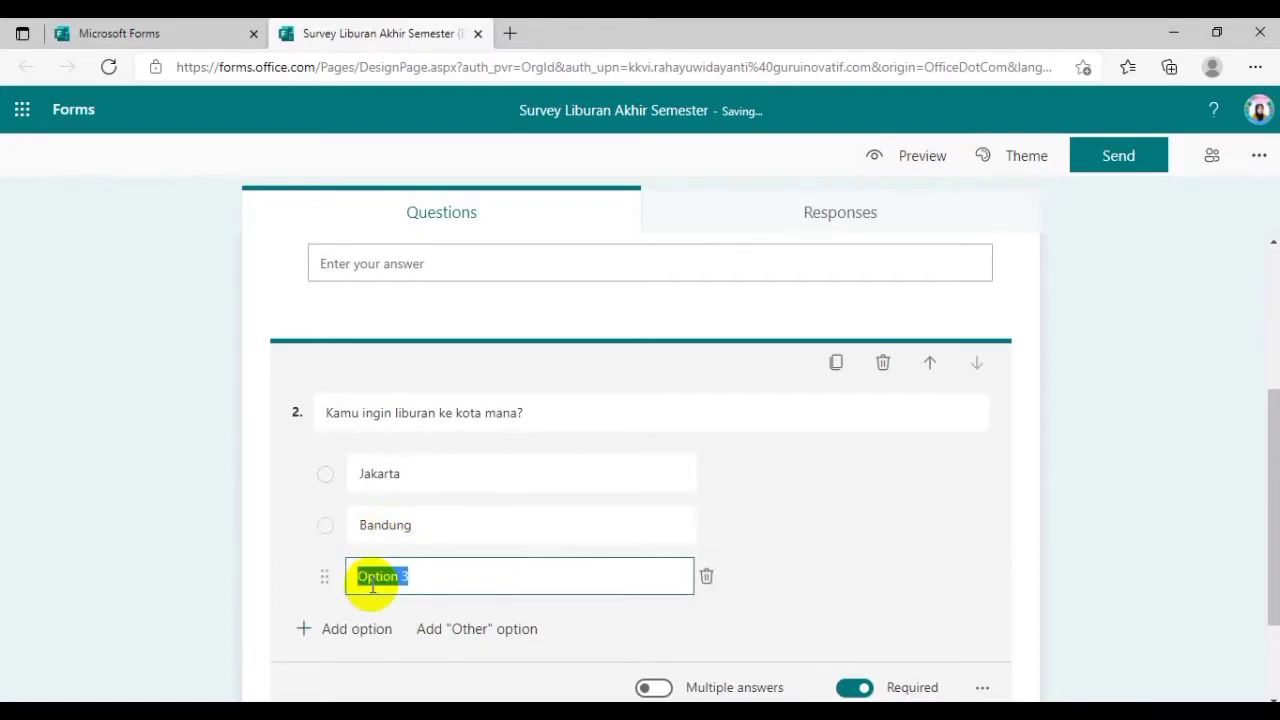
{"action": "type", "text": "Surabaya"}
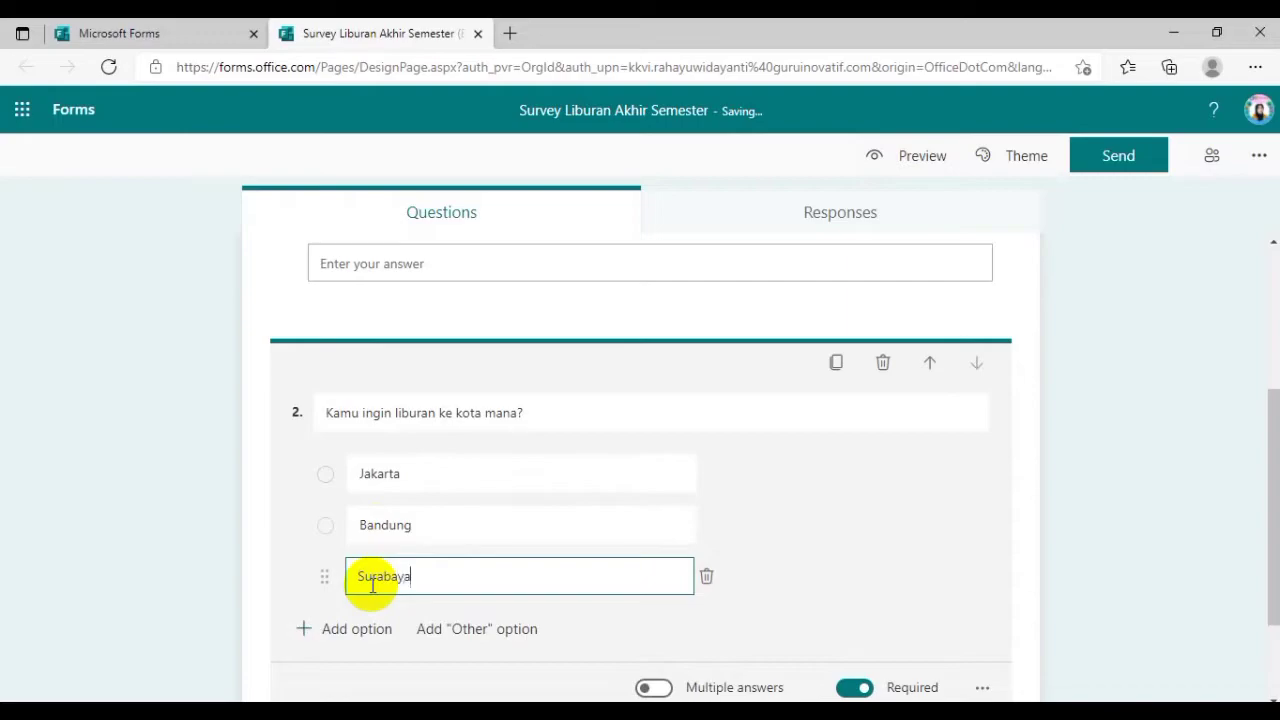
{"action": "left_click", "coordinate": [357, 630]}
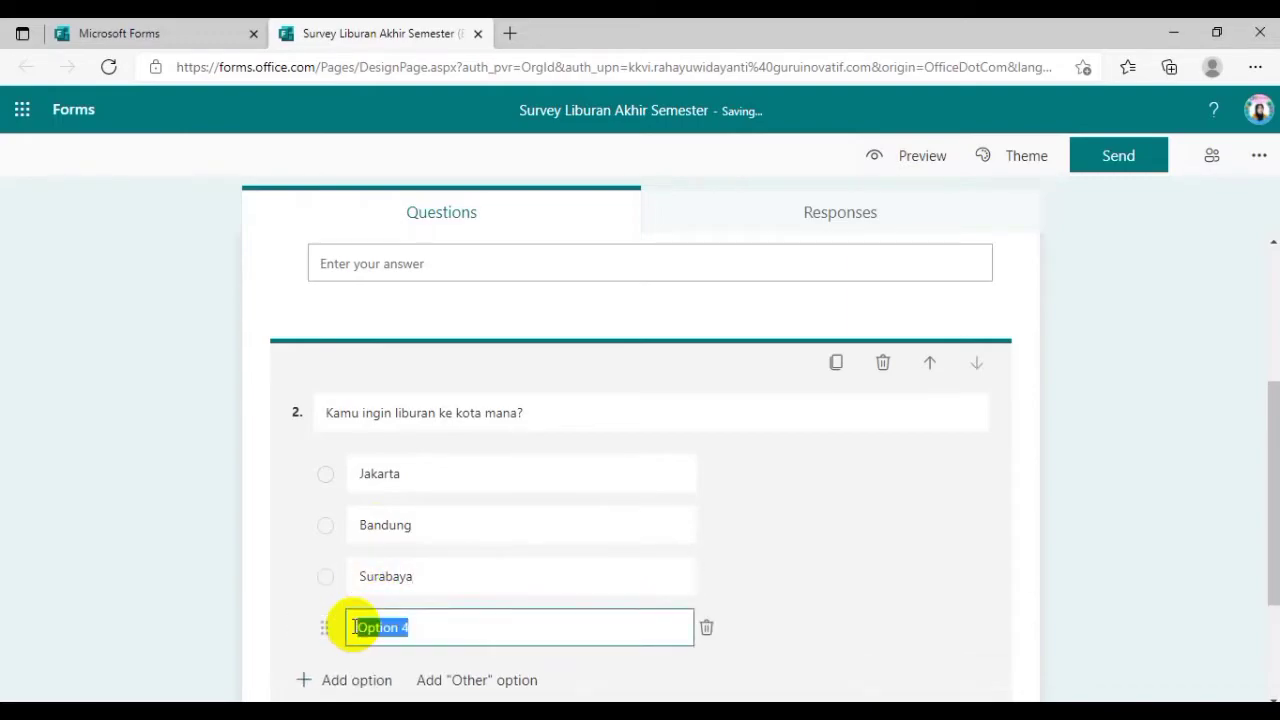
{"action": "type", "text": "Bali"}
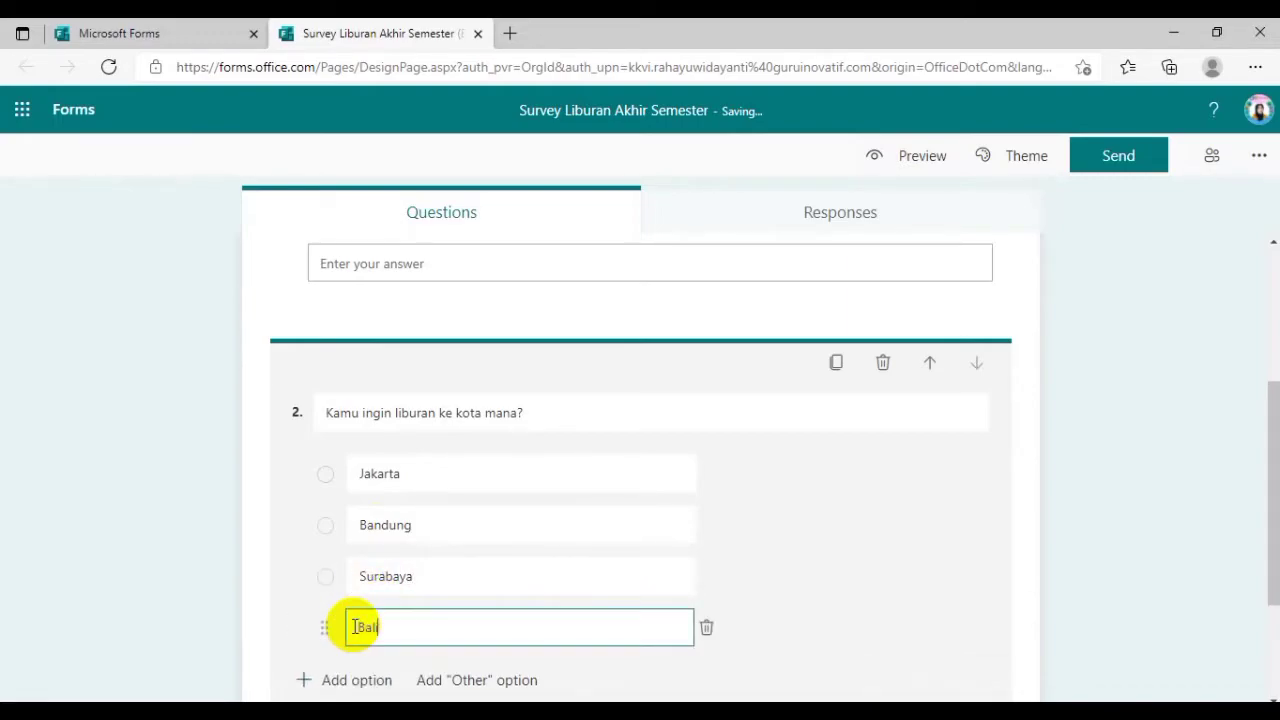
{"action": "left_click", "coordinate": [985, 589]}
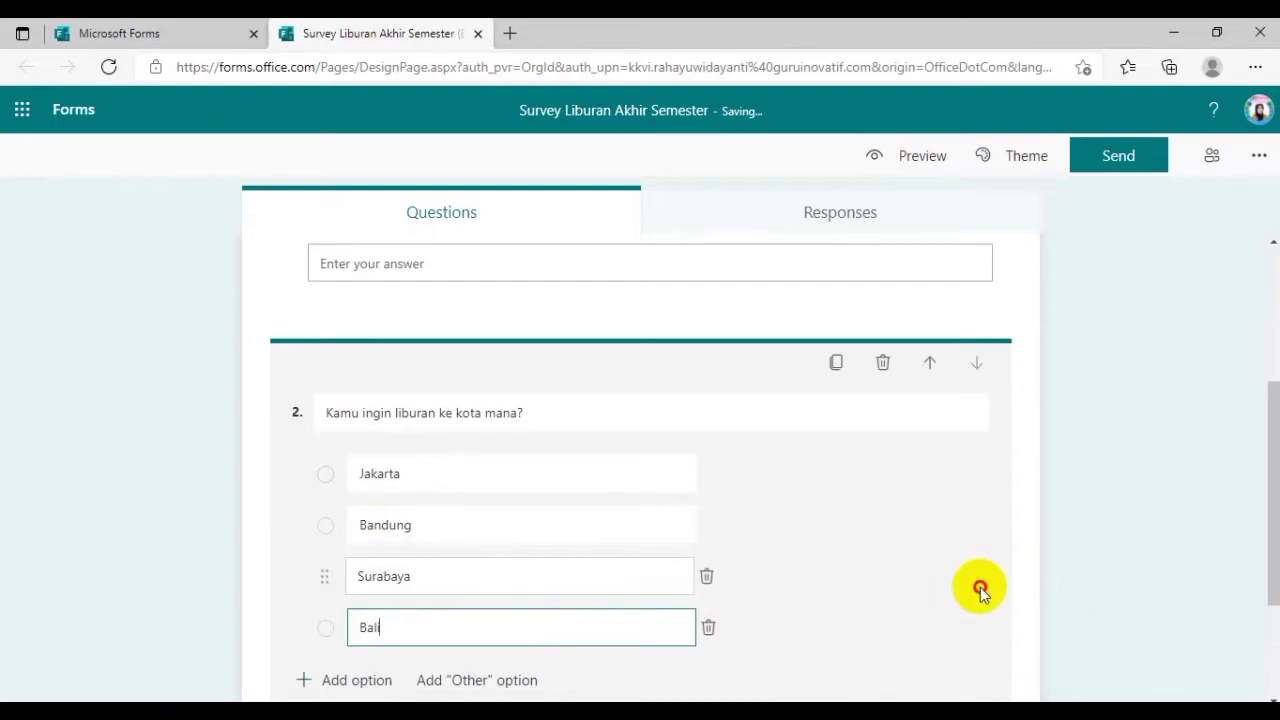
- Add a Text question worded "Mengapa kamu ingin ke sana?" below the city question
{"action": "scroll", "coordinate": [824, 602], "scroll_direction": "down", "scroll_amount": 2}
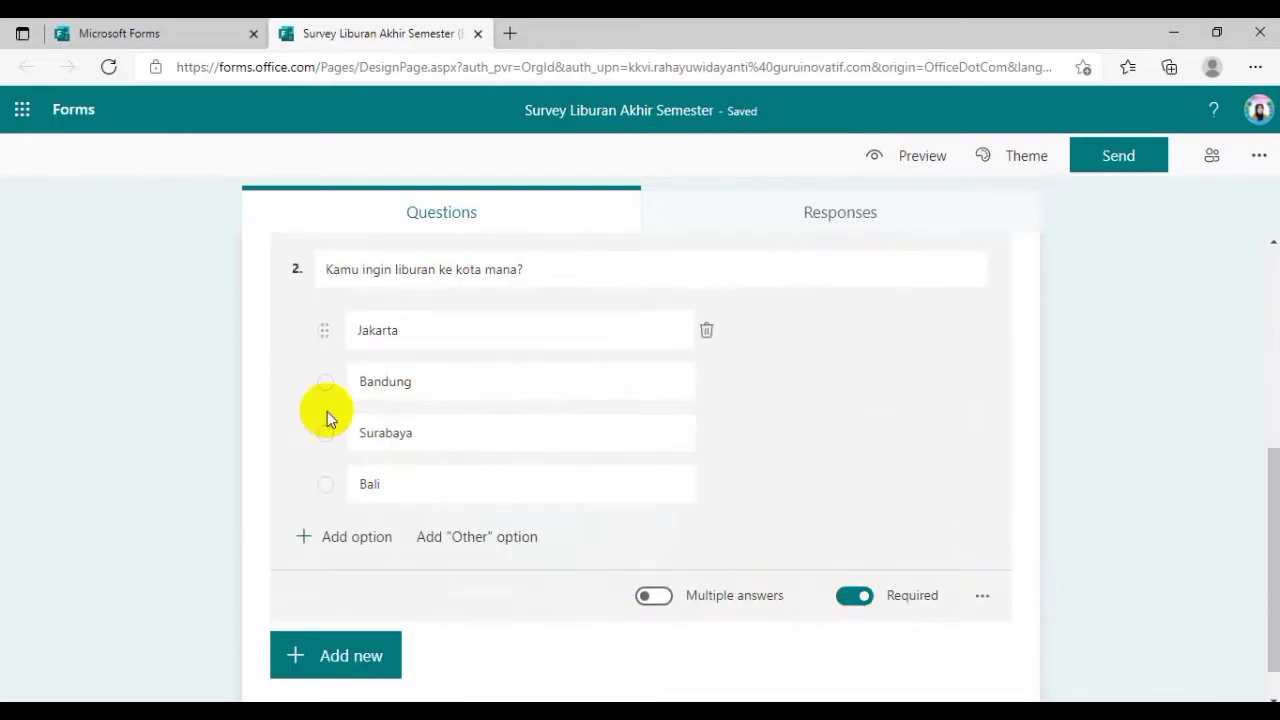
{"action": "scroll", "coordinate": [523, 626], "scroll_direction": "down", "scroll_amount": 1}
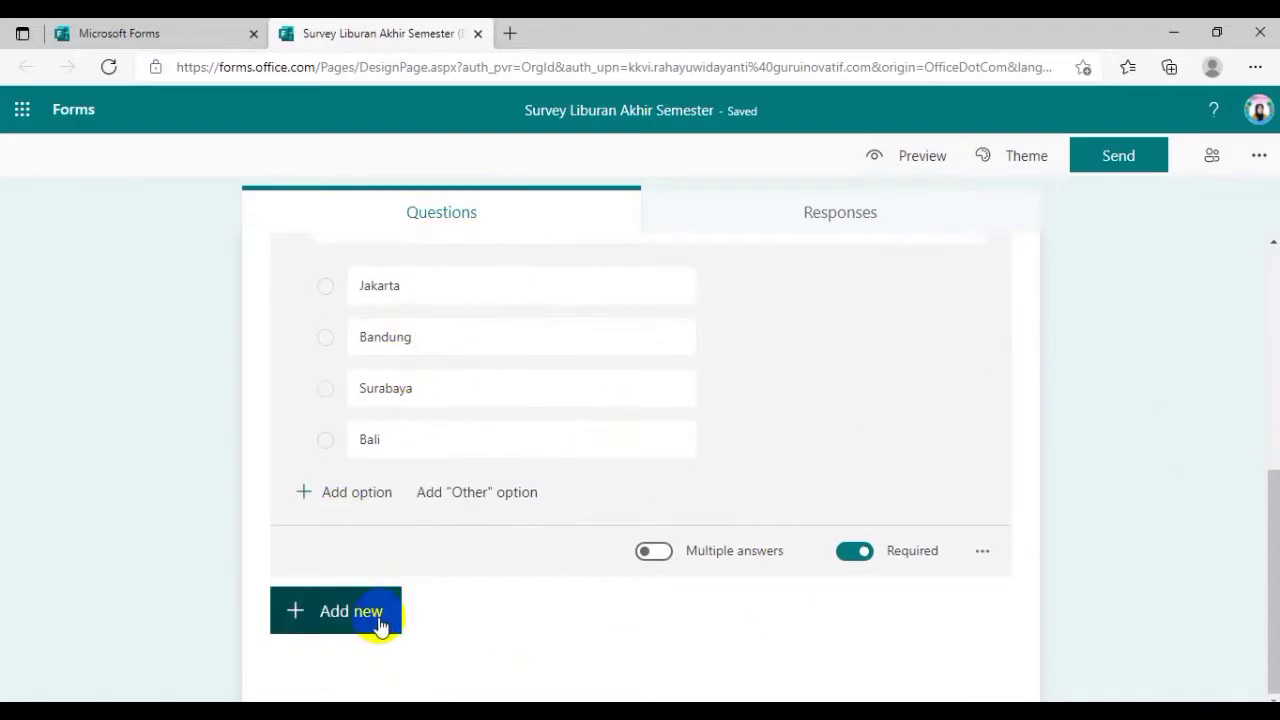
{"action": "scroll", "coordinate": [400, 588], "scroll_direction": "up", "scroll_amount": 1}
{"action": "scroll", "coordinate": [404, 636], "scroll_direction": "down", "scroll_amount": 1}
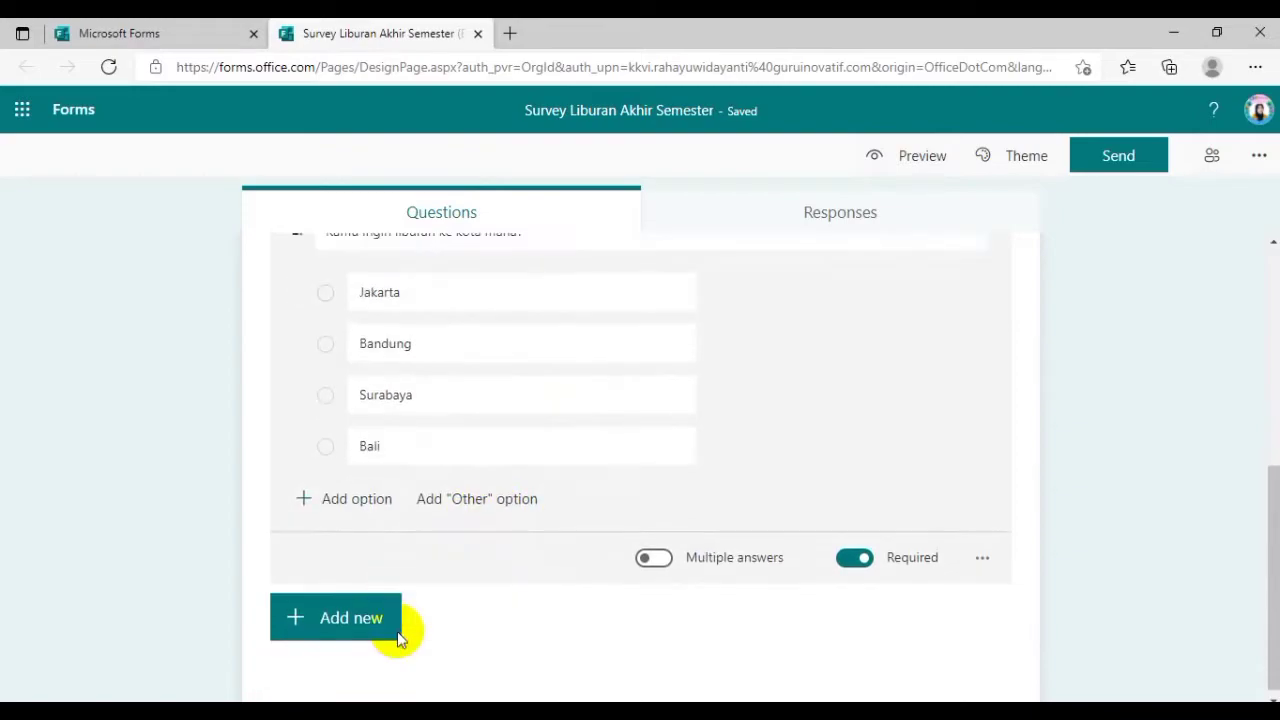
{"action": "left_click", "coordinate": [352, 628]}
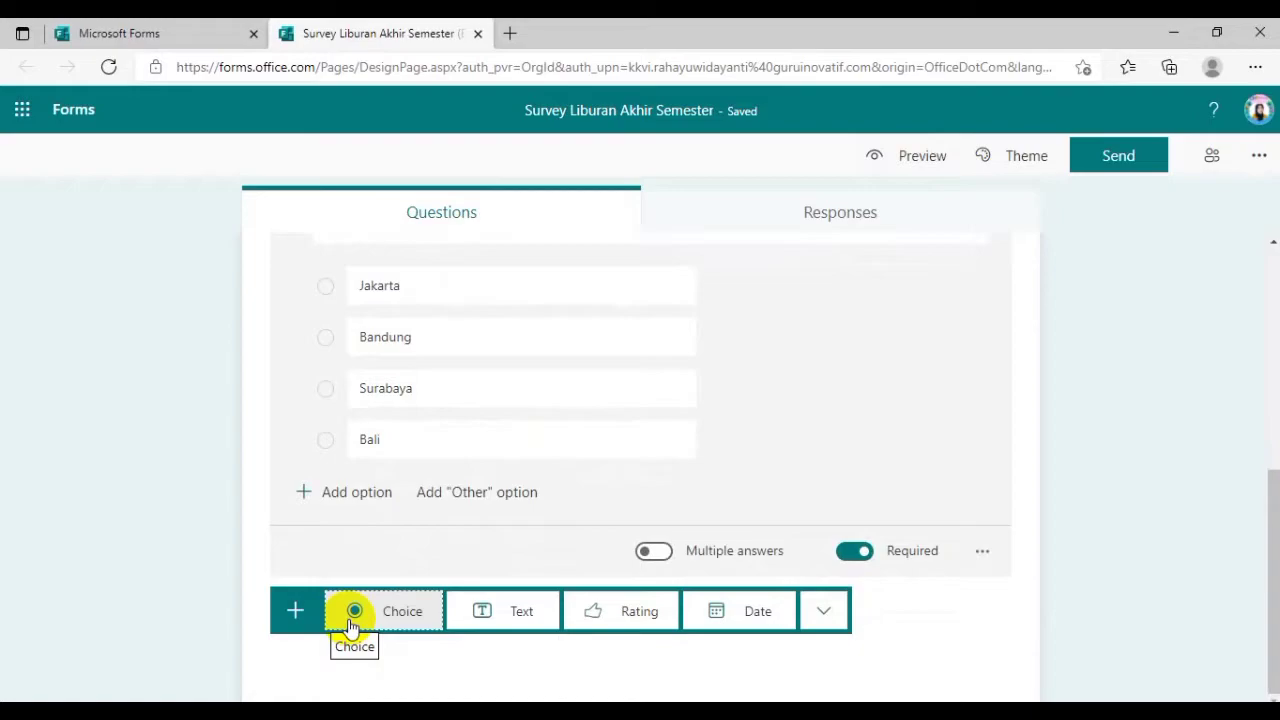
{"action": "left_click", "coordinate": [486, 612]}
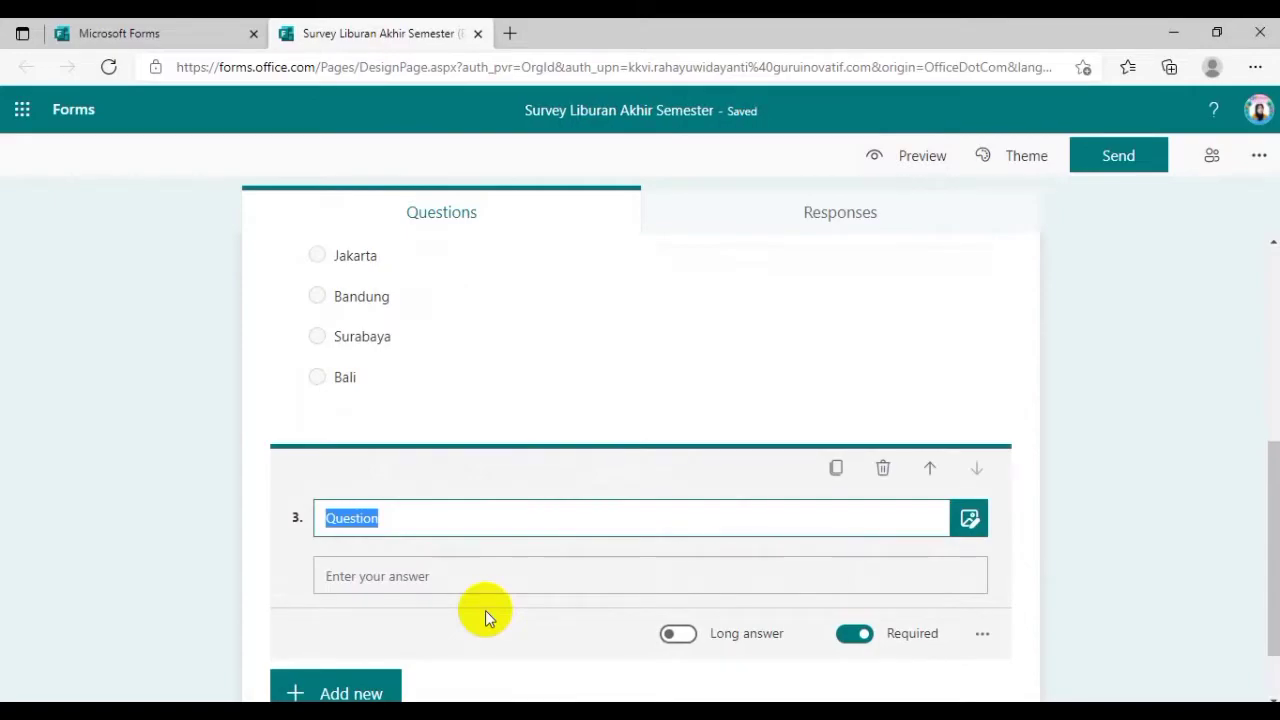
{"action": "type", "text": "Mengapa"}
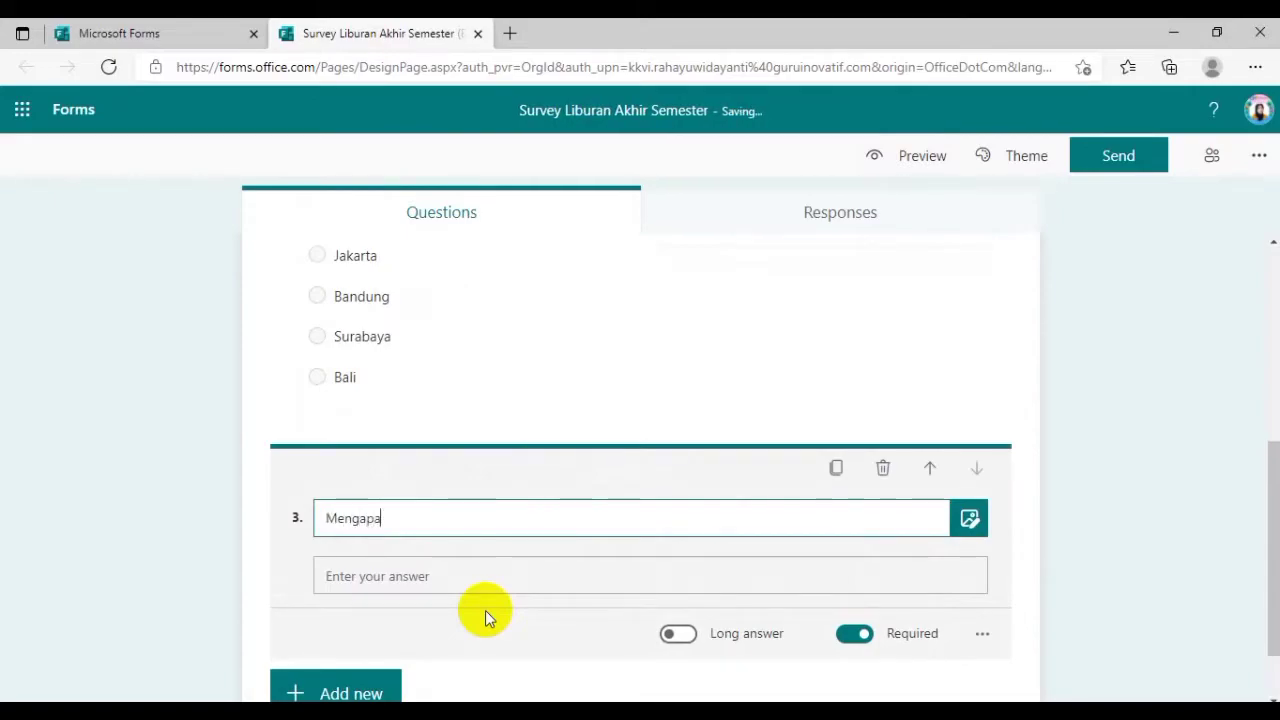
{"action": "type", "text": " kamu ingi"}
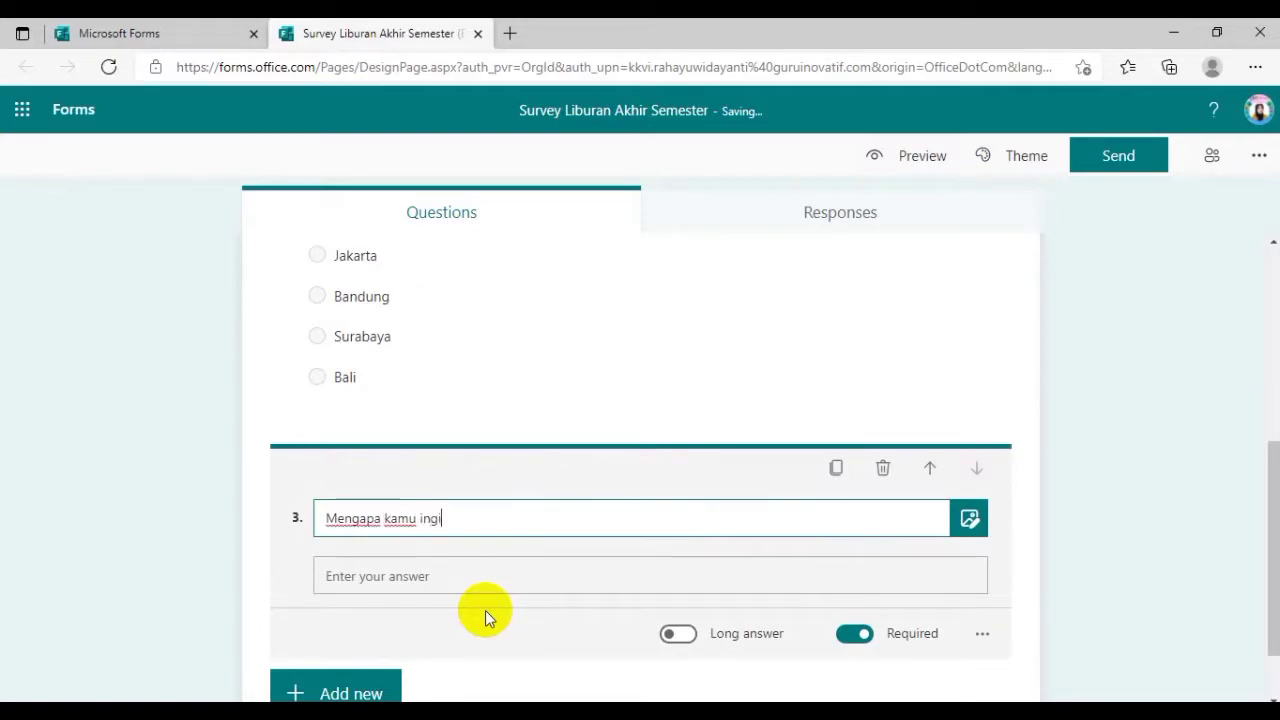
{"action": "type", "text": "n ke sana?"}
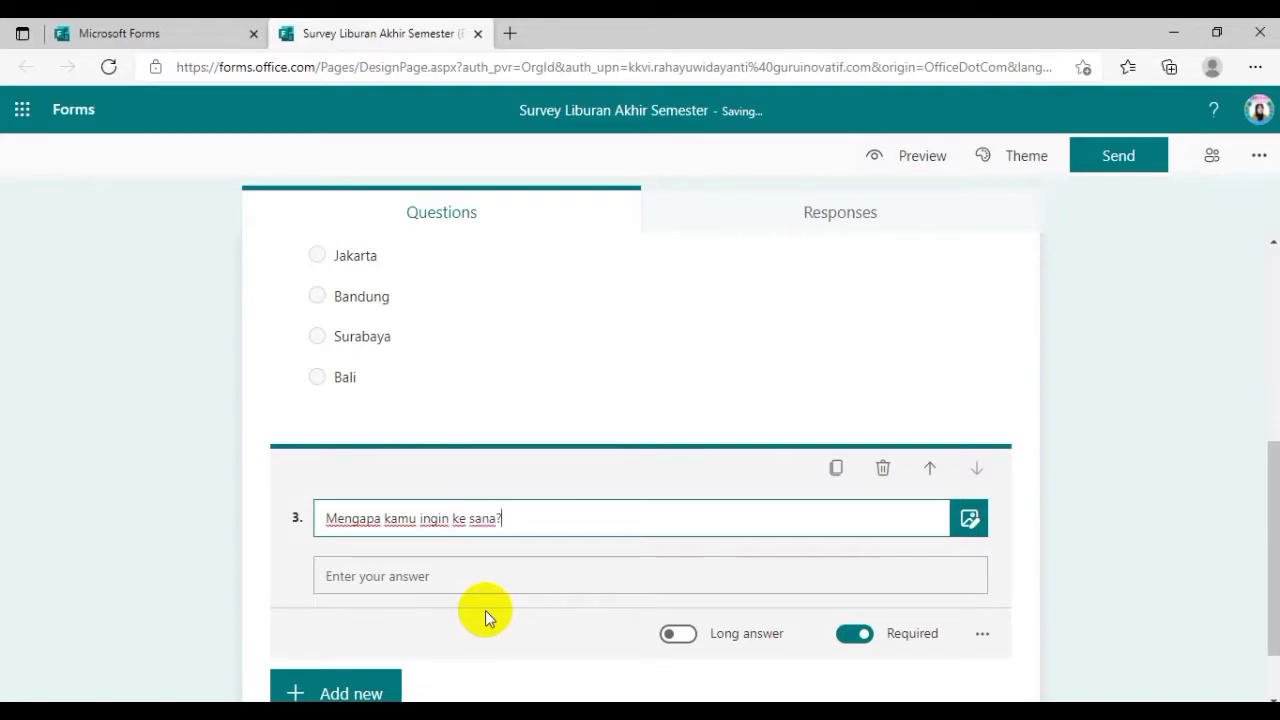
- Add a Choice question worded "Destinasi wisata apa yang kamu inginkan?" as the form's fourth question
{"action": "left_click", "coordinate": [358, 692]}
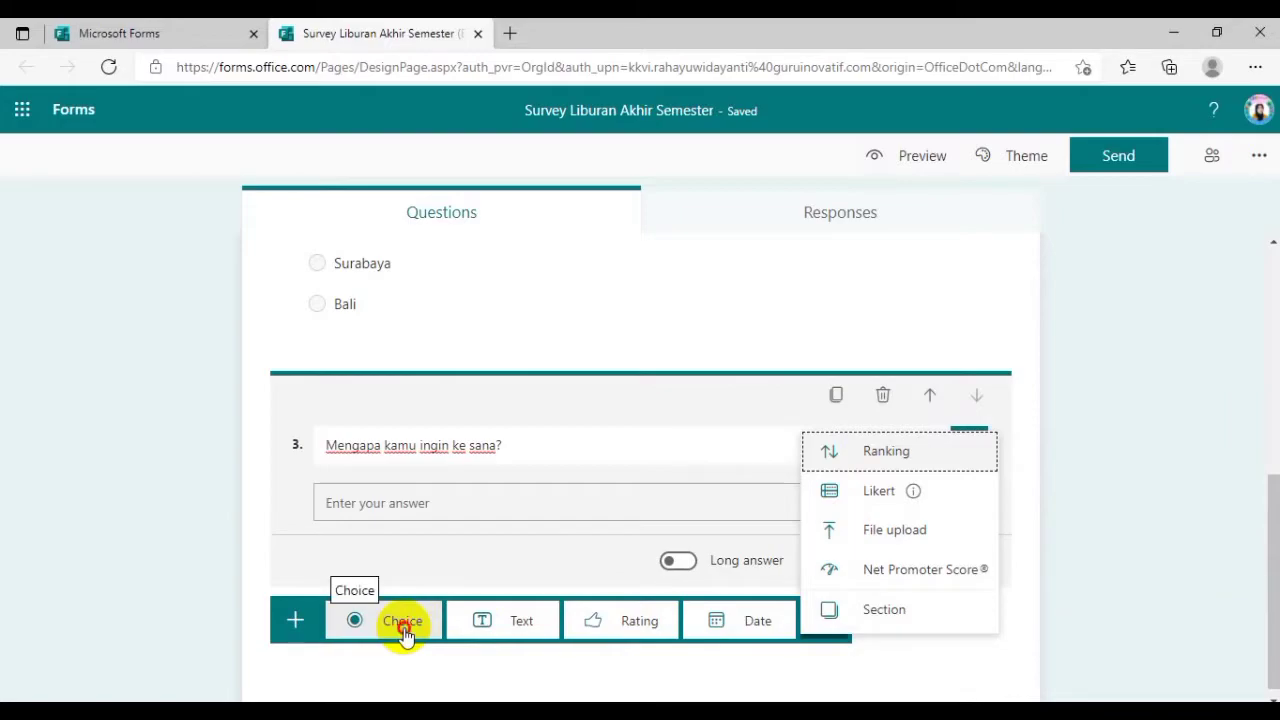
{"action": "left_click", "coordinate": [404, 627]}
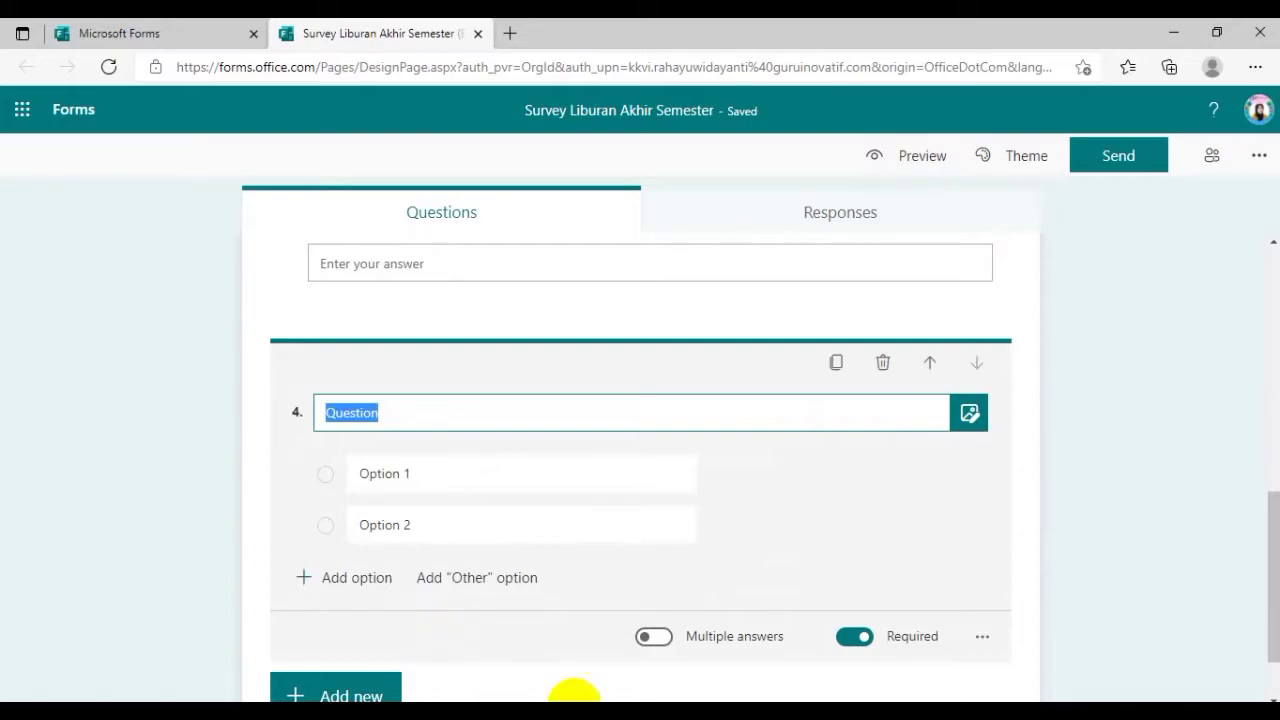
{"action": "type", "text": "Dest"}
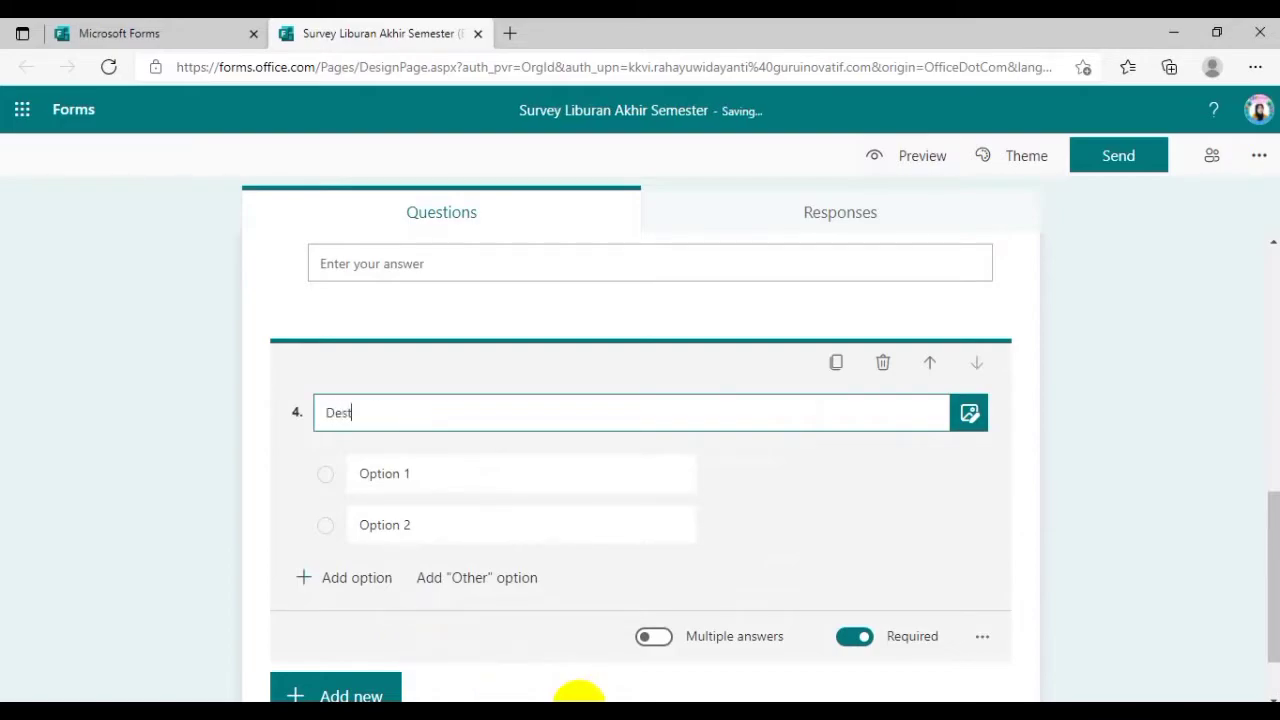
{"action": "type", "text": "inasi wisata ap"}
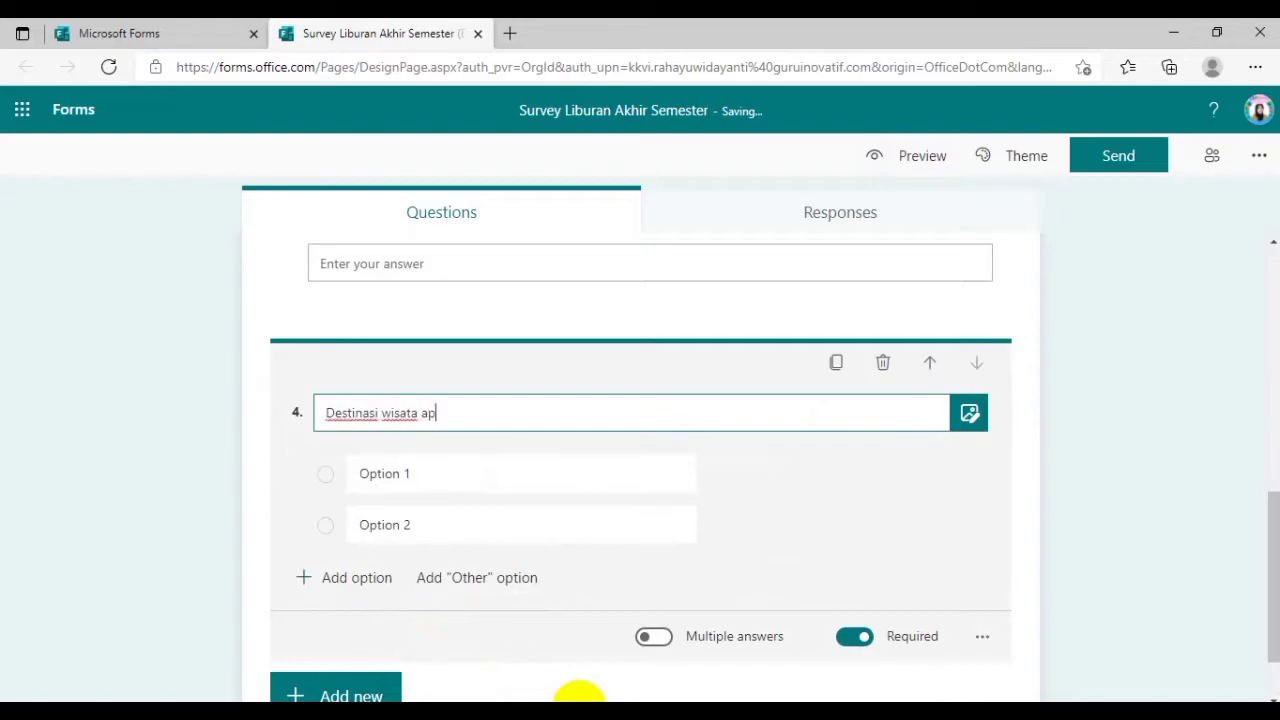
{"action": "type", "text": "a yang kamu ingink"}
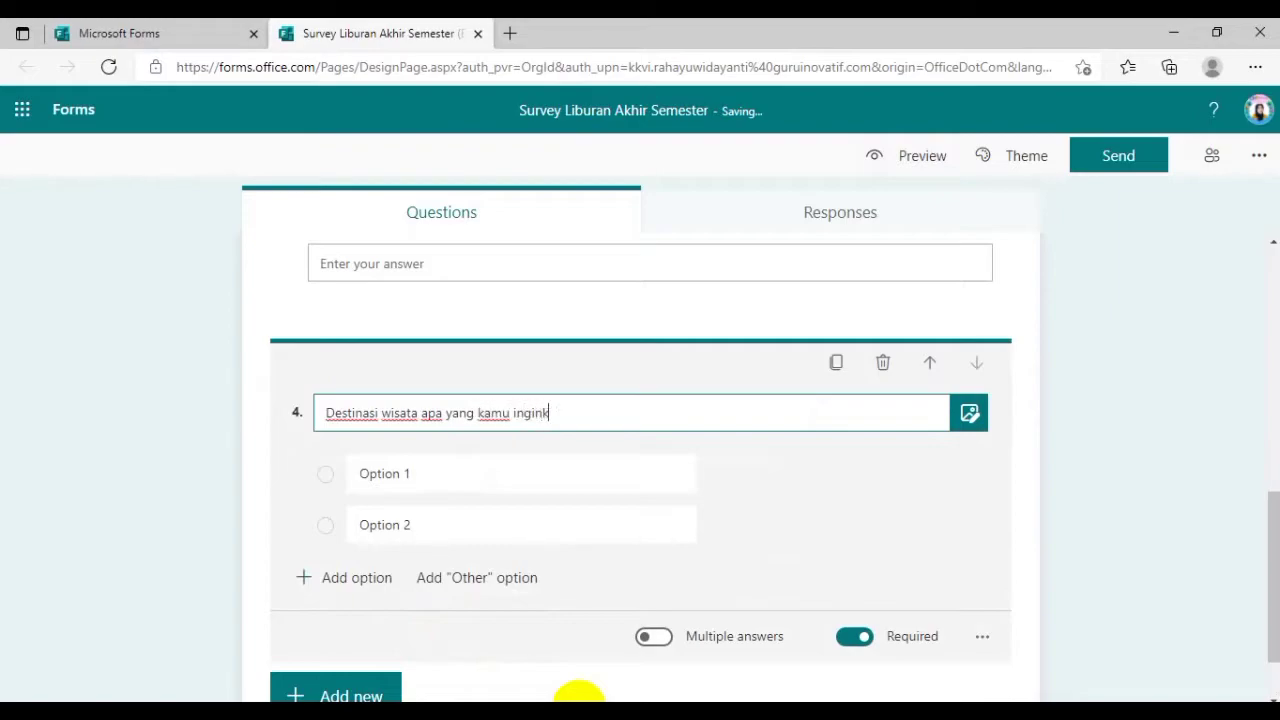
{"action": "type", "text": "an?"}
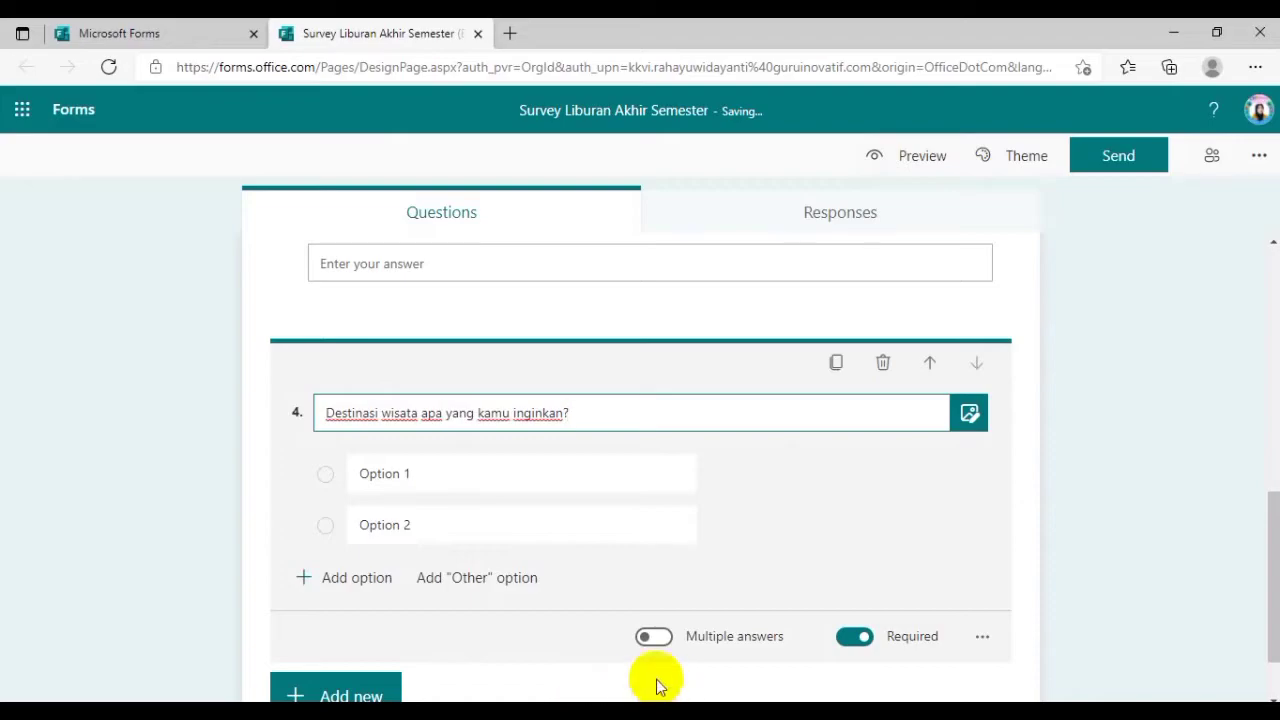
- Set the first two answer options of the "Destinasi wisata" question to "Pantai" and "Gunung"
{"action": "left_click", "coordinate": [383, 473]}
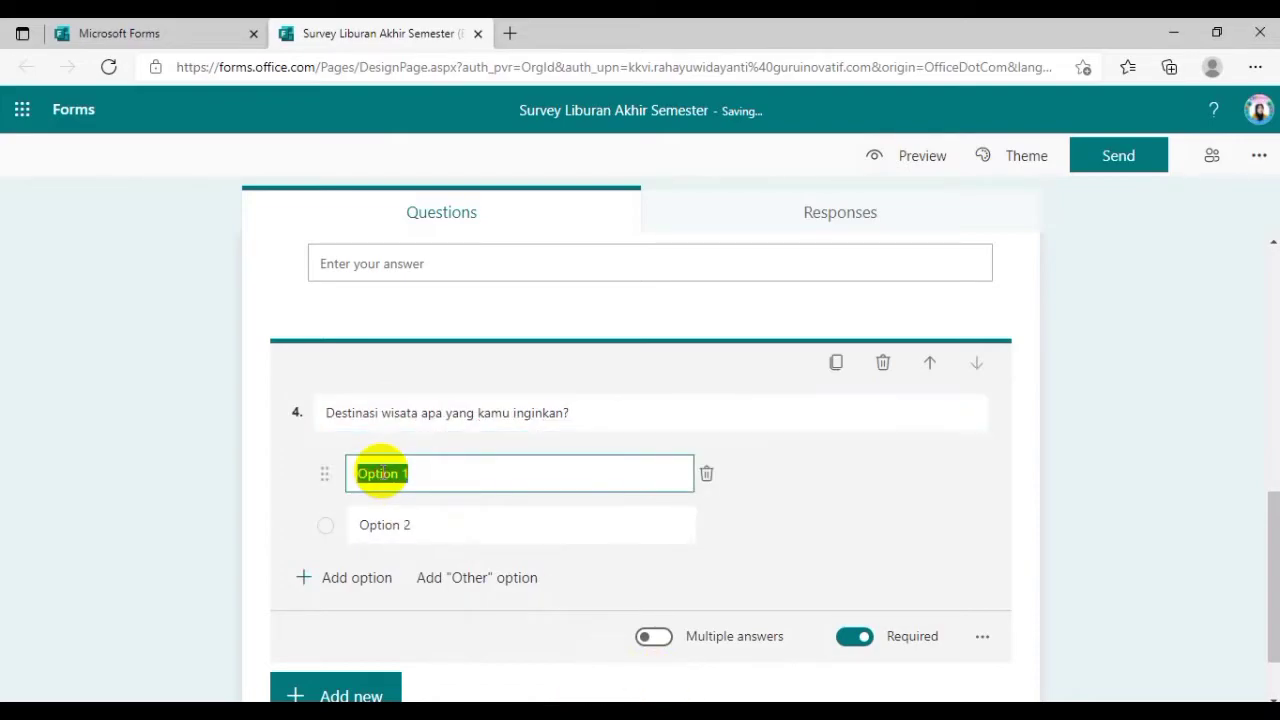
{"action": "type", "text": "Pantai"}
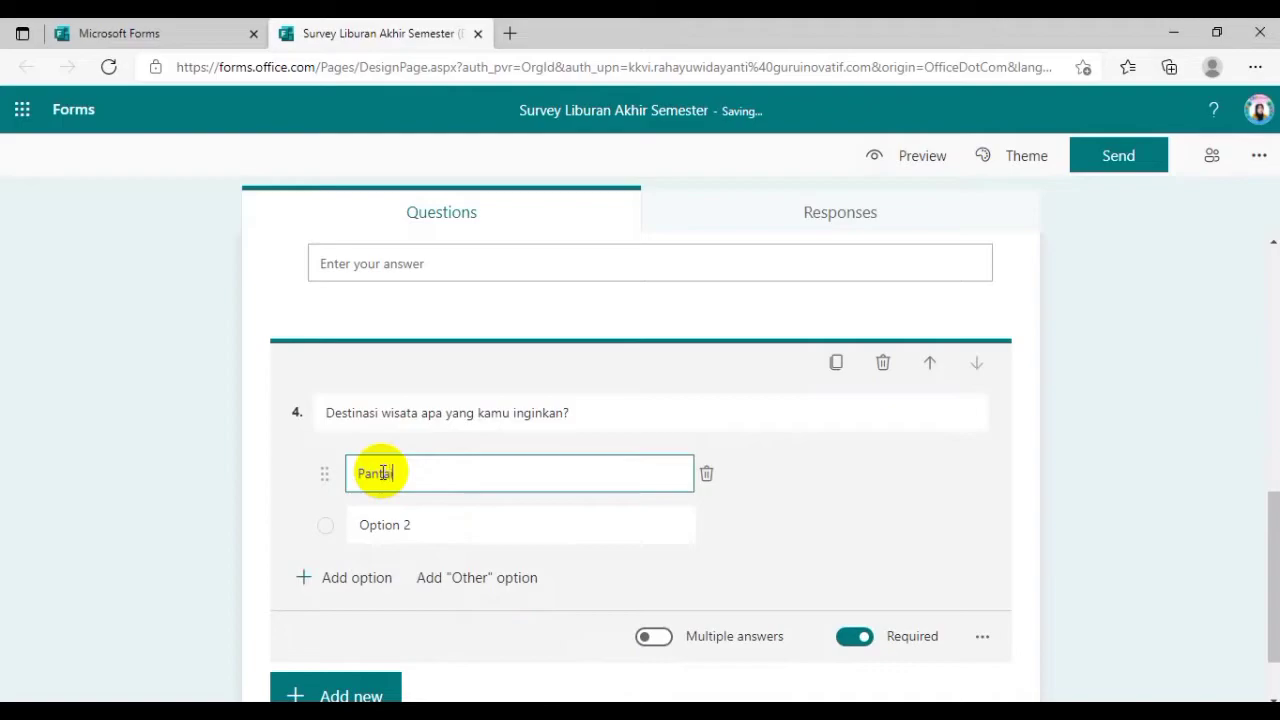
{"action": "left_click", "coordinate": [380, 524]}
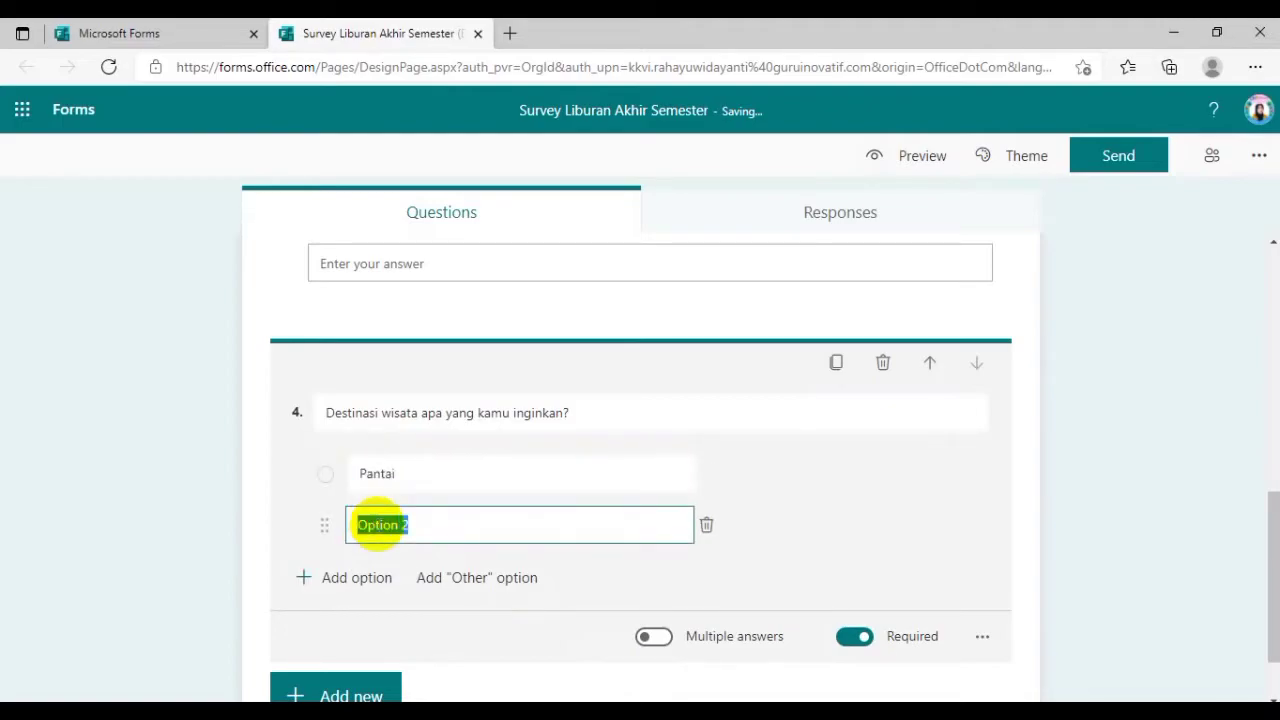
{"action": "type", "text": "Gunung"}
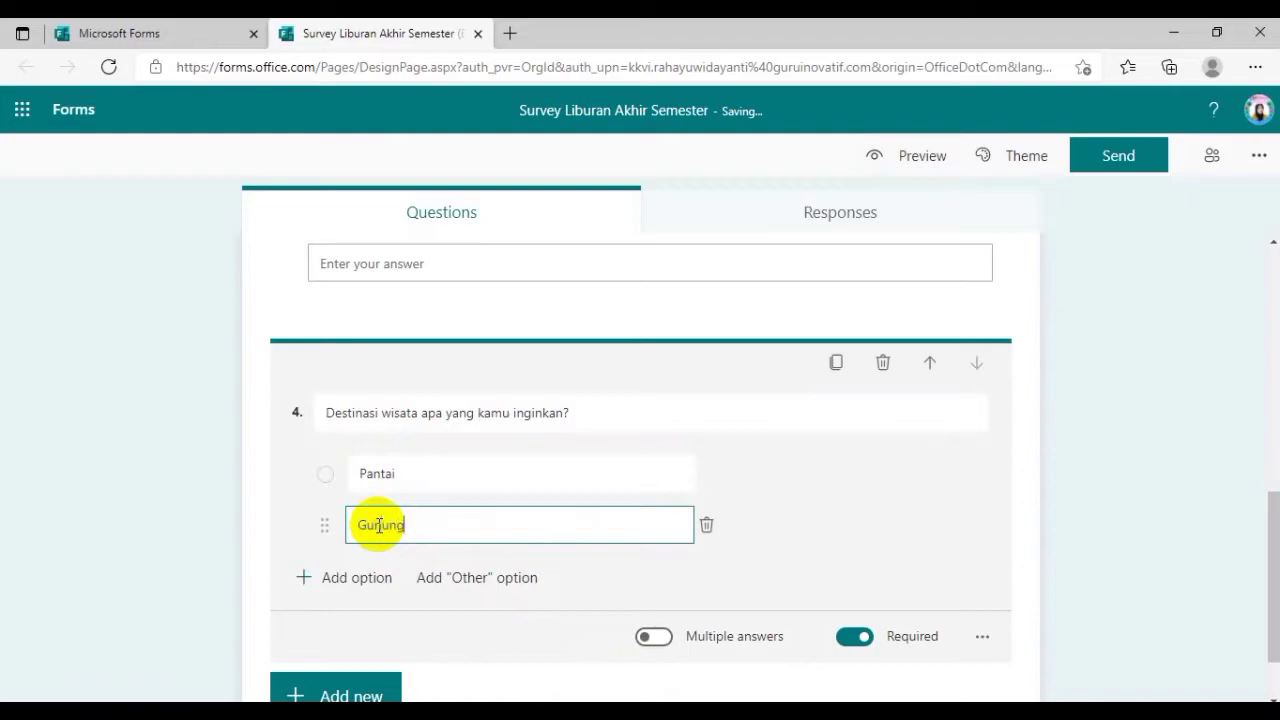
- Add a third answer option "Taman bermain" to the "Destinasi wisata" question
{"action": "left_click", "coordinate": [355, 579]}
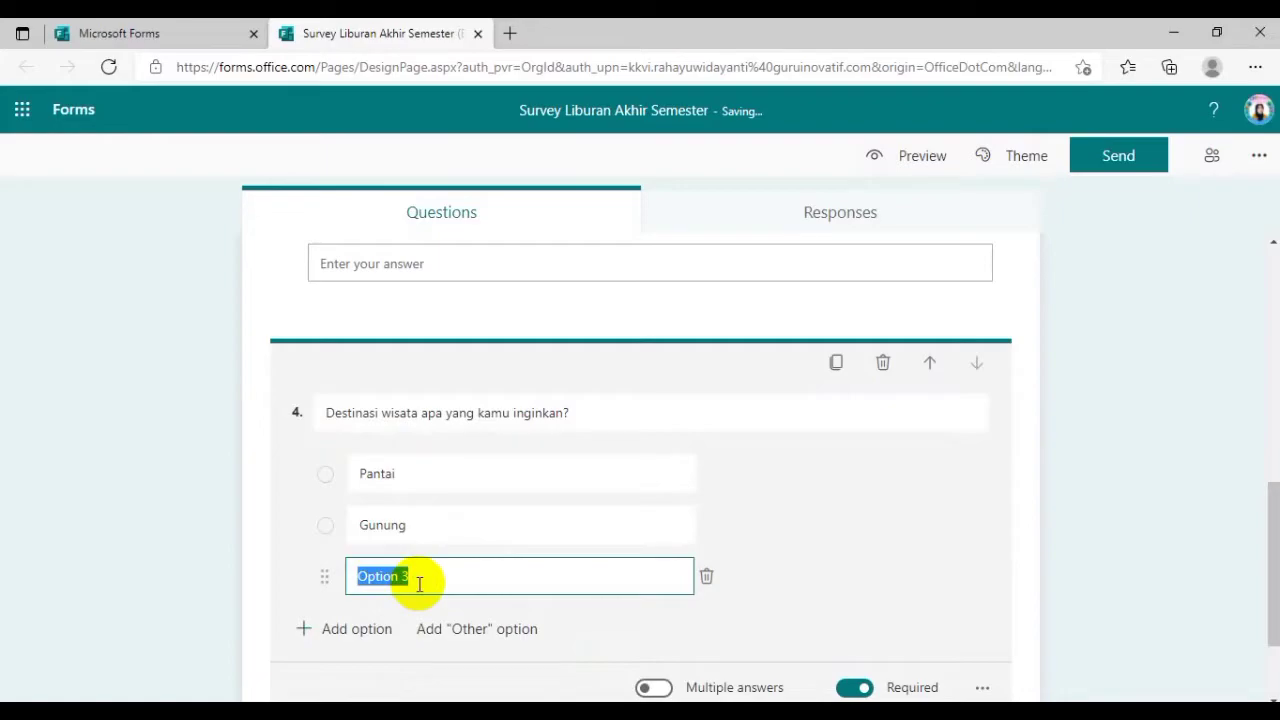
{"action": "type", "text": "Wisata"}
{"action": "key", "text": "BackSpace"}
{"action": "key", "text": "BackSpace"}
{"action": "key", "text": "BackSpace"}
{"action": "key", "text": "BackSpace"}
{"action": "key", "text": "BackSpace"}
{"action": "key", "text": "BackSpace"}
{"action": "type", "text": "taman"}
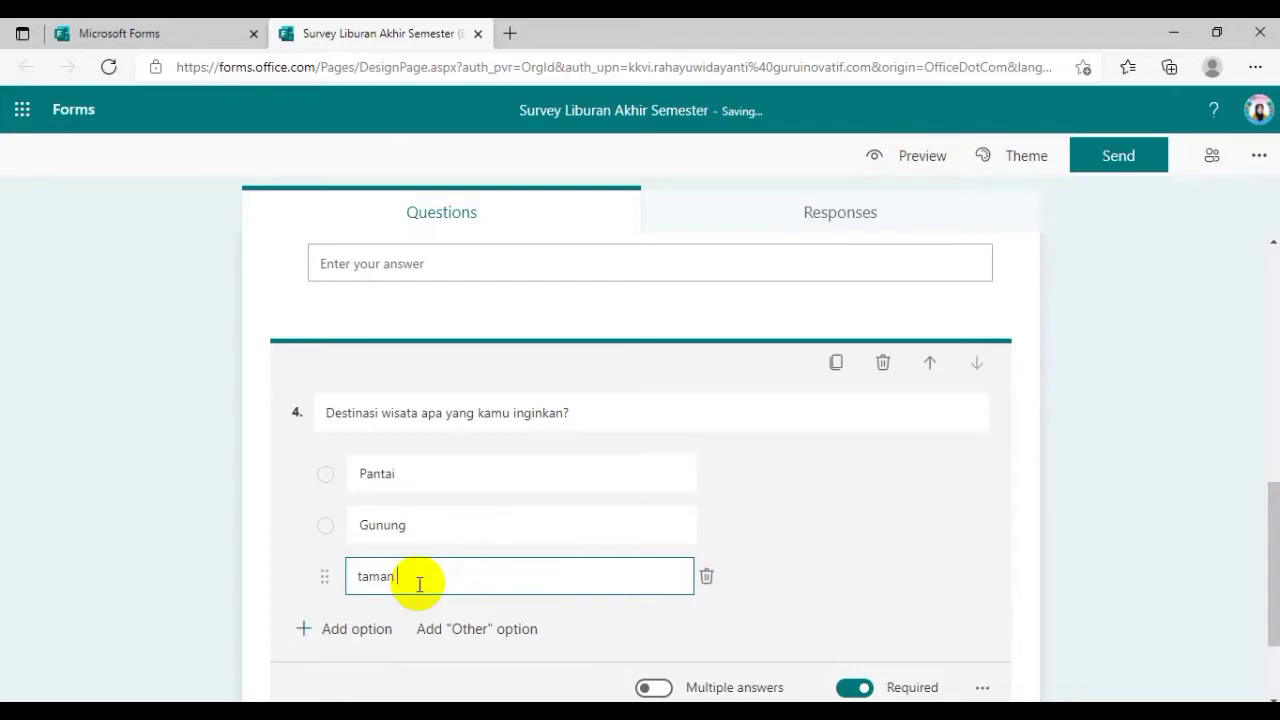
{"action": "type", "text": " bermain"}
{"action": "left_click", "coordinate": [364, 577]}
{"action": "key", "text": "BackSpace"}
{"action": "type", "text": "T"}
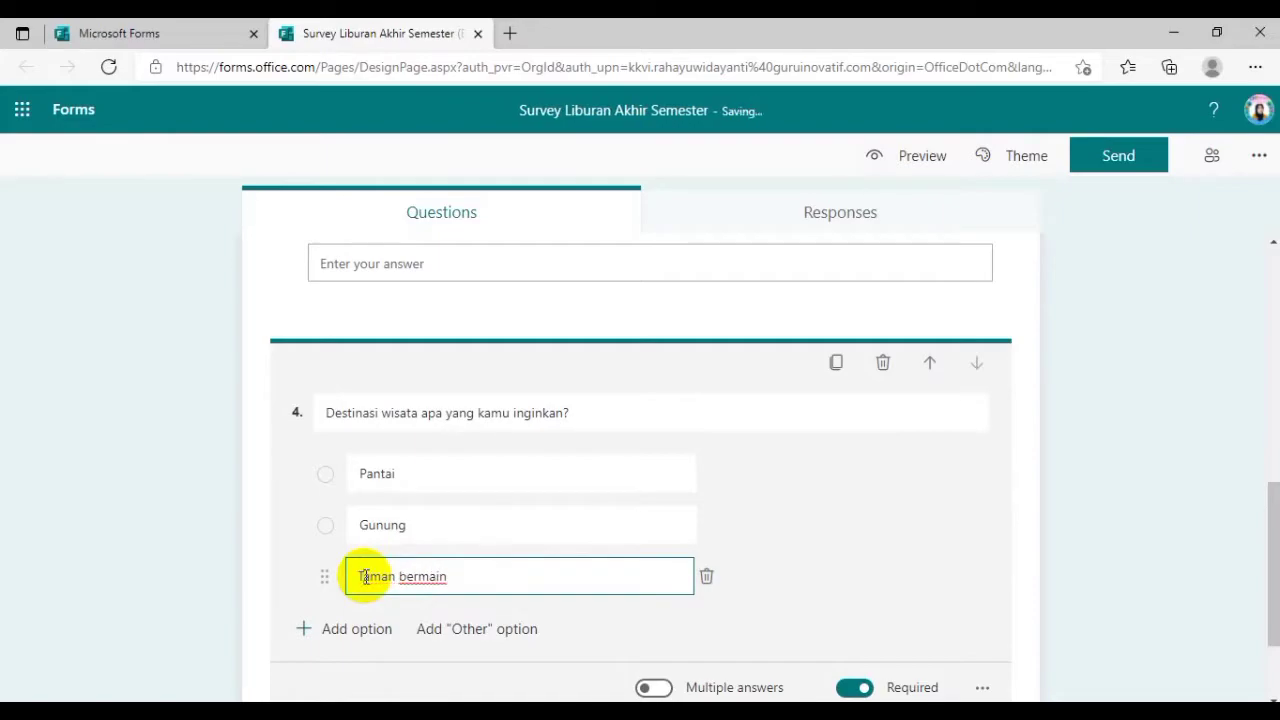
- Add a fourth answer option "Kuliner" to the "Destinasi wisata" question and finish editing it
{"action": "left_click", "coordinate": [348, 629]}
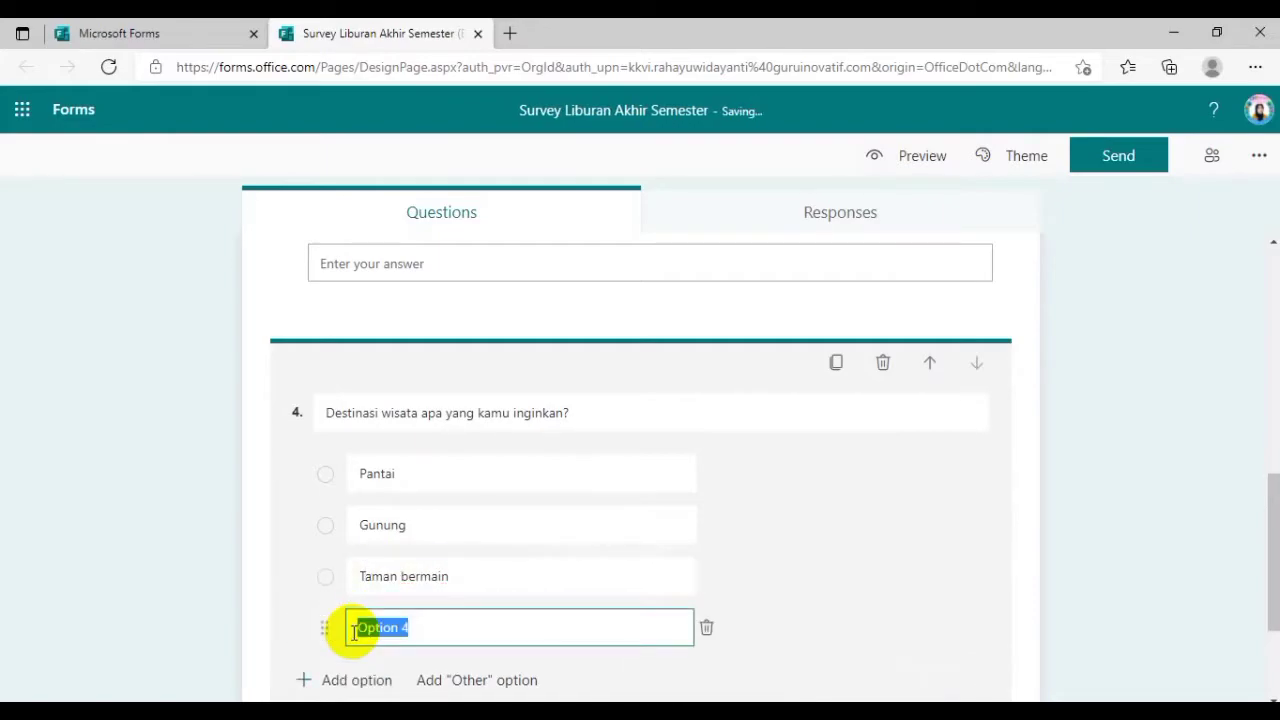
{"action": "type", "text": "Kul"}
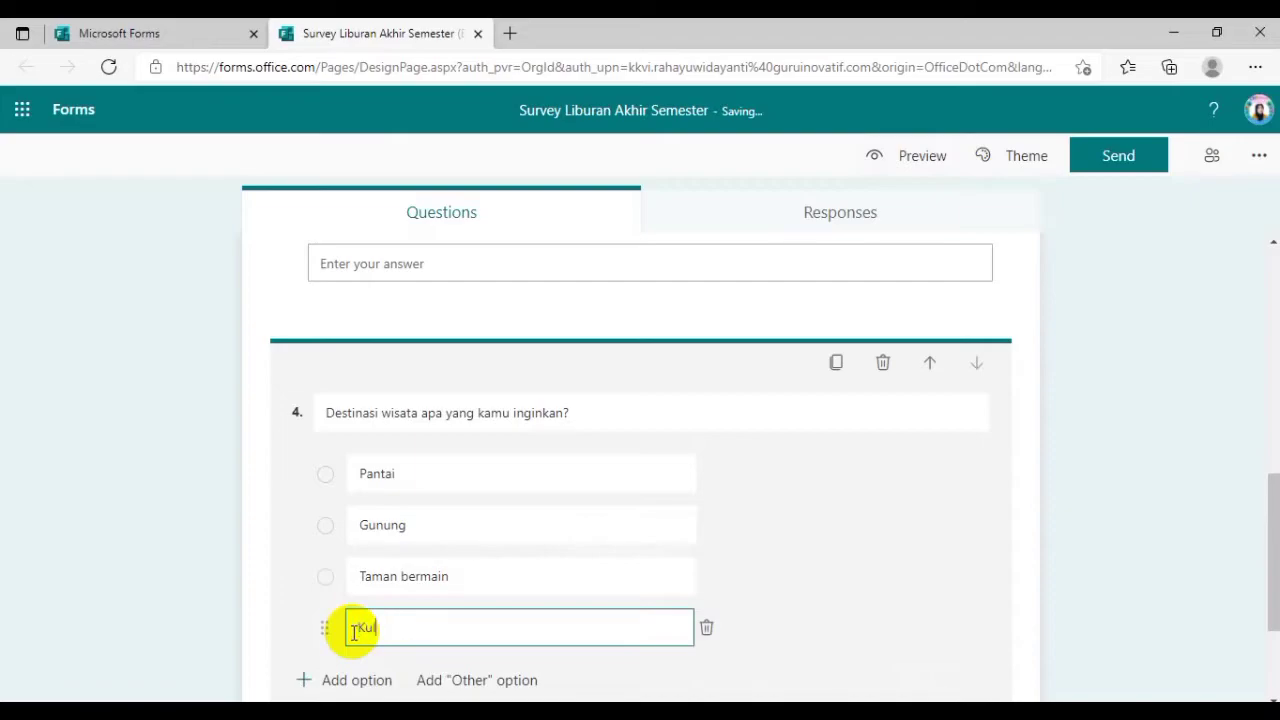
{"action": "type", "text": "iner"}
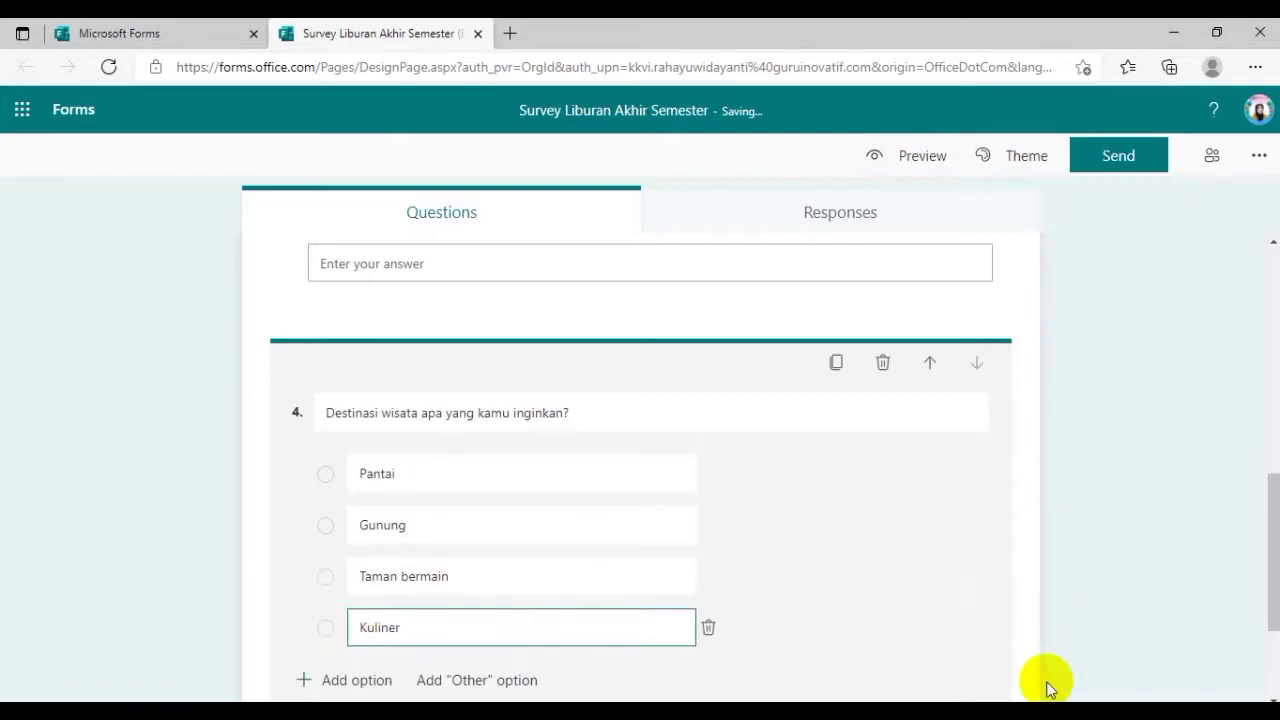
{"action": "left_click", "coordinate": [1069, 626]}
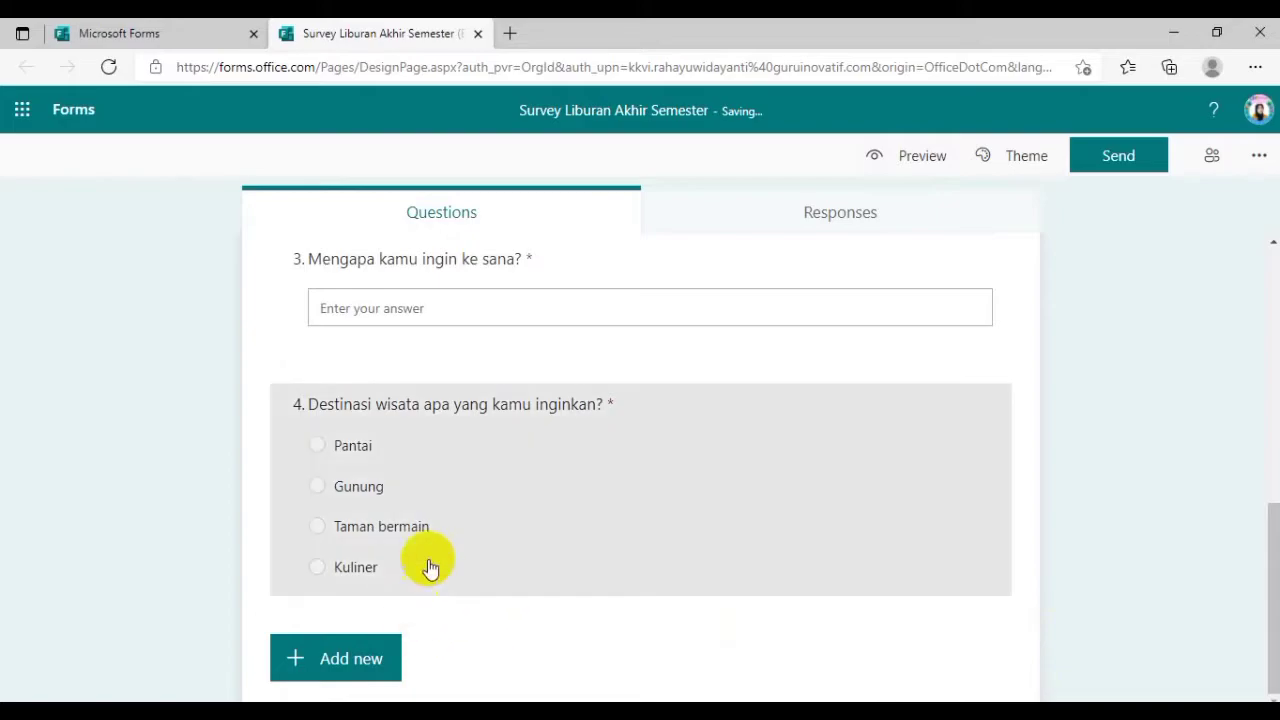
- Change the "Destinasi wisata" question's answer options to a drop-down list
{"action": "left_click", "coordinate": [429, 563]}
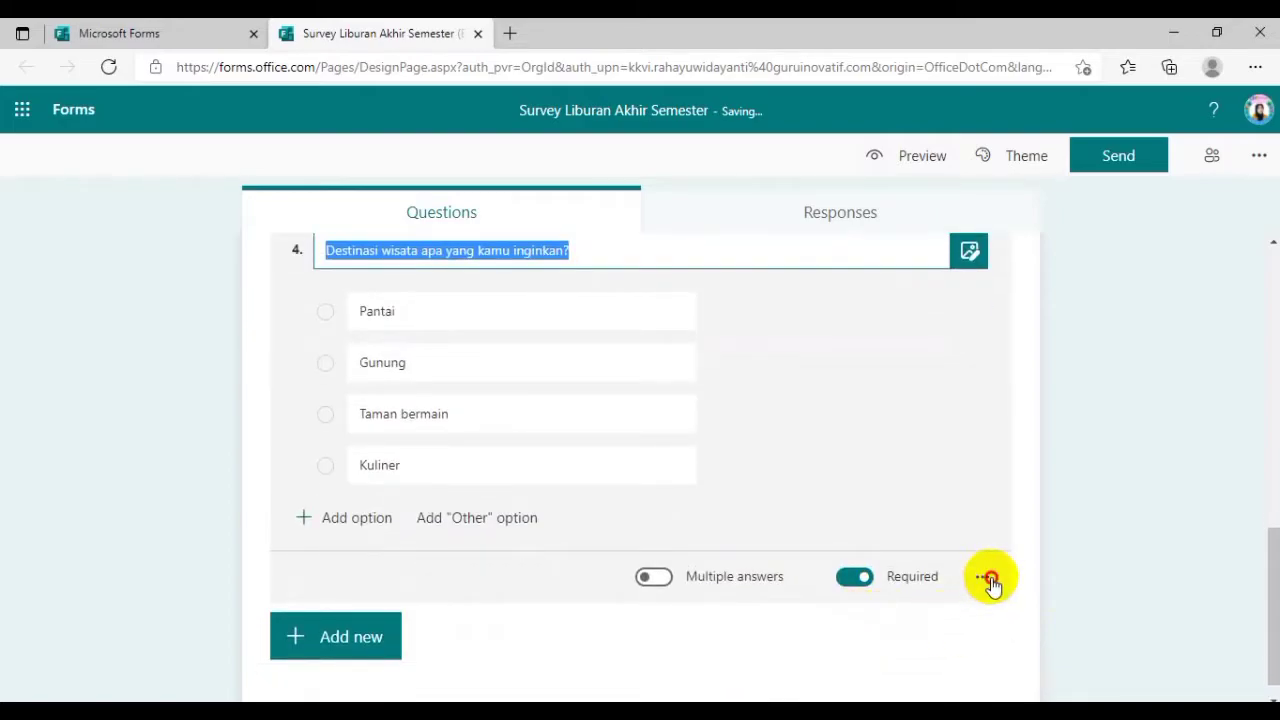
{"action": "left_click", "coordinate": [983, 577]}
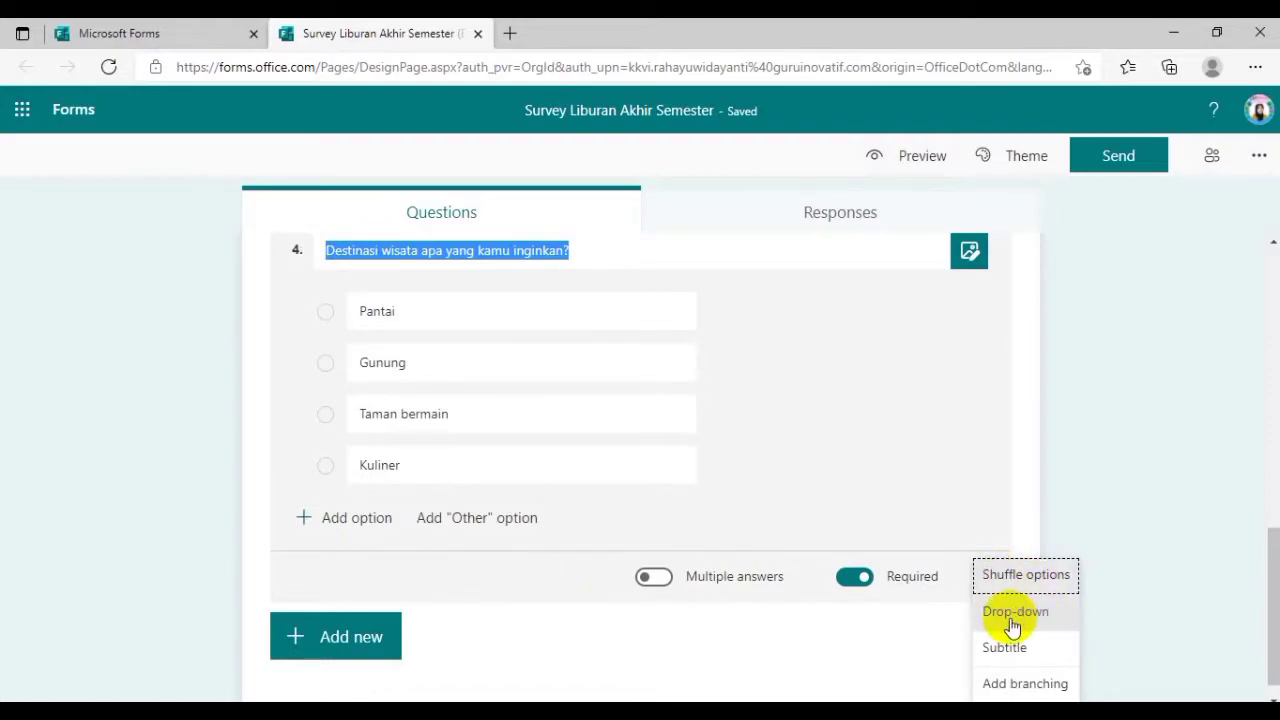
{"action": "left_click", "coordinate": [1012, 625]}
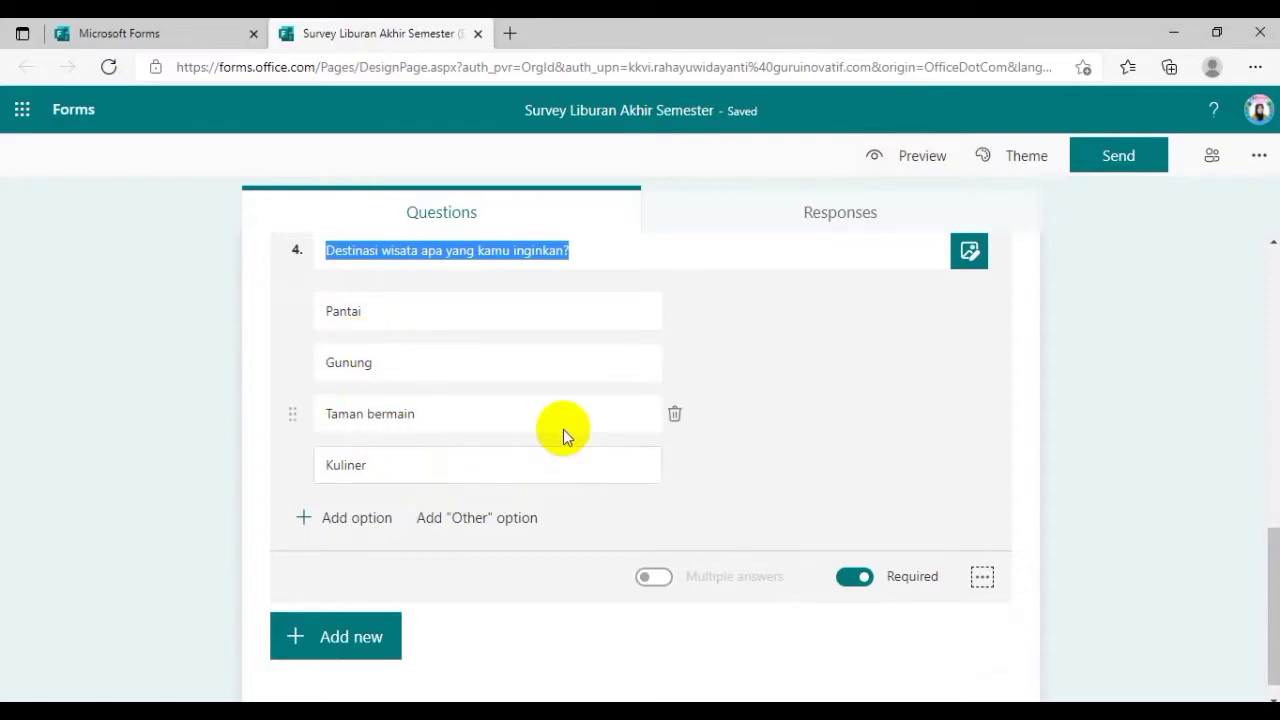
- Add a Text question worded "Berapa hari liburan yang kamu inginkan?" as the form's fifth question
{"action": "left_click", "coordinate": [358, 650]}
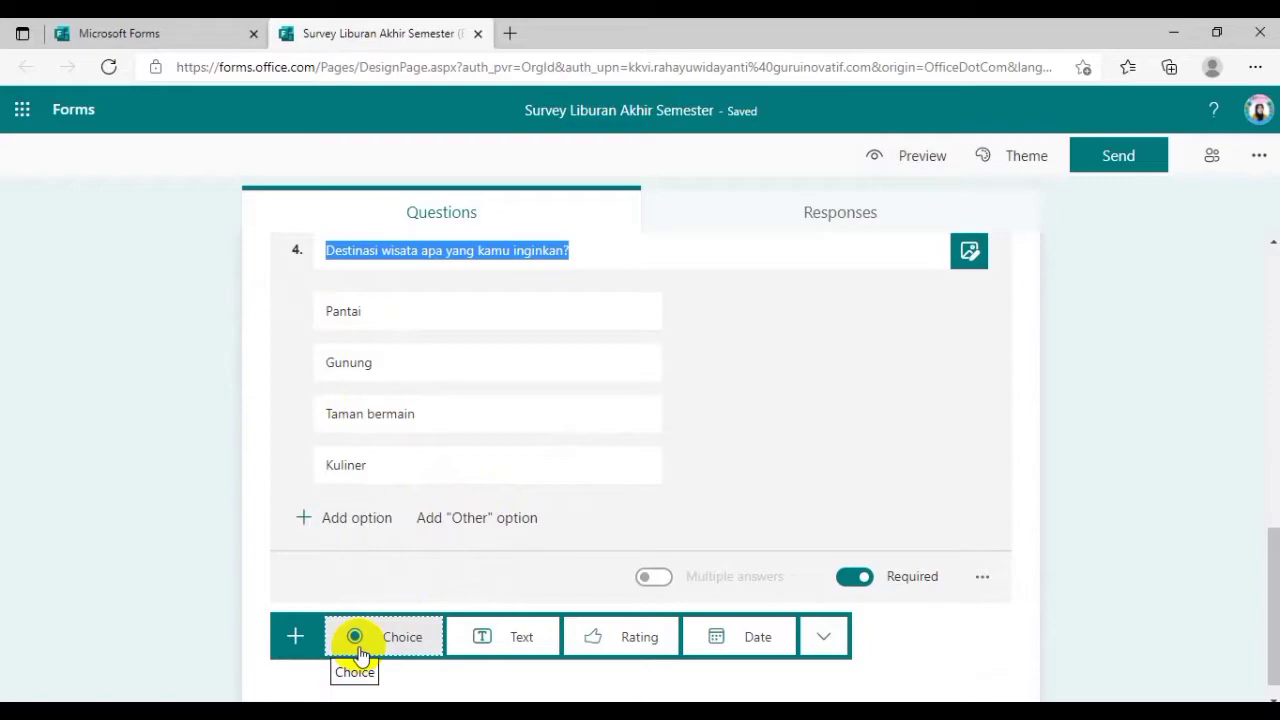
{"action": "left_click", "coordinate": [507, 645]}
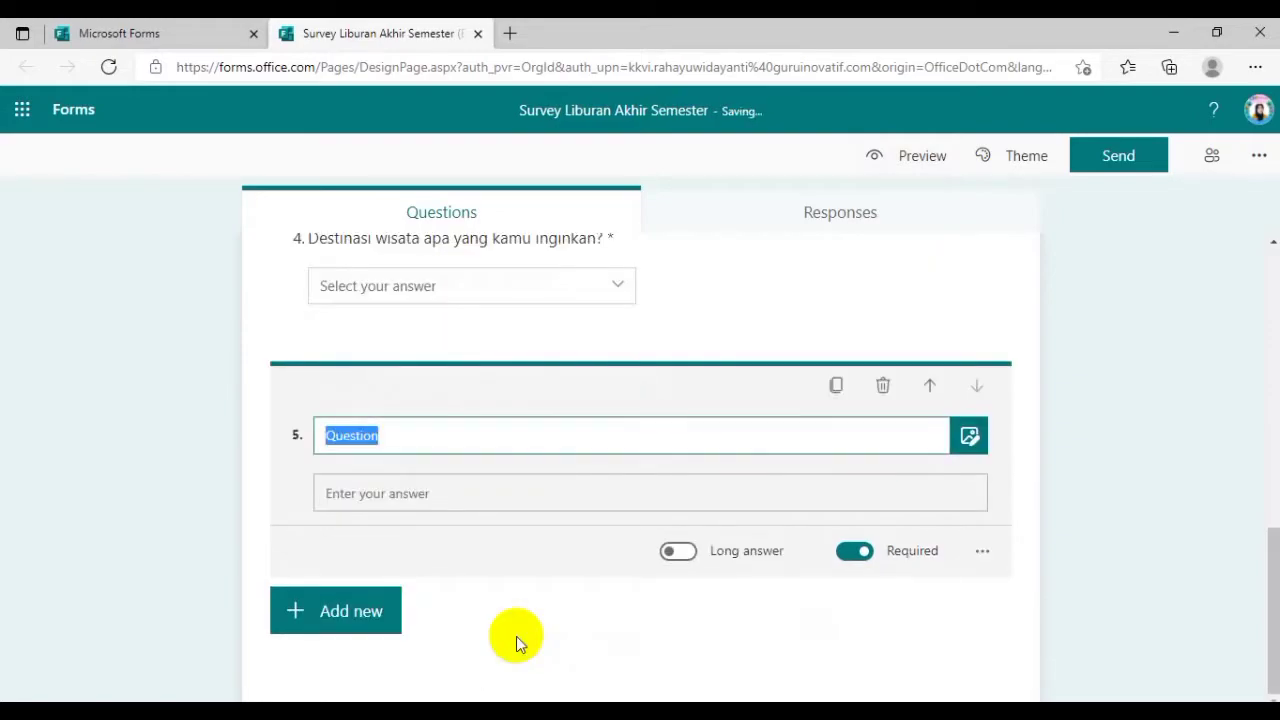
{"action": "type", "text": "Berapa hari l"}
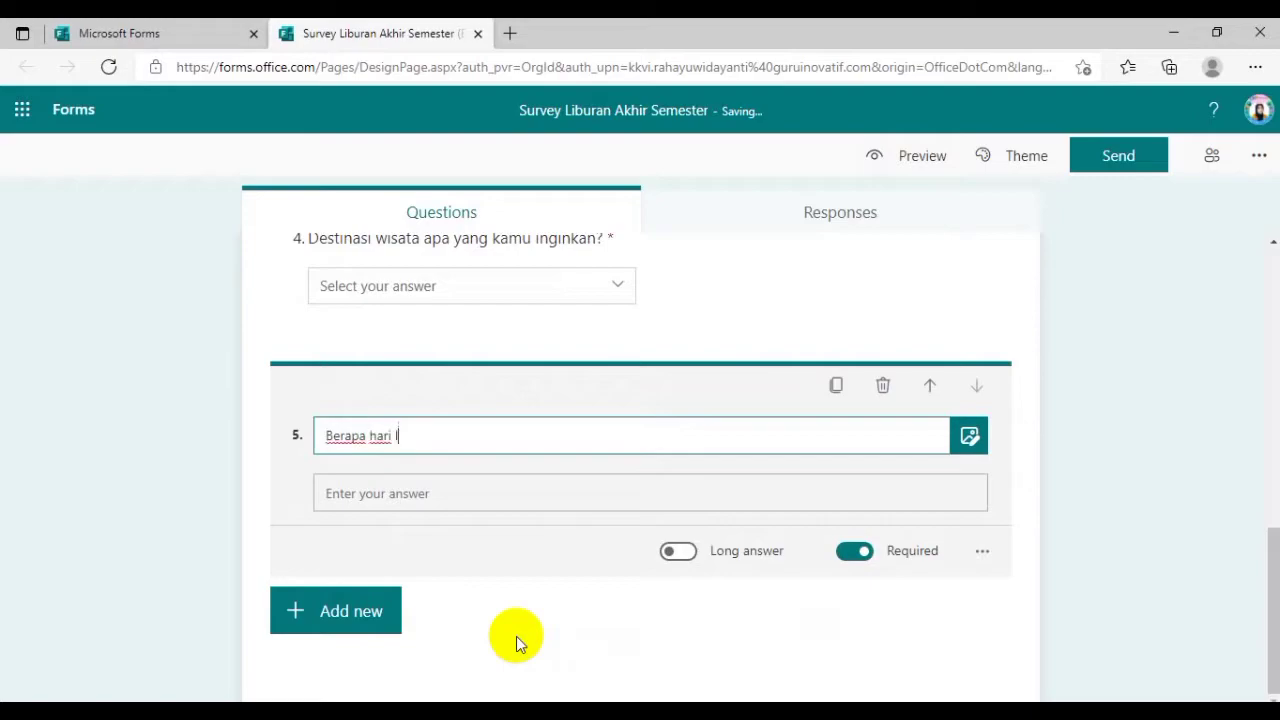
{"action": "type", "text": "iburan yang kamu ingink"}
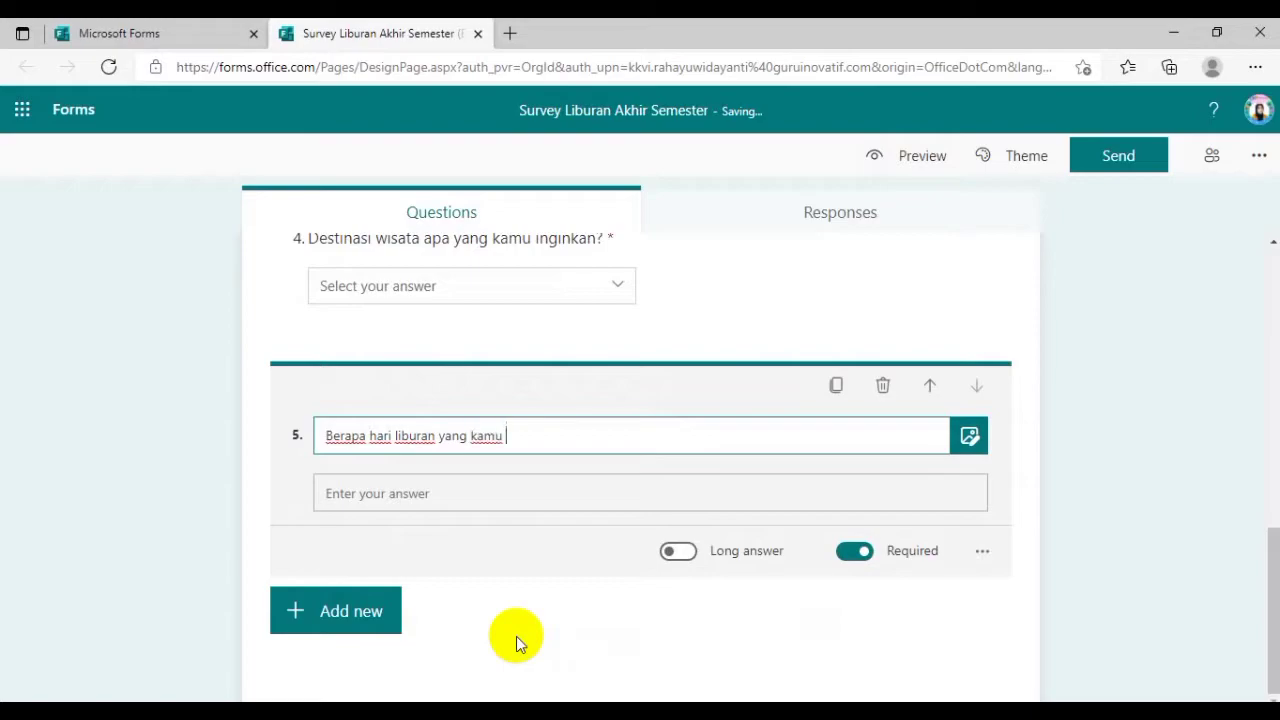
{"action": "type", "text": "an?"}
- Add a Text question worded "Kamu ingin naik apa ke lokasi liburan?" as the form's sixth question
{"action": "left_click", "coordinate": [321, 602]}
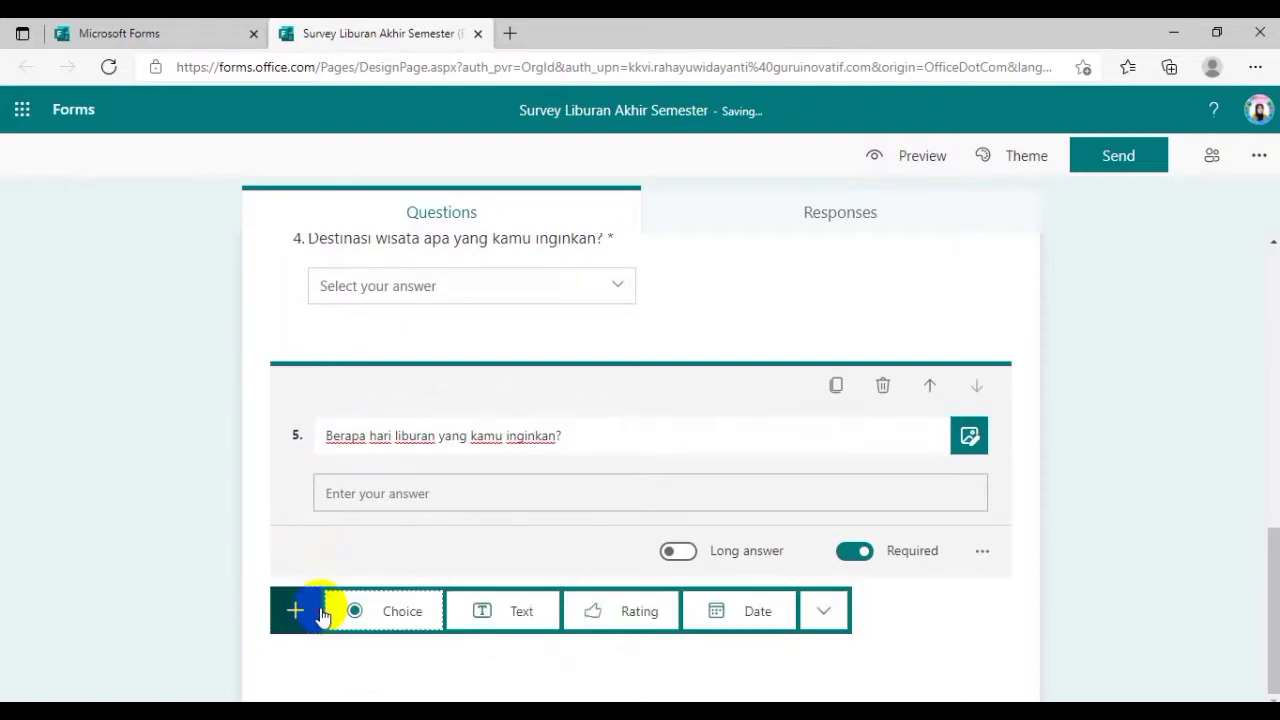
{"action": "left_click", "coordinate": [488, 612]}
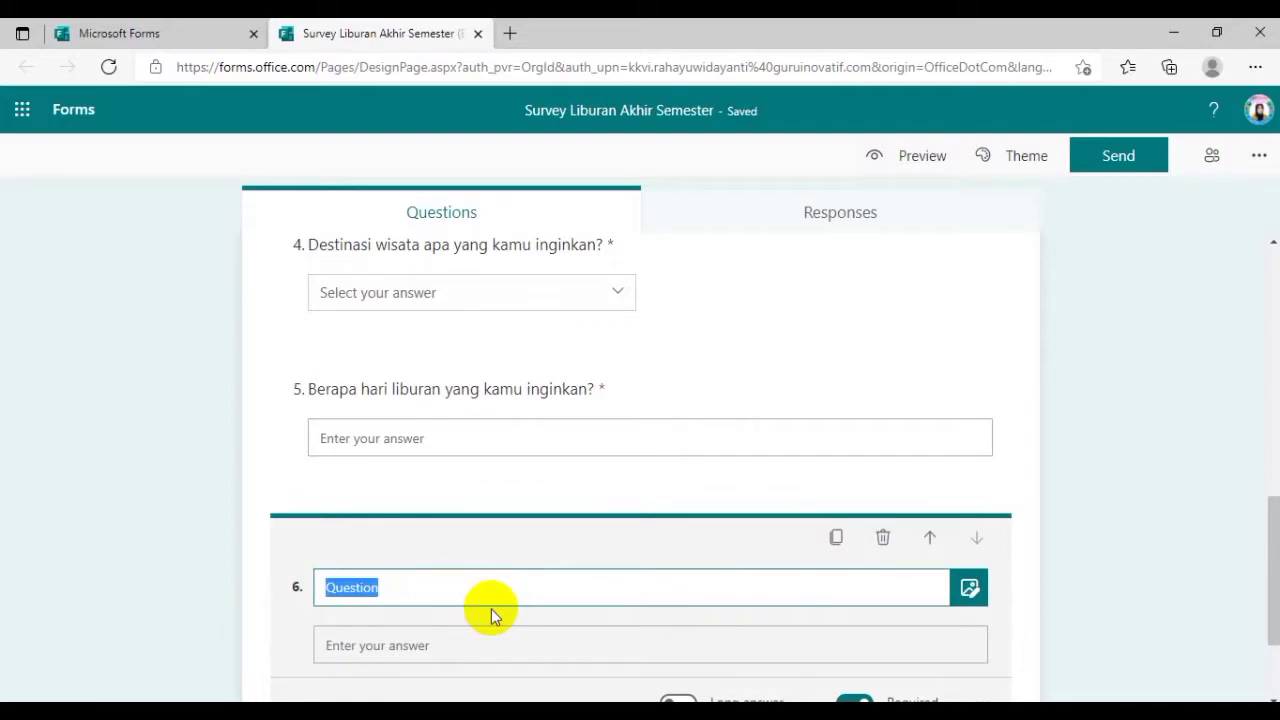
{"action": "type", "text": "Kamu i"}
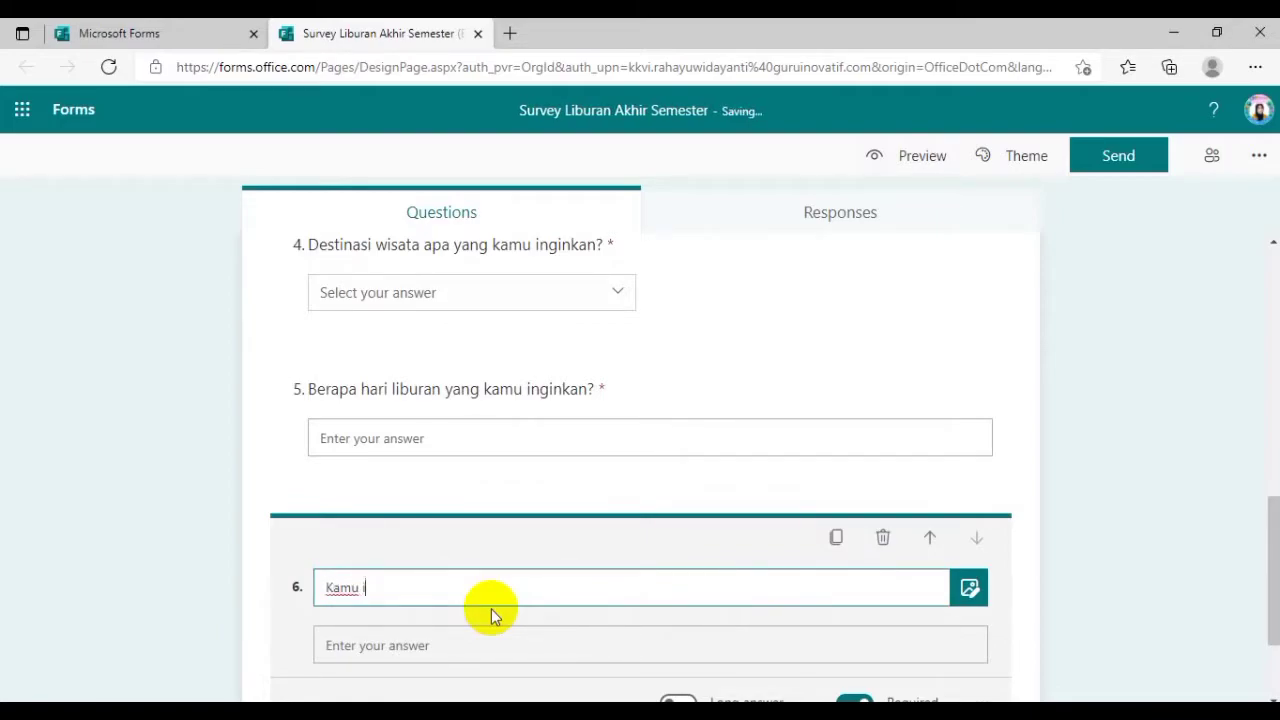
{"action": "type", "text": "ngin naik apa ke lokasi li"}
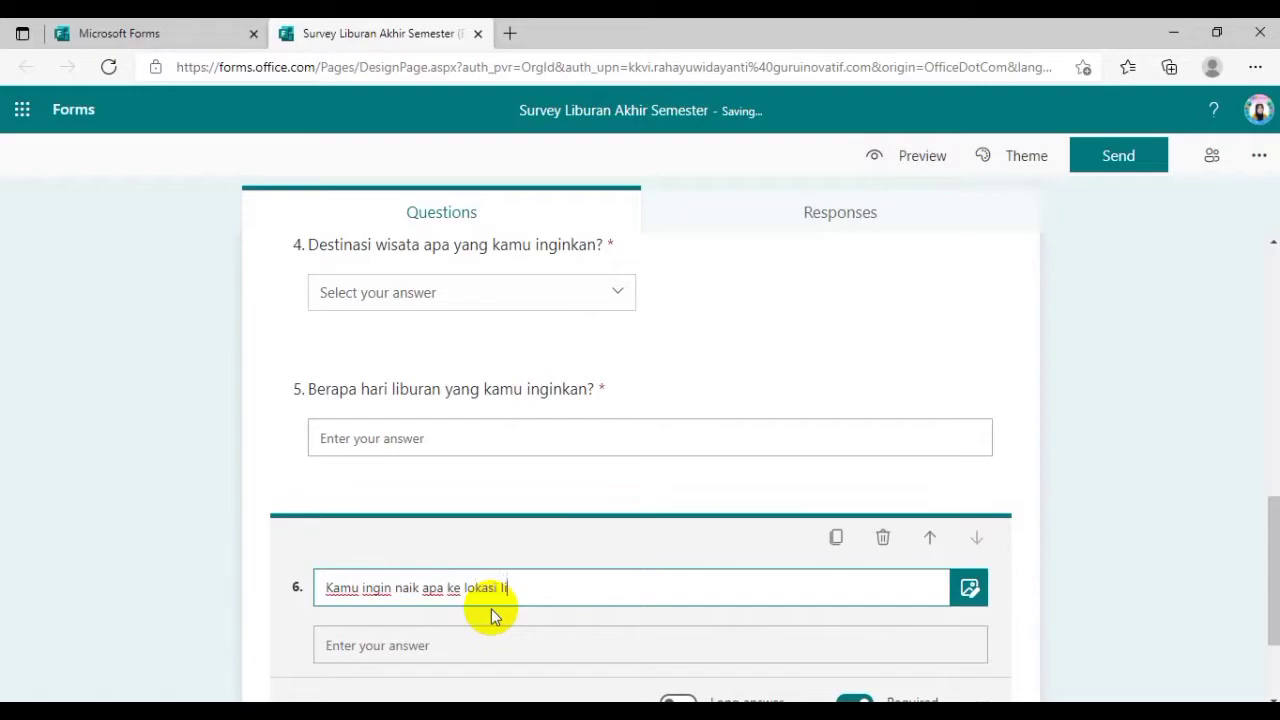
{"action": "type", "text": "buran?"}
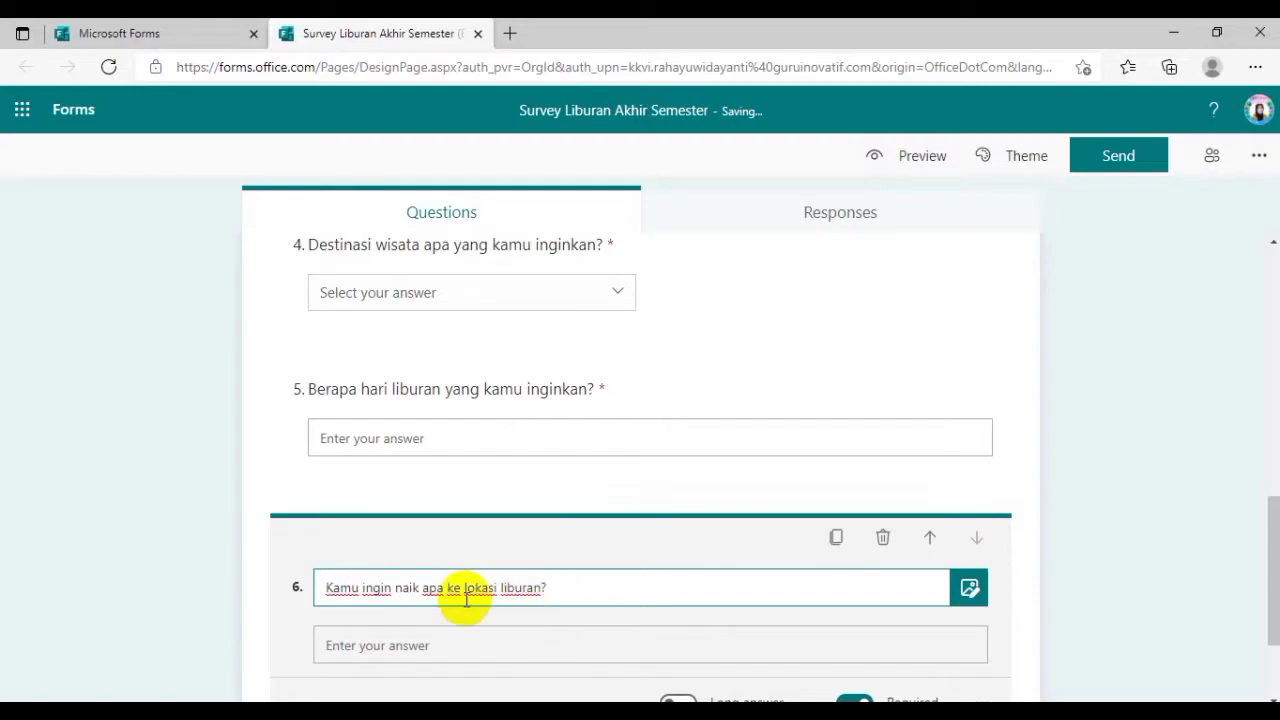
- Apply the illustrated city street theme with the orange van to the form
{"action": "scroll", "coordinate": [709, 620], "scroll_direction": "down", "scroll_amount": 3}
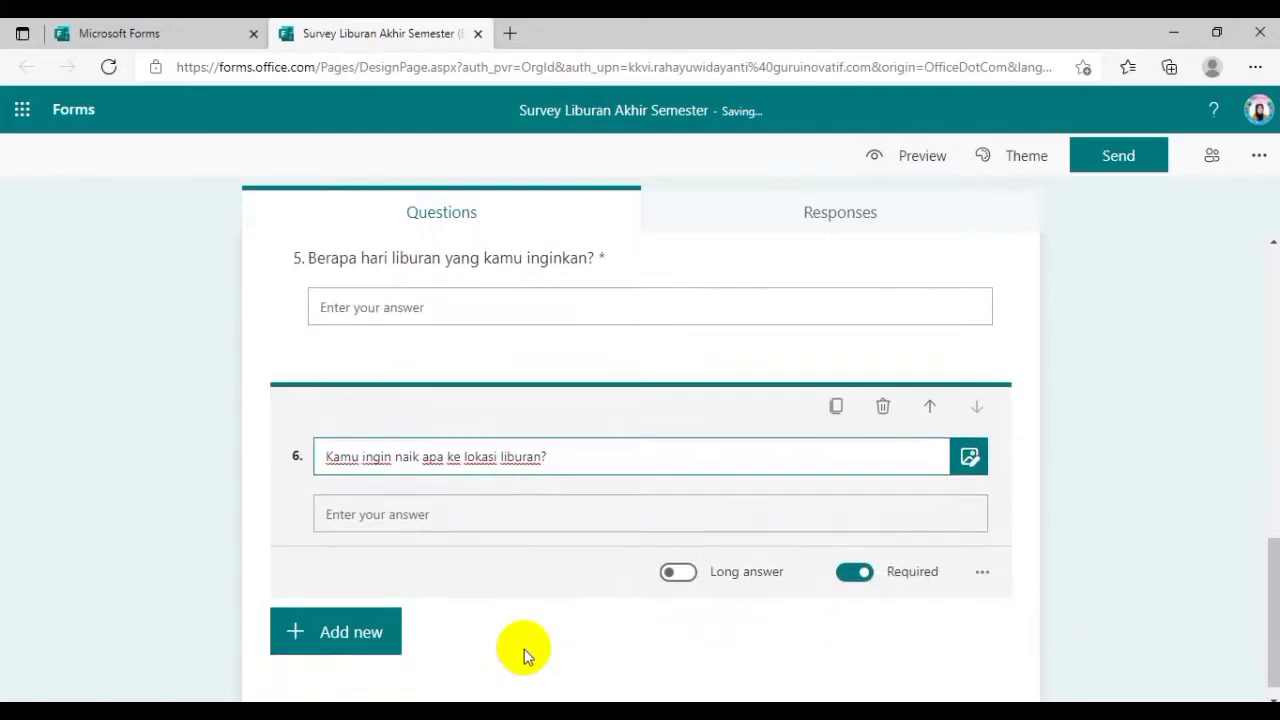
{"action": "scroll", "coordinate": [1156, 457], "scroll_direction": "up", "scroll_amount": 10}
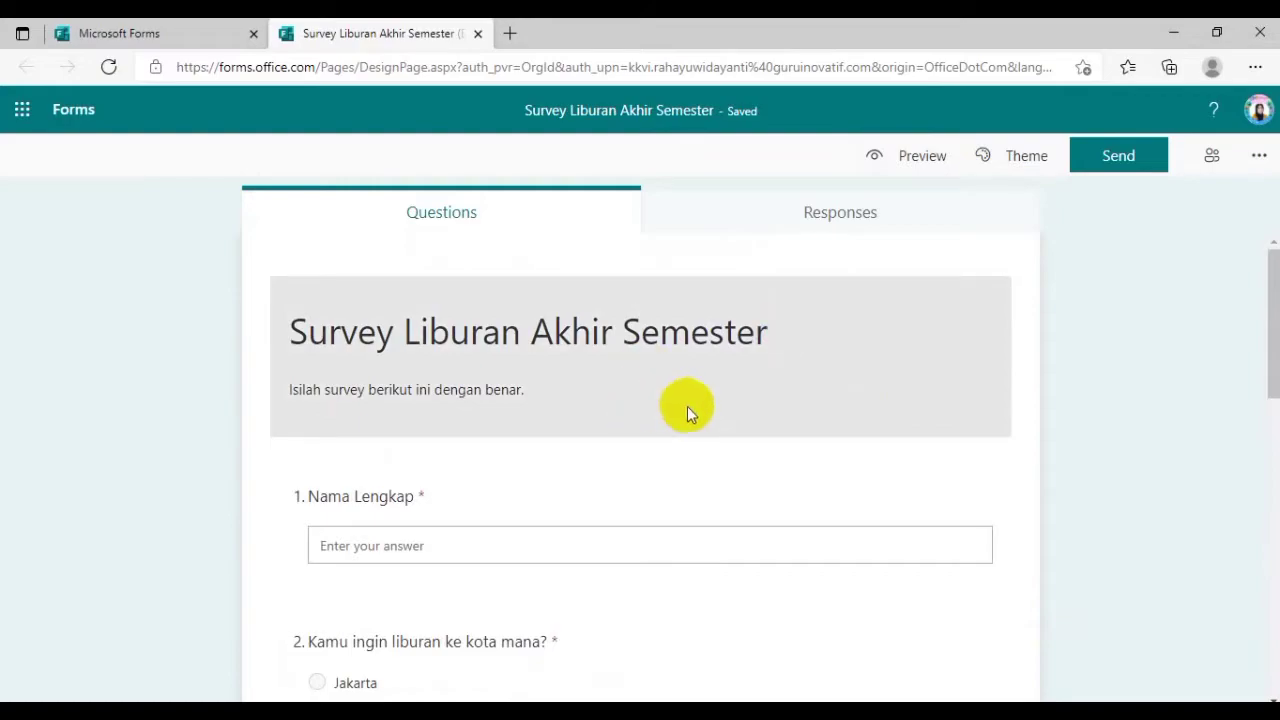
{"action": "scroll", "coordinate": [827, 575], "scroll_direction": "down", "scroll_amount": 3}
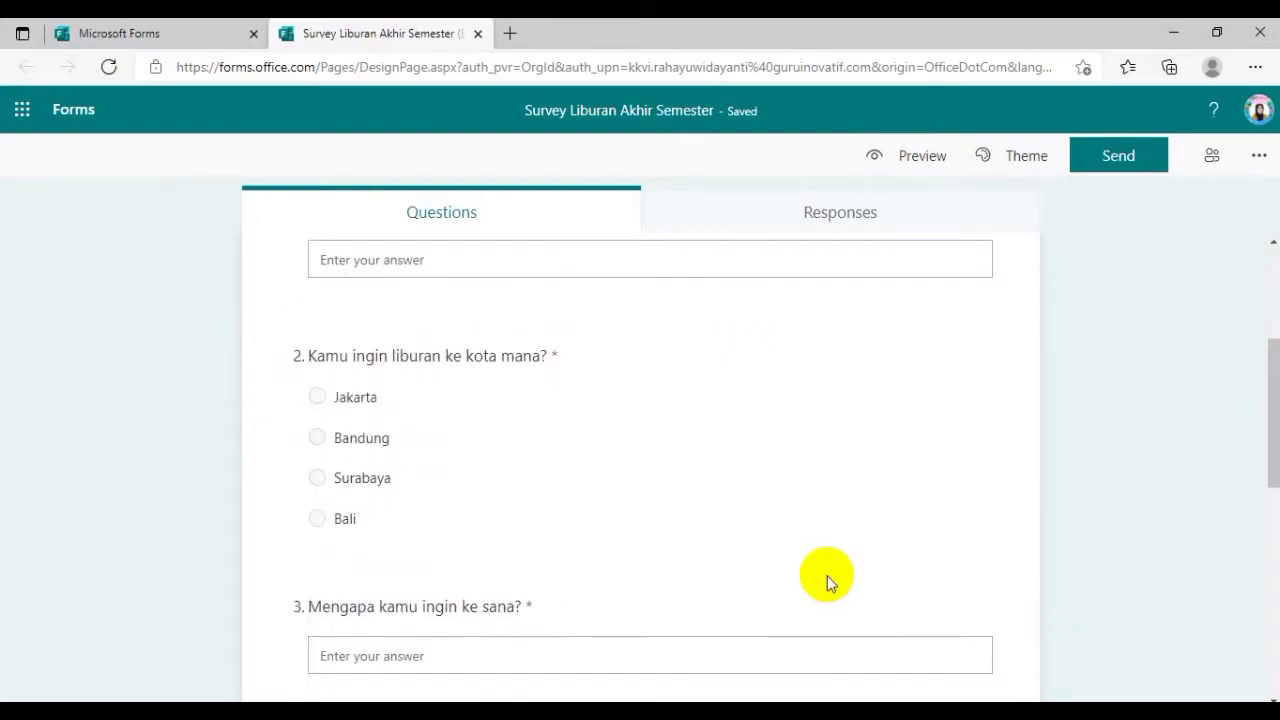
{"action": "scroll", "coordinate": [827, 575], "scroll_direction": "down", "scroll_amount": 7}
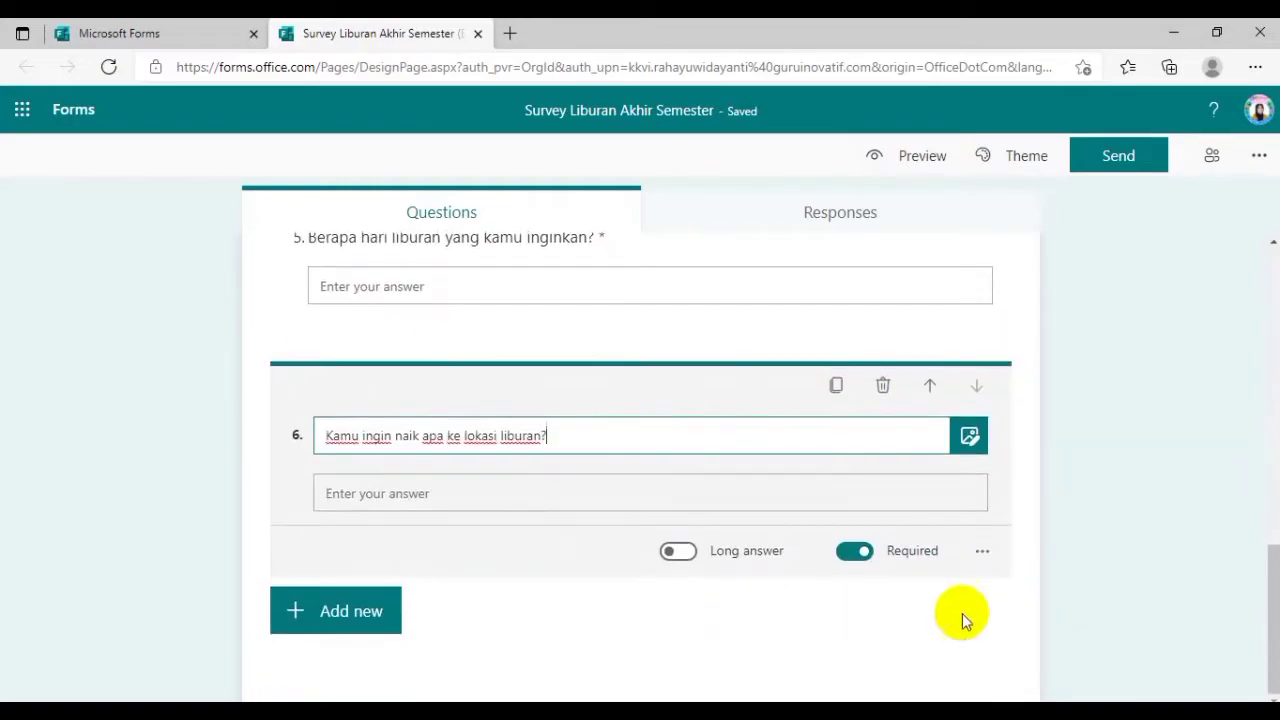
{"action": "scroll", "coordinate": [1049, 563], "scroll_direction": "up", "scroll_amount": 10}
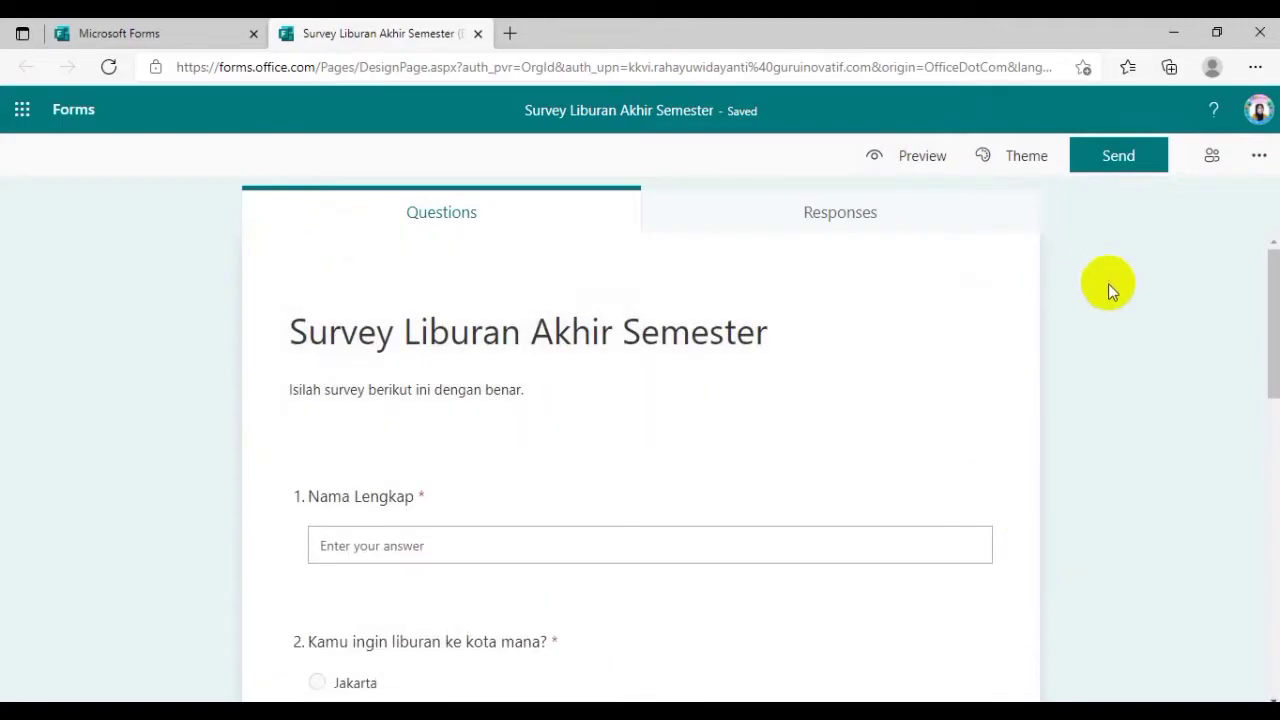
{"action": "left_click", "coordinate": [1030, 165]}
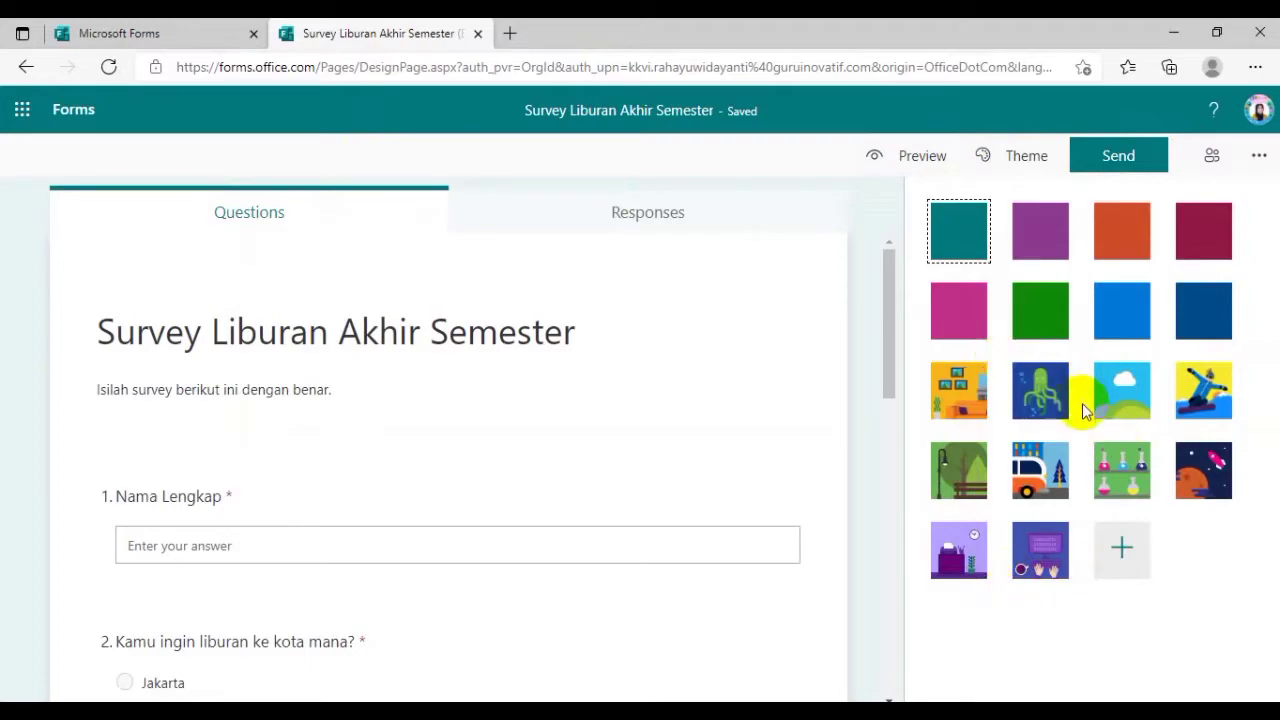
{"action": "left_click", "coordinate": [1043, 467]}
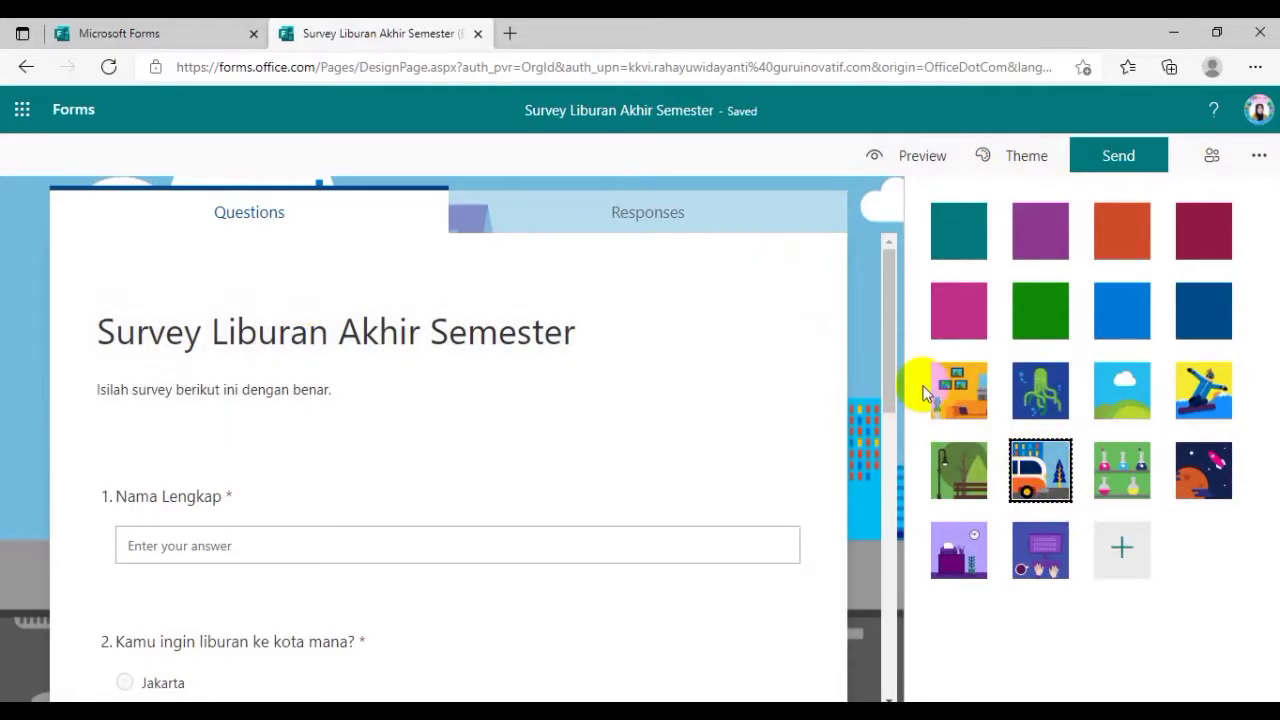
{"action": "left_click", "coordinate": [861, 221]}
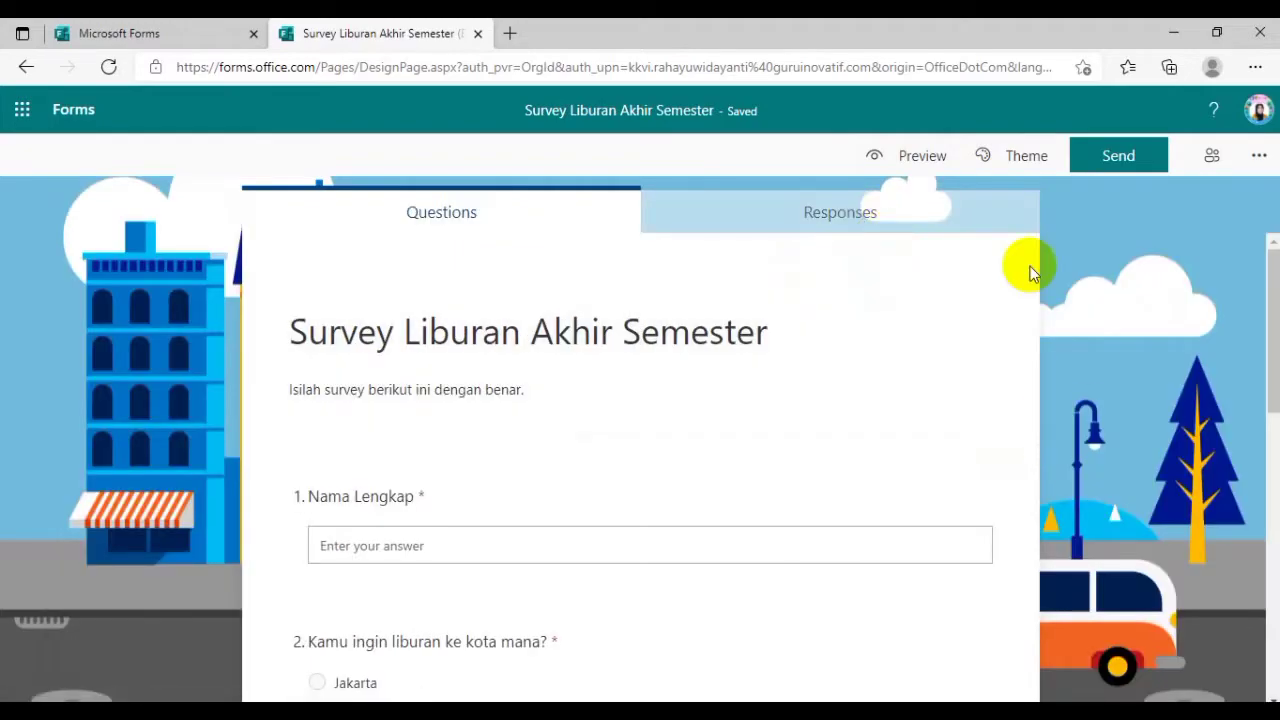
- View the survey's response summary and return to its questions
{"action": "left_click", "coordinate": [818, 222]}
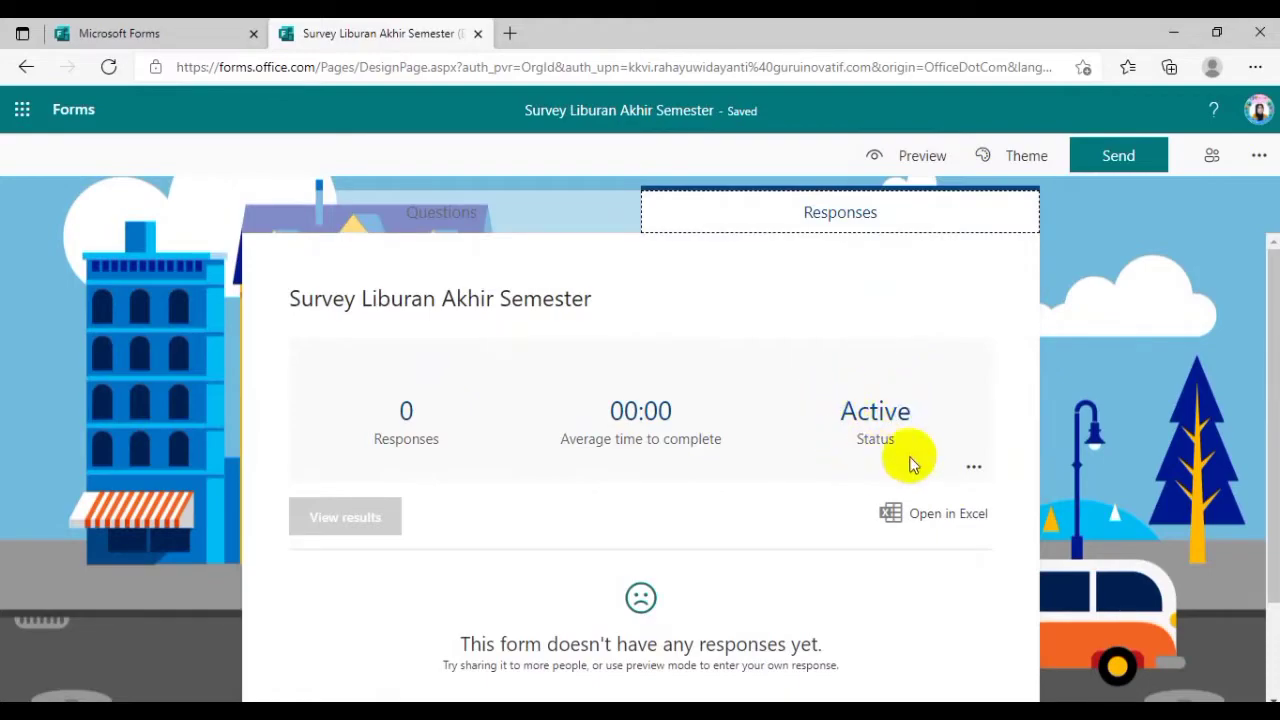
{"action": "left_click", "coordinate": [937, 536]}
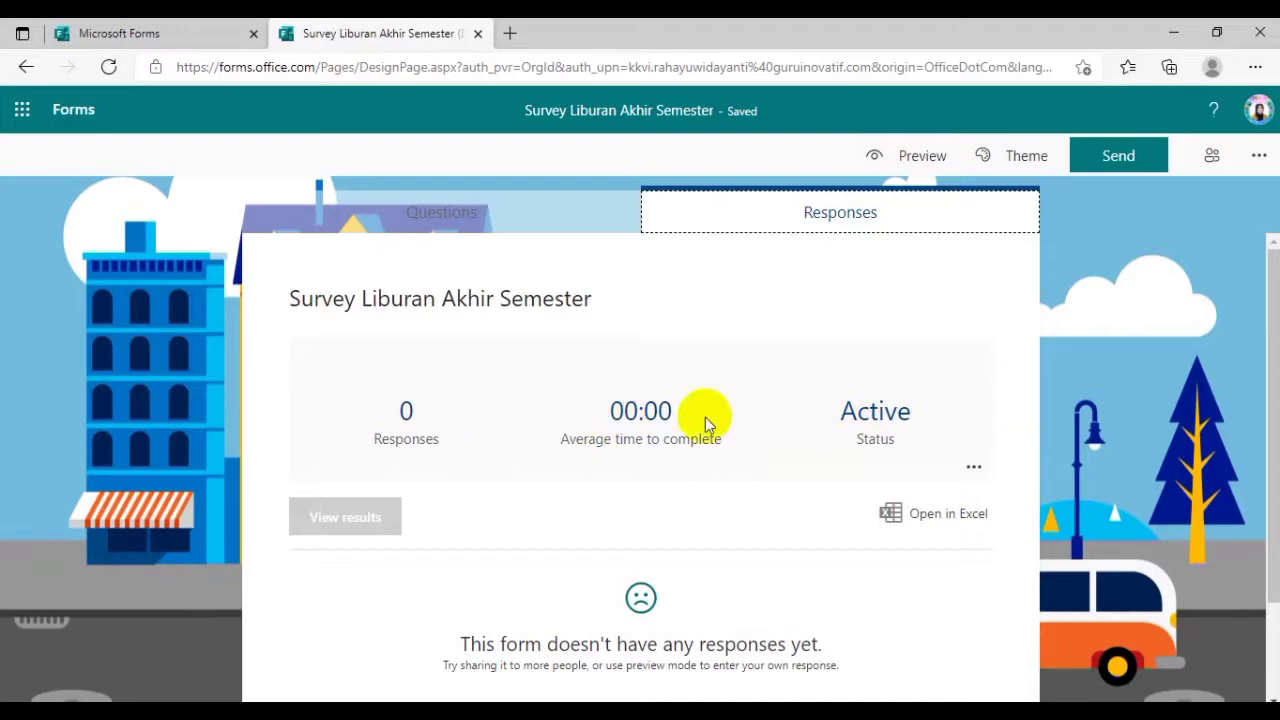
{"action": "left_click", "coordinate": [499, 222]}
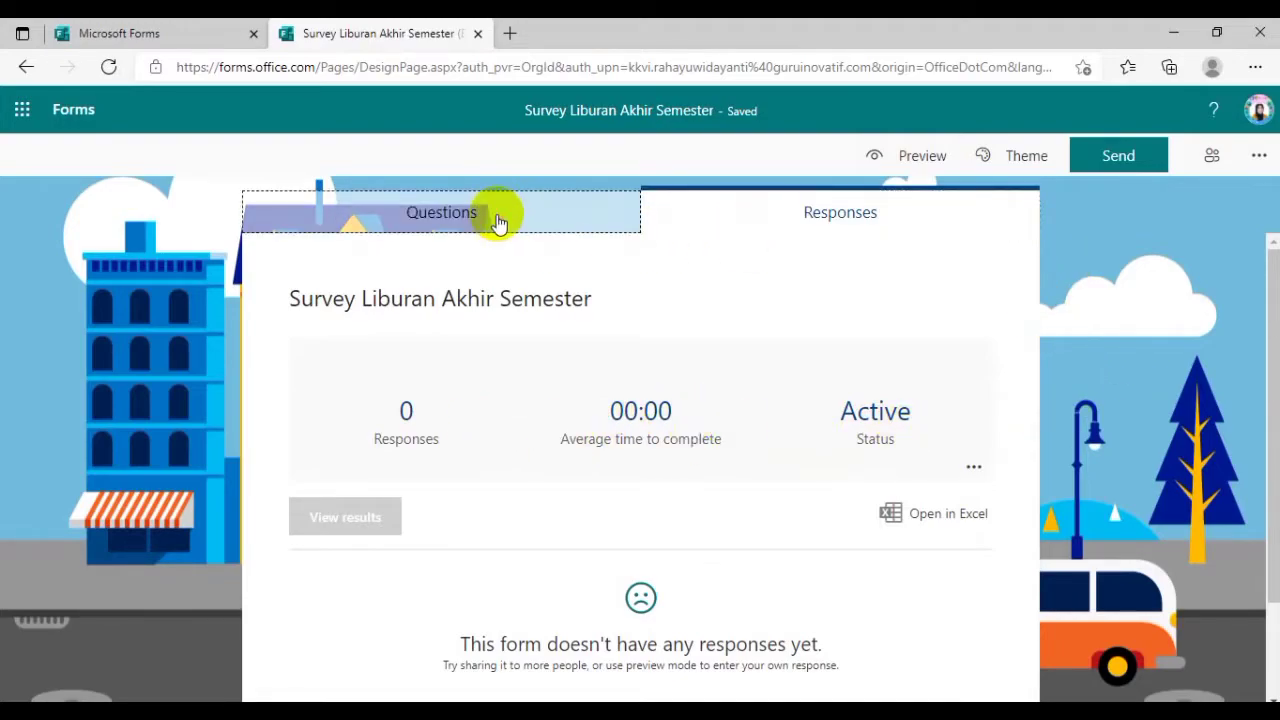
- In the form settings, turn off name recording and let anyone fill out the form
{"action": "left_click", "coordinate": [1259, 155]}
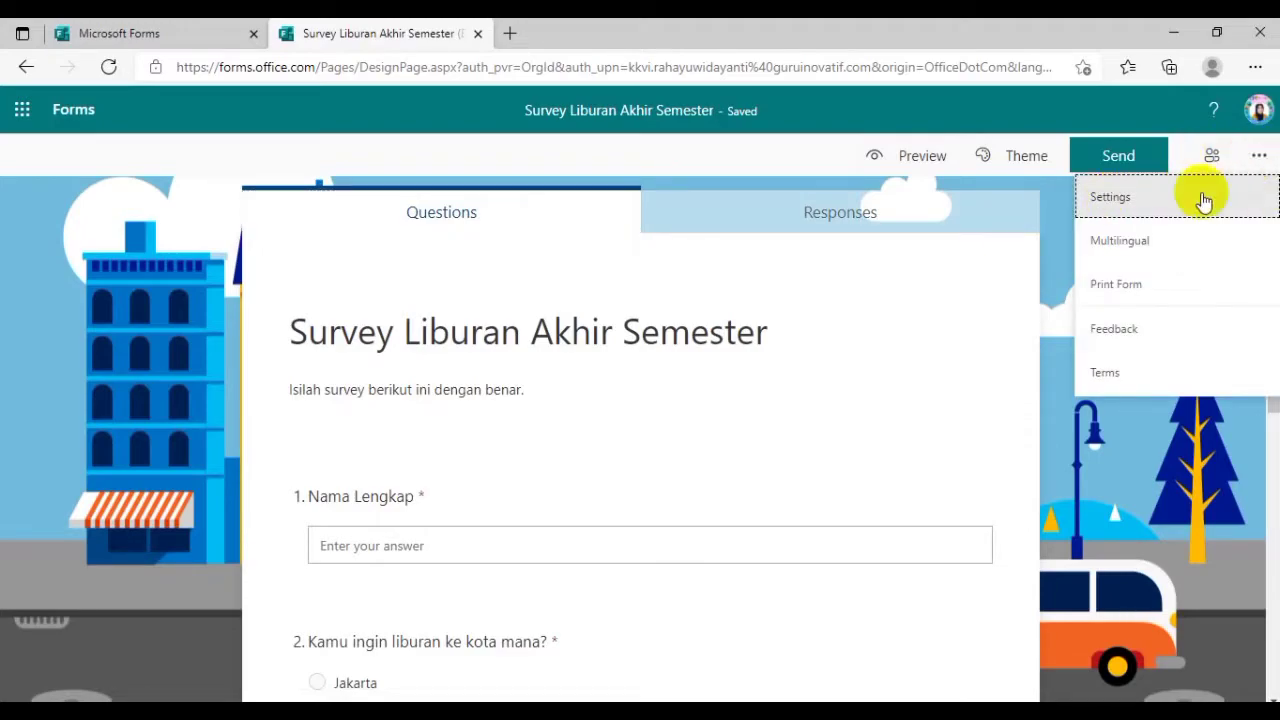
{"action": "left_click", "coordinate": [1148, 204]}
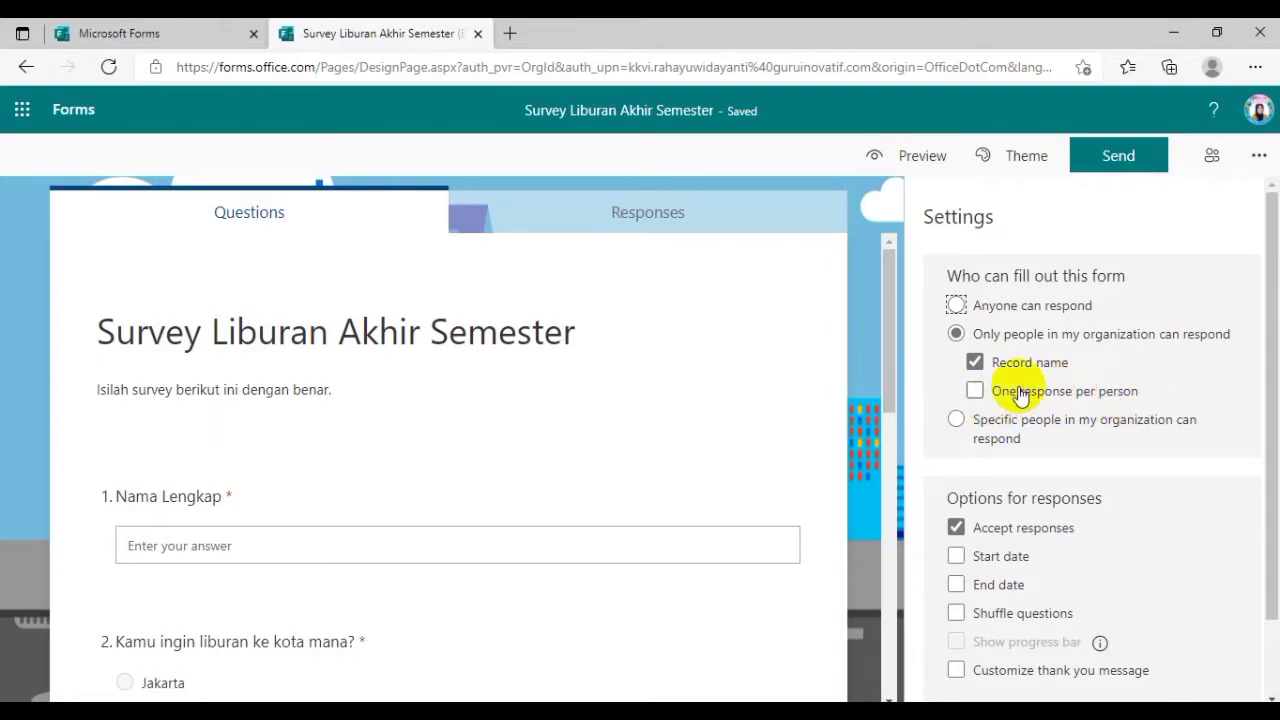
{"action": "left_click", "coordinate": [978, 394]}
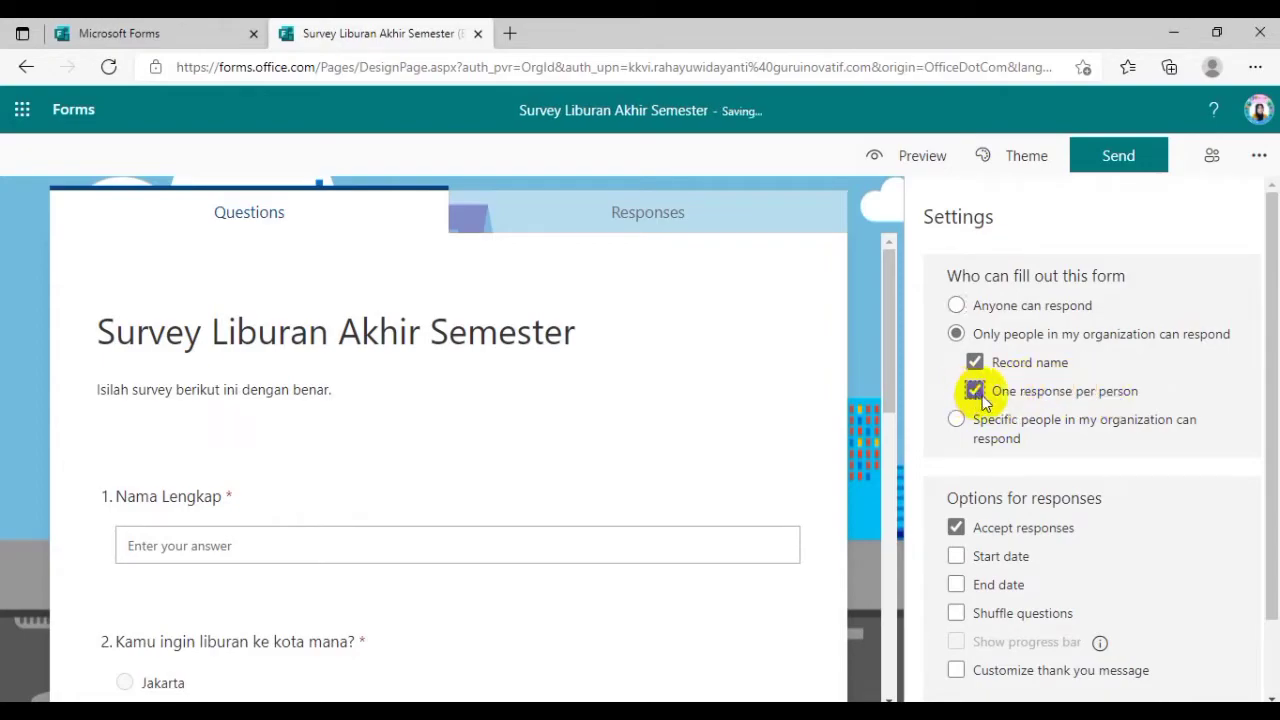
{"action": "left_click", "coordinate": [977, 362]}
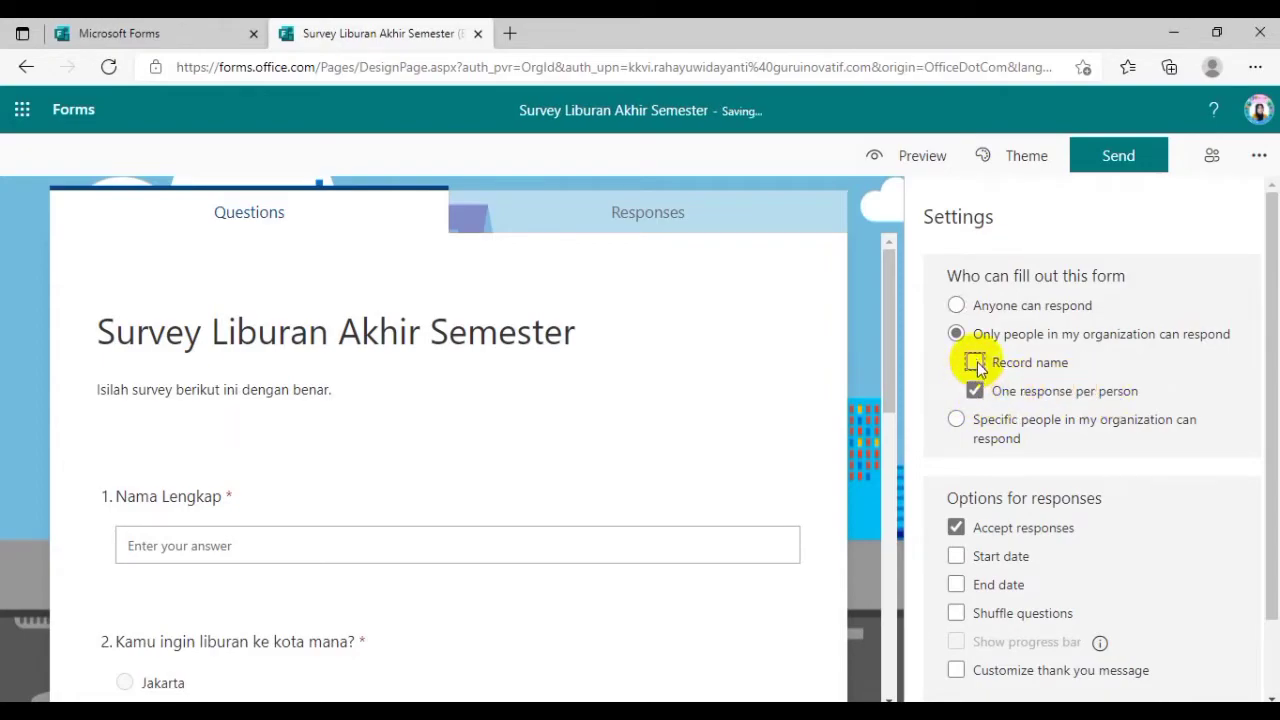
{"action": "left_click", "coordinate": [976, 392]}
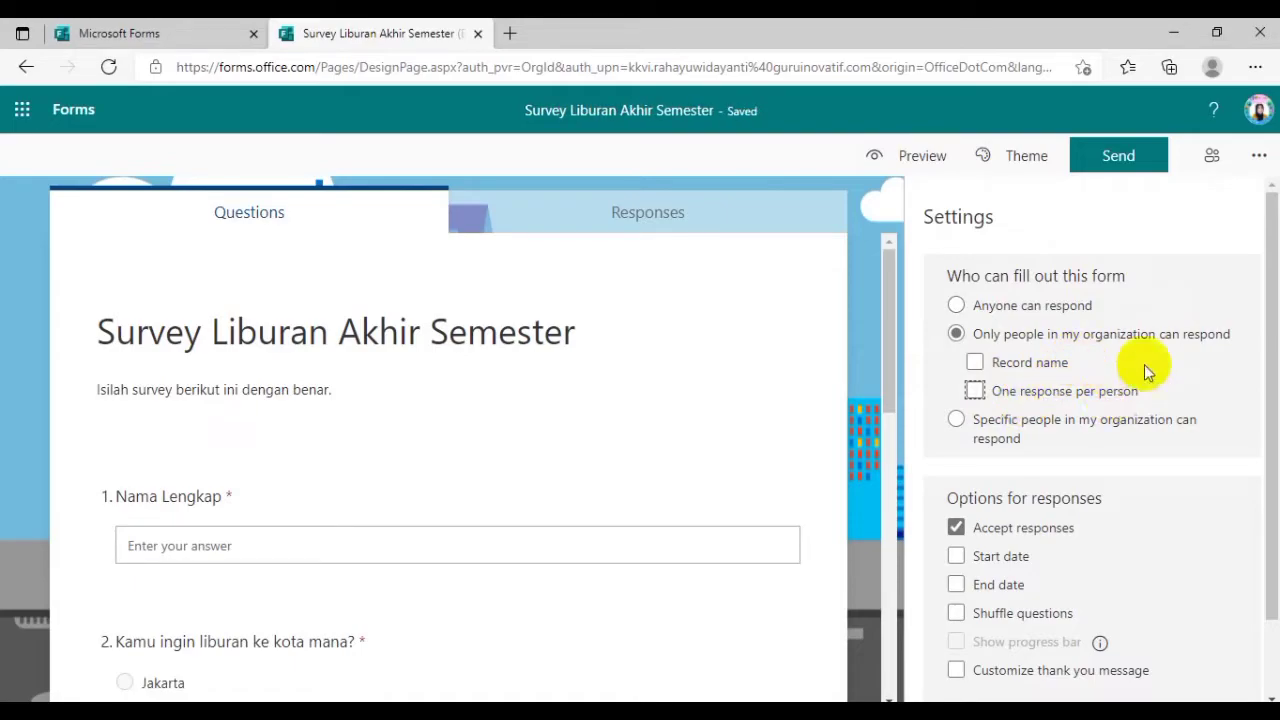
{"action": "left_click", "coordinate": [956, 306]}
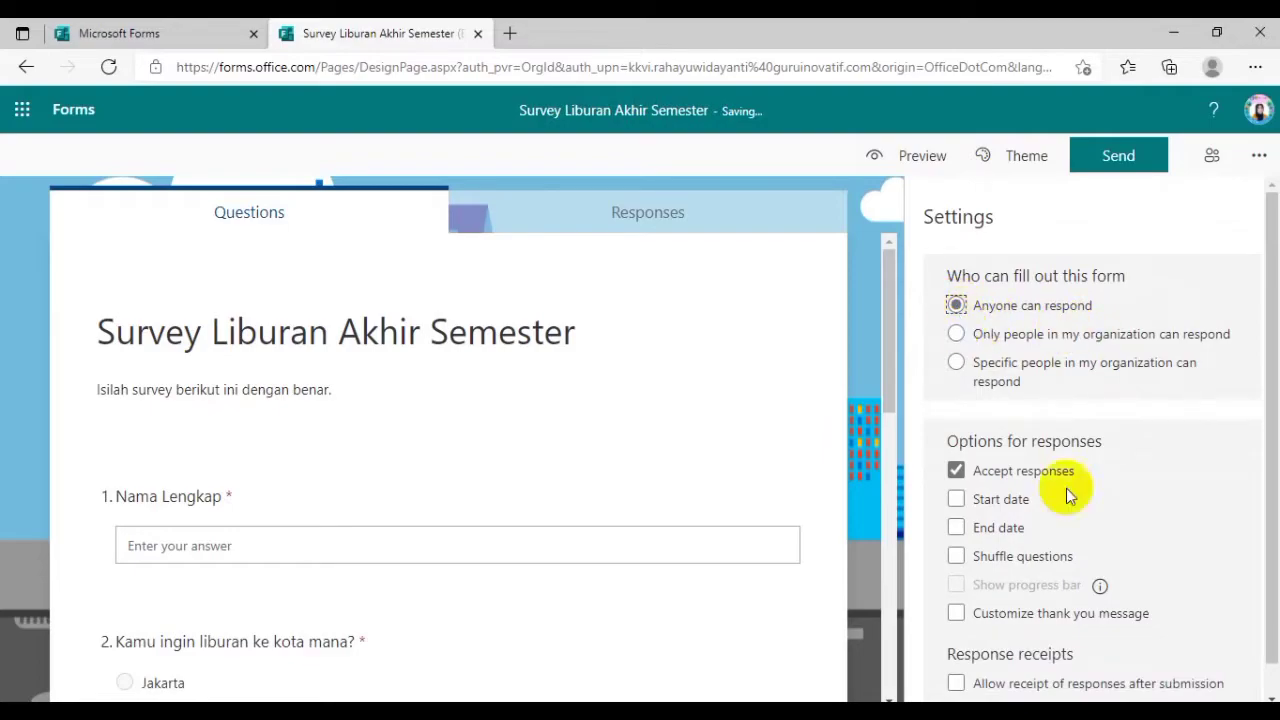
- Turn off accepting responses in the form settings
{"action": "scroll", "coordinate": [1128, 496], "scroll_direction": "down", "scroll_amount": 1}
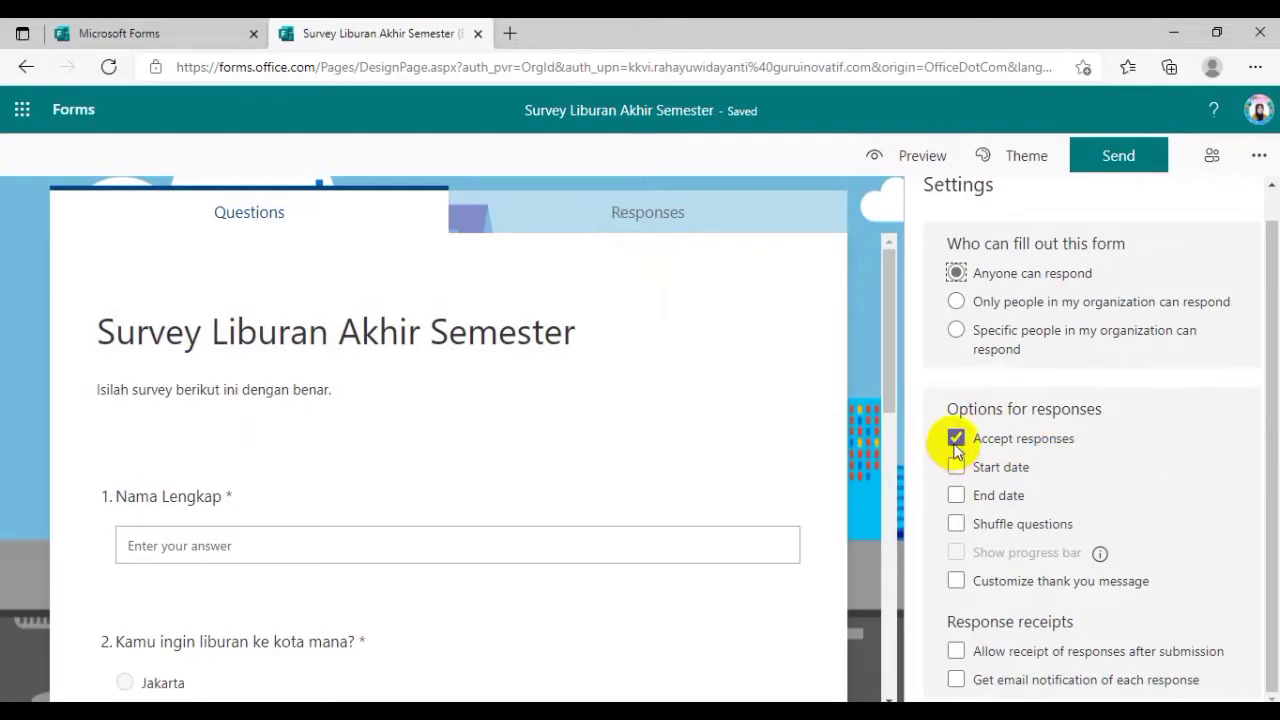
{"action": "left_click", "coordinate": [956, 440]}
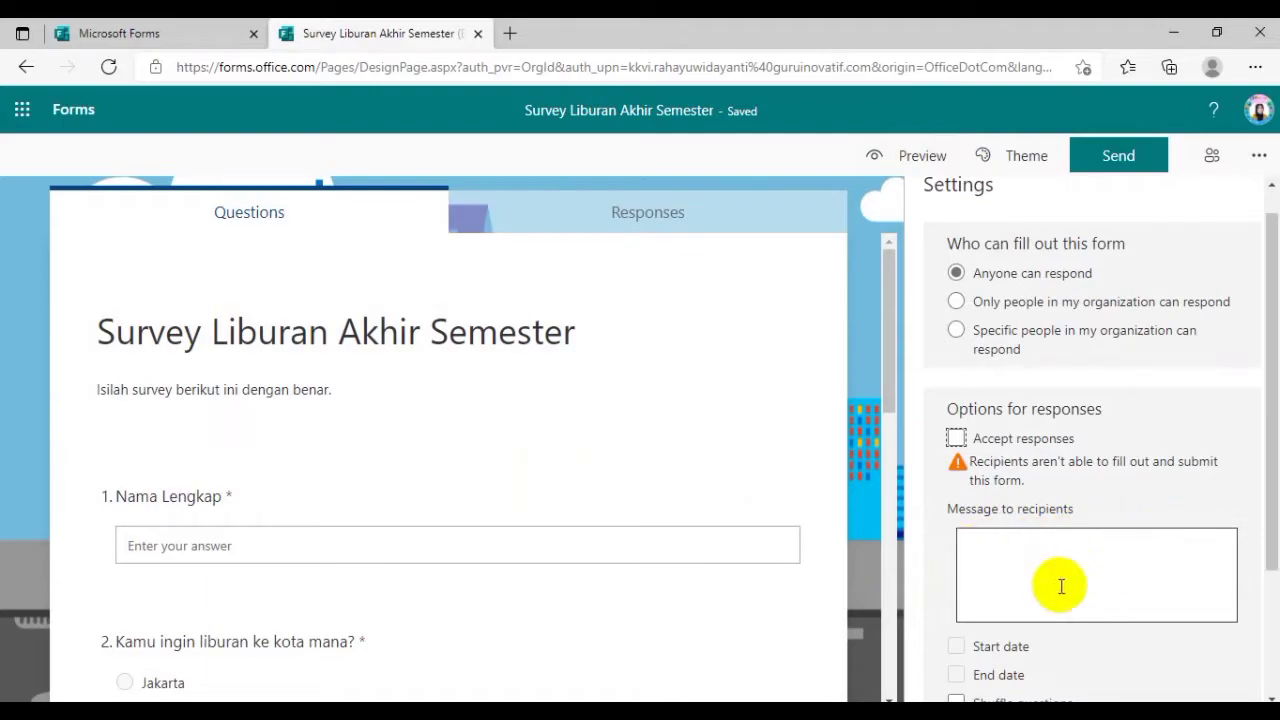
- Turn accepting responses back on in the form settings
{"action": "scroll", "coordinate": [1065, 590], "scroll_direction": "down", "scroll_amount": 2}
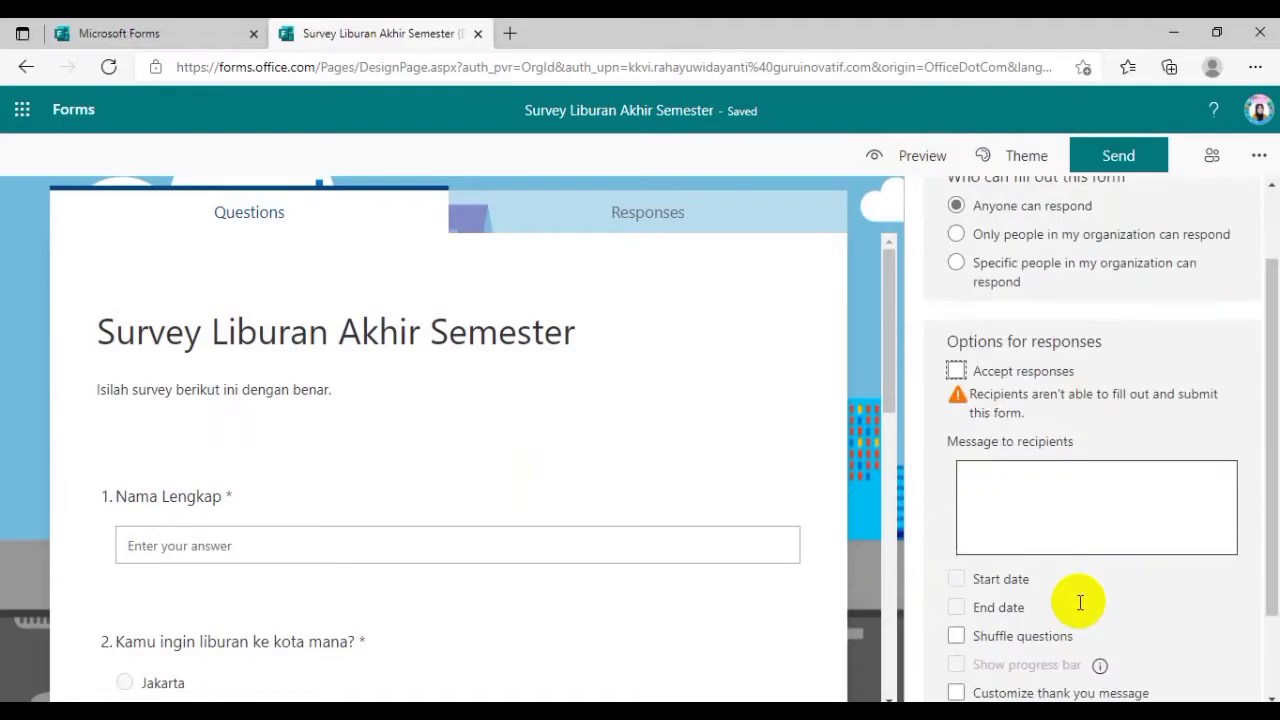
{"action": "left_click", "coordinate": [956, 358]}
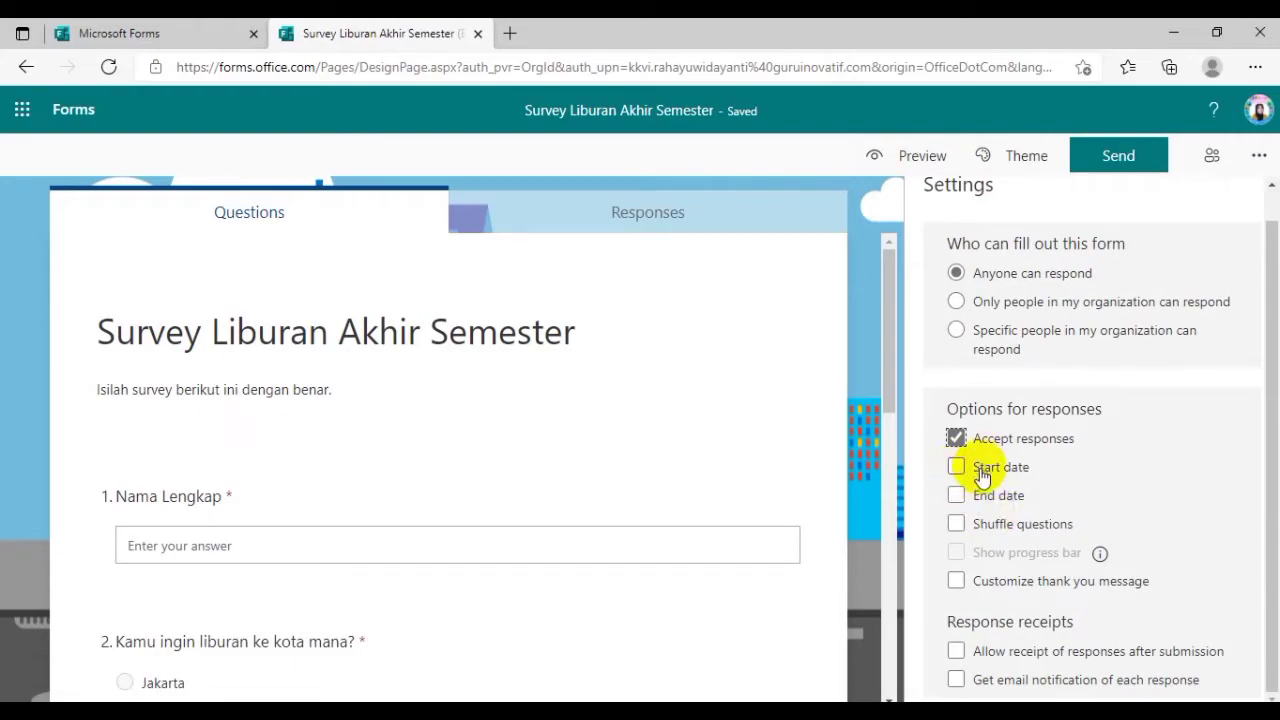
- Enable a start date for responses and set it to 8/16/2021 at 7:00 AM
{"action": "left_click", "coordinate": [978, 468]}
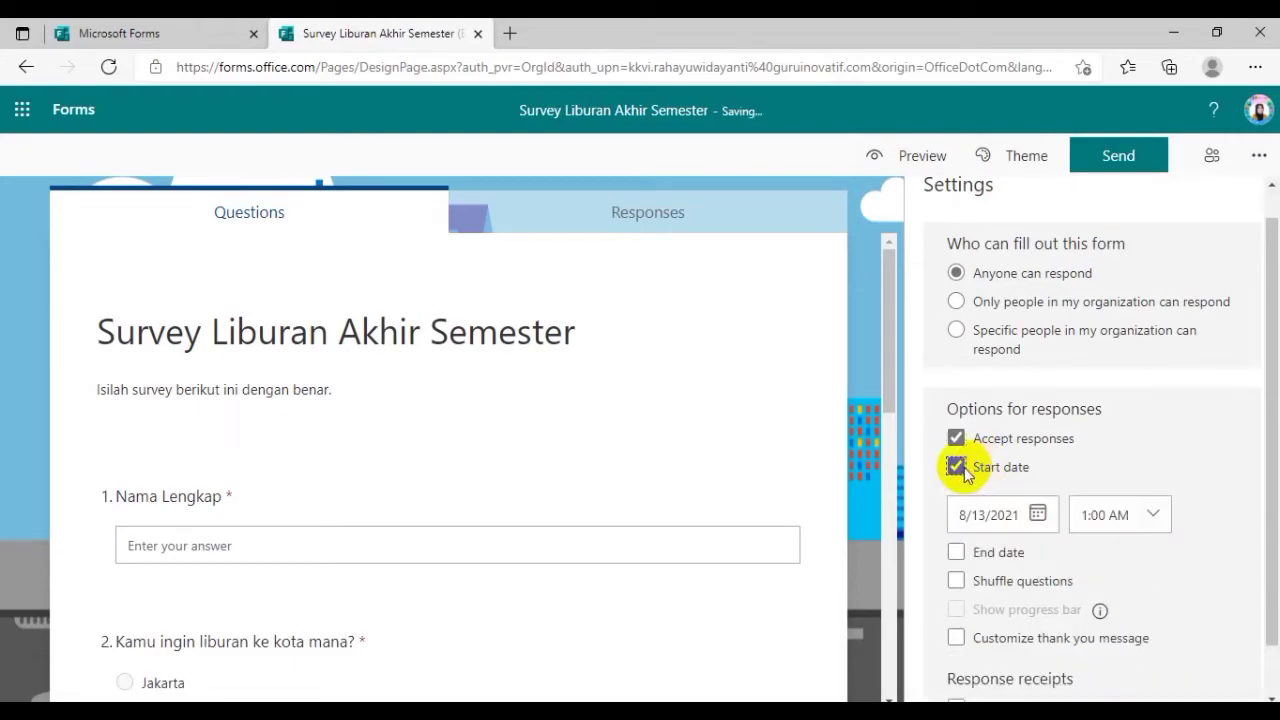
{"action": "left_click", "coordinate": [1040, 515]}
{"action": "scroll", "coordinate": [1043, 600], "scroll_direction": "down", "scroll_amount": 1}
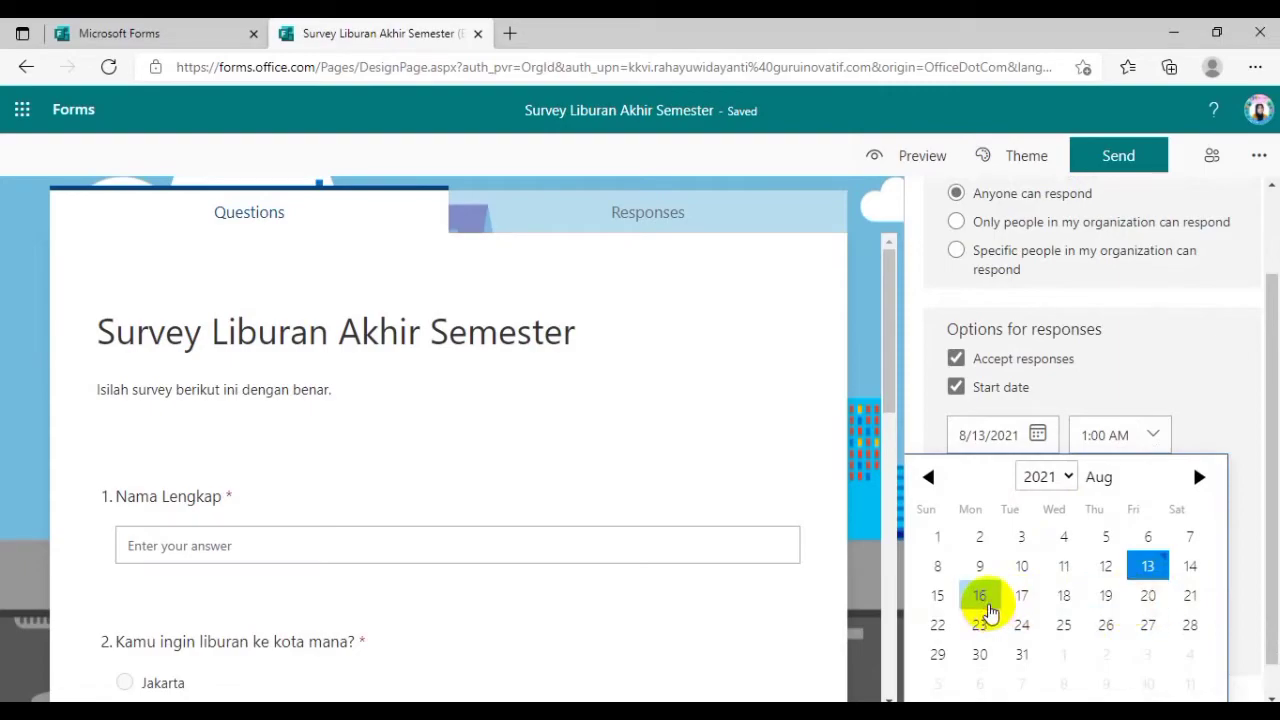
{"action": "left_click", "coordinate": [988, 605]}
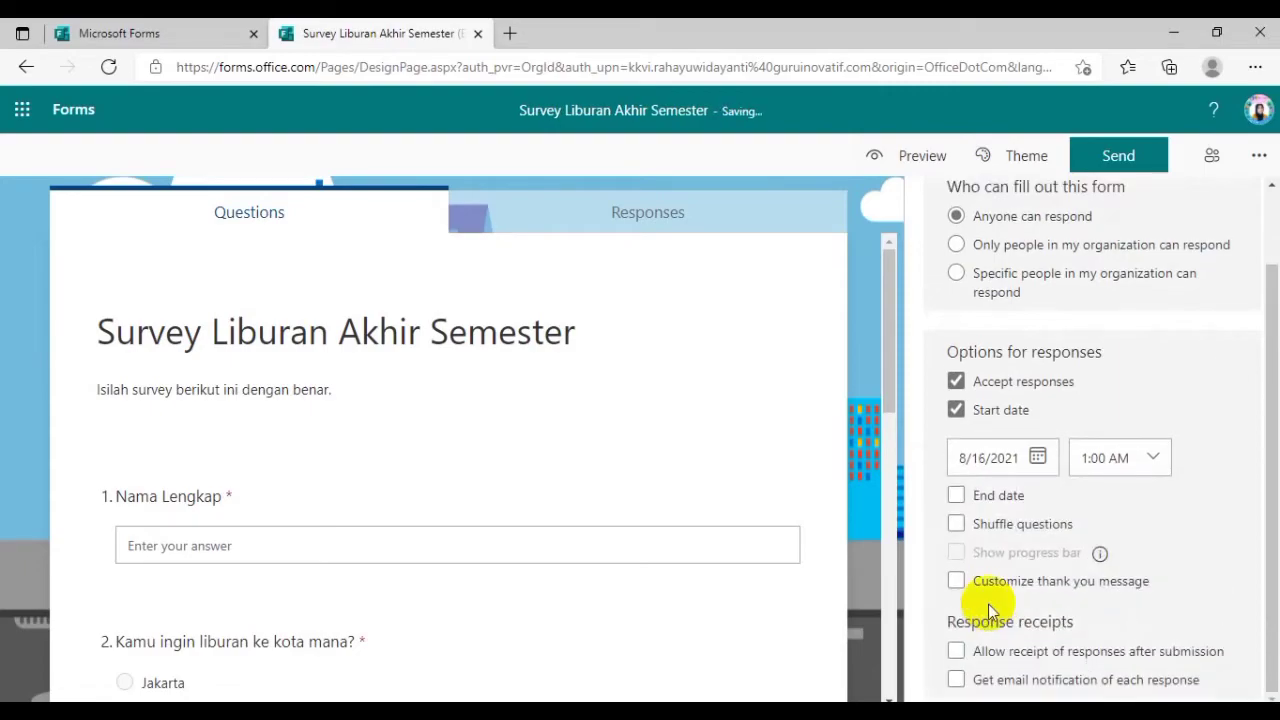
{"action": "left_click", "coordinate": [1150, 458]}
{"action": "scroll", "coordinate": [1113, 625], "scroll_direction": "down", "scroll_amount": 1}
{"action": "scroll", "coordinate": [1113, 626], "scroll_direction": "down", "scroll_amount": 3}
{"action": "scroll", "coordinate": [1113, 626], "scroll_direction": "down", "scroll_amount": 5}
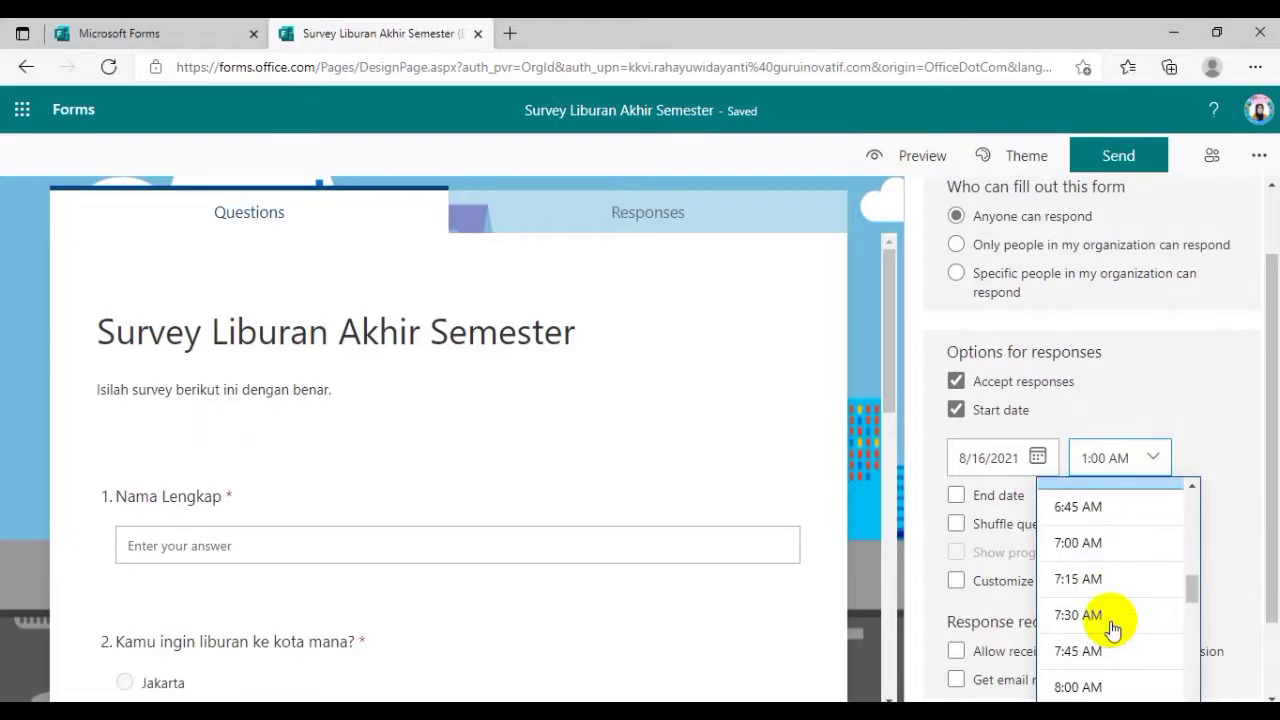
{"action": "left_click", "coordinate": [1072, 542]}
- Enable an end date of 8/21/2021 at 11:45 PM, and switch question shuffling on and off again
{"action": "left_click", "coordinate": [985, 506]}
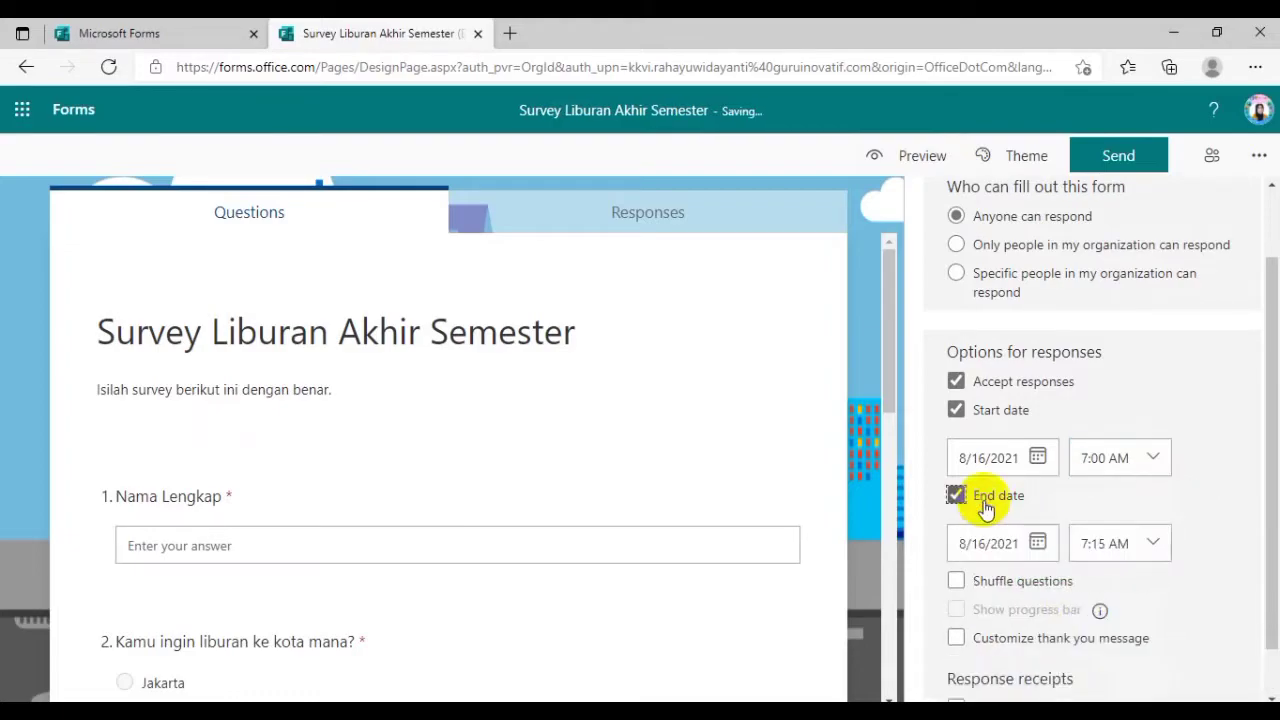
{"action": "left_click", "coordinate": [1037, 543]}
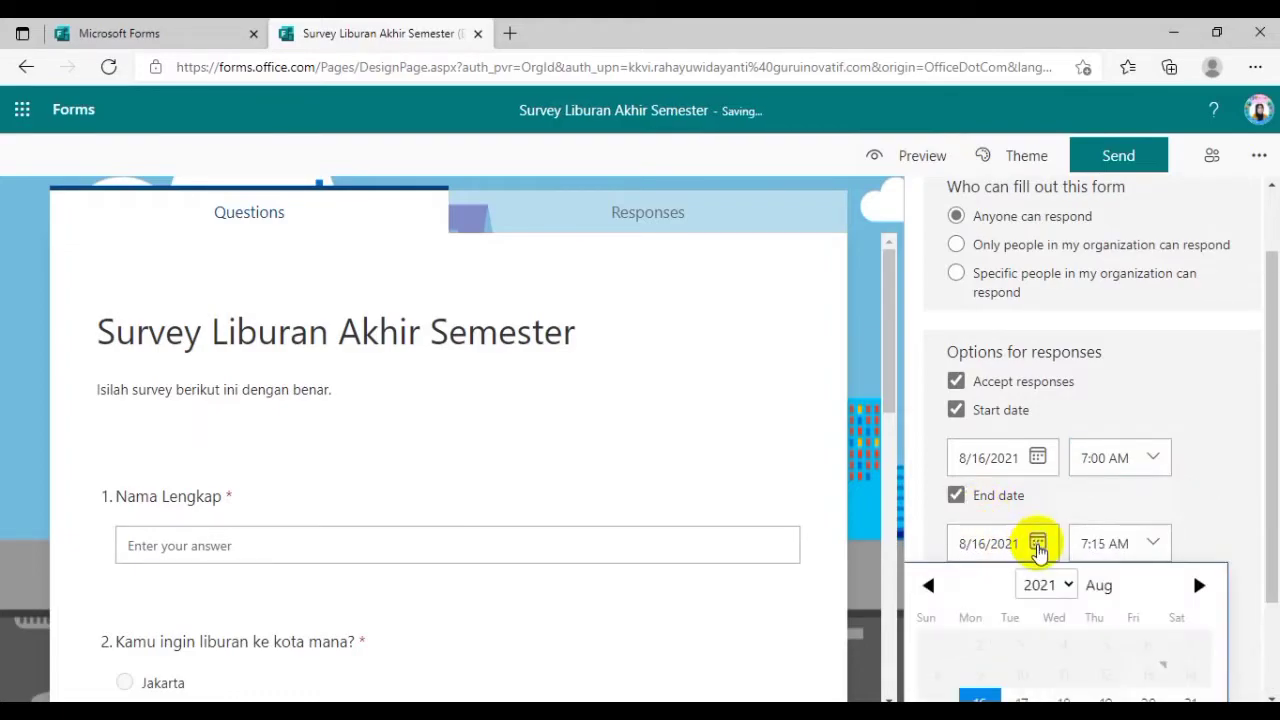
{"action": "scroll", "coordinate": [1043, 628], "scroll_direction": "down", "scroll_amount": 1}
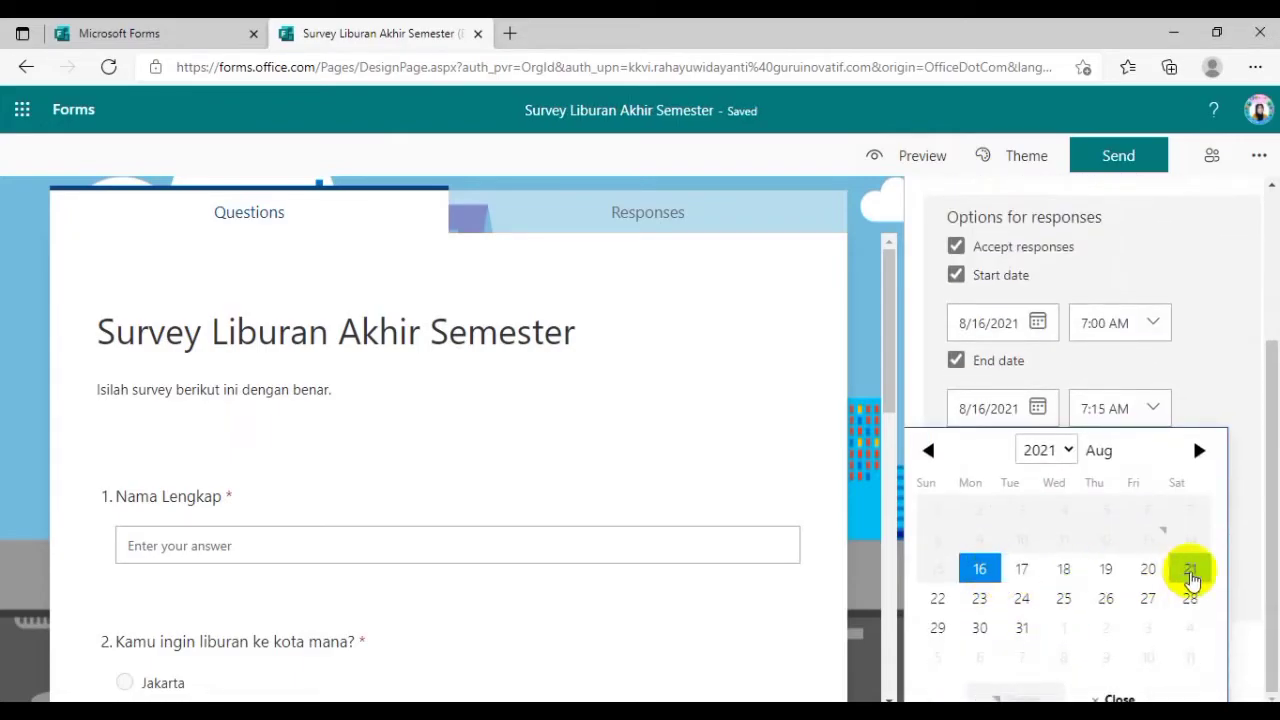
{"action": "left_click", "coordinate": [1191, 572]}
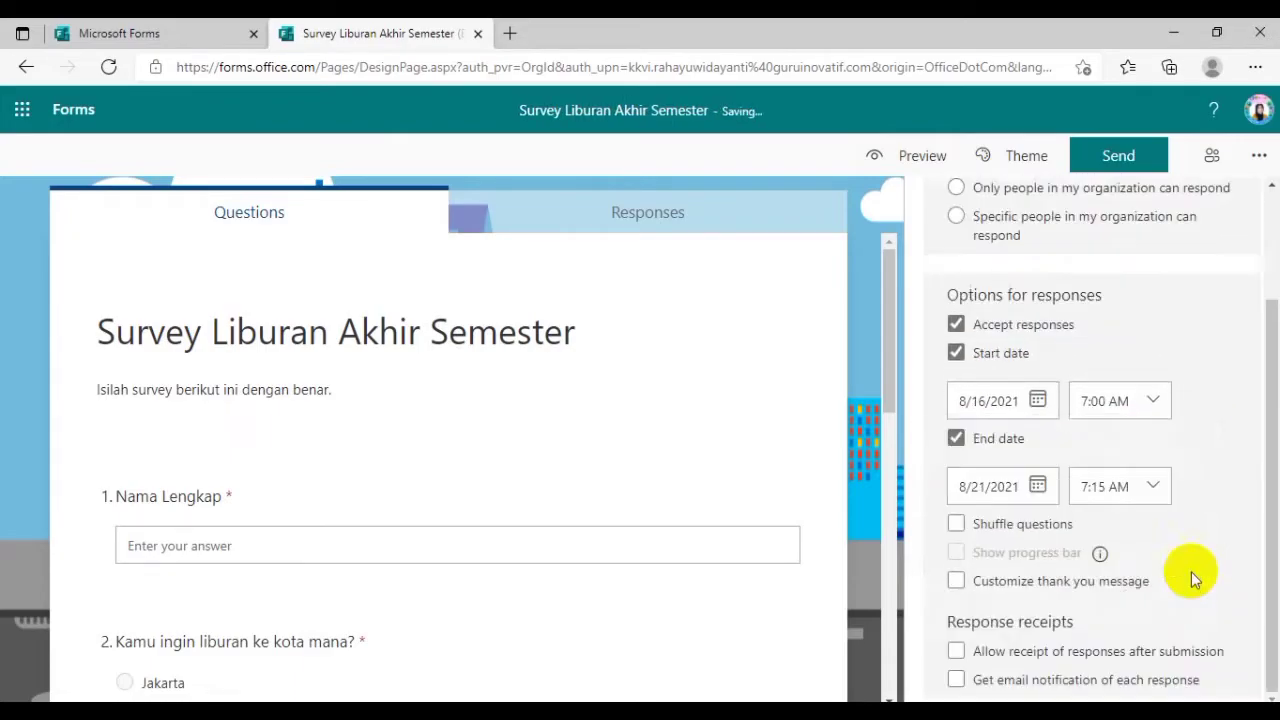
{"action": "left_click", "coordinate": [1141, 490]}
{"action": "scroll", "coordinate": [1137, 600], "scroll_direction": "down", "scroll_amount": 5}
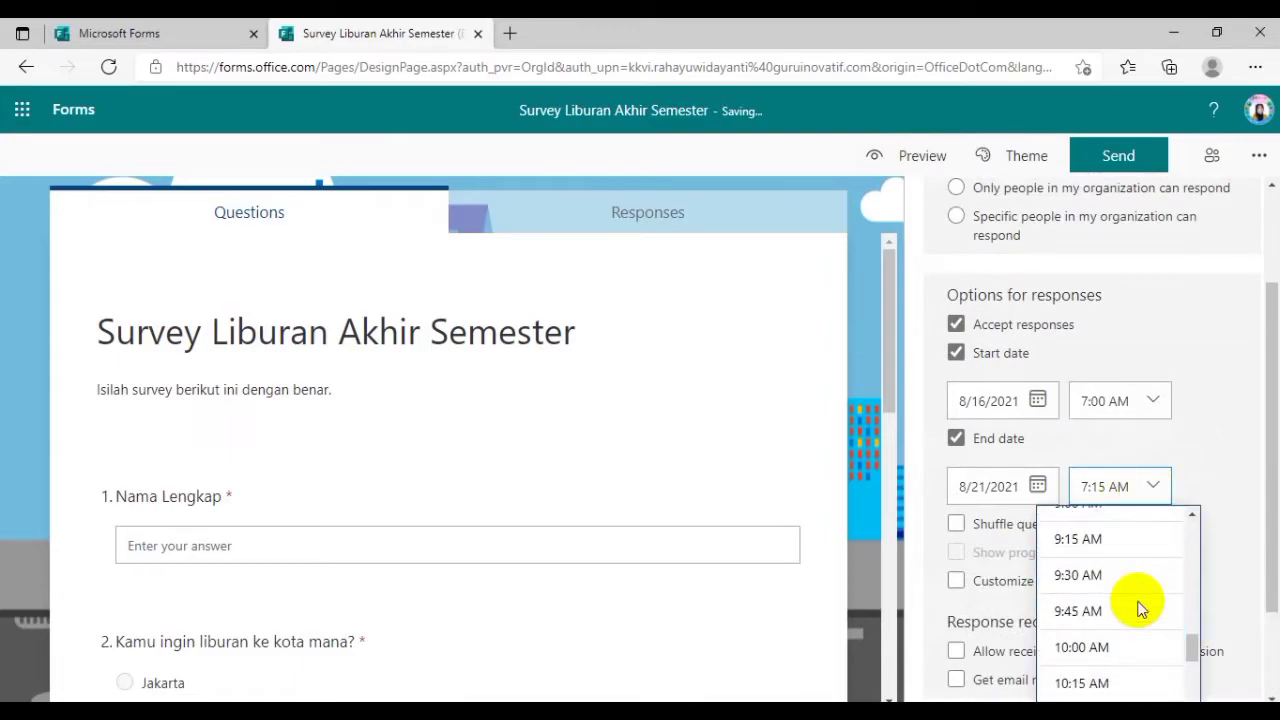
{"action": "scroll", "coordinate": [1135, 615], "scroll_direction": "down", "scroll_amount": 10}
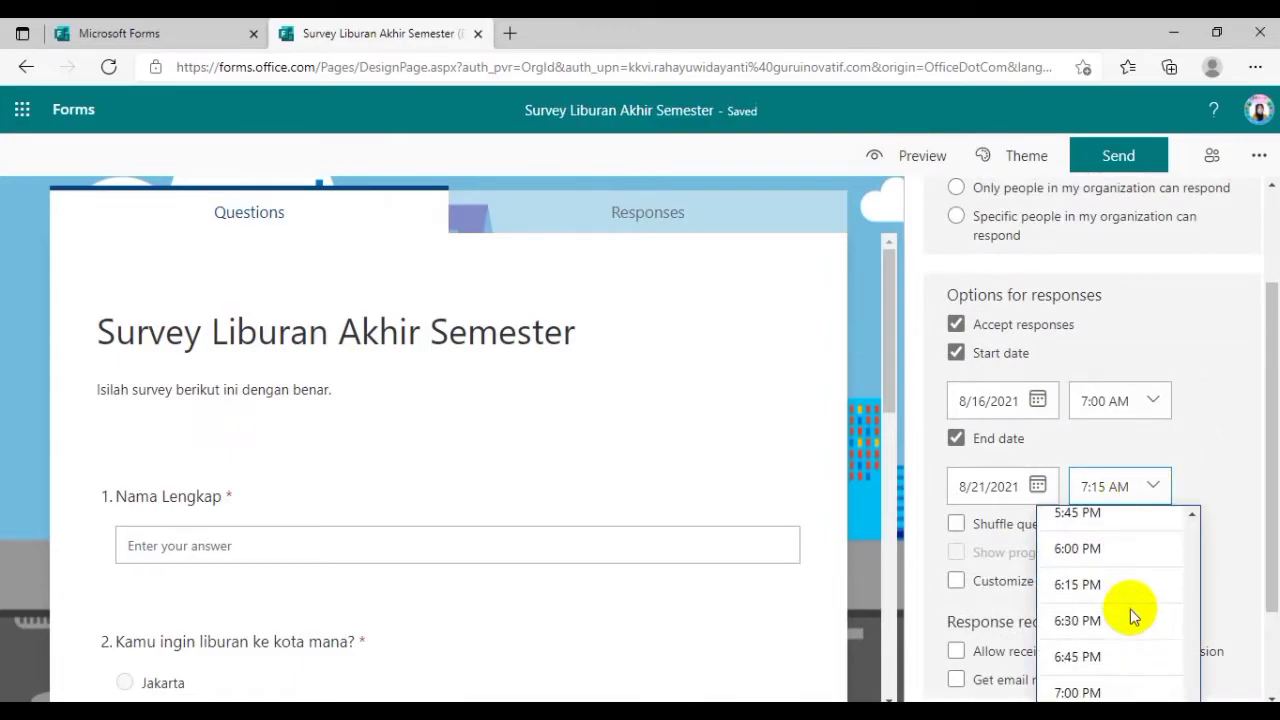
{"action": "scroll", "coordinate": [1133, 615], "scroll_direction": "down", "scroll_amount": 3}
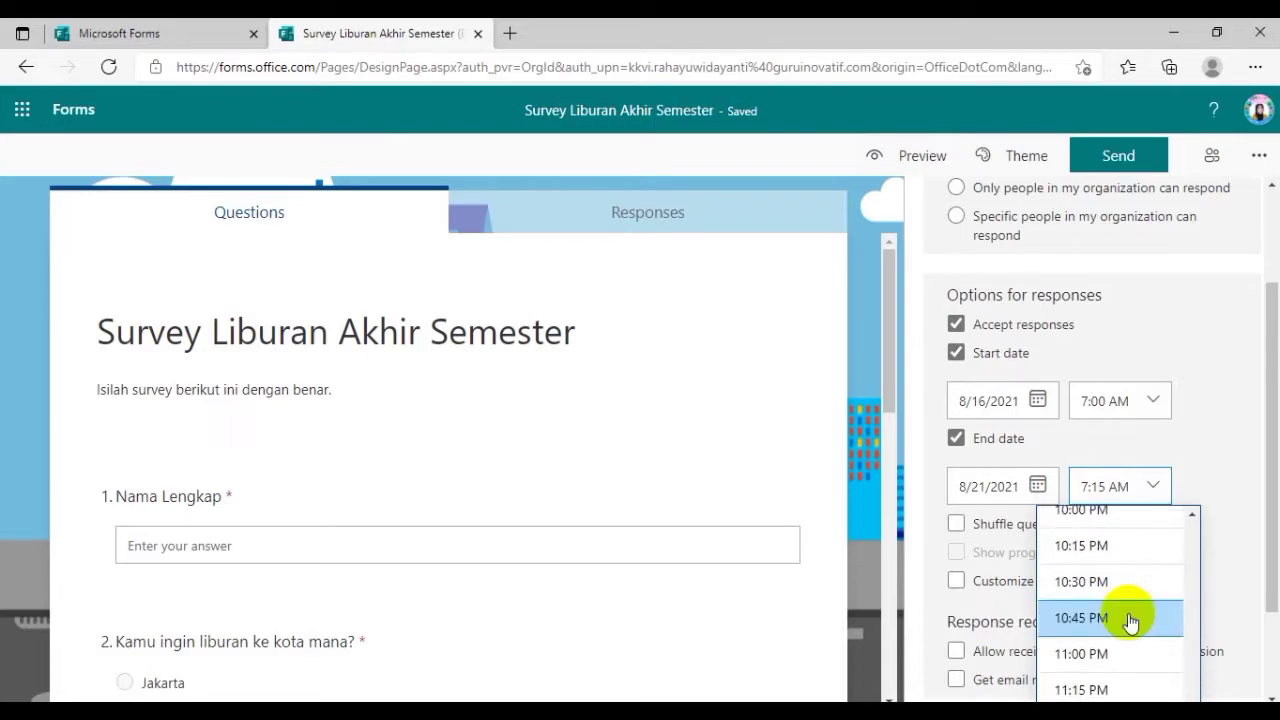
{"action": "scroll", "coordinate": [1130, 622], "scroll_direction": "down", "scroll_amount": 3}
{"action": "left_click", "coordinate": [1105, 634]}
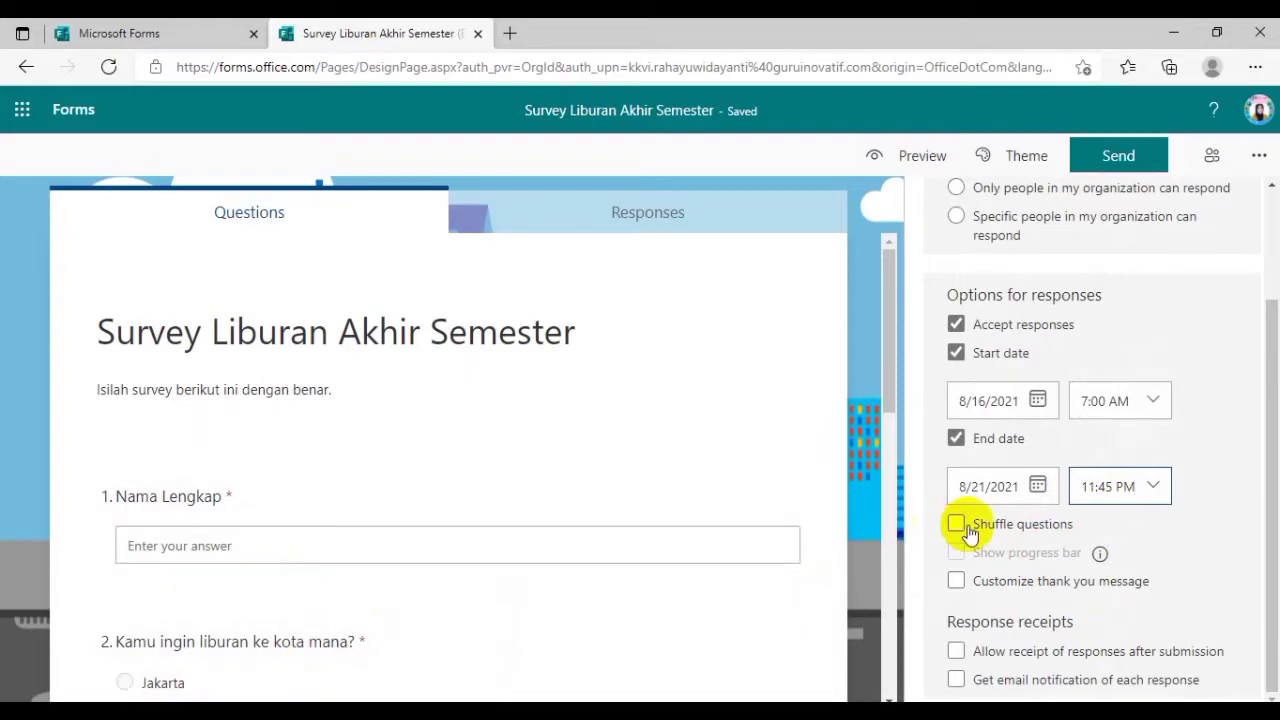
{"action": "left_click", "coordinate": [957, 525]}
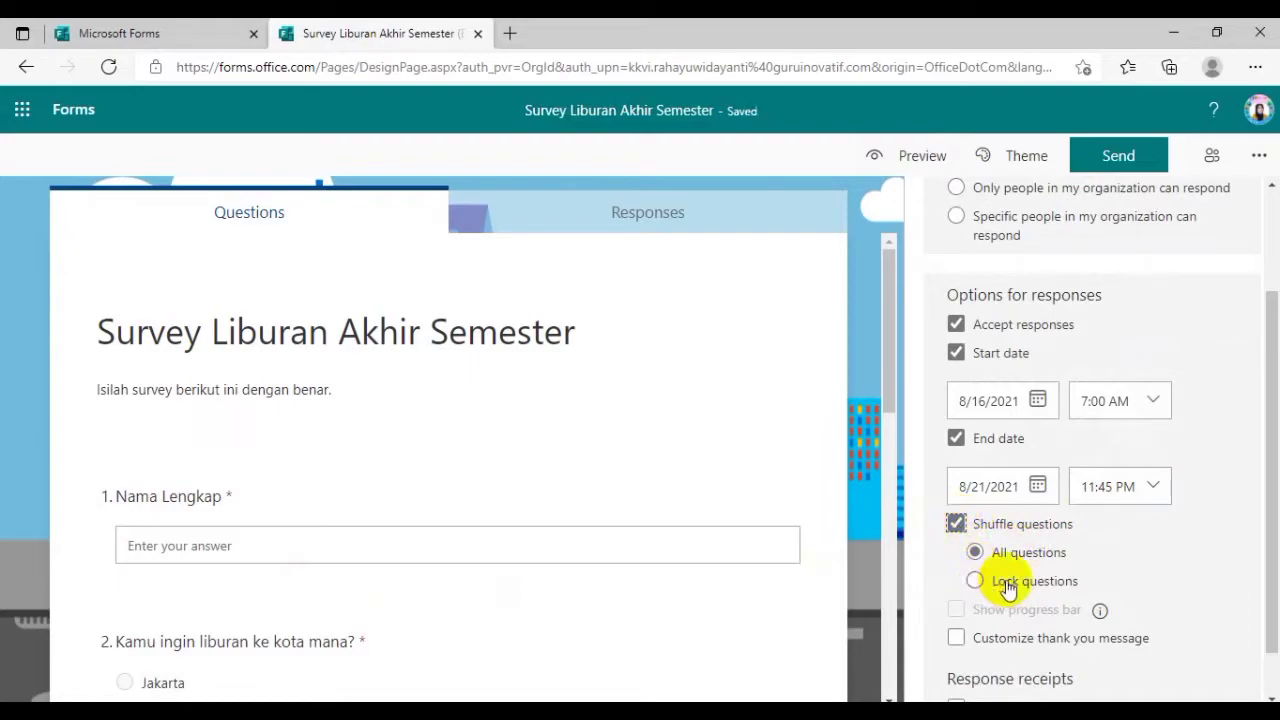
{"action": "left_click", "coordinate": [956, 523]}
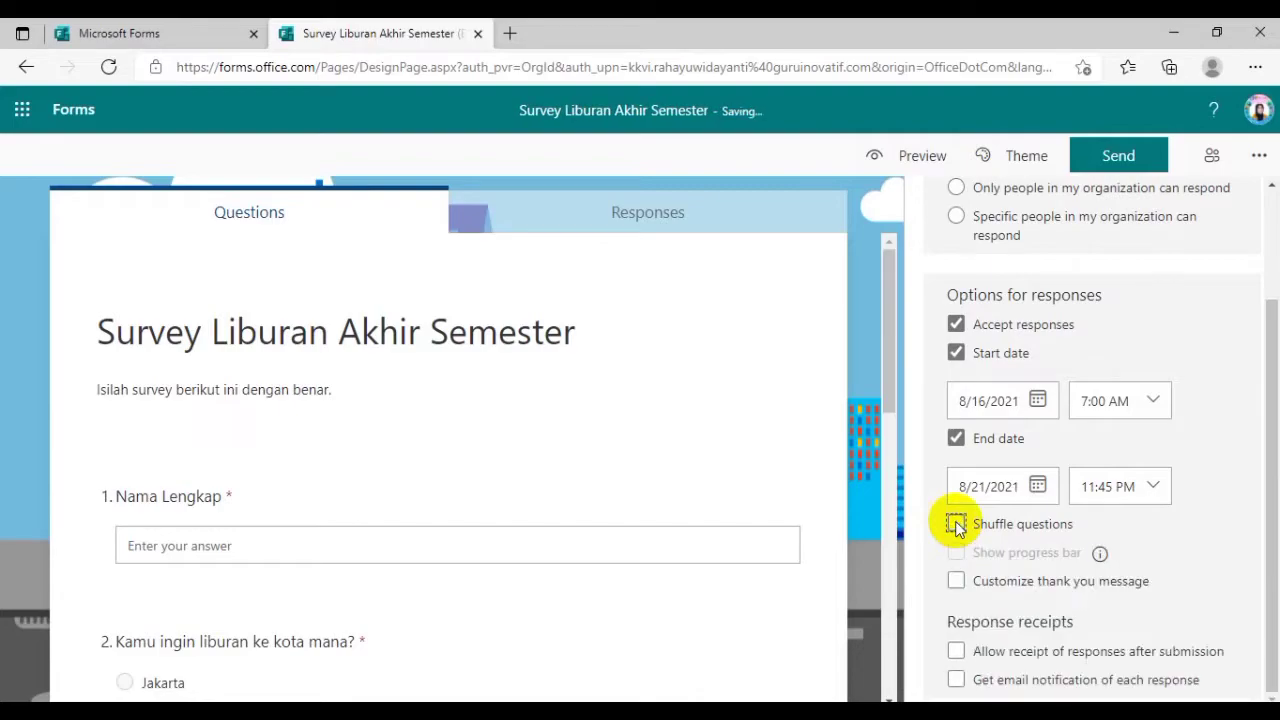
- Customize the thank you message to read "Terima kasih telah mengisi survey ini."
{"action": "left_click", "coordinate": [964, 585]}
{"action": "triple_click", "coordinate": [1030, 634]}
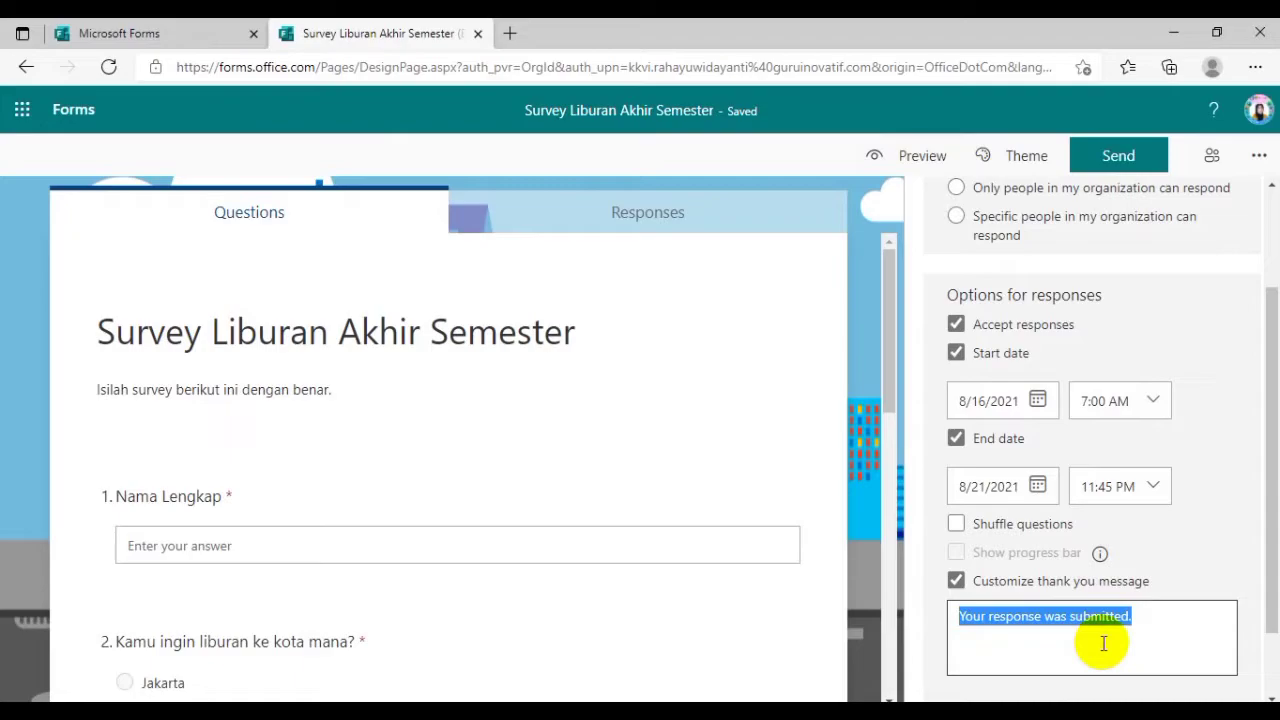
{"action": "type", "text": "Te"}
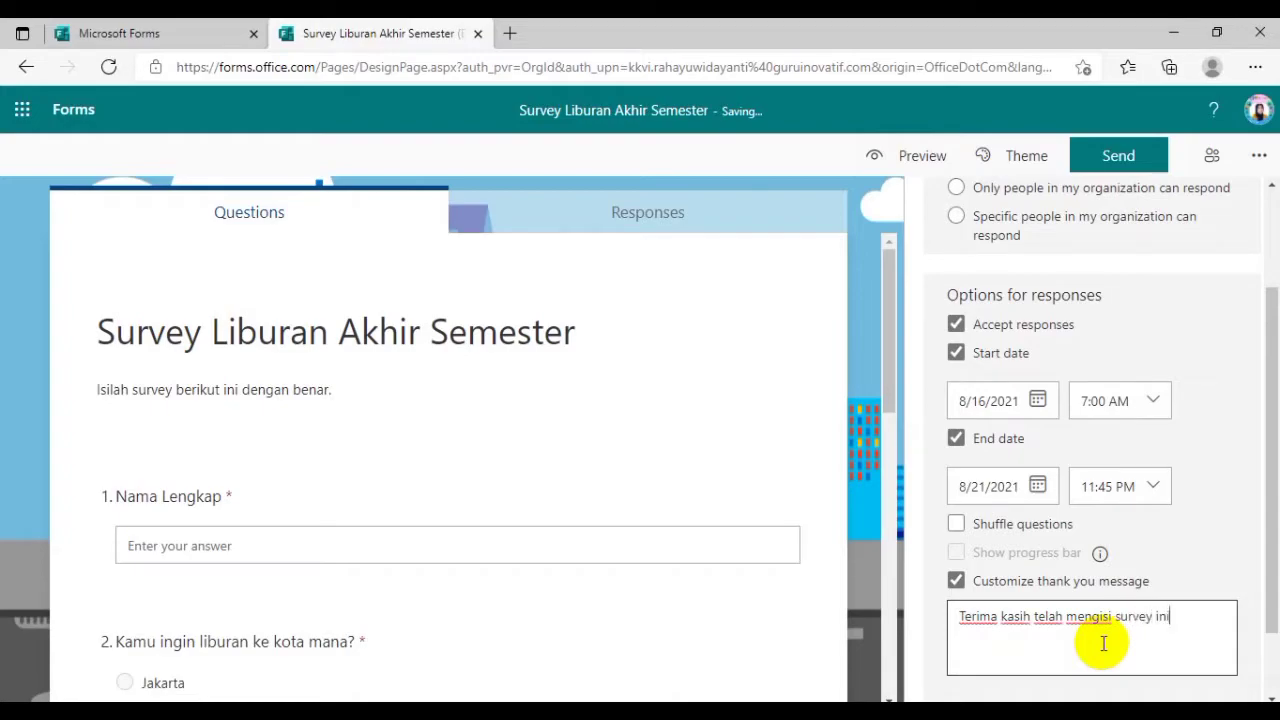
{"action": "scroll", "coordinate": [1063, 660], "scroll_direction": "down", "scroll_amount": 1}
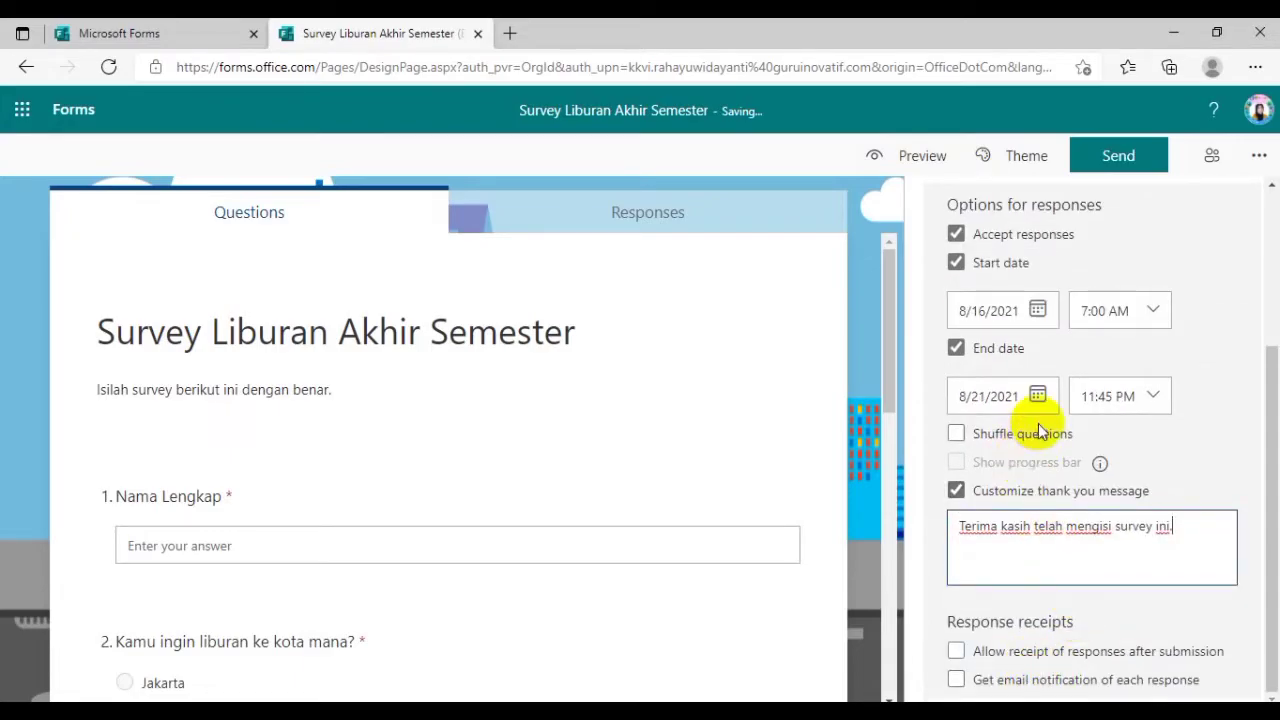
- Turn off the start date and end date in the response options
{"action": "scroll", "coordinate": [1040, 430], "scroll_direction": "up", "scroll_amount": 2}
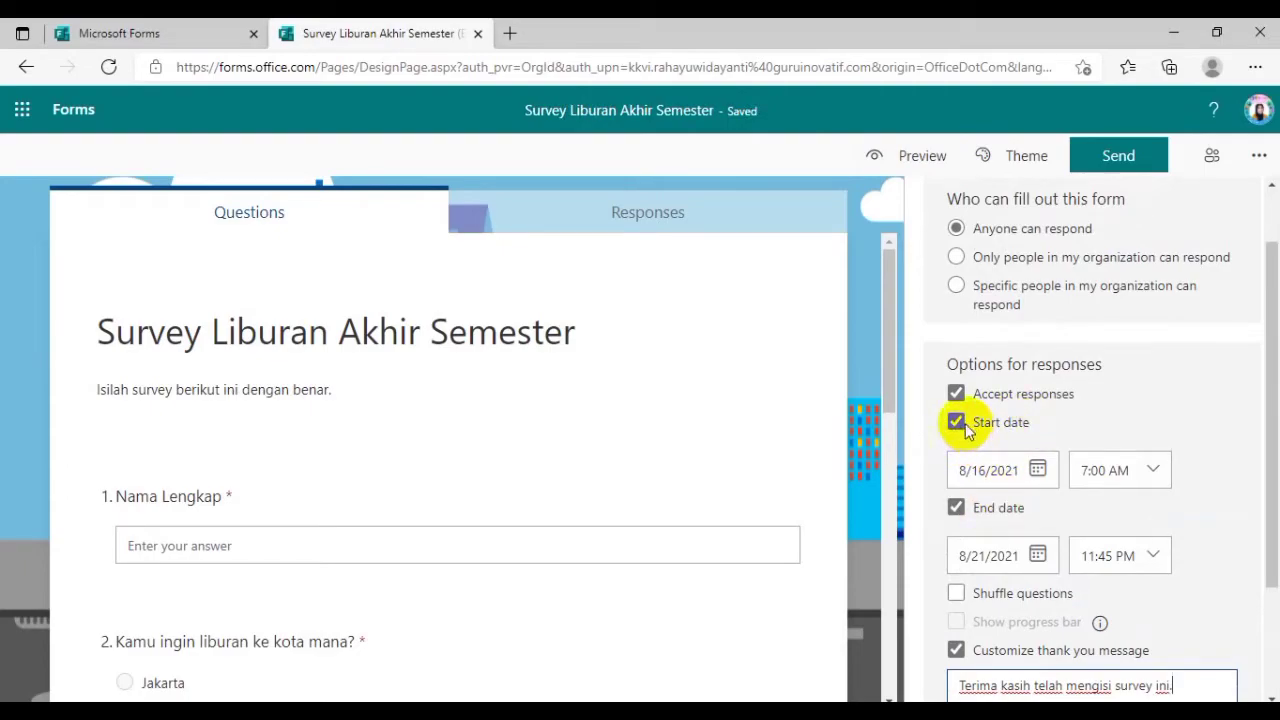
{"action": "left_click", "coordinate": [963, 425]}
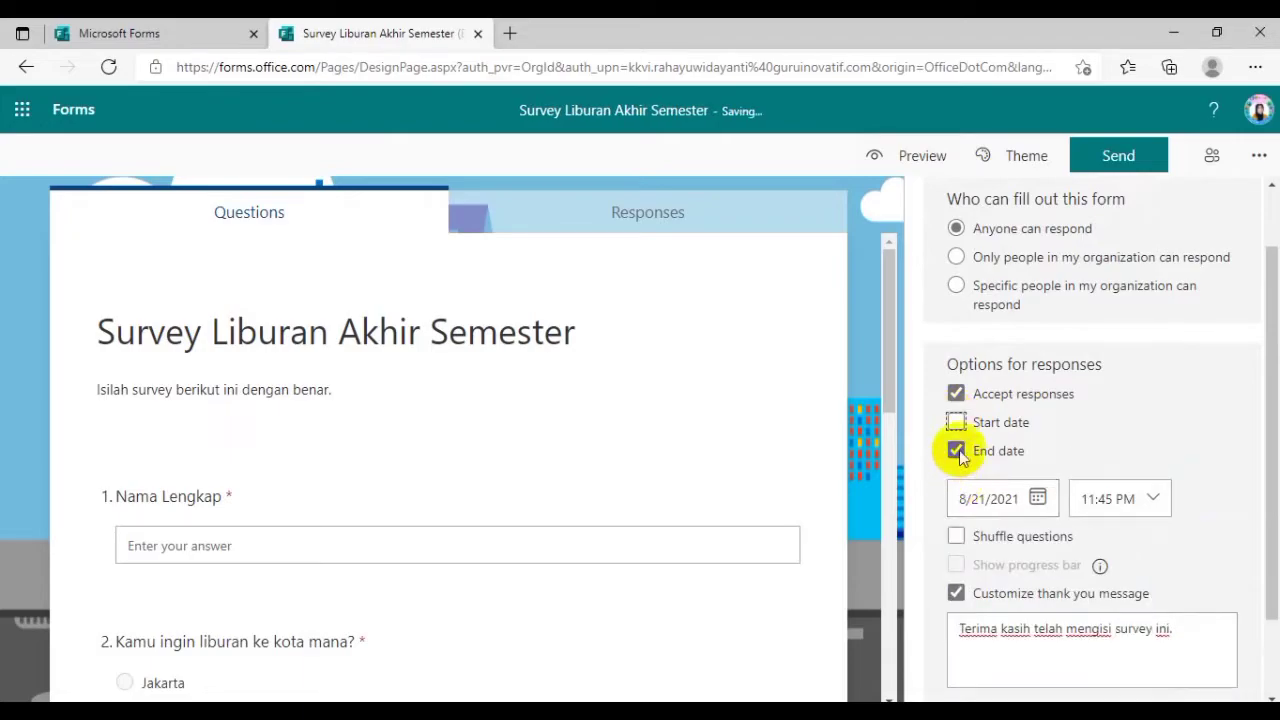
{"action": "left_click", "coordinate": [958, 452]}
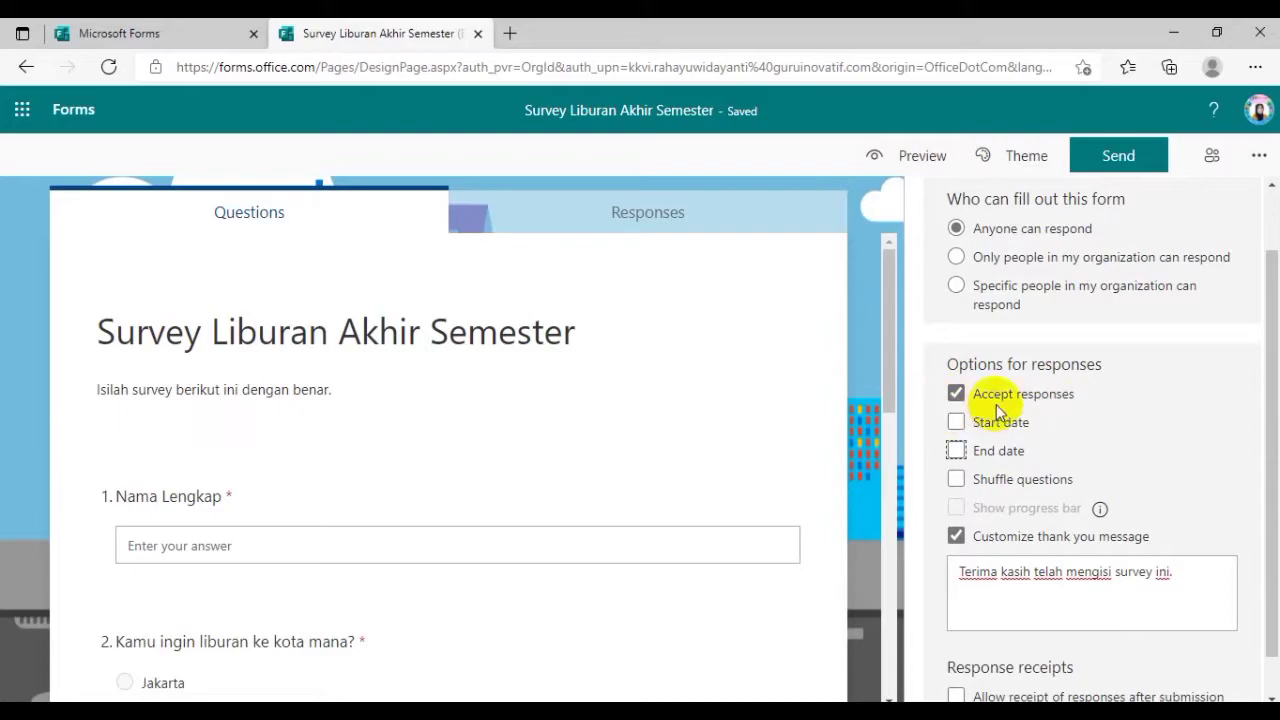
{"action": "scroll", "coordinate": [1063, 434], "scroll_direction": "down", "scroll_amount": 1}
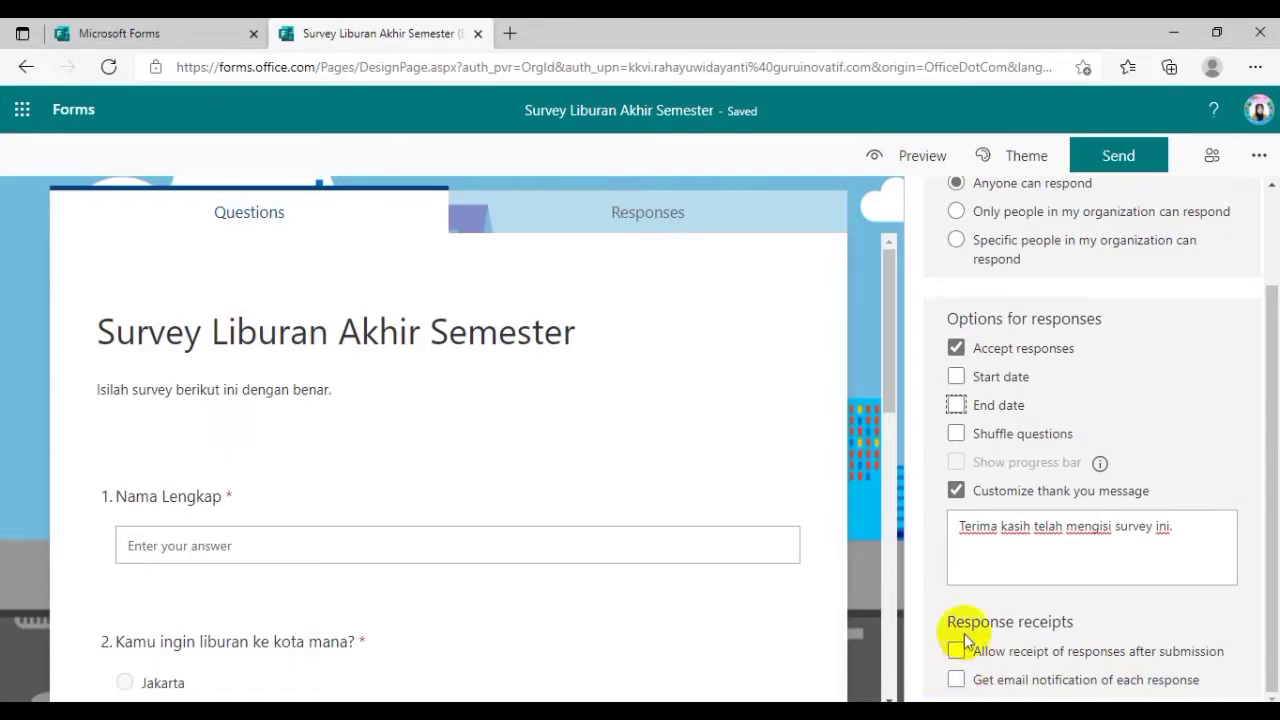
{"action": "scroll", "coordinate": [1097, 506], "scroll_direction": "up", "scroll_amount": 2}
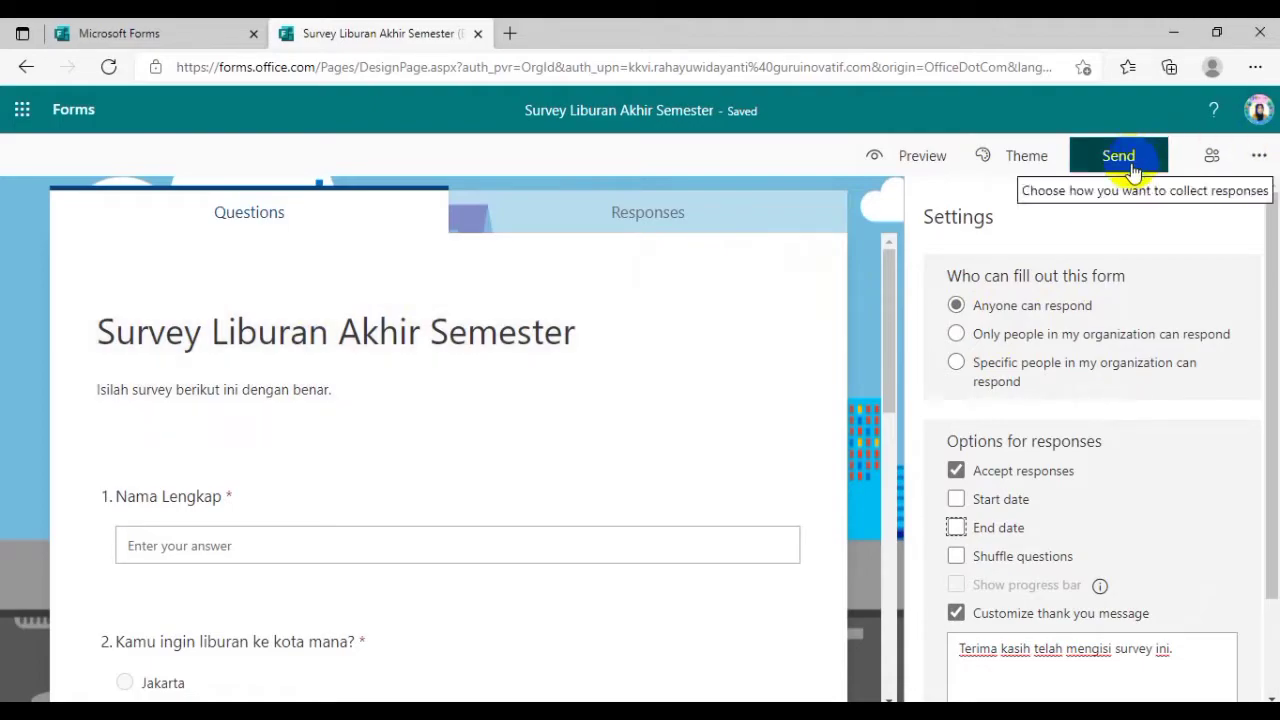
- Copy the form's full response link from the sending options and paste it into the blank Word document, adding two line breaks after it
{"action": "left_click", "coordinate": [1121, 164]}
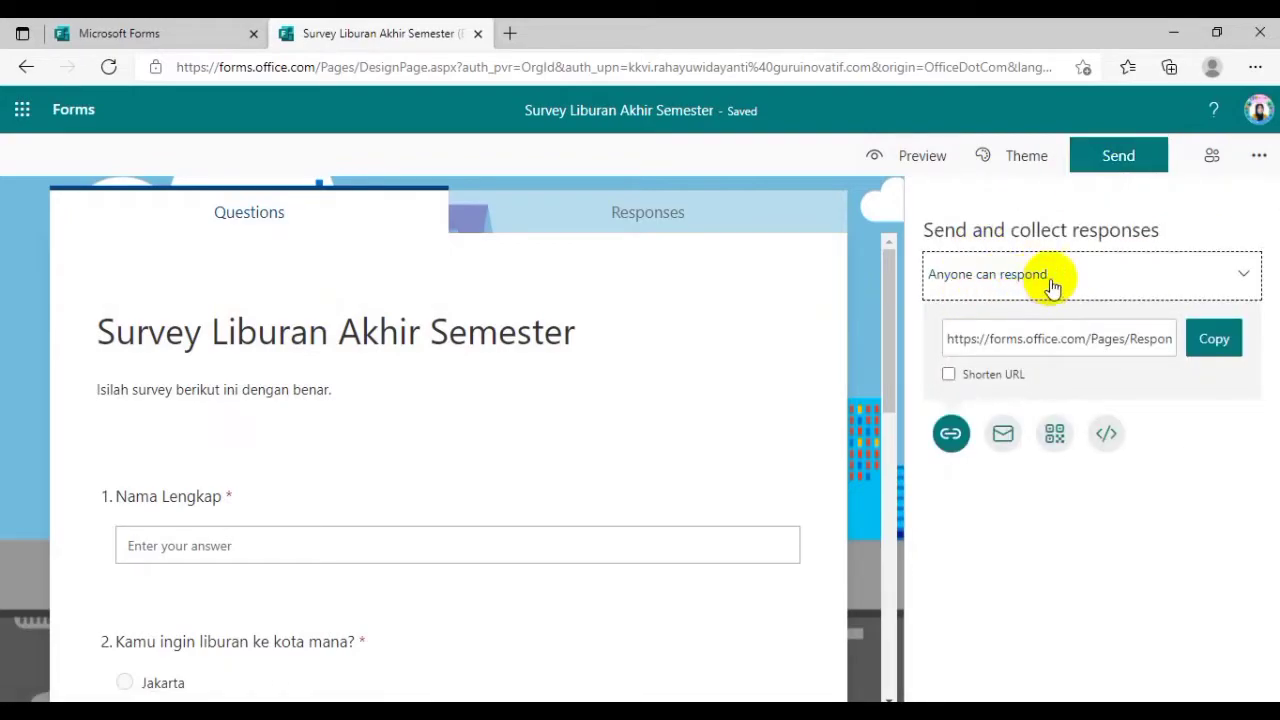
{"action": "left_click", "coordinate": [1212, 343]}
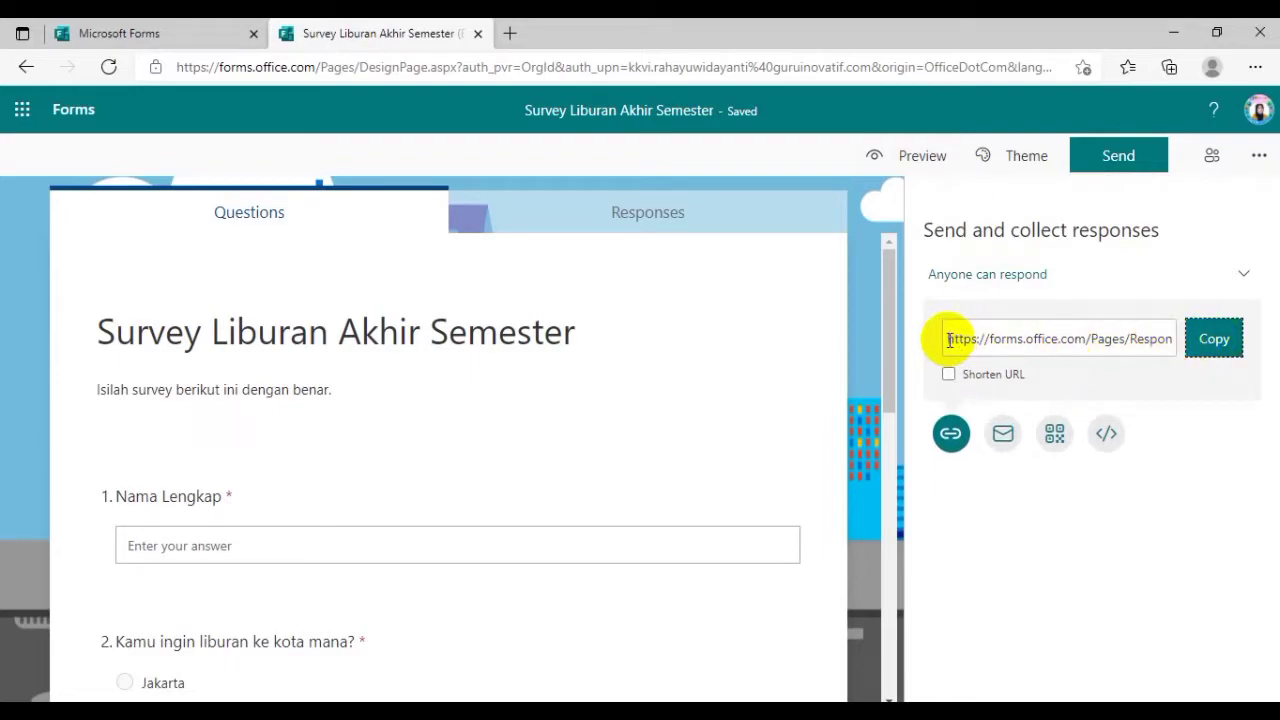
{"action": "left_click_drag", "start_coordinate": [950, 340], "coordinate": [1185, 340]}
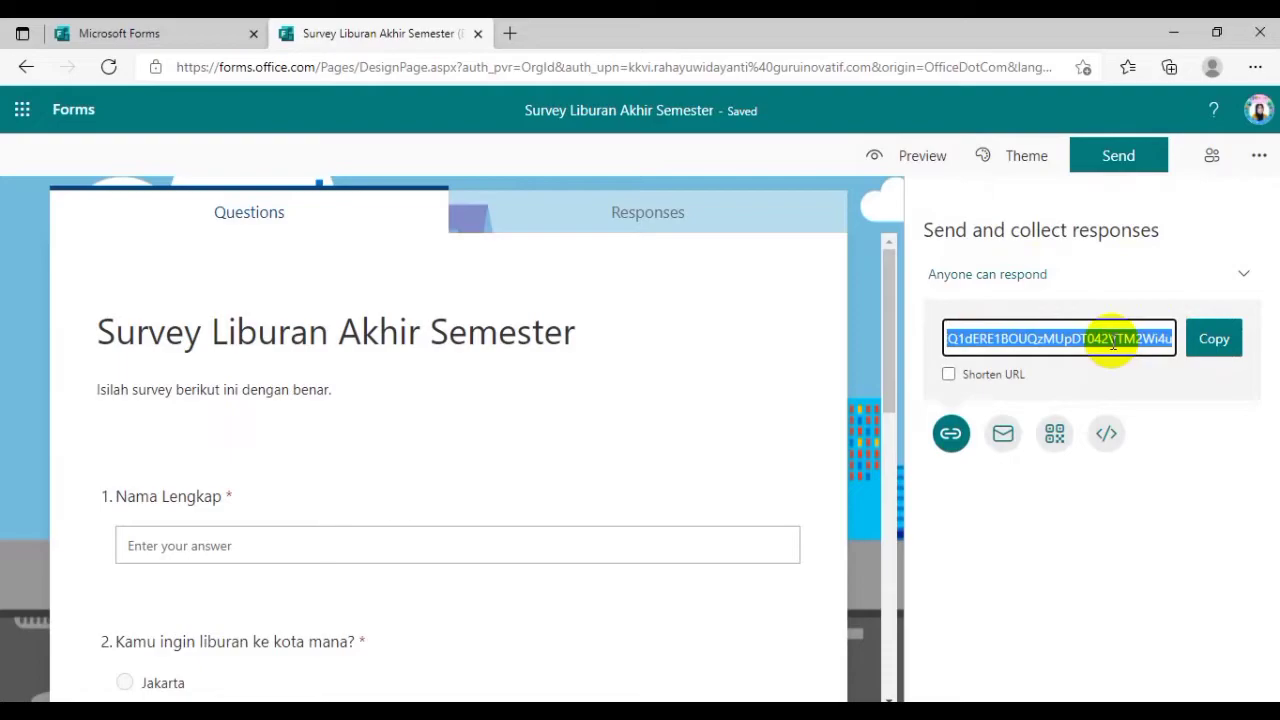
{"action": "left_click", "coordinate": [690, 712]}
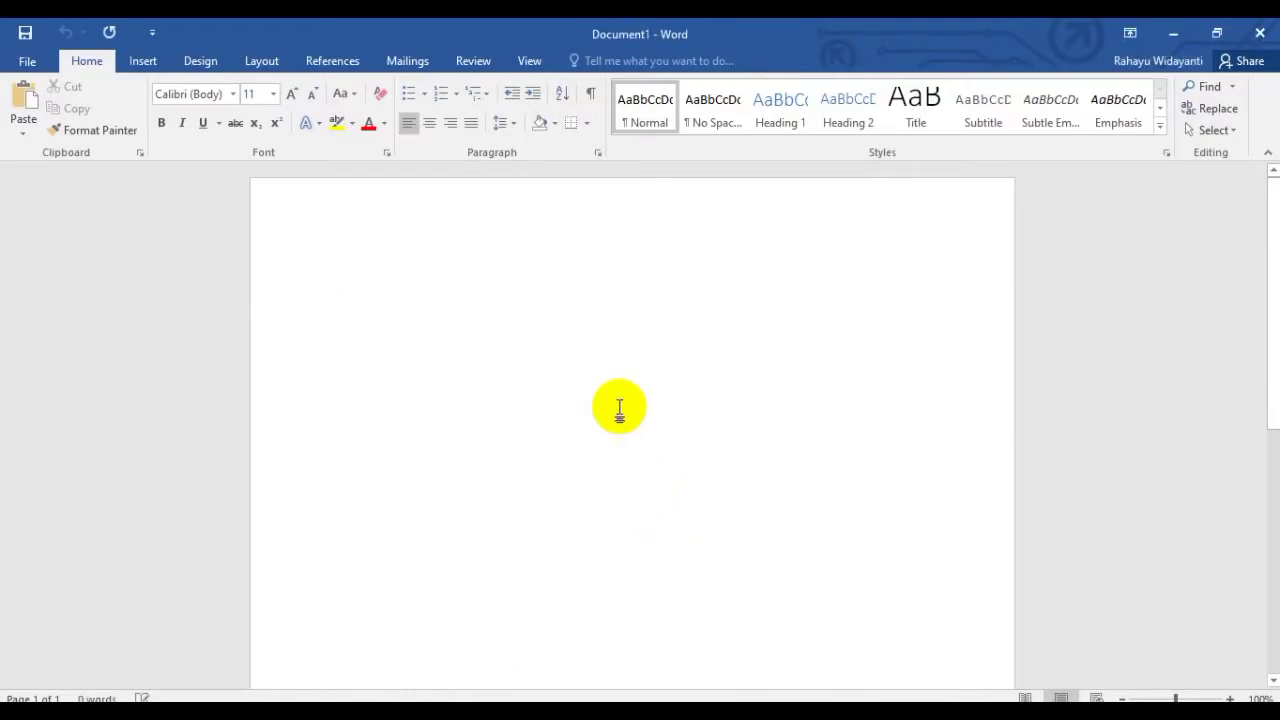
{"action": "right_click", "coordinate": [619, 408]}
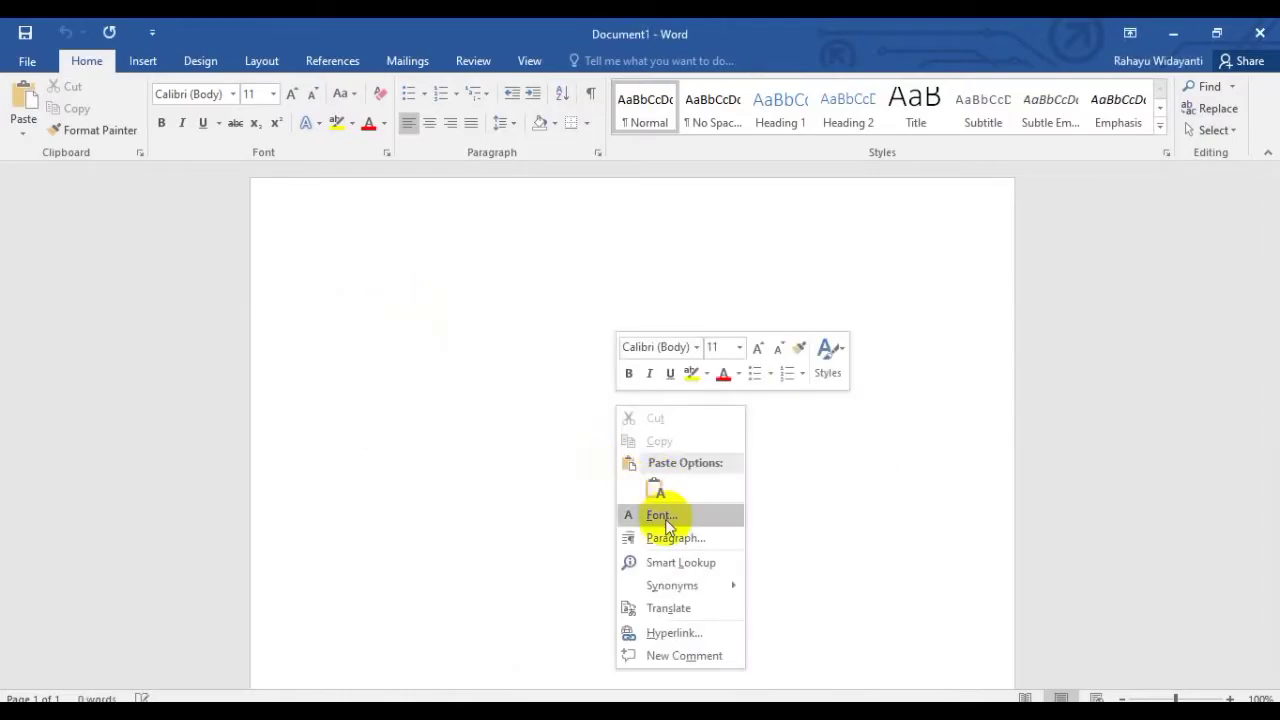
{"action": "left_click", "coordinate": [658, 486]}
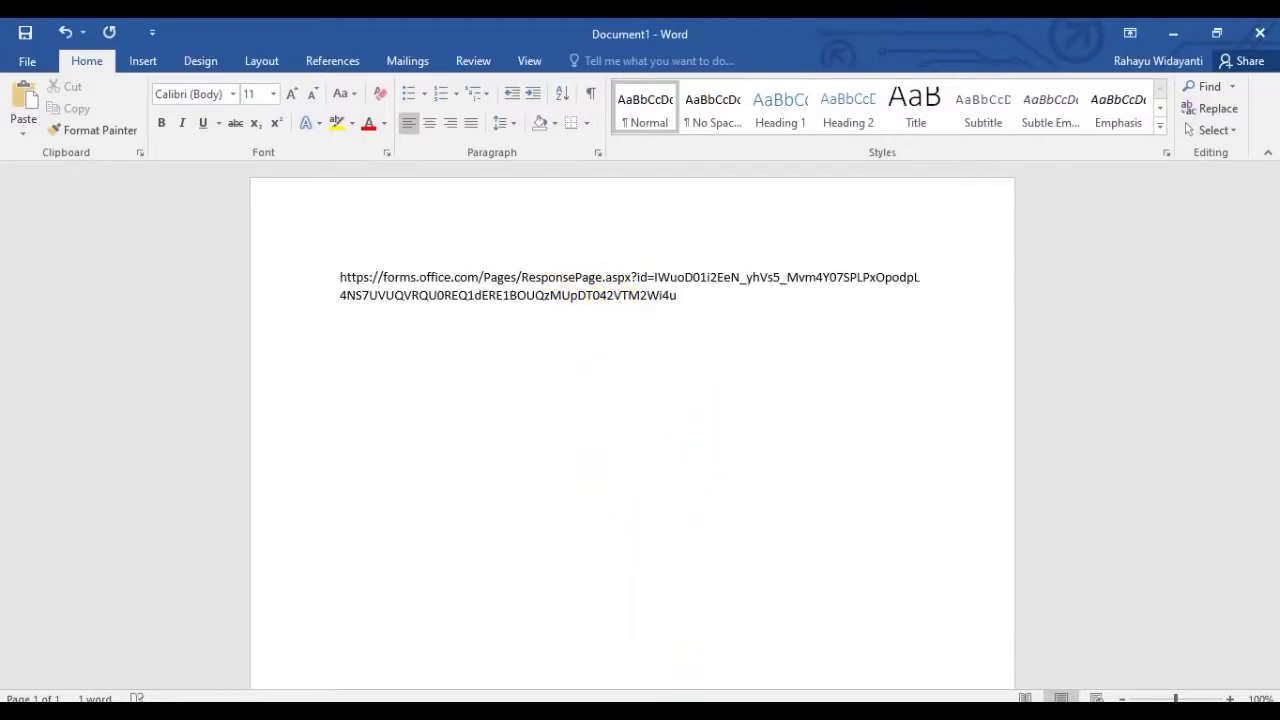
{"action": "key", "text": "Return"}
{"action": "key", "text": "Return"}
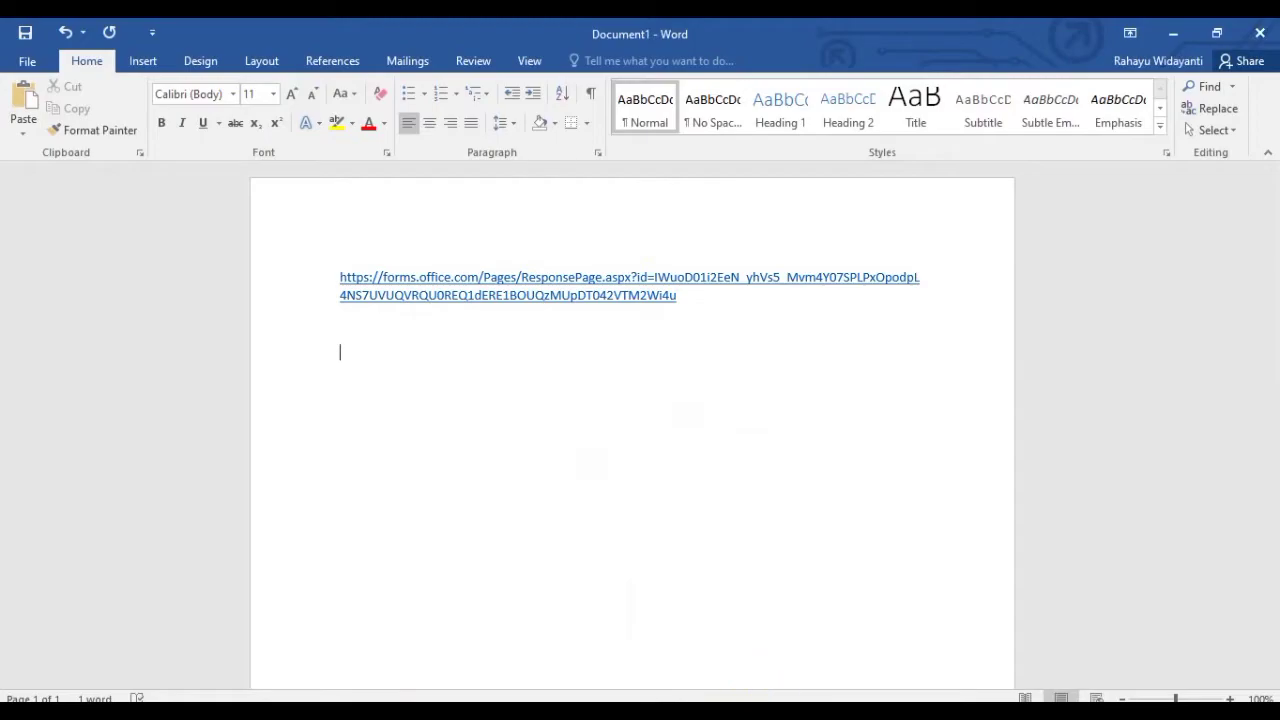
- Return to Forms, shorten and copy the response URL, and paste it below the full link in Word's Document1
{"action": "key", "text": "alt+Tab"}
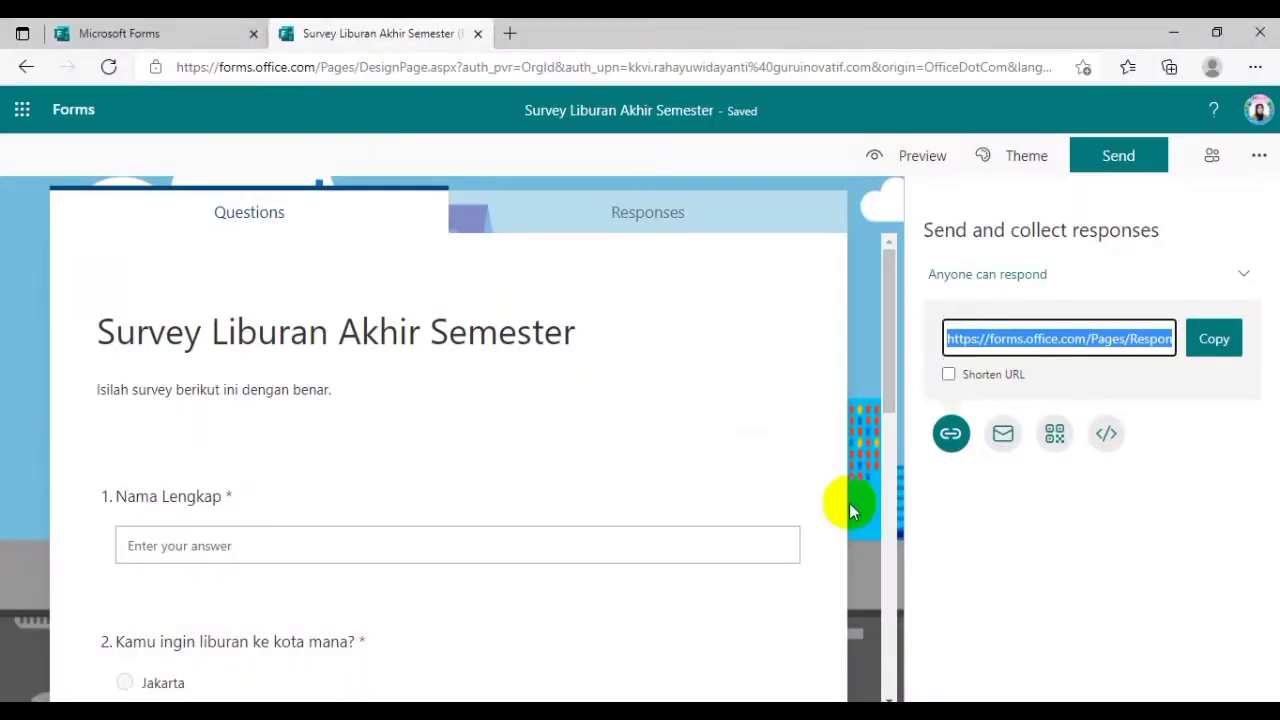
{"action": "left_click", "coordinate": [948, 377]}
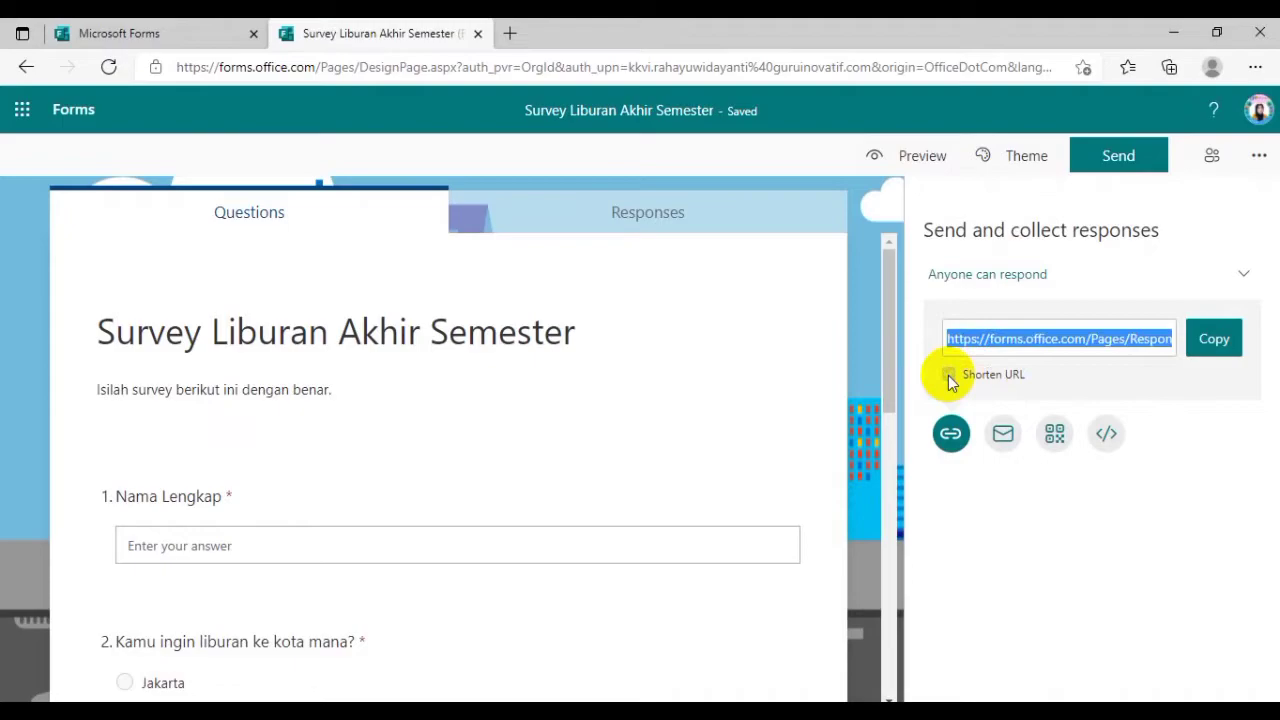
{"action": "left_click", "coordinate": [1212, 340]}
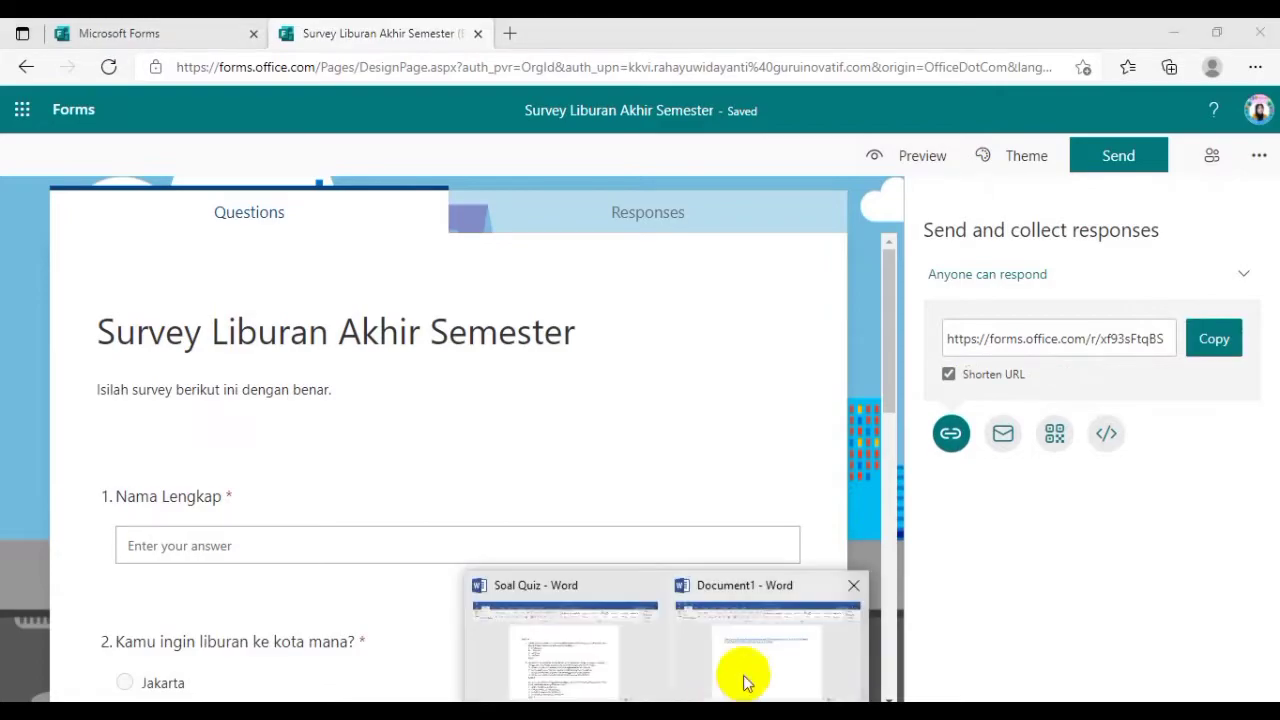
{"action": "left_click", "coordinate": [743, 677]}
{"action": "left_click", "coordinate": [565, 555]}
{"action": "key", "text": "ctrl+v"}
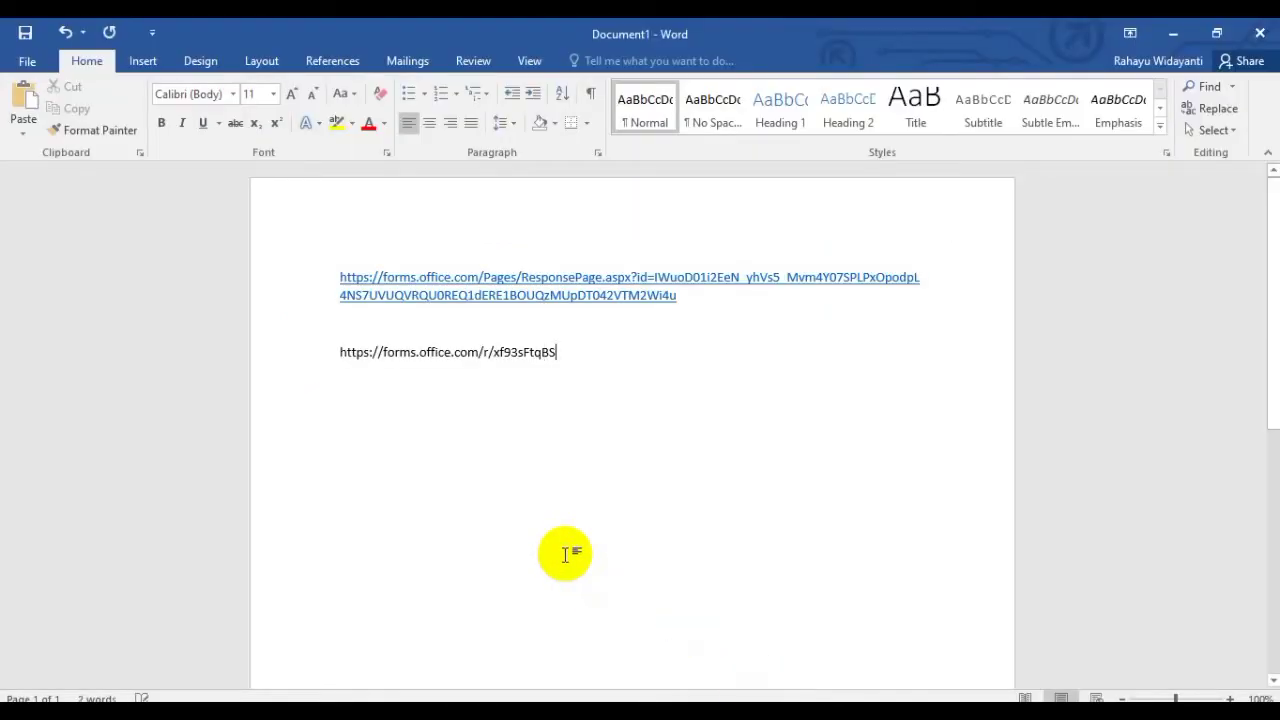
- Add a line break after the shortened link in Word, then return to Forms and copy the shortened response URL again
{"action": "key", "text": "Return"}
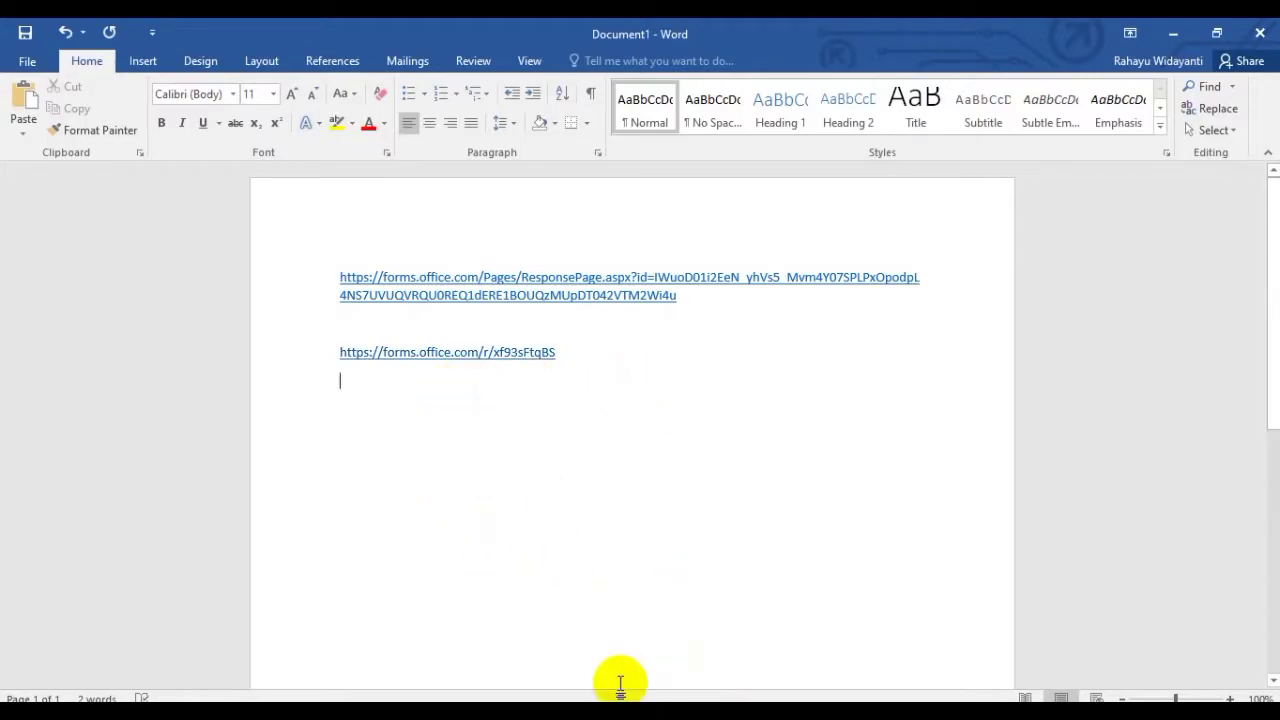
{"action": "mouse_move", "coordinate": [647, 667]}
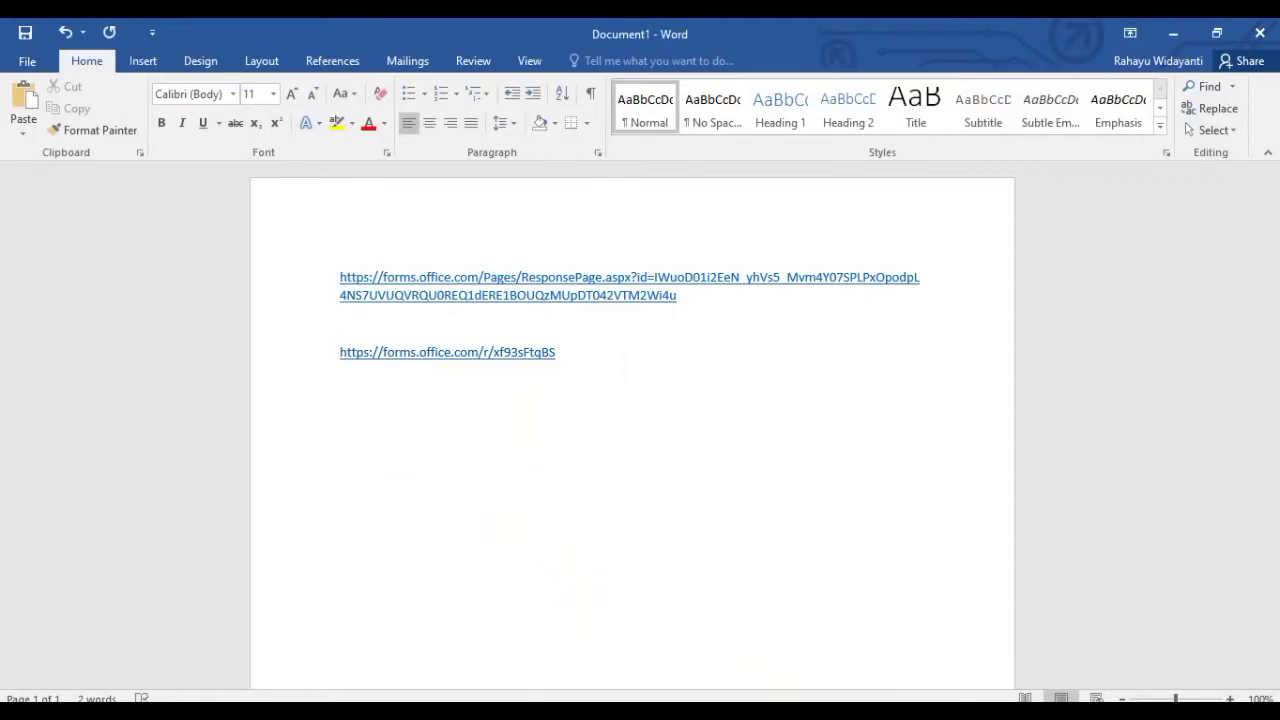
{"action": "left_click", "coordinate": [735, 711]}
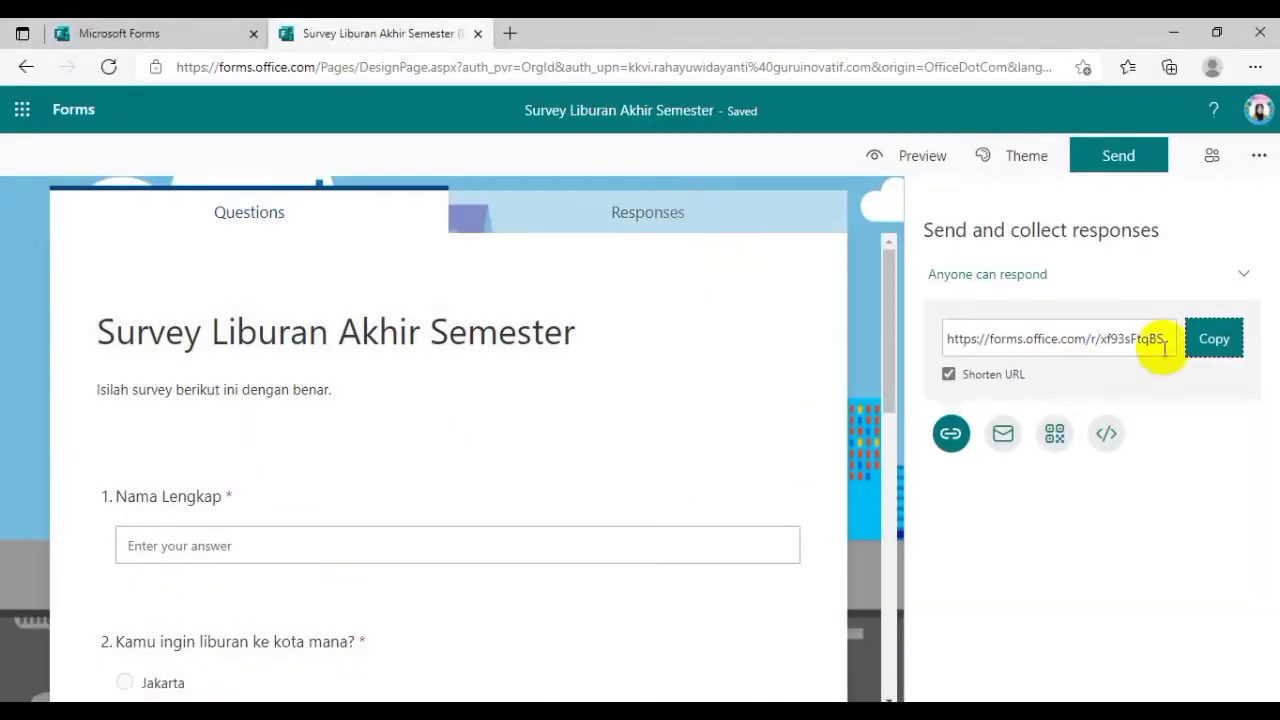
{"action": "left_click", "coordinate": [1226, 352]}
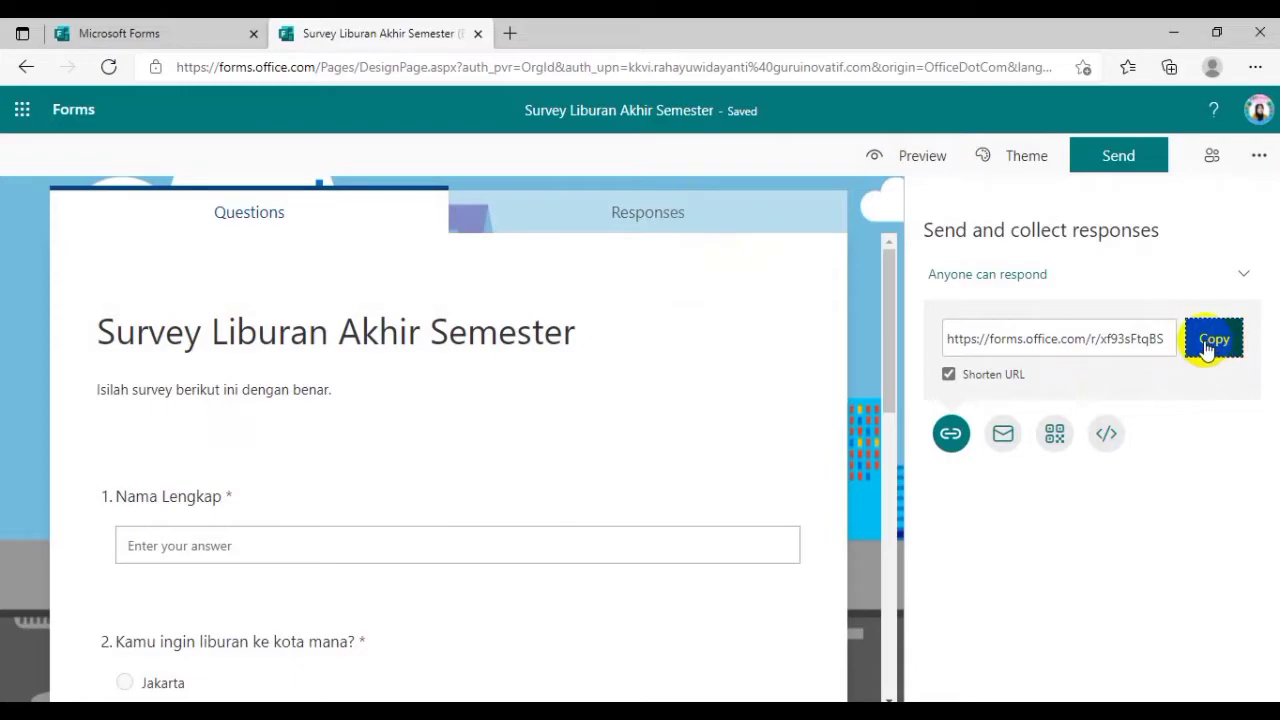
{"action": "left_click", "coordinate": [1206, 347]}
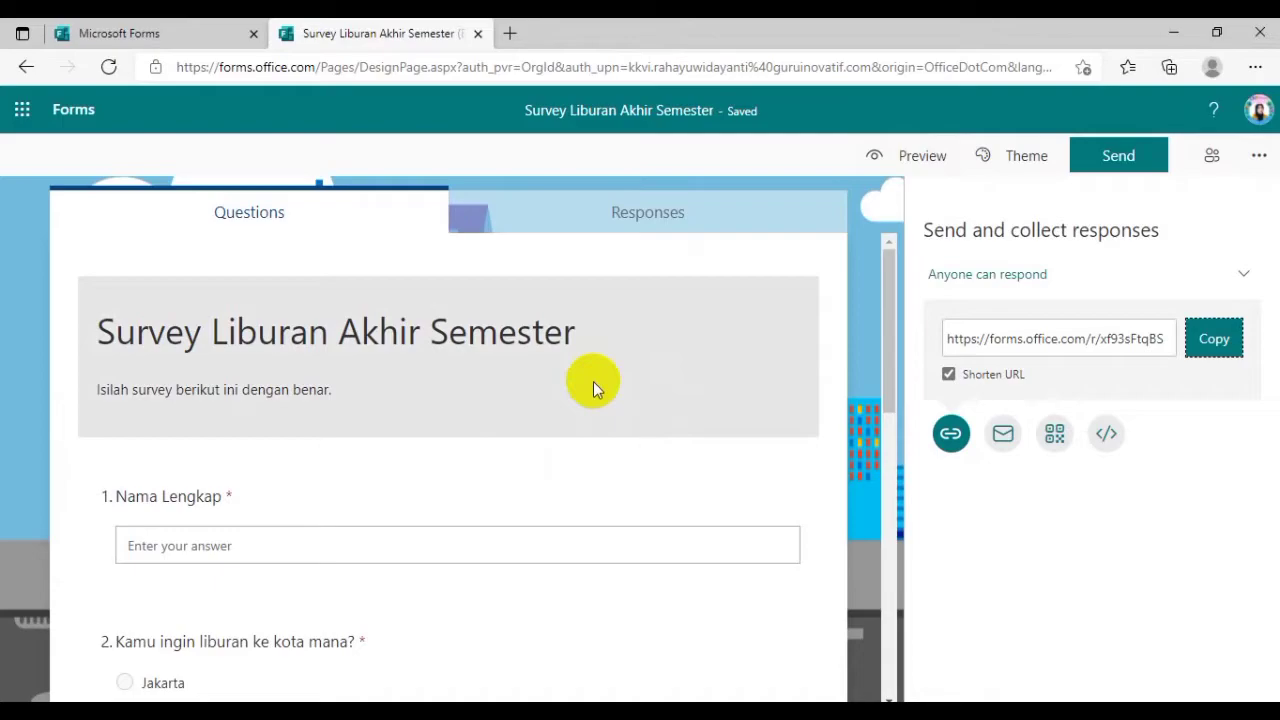
- Open bit.ly in a new browser tab and create a short link from the copied Forms URL
{"action": "left_click", "coordinate": [510, 35]}
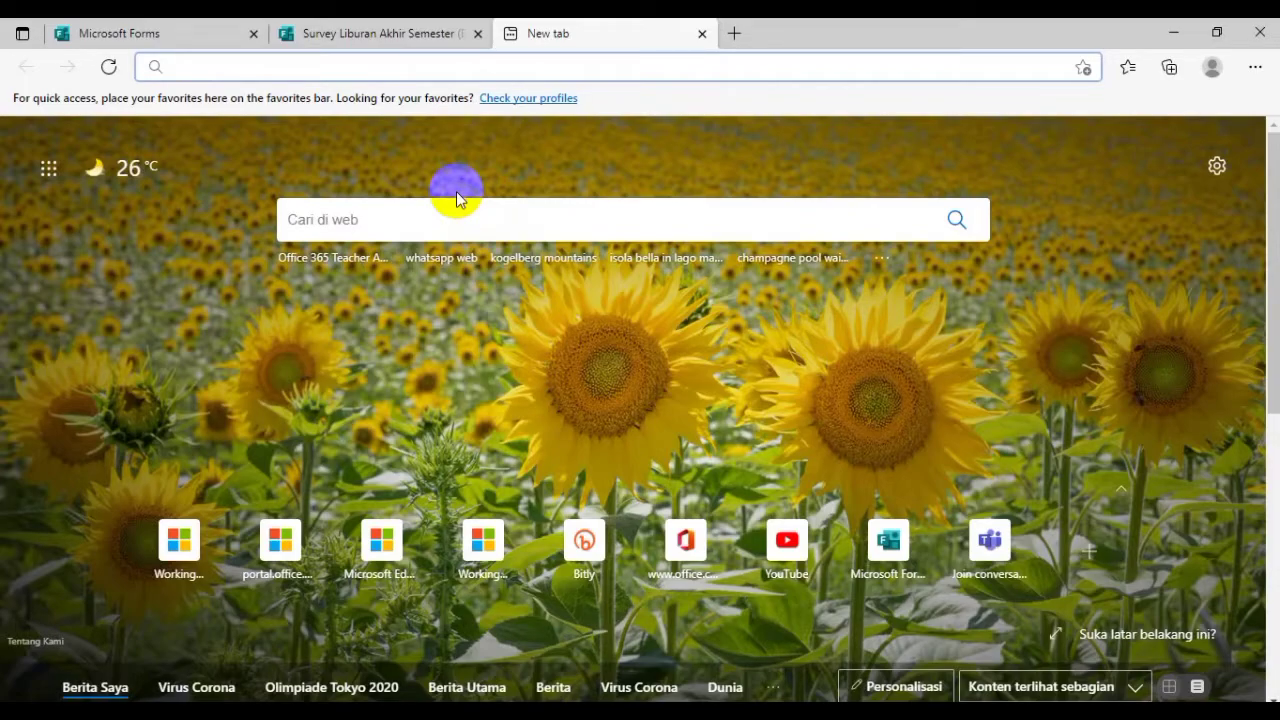
{"action": "type", "text": "bit"}
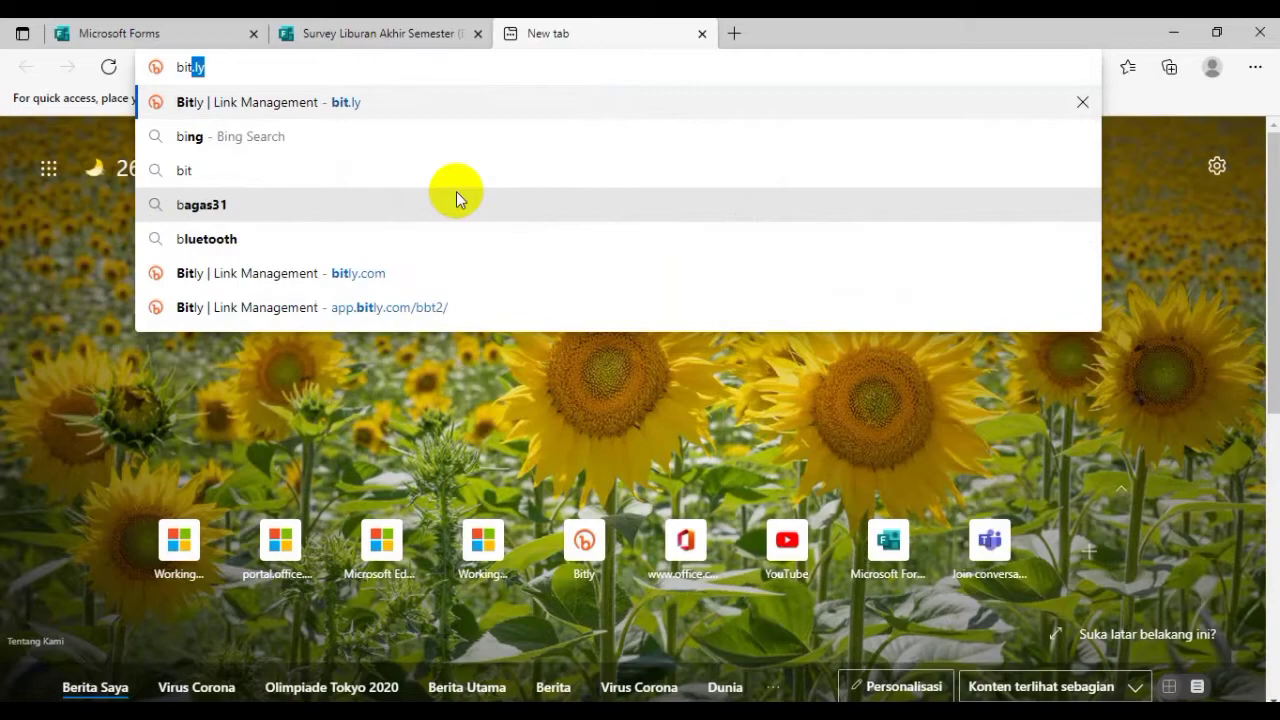
{"action": "key", "text": "Return"}
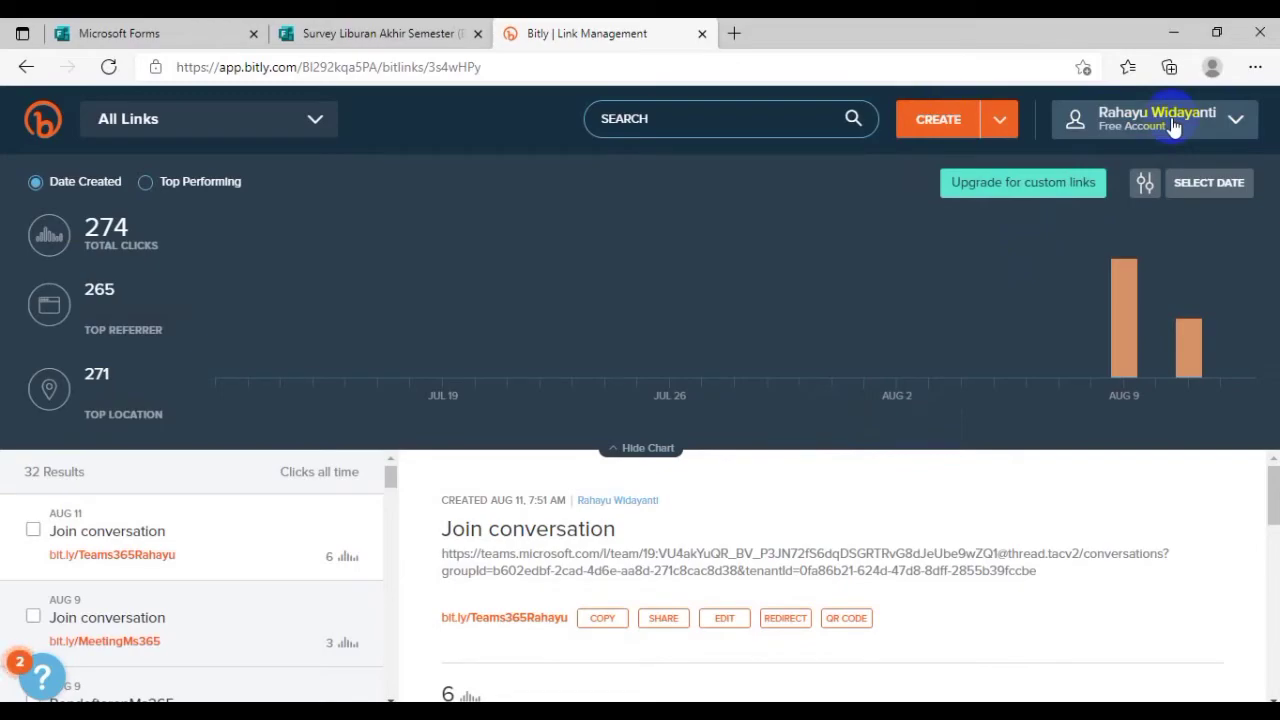
{"action": "left_click", "coordinate": [945, 117]}
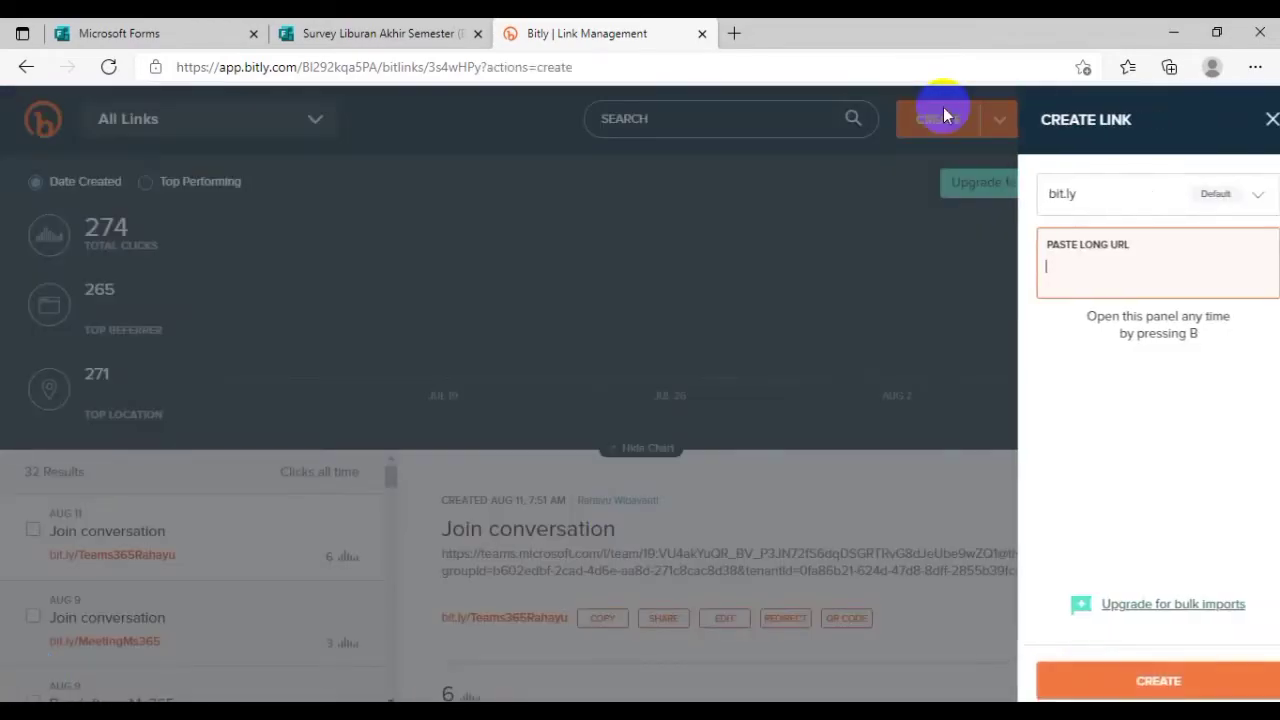
{"action": "right_click", "coordinate": [1063, 264]}
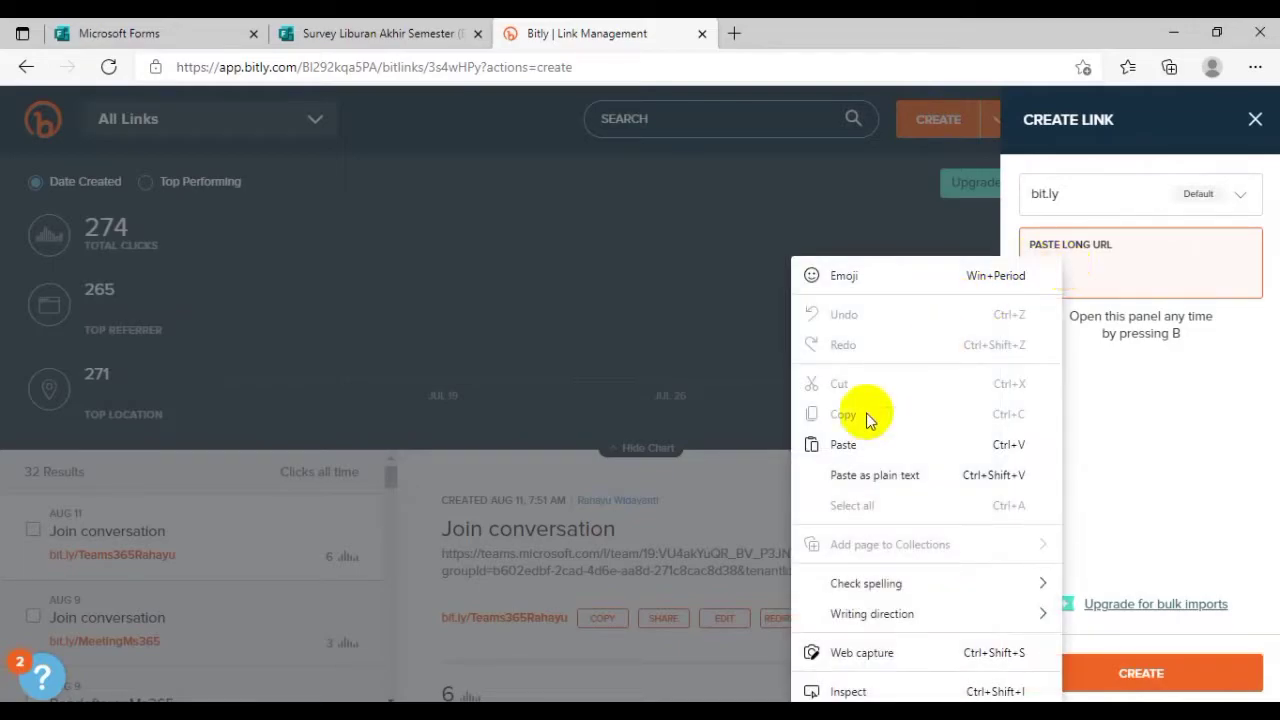
{"action": "left_click", "coordinate": [852, 441]}
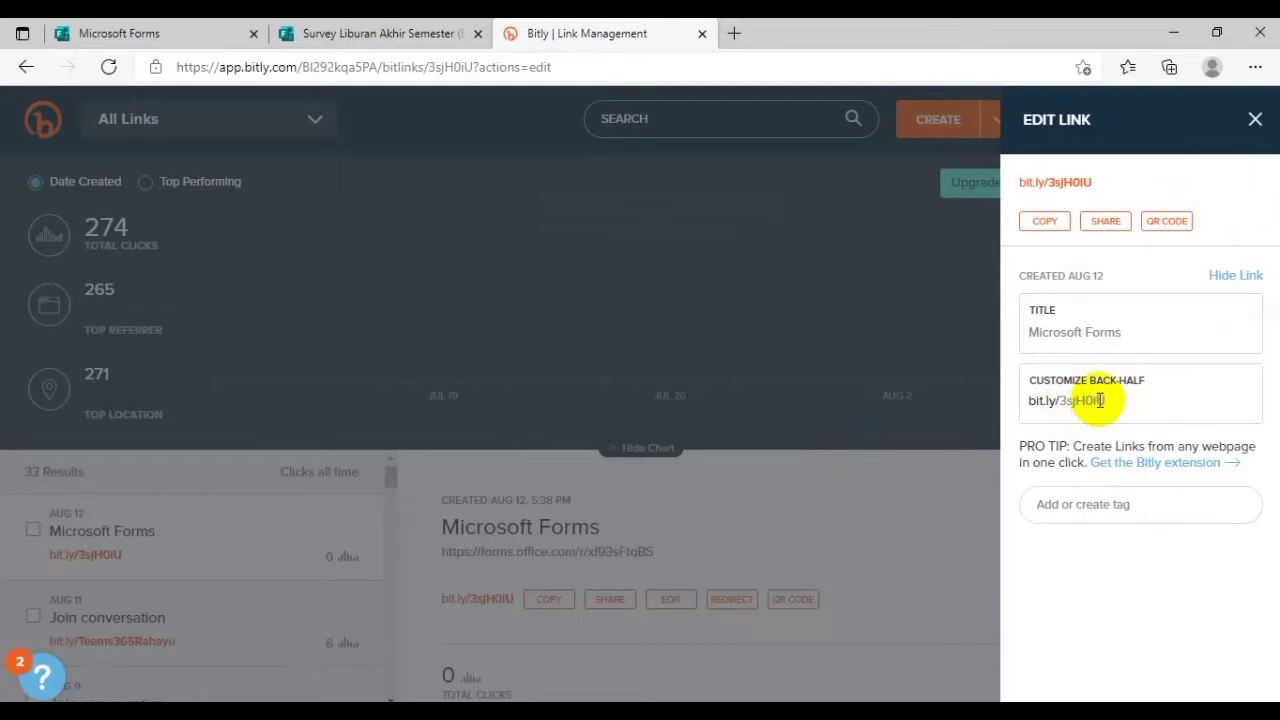
- Replace the Bitly link's back-half with "surveyLiburan" followed by the account owner's first name, and save it
{"action": "left_click", "coordinate": [1110, 400]}
{"action": "key", "text": "BackSpace"}
{"action": "key", "text": "BackSpace"}
{"action": "key", "text": "BackSpace"}
{"action": "key", "text": "BackSpace"}
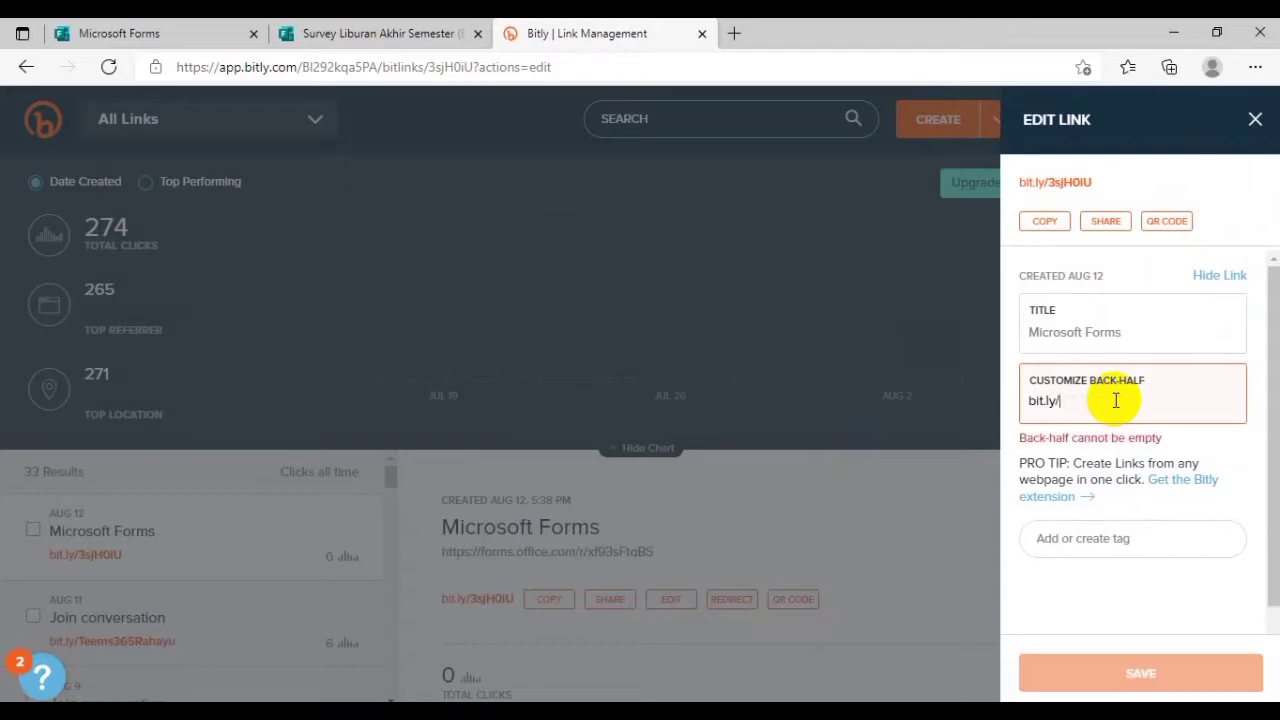
{"action": "type", "text": "survey"}
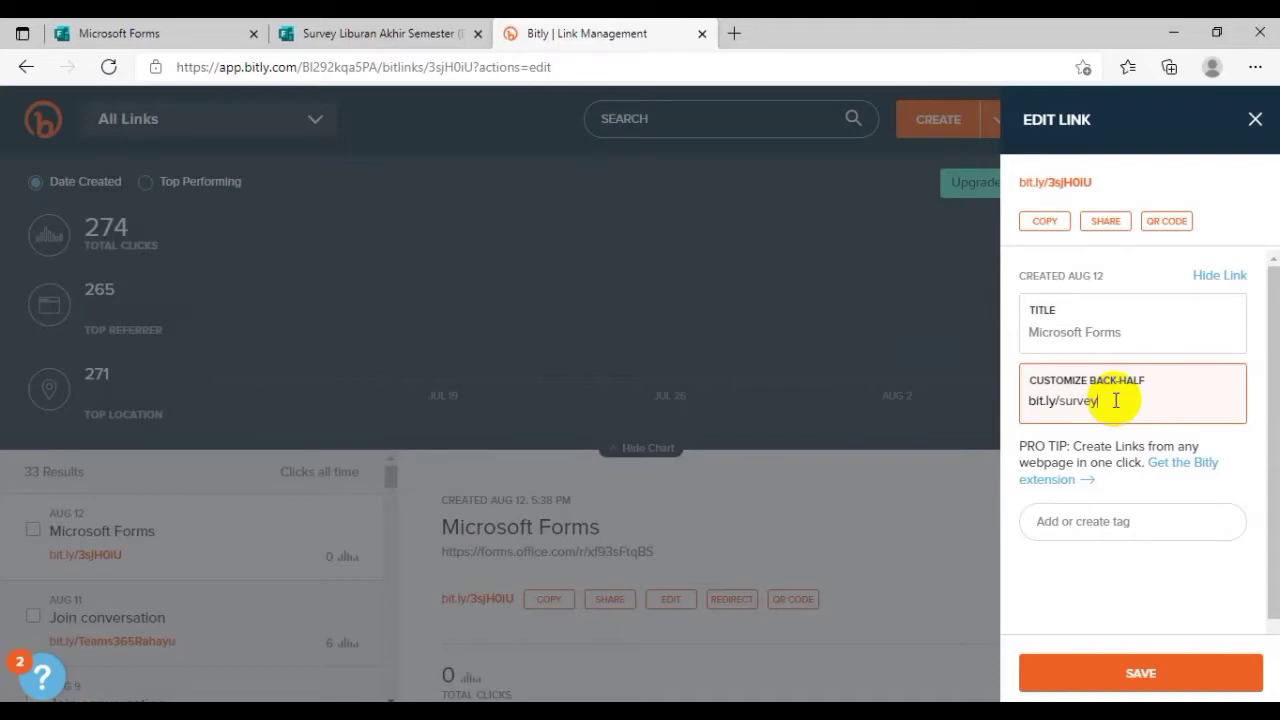
{"action": "type", "text": "ranRahayu"}
{"action": "left_click", "coordinate": [1141, 686]}
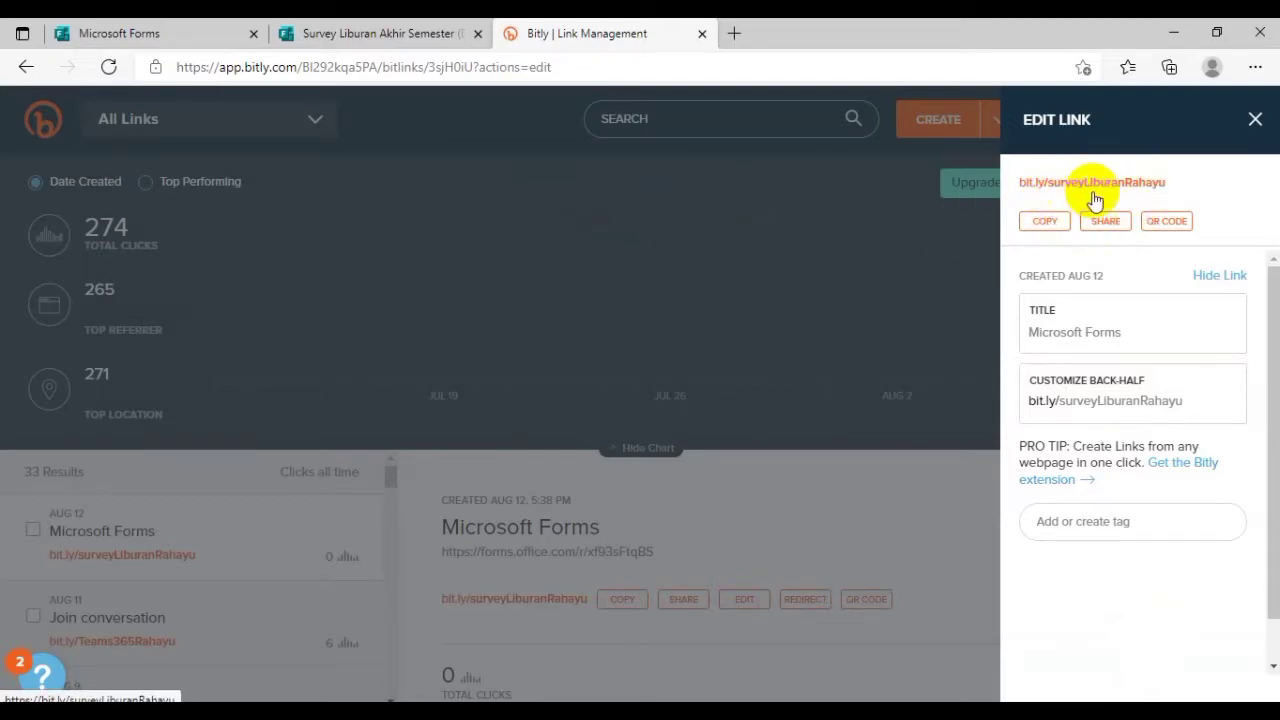
- Copy the customized Bitly link and paste it below the shortened Forms link in Word's Document1, leaving a blank line between them
{"action": "left_click", "coordinate": [1043, 220]}
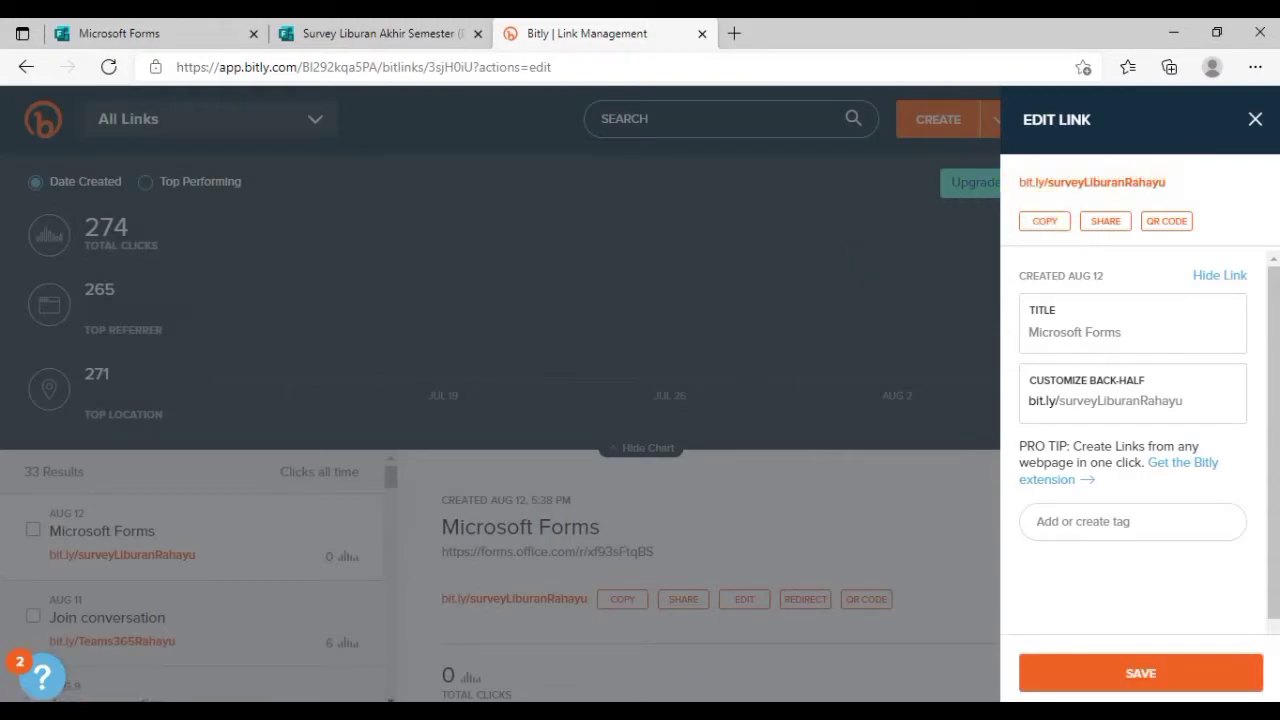
{"action": "left_click", "coordinate": [729, 662]}
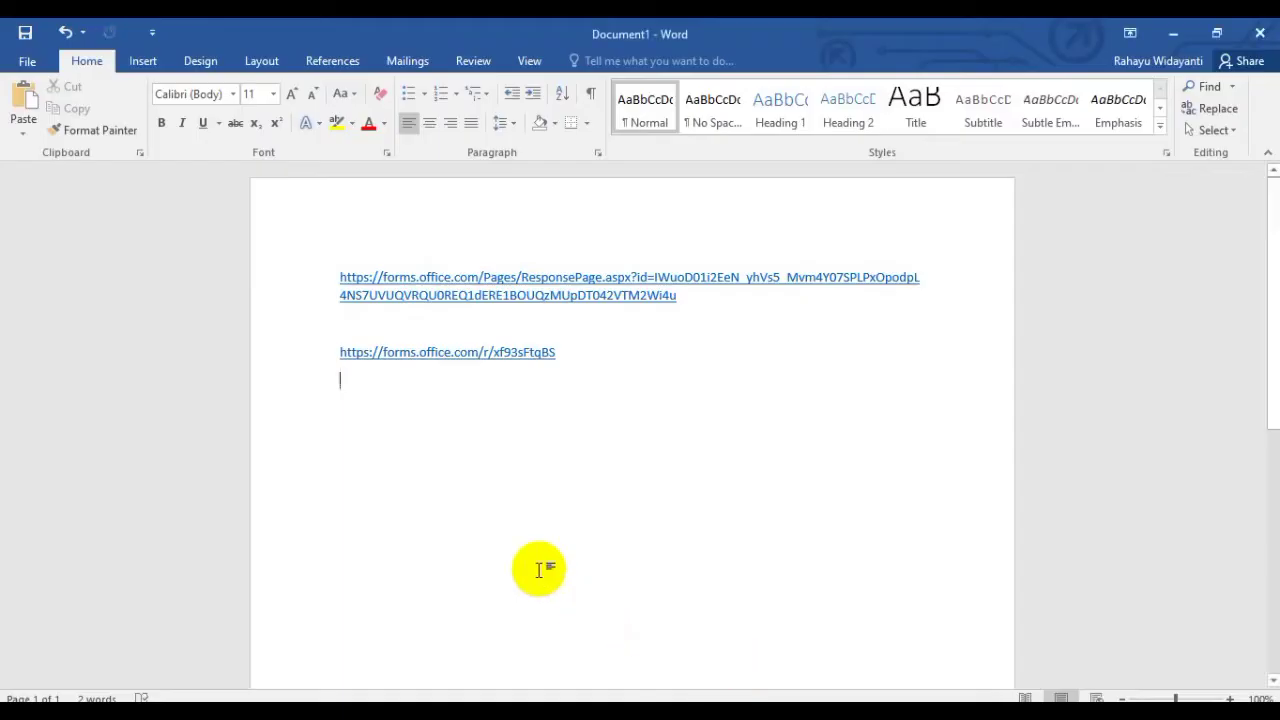
{"action": "key", "text": "Return"}
{"action": "key", "text": "ctrl+v"}
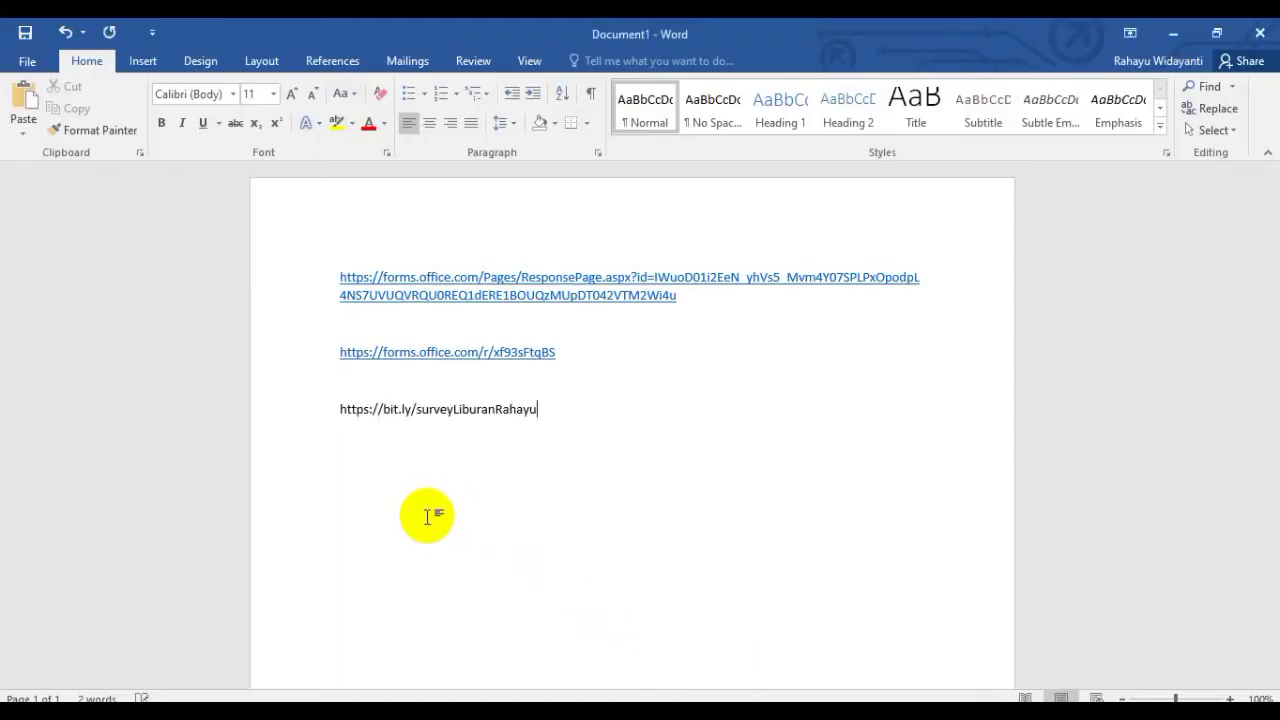
{"action": "key", "text": "Return"}
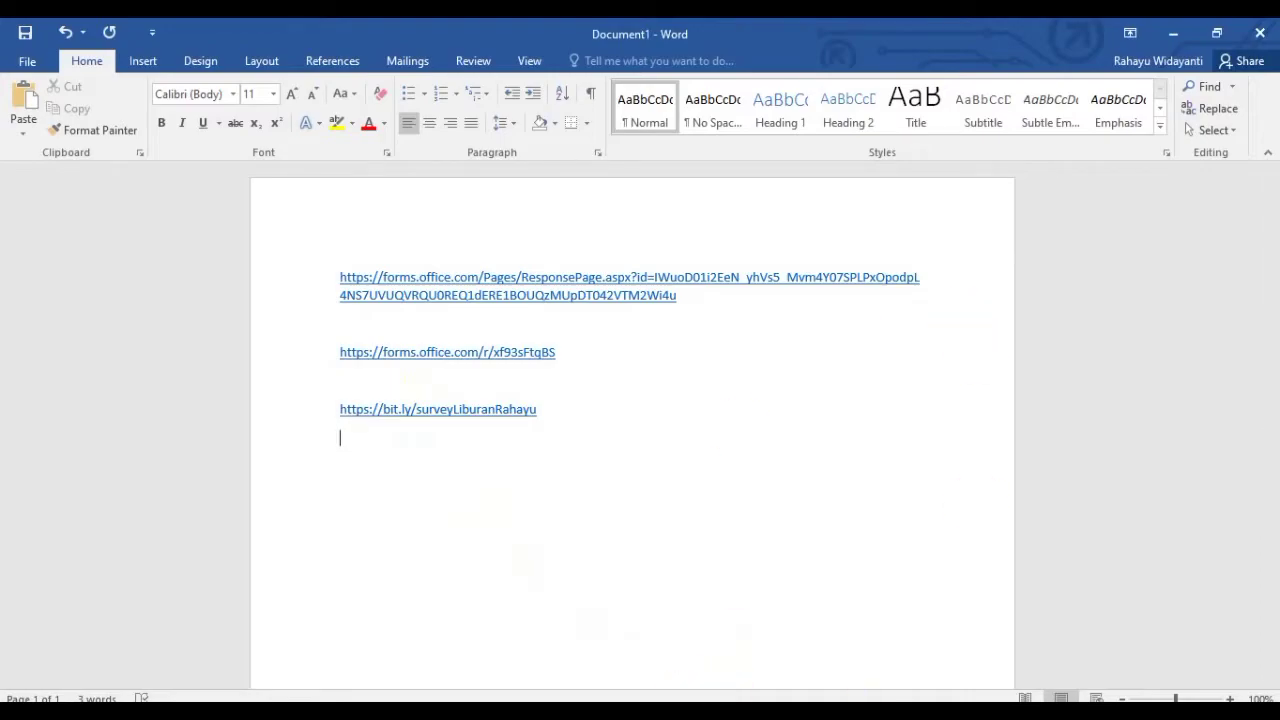
- Return to the survey in Forms, preview it in the computer and mobile views, and go back to the editor
{"action": "mouse_move", "coordinate": [666, 712]}
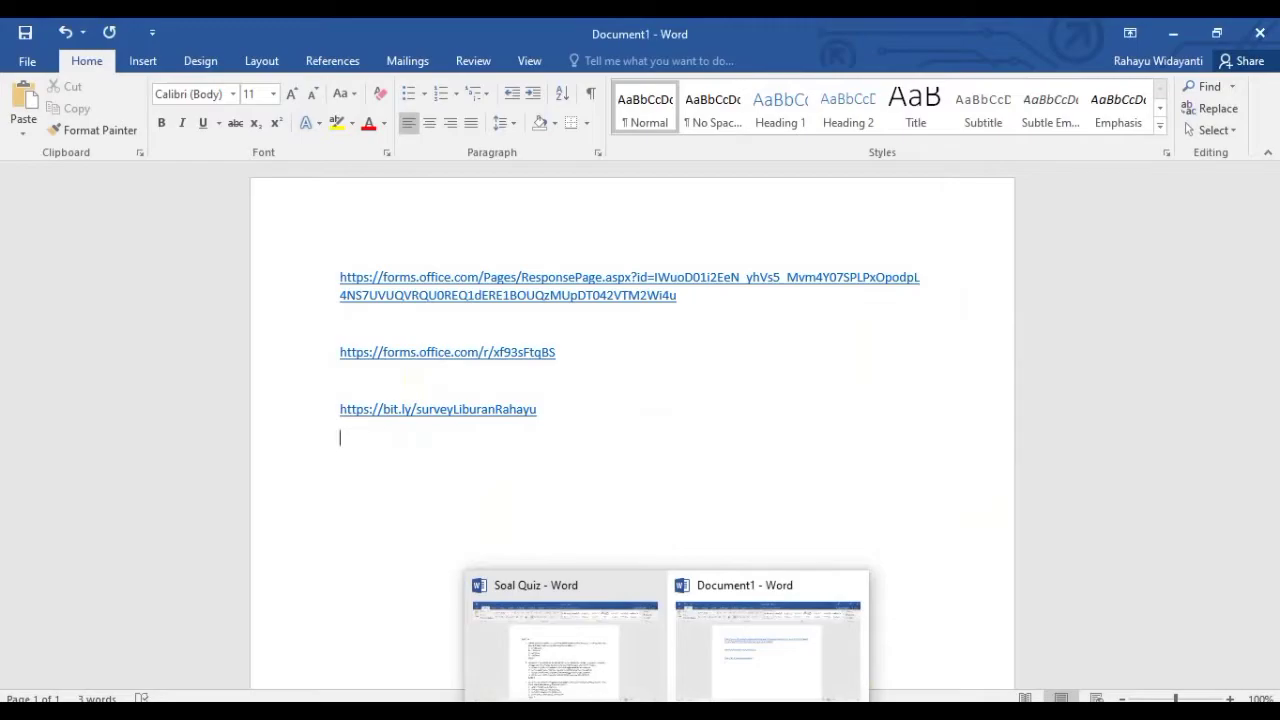
{"action": "left_click", "coordinate": [508, 712]}
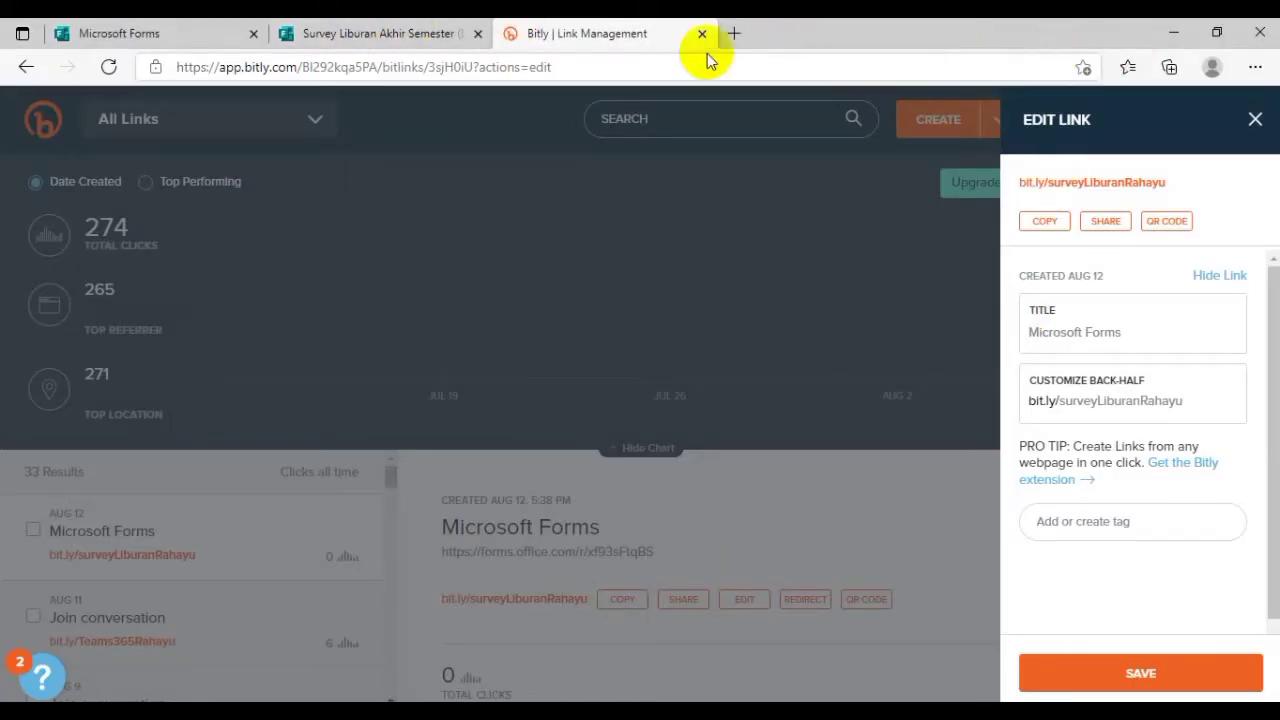
{"action": "left_click", "coordinate": [335, 35]}
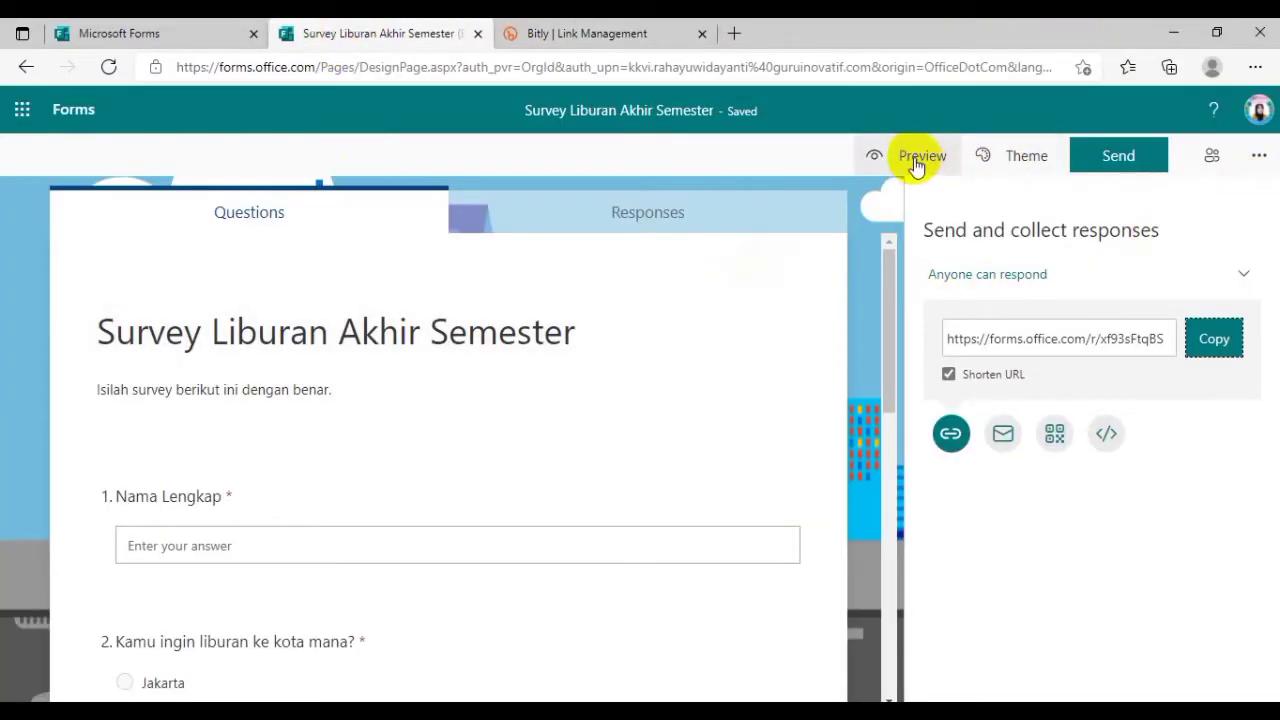
{"action": "left_click", "coordinate": [916, 160]}
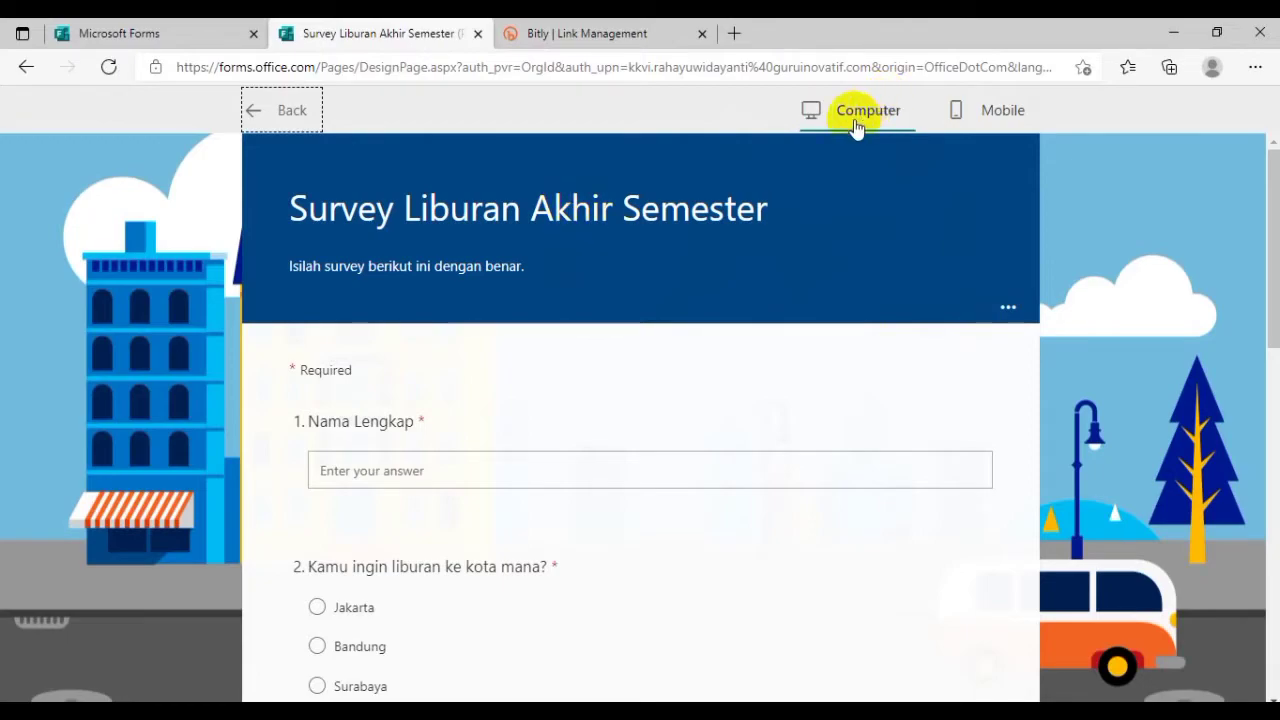
{"action": "left_click", "coordinate": [1003, 120]}
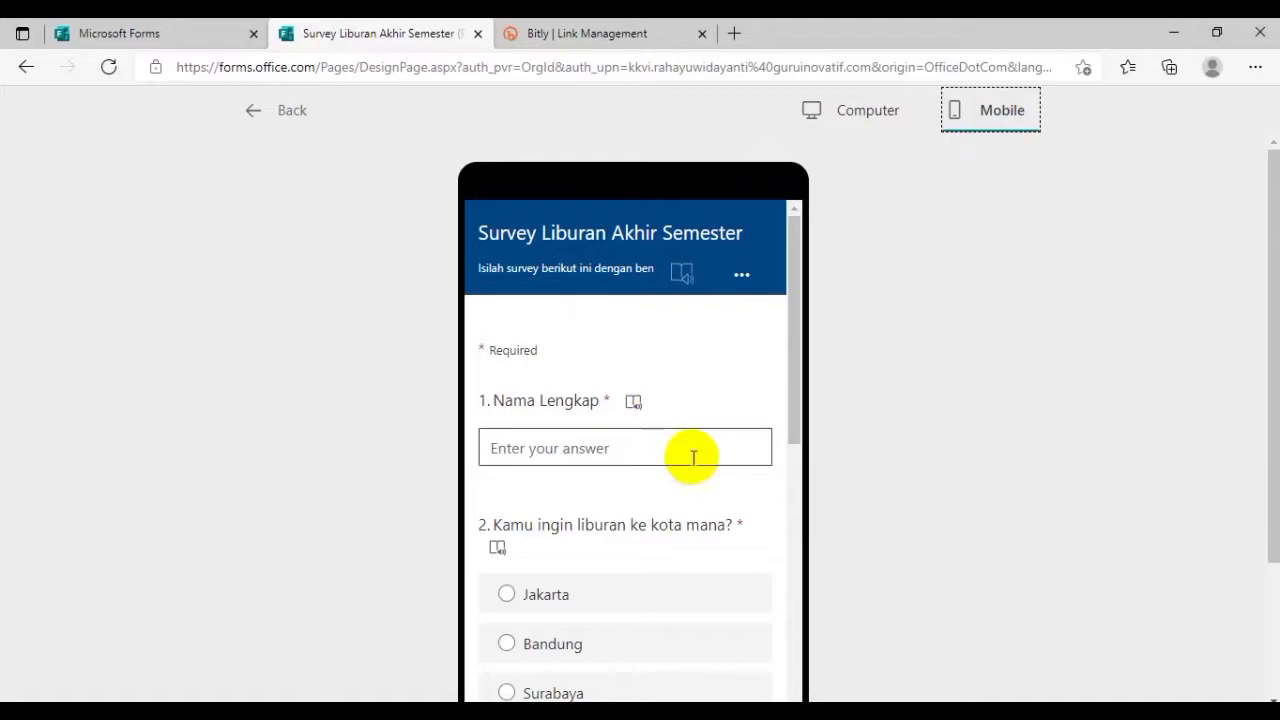
{"action": "scroll", "coordinate": [689, 451], "scroll_direction": "down", "scroll_amount": 3}
{"action": "scroll", "coordinate": [694, 457], "scroll_direction": "up", "scroll_amount": 3}
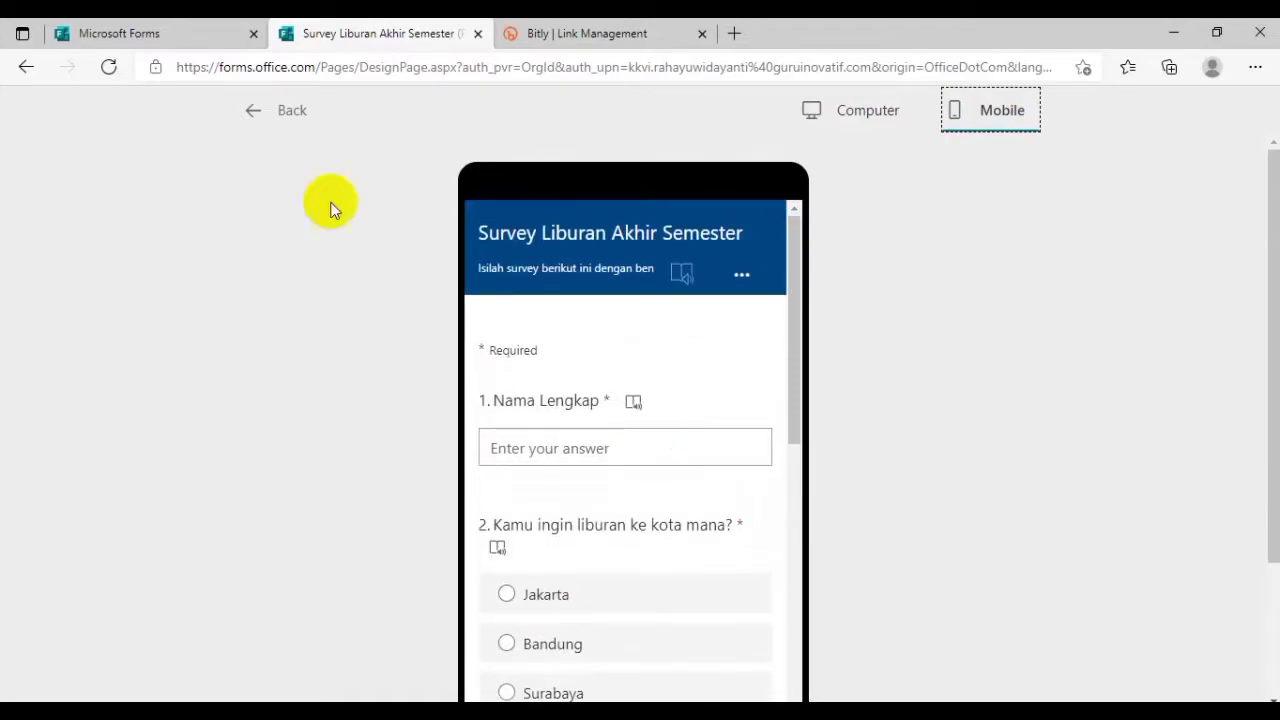
{"action": "left_click", "coordinate": [293, 114]}
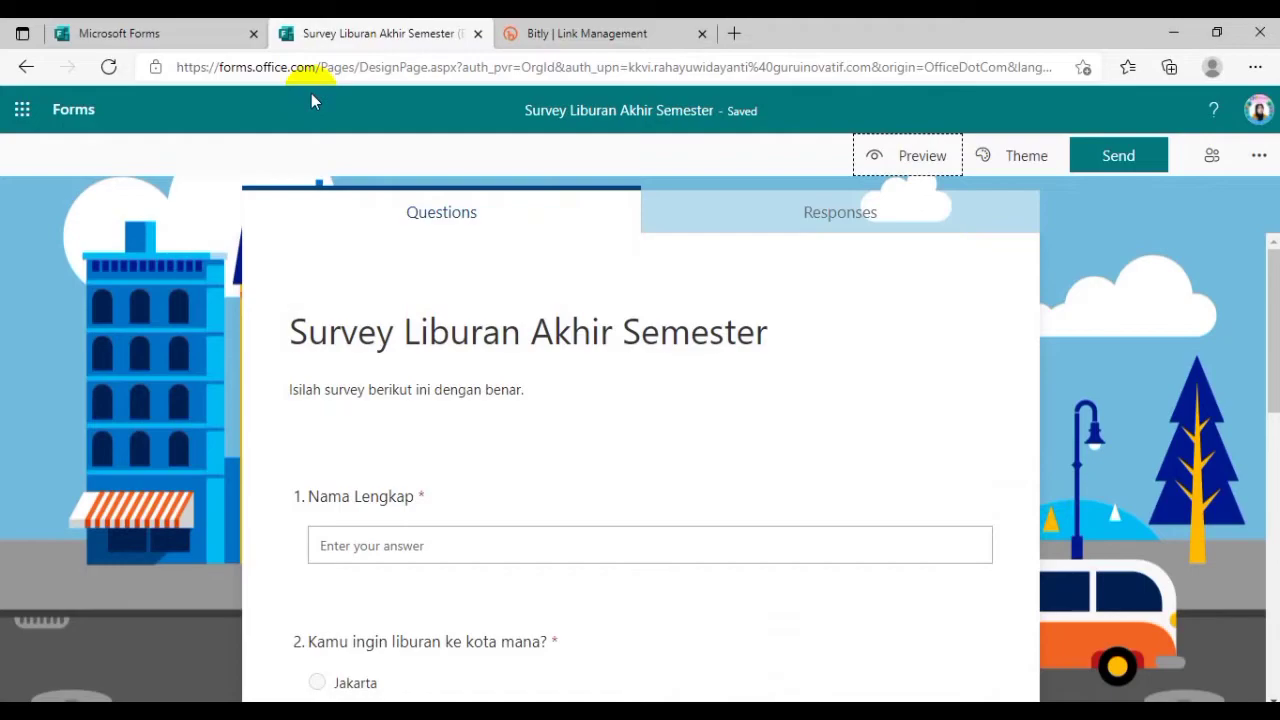
- Close the survey and Bitly pages and create a new quiz from the Forms home page
{"action": "left_click", "coordinate": [478, 33]}
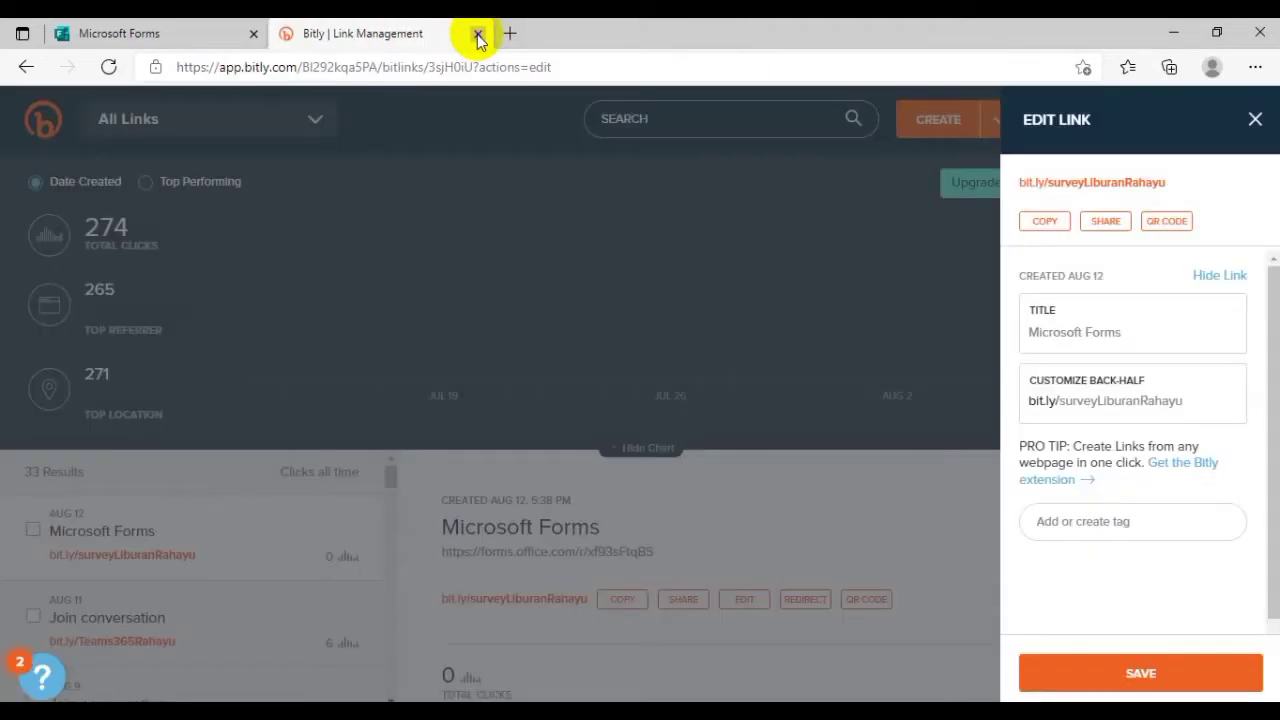
{"action": "left_click", "coordinate": [478, 33]}
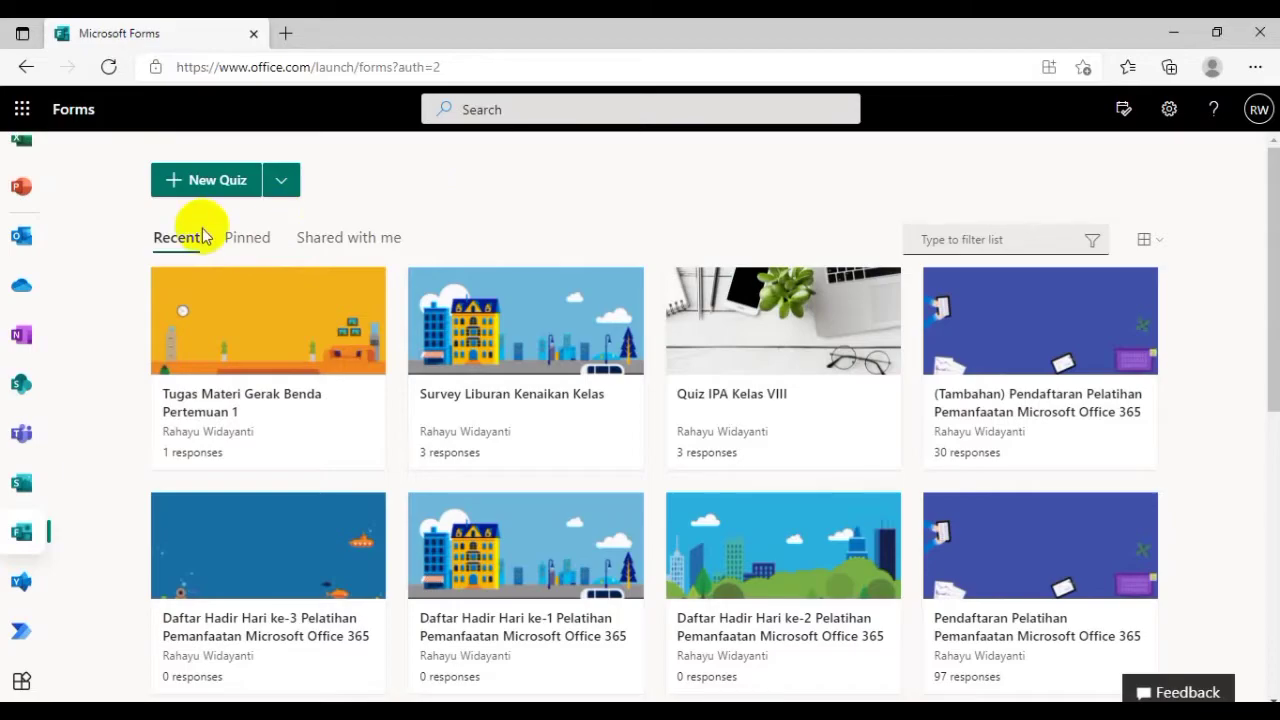
{"action": "left_click", "coordinate": [214, 180]}
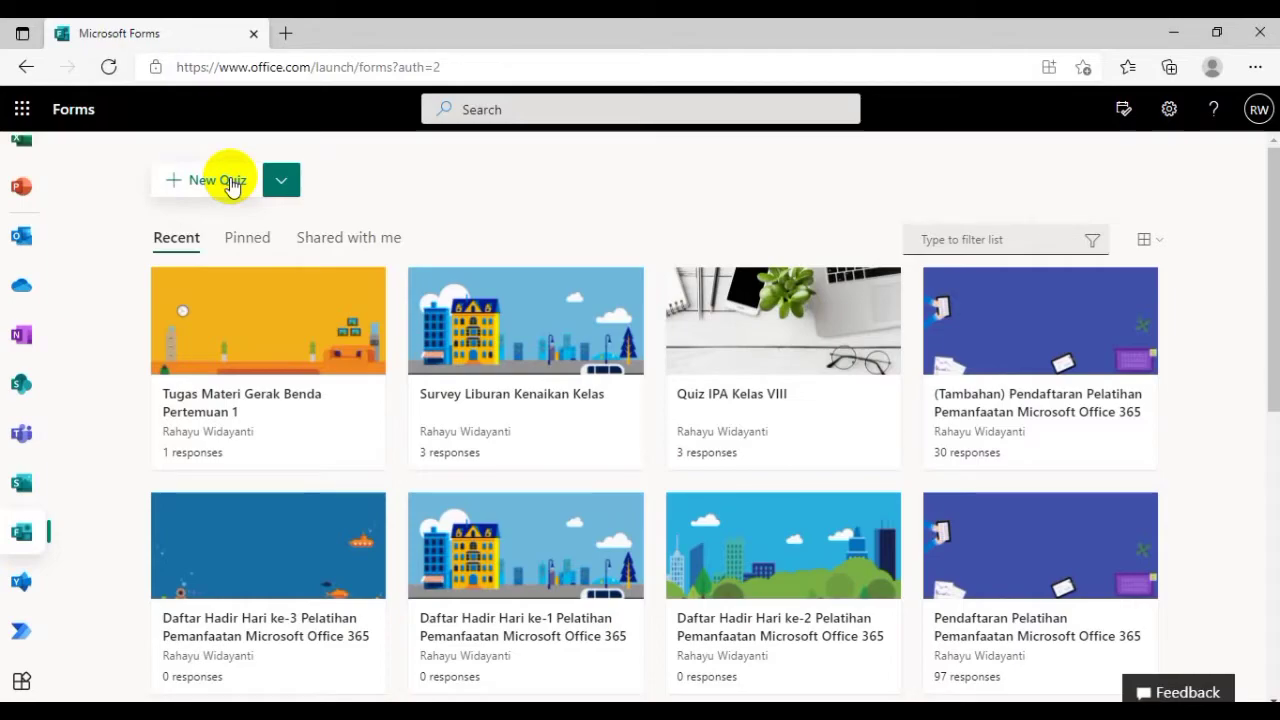
{"action": "left_click", "coordinate": [230, 181]}
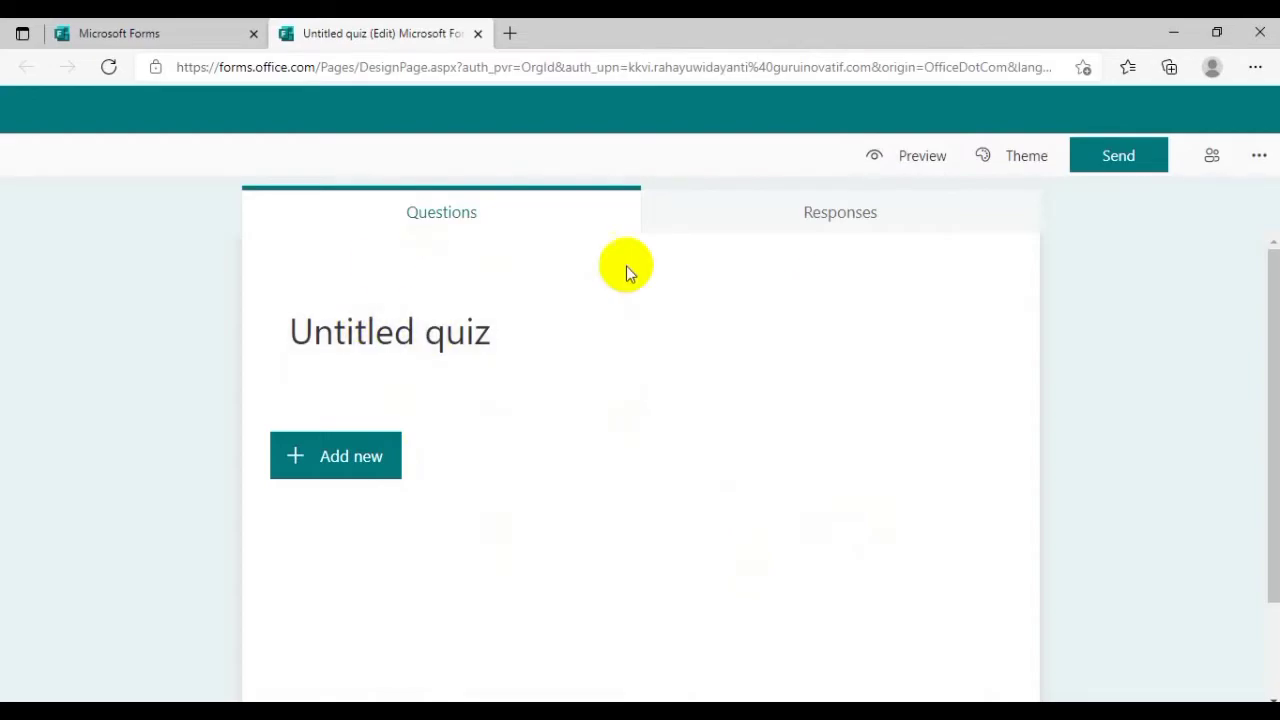
- Title the new quiz "Quiz IPA Kelas IX Listrik Dinamis"
{"action": "left_click", "coordinate": [494, 338]}
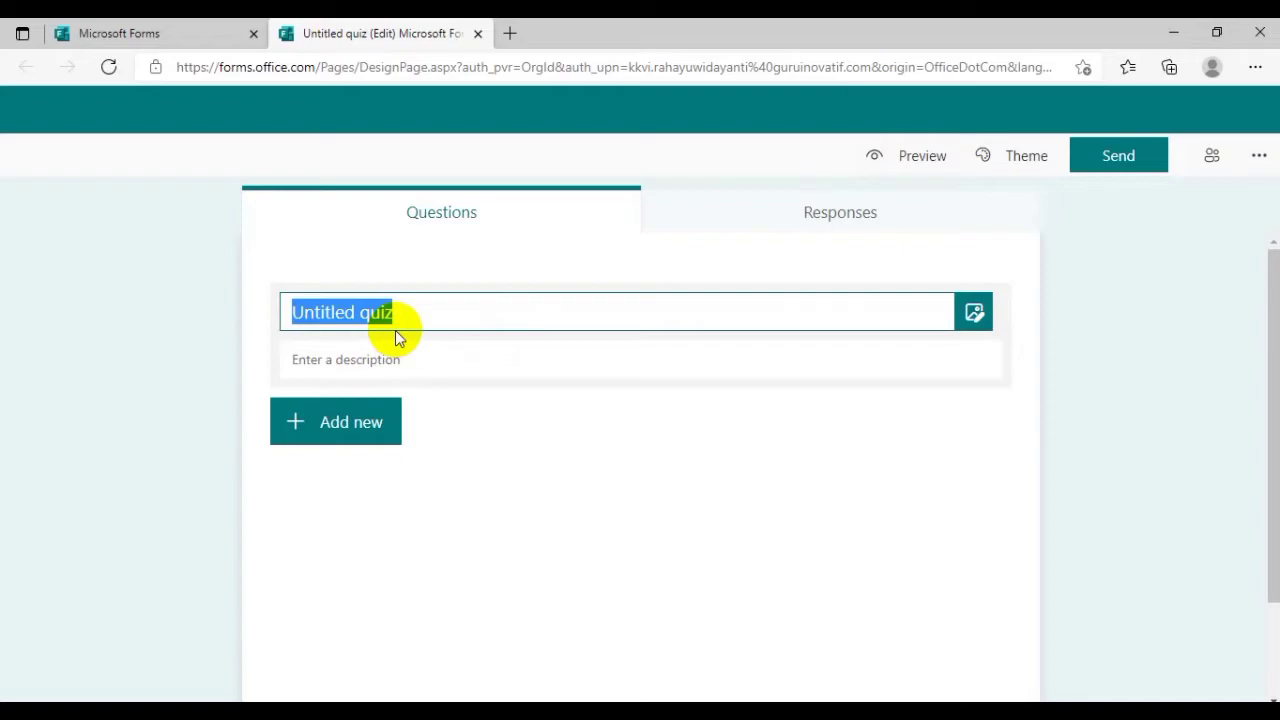
{"action": "key", "text": "BackSpace"}
{"action": "type", "text": "Quiz IP"}
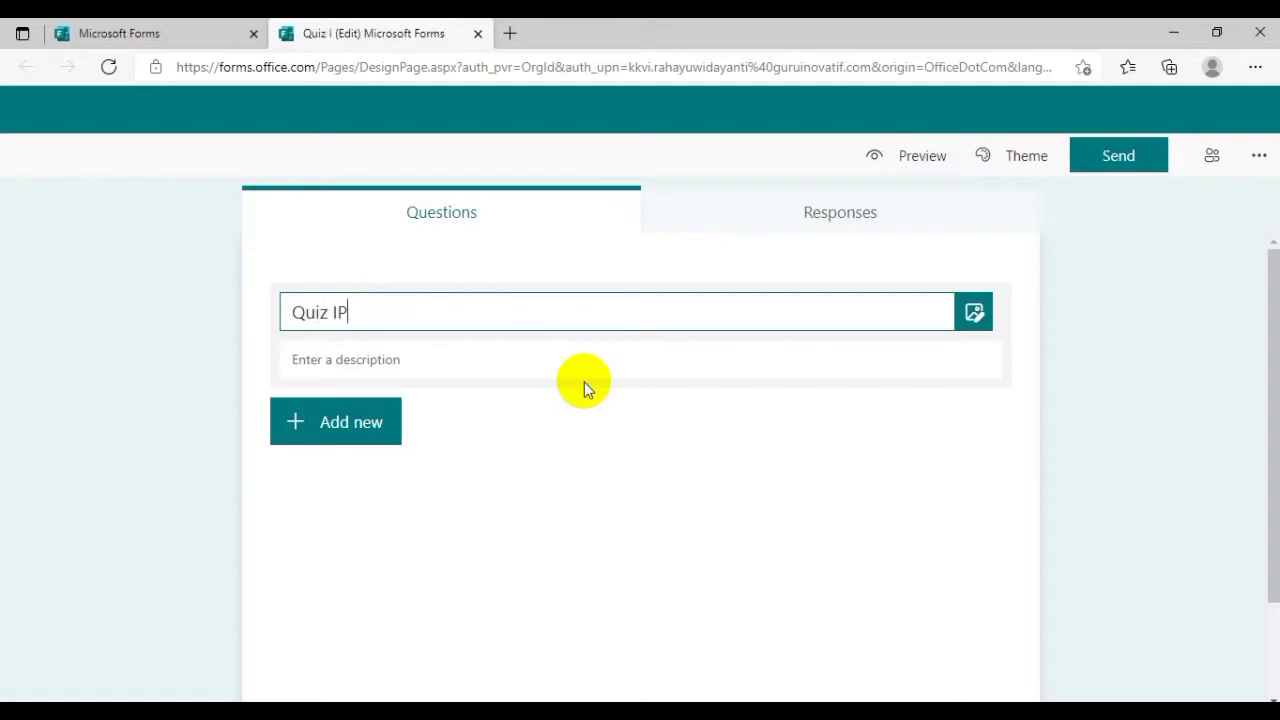
{"action": "type", "text": "A Kelas IX Listrik Dinamis"}
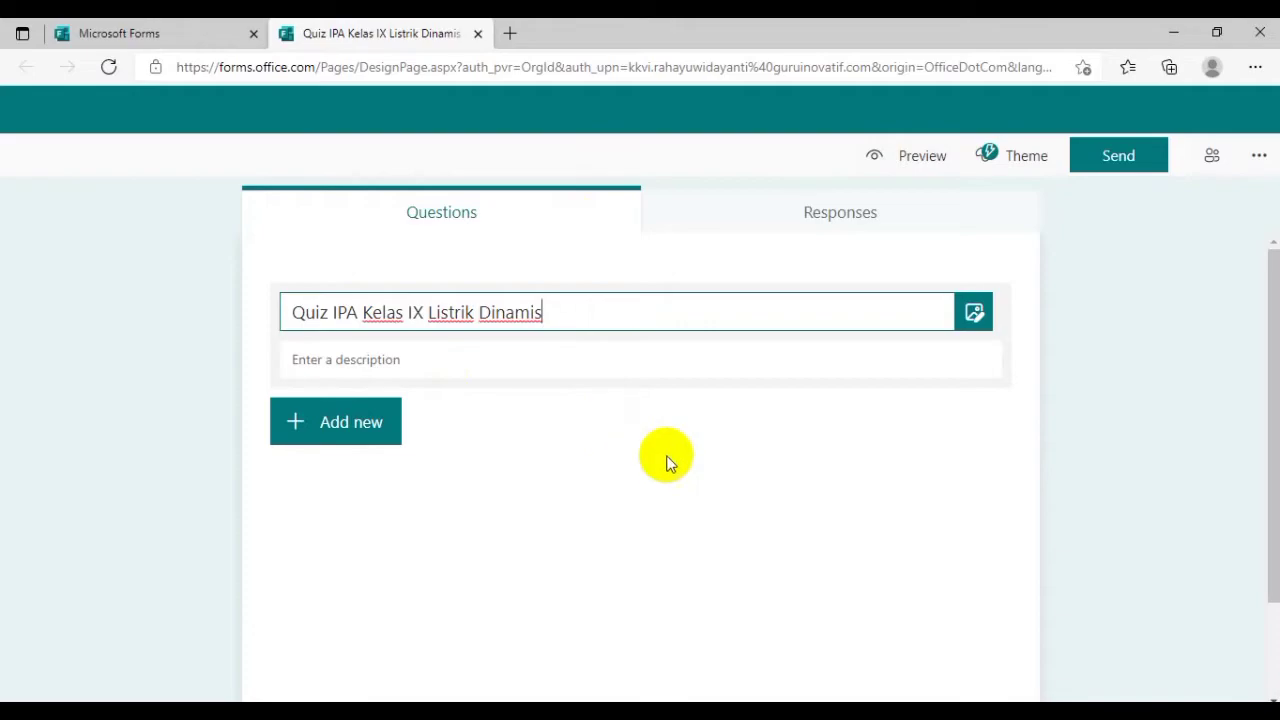
{"action": "left_click", "coordinate": [696, 468]}
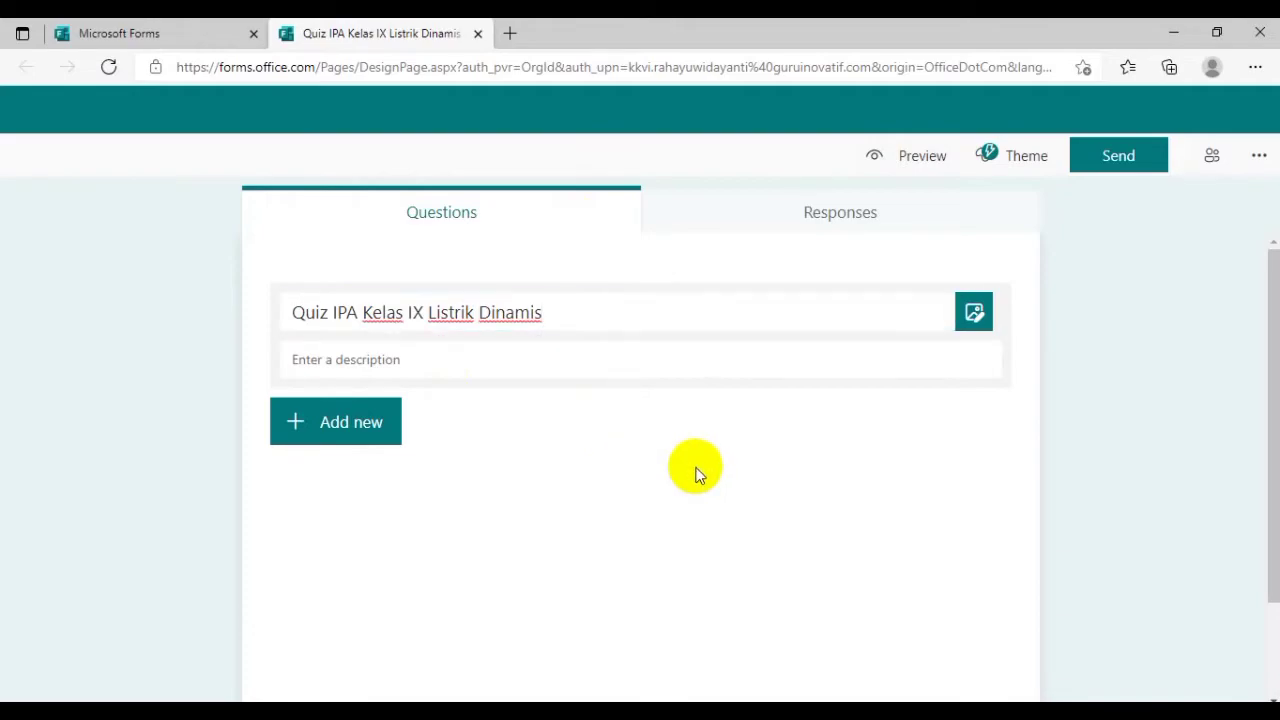
- Add a choice question to the quiz, using the text of question 1 copied from the Word document Soal Quiz
{"action": "left_click", "coordinate": [349, 440]}
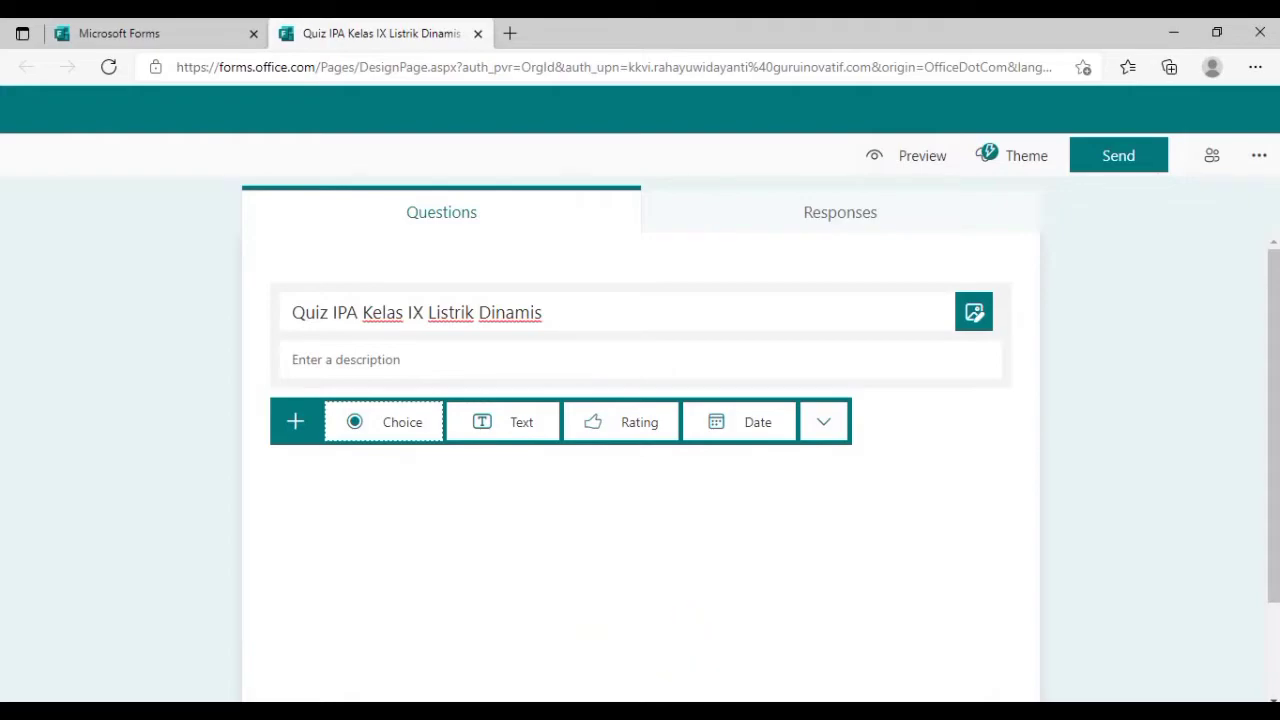
{"action": "mouse_move", "coordinate": [666, 712]}
{"action": "left_click", "coordinate": [532, 650]}
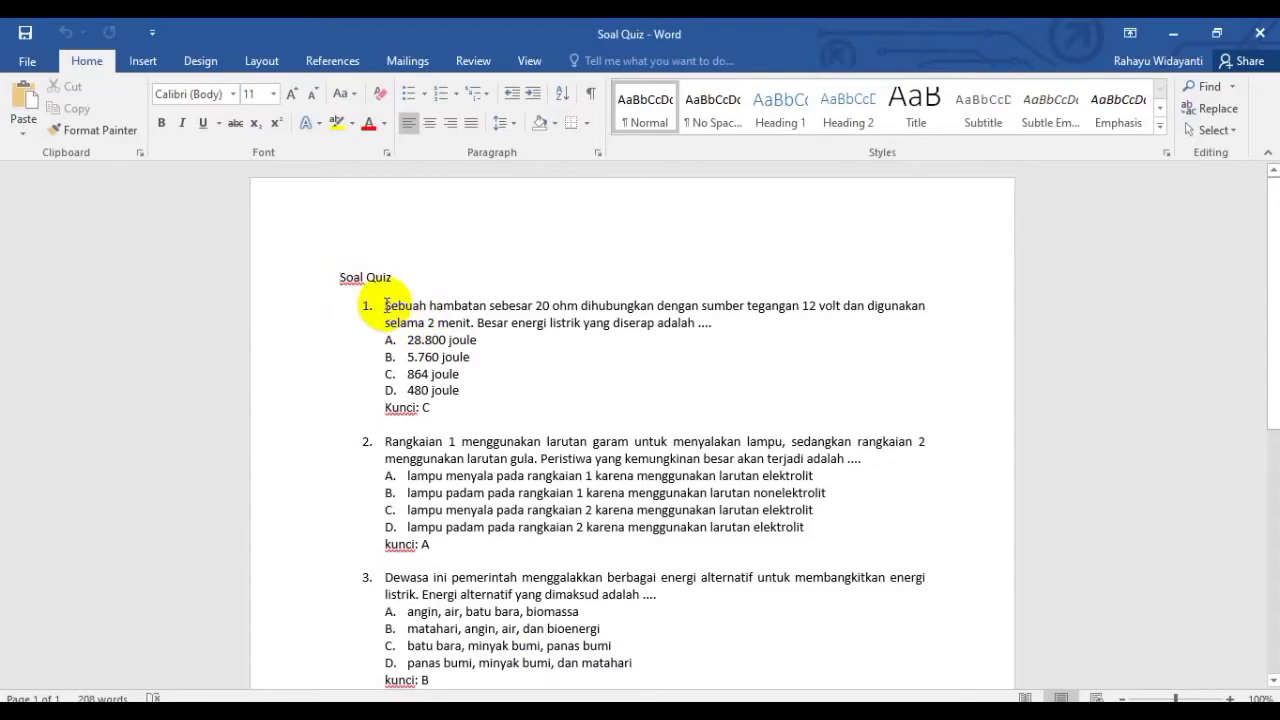
{"action": "left_click_drag", "start_coordinate": [385, 305], "coordinate": [706, 326]}
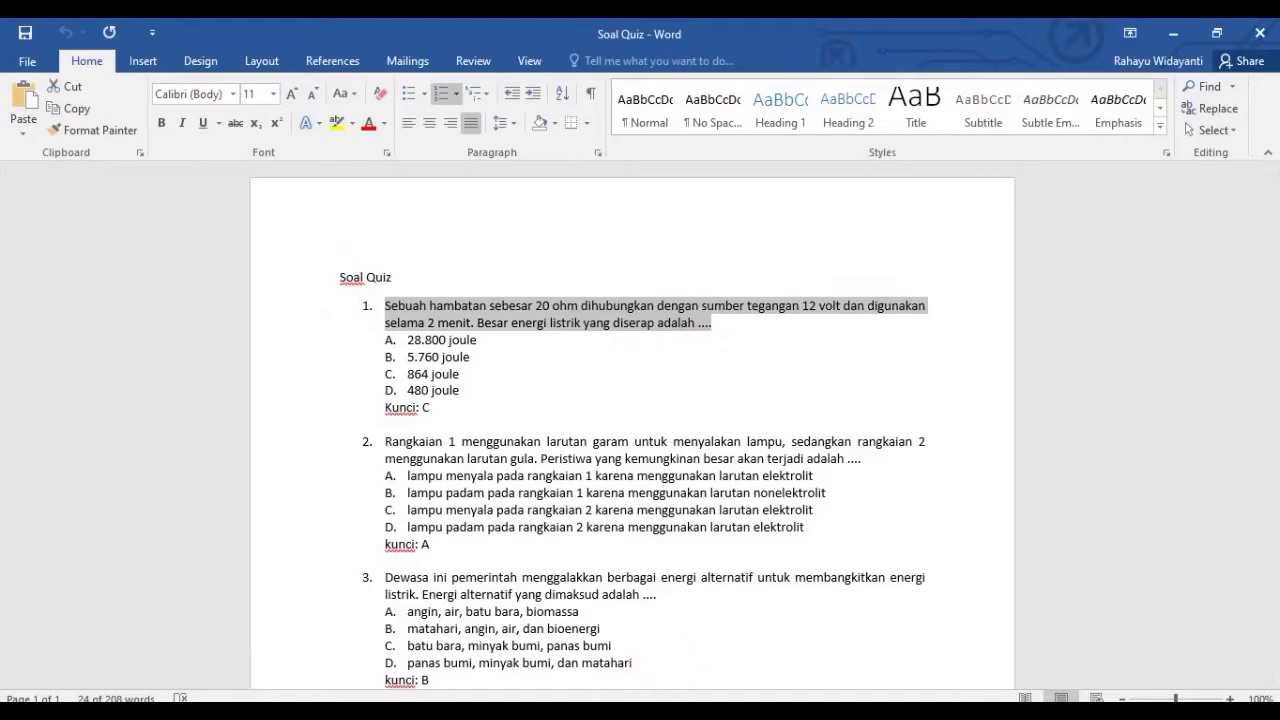
{"action": "key", "text": "alt+Tab"}
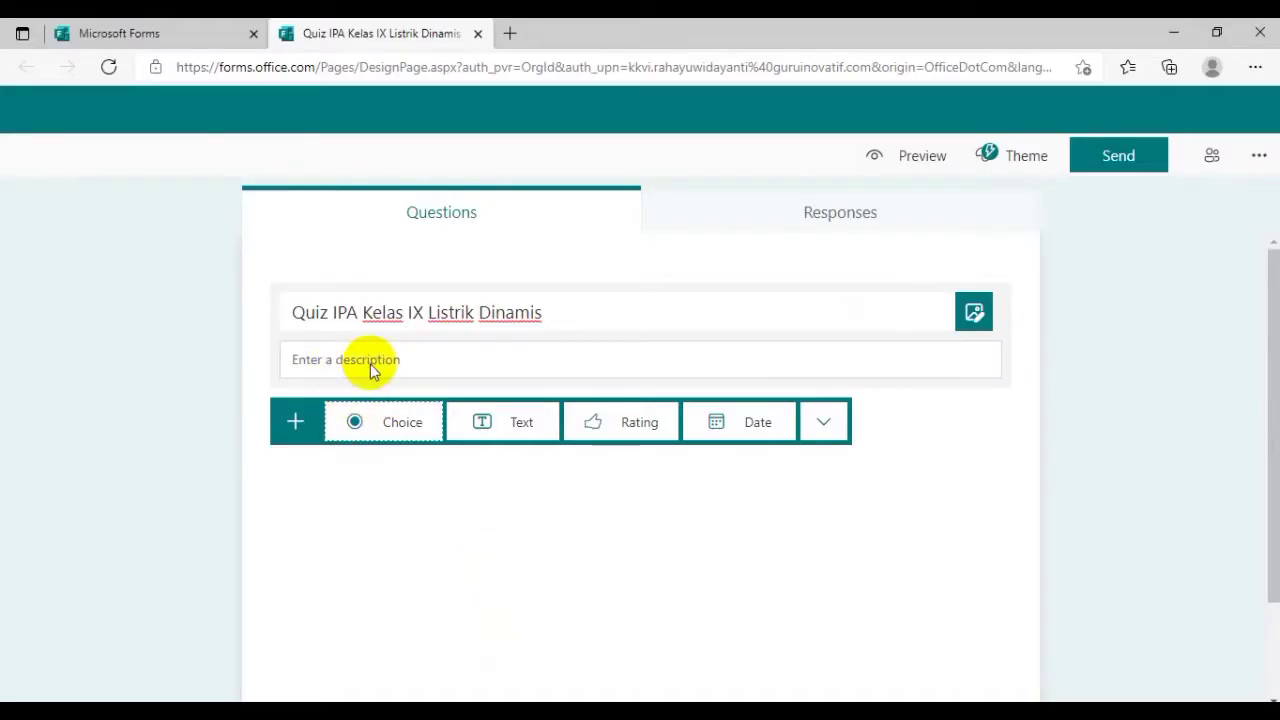
{"action": "left_click", "coordinate": [390, 428]}
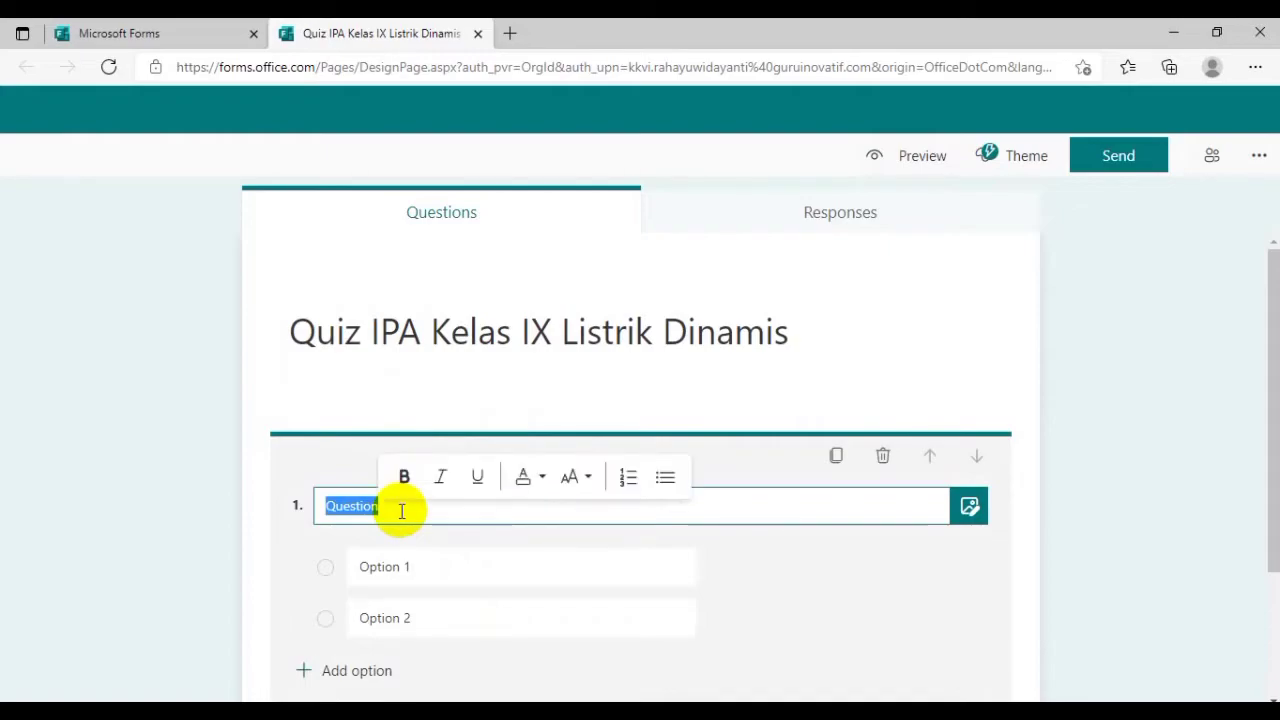
{"action": "type", "text": "Sebuahhambatan sebesar 20 ohm dihubungkan dengan sumber tegangan 12 volt dandigunakan selama 2 menit. Besar energi listrik yang diserap adalah ..."}
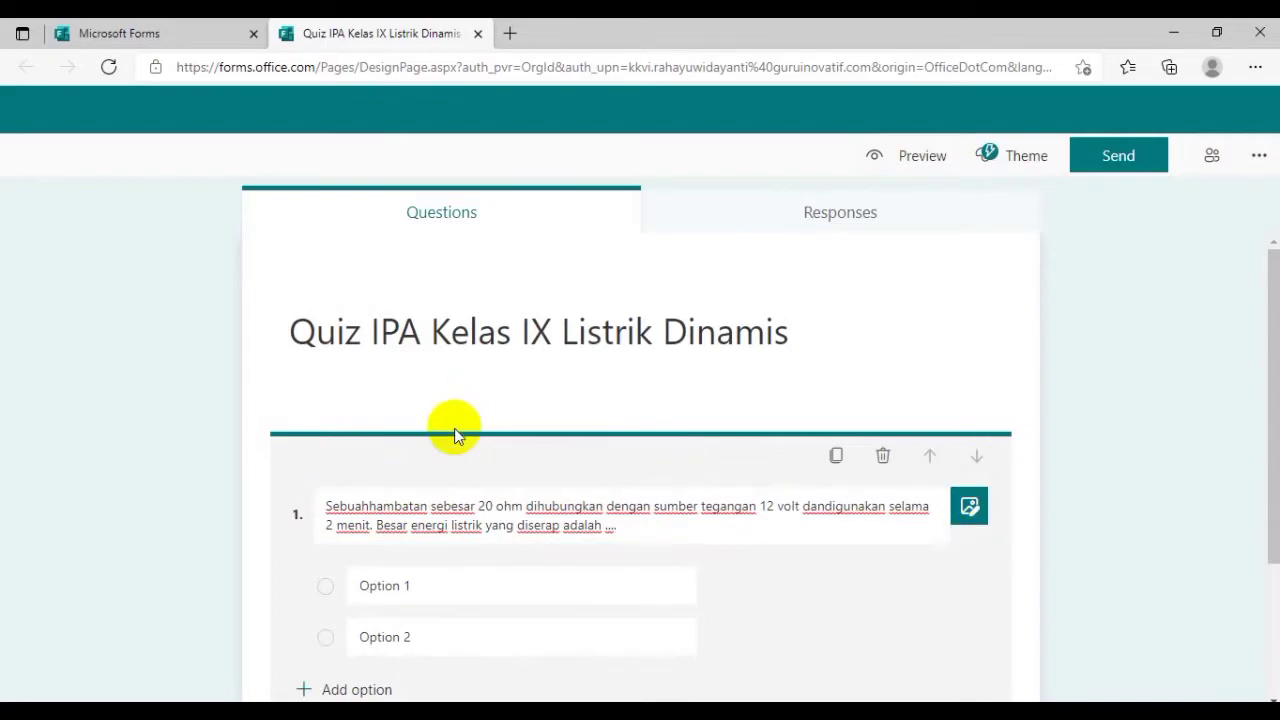
- Copy answer A of question 1 from Word into the first option in Forms, leaving only "28.800 joule" without the letter
{"action": "left_click", "coordinate": [382, 586]}
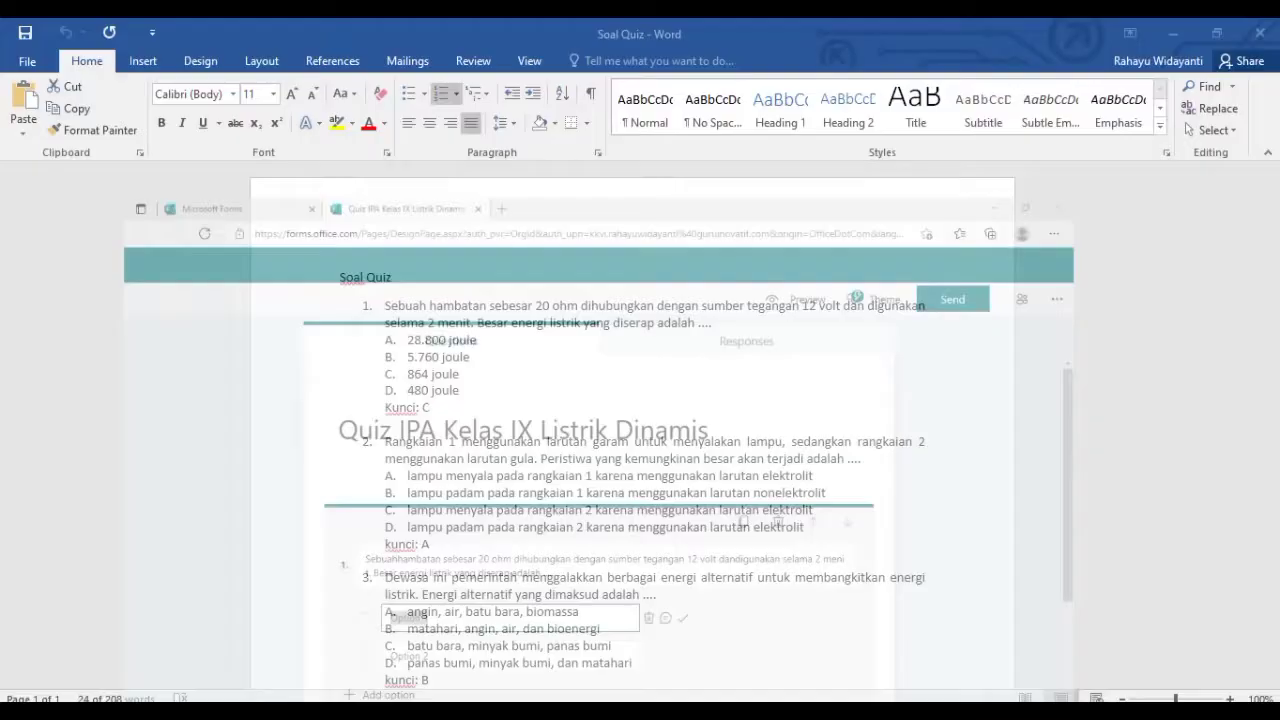
{"action": "left_click_drag", "start_coordinate": [484, 340], "coordinate": [410, 350]}
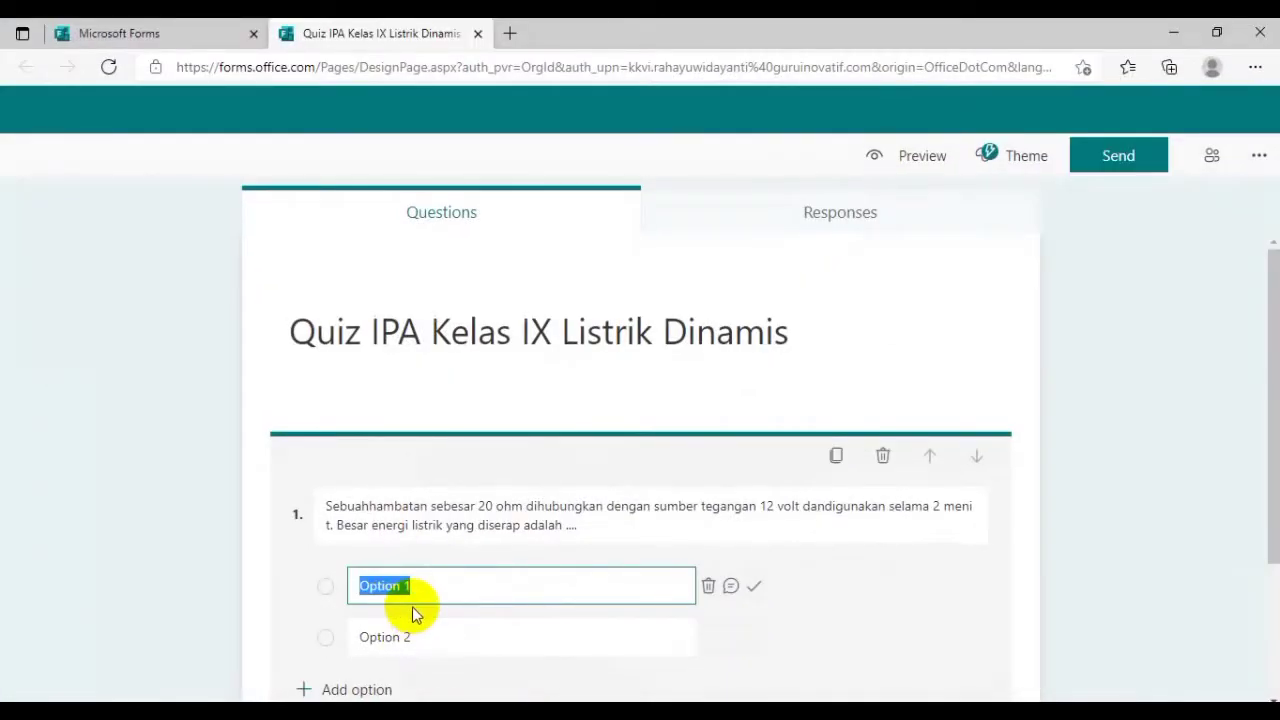
{"action": "type", "text": "A. 28.800 joule"}
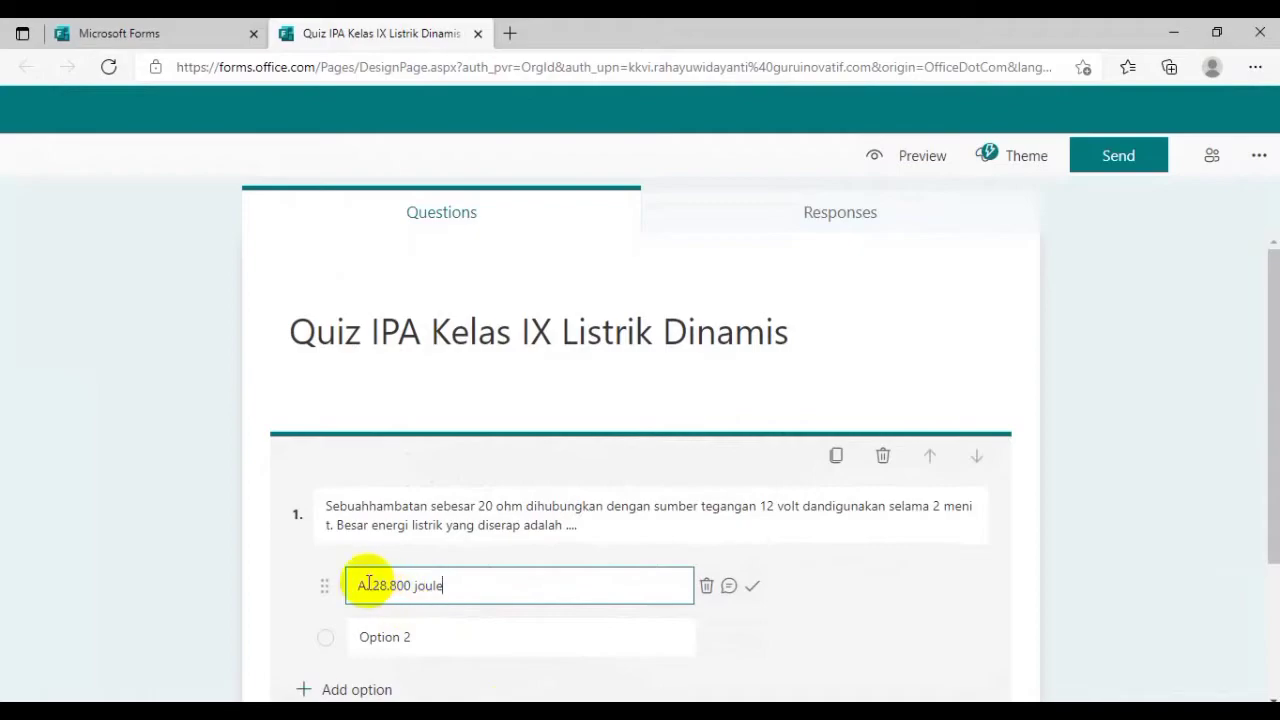
{"action": "left_click", "coordinate": [371, 585]}
{"action": "key", "text": "BackSpace"}
{"action": "key", "text": "BackSpace"}
{"action": "key", "text": "BackSpace"}
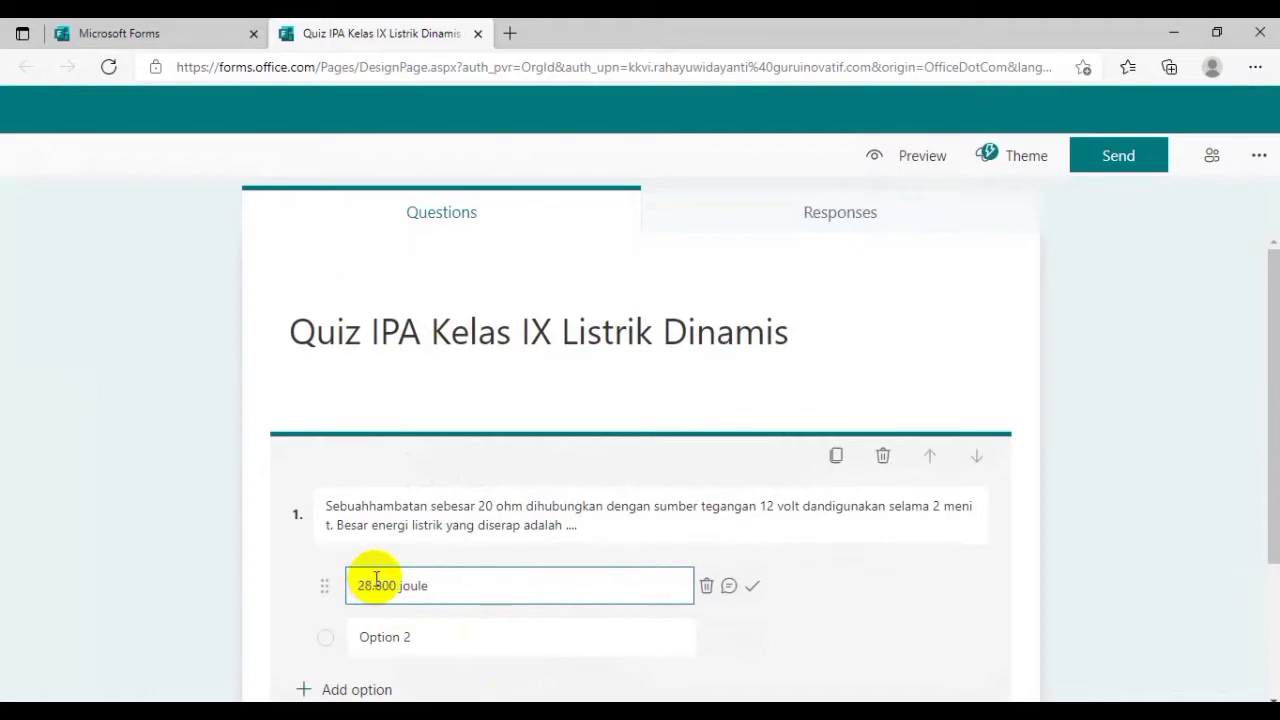
- Fill the second option with answer B copied from Word and remove its letter prefix, leaving "5.760 joule"
{"action": "left_click", "coordinate": [380, 637]}
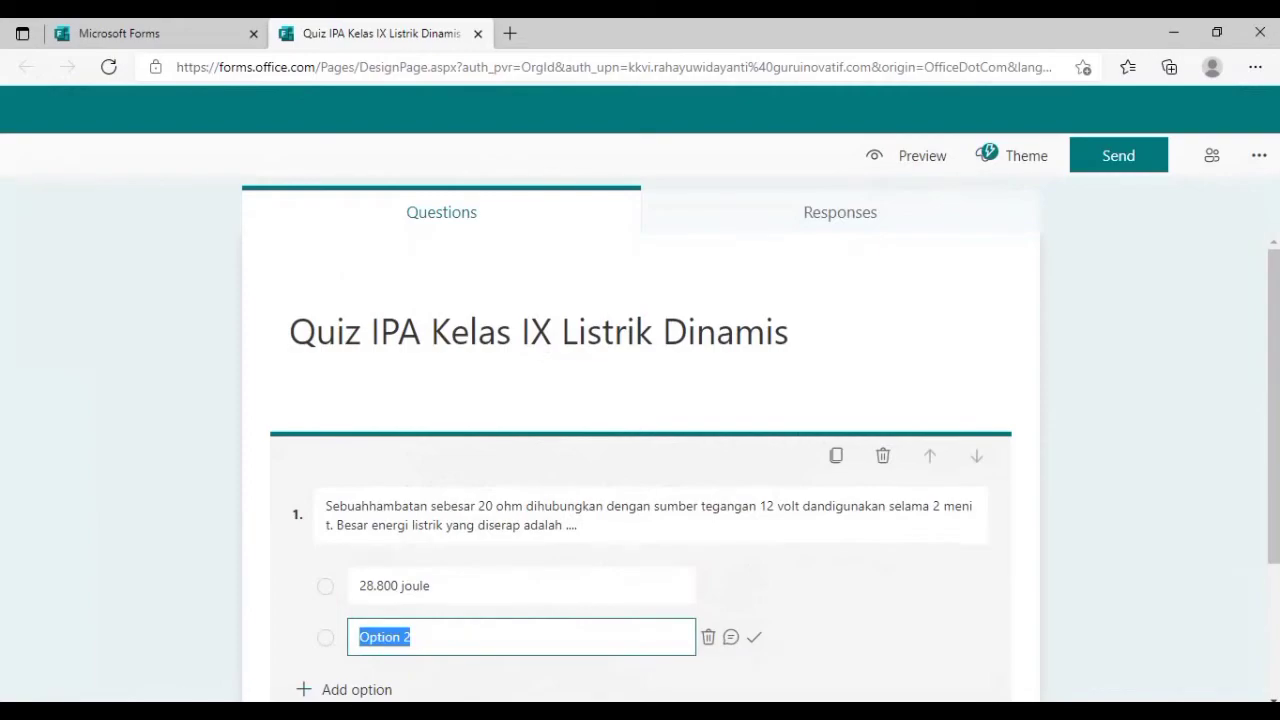
{"action": "left_click", "coordinate": [562, 672]}
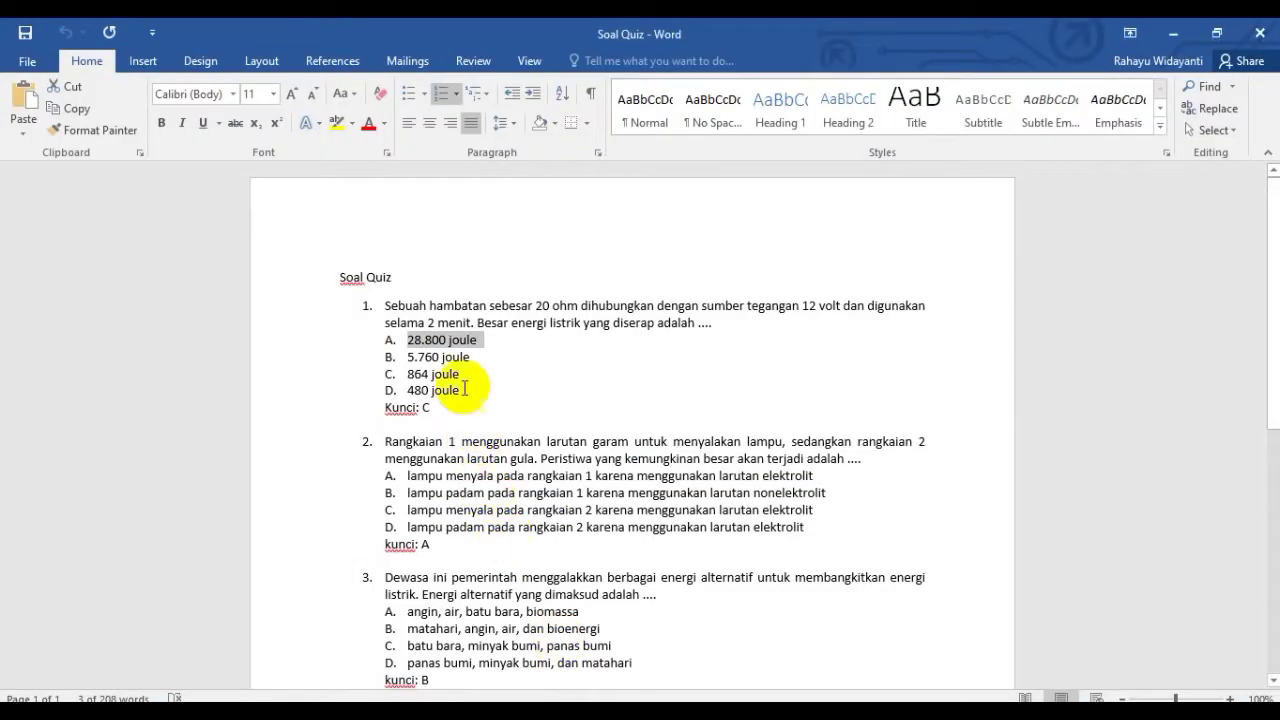
{"action": "left_click_drag", "start_coordinate": [477, 357], "coordinate": [409, 358]}
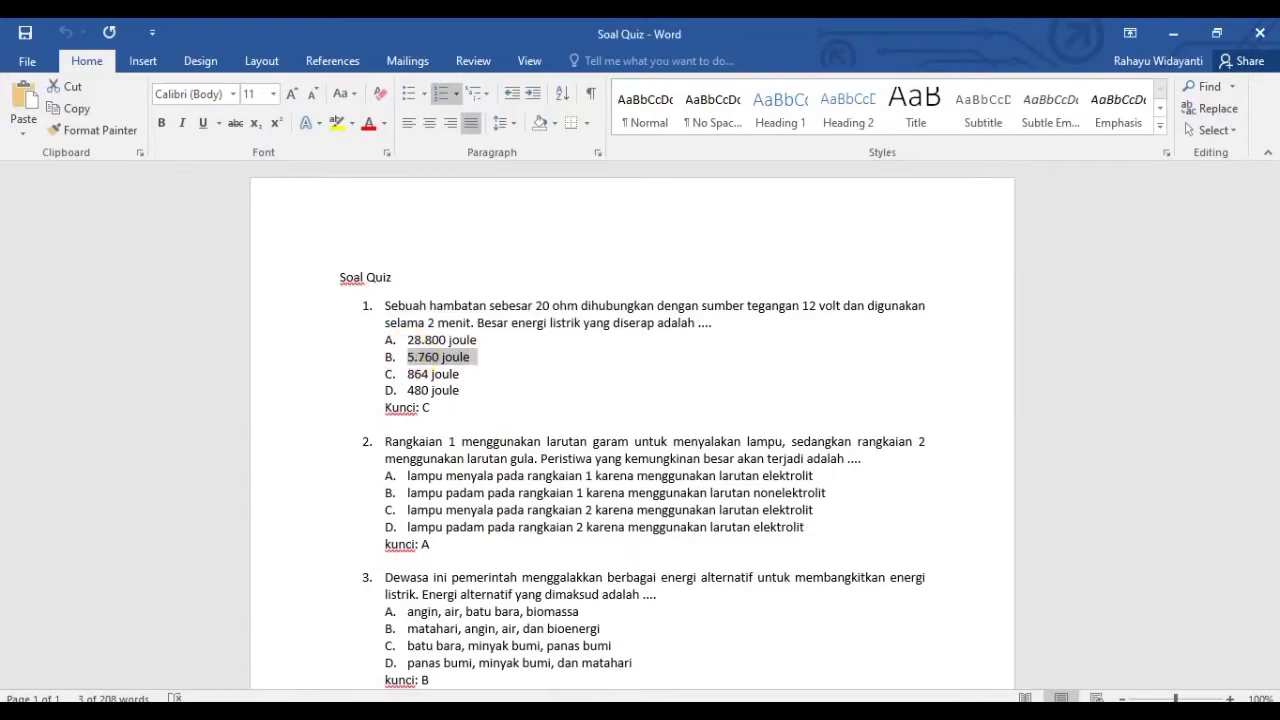
{"action": "key", "text": "alt+Tab"}
{"action": "left_click", "coordinate": [410, 640]}
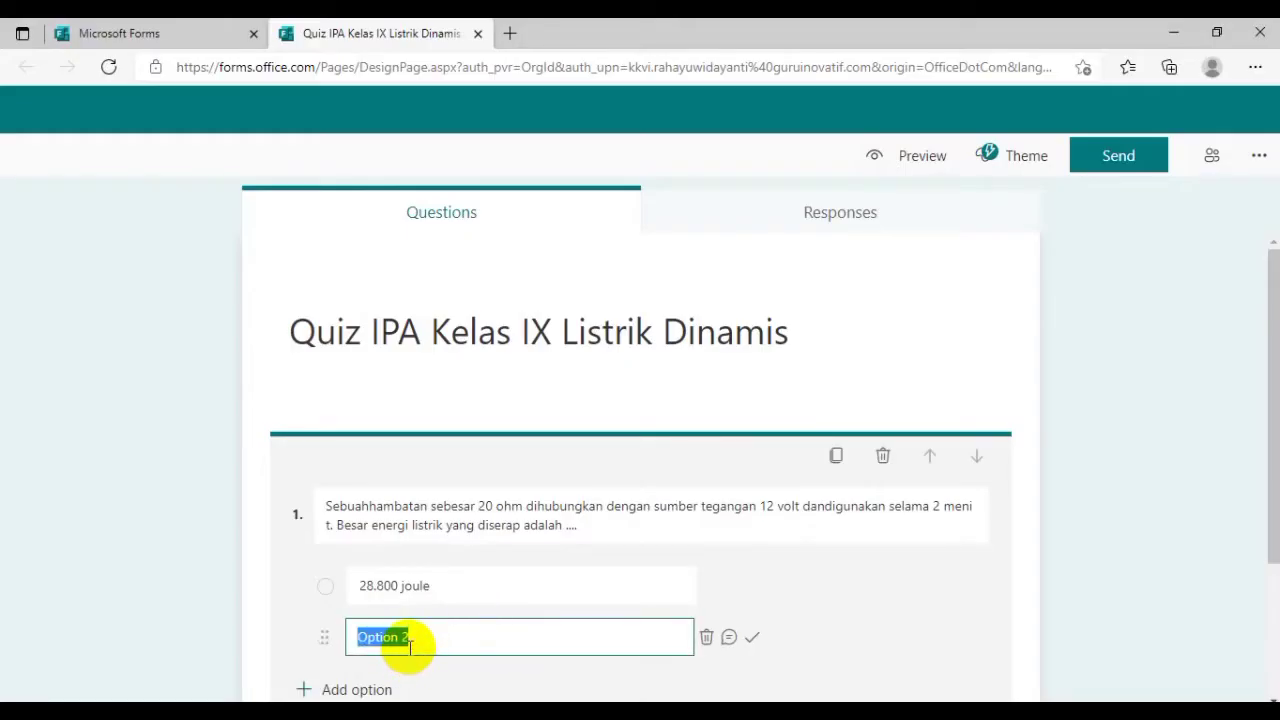
{"action": "type", "text": "B. 5.760 joule"}
{"action": "left_click", "coordinate": [373, 637]}
{"action": "key", "text": "BackSpace"}
{"action": "key", "text": "BackSpace"}
{"action": "key", "text": "BackSpace"}
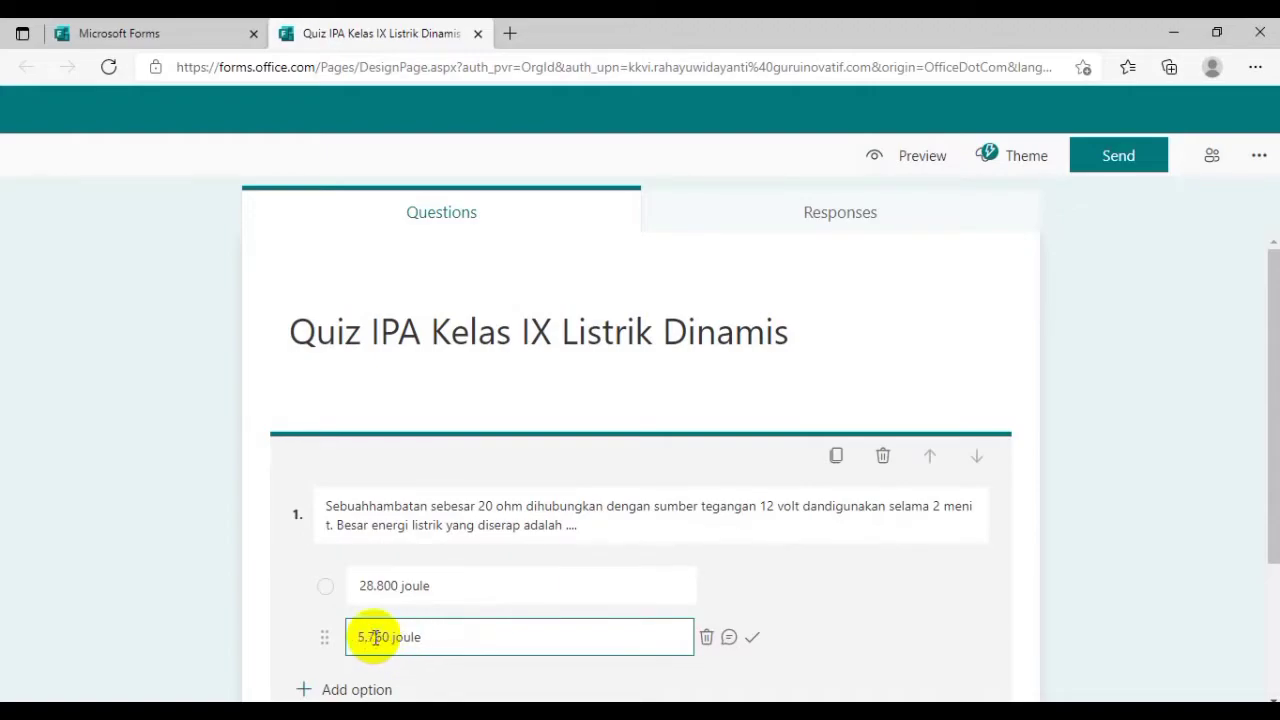
- Copy answer C from Word into a newly added third option in Forms and strip its letter, leaving "864 joule"
{"action": "key", "text": "alt+Tab"}
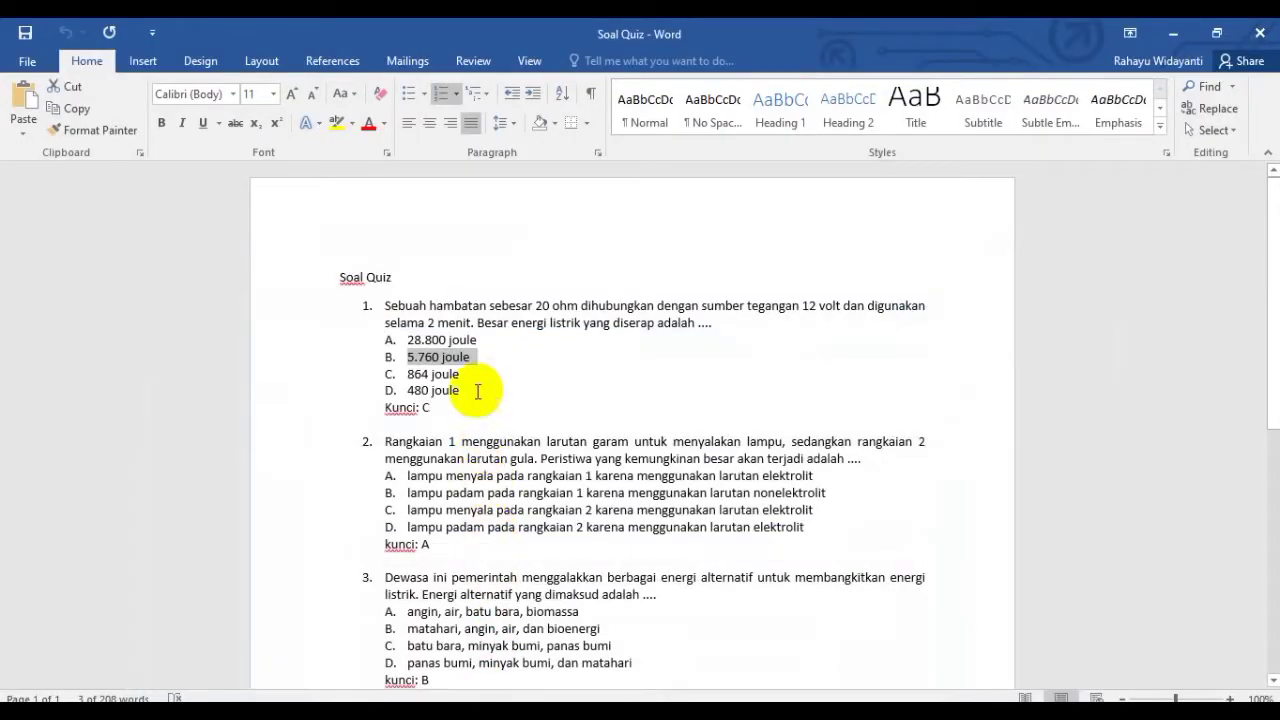
{"action": "left_click_drag", "start_coordinate": [460, 374], "coordinate": [412, 374]}
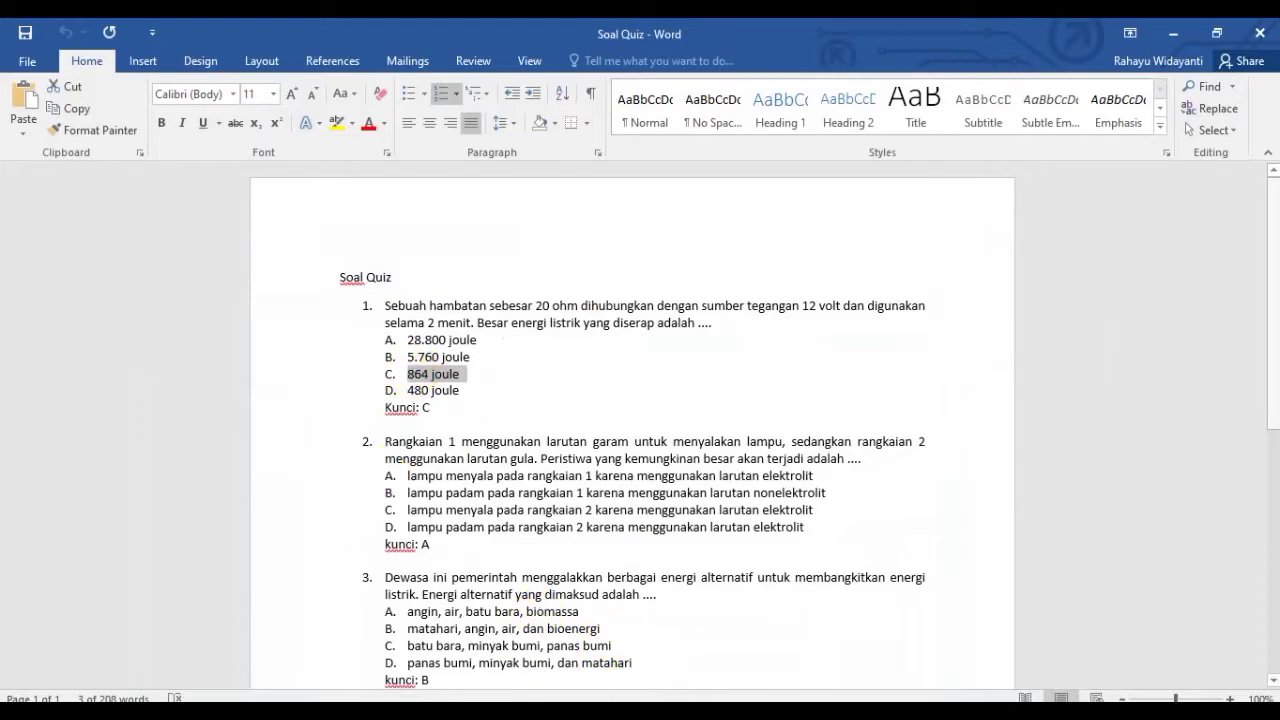
{"action": "key", "text": "alt+Tab"}
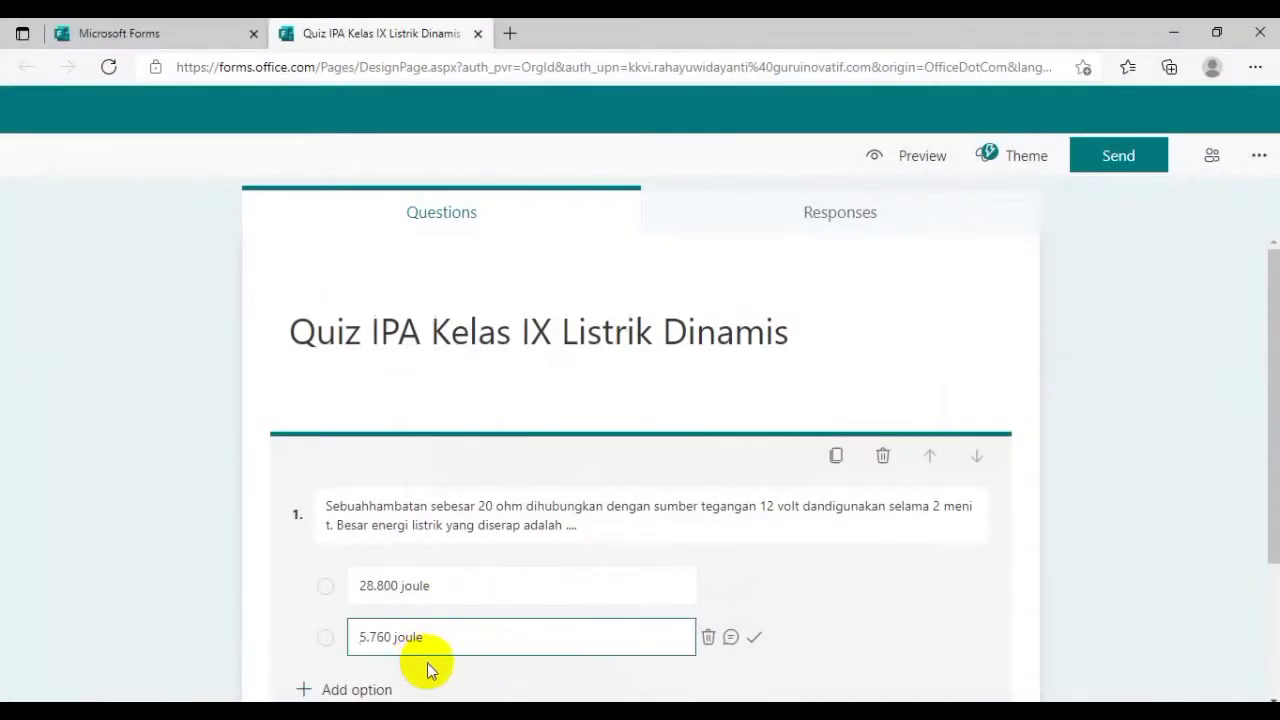
{"action": "scroll", "coordinate": [373, 579], "scroll_direction": "down", "scroll_amount": 2}
{"action": "left_click", "coordinate": [355, 550]}
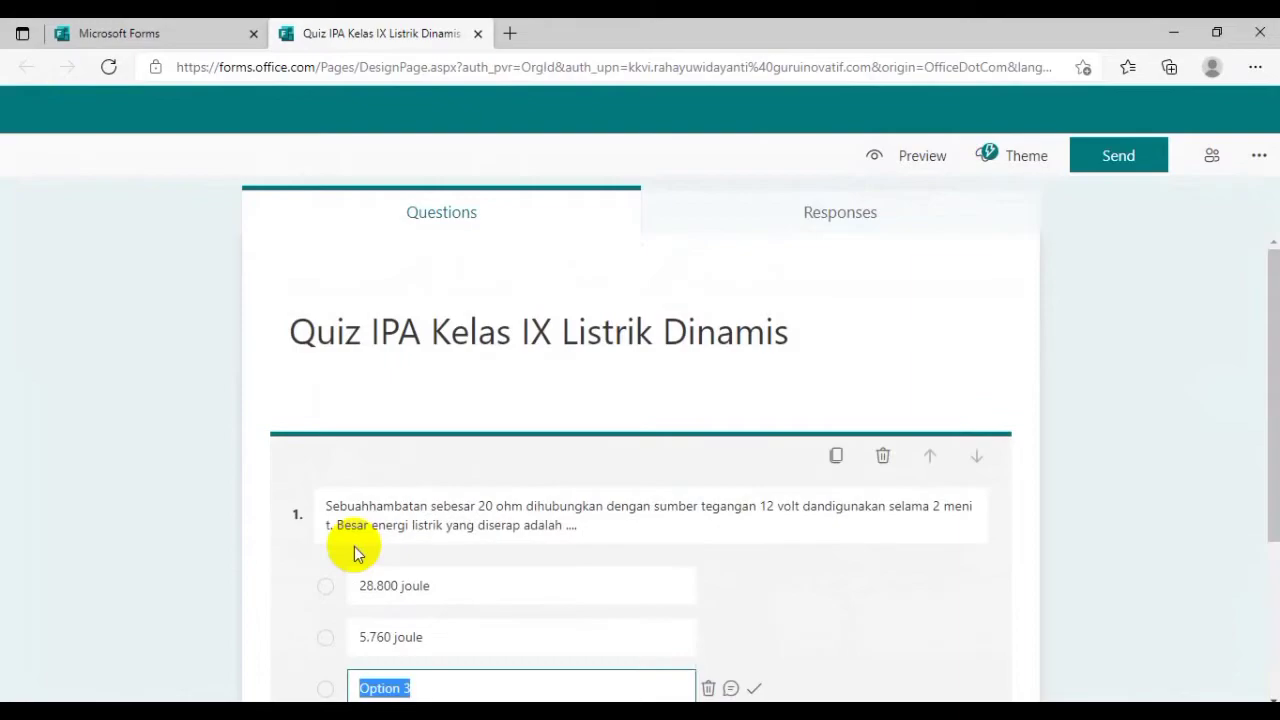
{"action": "type", "text": "C. 864 joule"}
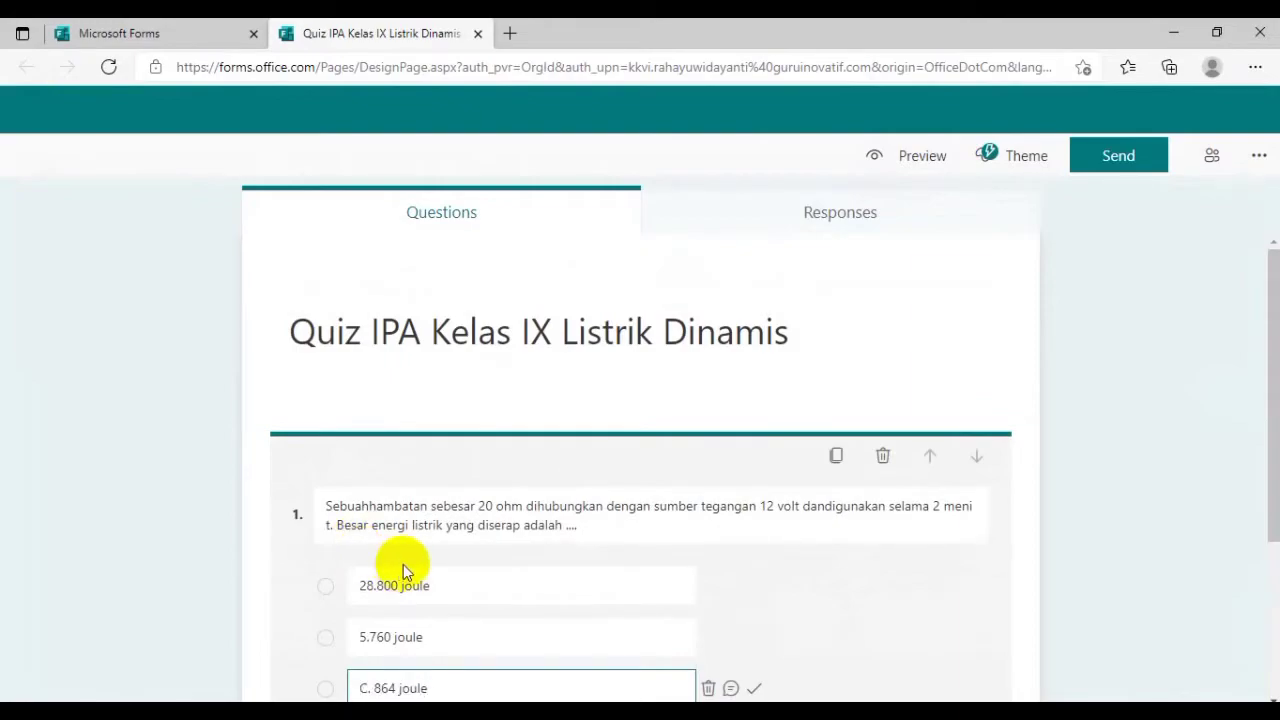
{"action": "scroll", "coordinate": [390, 540], "scroll_direction": "down", "scroll_amount": 2}
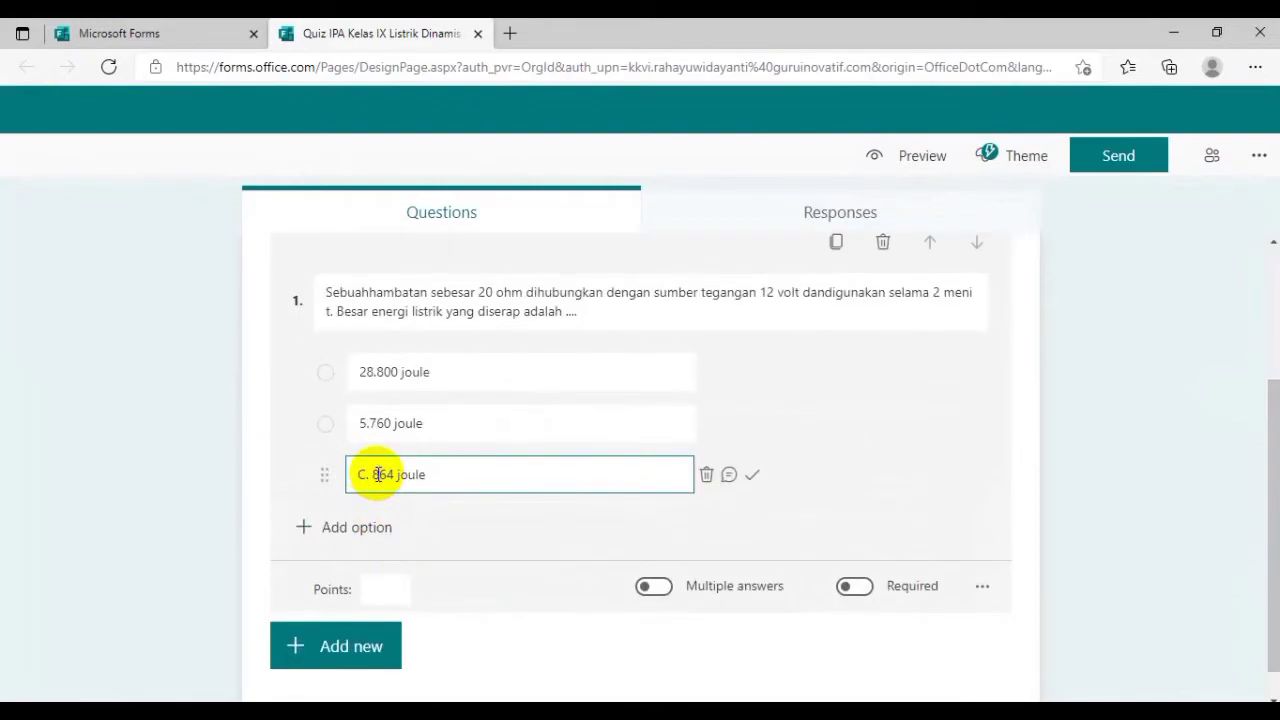
{"action": "key", "text": "BackSpace"}
{"action": "key", "text": "BackSpace"}
{"action": "key", "text": "BackSpace"}
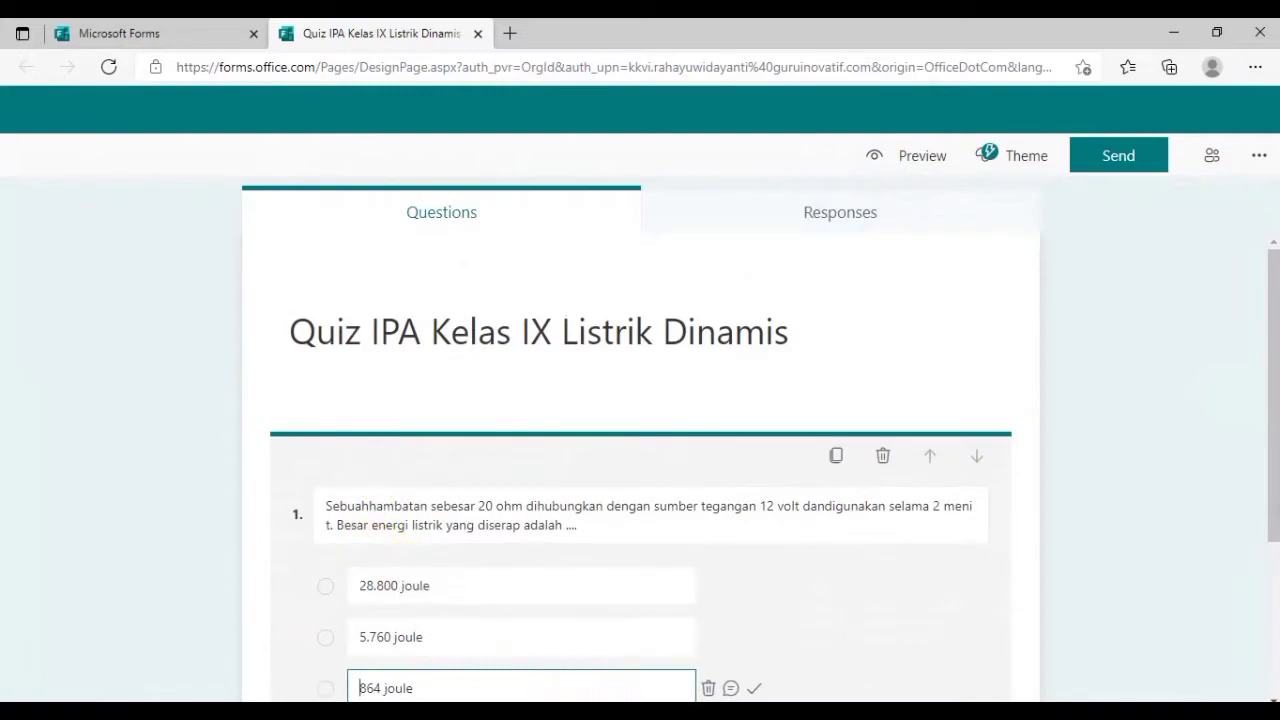
- Add a fourth option with answer D copied from Word, reduce it to "480 joule", and close the question editor
{"action": "key", "text": "alt+Tab"}
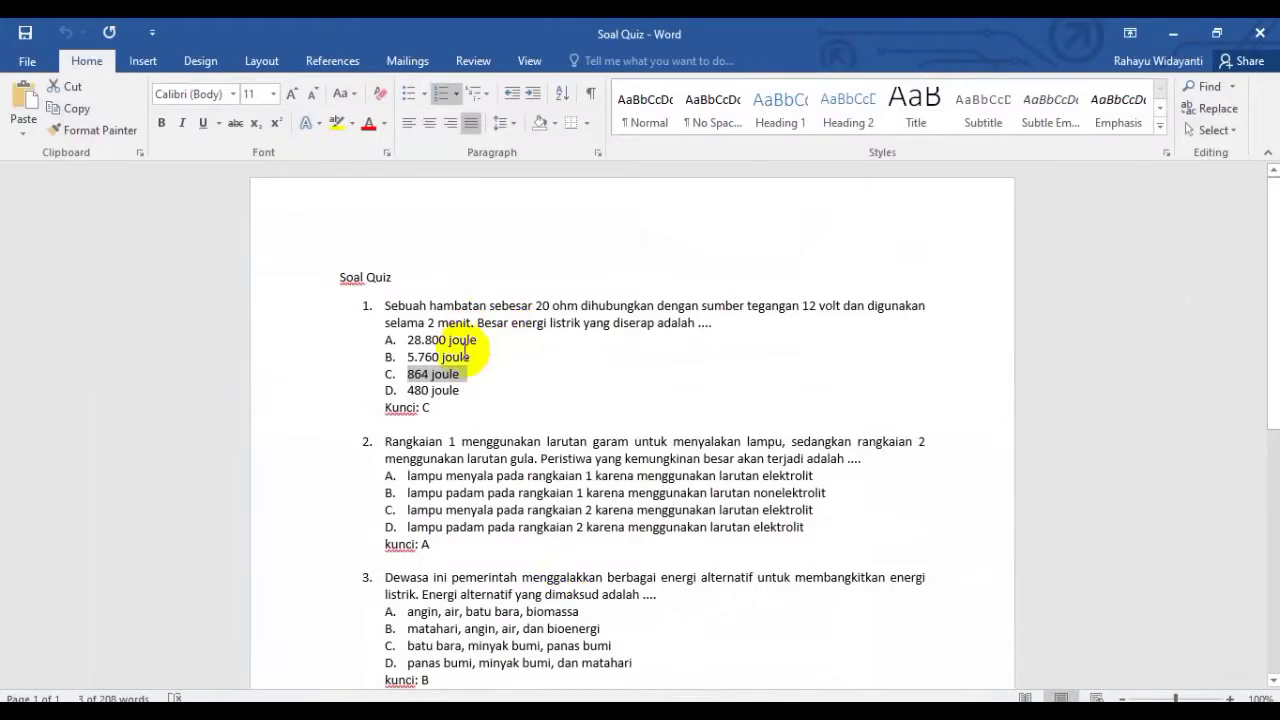
{"action": "left_click_drag", "start_coordinate": [461, 391], "coordinate": [406, 391]}
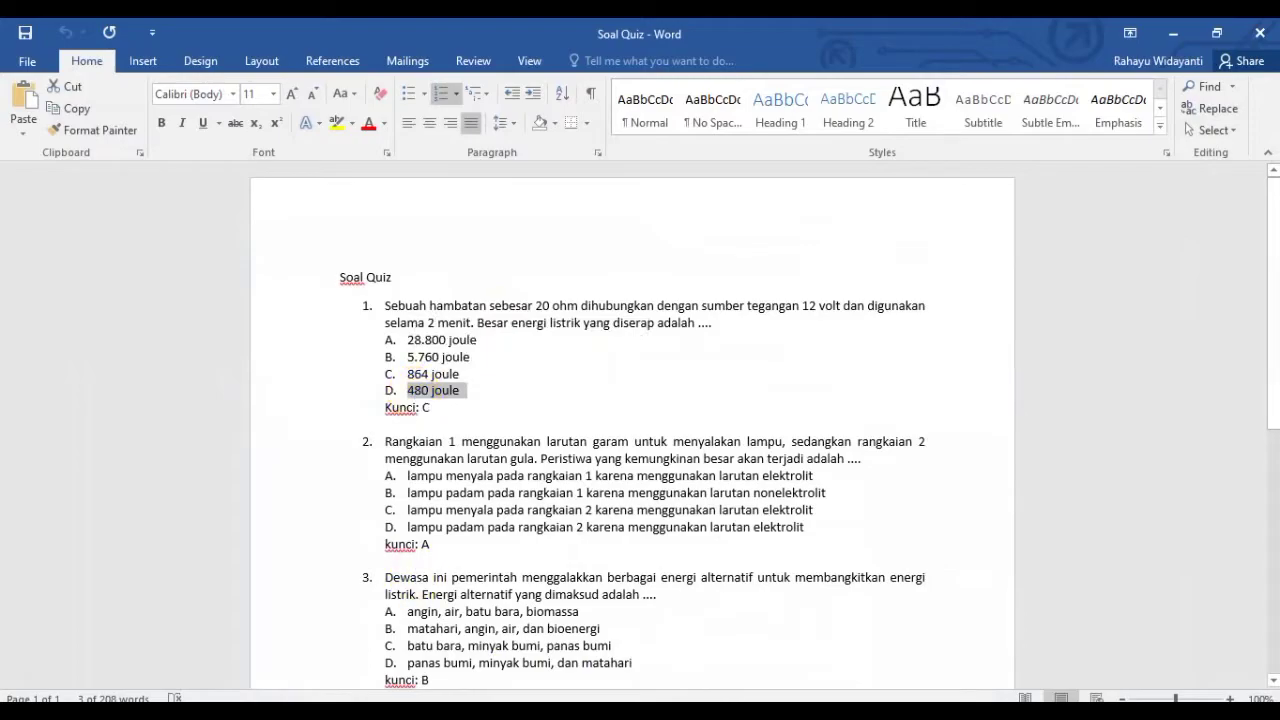
{"action": "key", "text": "alt+Tab"}
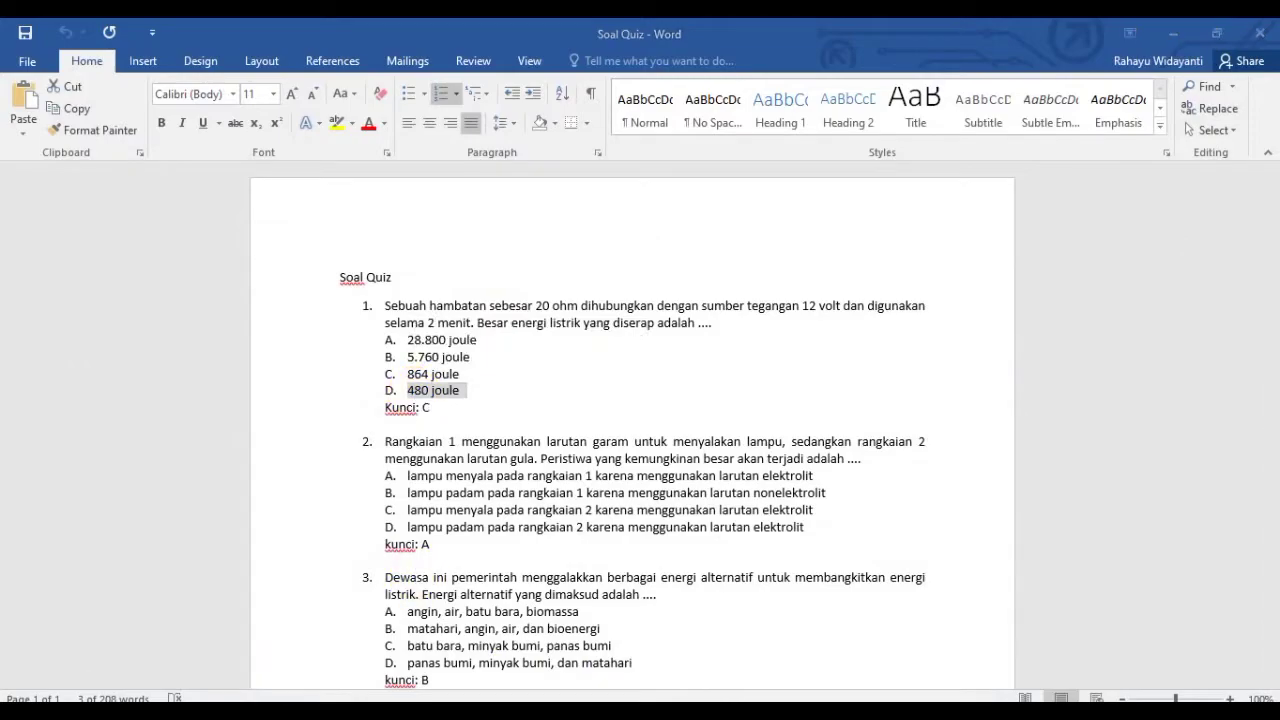
{"action": "scroll", "coordinate": [494, 614], "scroll_direction": "down", "scroll_amount": 3}
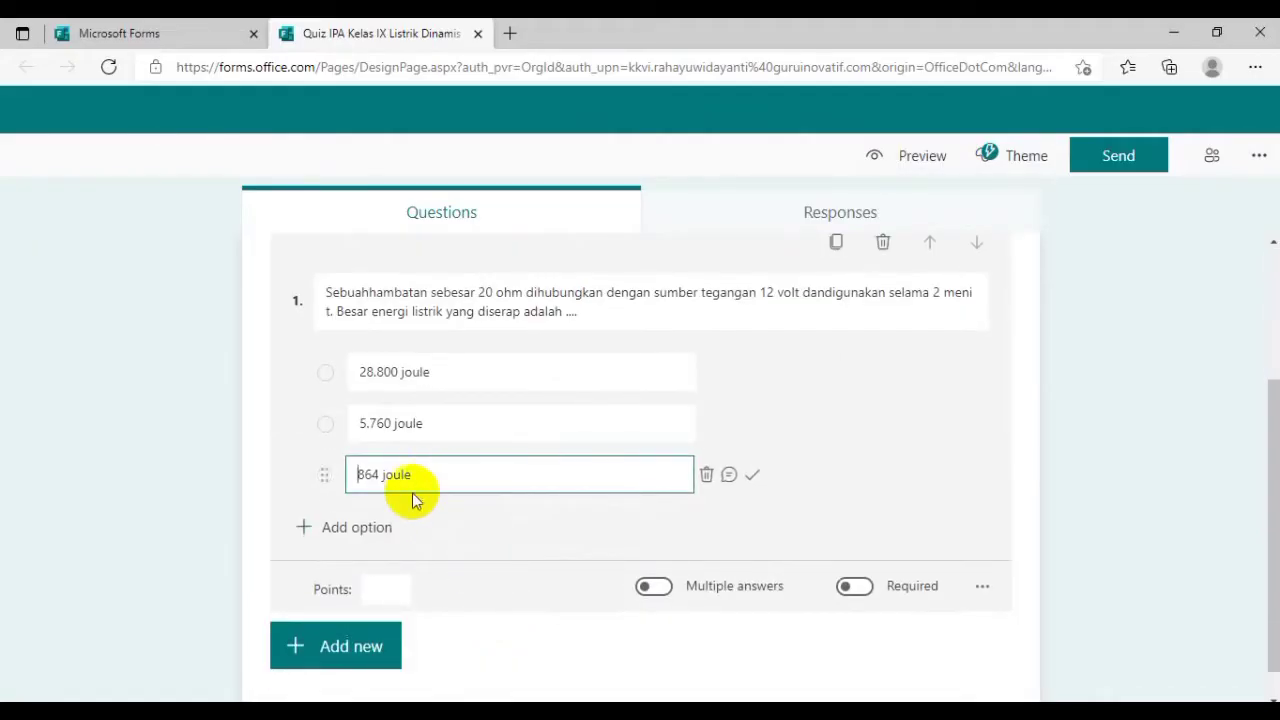
{"action": "scroll", "coordinate": [352, 528], "scroll_direction": "up", "scroll_amount": 2}
{"action": "scroll", "coordinate": [447, 605], "scroll_direction": "down", "scroll_amount": 3}
{"action": "scroll", "coordinate": [410, 515], "scroll_direction": "up", "scroll_amount": 3}
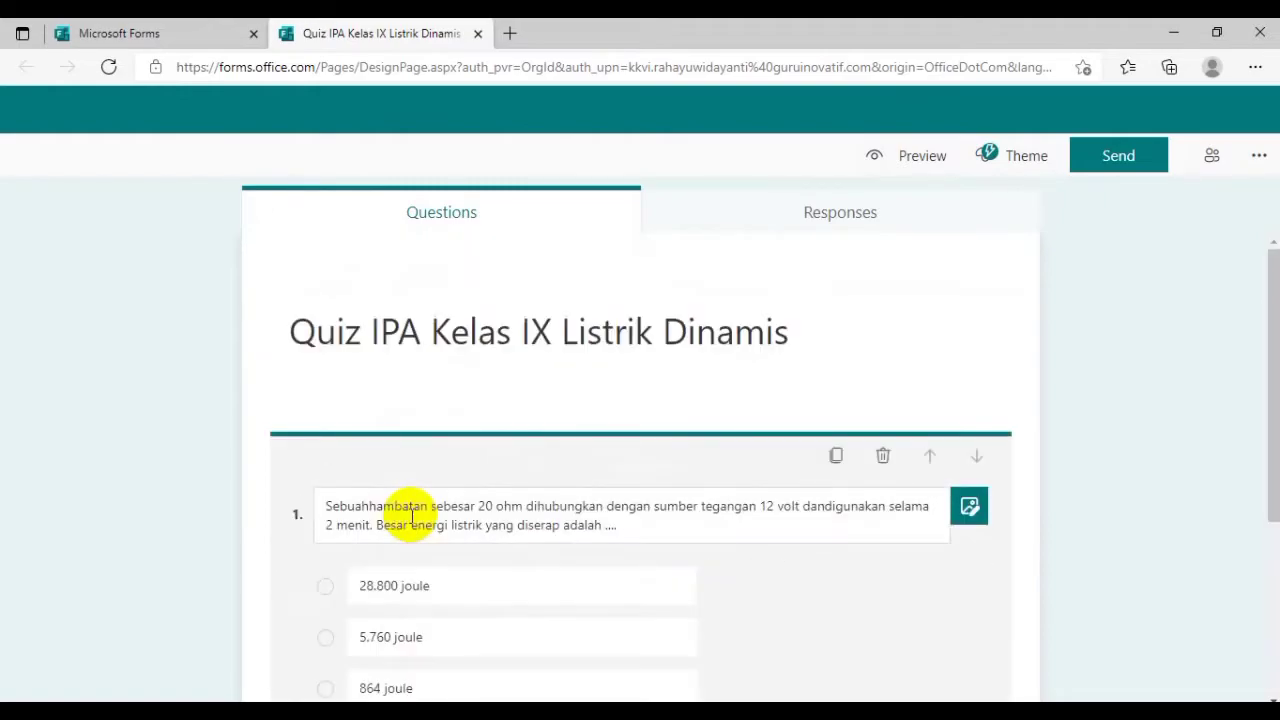
{"action": "scroll", "coordinate": [412, 515], "scroll_direction": "down", "scroll_amount": 3}
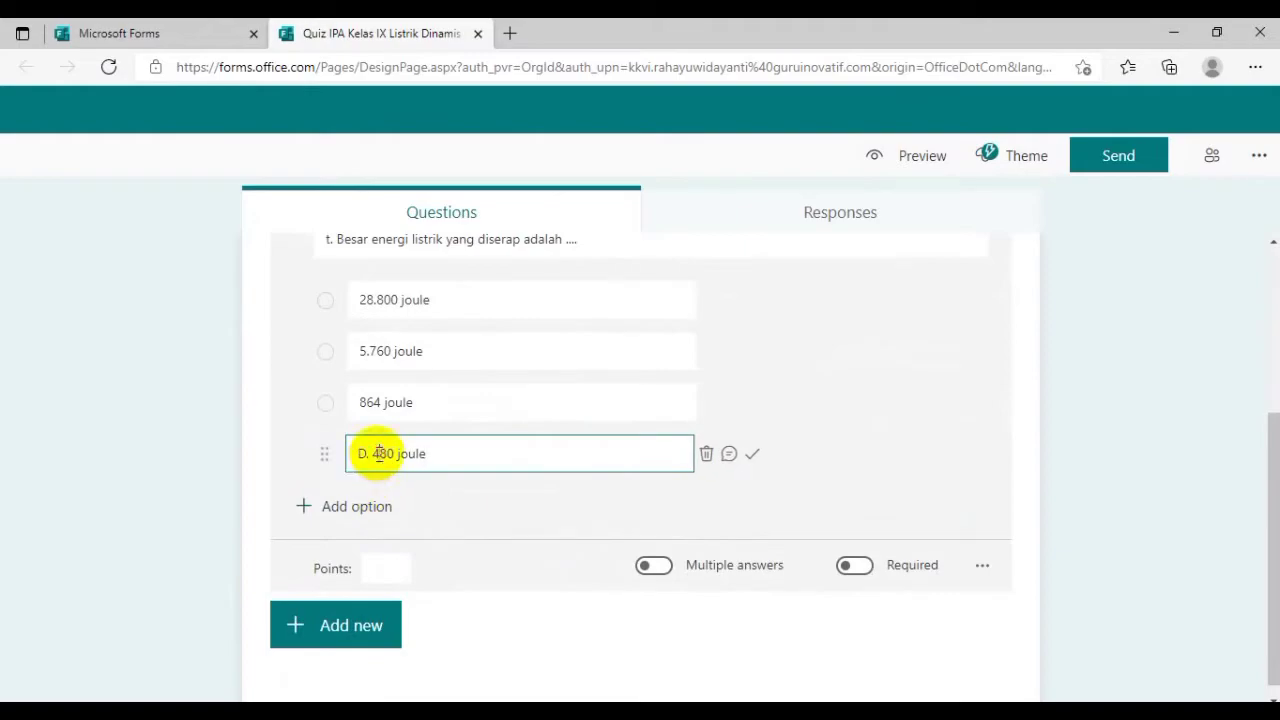
{"action": "scroll", "coordinate": [379, 455], "scroll_direction": "up", "scroll_amount": 3}
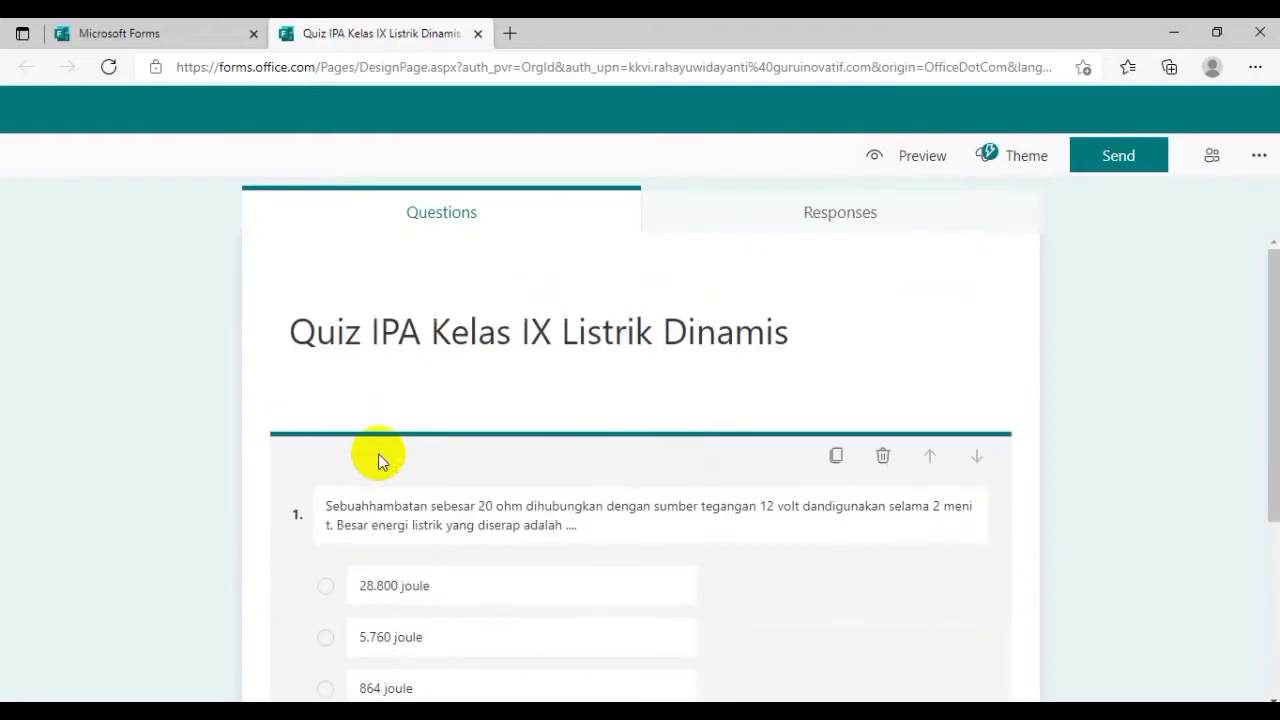
{"action": "scroll", "coordinate": [379, 461], "scroll_direction": "down", "scroll_amount": 3}
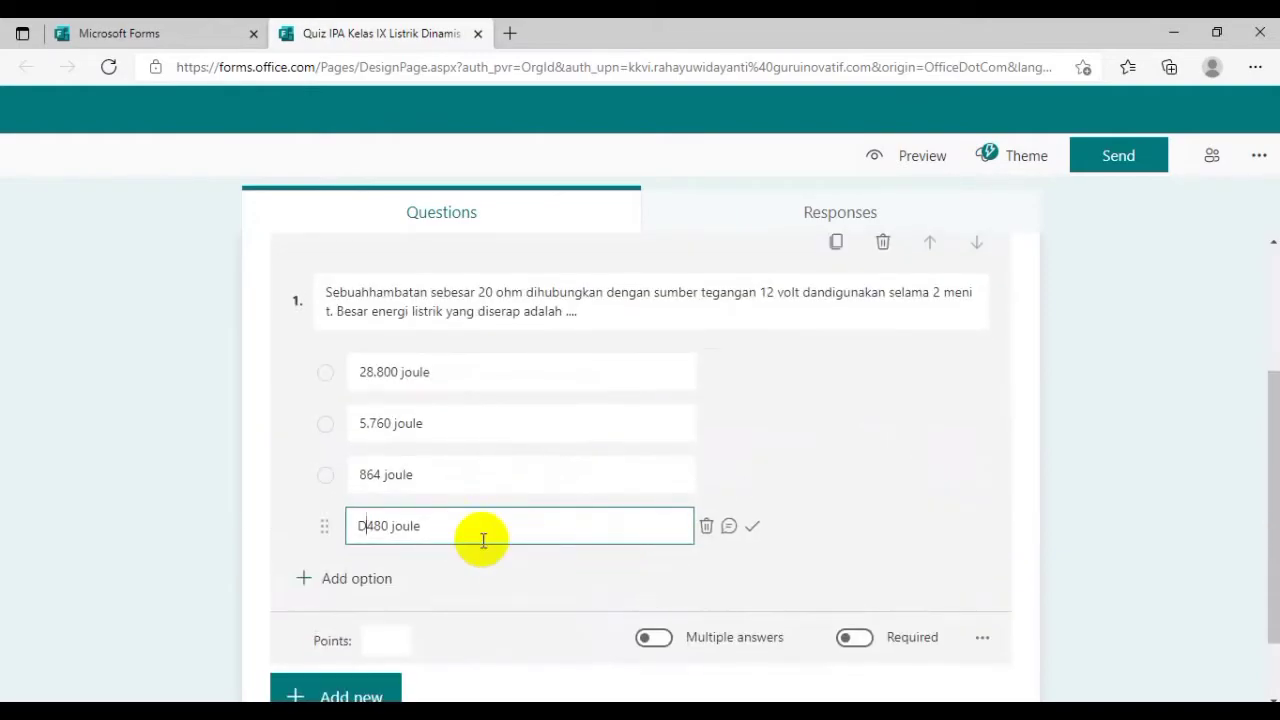
{"action": "key", "text": "BackSpace"}
{"action": "scroll", "coordinate": [471, 538], "scroll_direction": "up", "scroll_amount": 3}
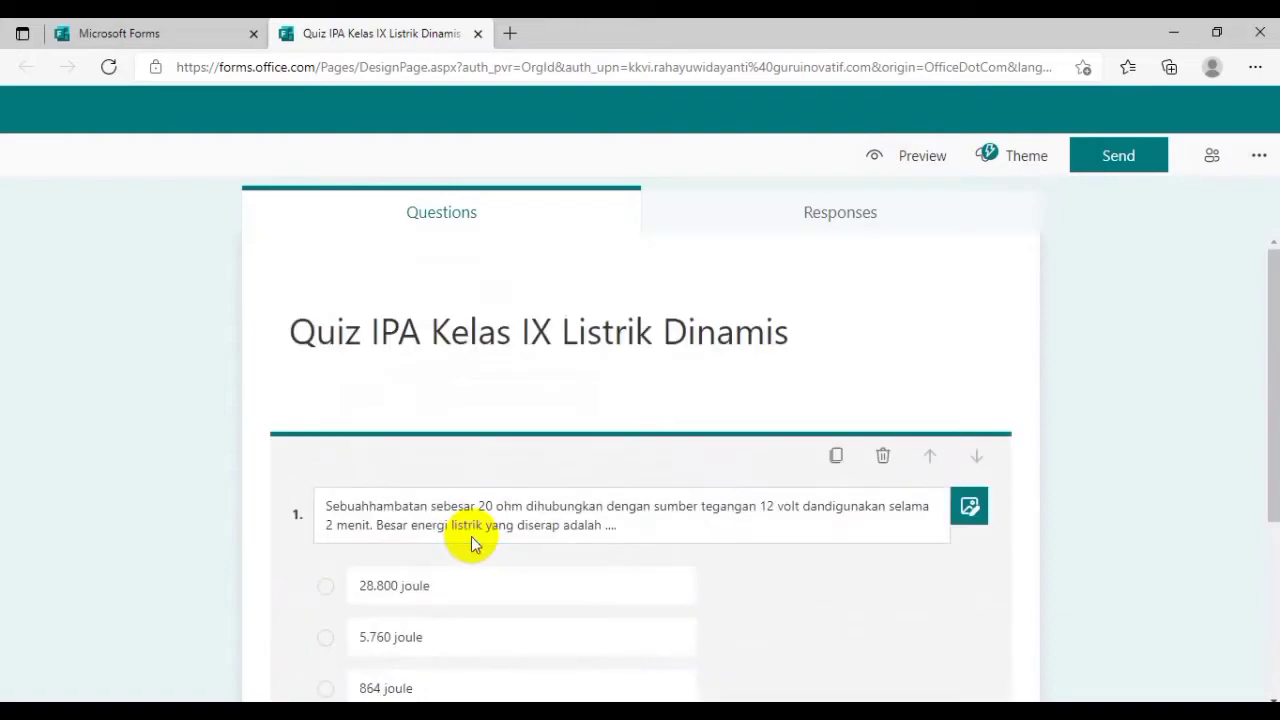
{"action": "scroll", "coordinate": [471, 543], "scroll_direction": "down", "scroll_amount": 4}
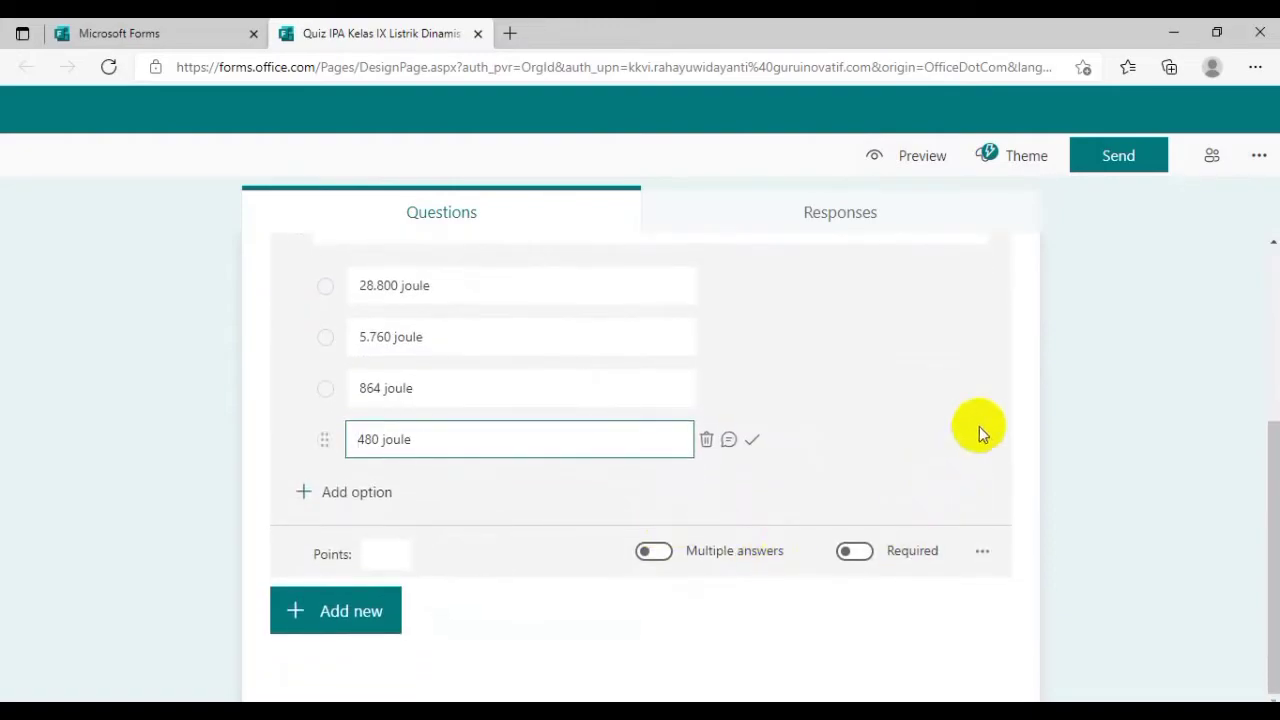
{"action": "left_click", "coordinate": [1106, 383]}
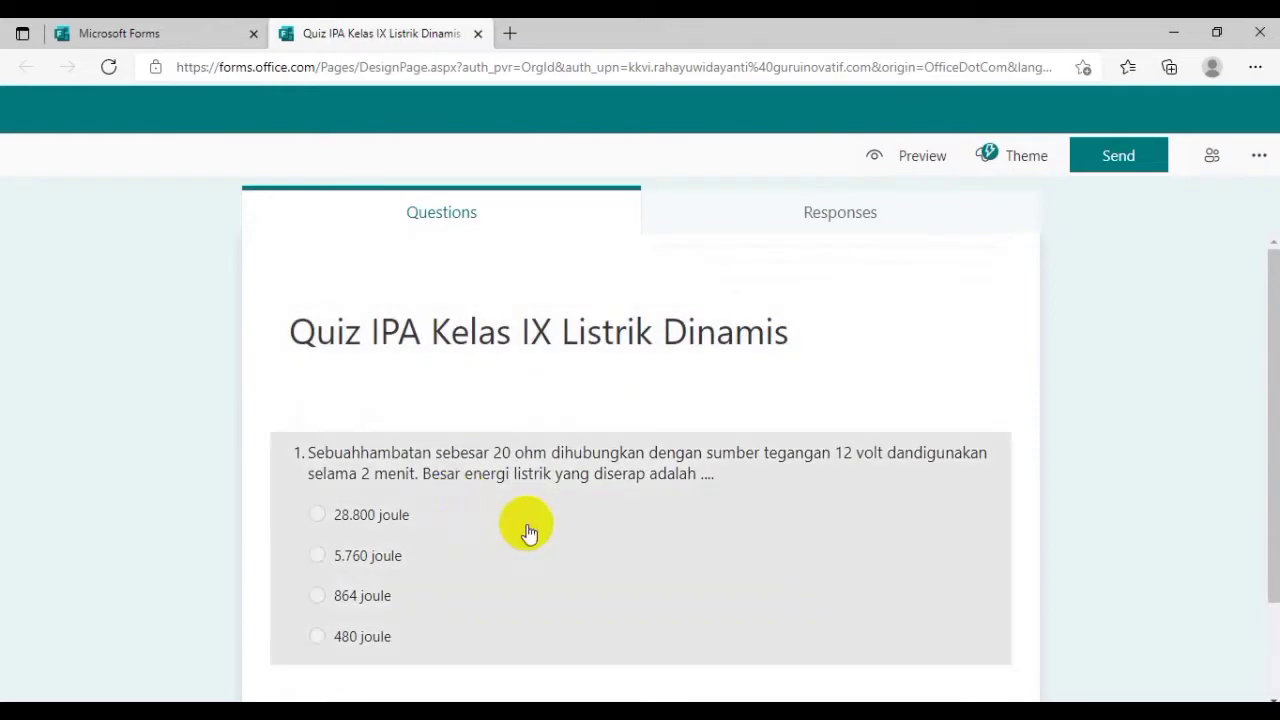
- Add the quiz description "Kerjakan sola-soal di bawah ini dengan cara memilih salah satu jawaban yang paling tepat!" below the title
{"action": "left_click", "coordinate": [453, 388]}
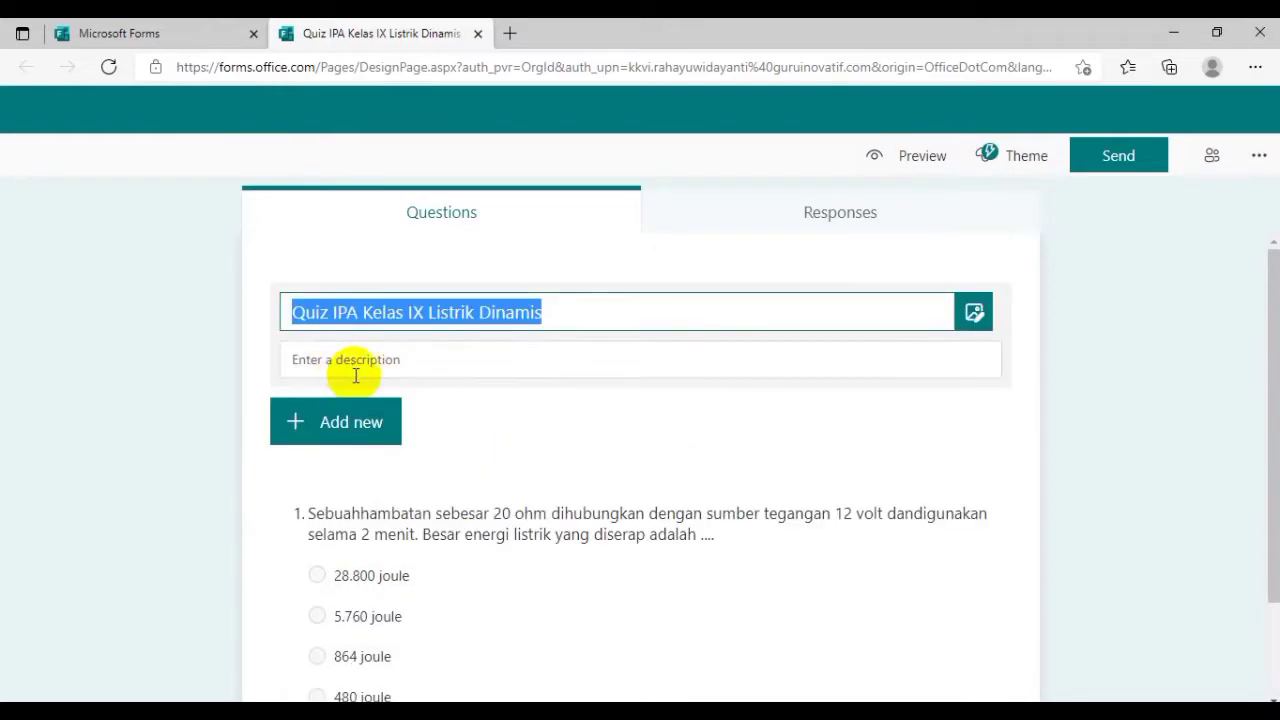
{"action": "left_click", "coordinate": [384, 360]}
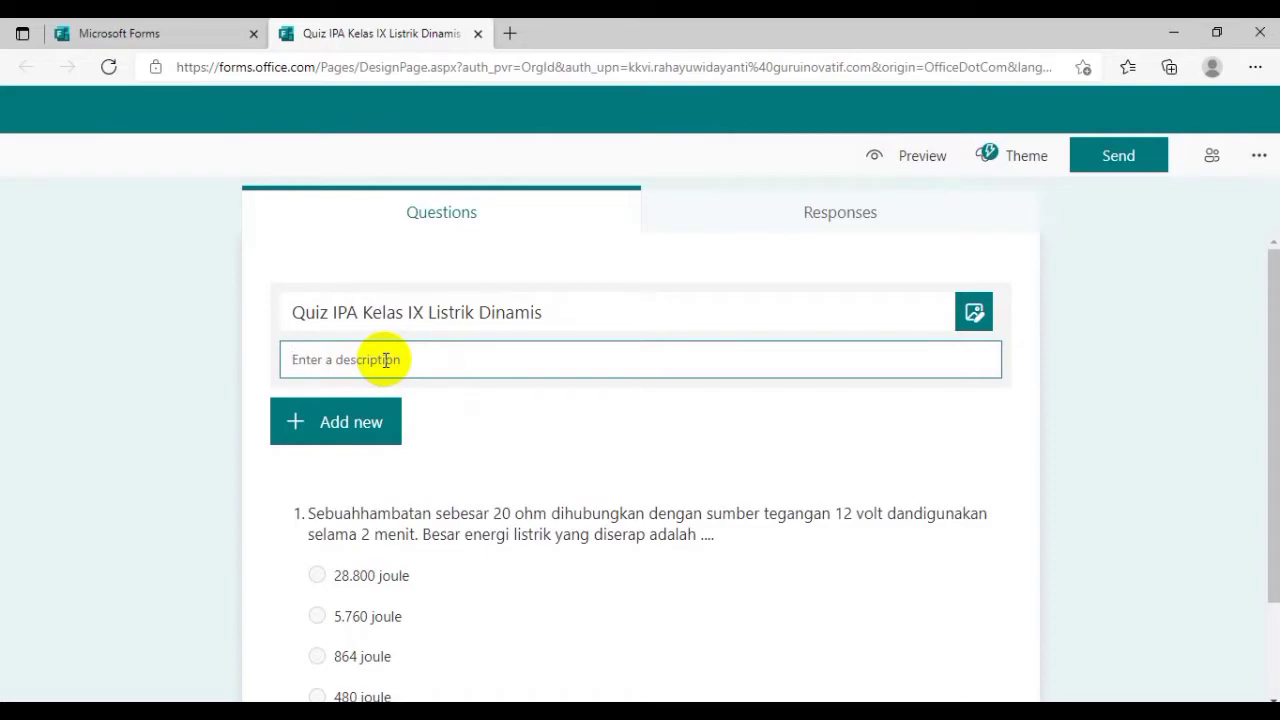
{"action": "type", "text": "Kerjaka"}
{"action": "type", "text": "n sola-soal di"}
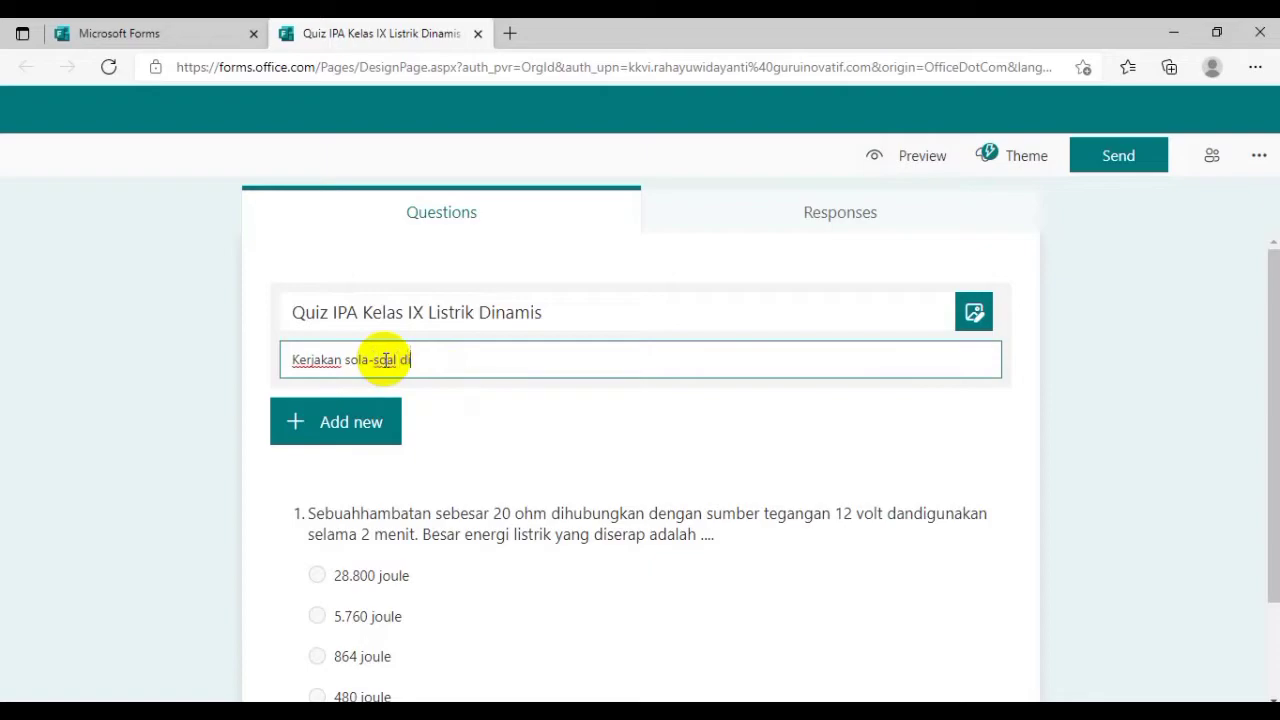
{"action": "type", "text": " bawah ini dengan "}
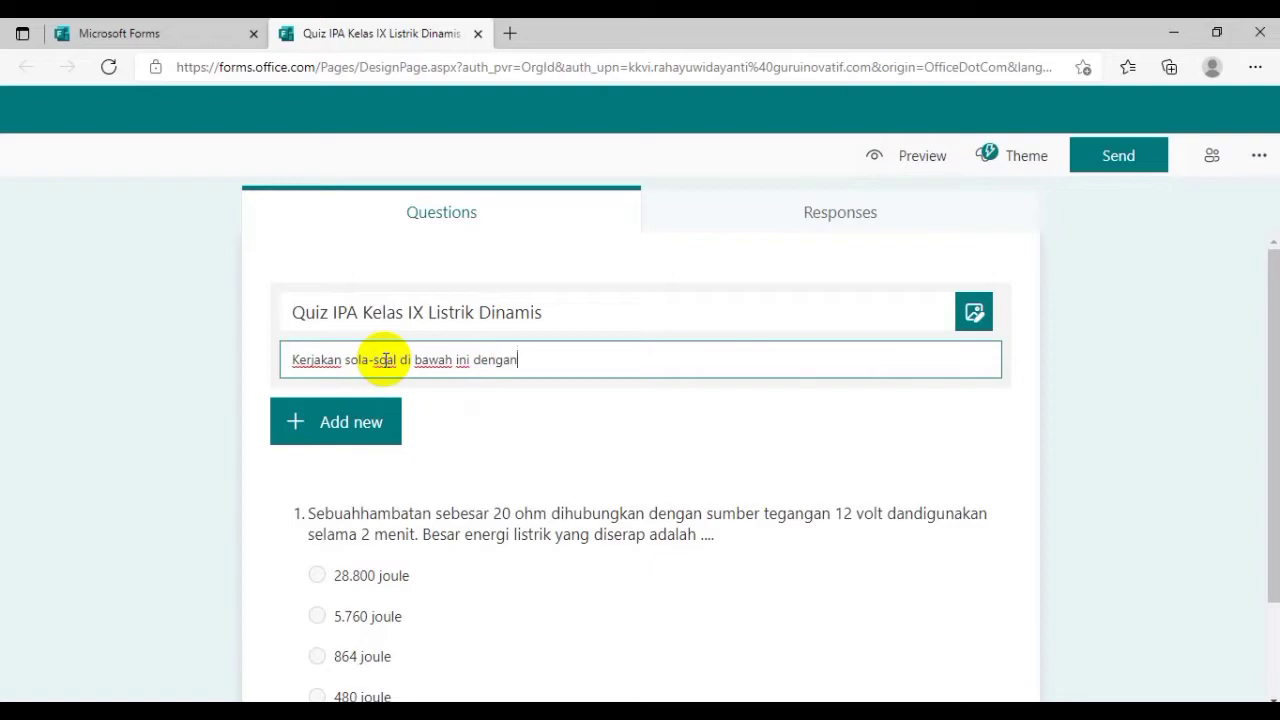
{"action": "type", "text": "cara memilih s"}
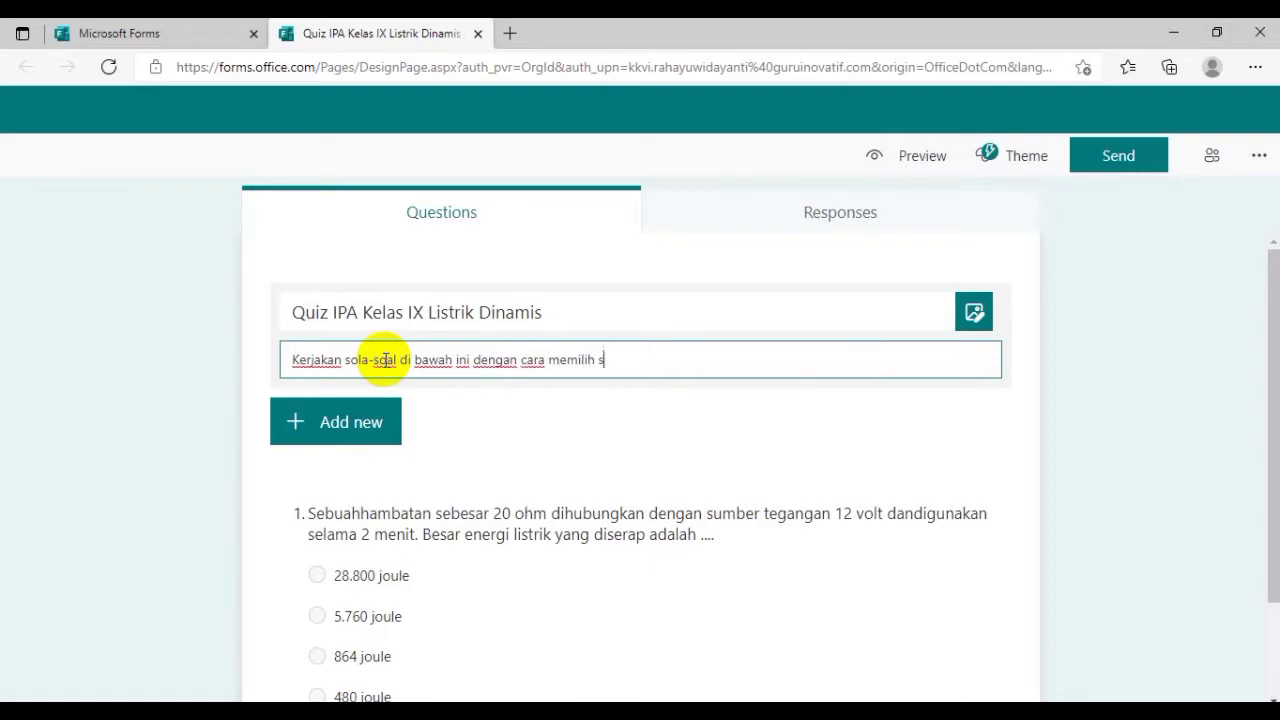
{"action": "type", "text": "alah satu jawaban "}
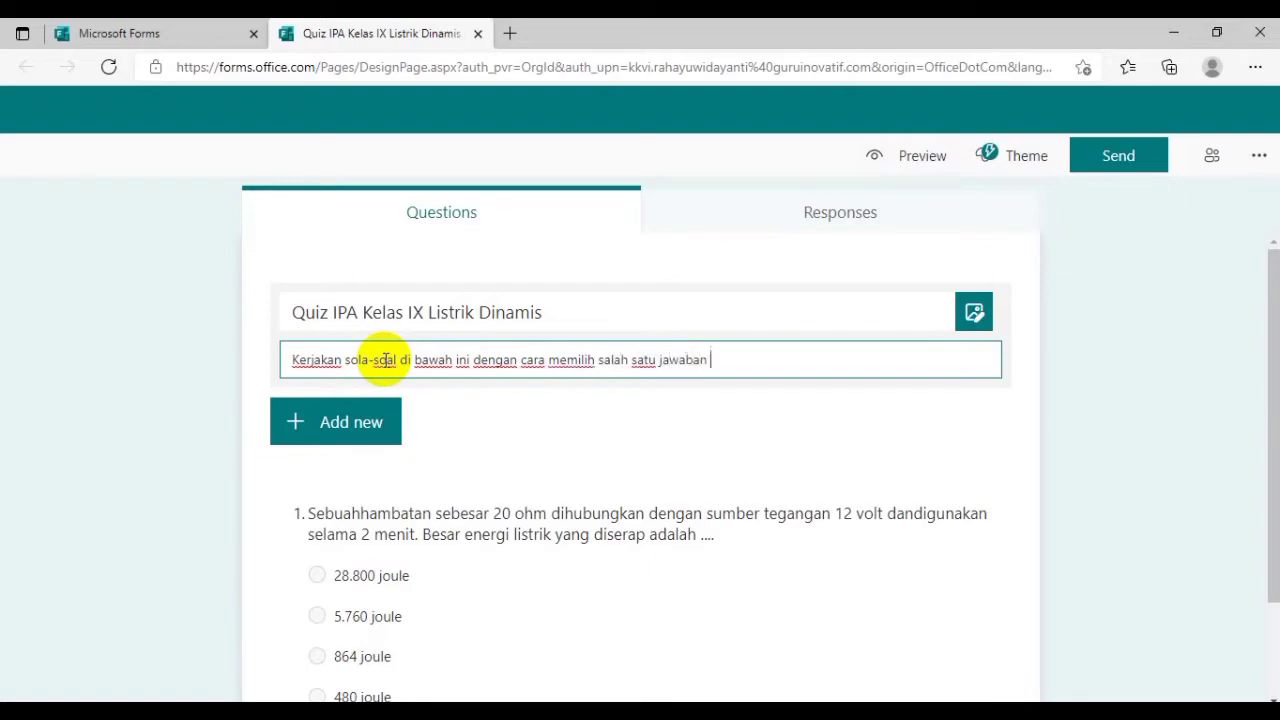
{"action": "type", "text": "yang paling tepat!"}
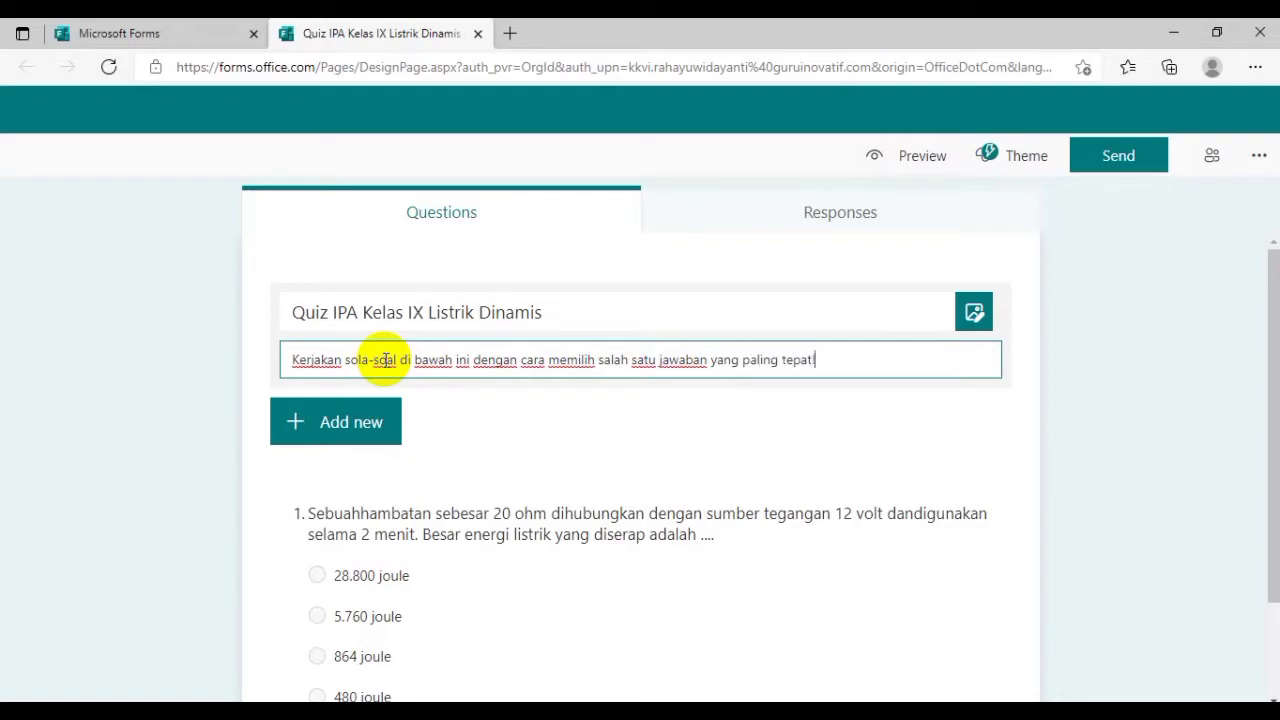
- Reopen question 1 about the 20 ohm resistance for editing and make it a required question
{"action": "scroll", "coordinate": [569, 466], "scroll_direction": "down", "scroll_amount": 1}
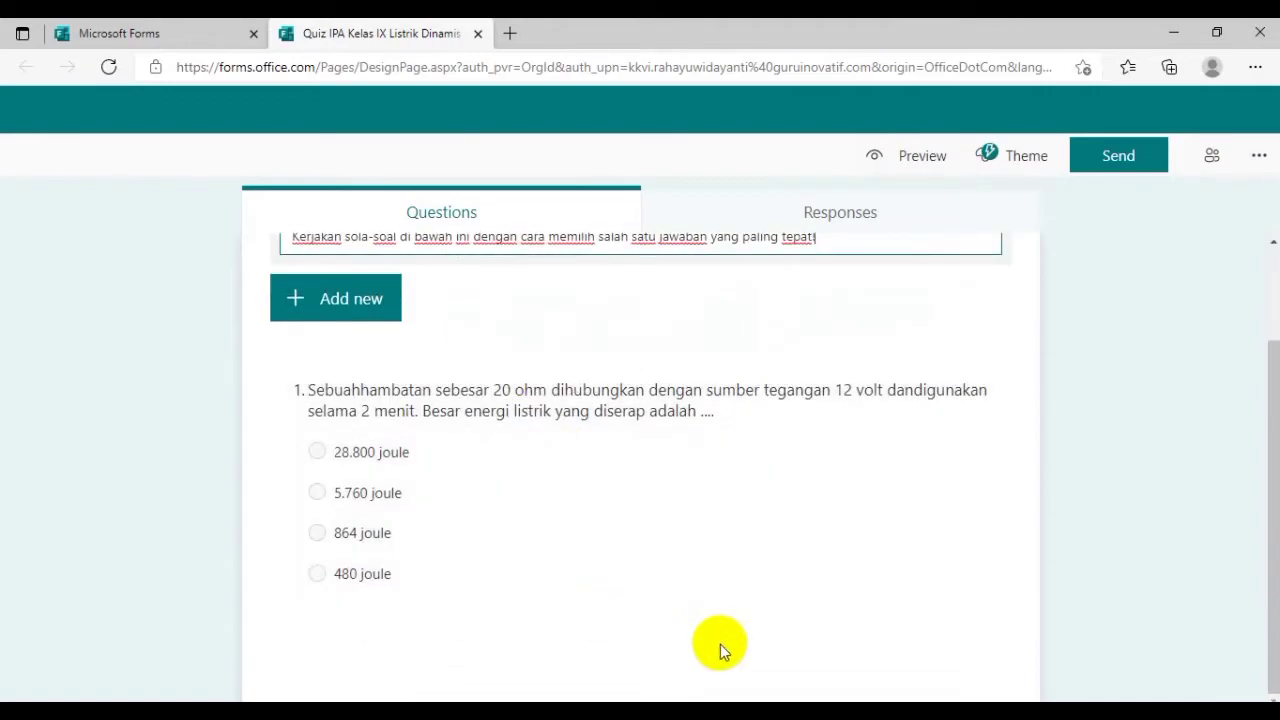
{"action": "left_click", "coordinate": [751, 591]}
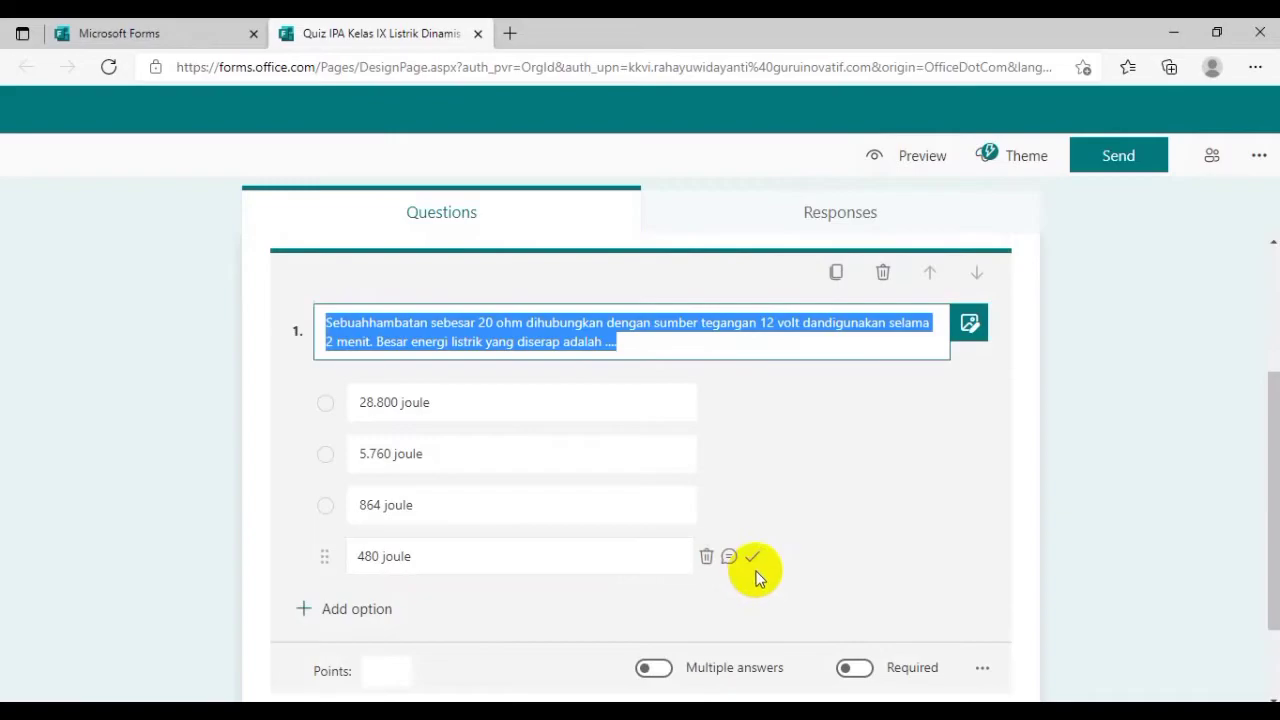
{"action": "scroll", "coordinate": [754, 577], "scroll_direction": "down", "scroll_amount": 1}
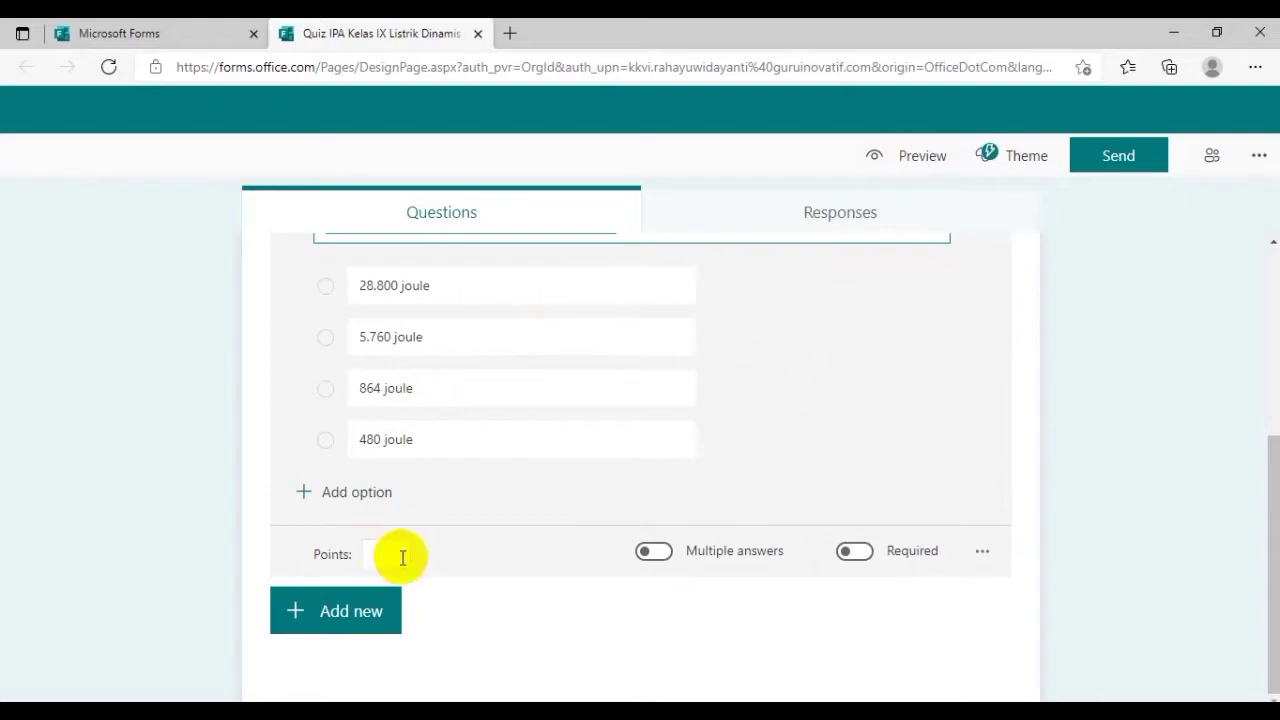
{"action": "scroll", "coordinate": [446, 516], "scroll_direction": "up", "scroll_amount": 1}
{"action": "mouse_move", "coordinate": [526, 405]}
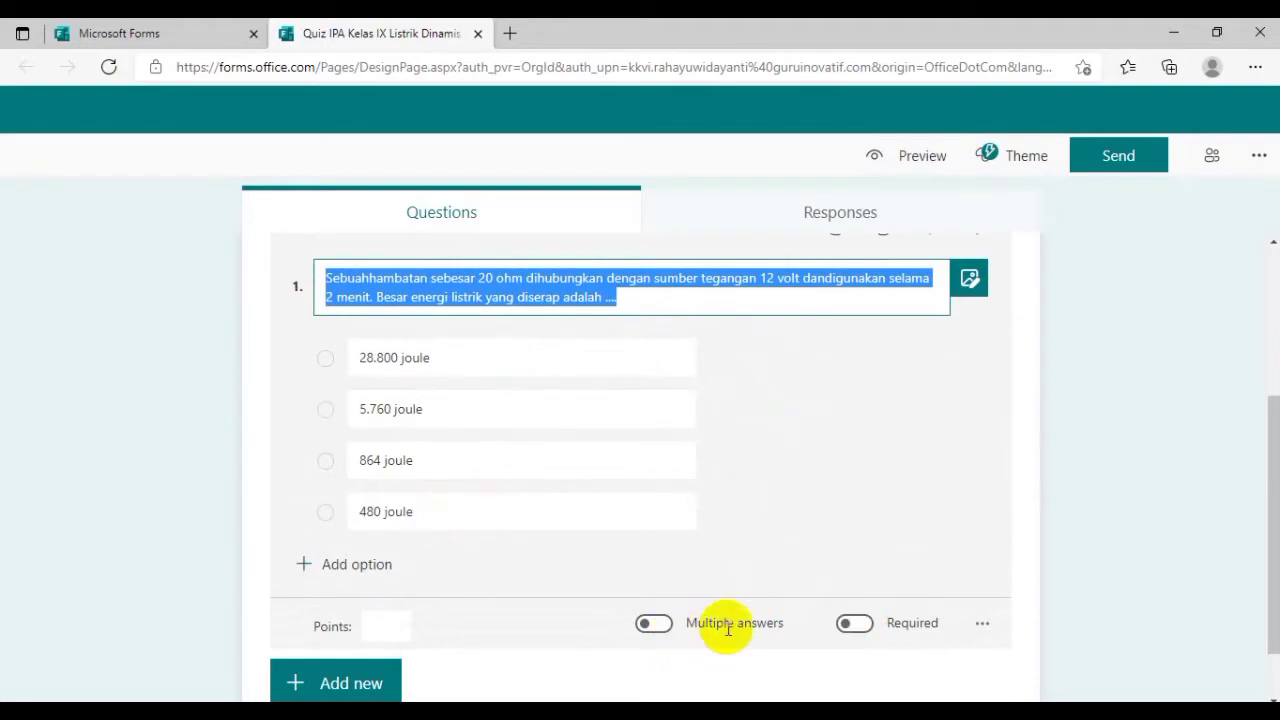
{"action": "left_click", "coordinate": [855, 627]}
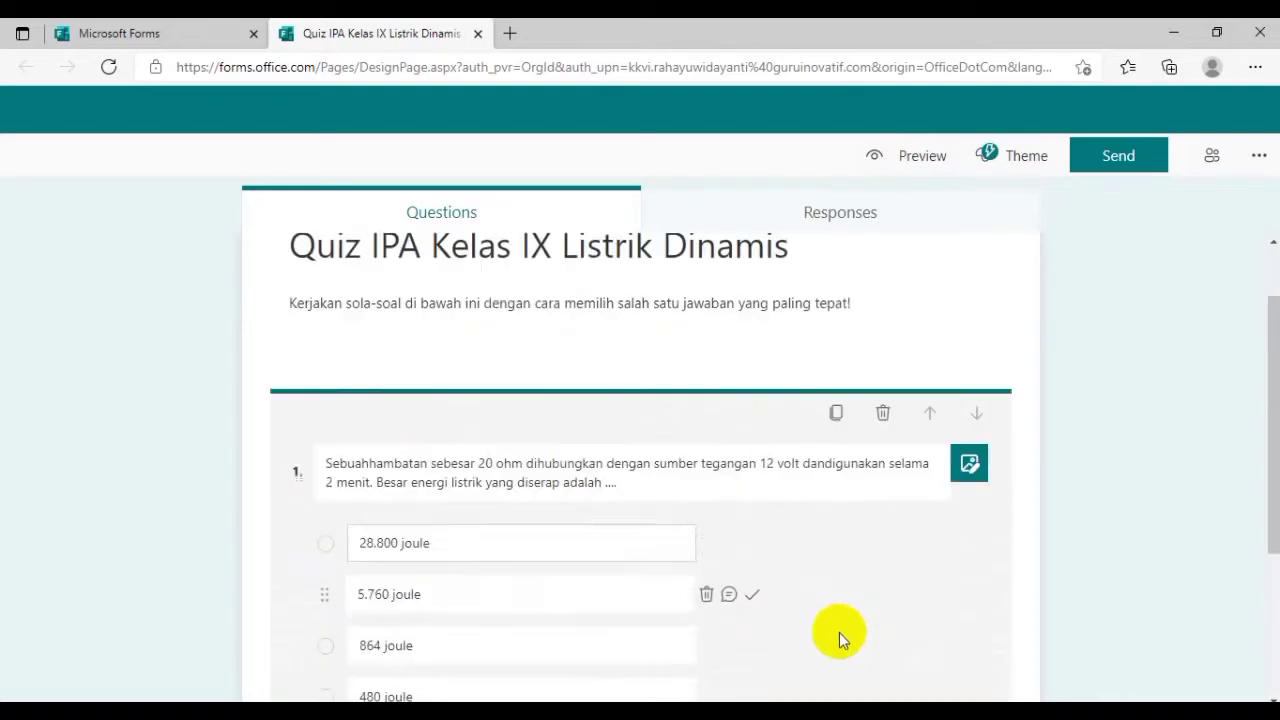
- Set the score of question 1 to 20 points
{"action": "left_click", "coordinate": [373, 558]}
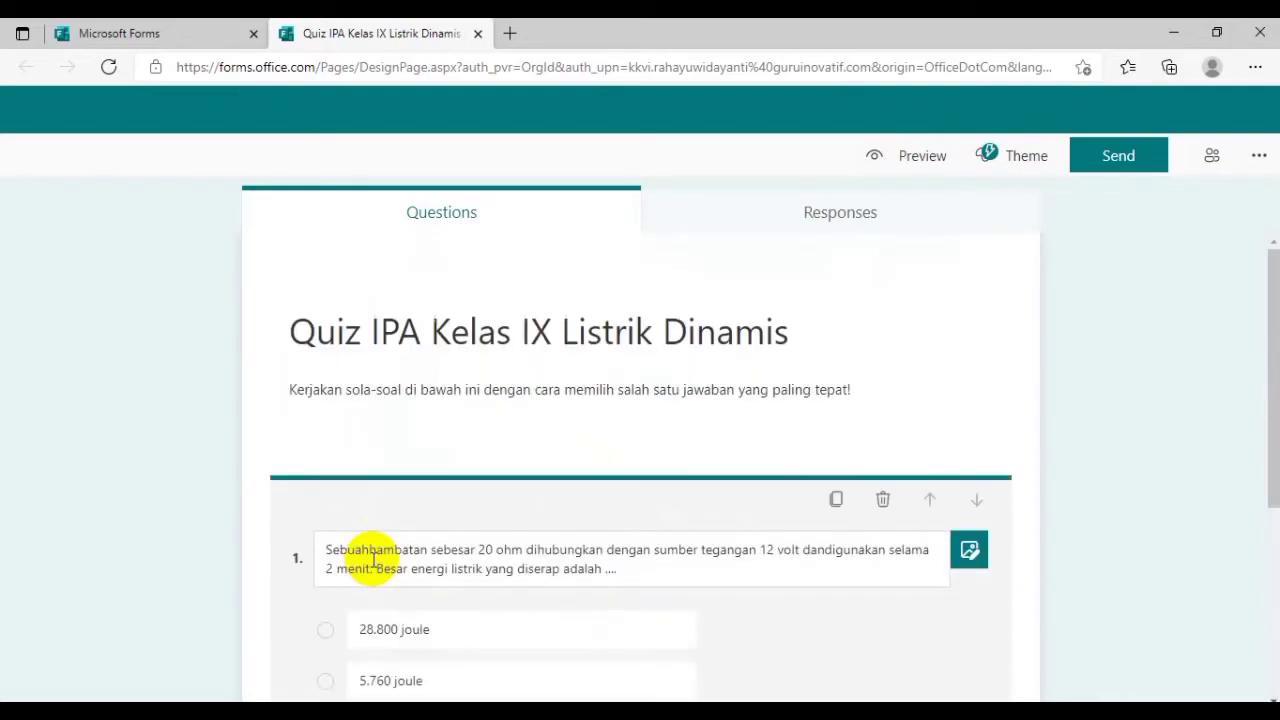
{"action": "scroll", "coordinate": [373, 558], "scroll_direction": "down", "scroll_amount": 3}
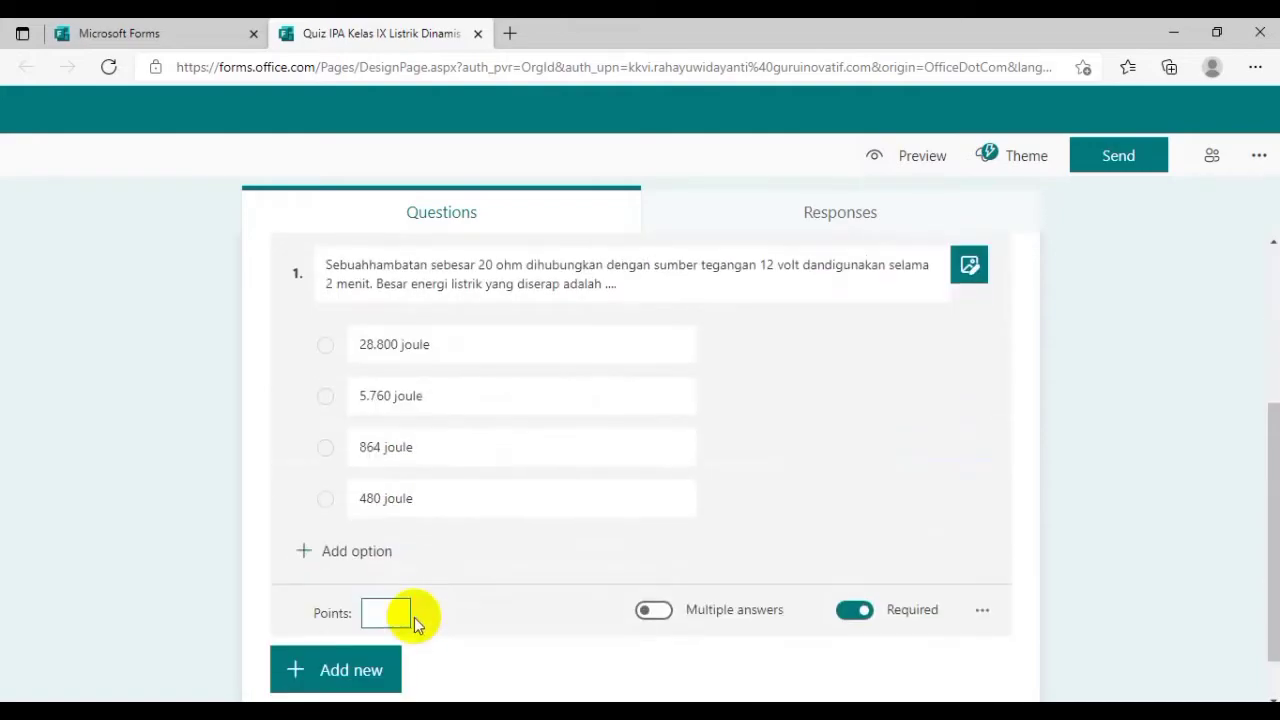
{"action": "type", "text": "20"}
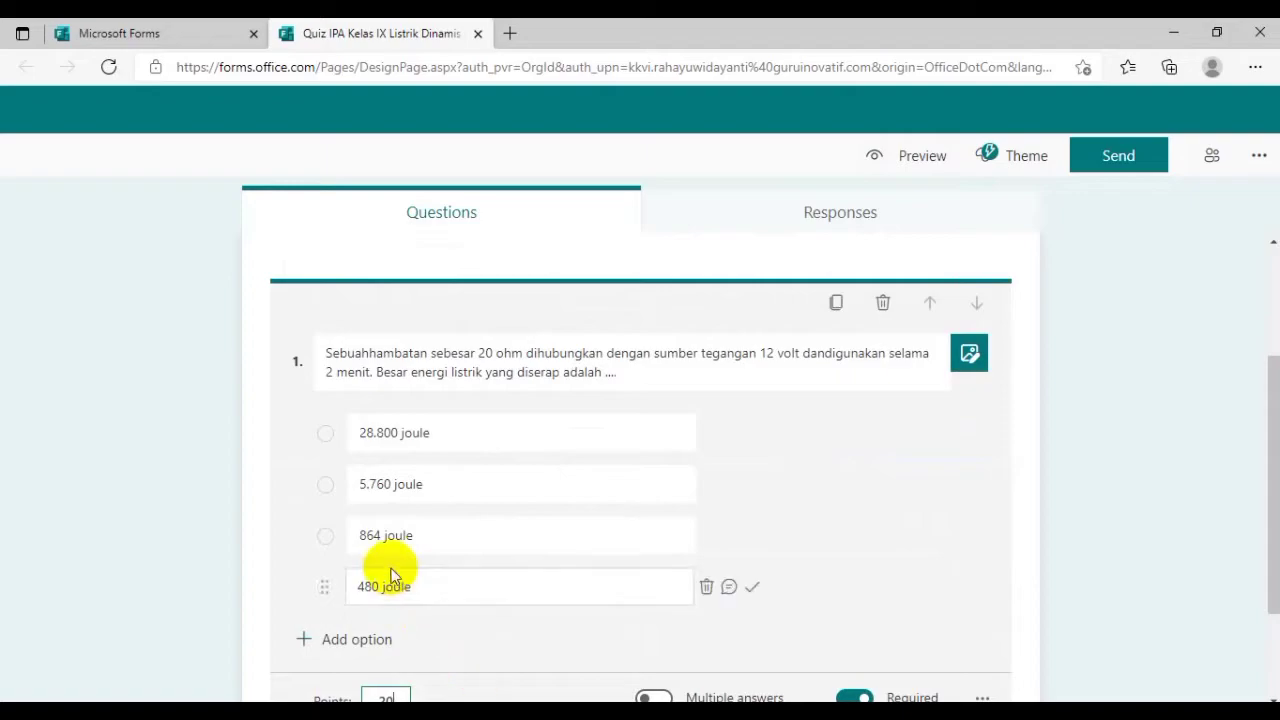
{"action": "scroll", "coordinate": [757, 541], "scroll_direction": "up", "scroll_amount": 2}
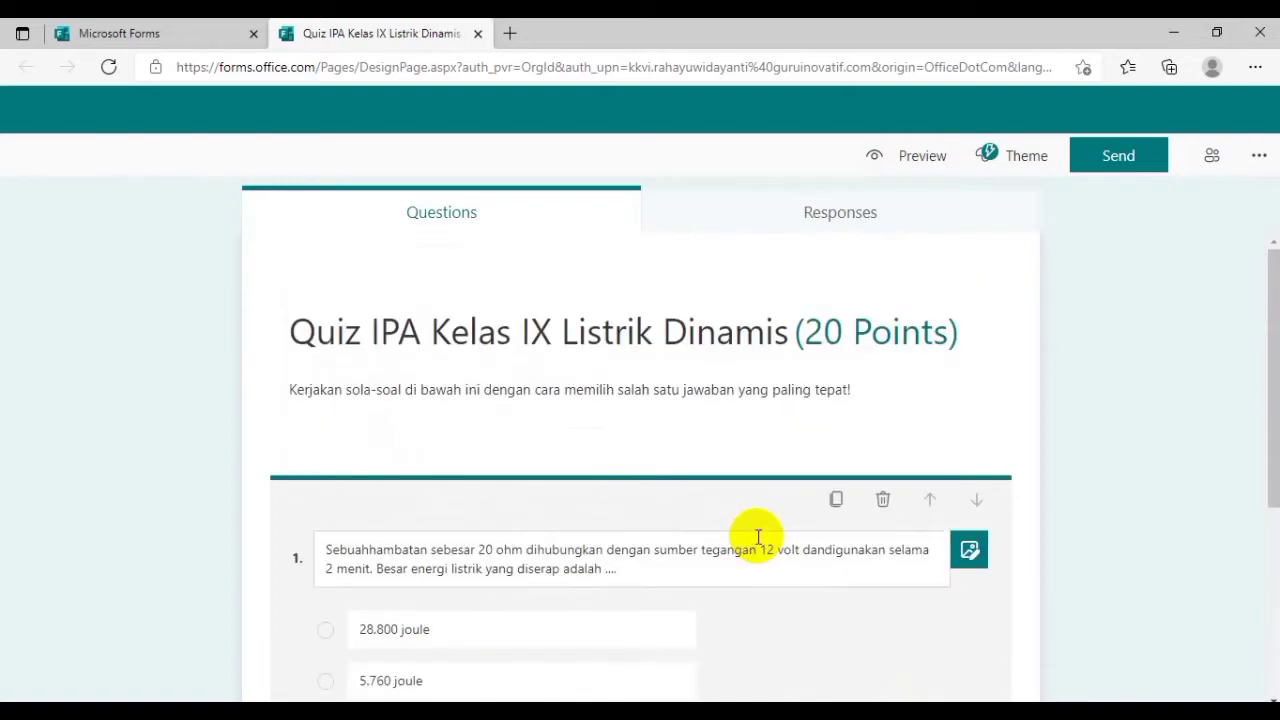
- Mark the third option, "864 joule", as the correct answer to question 1
{"action": "scroll", "coordinate": [571, 608], "scroll_direction": "down", "scroll_amount": 3}
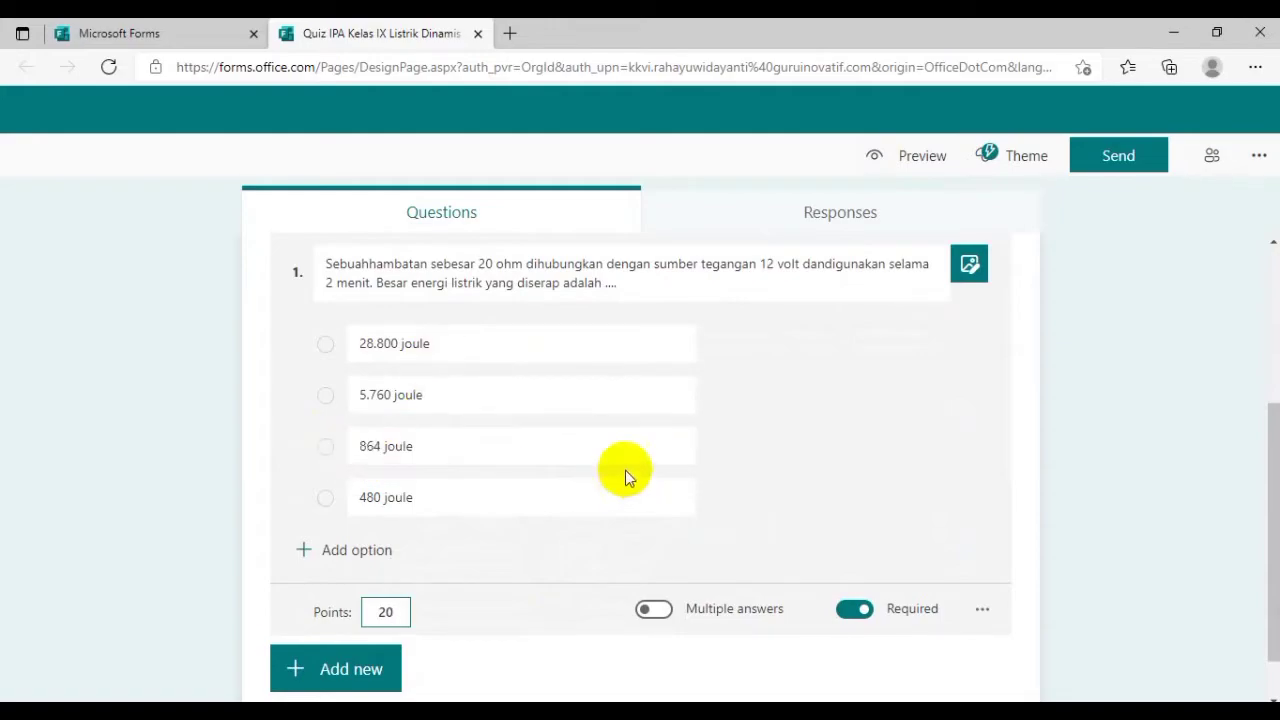
{"action": "left_click", "coordinate": [752, 446]}
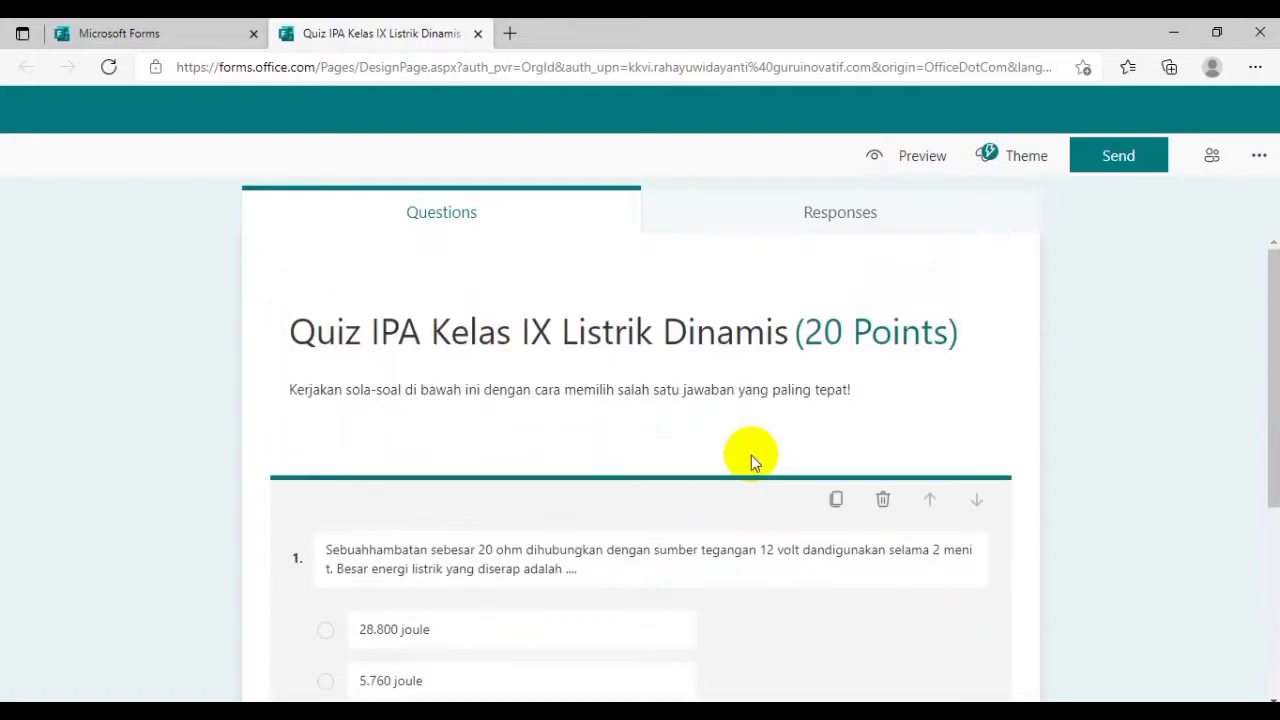
{"action": "scroll", "coordinate": [642, 557], "scroll_direction": "down", "scroll_amount": 1}
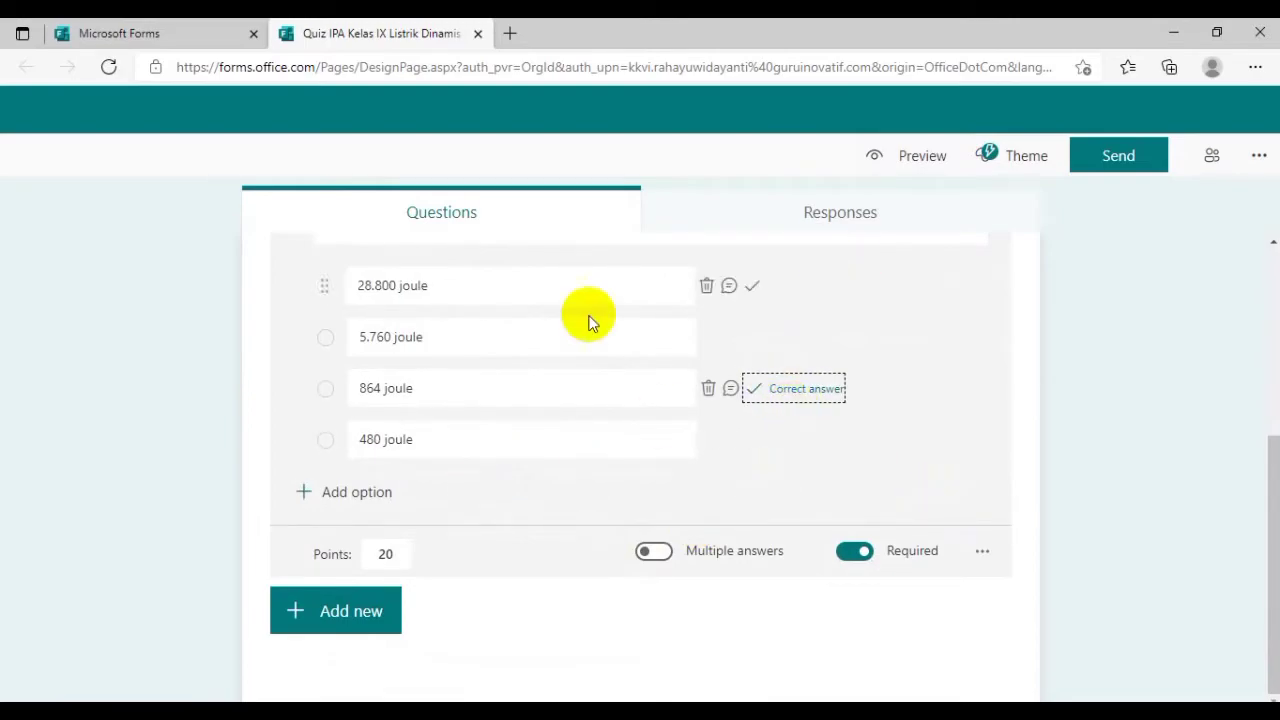
{"action": "scroll", "coordinate": [742, 372], "scroll_direction": "up", "scroll_amount": 3}
{"action": "scroll", "coordinate": [739, 380], "scroll_direction": "down", "scroll_amount": 1}
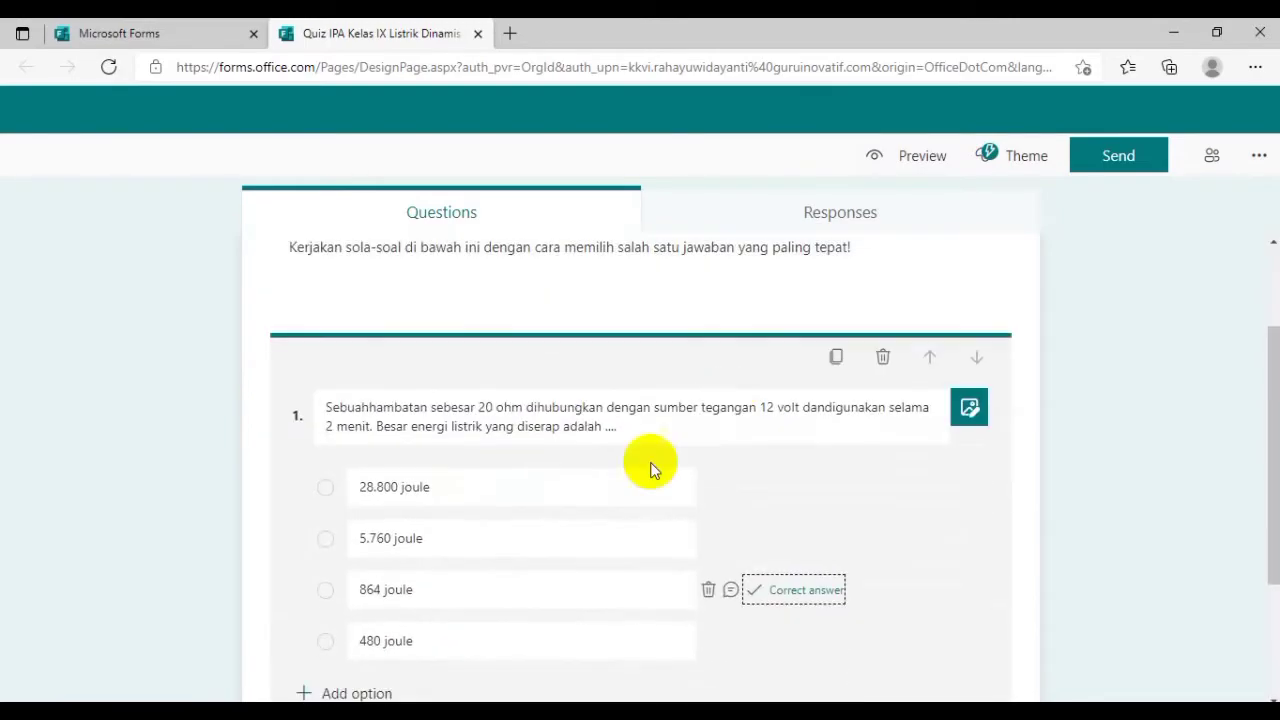
- Add a new Choice question as question 2 below the first question of the quiz
{"action": "scroll", "coordinate": [540, 551], "scroll_direction": "down", "scroll_amount": 2}
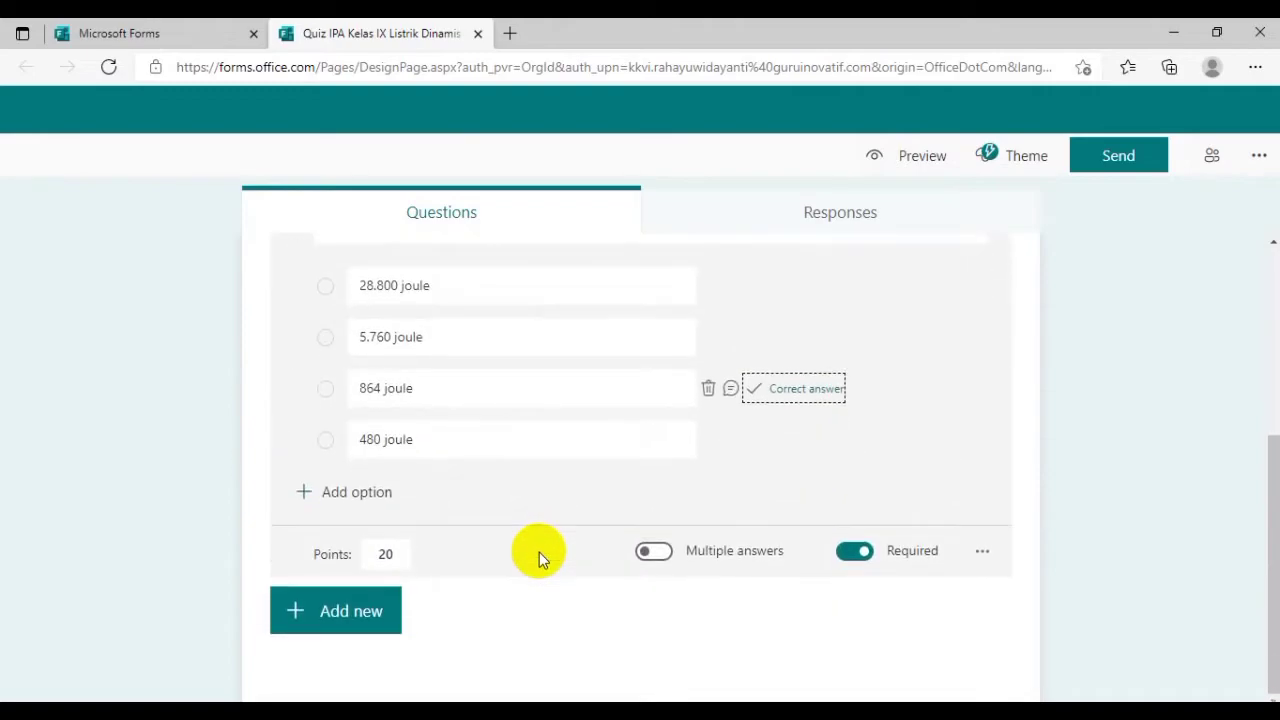
{"action": "left_click", "coordinate": [323, 621]}
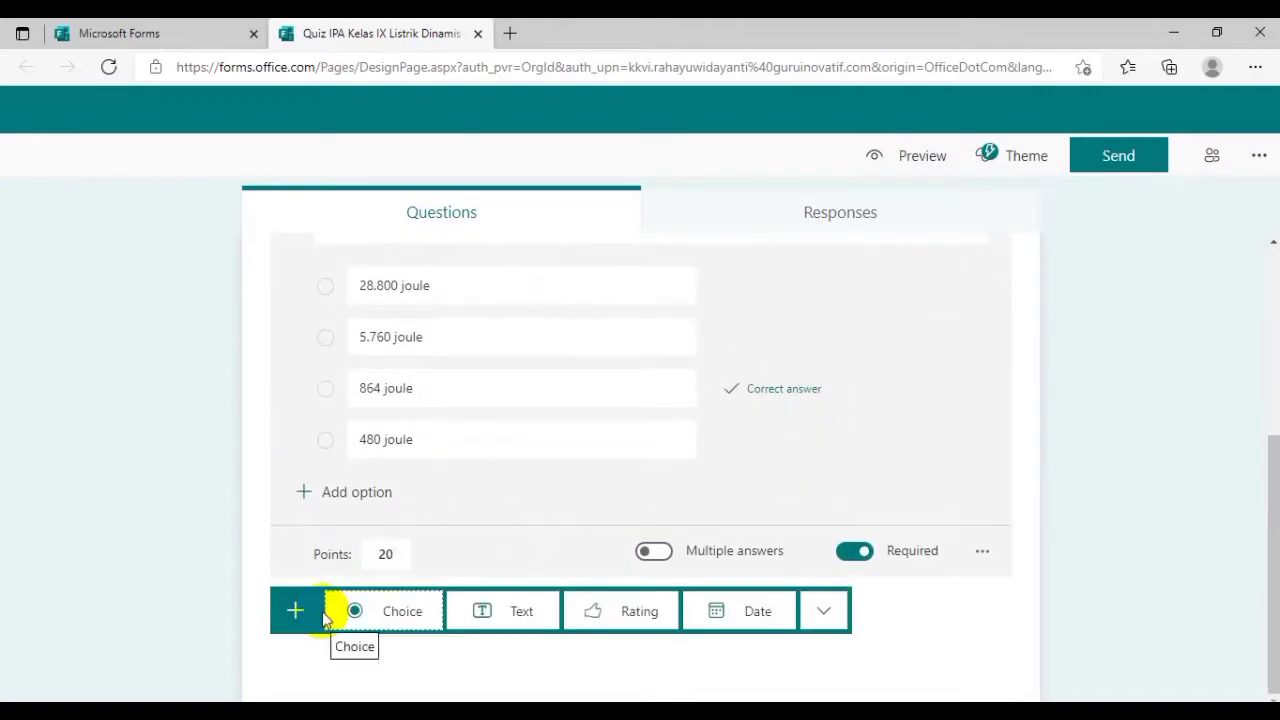
{"action": "left_click", "coordinate": [357, 611]}
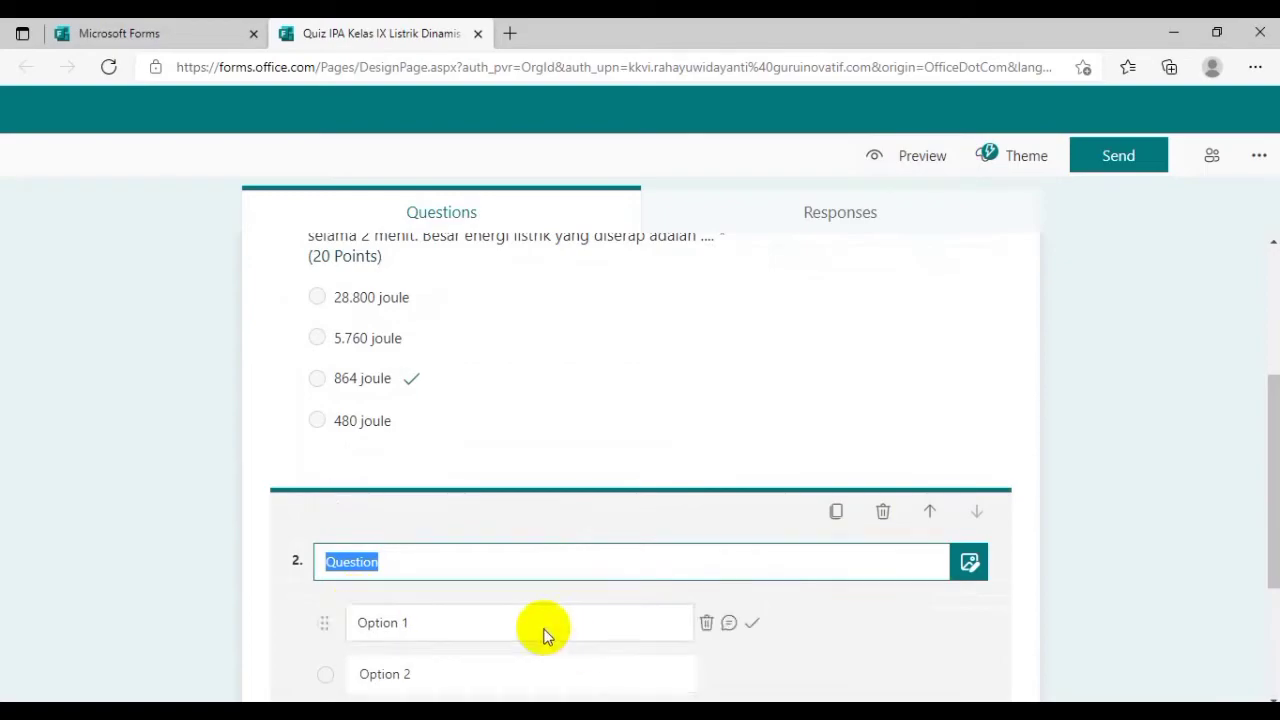
{"action": "scroll", "coordinate": [586, 571], "scroll_direction": "down", "scroll_amount": 1}
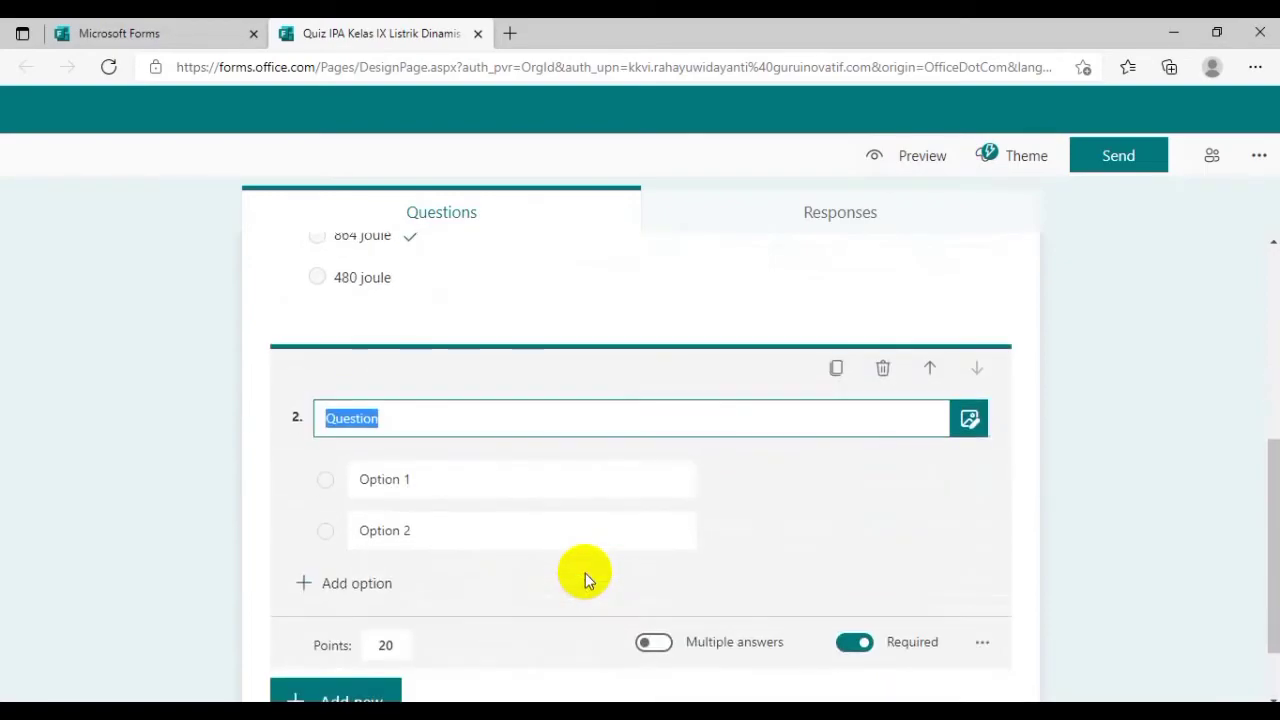
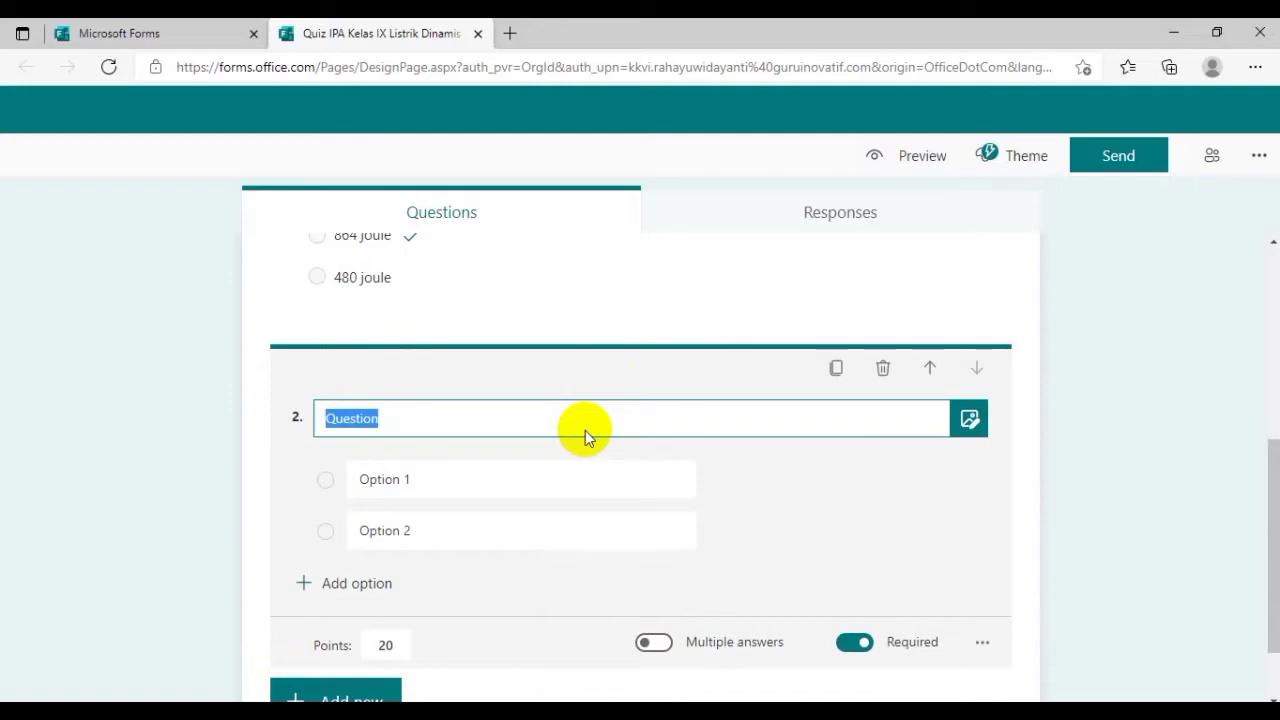
- Copy question 2's text, starting "Rangkaian 1 menggunakan larutan garam", from the Soal Quiz Word document into the form's question 2
{"action": "left_click", "coordinate": [666, 715]}
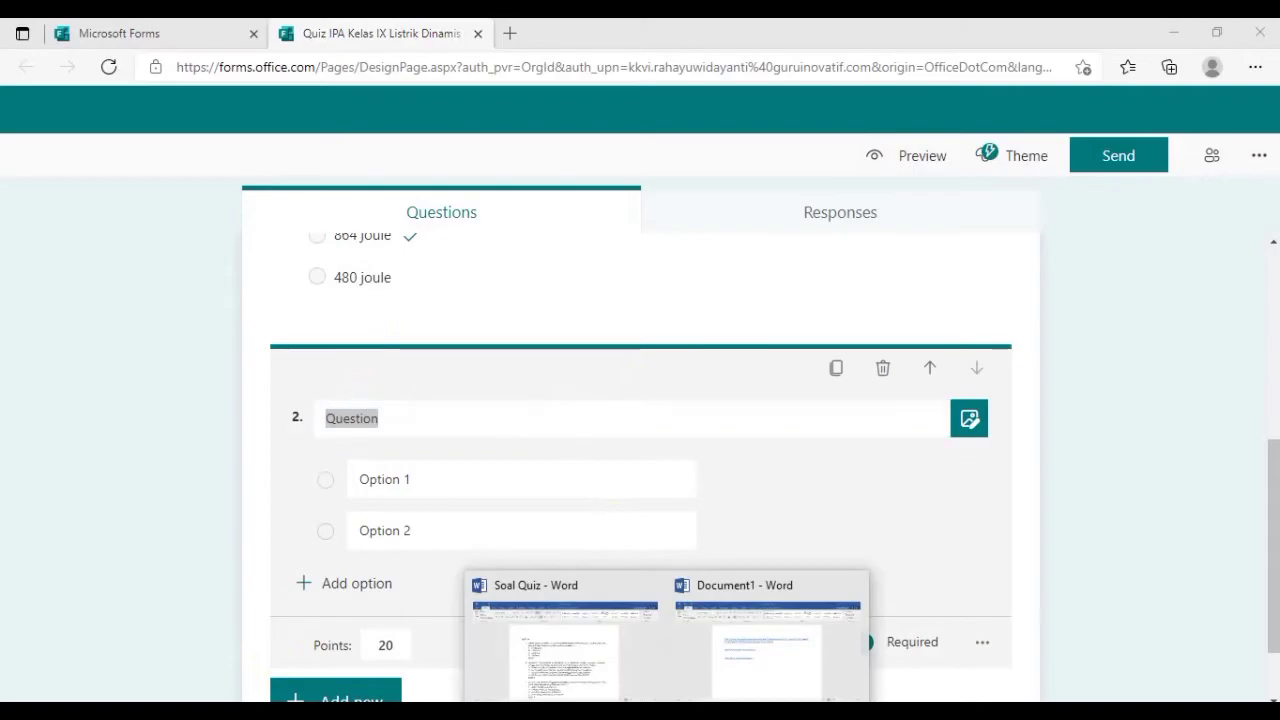
{"action": "left_click", "coordinate": [609, 681]}
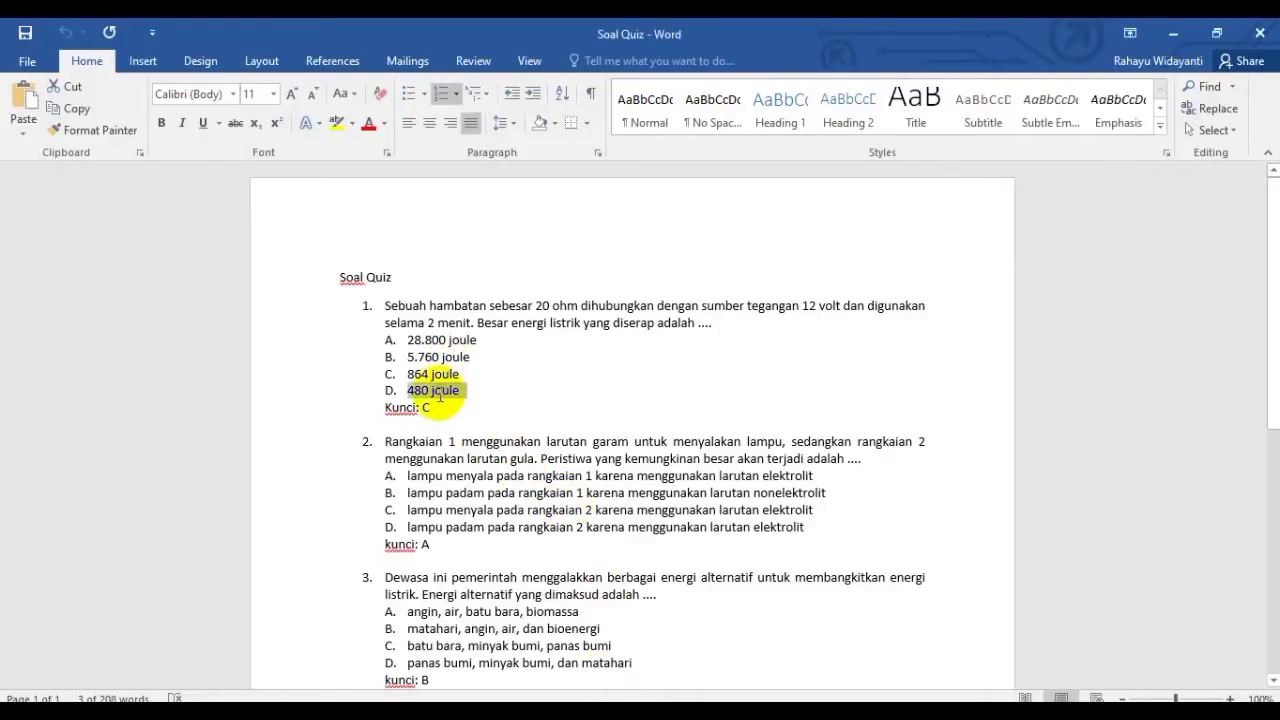
{"action": "scroll", "coordinate": [440, 395], "scroll_direction": "down", "scroll_amount": 2}
{"action": "left_click_drag", "start_coordinate": [384, 350], "coordinate": [868, 366]}
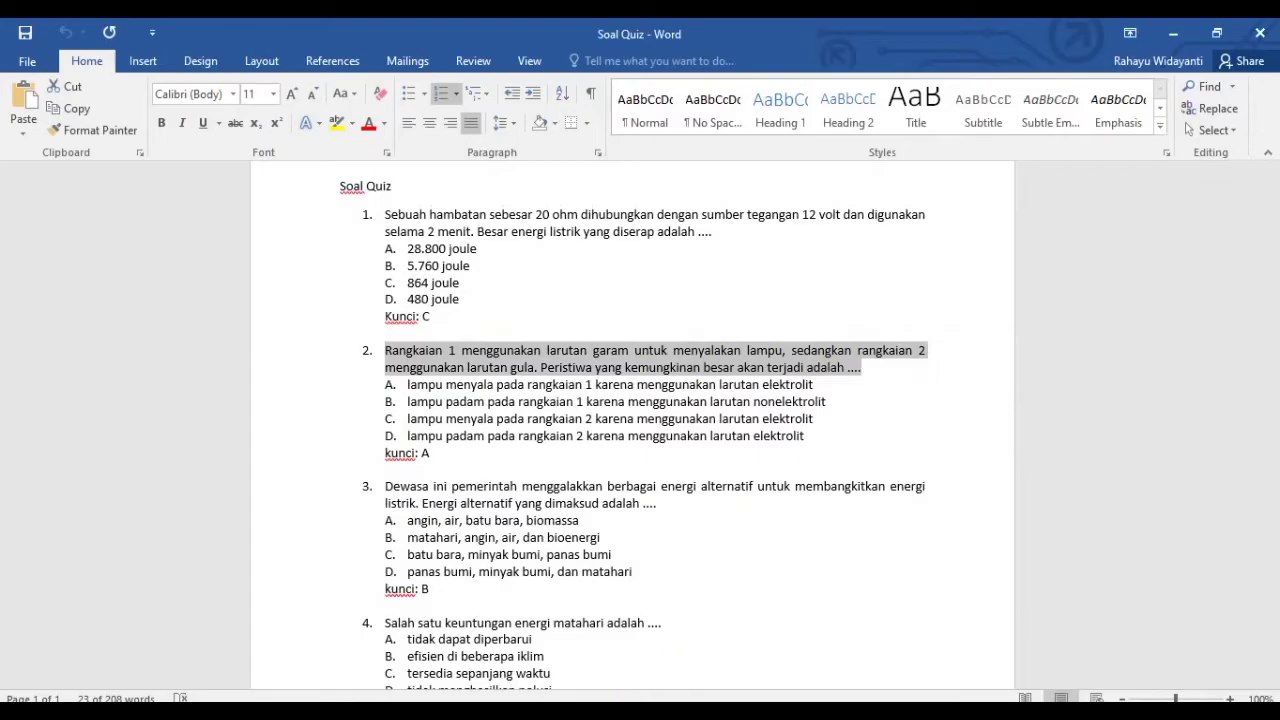
{"action": "key", "text": "alt+Tab"}
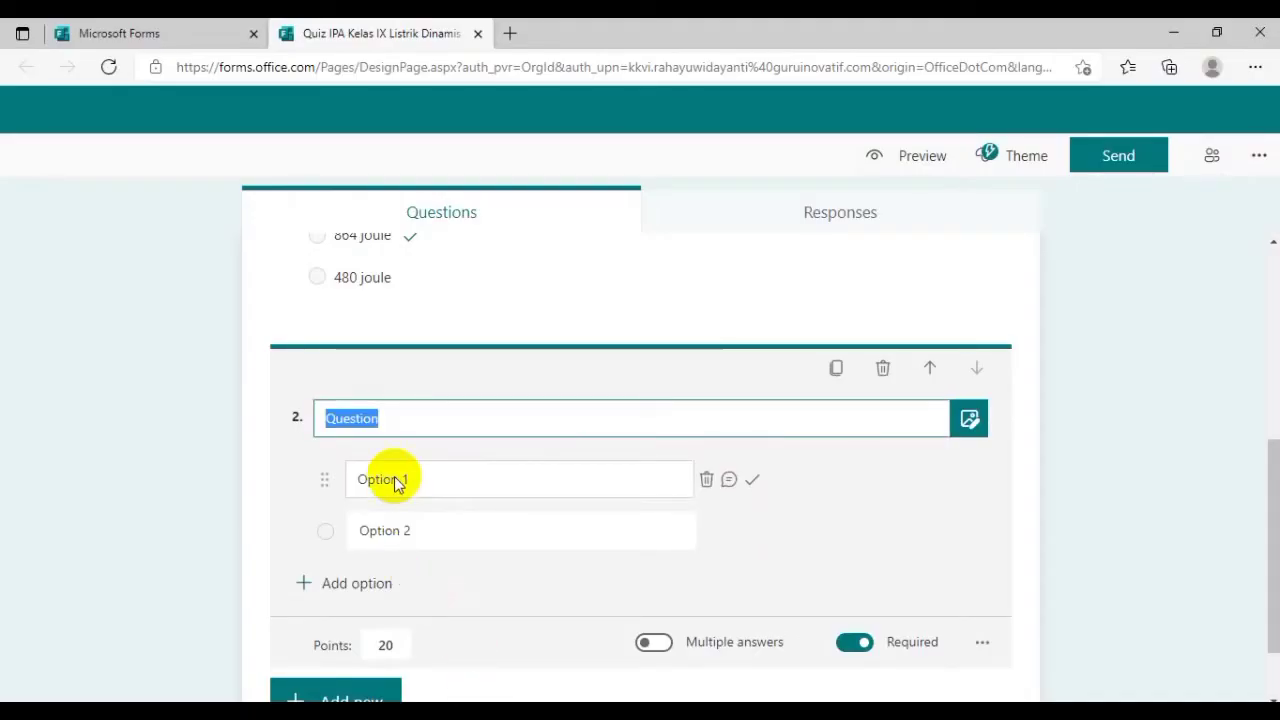
{"action": "type", "text": "Rangkaian1 menggunakan larutan garam untuk menyalakan lampu, sedangkan rangkaian 2menggunakan larutan gula. Peristiwa yang kemungkinan besar akan terjadi adalah...."}
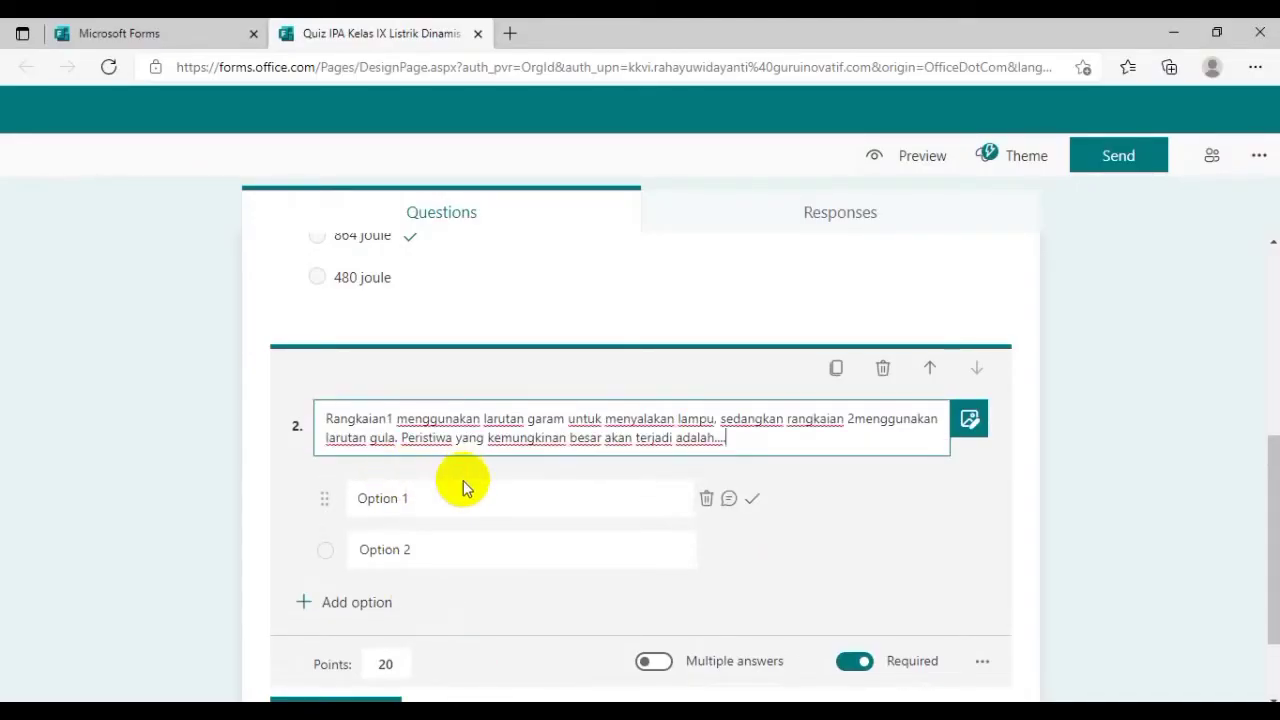
- Fill question 2's first option with Word's answer A, "lampu menyala pada rangkaian 1 karena menggunakan larutan elektrolit", without its letter prefix
{"action": "left_click", "coordinate": [391, 500]}
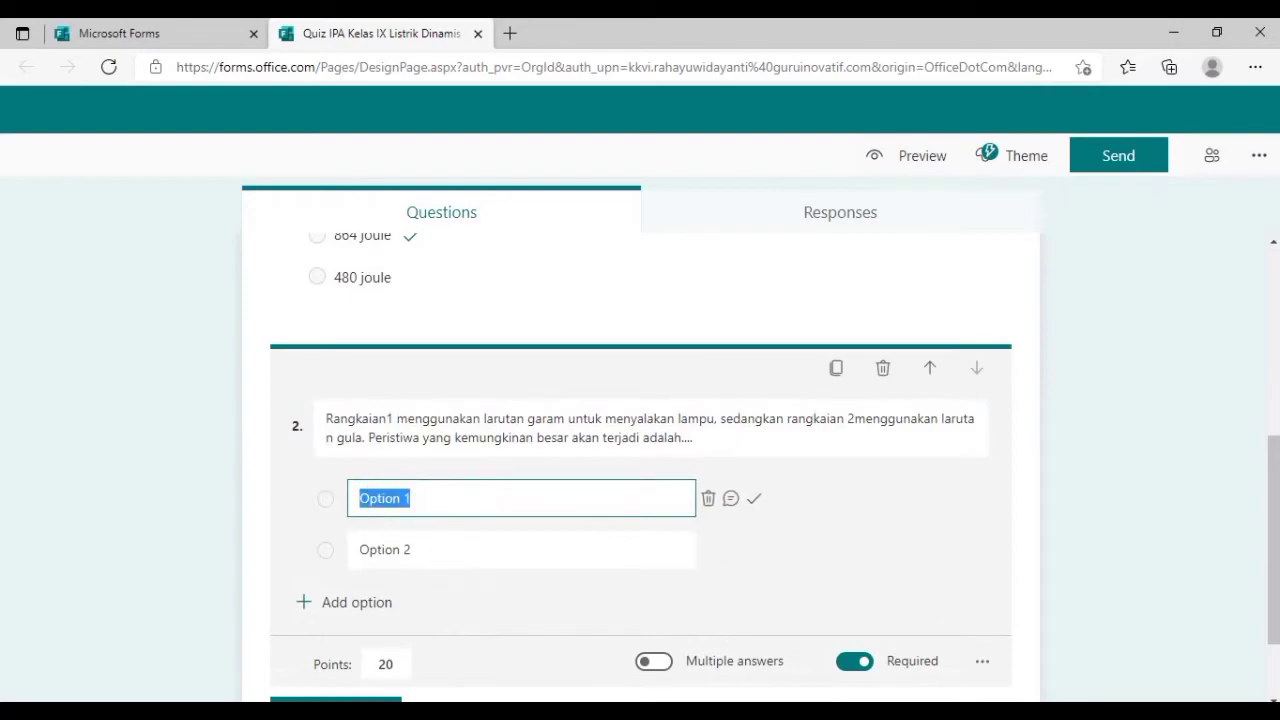
{"action": "left_click", "coordinate": [696, 700]}
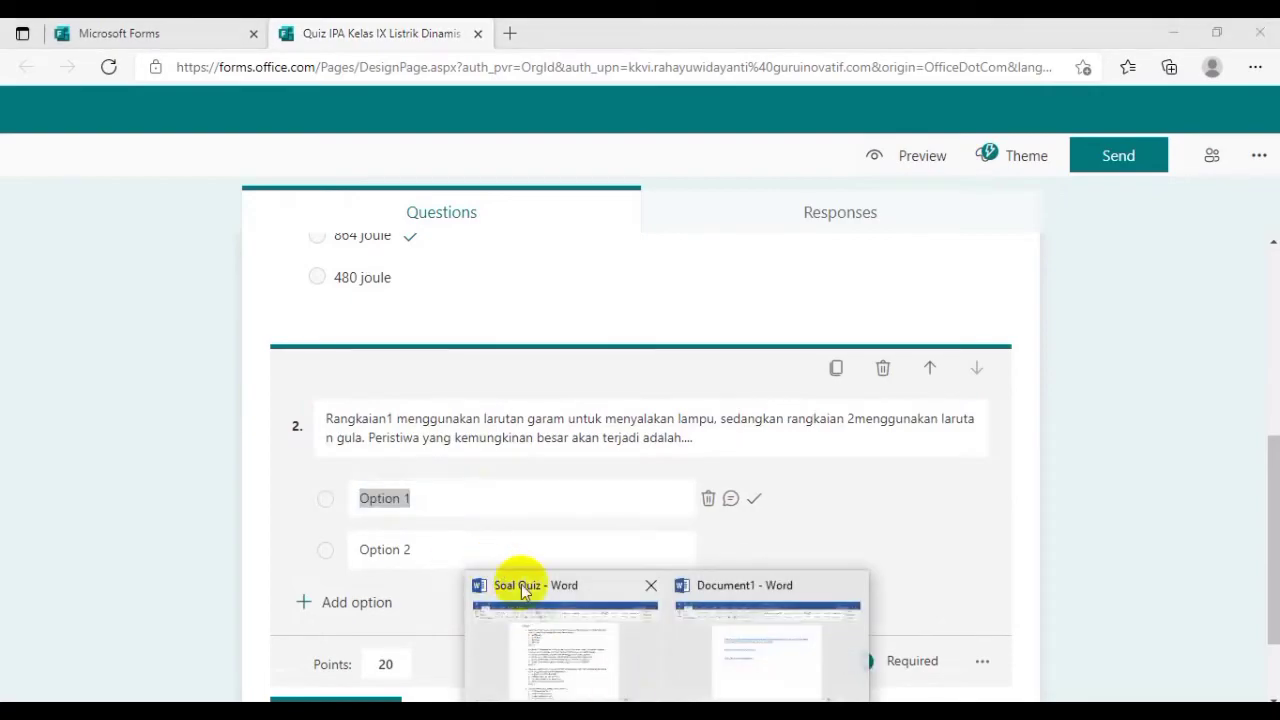
{"action": "left_click", "coordinate": [524, 590]}
{"action": "scroll", "coordinate": [486, 543], "scroll_direction": "down", "scroll_amount": 3}
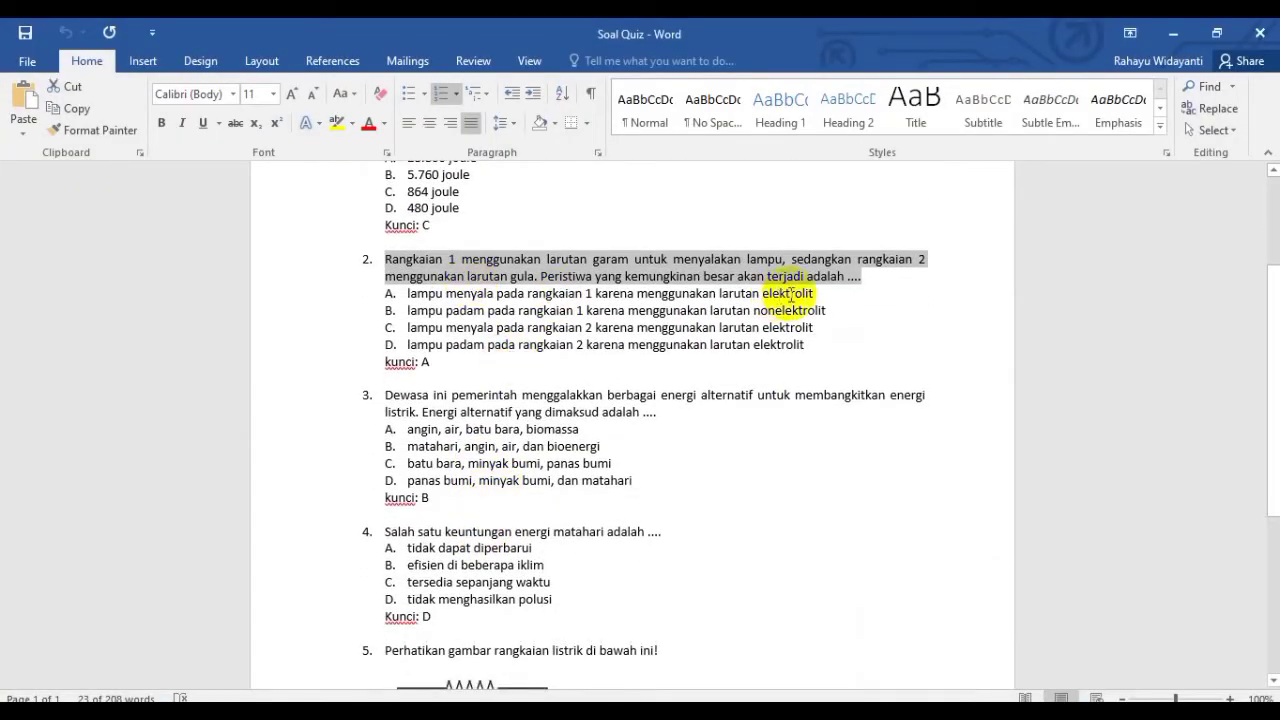
{"action": "left_click_drag", "start_coordinate": [817, 293], "coordinate": [422, 298]}
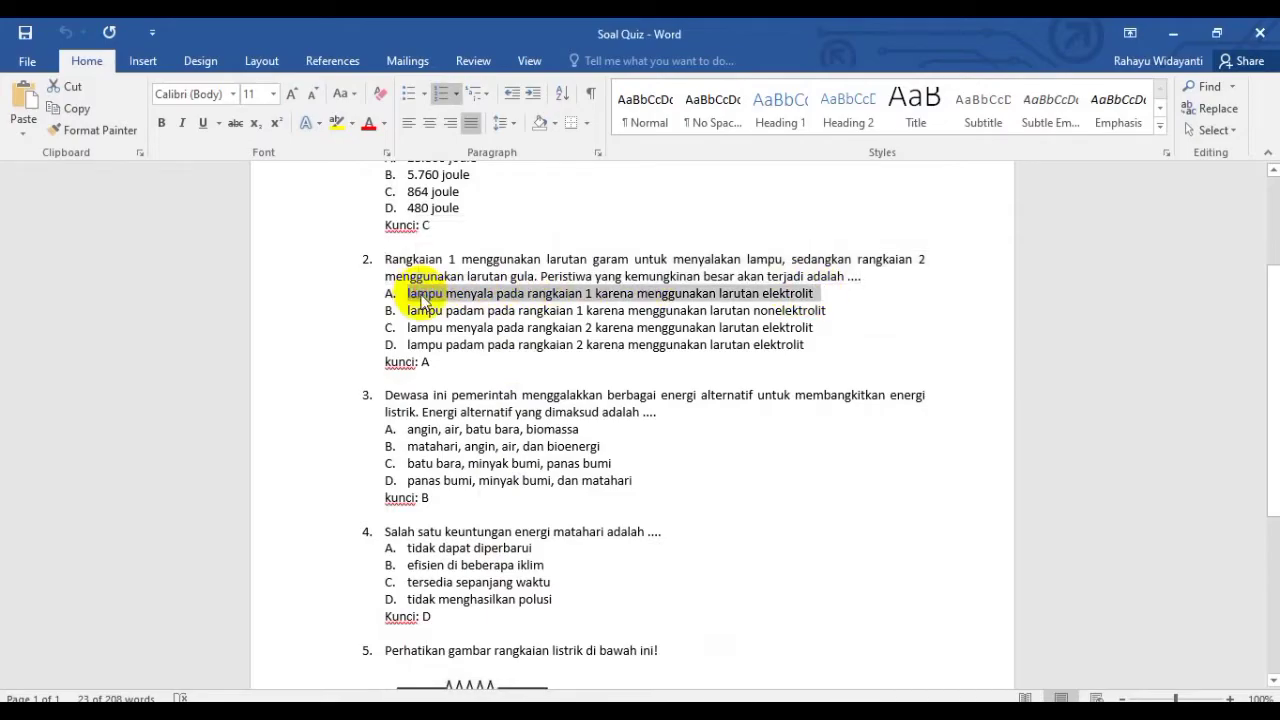
{"action": "key", "text": "alt+Tab"}
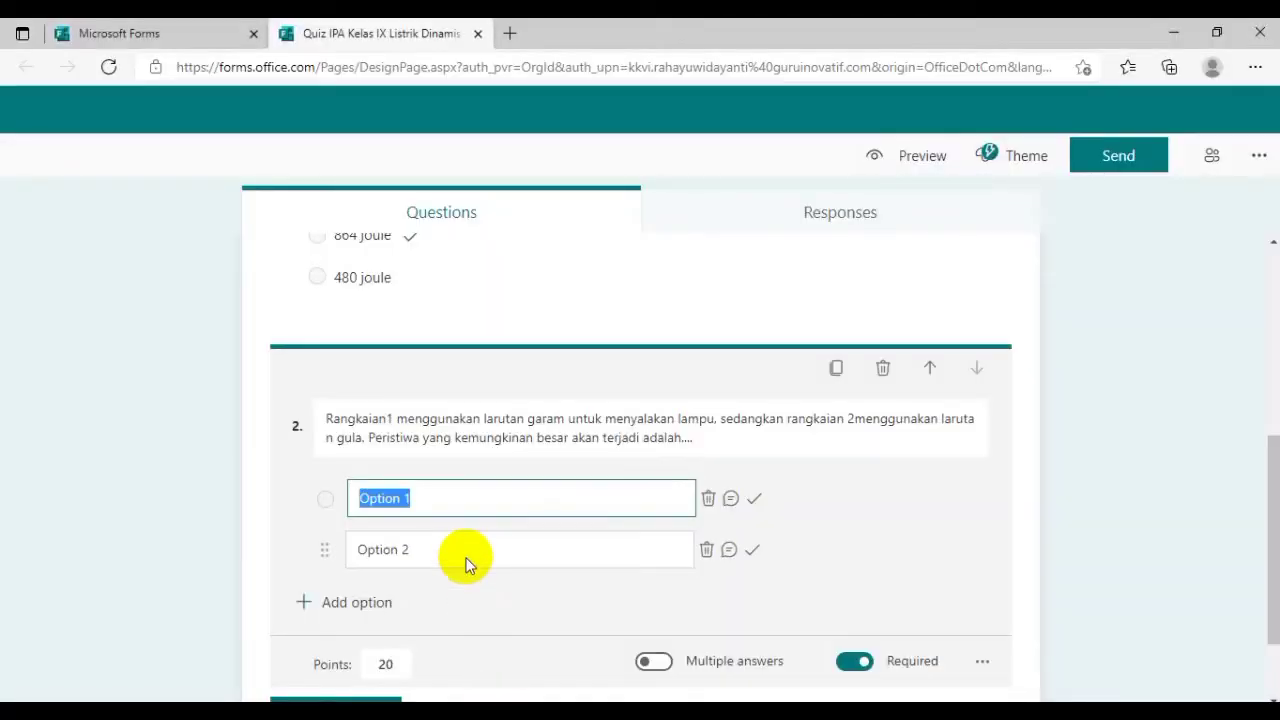
{"action": "type", "text": "A. lampu menyala pada rangkaian 1 karena menggunakan larutan elektrolit"}
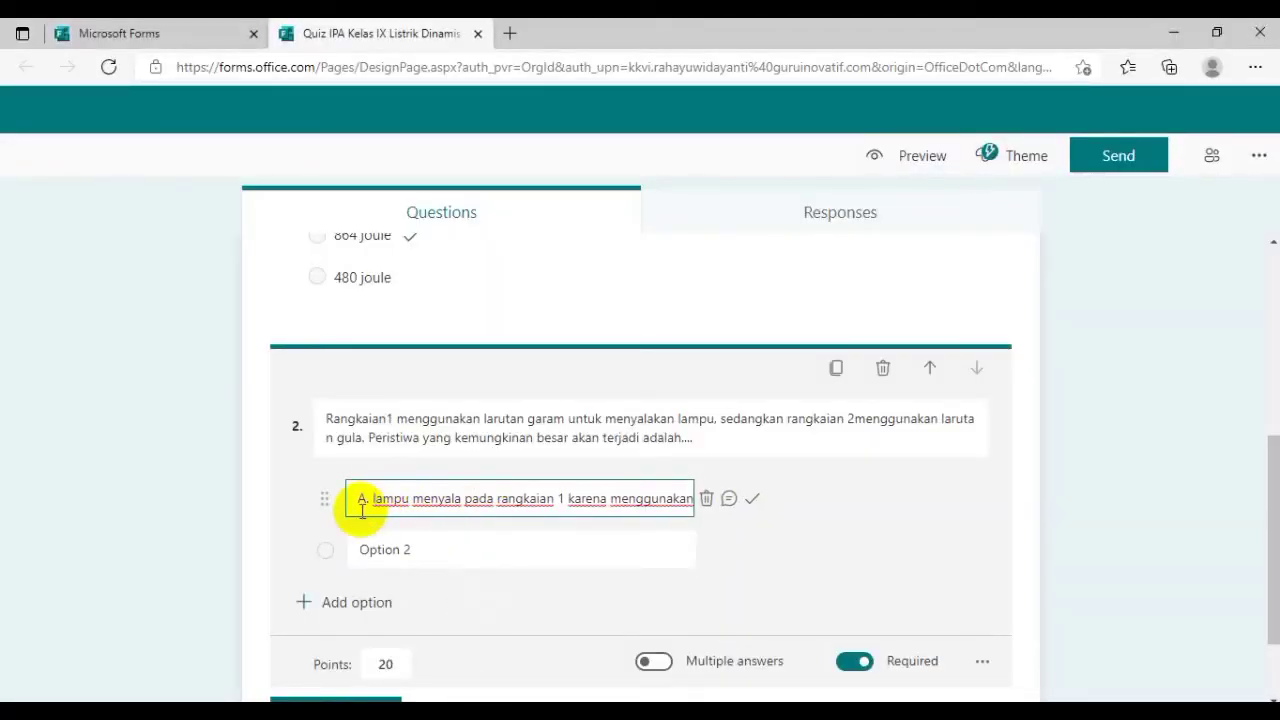
{"action": "left_click", "coordinate": [362, 505]}
{"action": "key", "text": "BackSpace"}
{"action": "key", "text": "BackSpace"}
{"action": "key", "text": "BackSpace"}
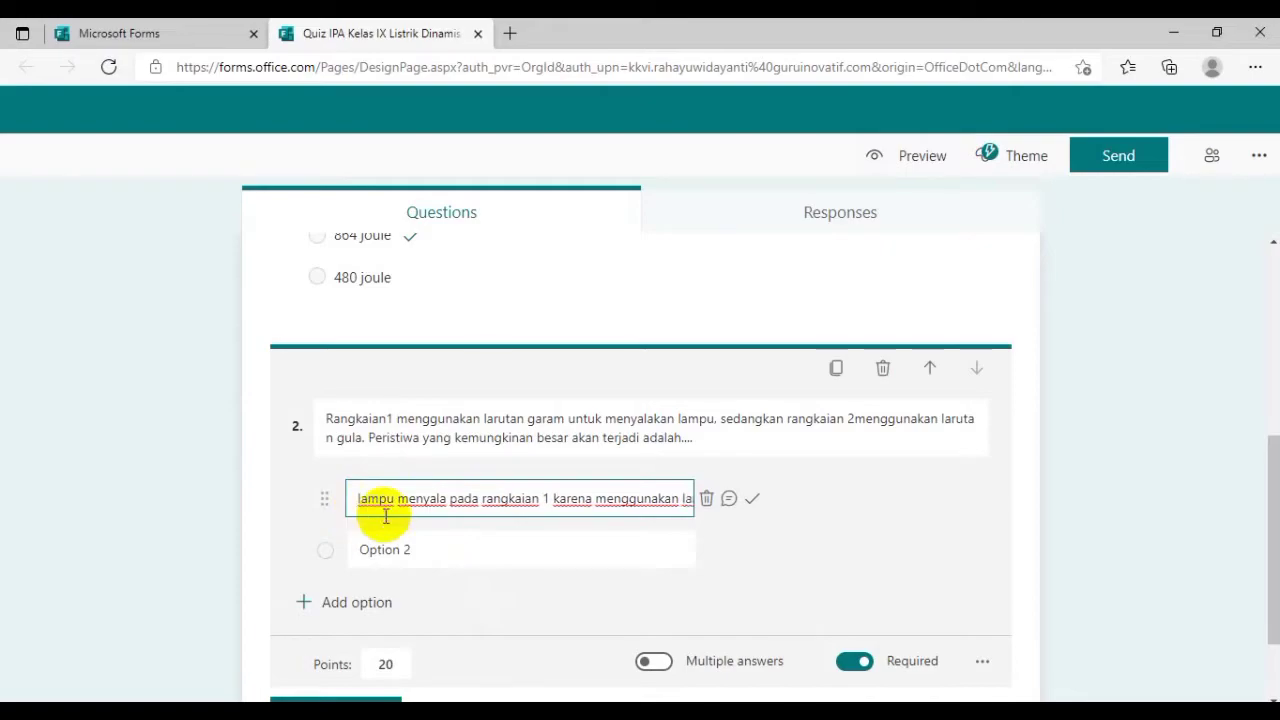
- Fill the second option with Word's answer B, "lampu padam pada rangkaian 1 karena menggunakan larutan nonelektrolit", without its letter prefix
{"action": "left_click", "coordinate": [538, 712]}
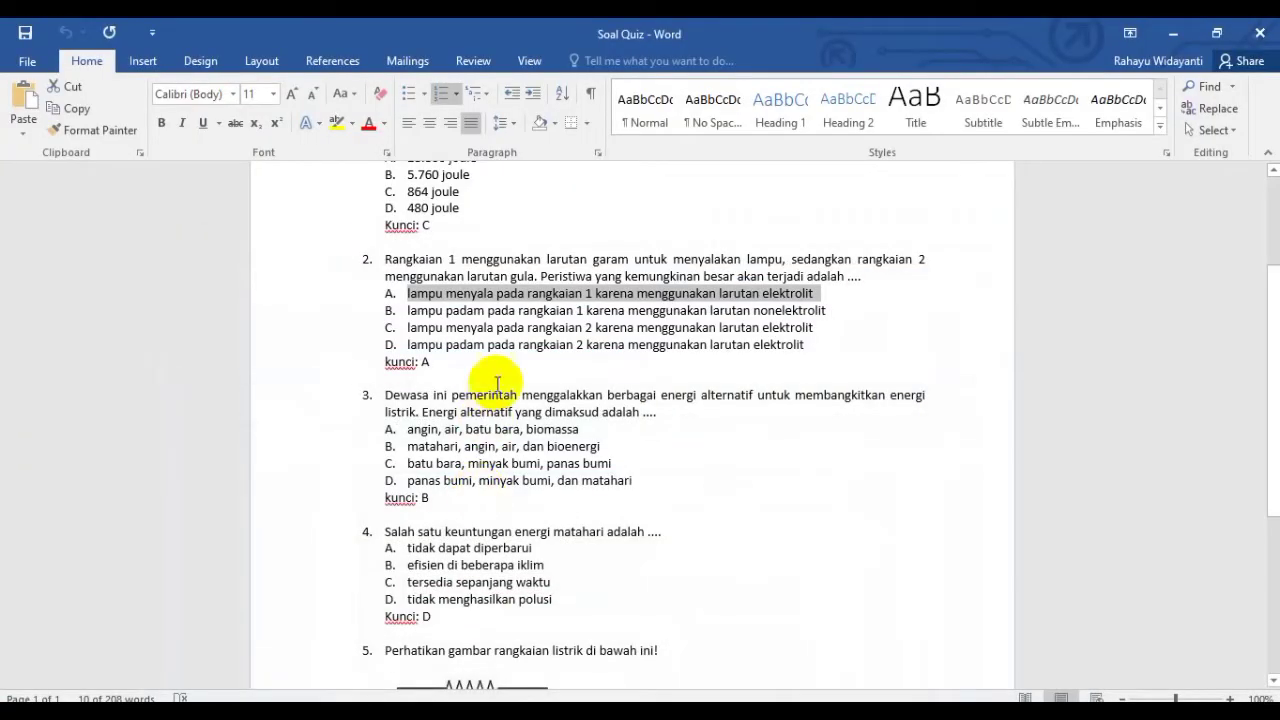
{"action": "left_click_drag", "start_coordinate": [407, 309], "coordinate": [828, 318]}
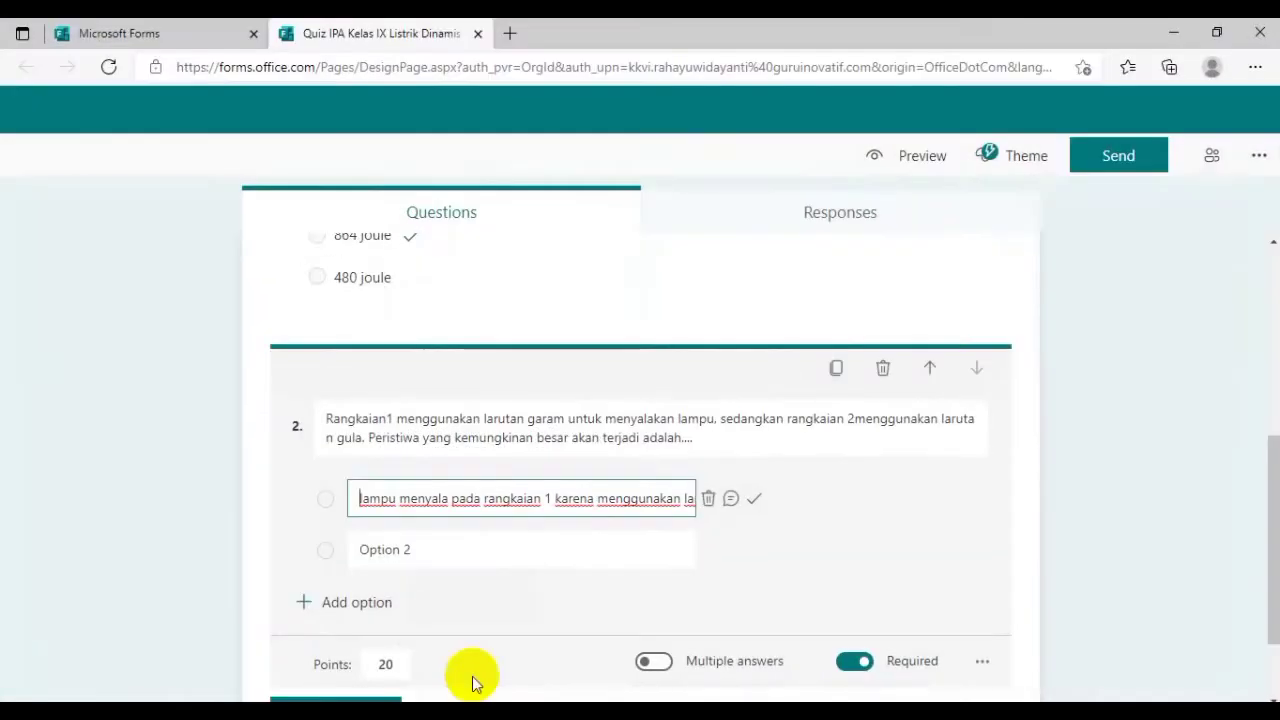
{"action": "left_click", "coordinate": [386, 552]}
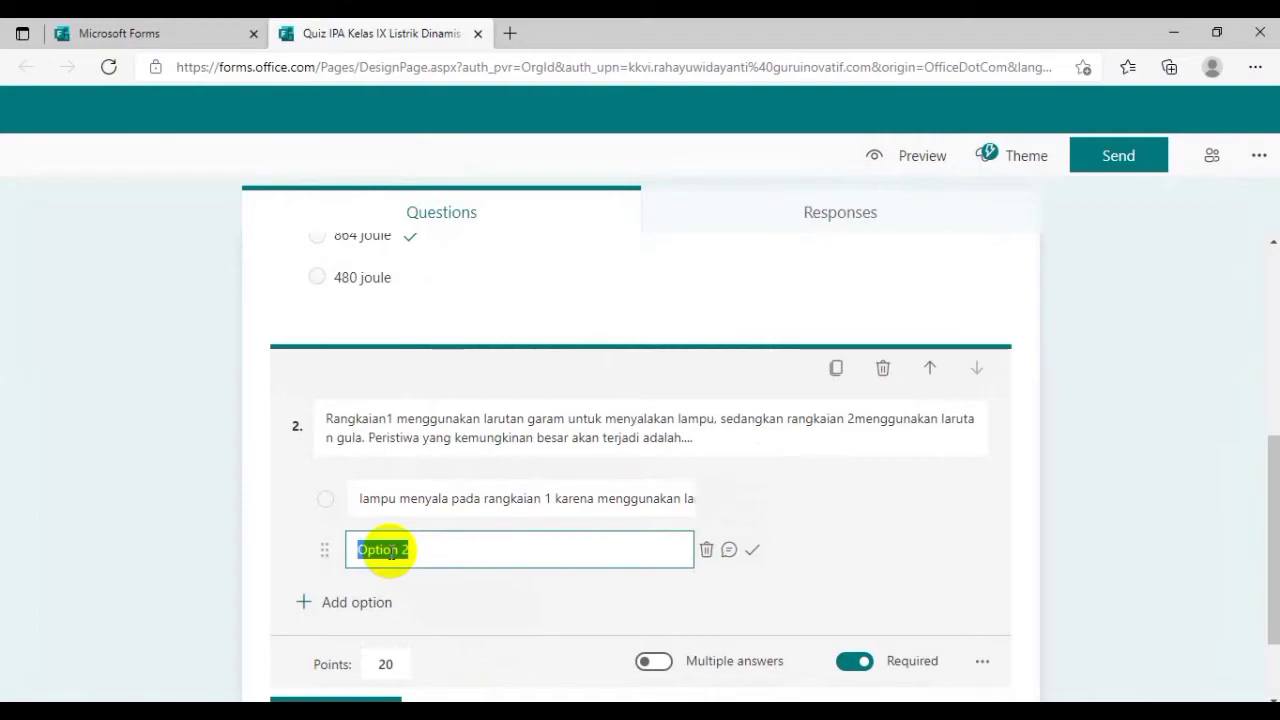
{"action": "key", "text": "ctrl+v"}
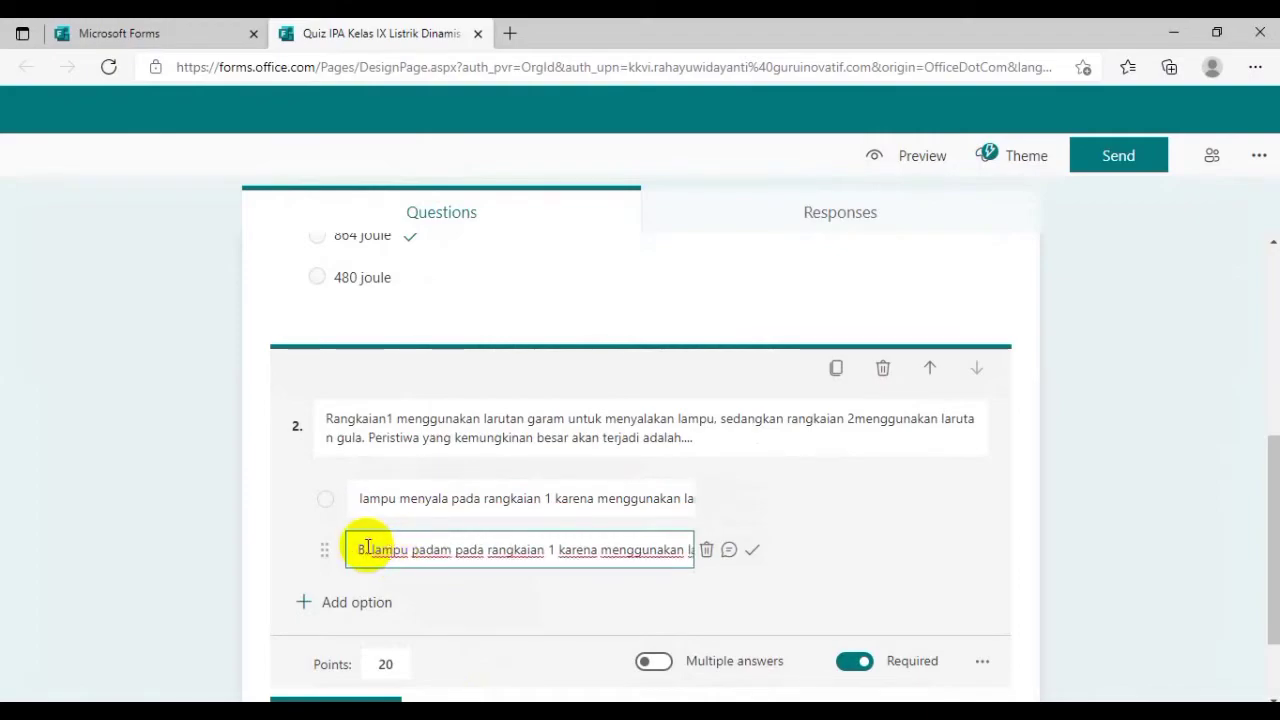
{"action": "key", "text": "Delete"}
{"action": "key", "text": "Delete"}
{"action": "key", "text": "Delete"}
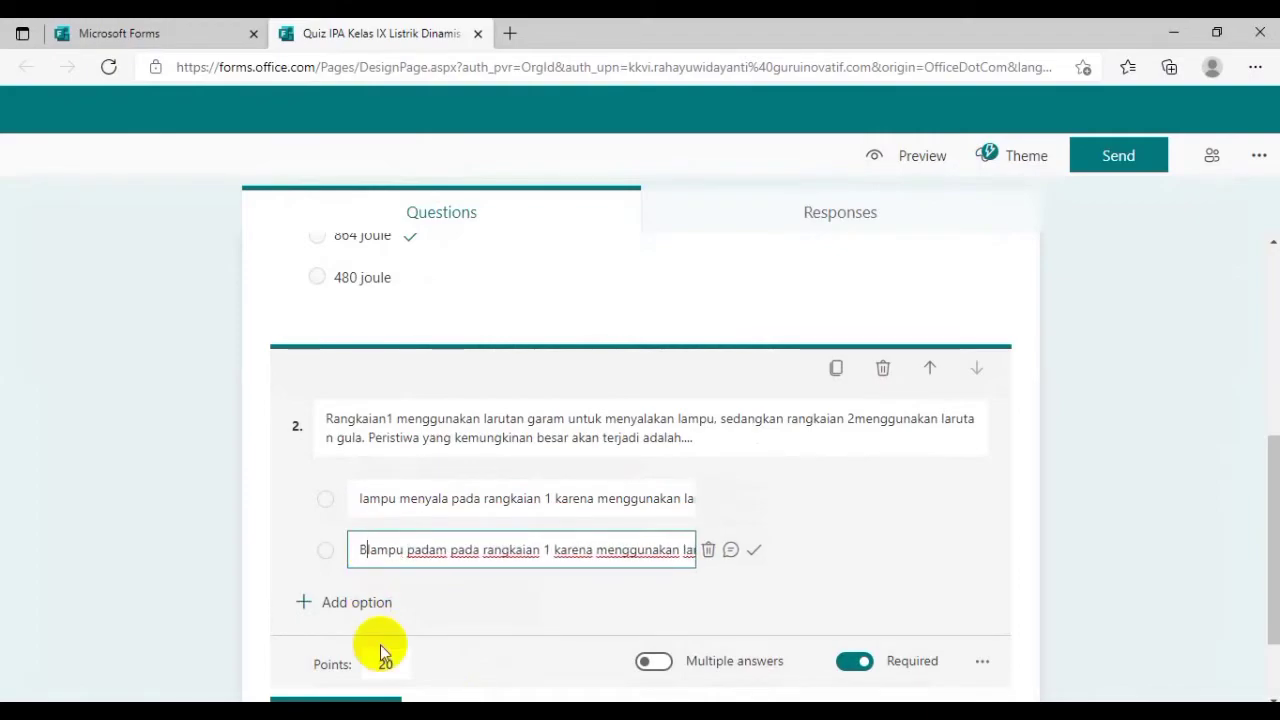
- Add a third option with Word's answer C, "lampu menyala pada rangkaian 2 karena menggunakan larutan elektrolit", without its letter prefix
{"action": "left_click", "coordinate": [512, 712]}
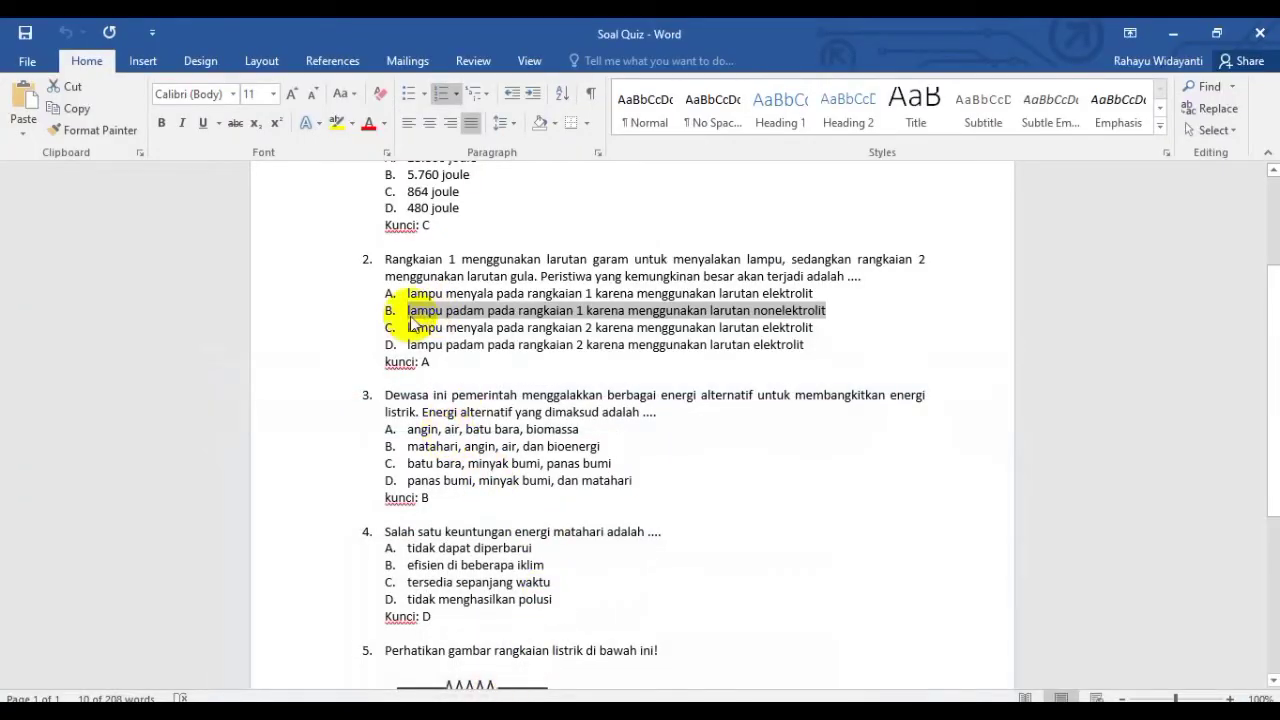
{"action": "left_click_drag", "start_coordinate": [407, 327], "coordinate": [813, 328]}
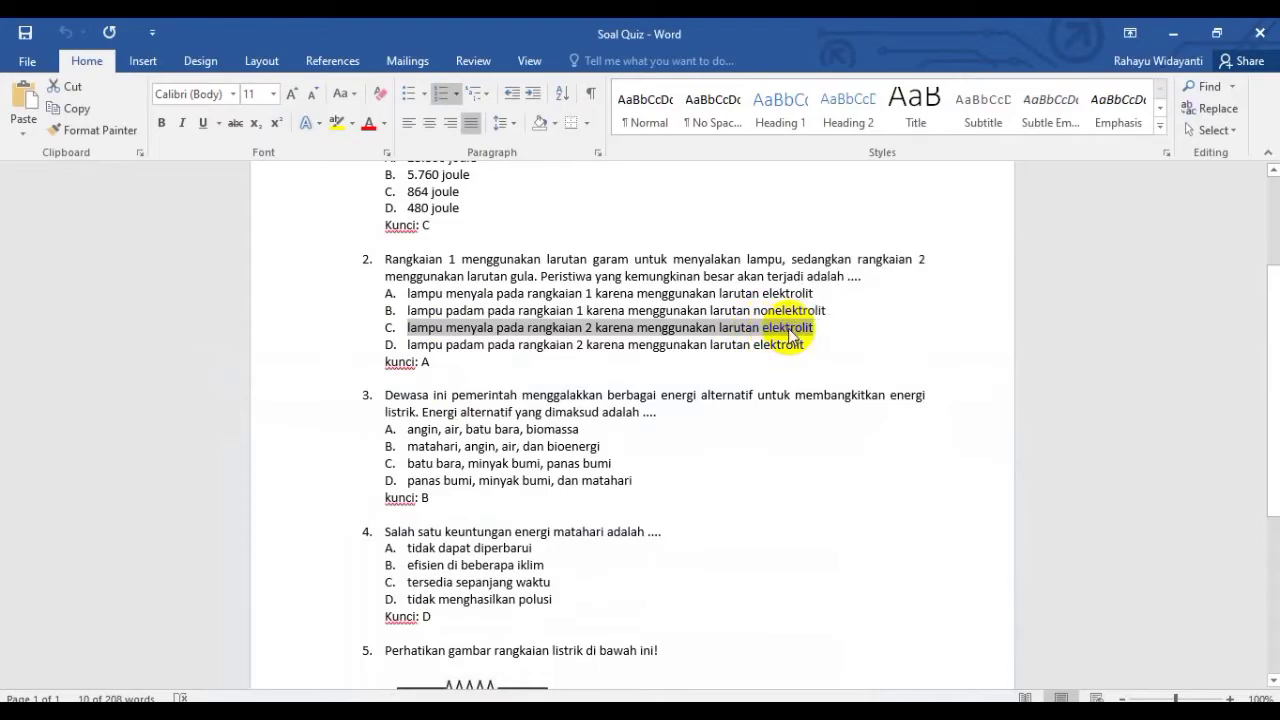
{"action": "left_click", "coordinate": [486, 712]}
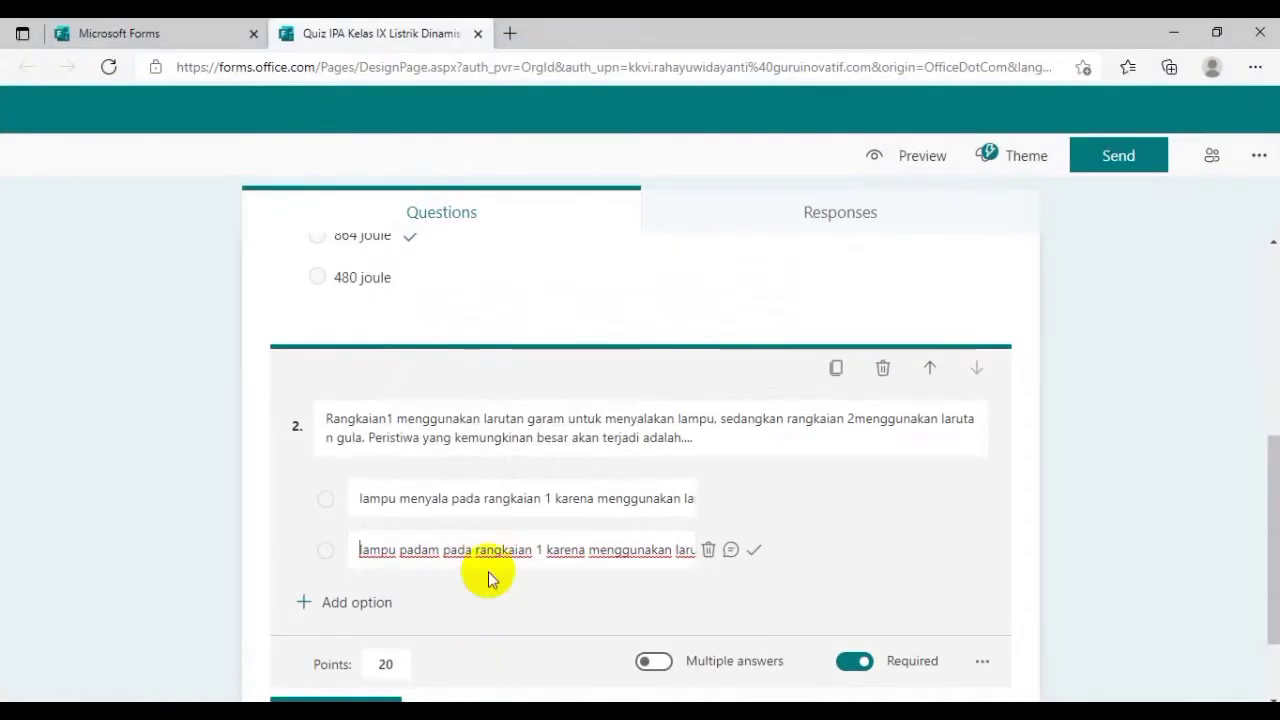
{"action": "left_click", "coordinate": [350, 603]}
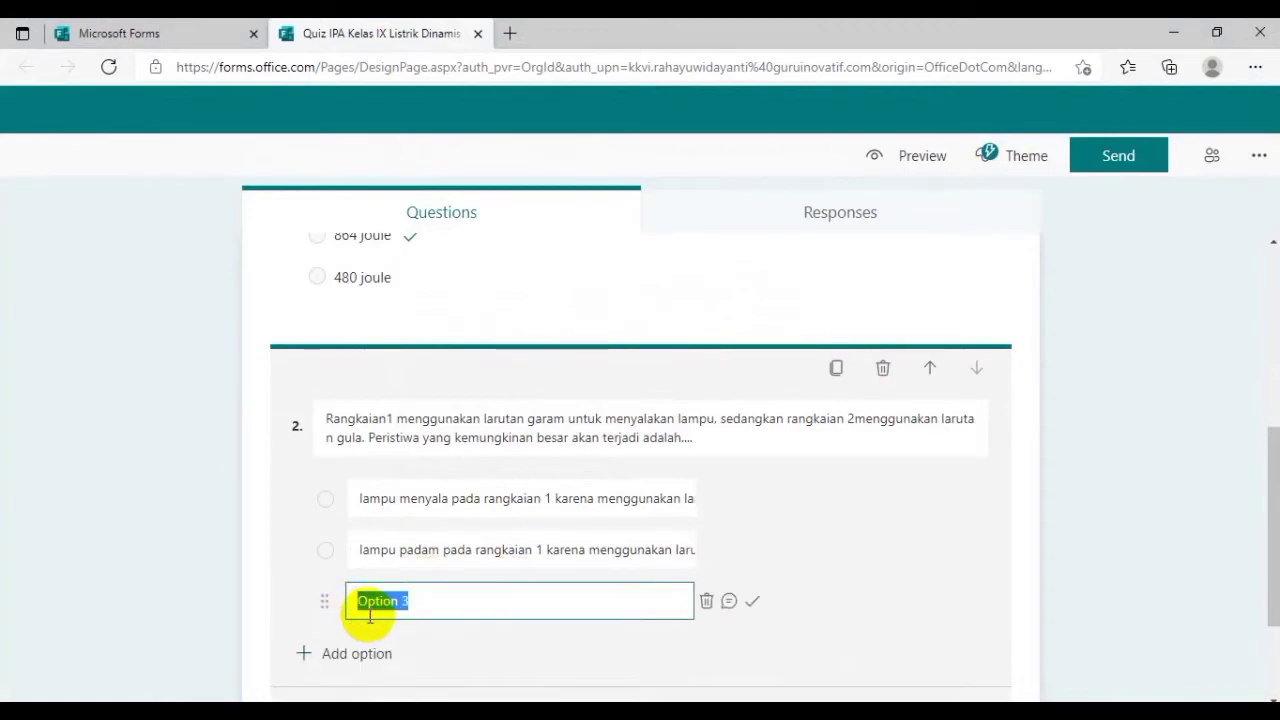
{"action": "key", "text": "ctrl+v"}
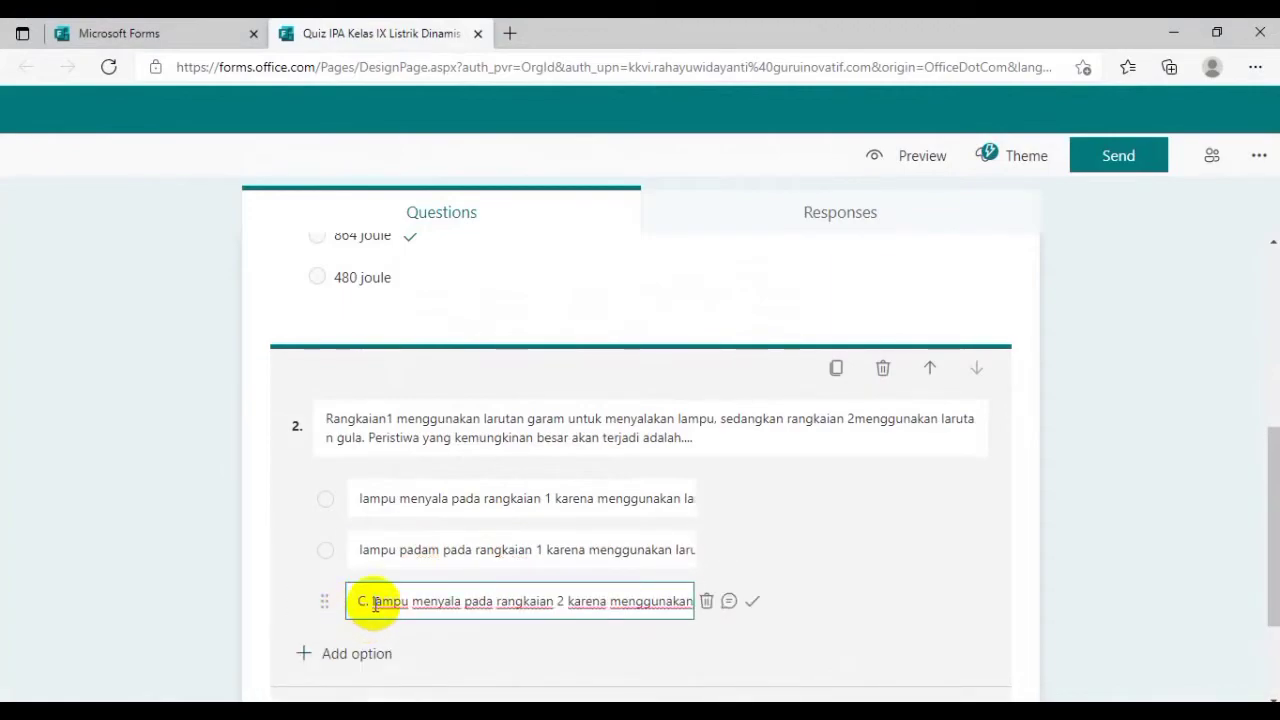
{"action": "key", "text": "BackSpace"}
{"action": "key", "text": "BackSpace"}
{"action": "key", "text": "BackSpace"}
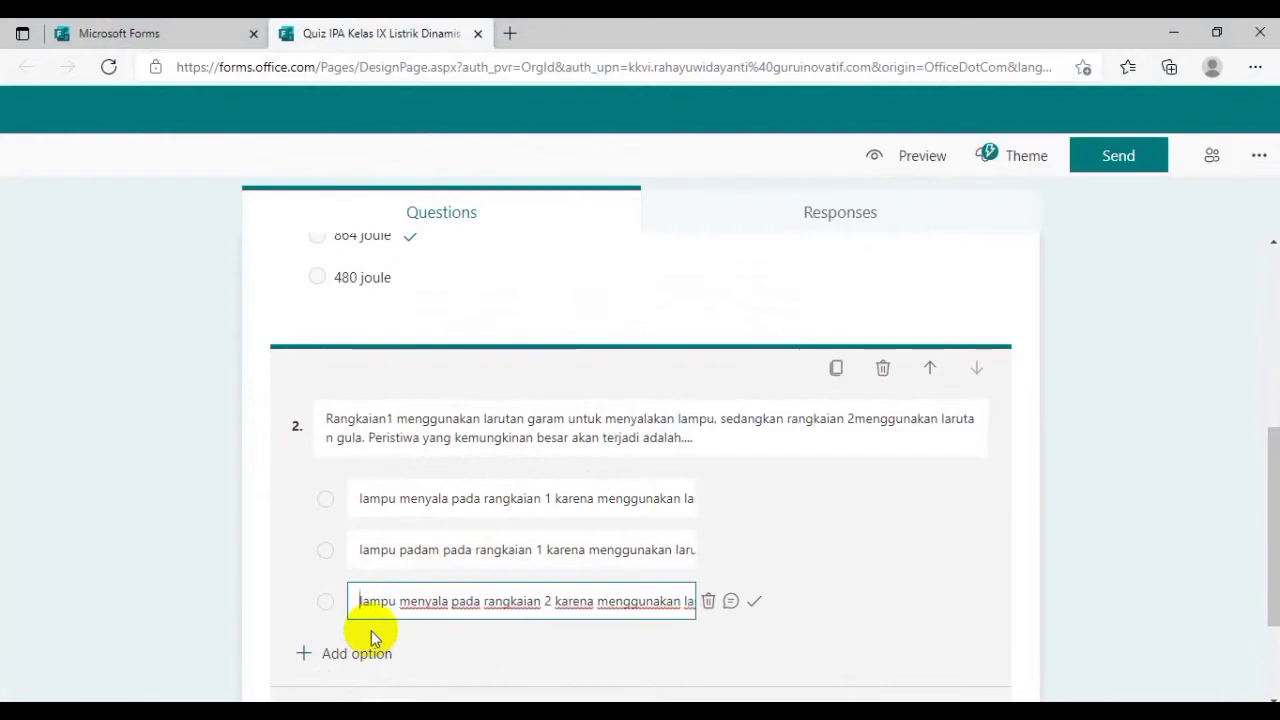
- Add a fourth option with Word's answer D, "lampu padam pada rangkaian 2 karena menggunakan larutan elektrolit", without its letter prefix
{"action": "left_click", "coordinate": [357, 651]}
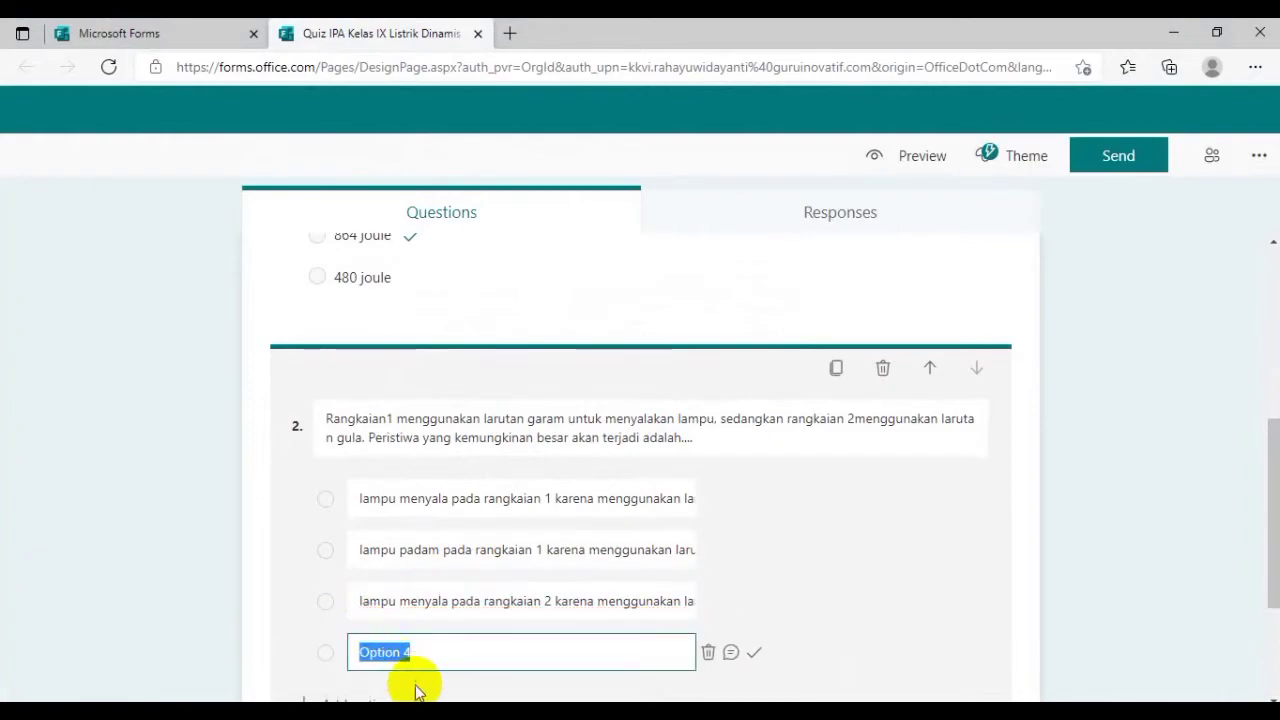
{"action": "key", "text": "alt+Tab"}
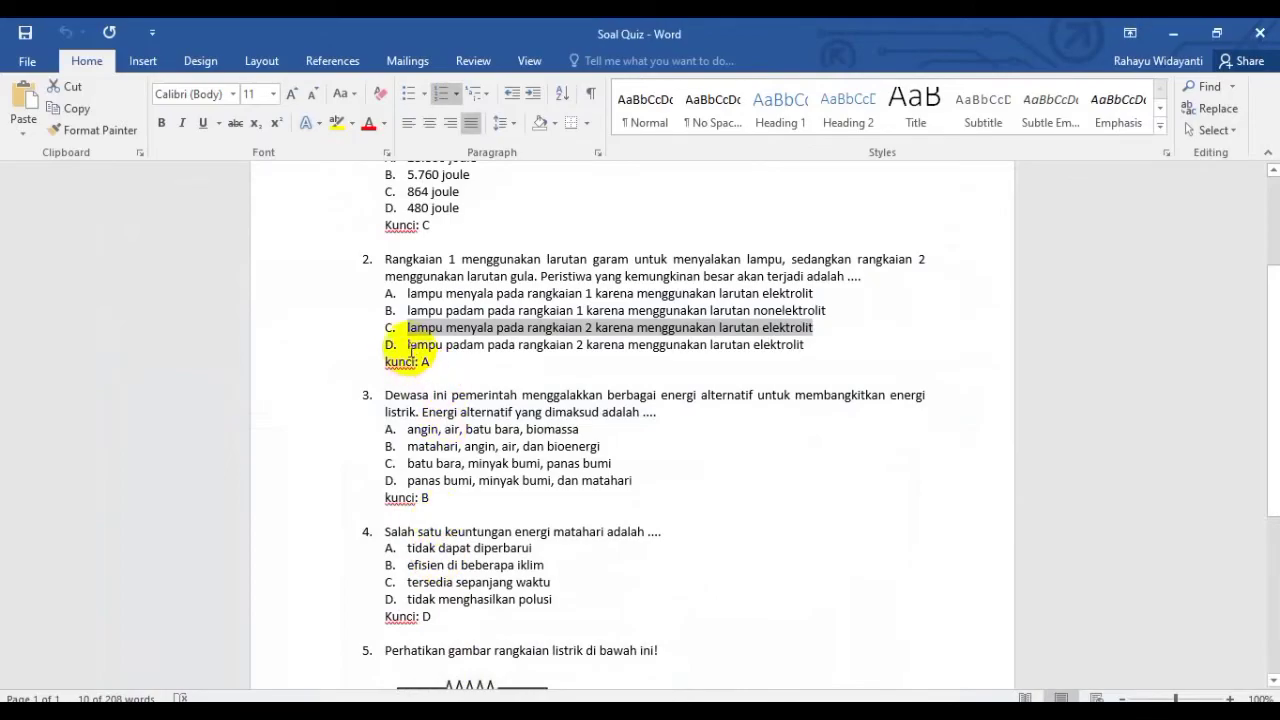
{"action": "left_click", "coordinate": [410, 347]}
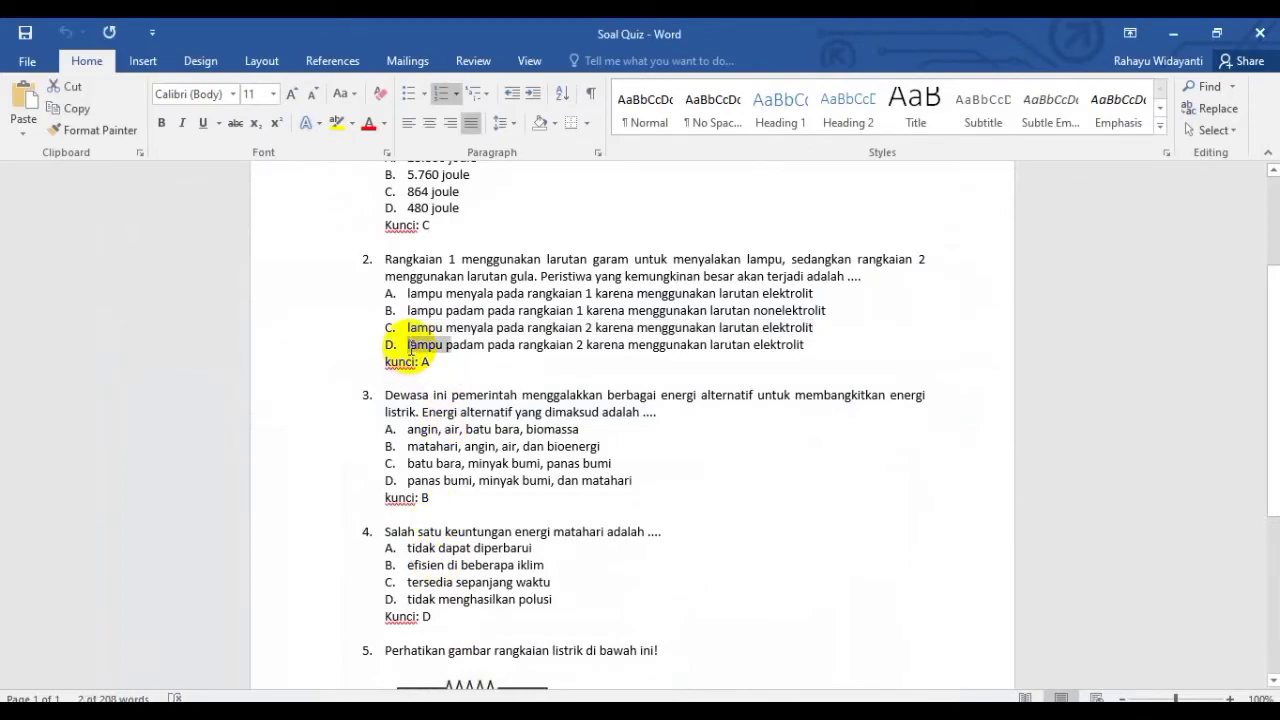
{"action": "key", "text": "ctrl+shift+Right"}
{"action": "key", "text": "ctrl+shift+Right"}
{"action": "key", "text": "ctrl+shift+Right"}
{"action": "key", "text": "ctrl+shift+Right"}
{"action": "key", "text": "ctrl+shift+Right"}
{"action": "key", "text": "ctrl+shift+Right"}
{"action": "key", "text": "ctrl+shift+Right"}
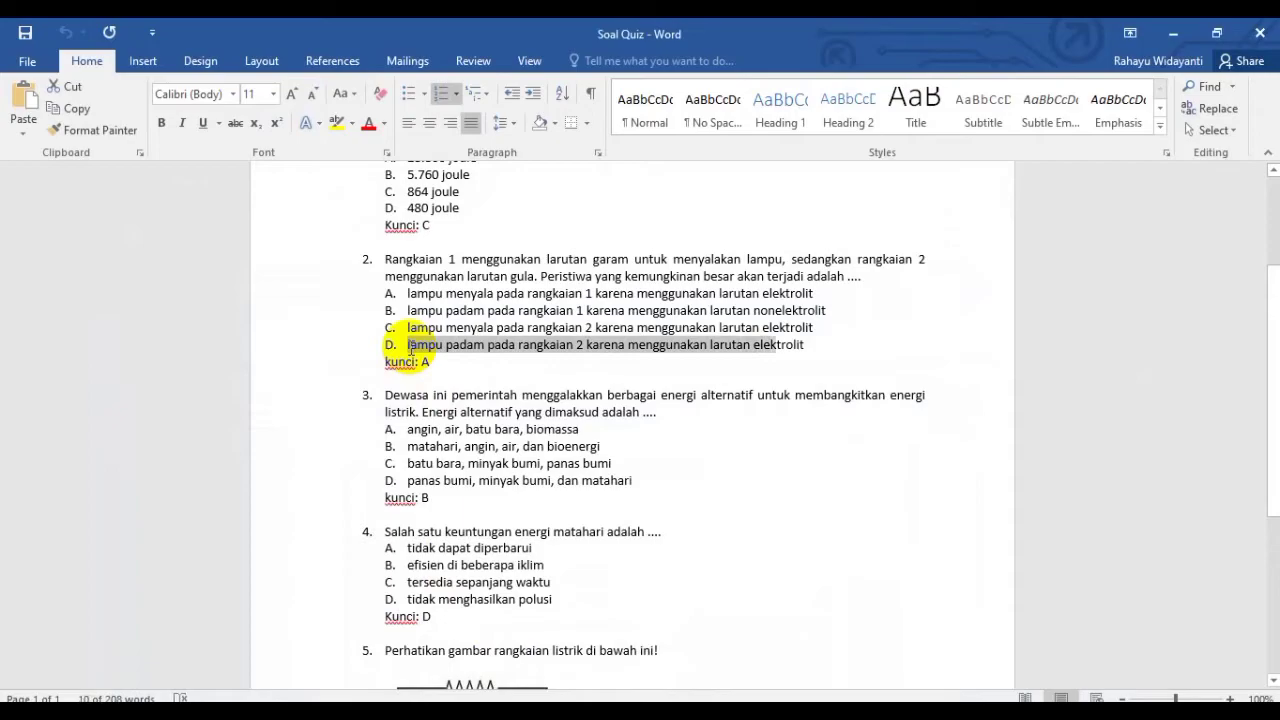
{"action": "key", "text": "ctrl+shift+Right"}
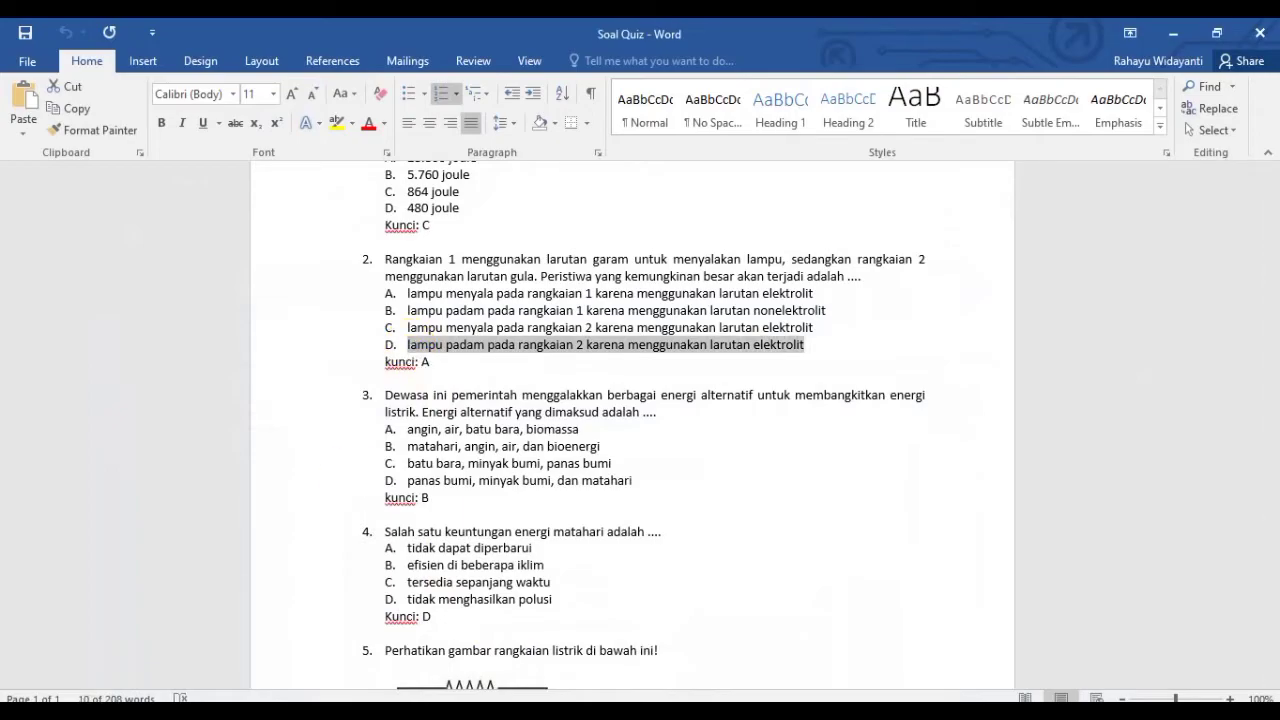
{"action": "key", "text": "alt+Tab"}
{"action": "type", "text": "D. lampu padam pada rangkaian 2 karena menggunakan larutan elektrolit"}
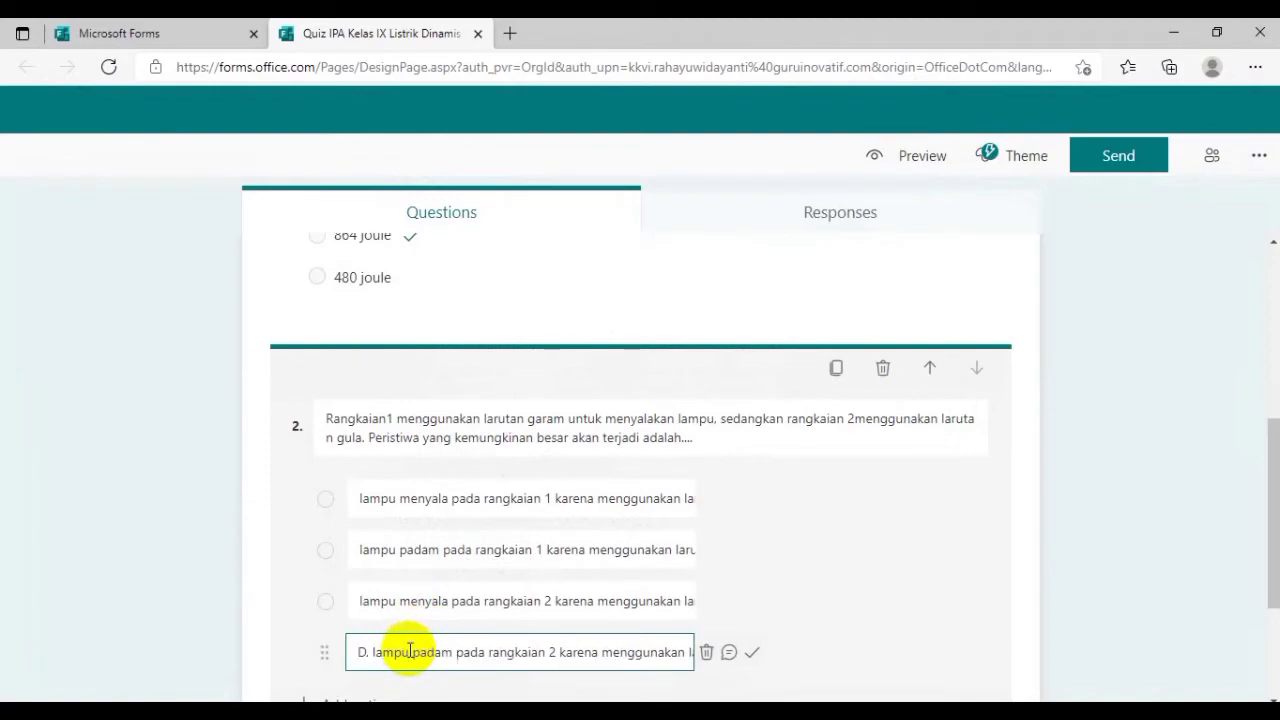
{"action": "left_click", "coordinate": [372, 655]}
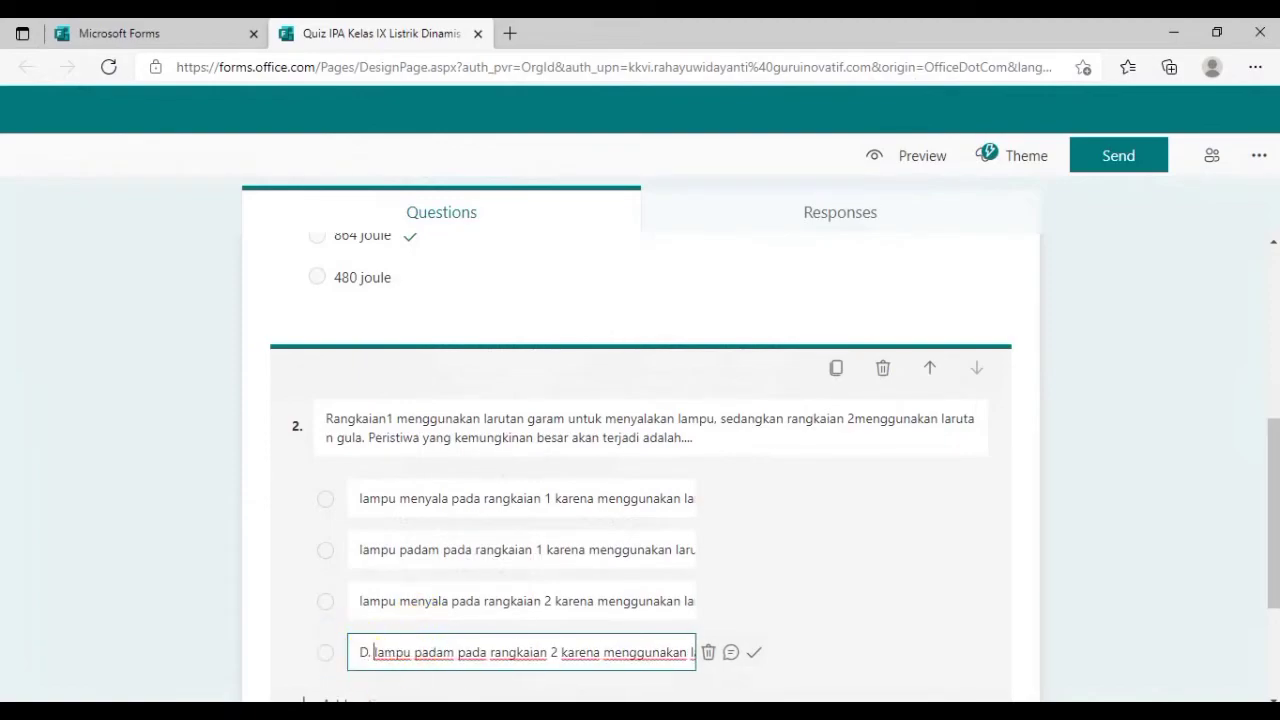
{"action": "key", "text": "BackSpace"}
{"action": "key", "text": "BackSpace"}
{"action": "key", "text": "BackSpace"}
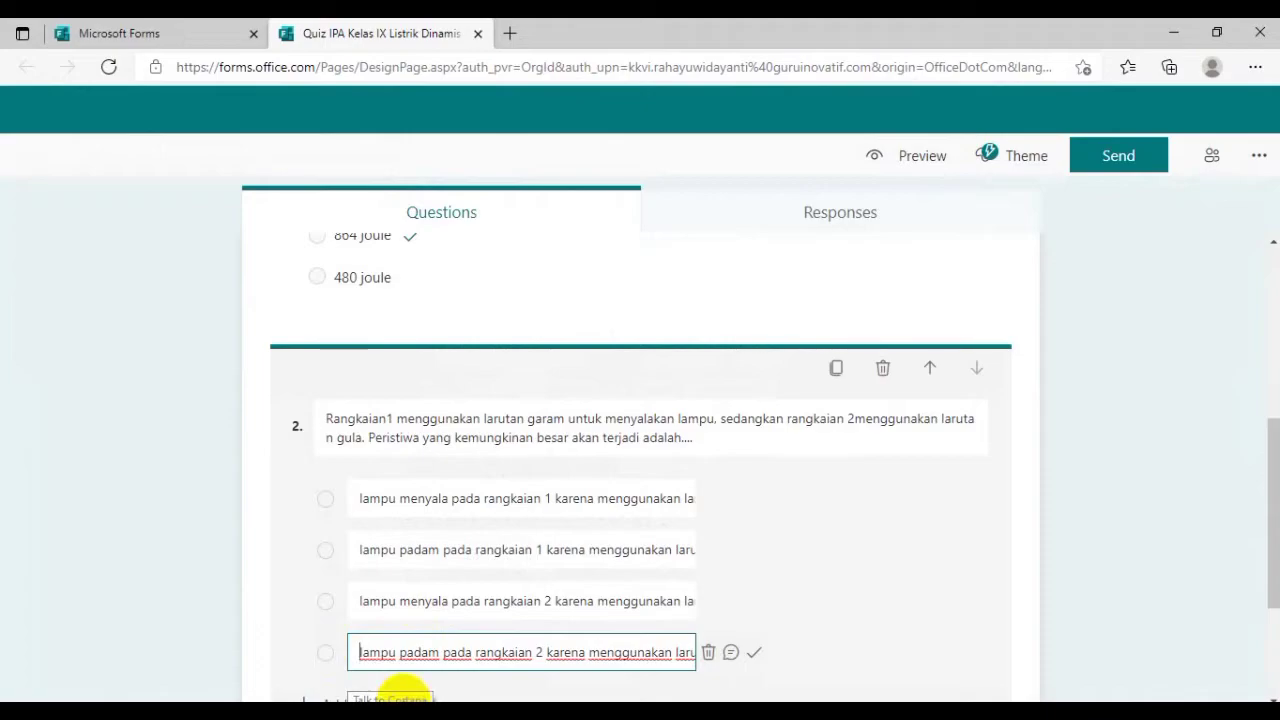
- Check question 2's answer key in the Word document and mark the first option in the form as the correct answer
{"action": "scroll", "coordinate": [420, 640], "scroll_direction": "down", "scroll_amount": 1}
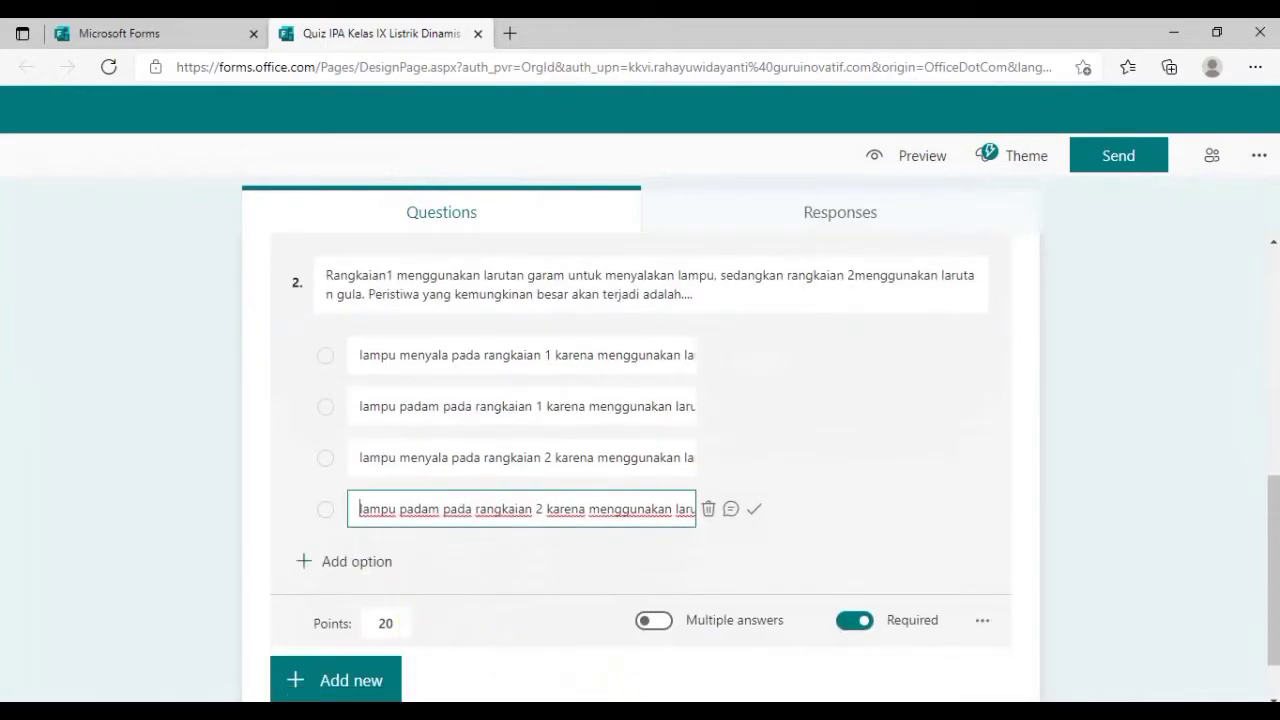
{"action": "key", "text": "alt+Tab"}
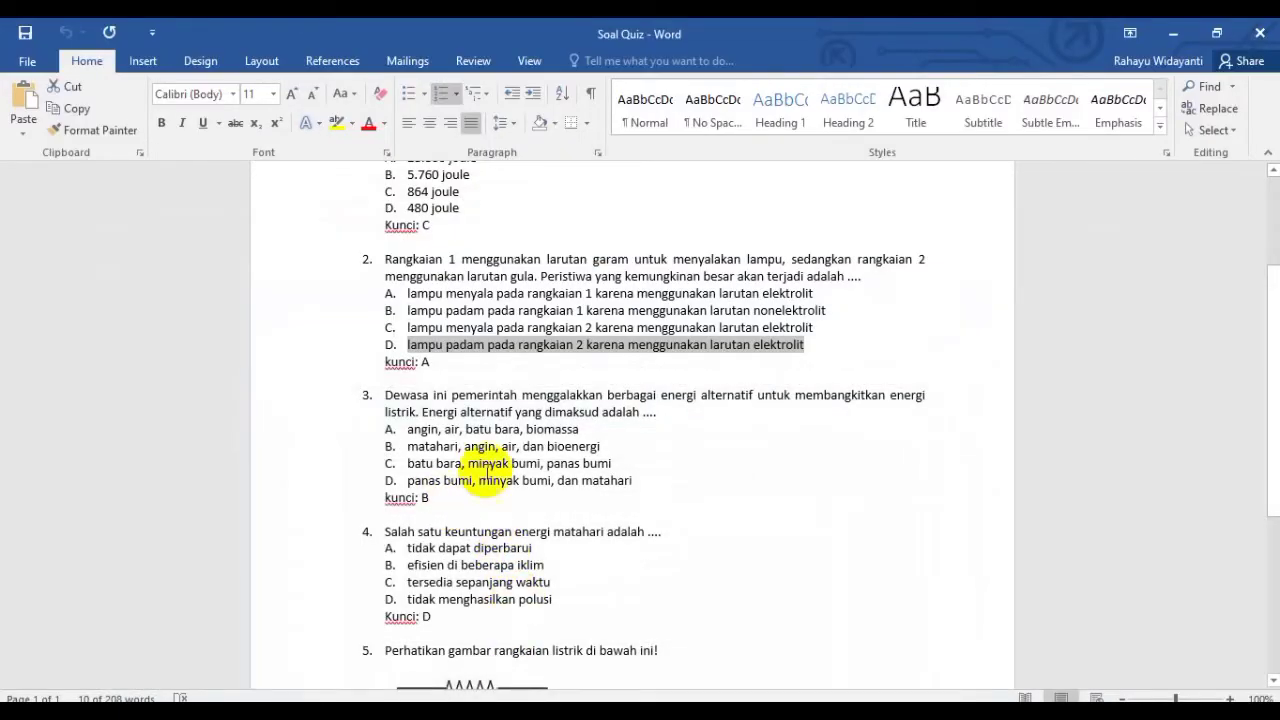
{"action": "key", "text": "alt+Tab"}
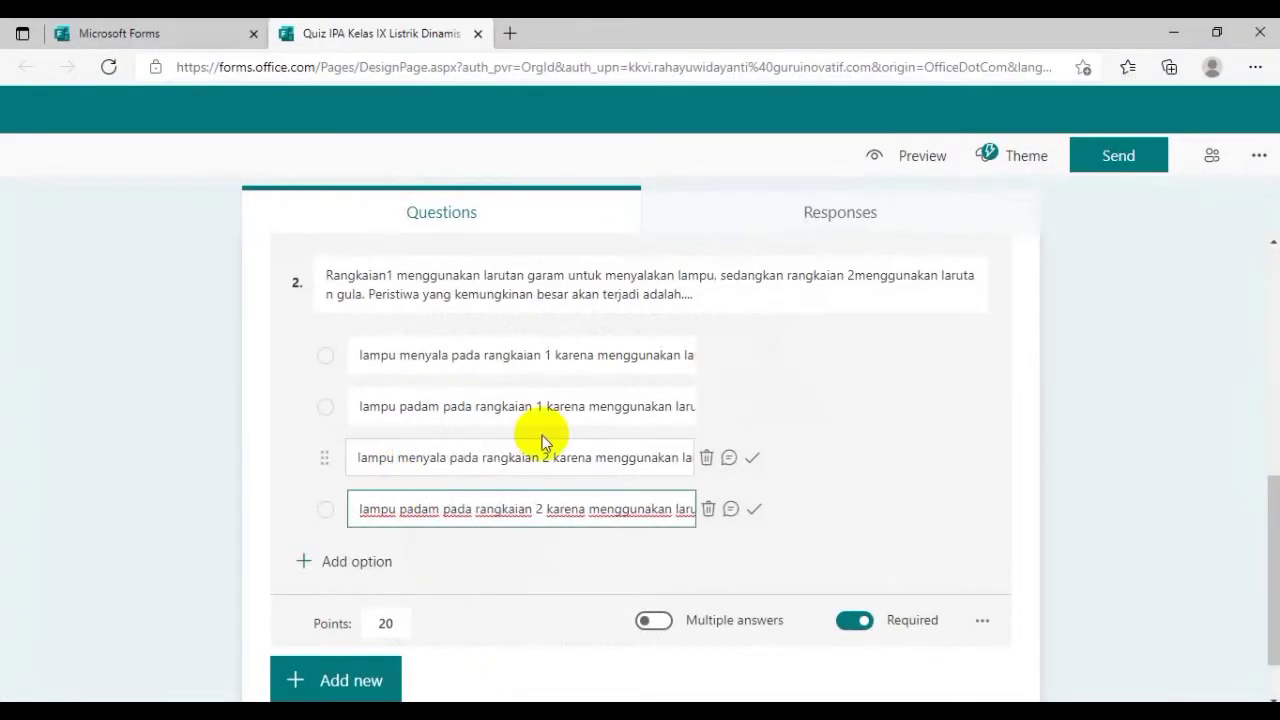
{"action": "left_click", "coordinate": [754, 360]}
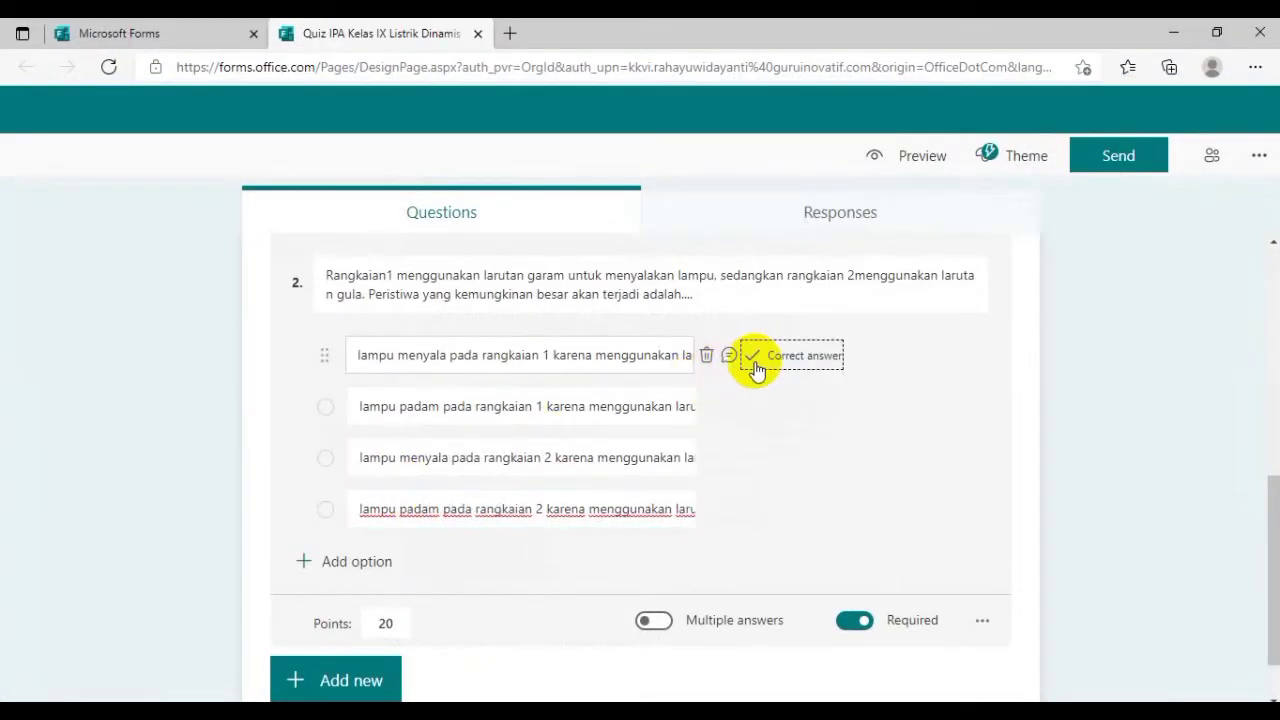
{"action": "scroll", "coordinate": [400, 630], "scroll_direction": "down", "scroll_amount": 1}
{"action": "left_click", "coordinate": [371, 634]}
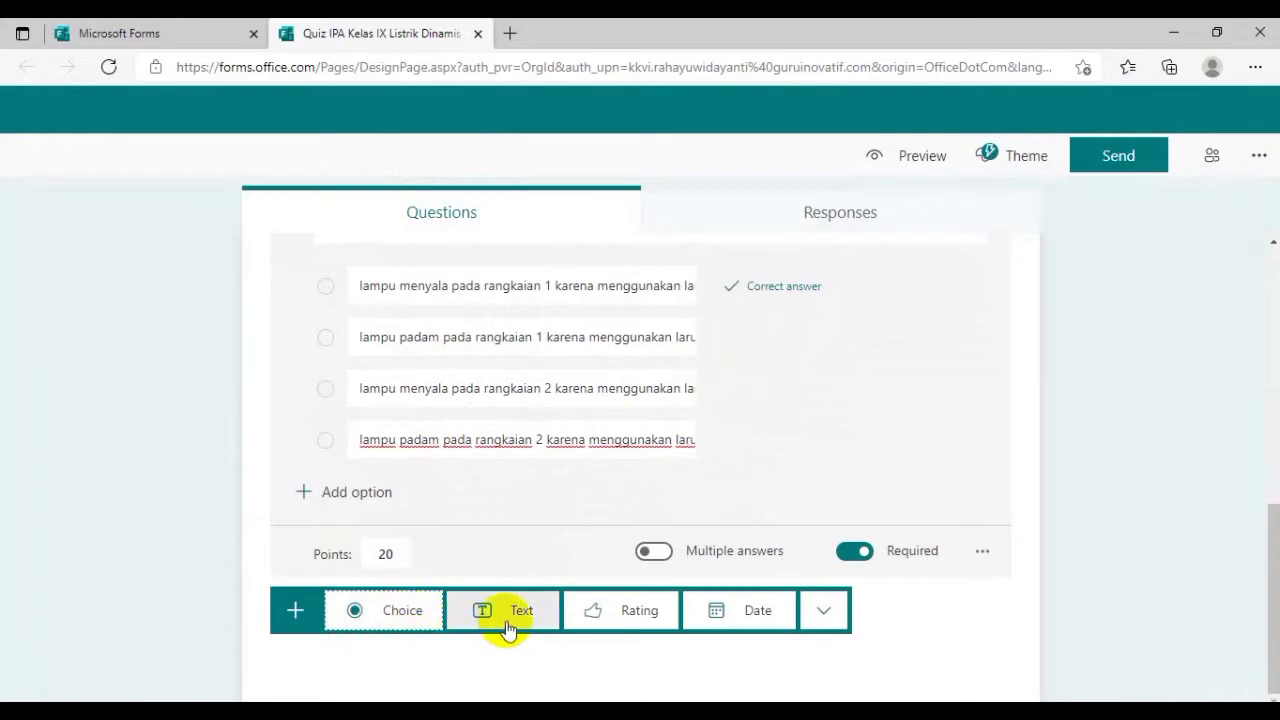
{"action": "left_click", "coordinate": [825, 609]}
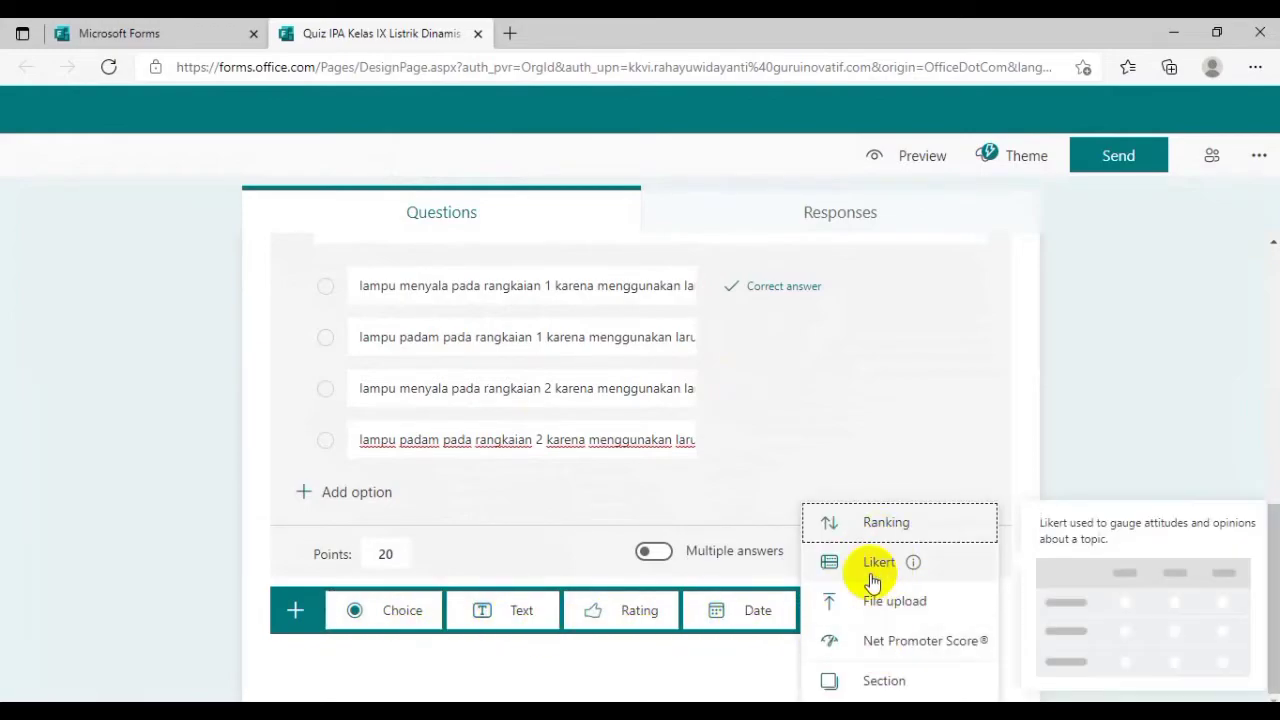
{"action": "left_click", "coordinate": [651, 655]}
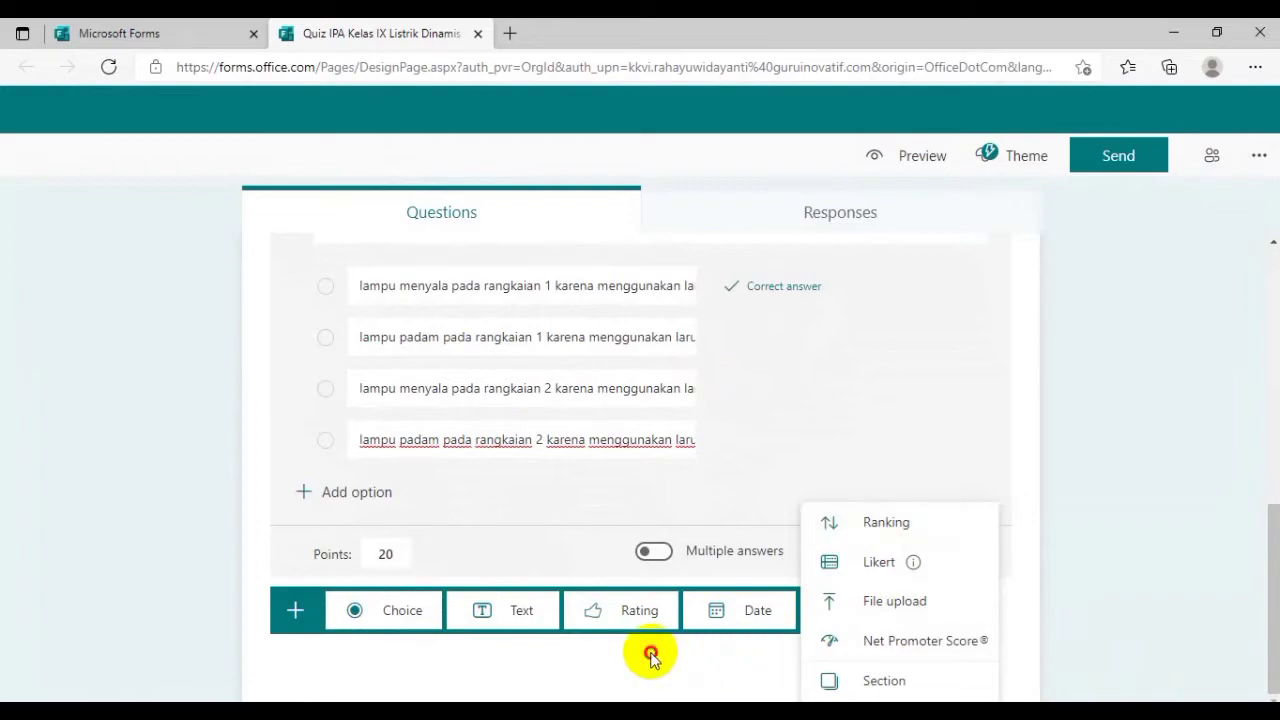
{"action": "left_click", "coordinate": [830, 436]}
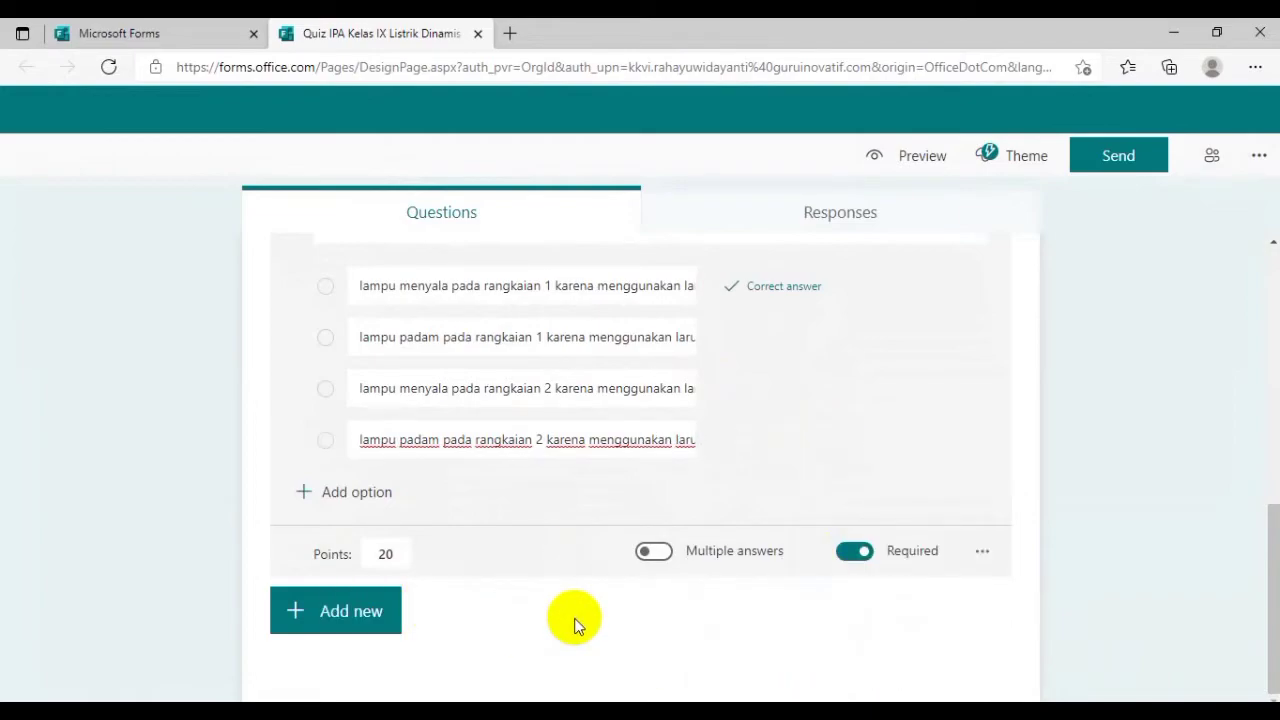
- Add a Choice question and fill it with Word's question 3, from "Dewasa ini pemerintah menggalakkan" through "Energi alternatif yang dimaksud adalah ...."
{"action": "left_click", "coordinate": [300, 616]}
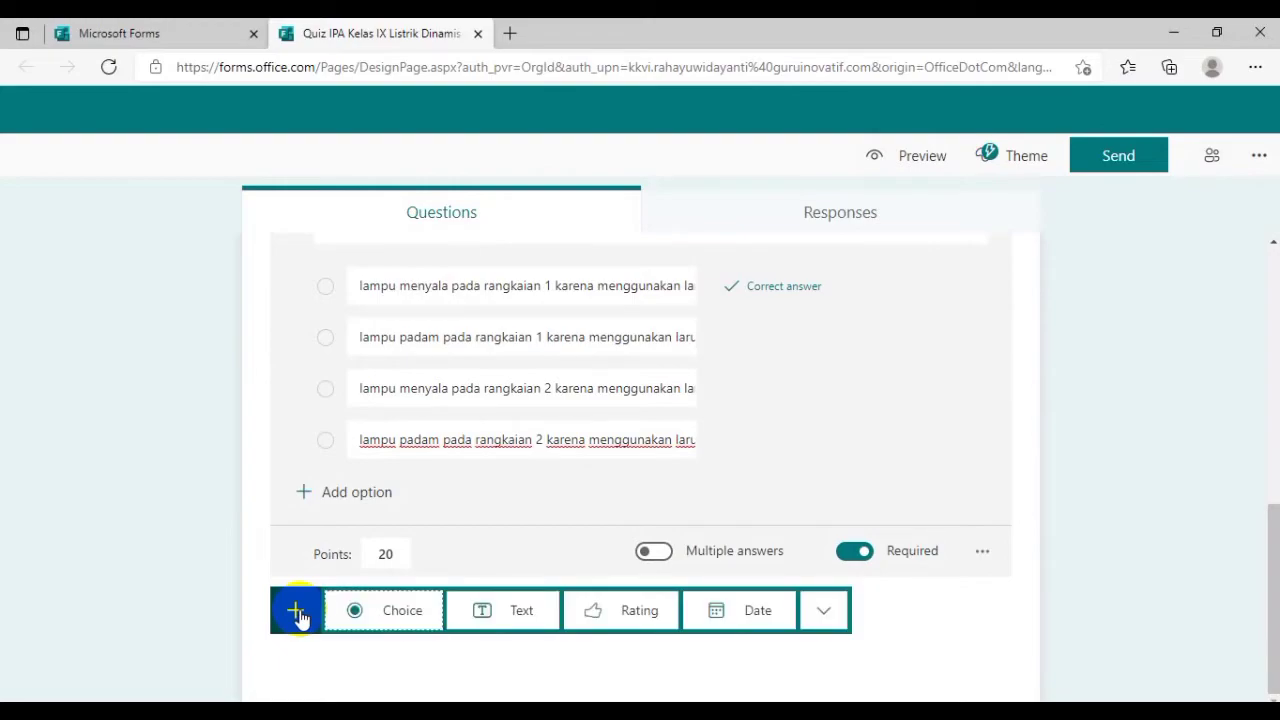
{"action": "left_click", "coordinate": [388, 618]}
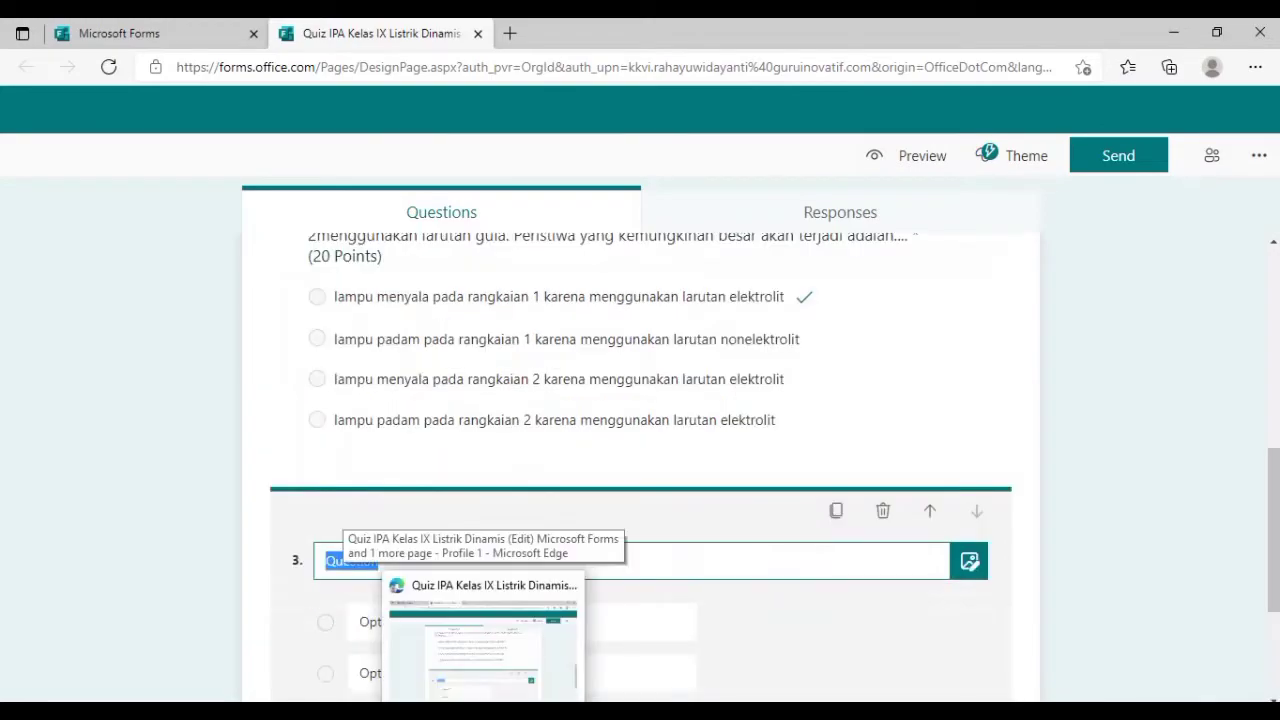
{"action": "left_click", "coordinate": [587, 651]}
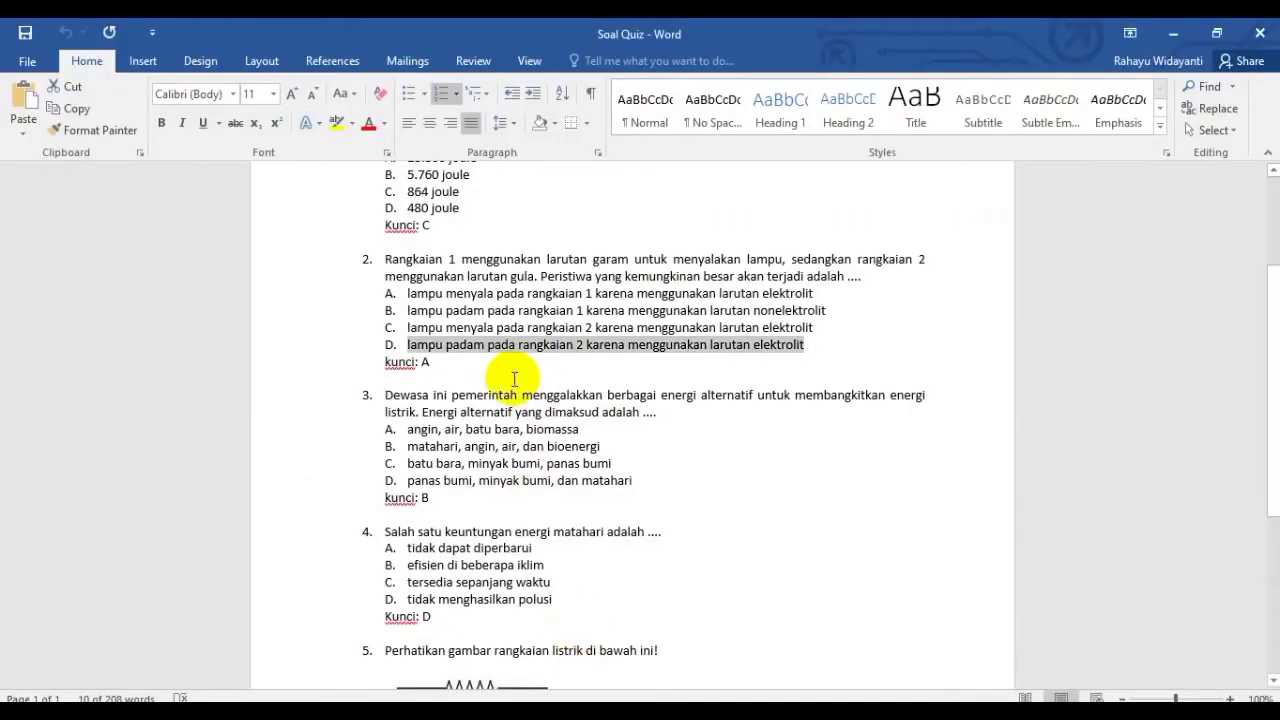
{"action": "left_click", "coordinate": [388, 395]}
{"action": "left_click_drag", "start_coordinate": [386, 395], "coordinate": [390, 408]}
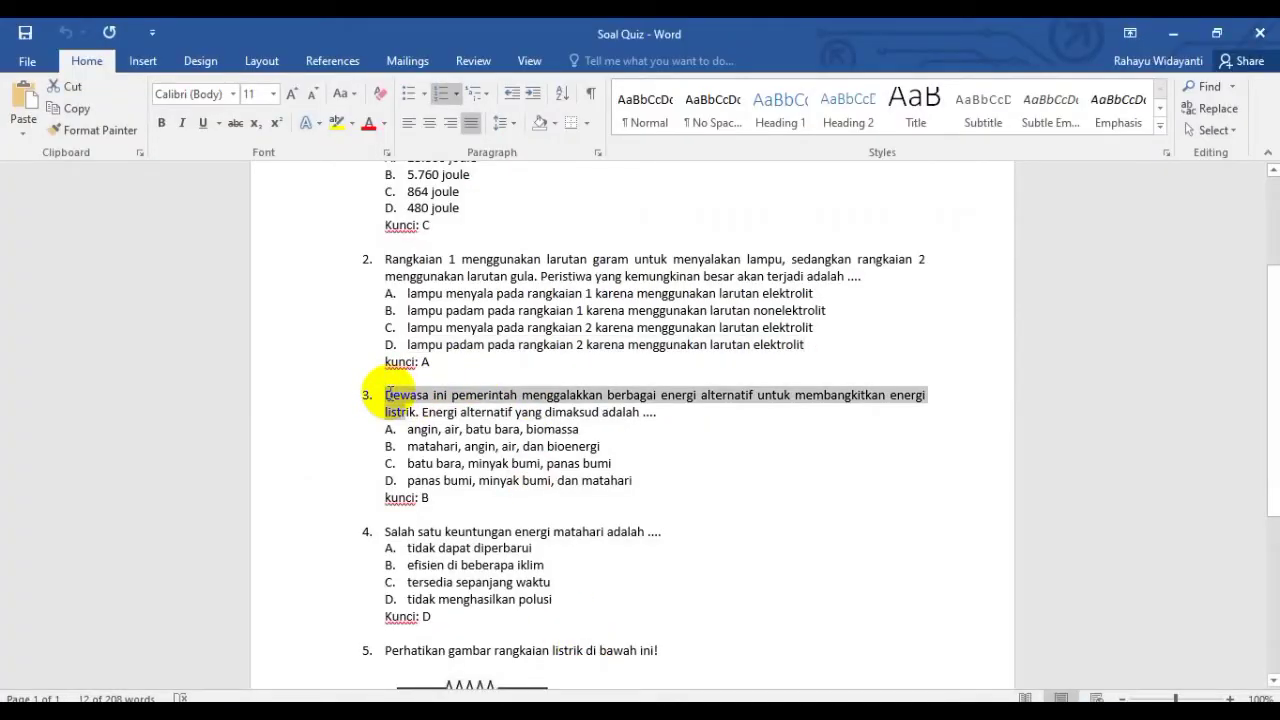
{"action": "key", "text": "shift+Right"}
{"action": "key", "text": "shift+Right"}
{"action": "key", "text": "shift+Right"}
{"action": "key", "text": "shift+Right"}
{"action": "key", "text": "shift+Right"}
{"action": "key", "text": "shift+Right"}
{"action": "key", "text": "shift+Right"}
{"action": "key", "text": "shift+Right"}
{"action": "key", "text": "shift+Right"}
{"action": "key", "text": "shift+Right"}
{"action": "key", "text": "shift+Right"}
{"action": "key", "text": "shift+Right"}
{"action": "key", "text": "shift+Right"}
{"action": "key", "text": "shift+Right"}
{"action": "key", "text": "shift+Right"}
{"action": "key", "text": "shift+Right"}
{"action": "key", "text": "shift+Right"}
{"action": "key", "text": "shift+Right"}
{"action": "key", "text": "shift+Right"}
{"action": "key", "text": "shift+Right"}
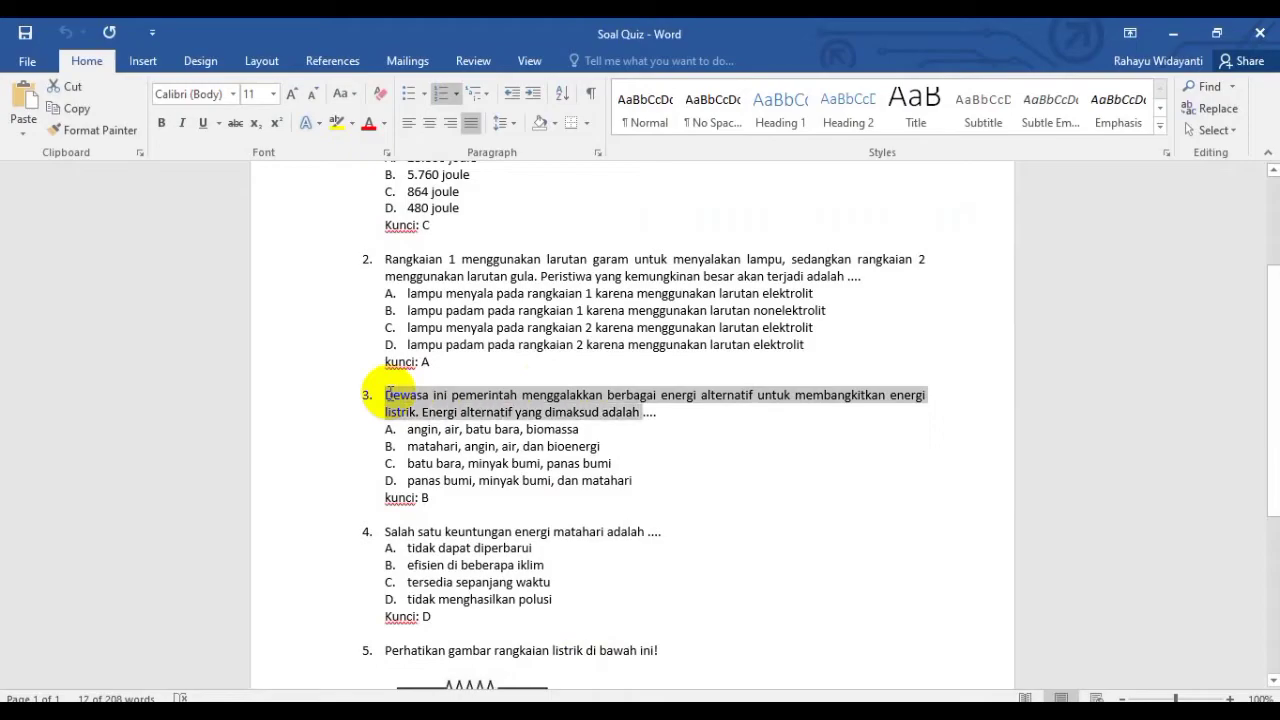
{"action": "key", "text": "shift+Right"}
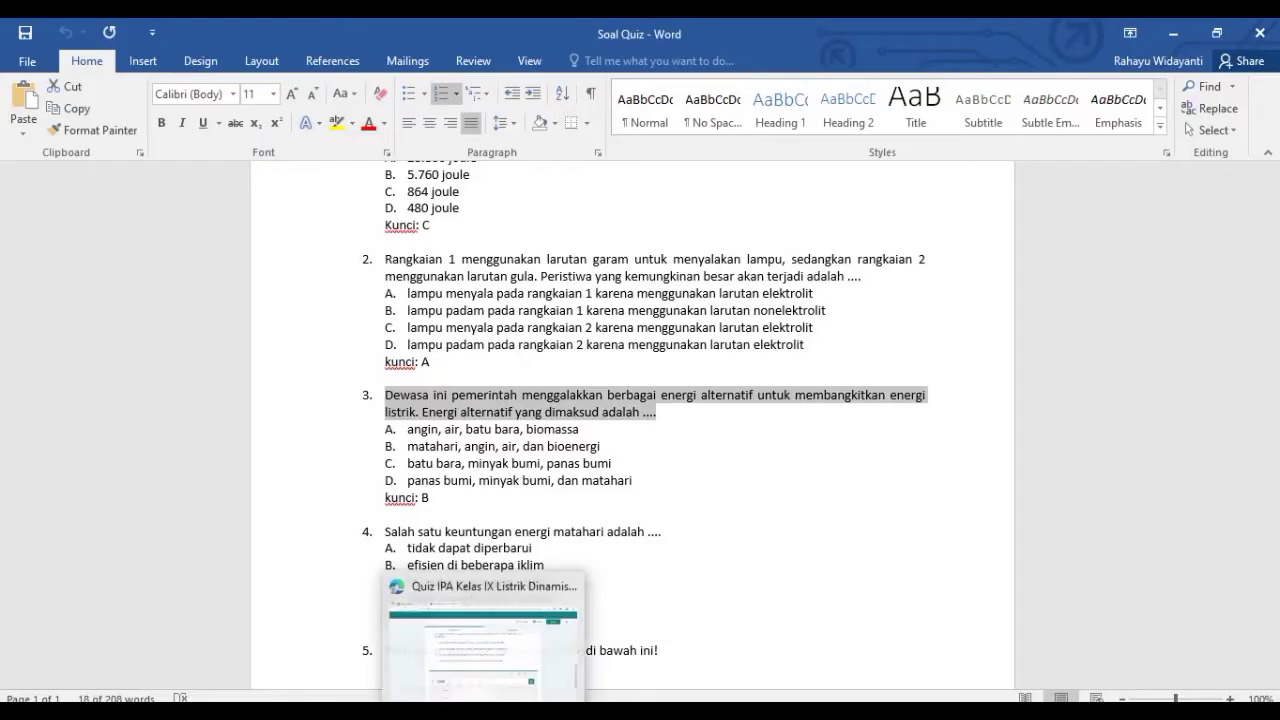
{"action": "left_click", "coordinate": [485, 711]}
{"action": "type", "text": "Dewasaini pemerintah menggalakkan berbagai energi alternatif untuk membangkitkanenergi listrik. Energi alternatif yang dimaksud adalah ...."}
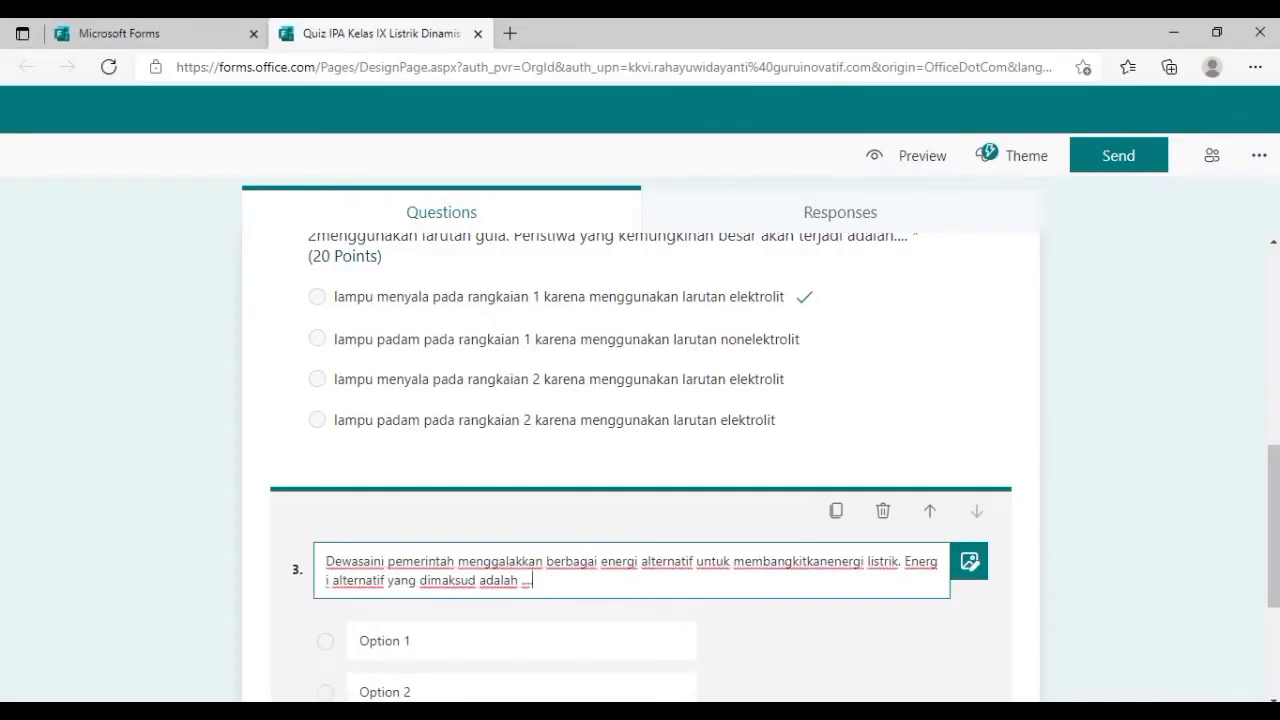
- Fill question 3's first option with Word's answer A, "angin, air, batu bara, biomassa", without its letter prefix
{"action": "left_click", "coordinate": [492, 711]}
{"action": "scroll", "coordinate": [467, 545], "scroll_direction": "down", "scroll_amount": 2}
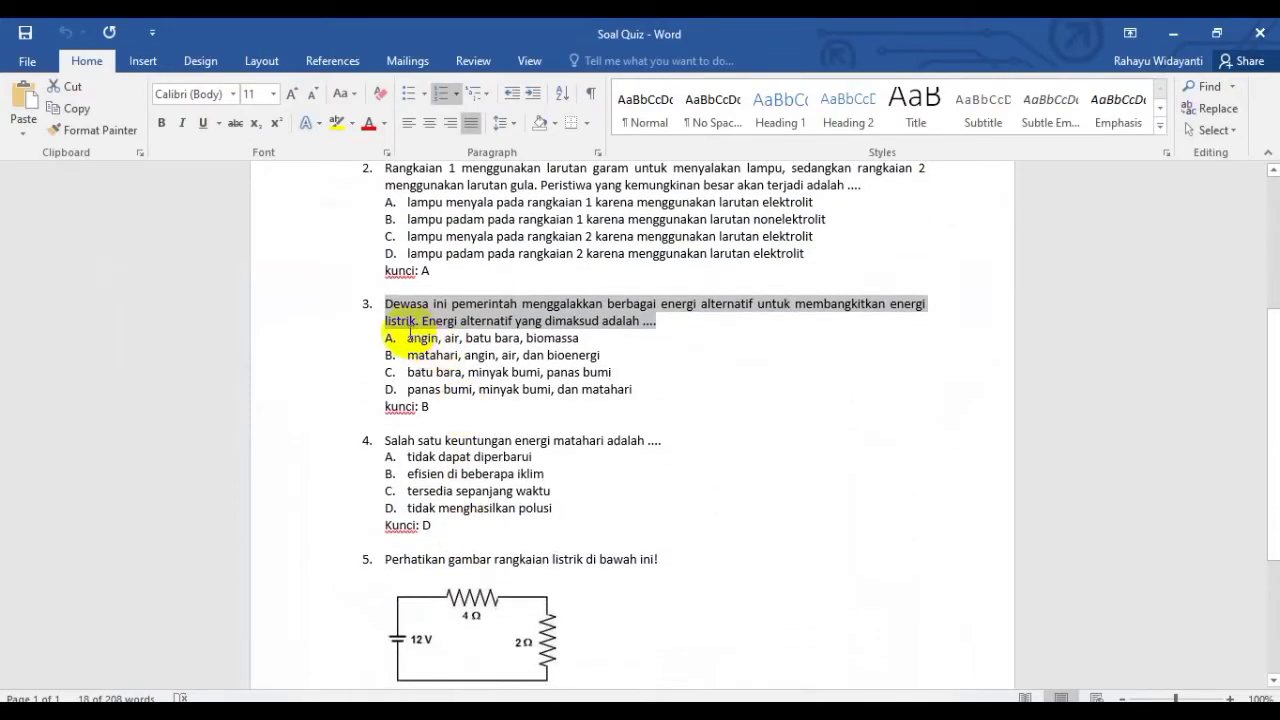
{"action": "left_click_drag", "start_coordinate": [416, 337], "coordinate": [565, 338]}
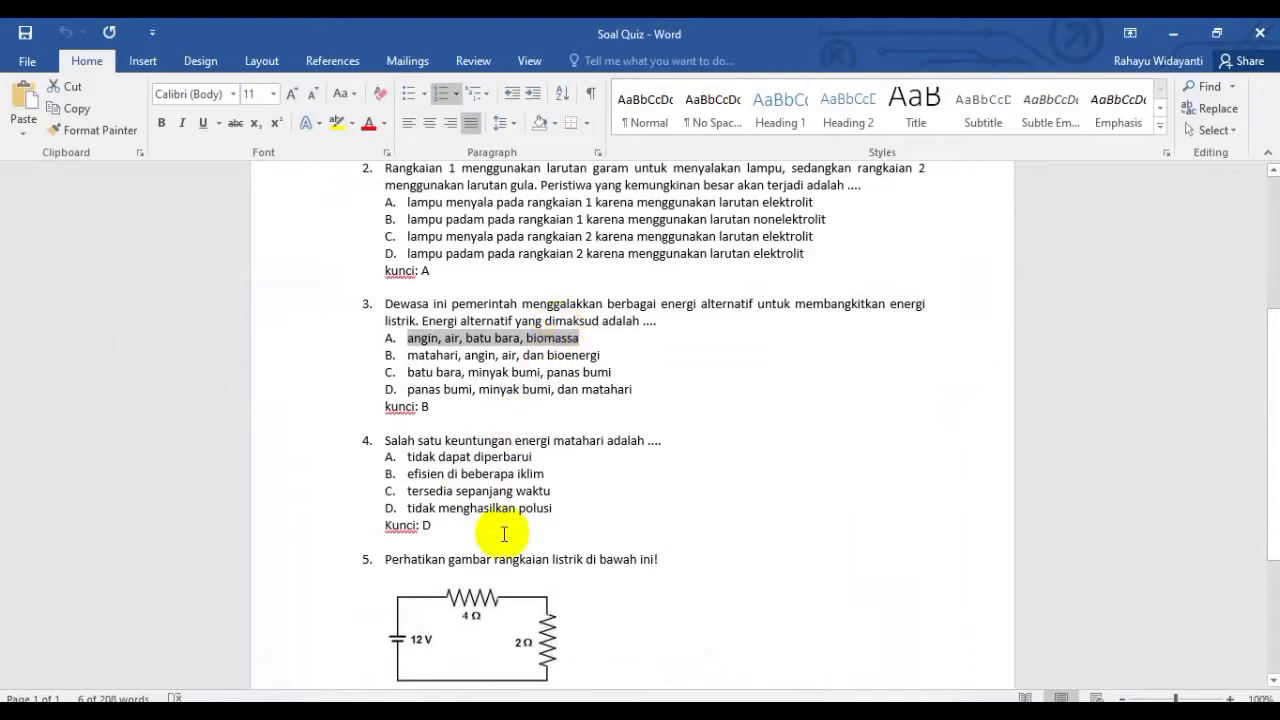
{"action": "left_click", "coordinate": [540, 711]}
{"action": "left_click", "coordinate": [423, 649]}
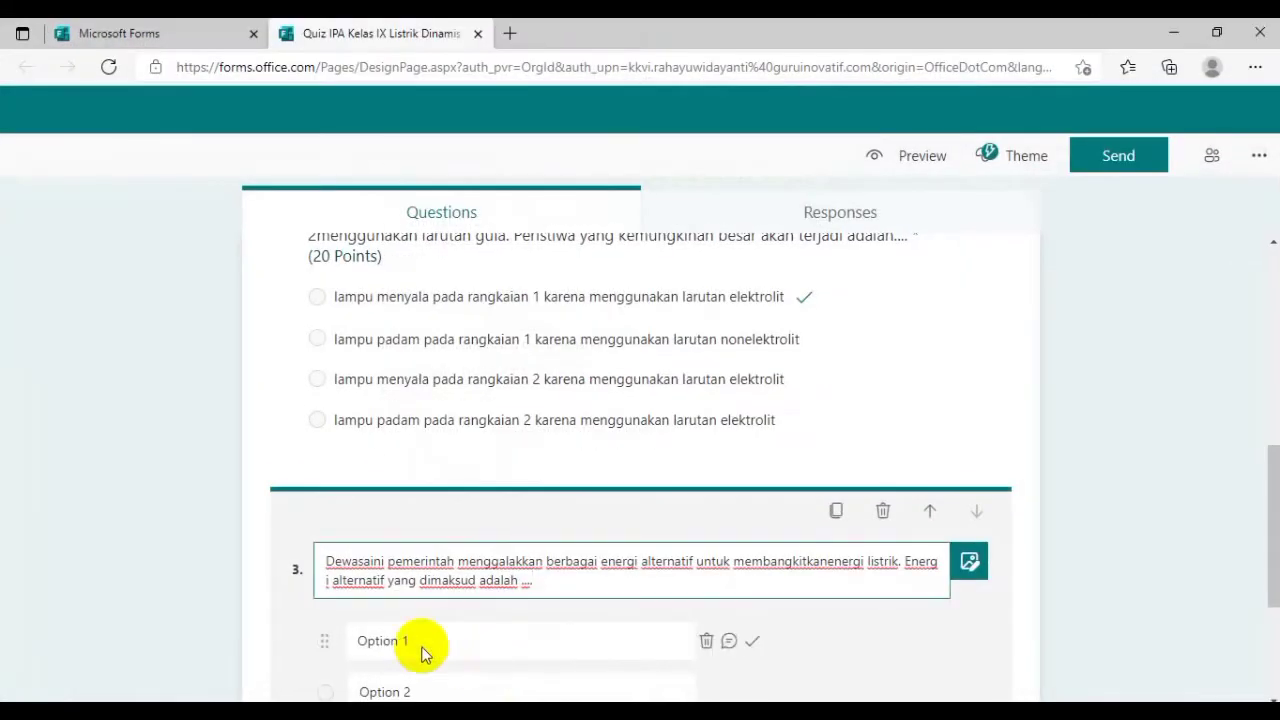
{"action": "triple_click", "coordinate": [386, 640]}
{"action": "type", "text": "A. angin, air, batu bara, biomassa"}
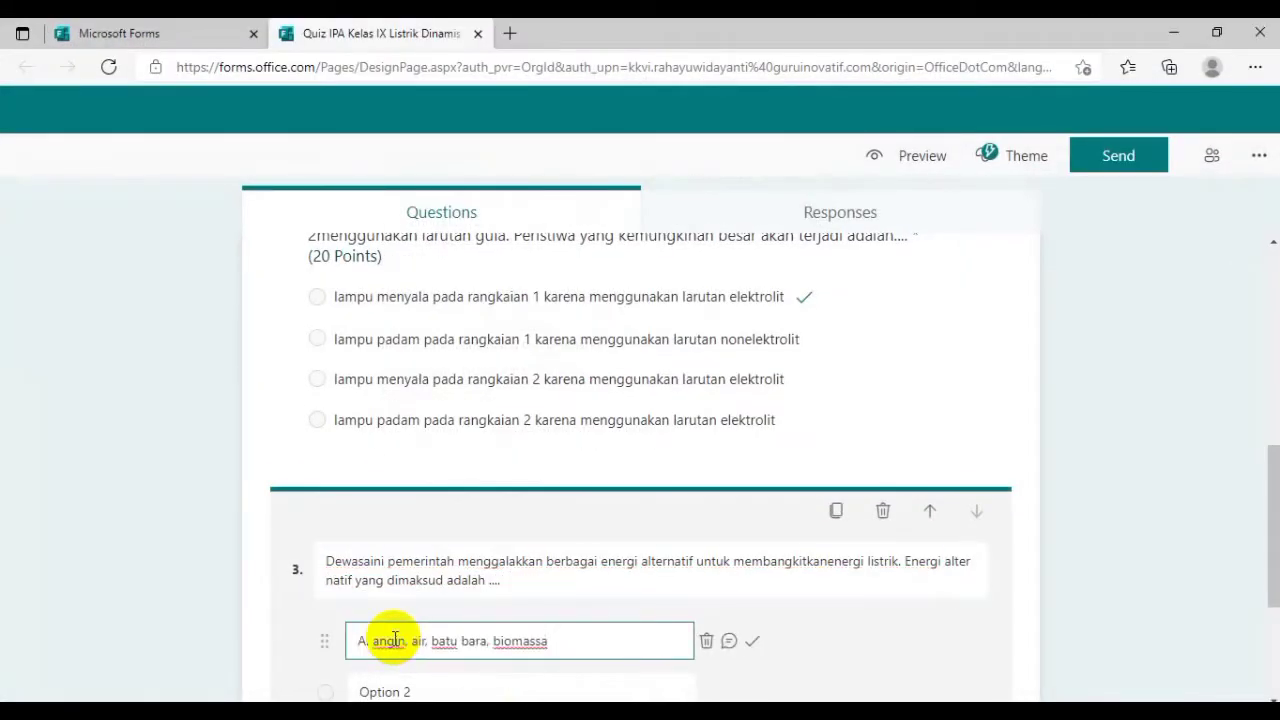
{"action": "left_click", "coordinate": [370, 643]}
{"action": "key", "text": "BackSpace"}
{"action": "key", "text": "BackSpace"}
{"action": "key", "text": "BackSpace"}
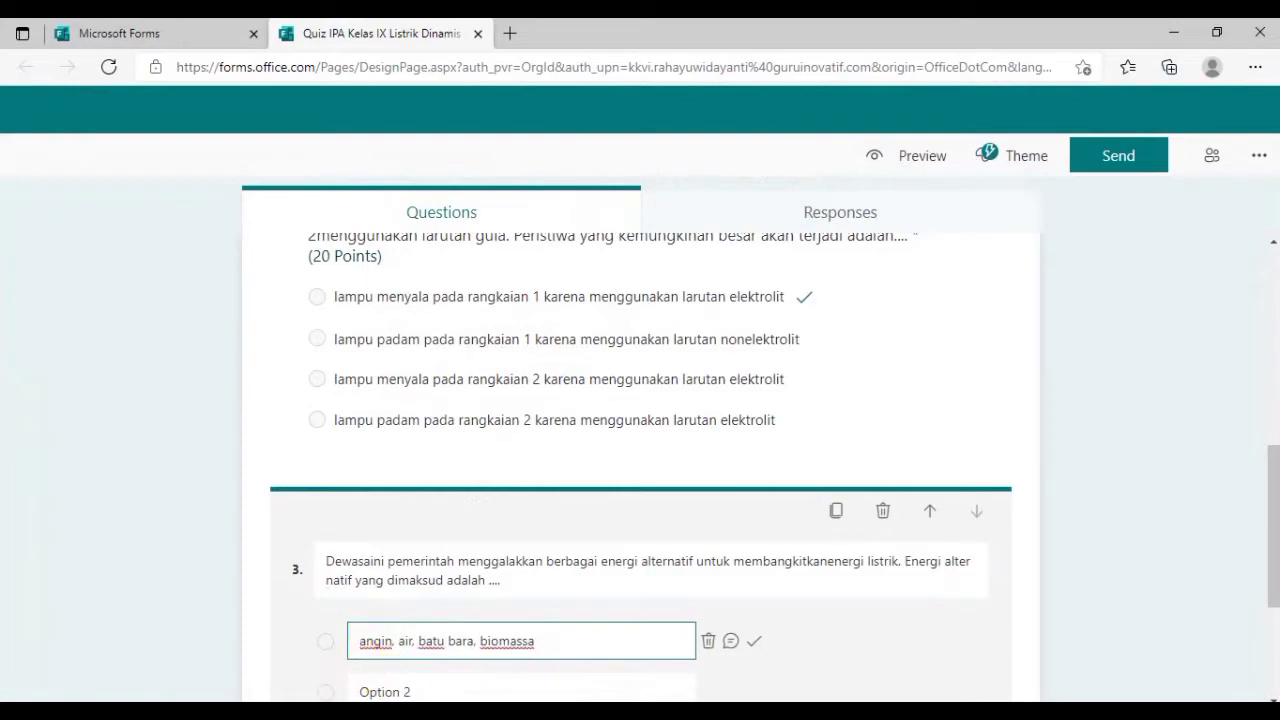
- Fill question 3's second option with Word's answer B, "matahari, angin, air, dan bioenergi", without its letter prefix
{"action": "left_click", "coordinate": [524, 672]}
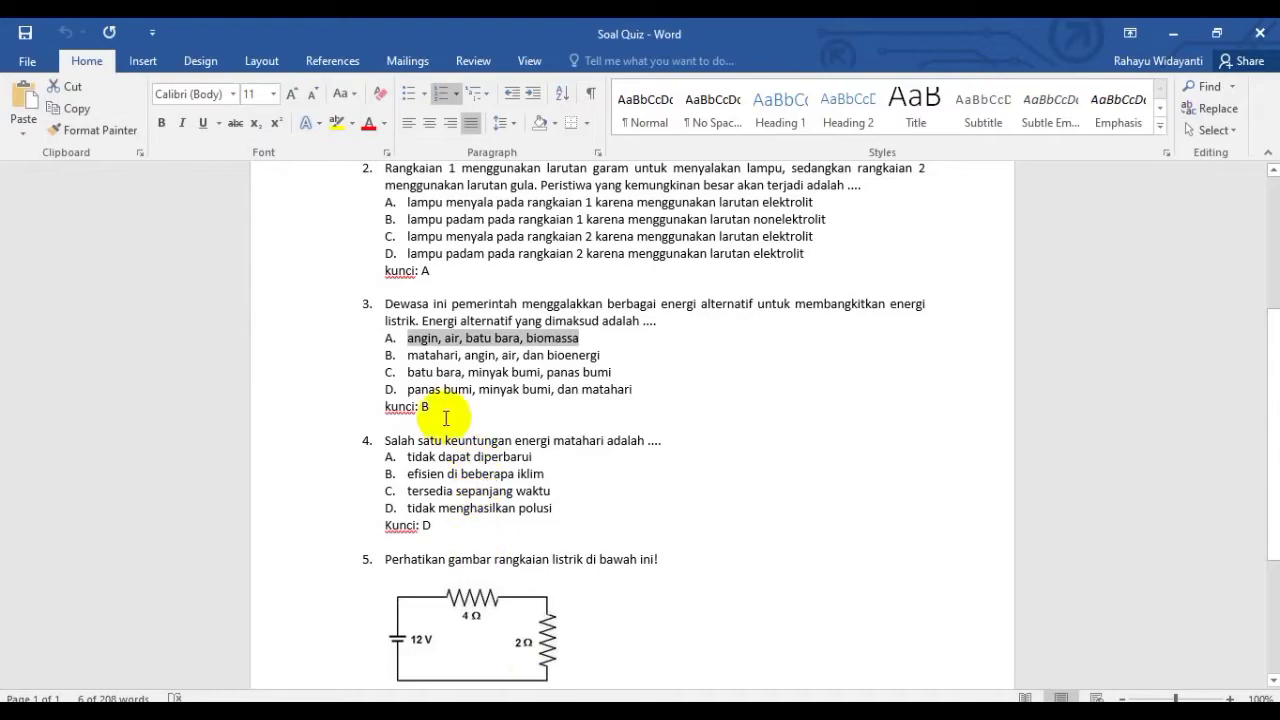
{"action": "left_click", "coordinate": [411, 357]}
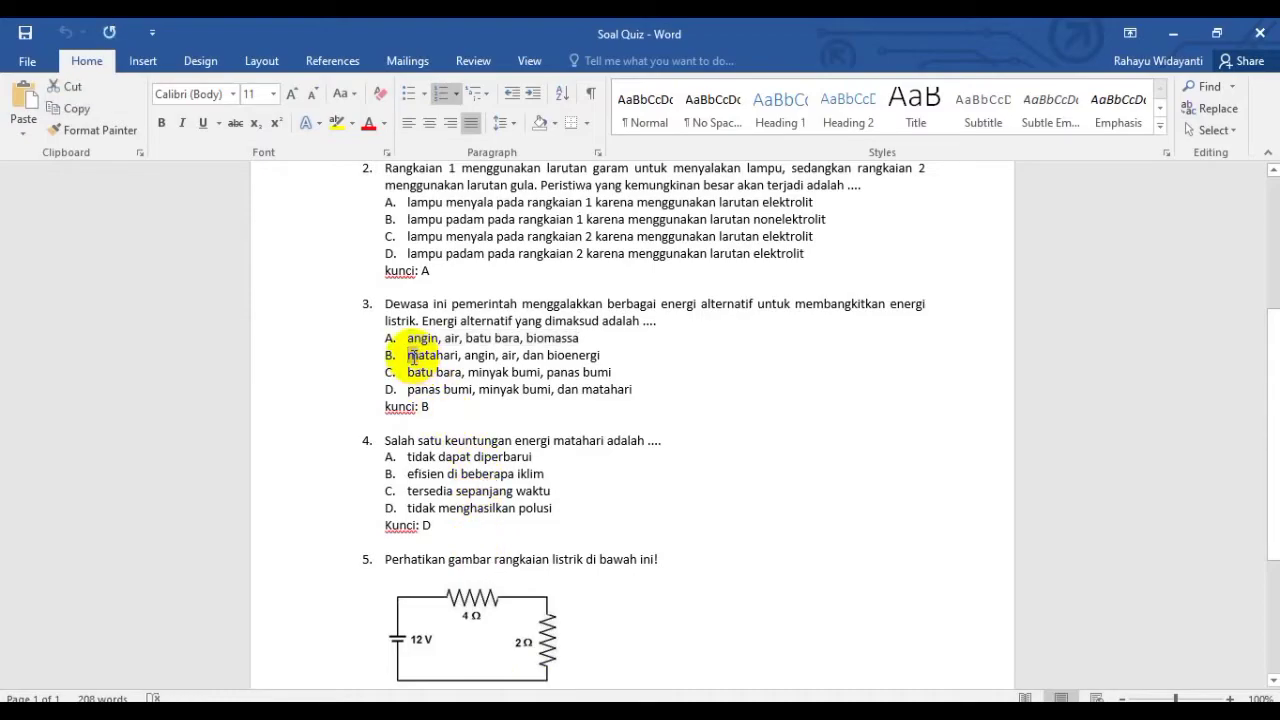
{"action": "key", "text": "shift+Right"}
{"action": "key", "text": "shift+Right"}
{"action": "key", "text": "shift+Right"}
{"action": "key", "text": "shift+Right"}
{"action": "key", "text": "shift+Right"}
{"action": "key", "text": "shift+Right"}
{"action": "key", "text": "shift+Right"}
{"action": "key", "text": "shift+Right"}
{"action": "key", "text": "shift+Right"}
{"action": "key", "text": "shift+Right"}
{"action": "key", "text": "shift+Right"}
{"action": "key", "text": "shift+Right"}
{"action": "key", "text": "shift+Right"}
{"action": "key", "text": "shift+Right"}
{"action": "key", "text": "shift+Right"}
{"action": "key", "text": "shift+Right"}
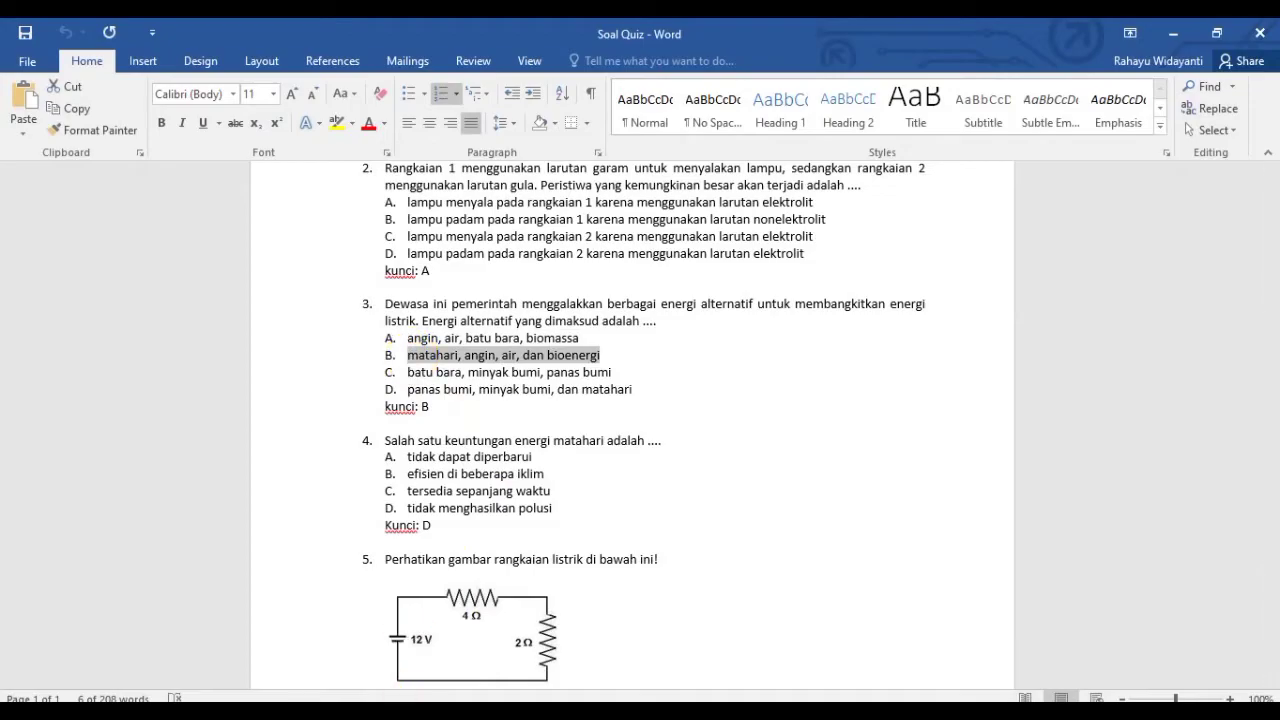
{"action": "left_click", "coordinate": [412, 710]}
{"action": "scroll", "coordinate": [390, 620], "scroll_direction": "down", "scroll_amount": 2}
{"action": "left_click", "coordinate": [388, 548]}
{"action": "type", "text": "B. matahari, angin, air, dan bioenergi"}
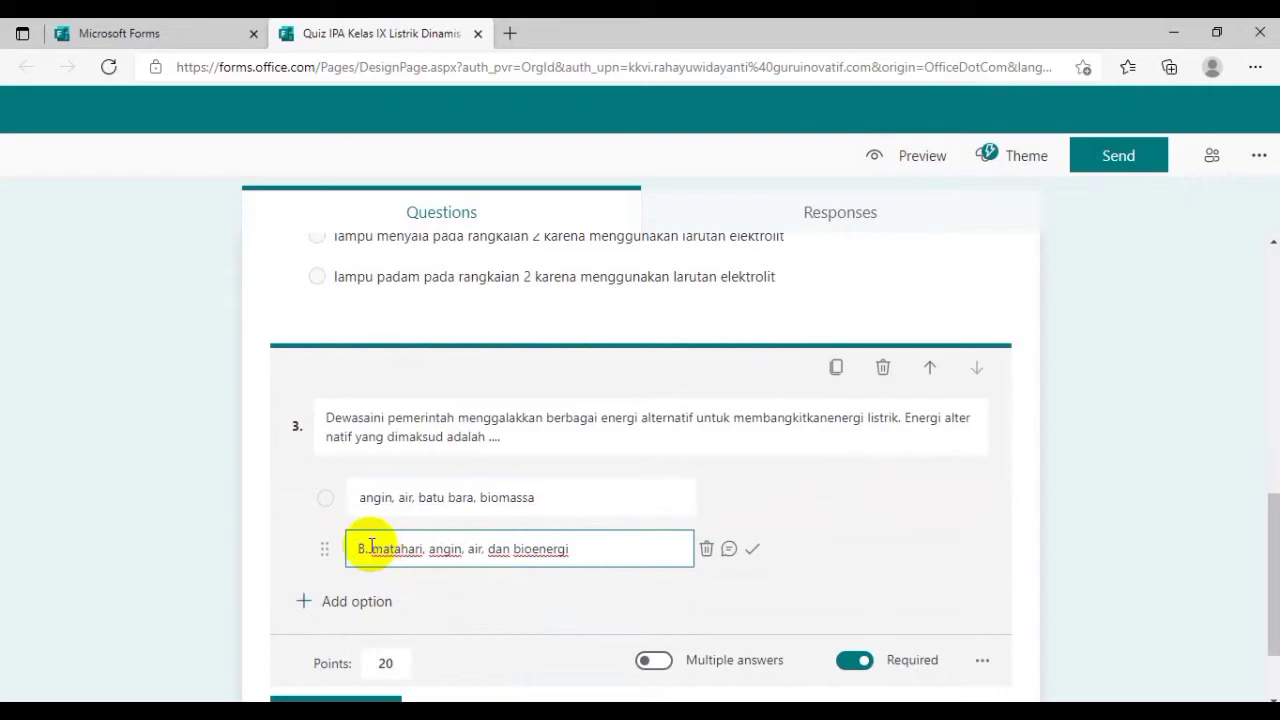
{"action": "key", "text": "BackSpace"}
{"action": "key", "text": "BackSpace"}
{"action": "key", "text": "BackSpace"}
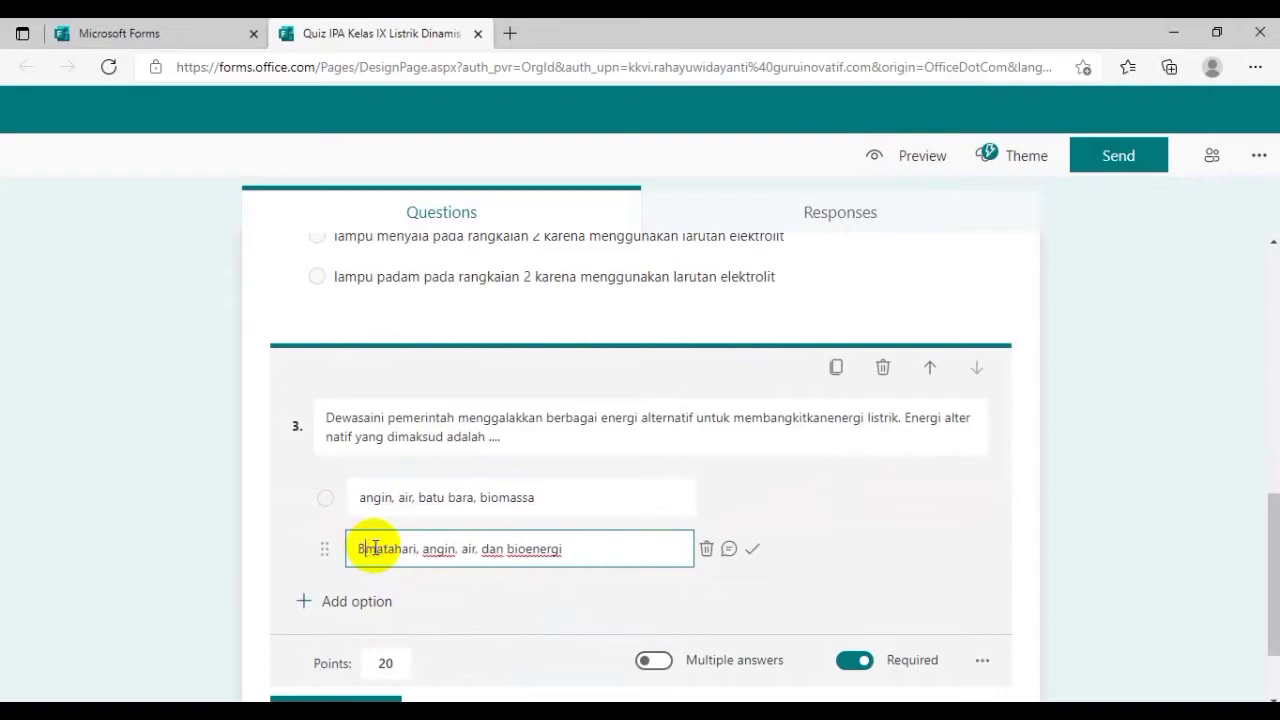
- Add a third option to question 3 with Word's answer C, "batu bara, minyak bumi, panas bumi", without its letter prefix
{"action": "left_click", "coordinate": [360, 601]}
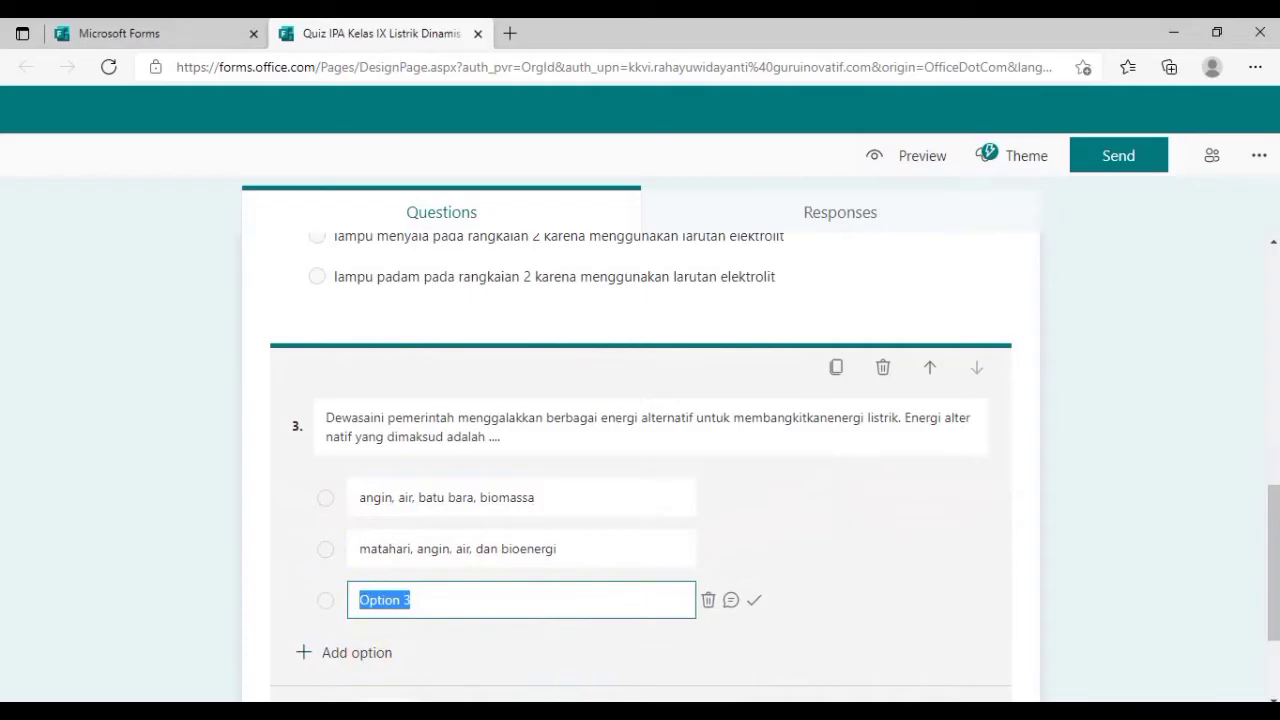
{"action": "left_click", "coordinate": [492, 710]}
{"action": "left_click", "coordinate": [407, 374]}
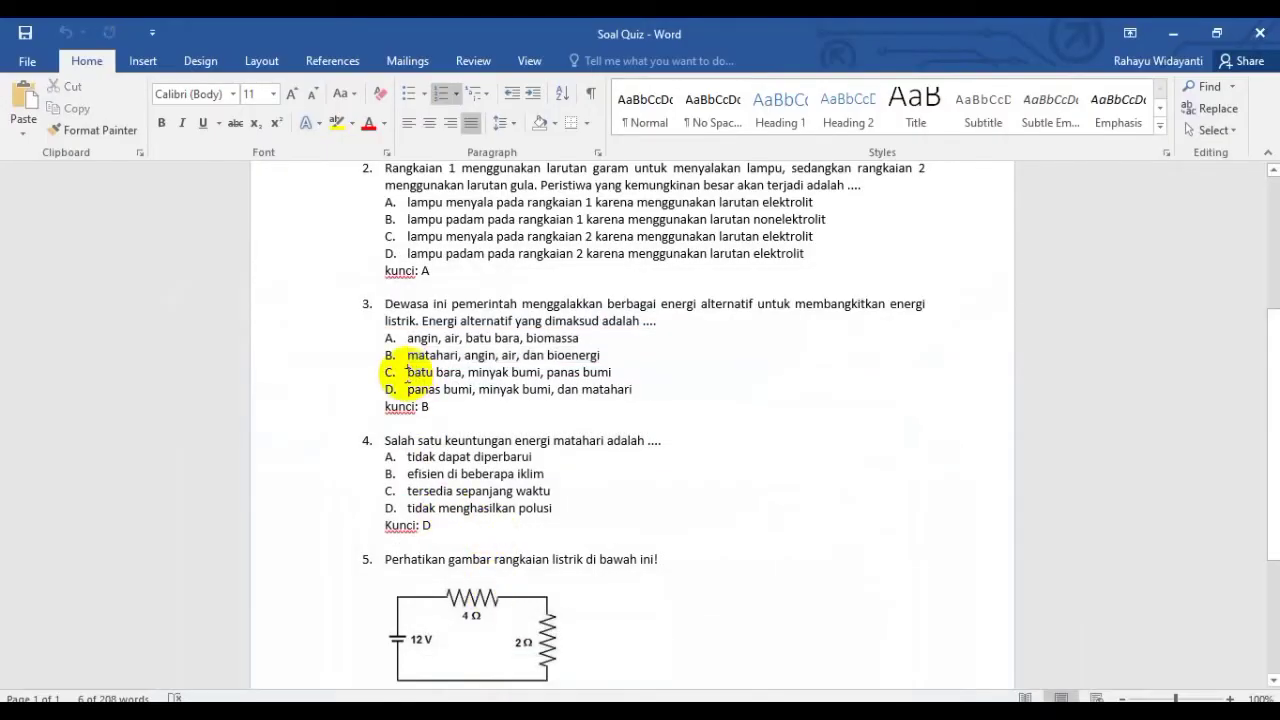
{"action": "left_click_drag", "start_coordinate": [407, 374], "coordinate": [521, 374]}
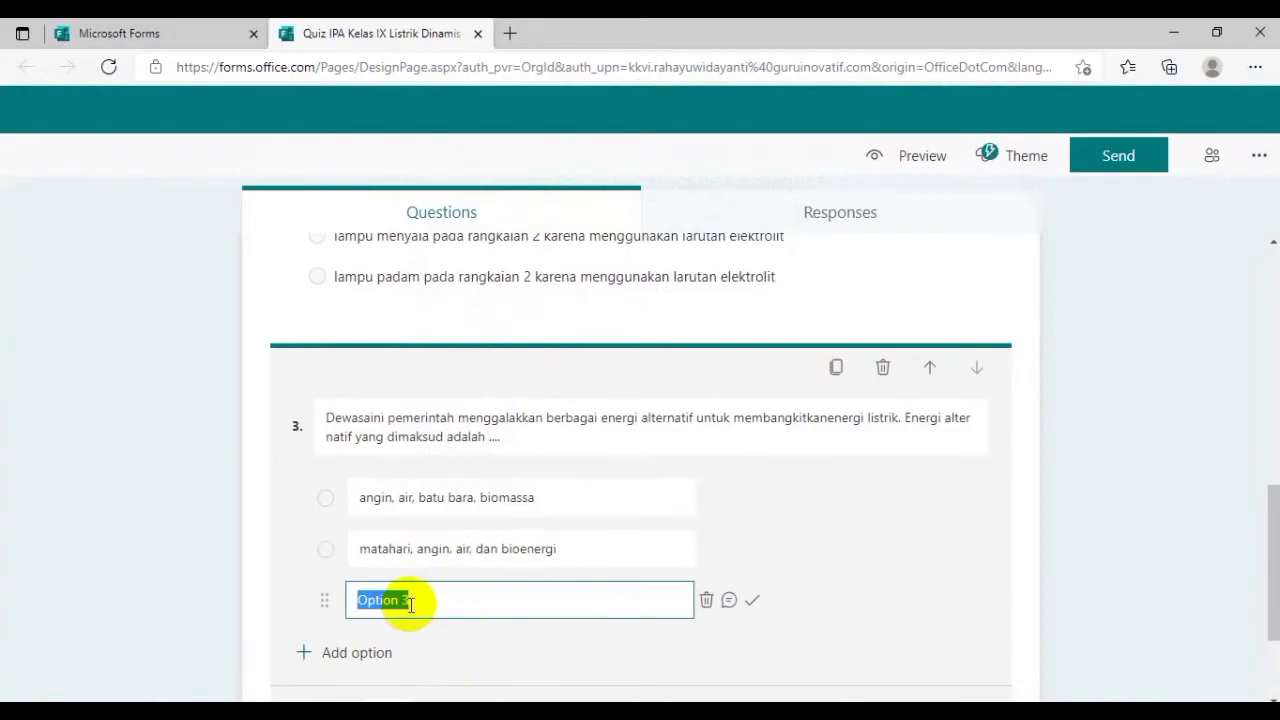
{"action": "type", "text": "C. batu bara, minyak bumi, panas bumi"}
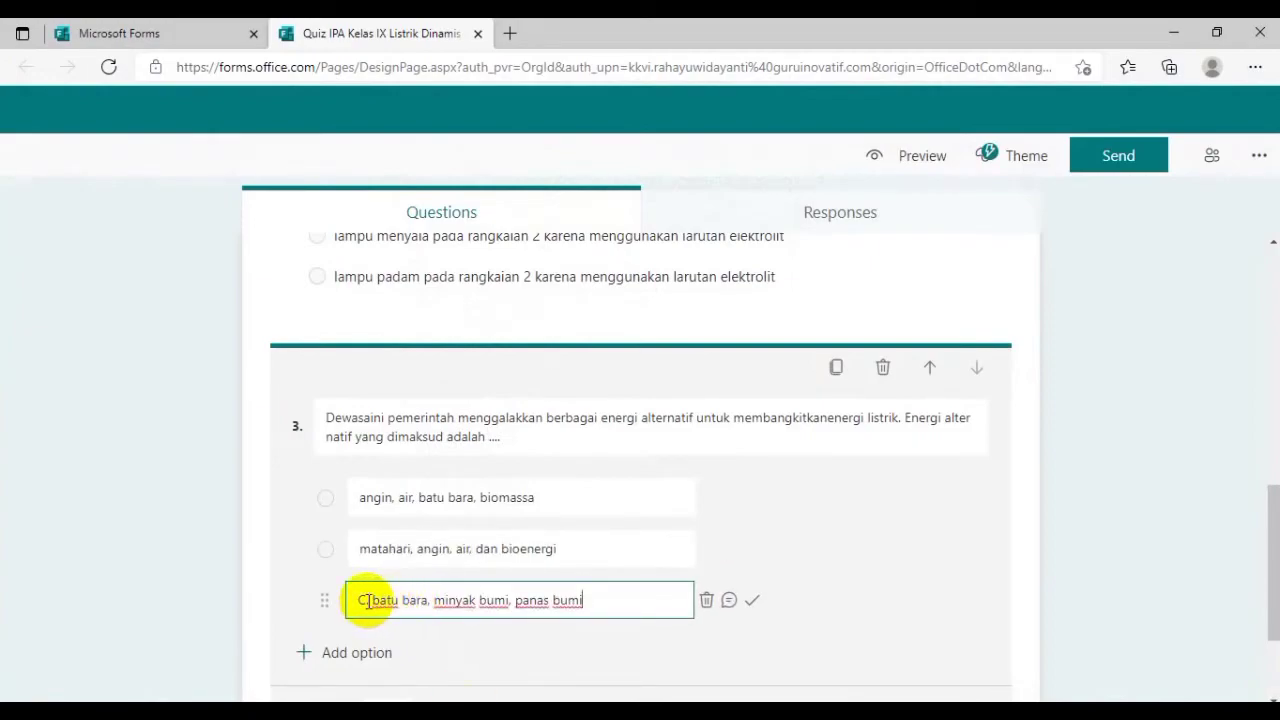
{"action": "left_click", "coordinate": [374, 599]}
{"action": "key", "text": "BackSpace"}
{"action": "key", "text": "BackSpace"}
{"action": "key", "text": "BackSpace"}
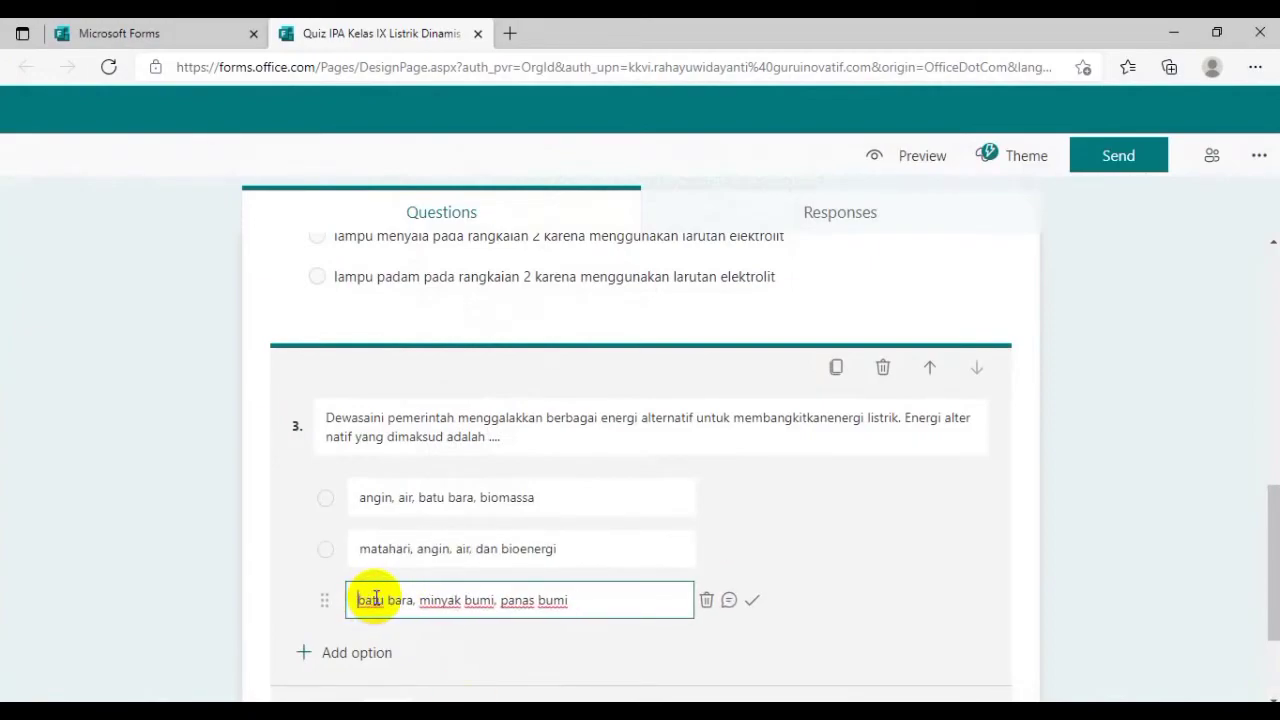
- Add a fourth option to question 3 with Word's answer D, "panas bumi, minyak bumi, dan matahari", without its letter prefix
{"action": "scroll", "coordinate": [371, 657], "scroll_direction": "down", "scroll_amount": 2}
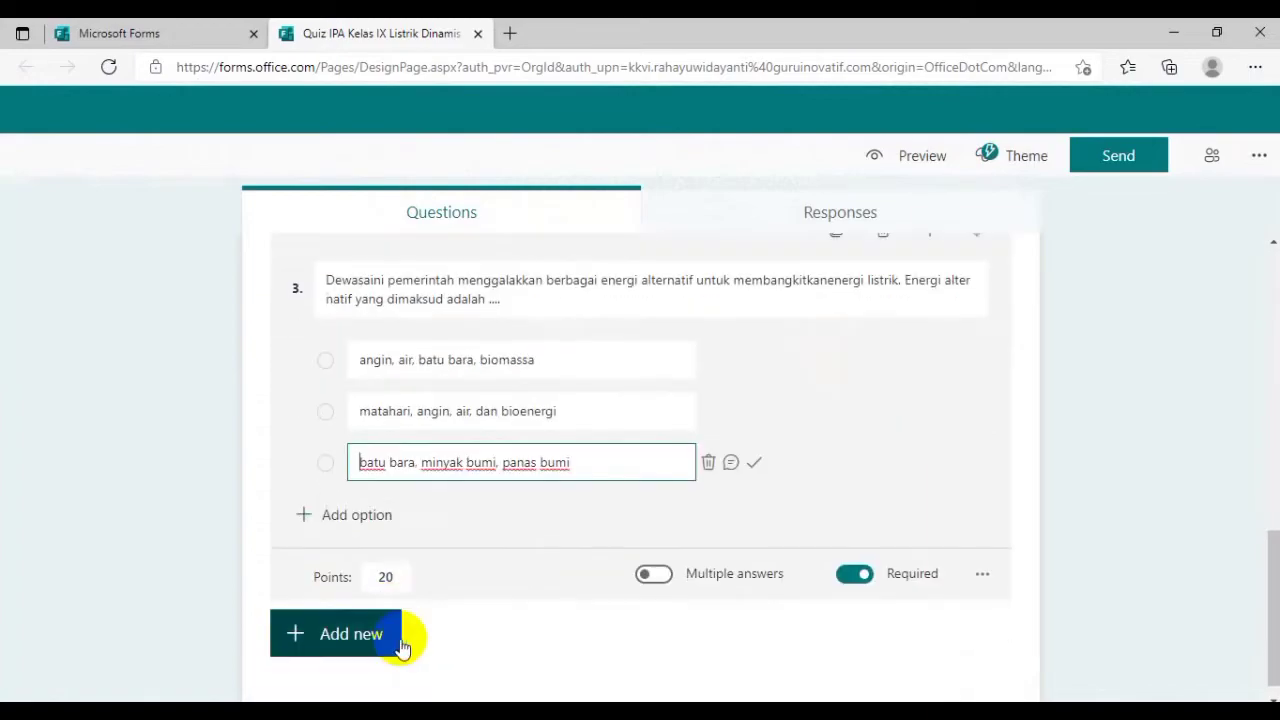
{"action": "left_click", "coordinate": [356, 512]}
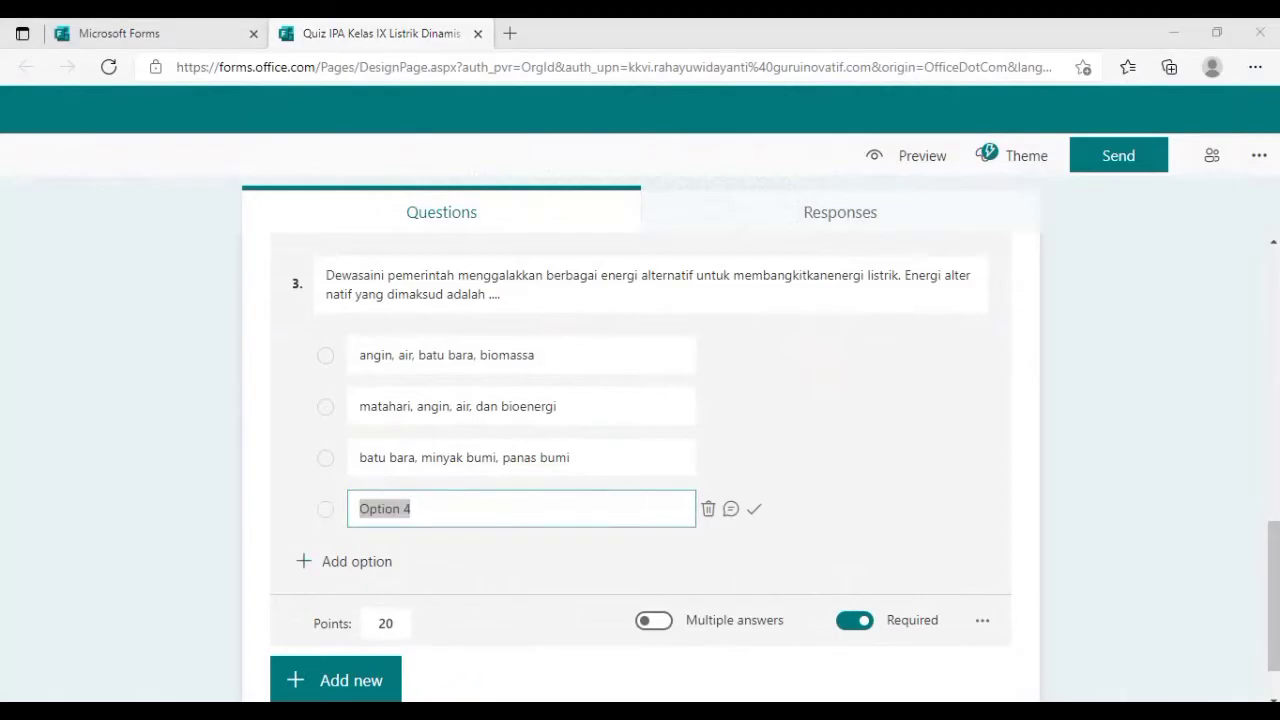
{"action": "key", "text": "alt+Tab"}
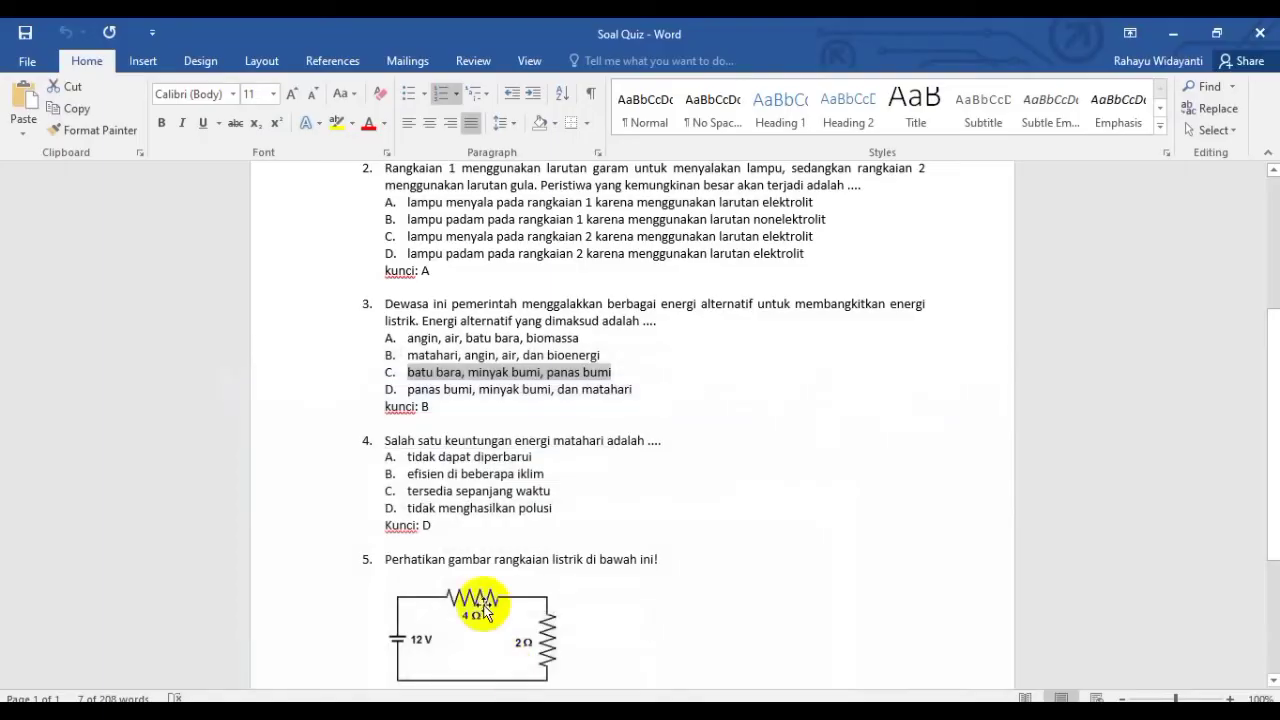
{"action": "left_click", "coordinate": [409, 391]}
{"action": "key", "text": "ctrl+shift+Right"}
{"action": "key", "text": "ctrl+shift+Right"}
{"action": "key", "text": "ctrl+shift+Right"}
{"action": "key", "text": "ctrl+shift+Right"}
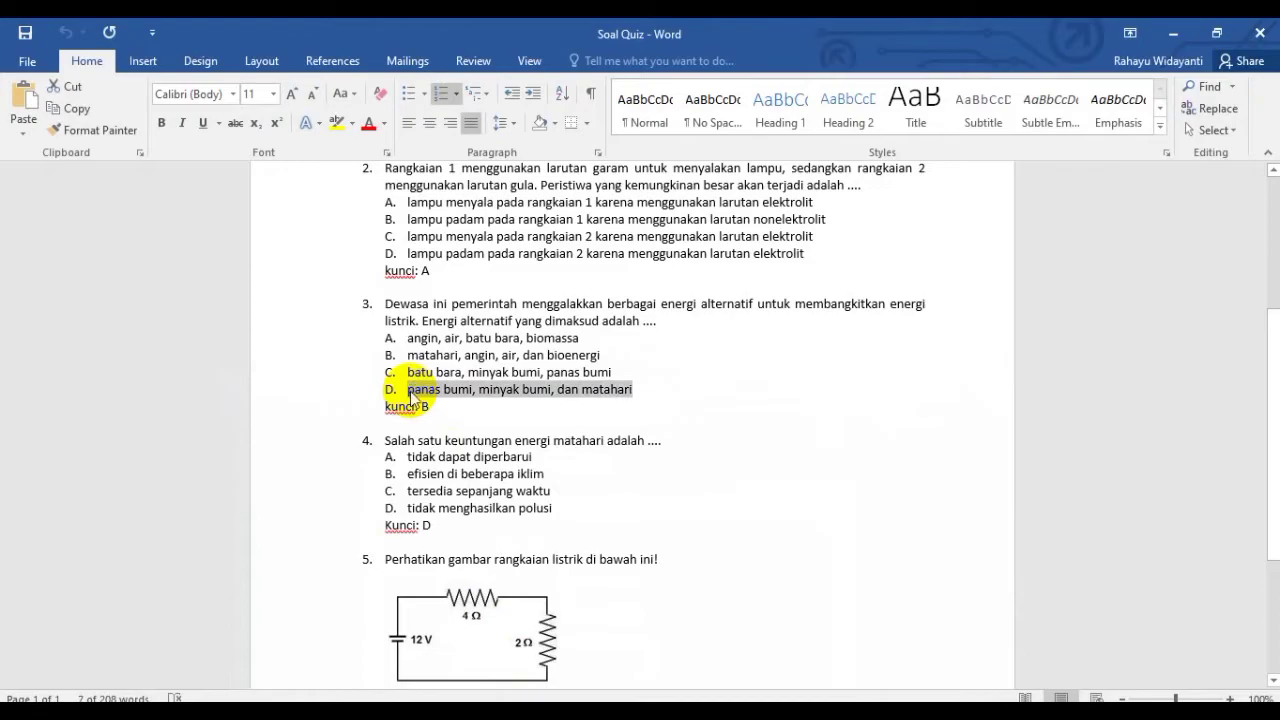
{"action": "key", "text": "alt+Tab"}
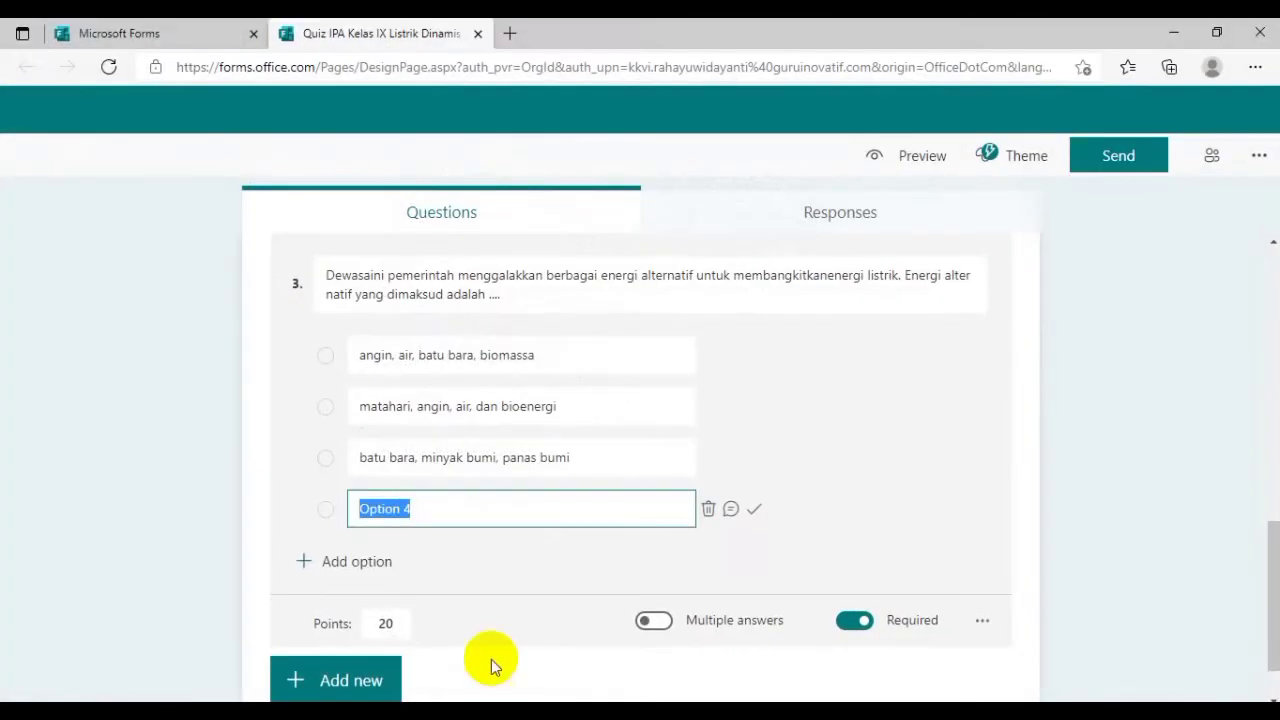
{"action": "type", "text": "D. panas bumi, minyak bumi, dan matahari"}
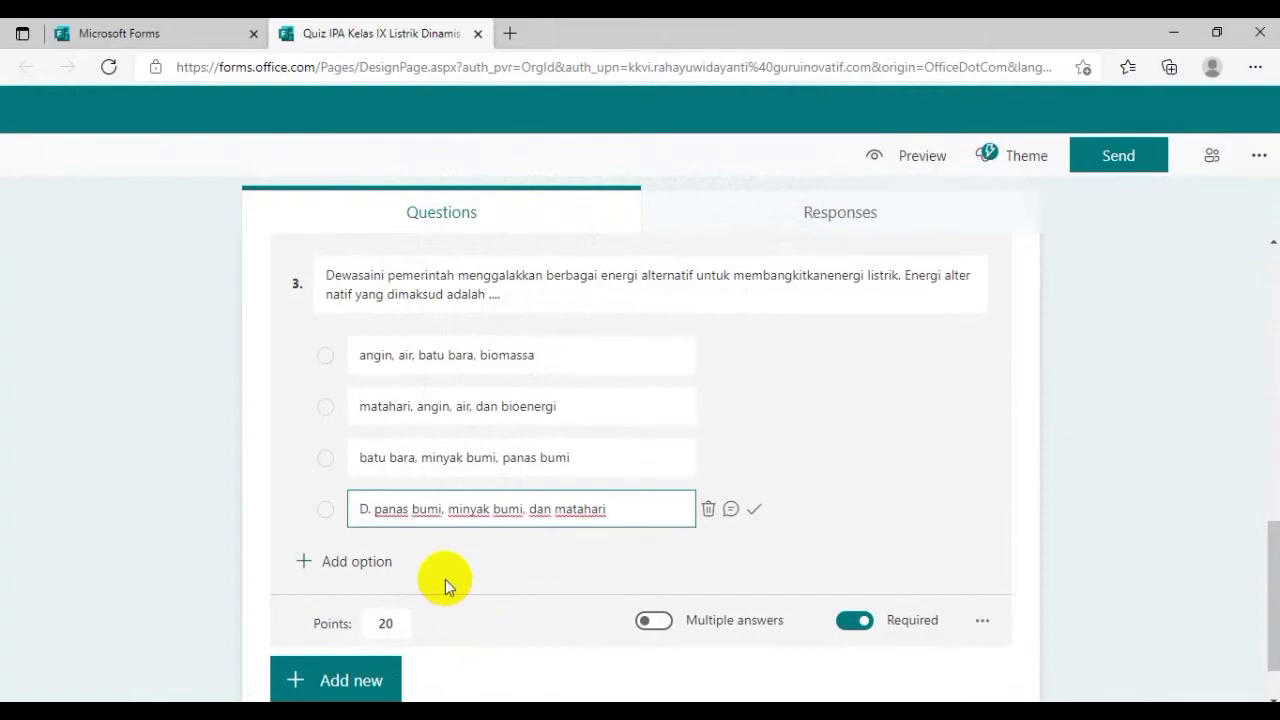
{"action": "left_click", "coordinate": [372, 509]}
{"action": "key", "text": "BackSpace"}
{"action": "key", "text": "BackSpace"}
{"action": "key", "text": "BackSpace"}
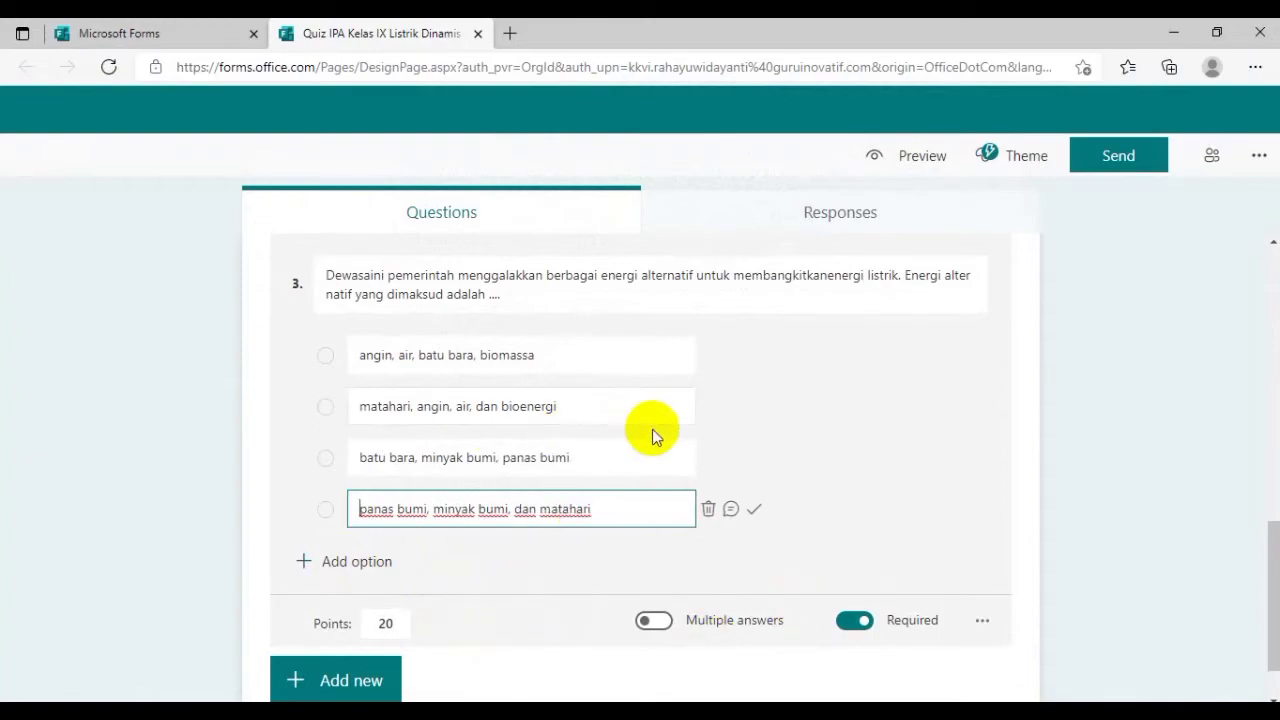
- Mark question 3's option "matahari, angin, air, dan bioenergi" as the correct answer and add a new choice question below it
{"action": "left_click", "coordinate": [754, 408]}
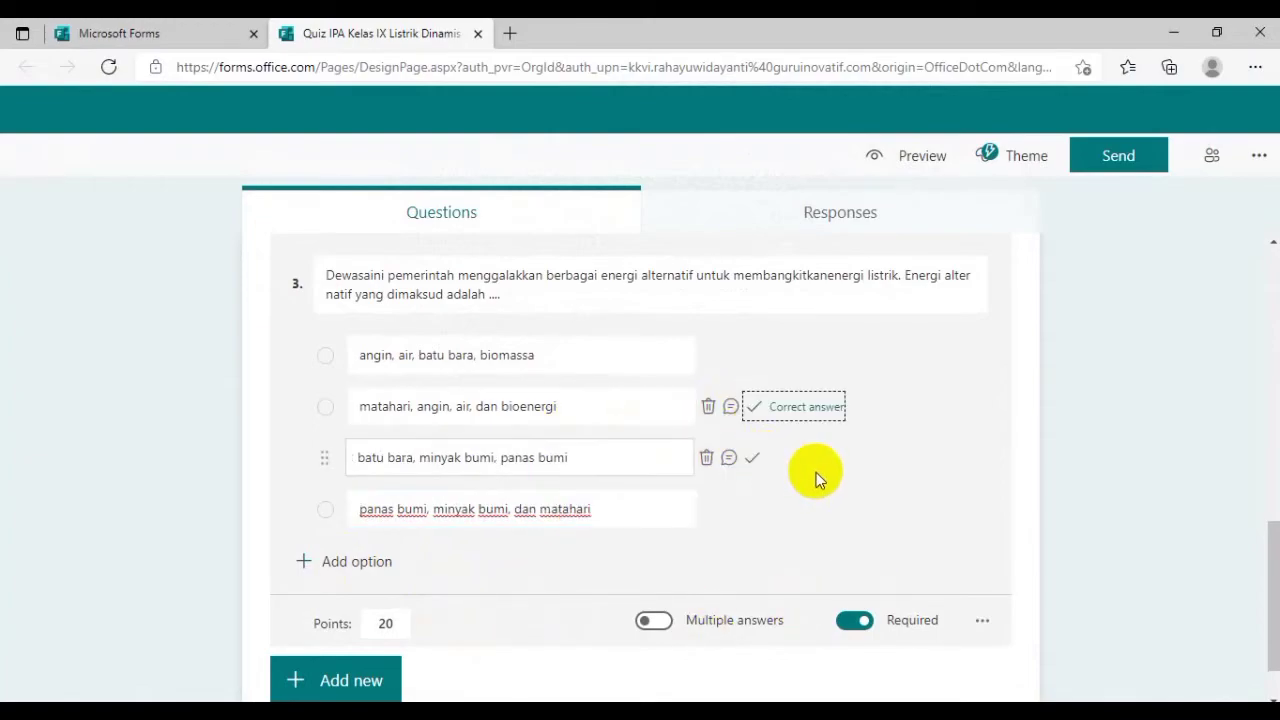
{"action": "scroll", "coordinate": [816, 475], "scroll_direction": "down", "scroll_amount": 1}
{"action": "left_click", "coordinate": [357, 608]}
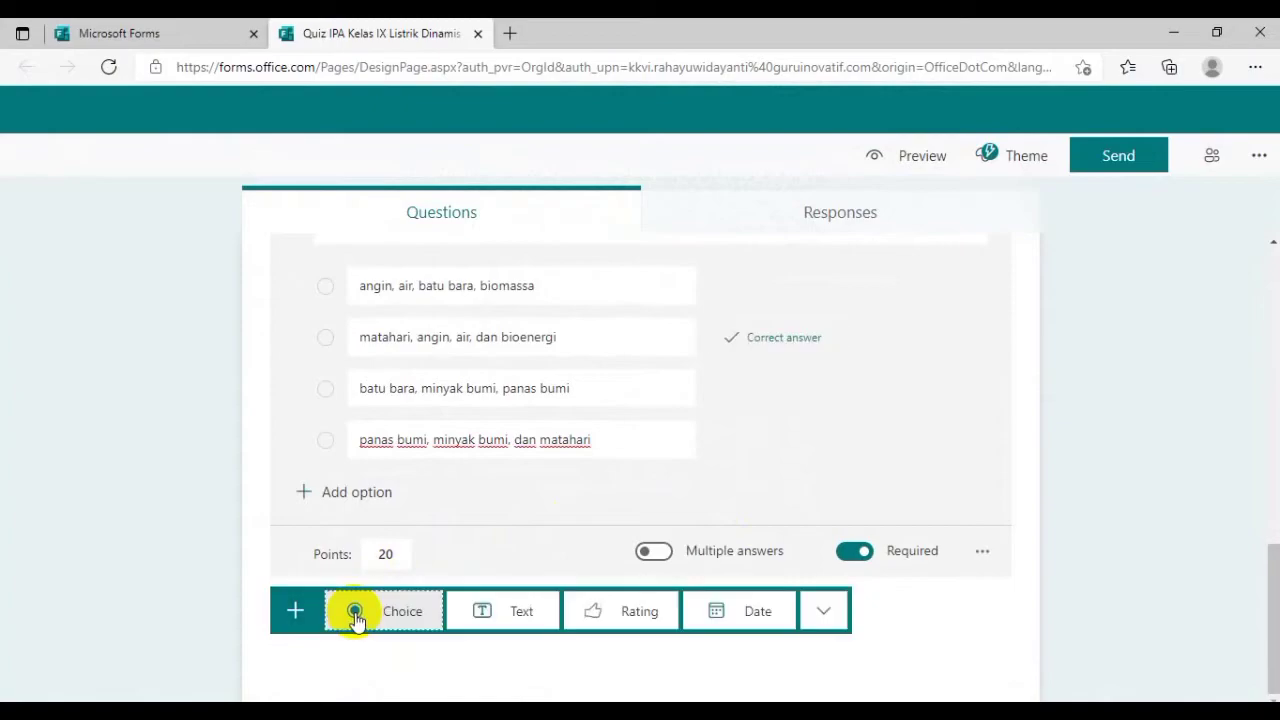
{"action": "left_click", "coordinate": [357, 610]}
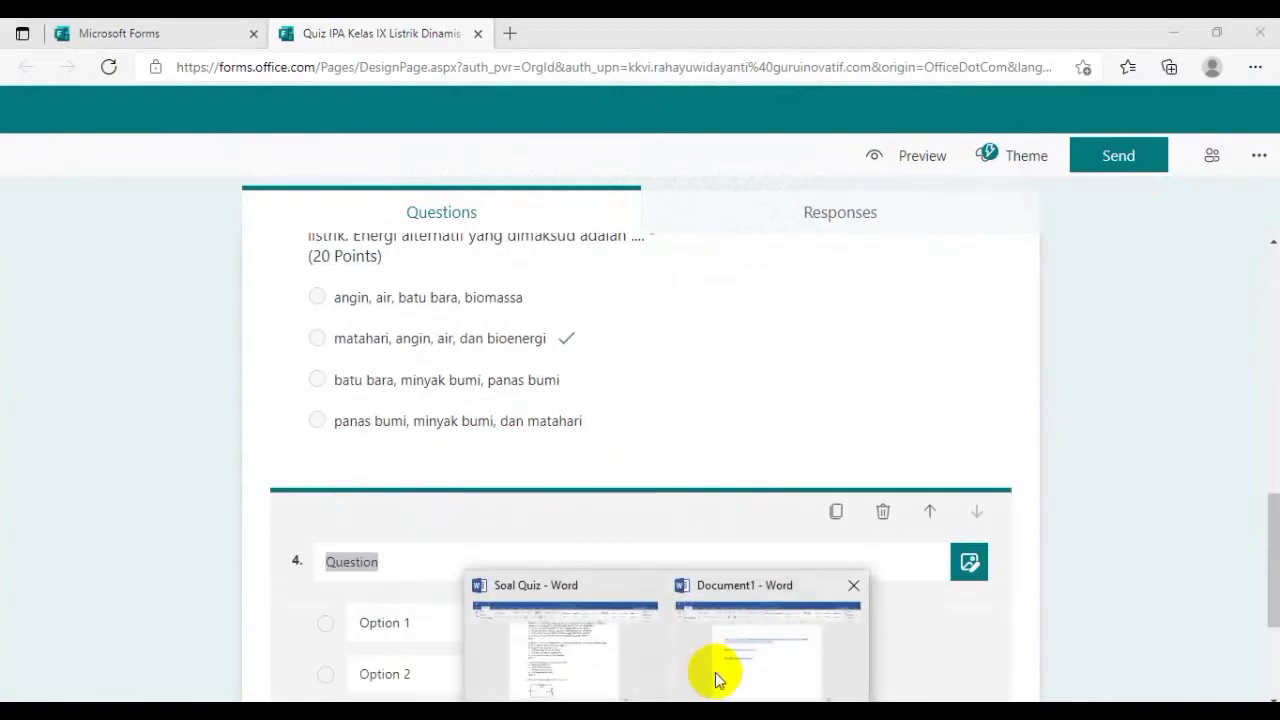
- Copy question 4's text, "Salah satu keuntungan energi matahari adalah ....", from the Soal Quiz Word document into the form's question 4
{"action": "left_click", "coordinate": [590, 660]}
{"action": "left_click", "coordinate": [385, 440]}
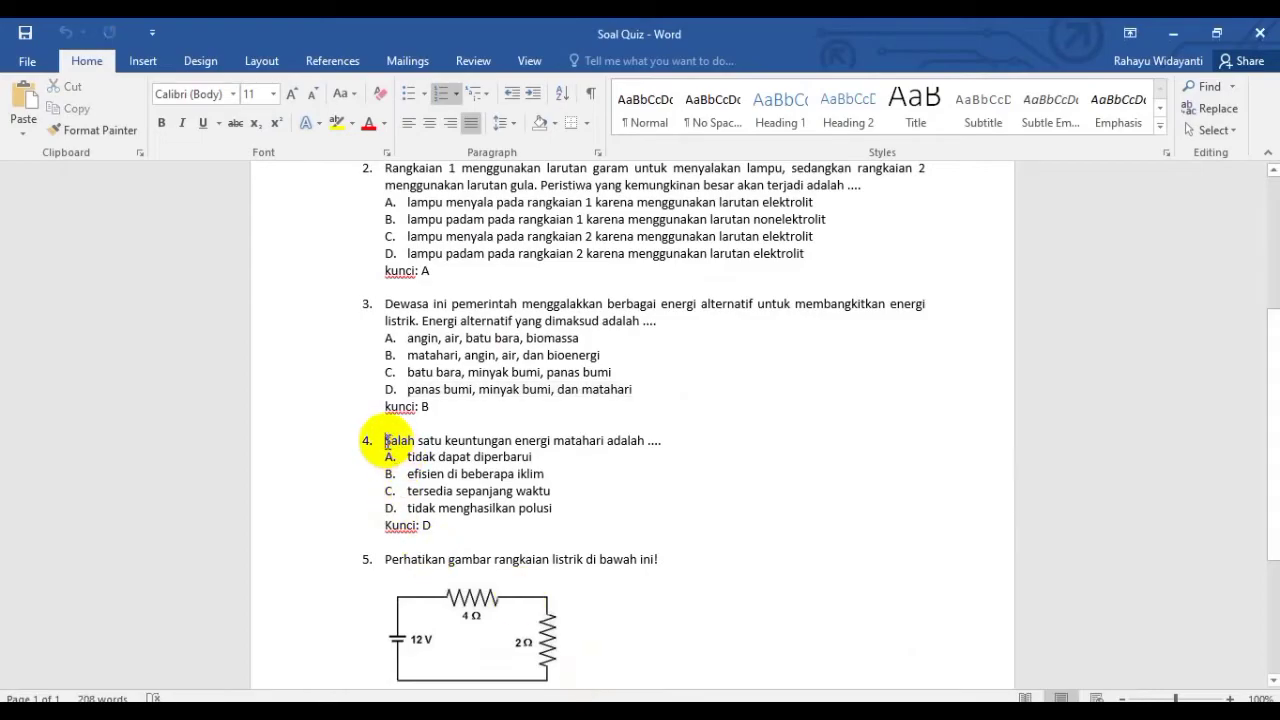
{"action": "key", "text": "shift+Right"}
{"action": "key", "text": "shift+Right"}
{"action": "key", "text": "shift+Right"}
{"action": "key", "text": "shift+Right"}
{"action": "key", "text": "shift+Right"}
{"action": "key", "text": "shift+Right"}
{"action": "key", "text": "shift+Right"}
{"action": "key", "text": "shift+Right"}
{"action": "key", "text": "shift+Right"}
{"action": "key", "text": "shift+Right"}
{"action": "key", "text": "shift+Right"}
{"action": "key", "text": "shift+Right"}
{"action": "key", "text": "shift+Right"}
{"action": "key", "text": "shift+Right"}
{"action": "key", "text": "shift+Right"}
{"action": "key", "text": "shift+Right"}
{"action": "key", "text": "shift+Right"}
{"action": "key", "text": "shift+Right"}
{"action": "key", "text": "shift+Right"}
{"action": "key", "text": "shift+Right"}
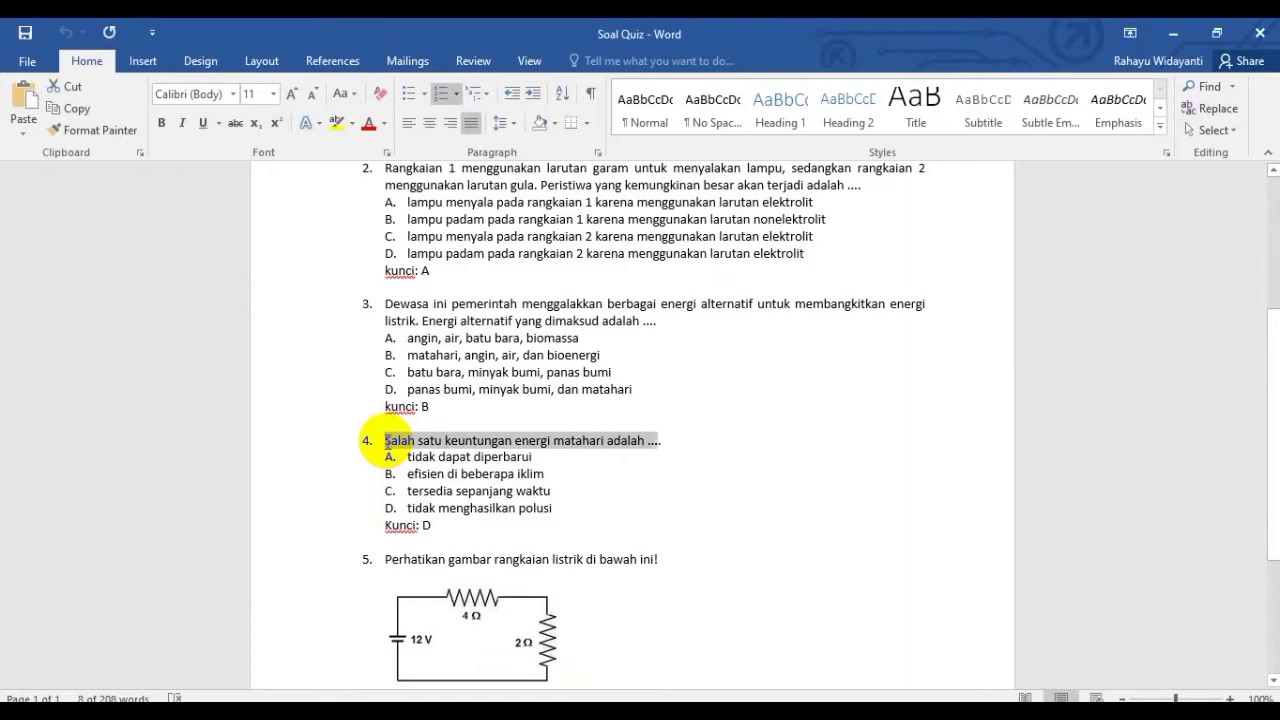
{"action": "key", "text": "shift+Right"}
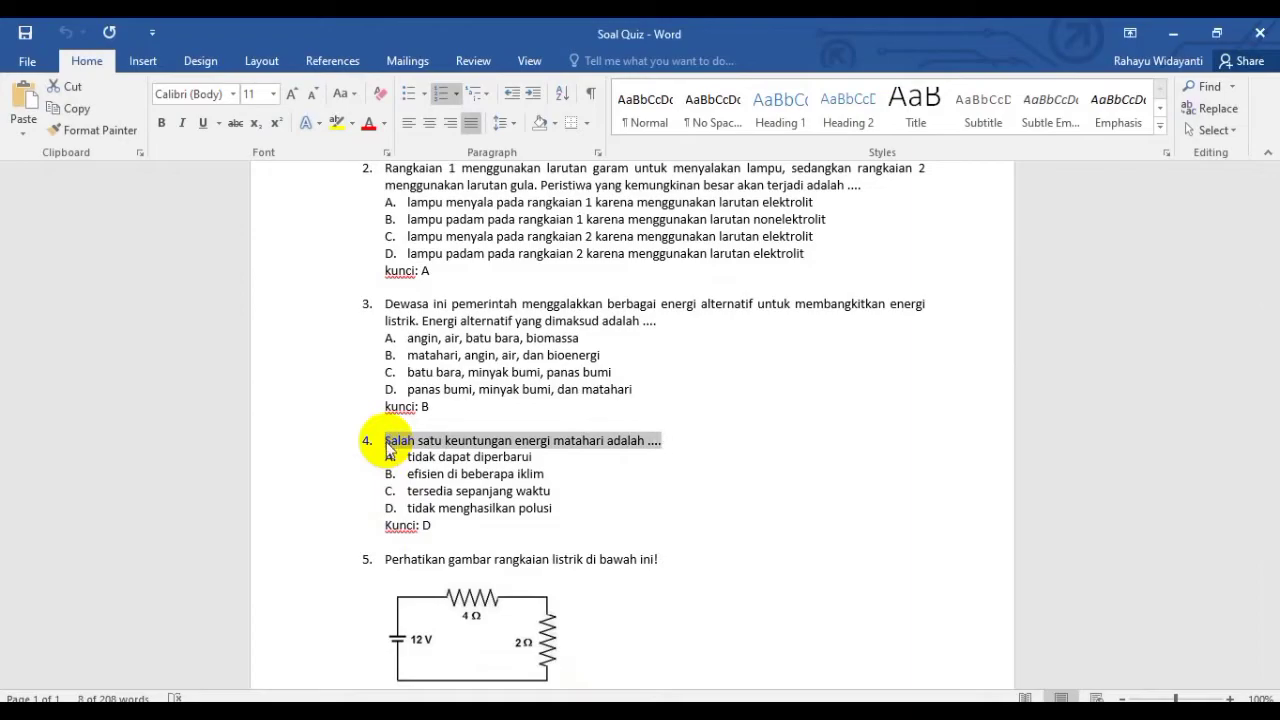
{"action": "key", "text": "ctrl+c"}
{"action": "key", "text": "alt+Tab"}
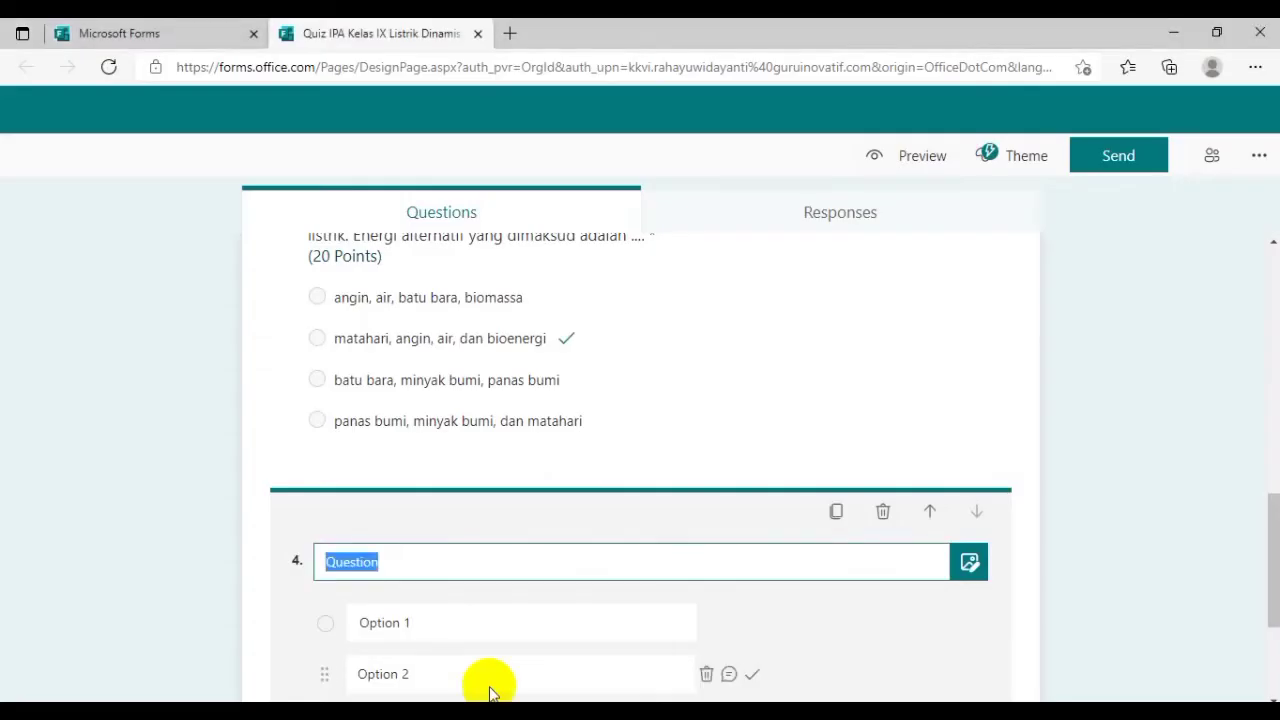
{"action": "key", "text": "ctrl+v"}
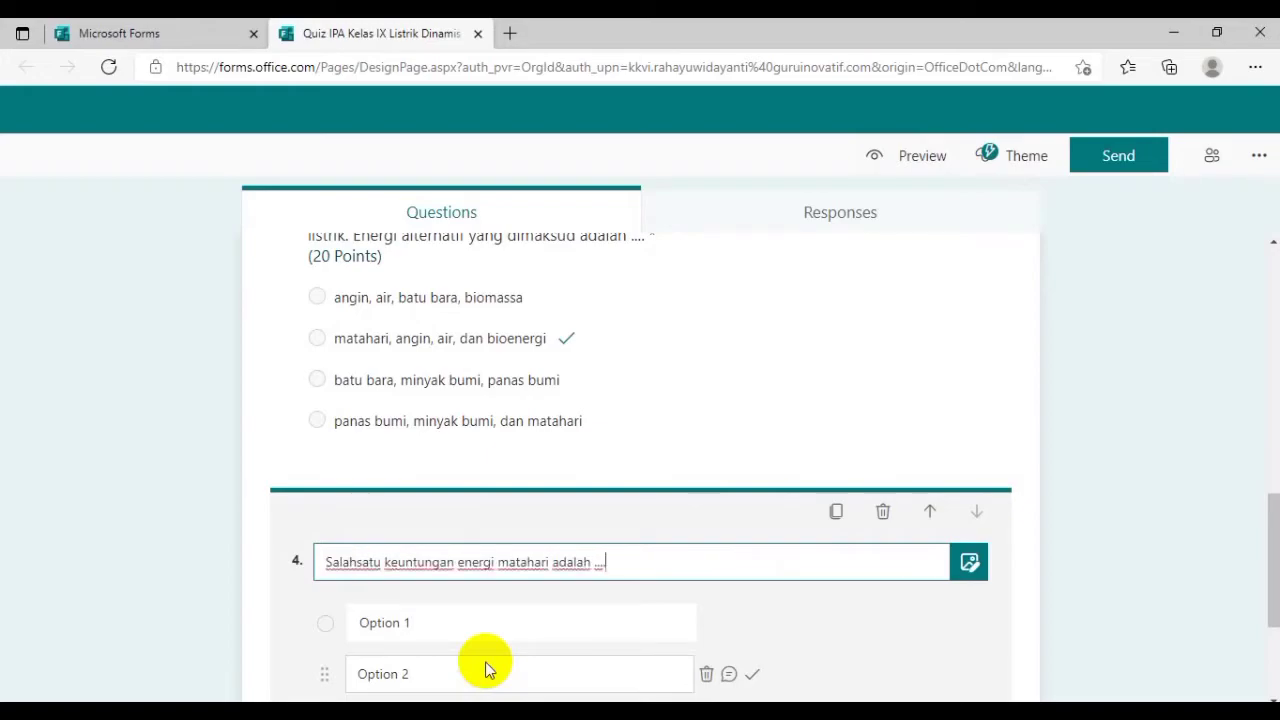
- Fill question 4's first option with Word's answer A, "tidak dapat diperbarui", without its letter prefix
{"action": "key", "text": "alt+Tab"}
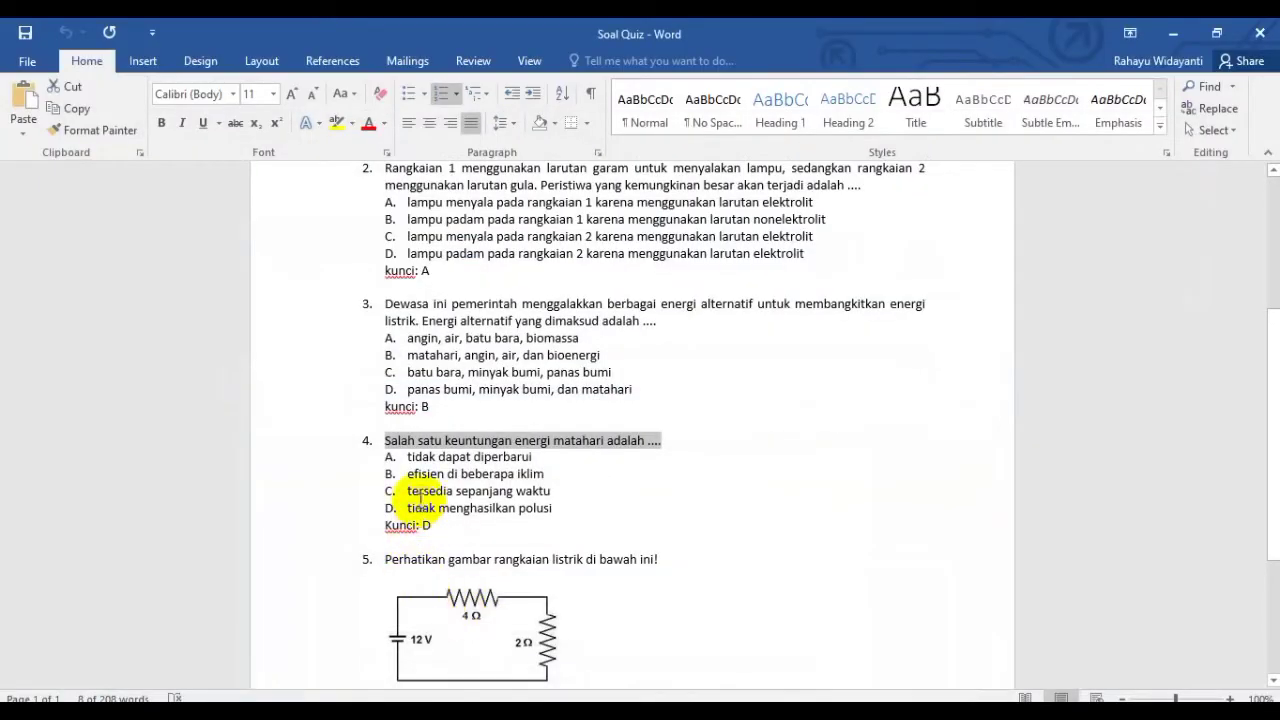
{"action": "left_click", "coordinate": [409, 456]}
{"action": "key", "text": "shift+End"}
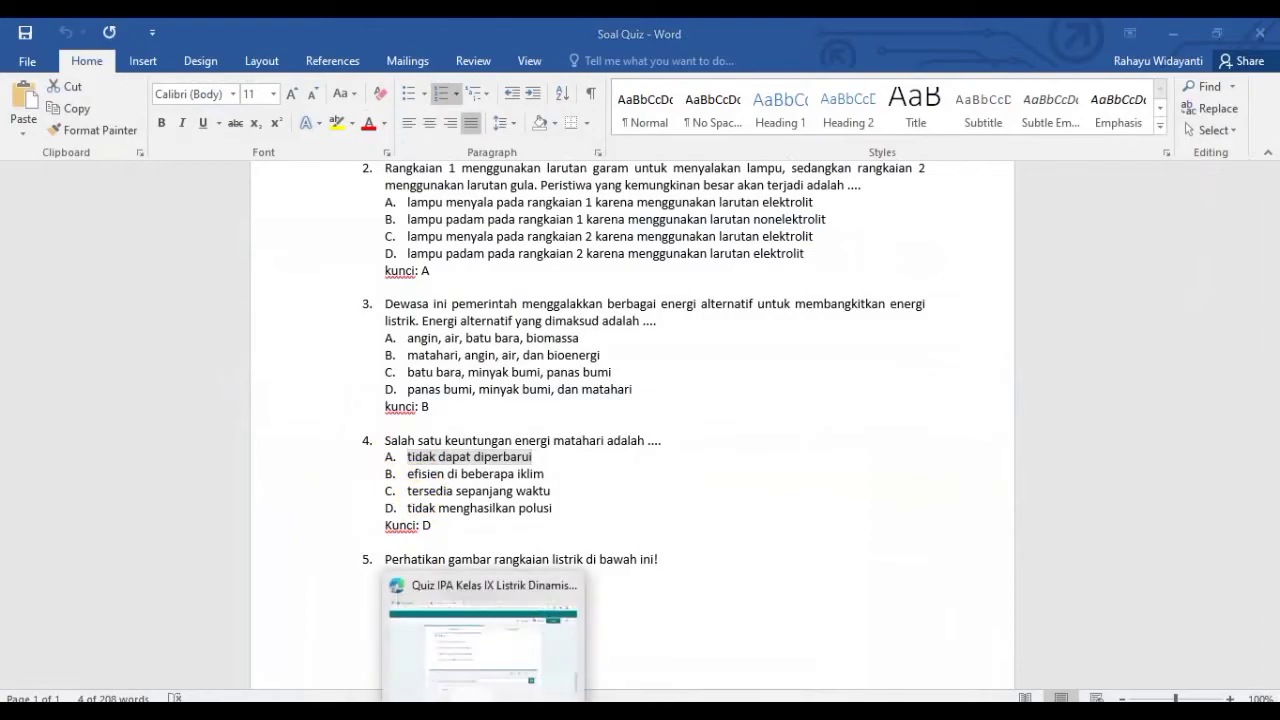
{"action": "left_click", "coordinate": [465, 640]}
{"action": "left_click", "coordinate": [382, 621]}
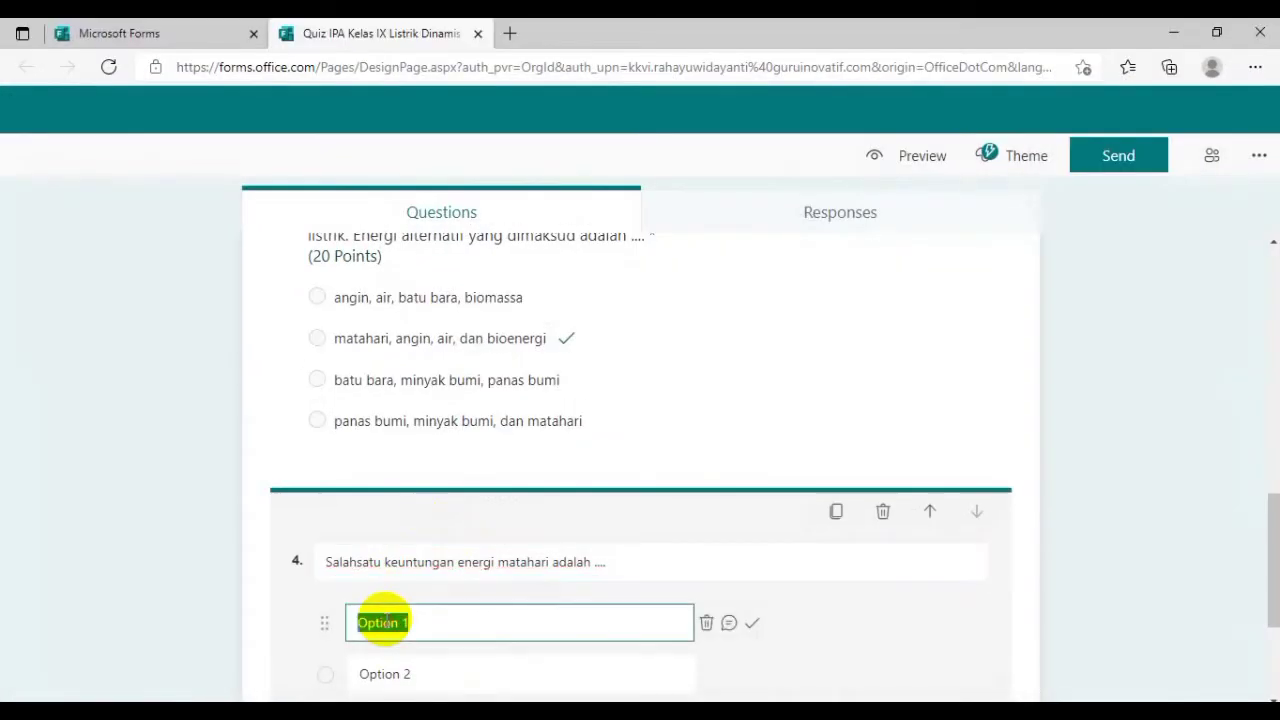
{"action": "key", "text": "ctrl+v"}
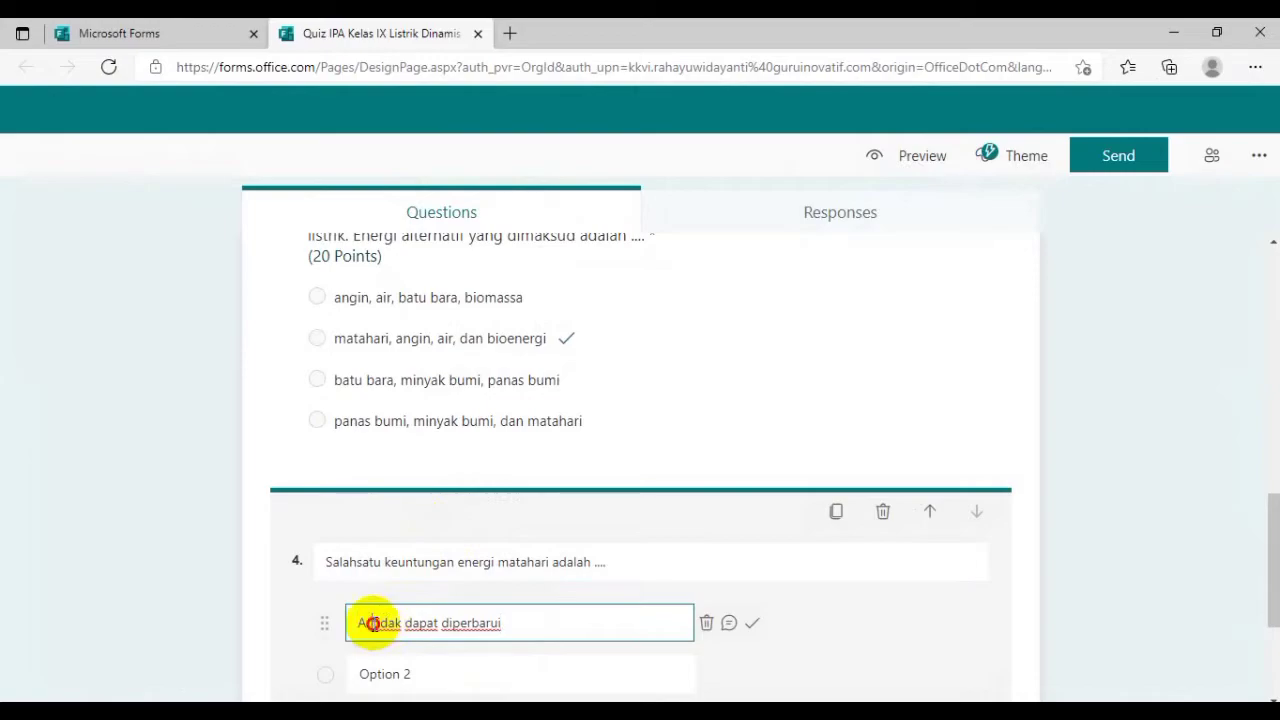
{"action": "left_click", "coordinate": [372, 620]}
{"action": "key", "text": "BackSpace"}
{"action": "key", "text": "BackSpace"}
{"action": "key", "text": "BackSpace"}
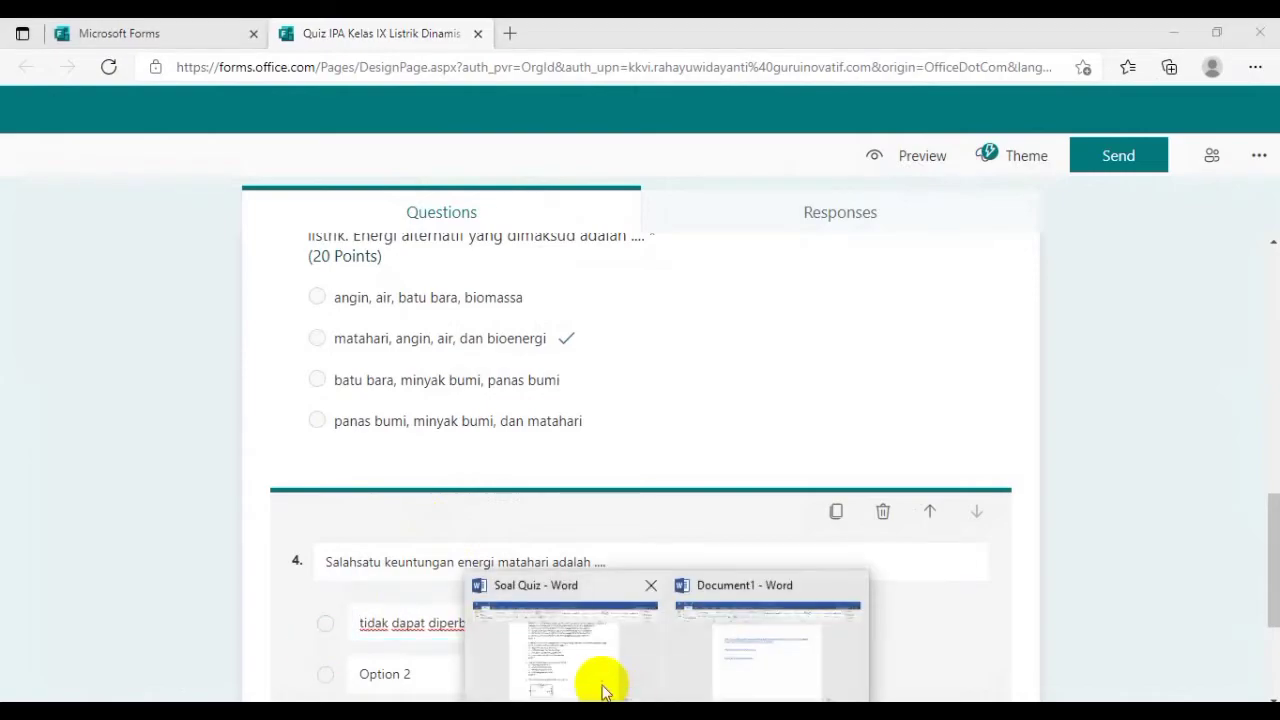
- Fill question 4's second option with Word's answer B, "efisien di beberapa iklim", without its letter prefix
{"action": "left_click", "coordinate": [600, 680]}
{"action": "left_click", "coordinate": [412, 476]}
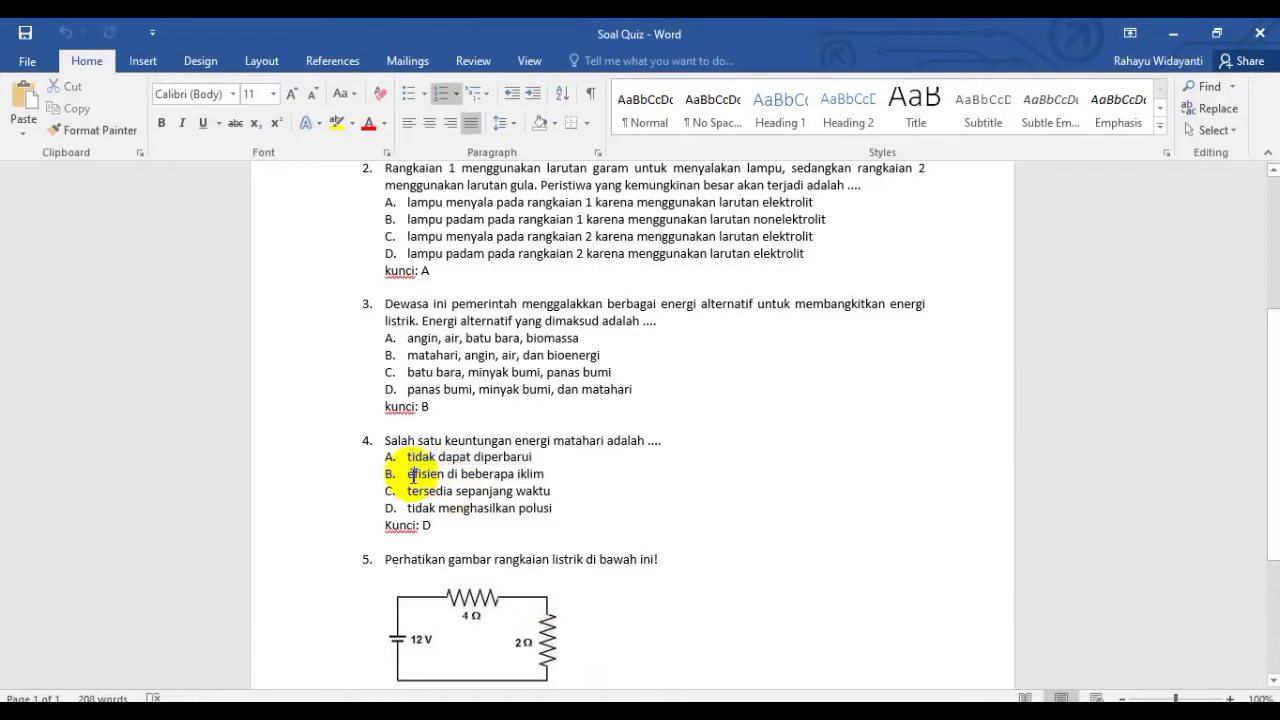
{"action": "key", "text": "shift+Right"}
{"action": "key", "text": "shift+Right"}
{"action": "key", "text": "shift+Right"}
{"action": "key", "text": "shift+Right"}
{"action": "key", "text": "shift+Right"}
{"action": "key", "text": "shift+Right"}
{"action": "key", "text": "shift+Right"}
{"action": "key", "text": "shift+Right"}
{"action": "key", "text": "shift+Right"}
{"action": "key", "text": "shift+Right"}
{"action": "key", "text": "shift+Right"}
{"action": "key", "text": "shift+Right"}
{"action": "key", "text": "shift+Right"}
{"action": "key", "text": "shift+Right"}
{"action": "key", "text": "shift+Right"}
{"action": "key", "text": "shift+Right"}
{"action": "key", "text": "shift+Right"}
{"action": "key", "text": "shift+Right"}
{"action": "key", "text": "shift+Right"}
{"action": "key", "text": "shift+Right"}
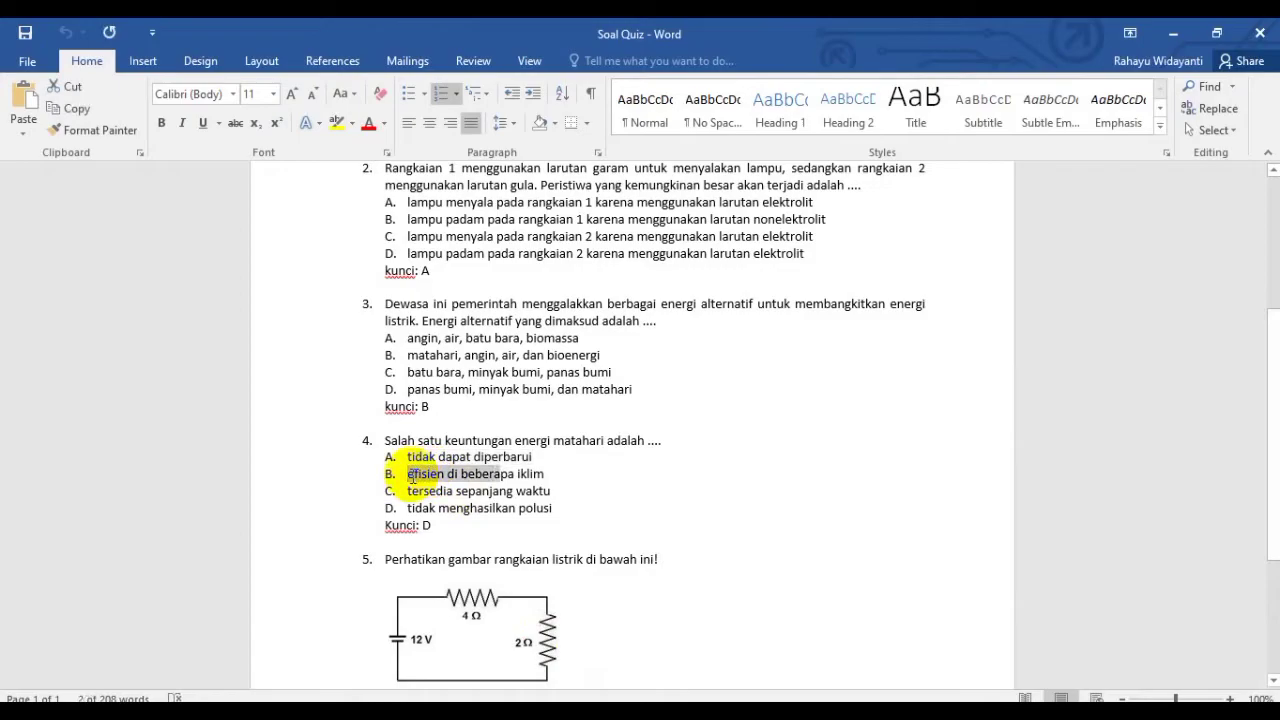
{"action": "key", "text": "shift+Right"}
{"action": "key", "text": "shift+Right"}
{"action": "key", "text": "shift+Right"}
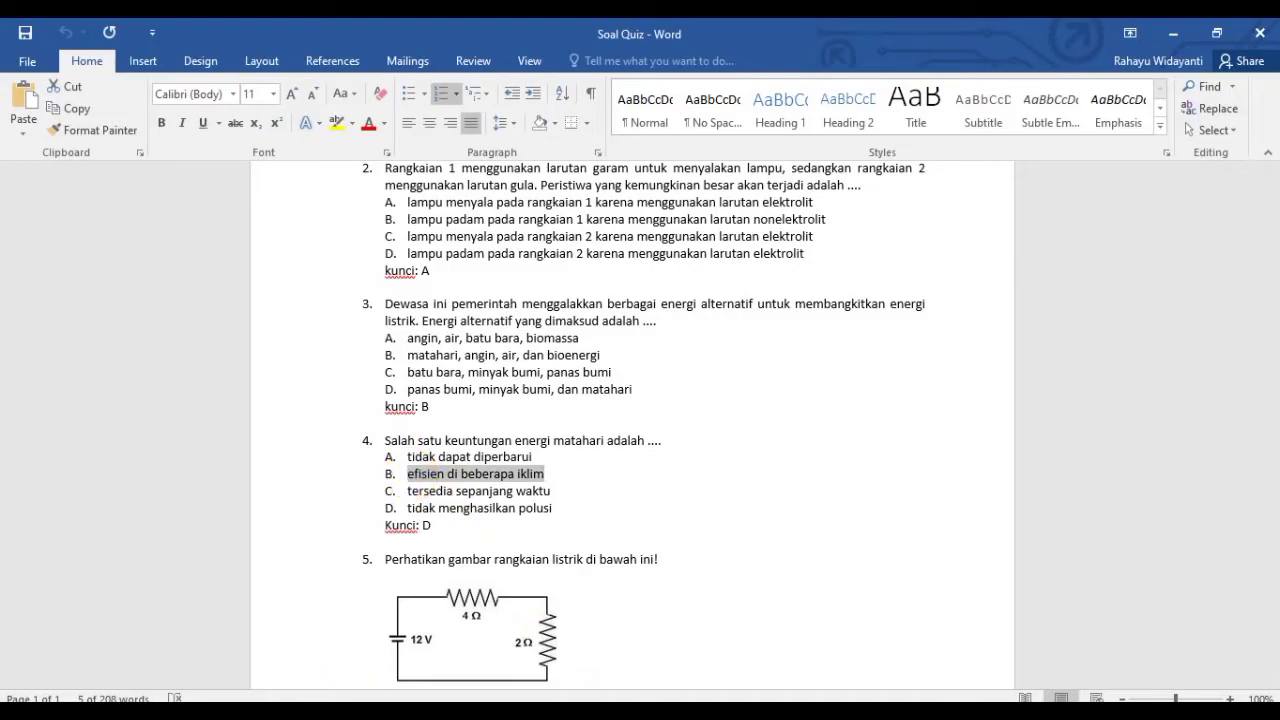
{"action": "left_click", "coordinate": [410, 716]}
{"action": "left_click", "coordinate": [370, 676]}
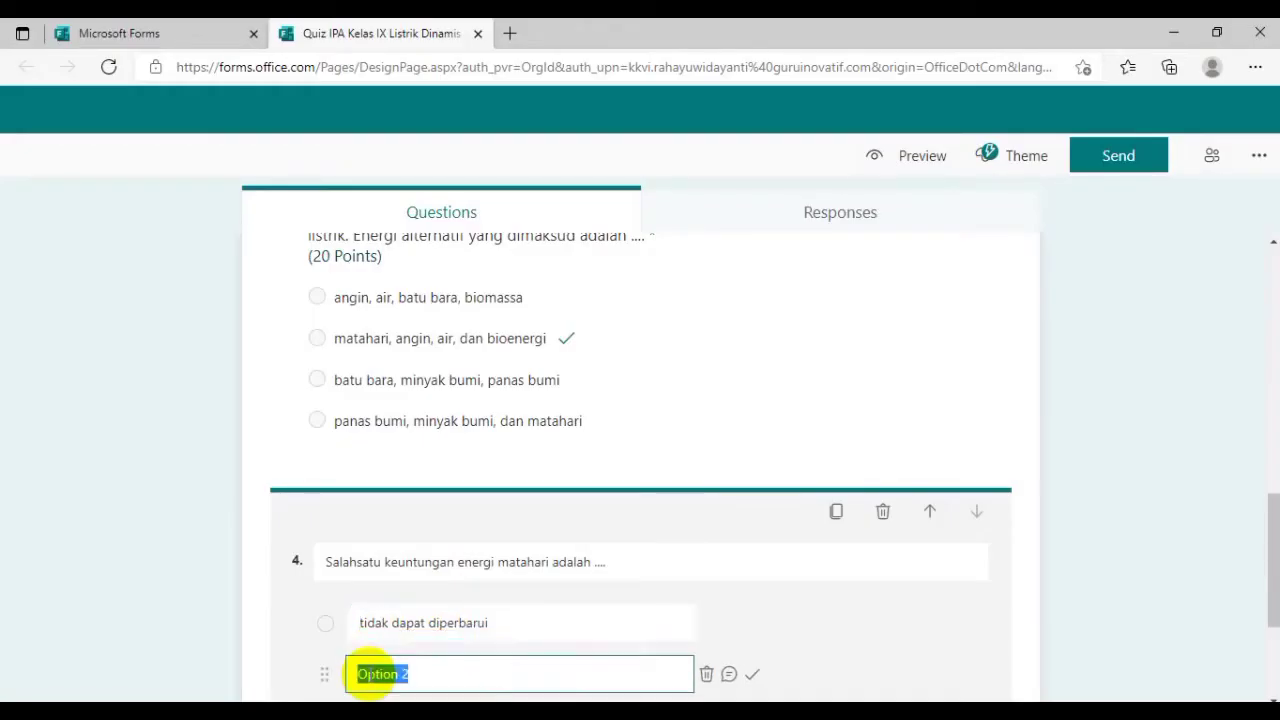
{"action": "key", "text": "ctrl+v"}
{"action": "key", "text": "BackSpace"}
{"action": "key", "text": "BackSpace"}
{"action": "key", "text": "BackSpace"}
{"action": "key", "text": "BackSpace"}
{"action": "type", "text": "e"}
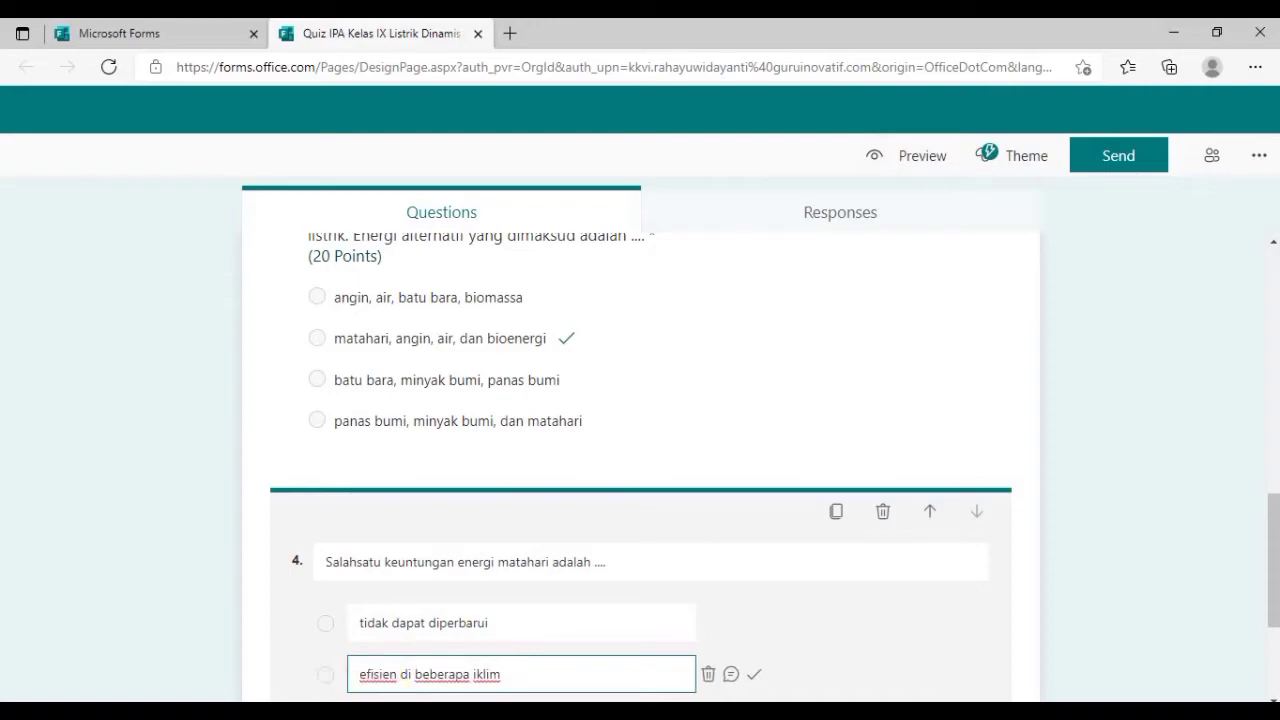
- Add a third option to question 4 with Word's answer C, "tersedia sepanjang waktu", without its letter prefix
{"action": "key", "text": "alt+Tab"}
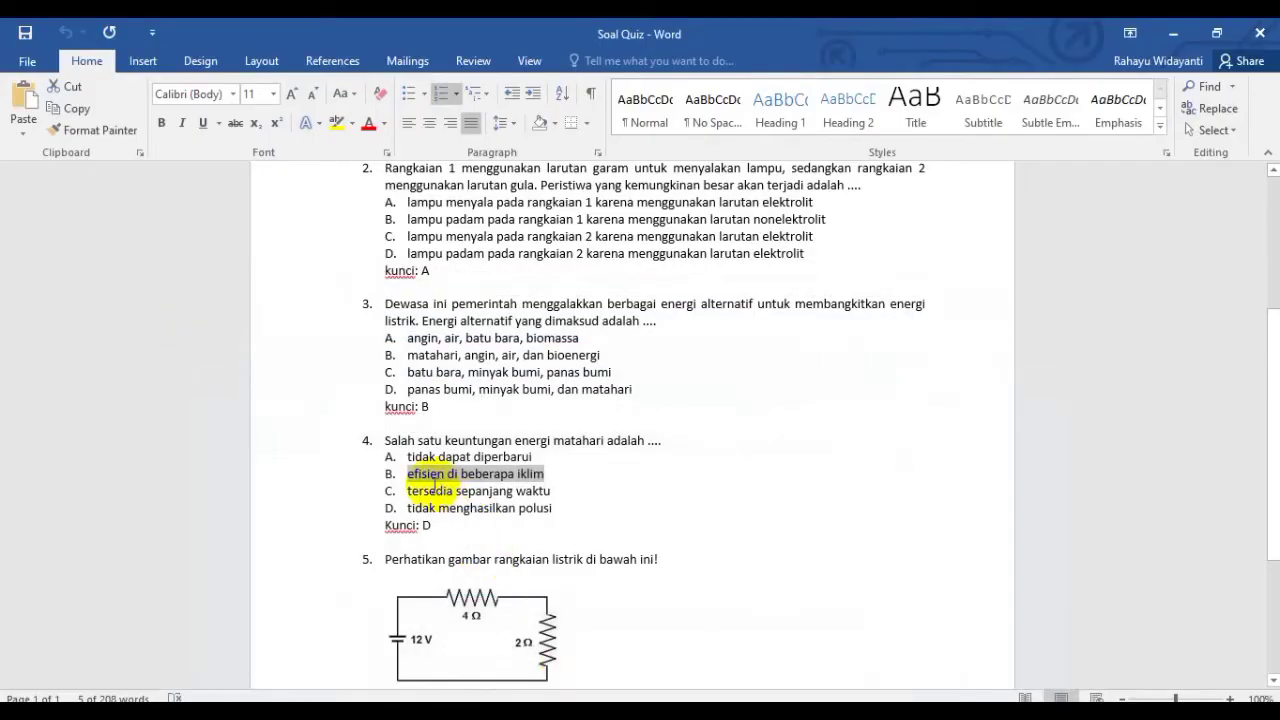
{"action": "left_click", "coordinate": [408, 491]}
{"action": "key", "text": "shift+Right"}
{"action": "key", "text": "shift+Right"}
{"action": "key", "text": "shift+Right"}
{"action": "key", "text": "shift+Right"}
{"action": "key", "text": "shift+Right"}
{"action": "key", "text": "shift+Right"}
{"action": "key", "text": "shift+Right"}
{"action": "key", "text": "shift+Right"}
{"action": "key", "text": "shift+Right"}
{"action": "key", "text": "shift+Right"}
{"action": "key", "text": "shift+Right"}
{"action": "key", "text": "shift+Right"}
{"action": "key", "text": "shift+Right"}
{"action": "key", "text": "shift+Right"}
{"action": "key", "text": "shift+Right"}
{"action": "key", "text": "shift+Right"}
{"action": "key", "text": "shift+Right"}
{"action": "key", "text": "shift+Right"}
{"action": "key", "text": "shift+Right"}
{"action": "key", "text": "shift+Right"}
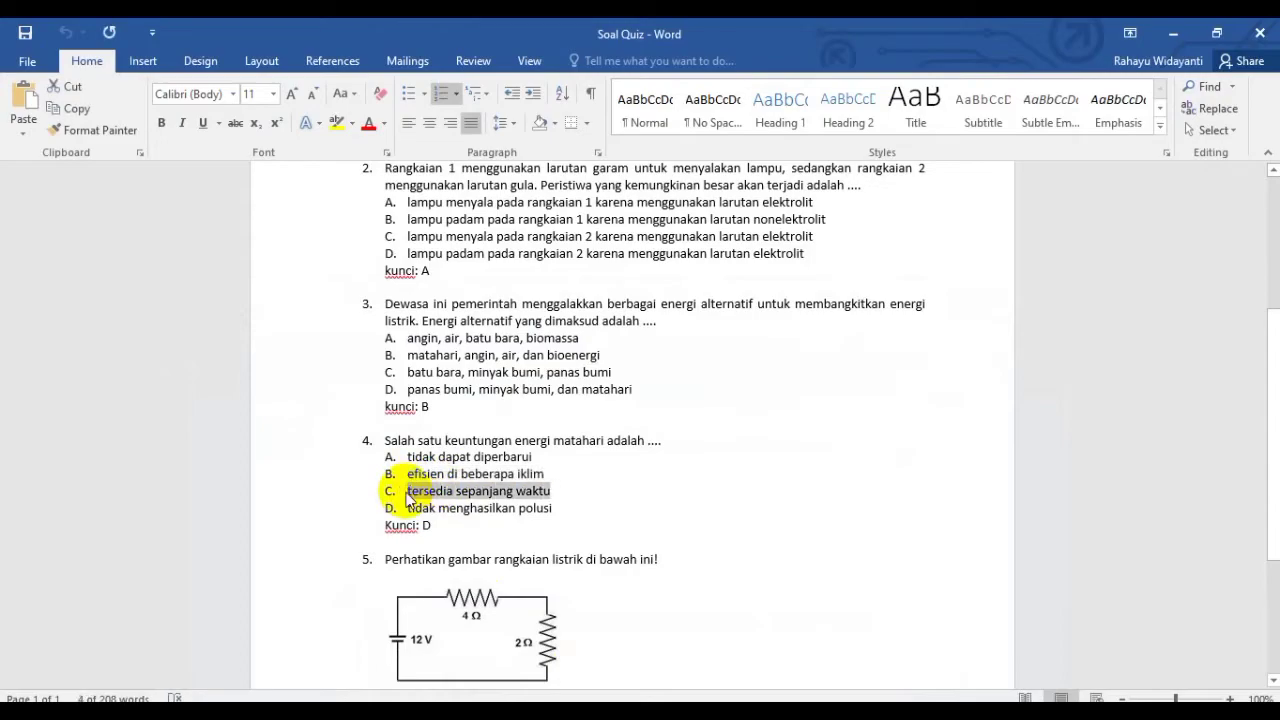
{"action": "key", "text": "alt+Tab"}
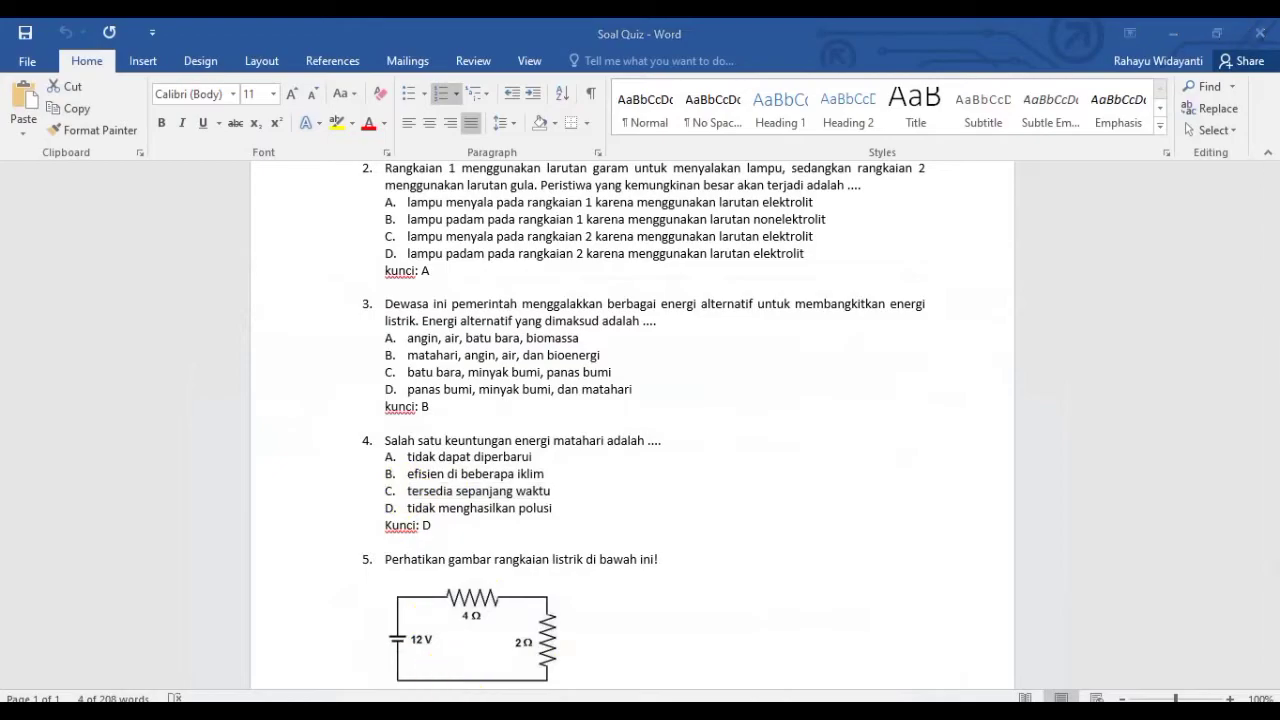
{"action": "scroll", "coordinate": [400, 645], "scroll_direction": "down", "scroll_amount": 2}
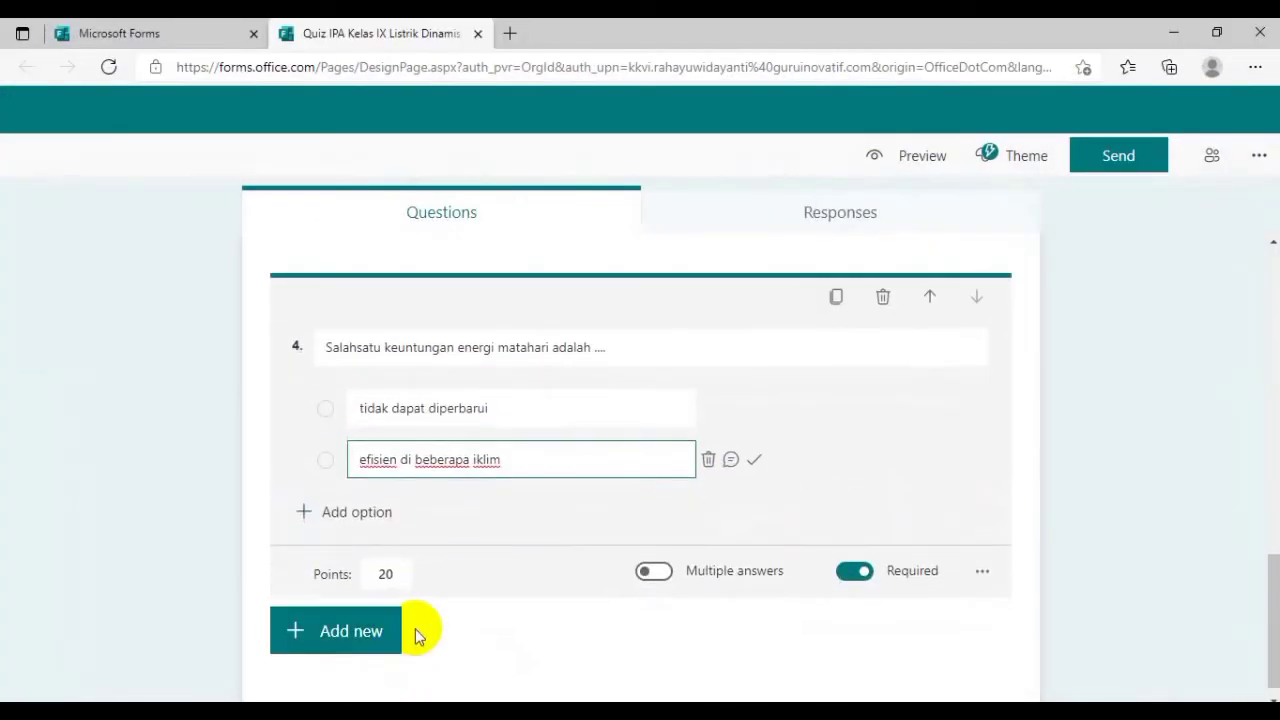
{"action": "left_click", "coordinate": [342, 512]}
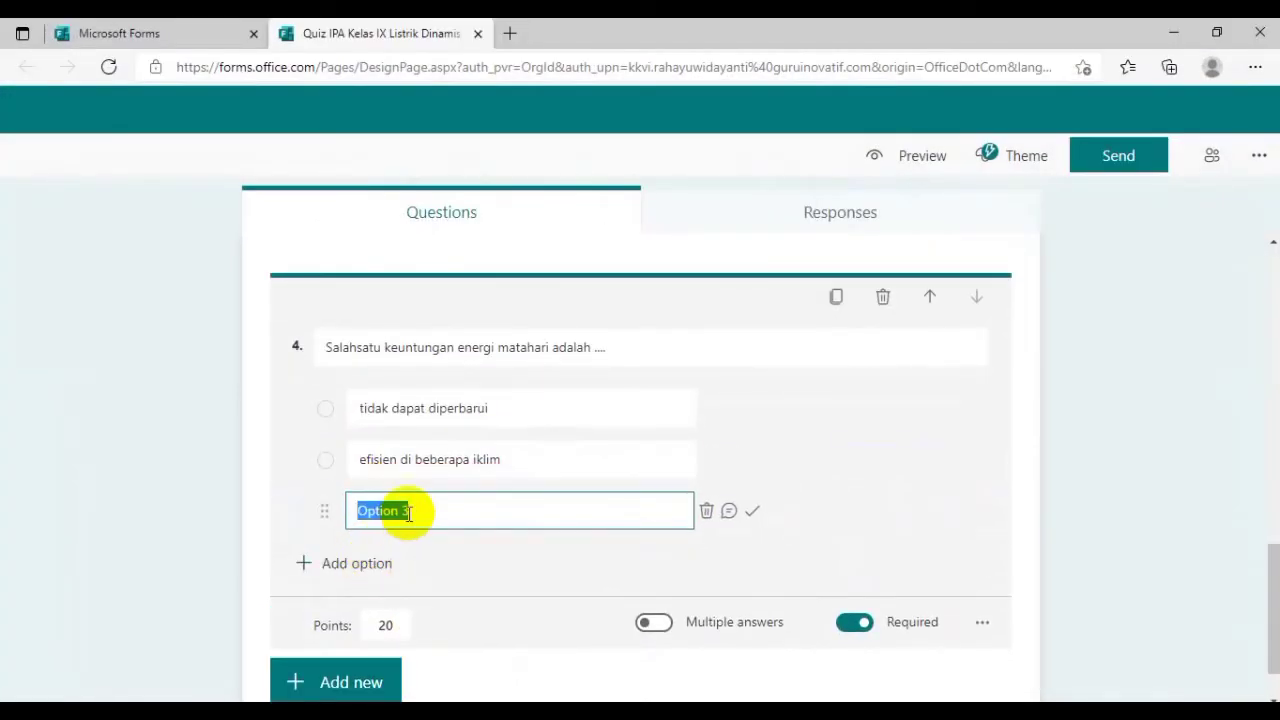
{"action": "key", "text": "ctrl+v"}
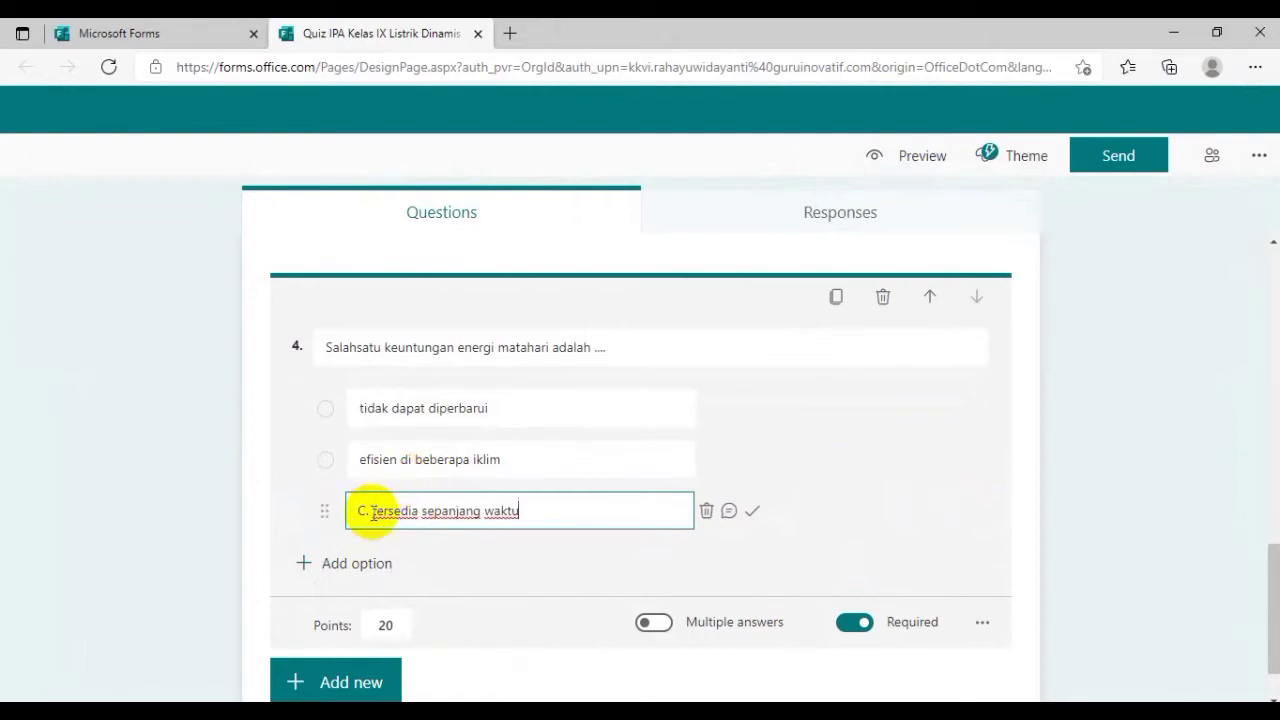
{"action": "left_click", "coordinate": [367, 510]}
{"action": "key", "text": "BackSpace"}
{"action": "key", "text": "BackSpace"}
{"action": "key", "text": "BackSpace"}
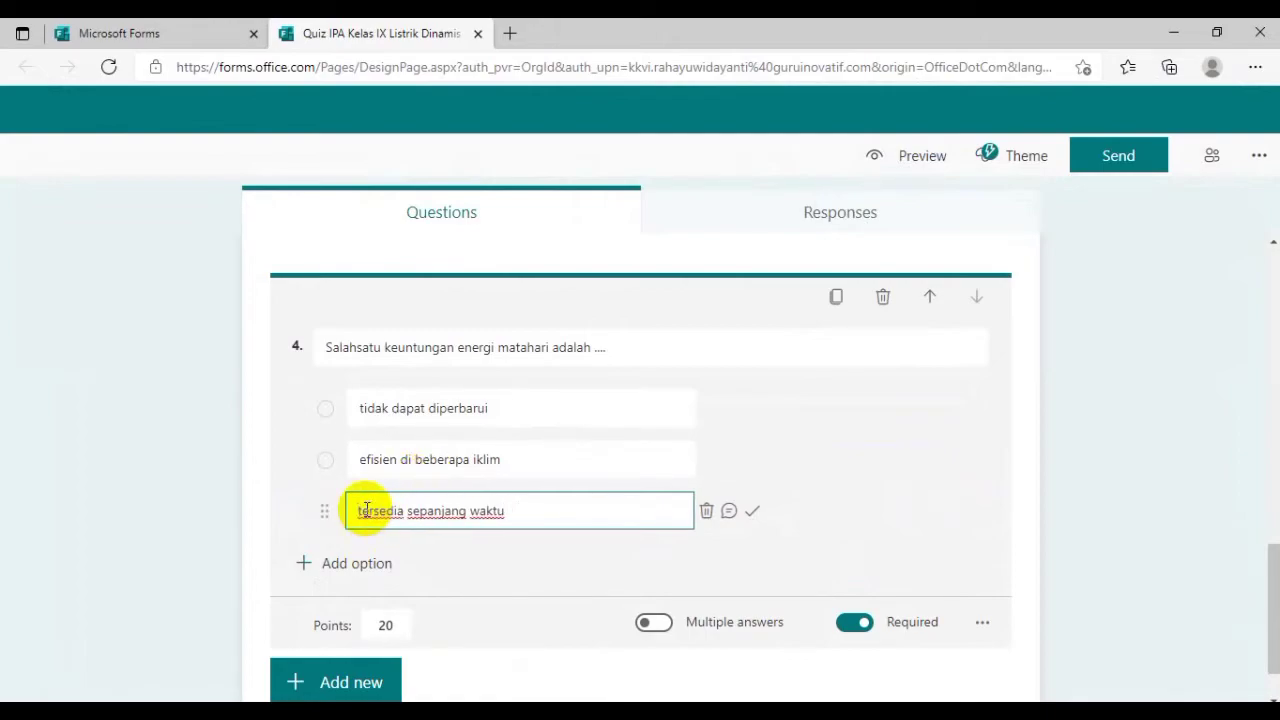
- Add a fourth option to question 4 with Word's answer D, "tidak menghasilkan polusi", without its letter prefix
{"action": "left_click", "coordinate": [357, 566]}
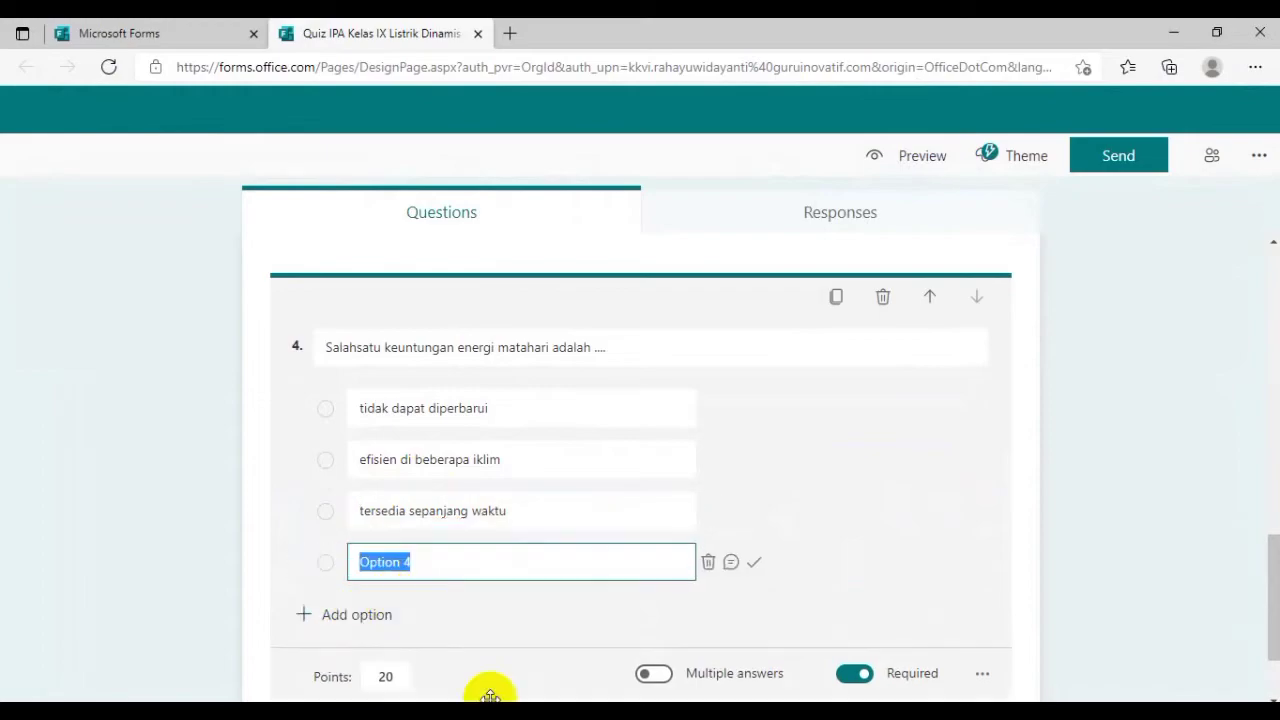
{"action": "left_click", "coordinate": [560, 645]}
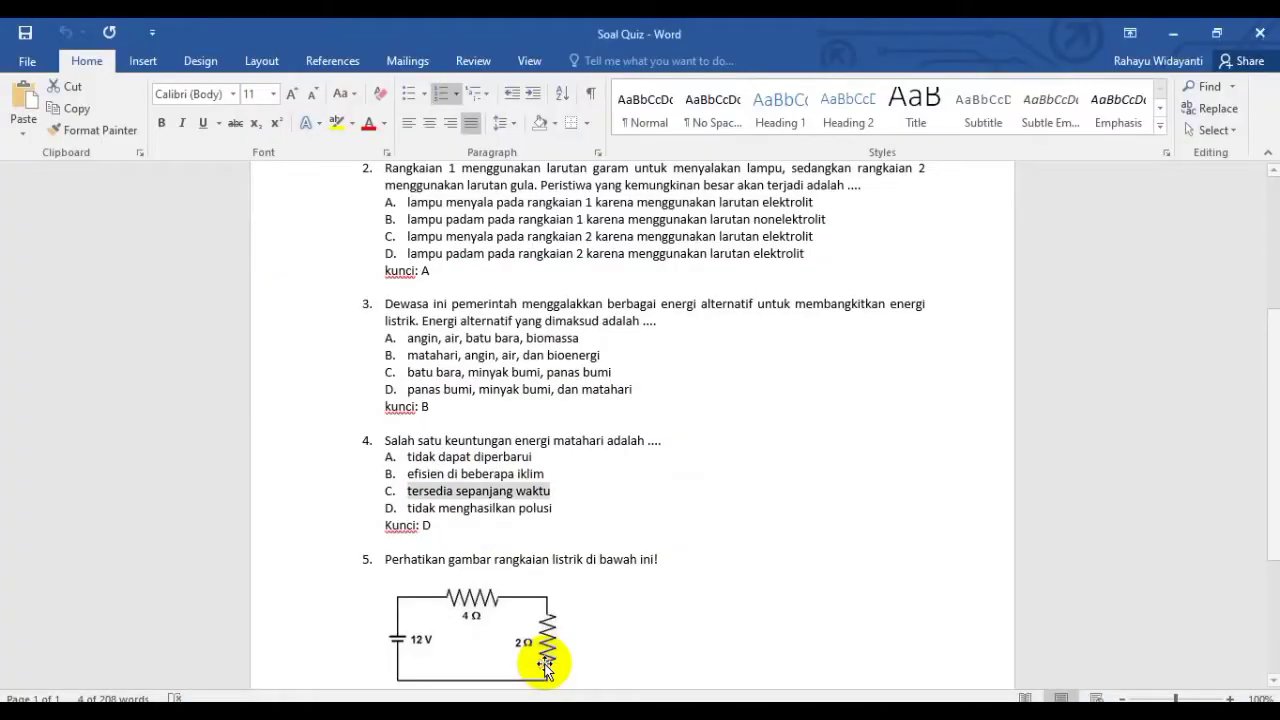
{"action": "left_click", "coordinate": [410, 514]}
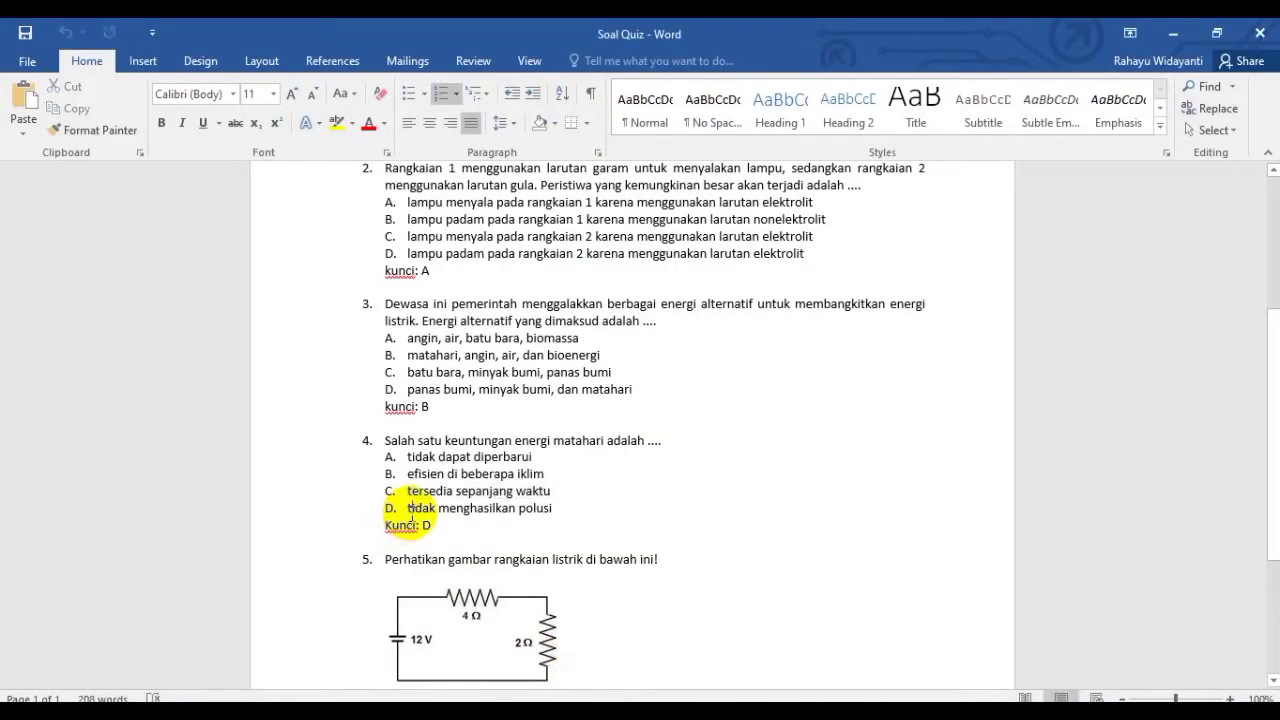
{"action": "key", "text": "shift+Right"}
{"action": "key", "text": "shift+Right"}
{"action": "key", "text": "shift+Right"}
{"action": "key", "text": "shift+Right"}
{"action": "key", "text": "shift+Right"}
{"action": "key", "text": "shift+Right"}
{"action": "key", "text": "shift+Right"}
{"action": "key", "text": "shift+Right"}
{"action": "key", "text": "shift+Right"}
{"action": "key", "text": "shift+Right"}
{"action": "key", "text": "shift+Right"}
{"action": "key", "text": "shift+Right"}
{"action": "key", "text": "shift+Right"}
{"action": "key", "text": "shift+Right"}
{"action": "key", "text": "shift+Right"}
{"action": "key", "text": "shift+Right"}
{"action": "key", "text": "shift+Right"}
{"action": "key", "text": "shift+Right"}
{"action": "key", "text": "shift+Right"}
{"action": "key", "text": "shift+Right"}
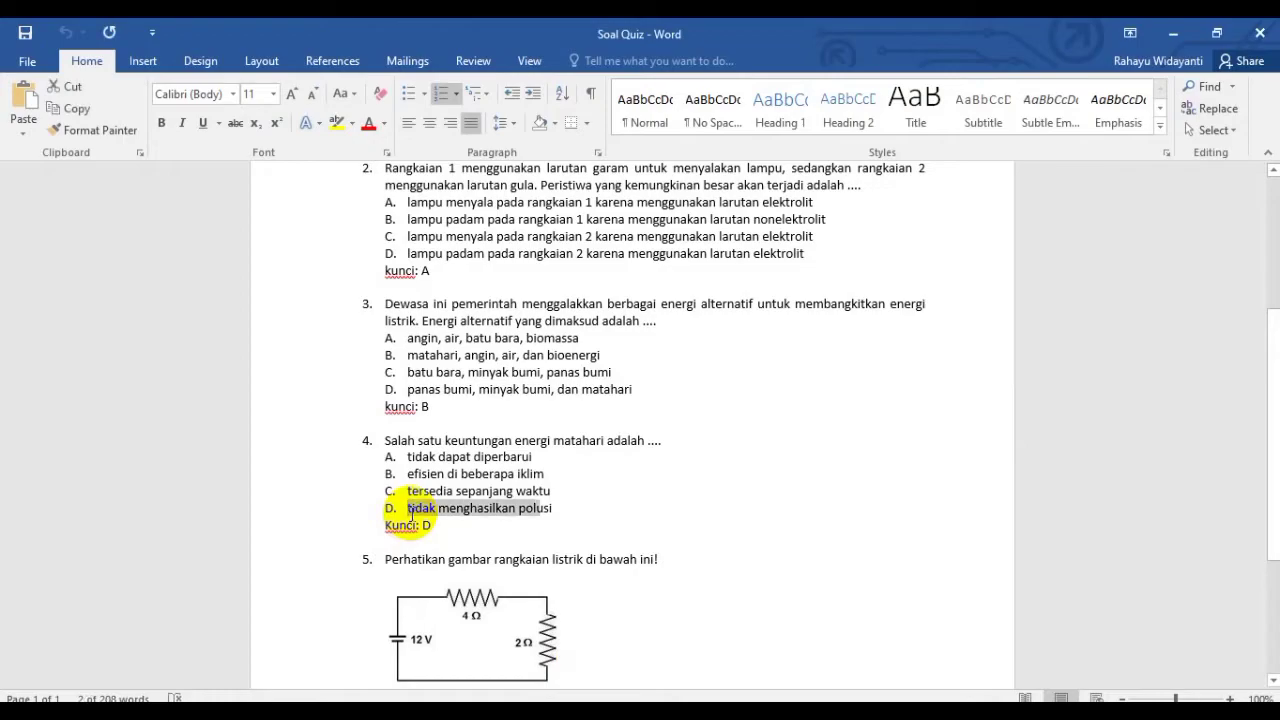
{"action": "key", "text": "shift+Left"}
{"action": "left_click", "coordinate": [450, 711]}
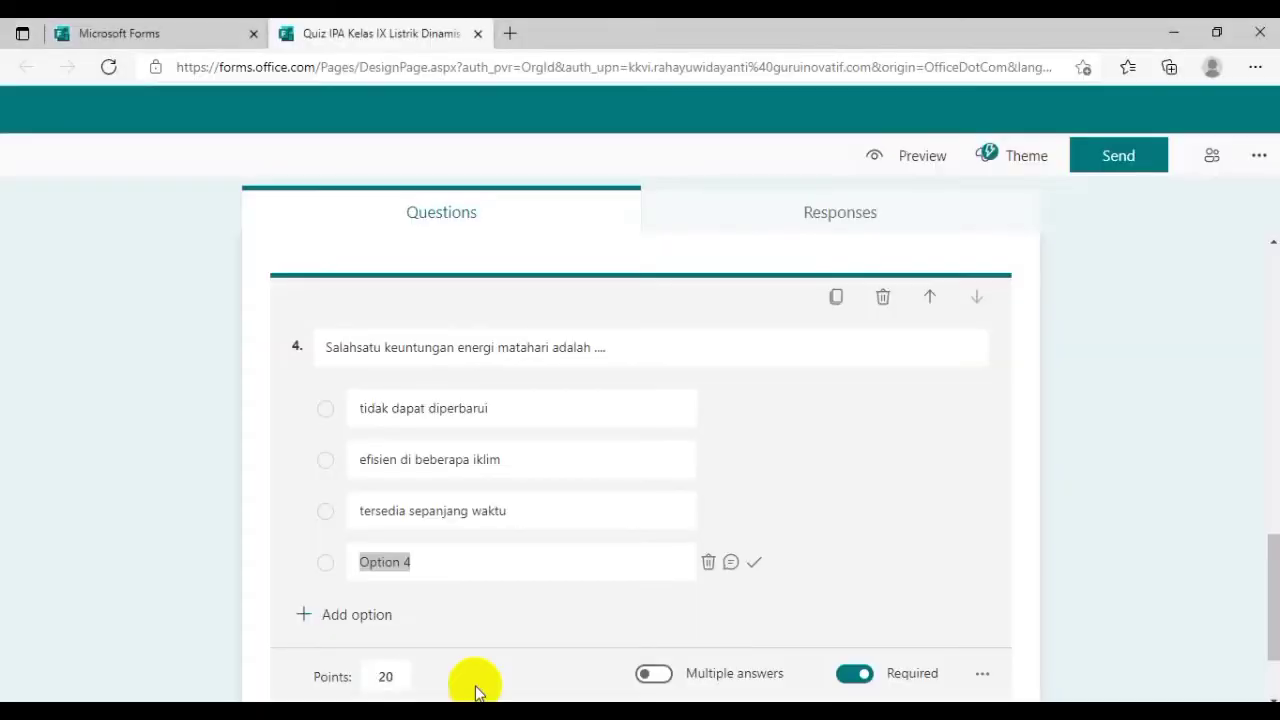
{"action": "type", "text": "D. tidak menghasilkan polusi"}
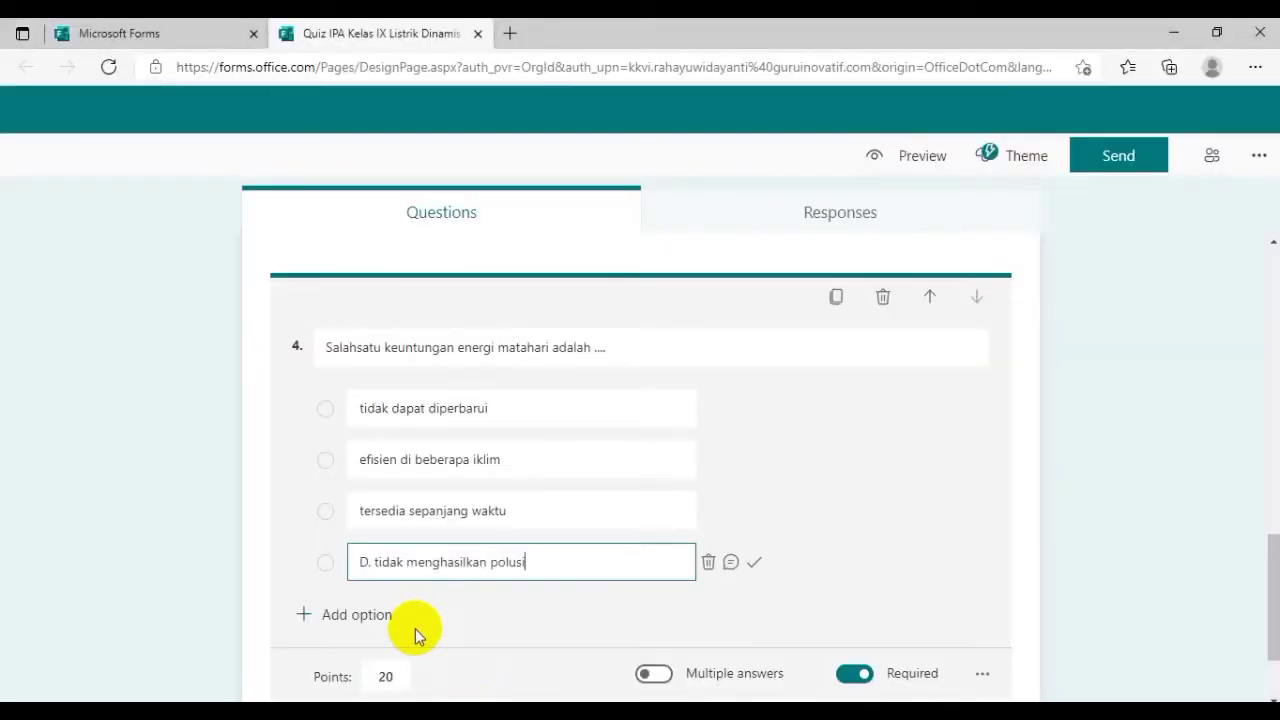
{"action": "left_click", "coordinate": [371, 563]}
{"action": "key", "text": "BackSpace"}
{"action": "key", "text": "BackSpace"}
{"action": "key", "text": "BackSpace"}
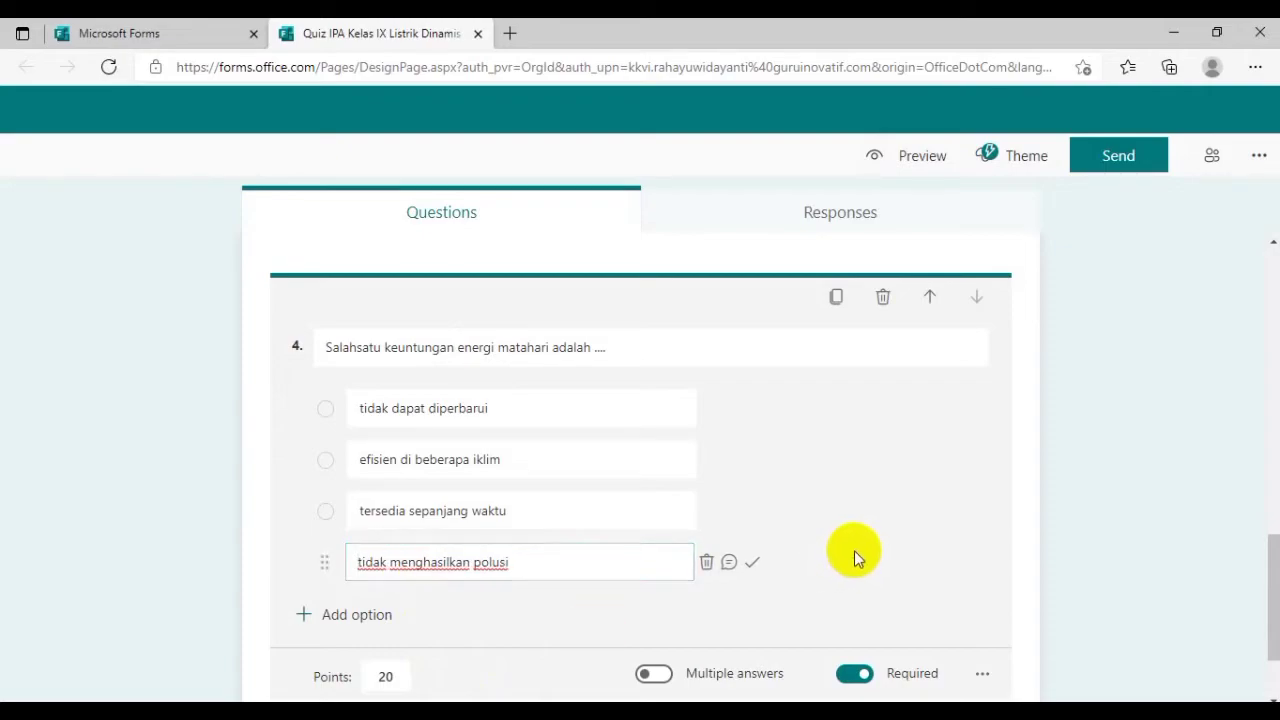
- Add a fifth choice question to the quiz below question 4
{"action": "scroll", "coordinate": [583, 557], "scroll_direction": "down", "scroll_amount": 2}
{"action": "left_click", "coordinate": [355, 612]}
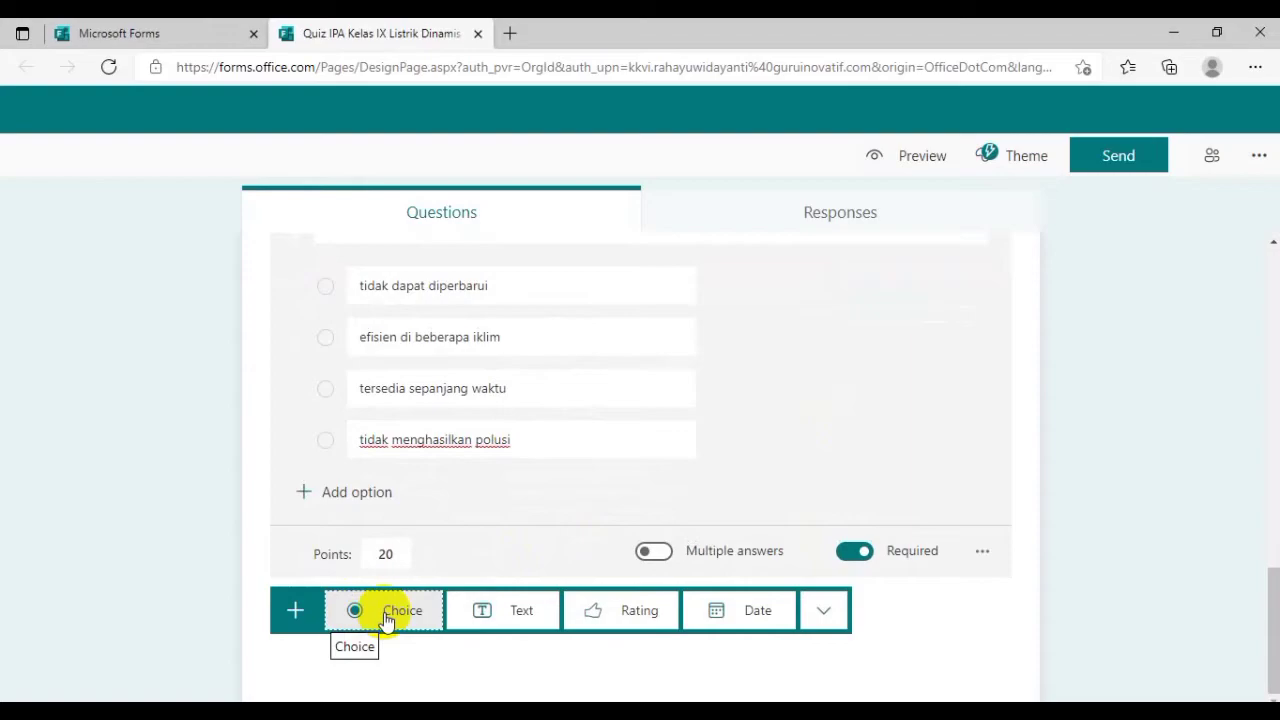
{"action": "left_click", "coordinate": [388, 618]}
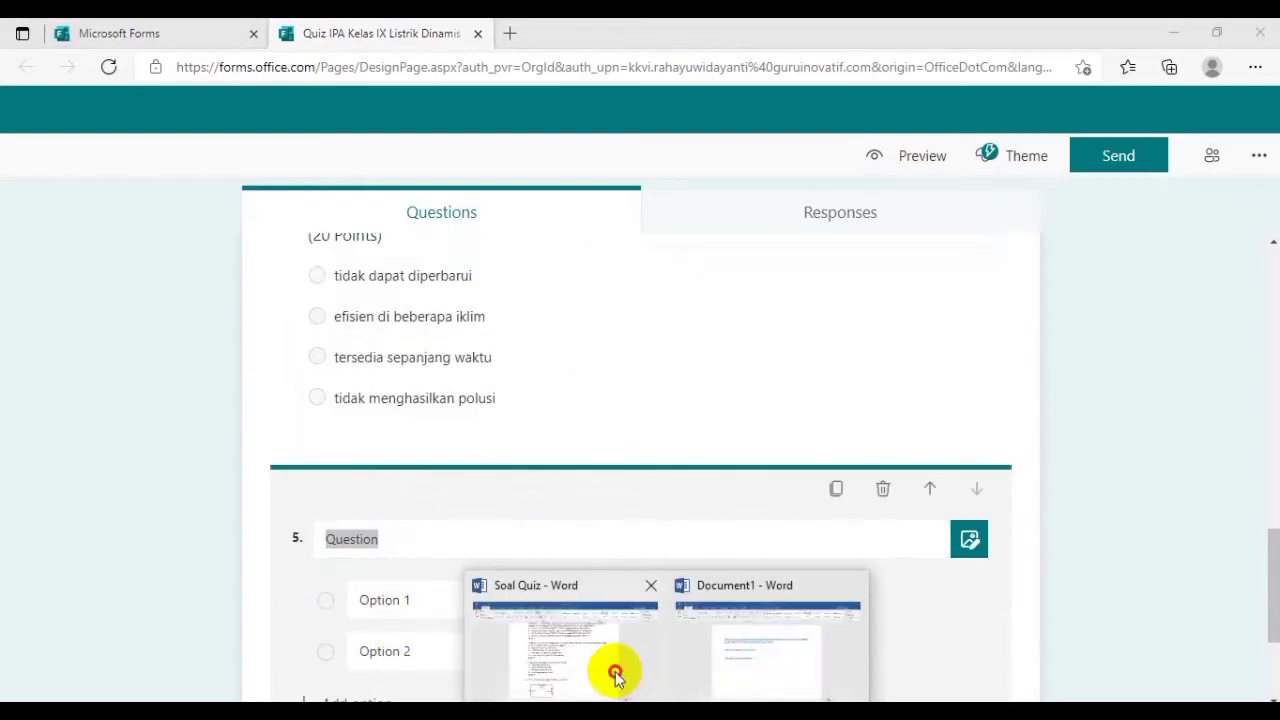
- Fill question 5's text with Word's opening line, "Perhatikan gambar rangkaian listrik di bawah ini!", without its number
{"action": "left_click", "coordinate": [614, 671]}
{"action": "scroll", "coordinate": [545, 610], "scroll_direction": "down", "scroll_amount": 3}
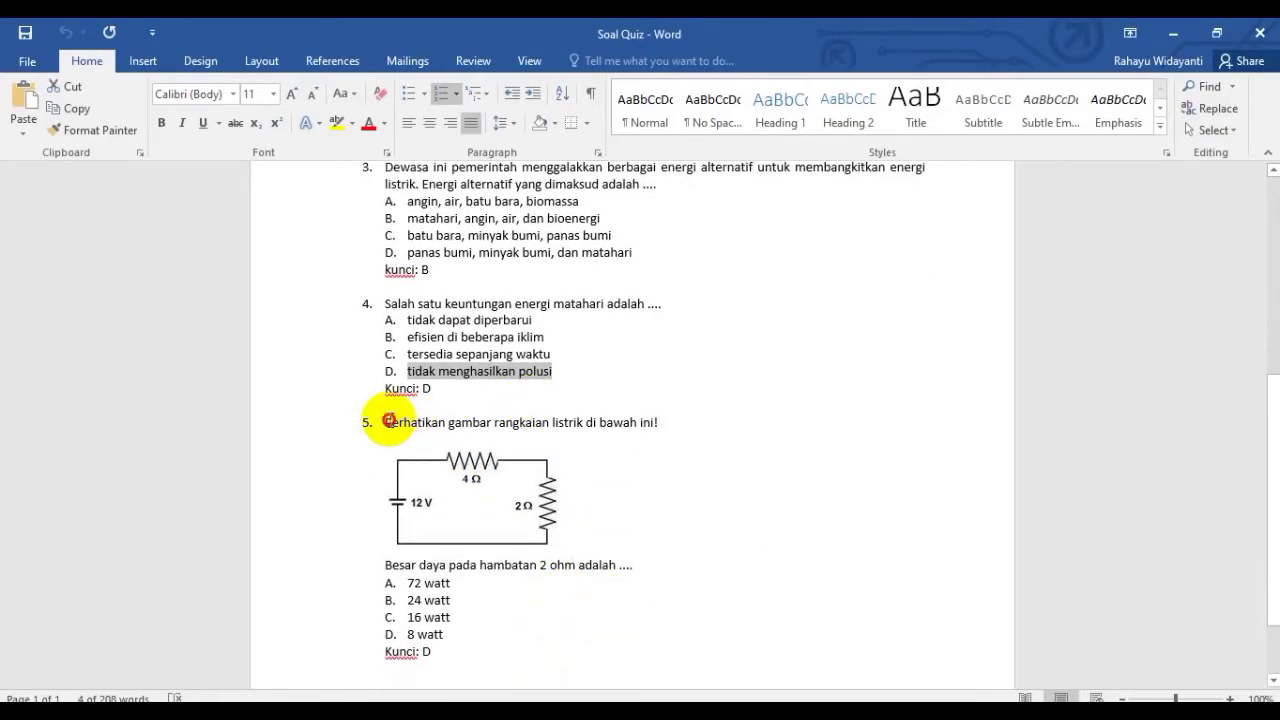
{"action": "left_click", "coordinate": [389, 420]}
{"action": "triple_click", "coordinate": [392, 420]}
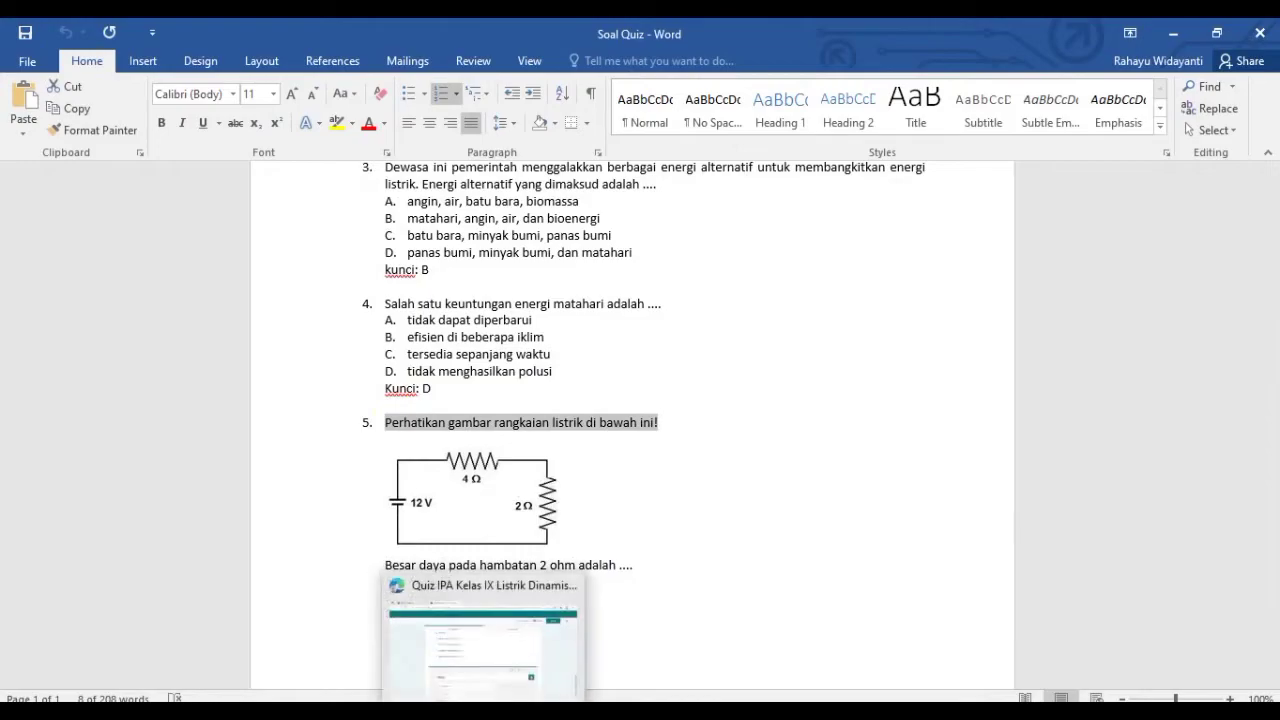
{"action": "left_click", "coordinate": [483, 714]}
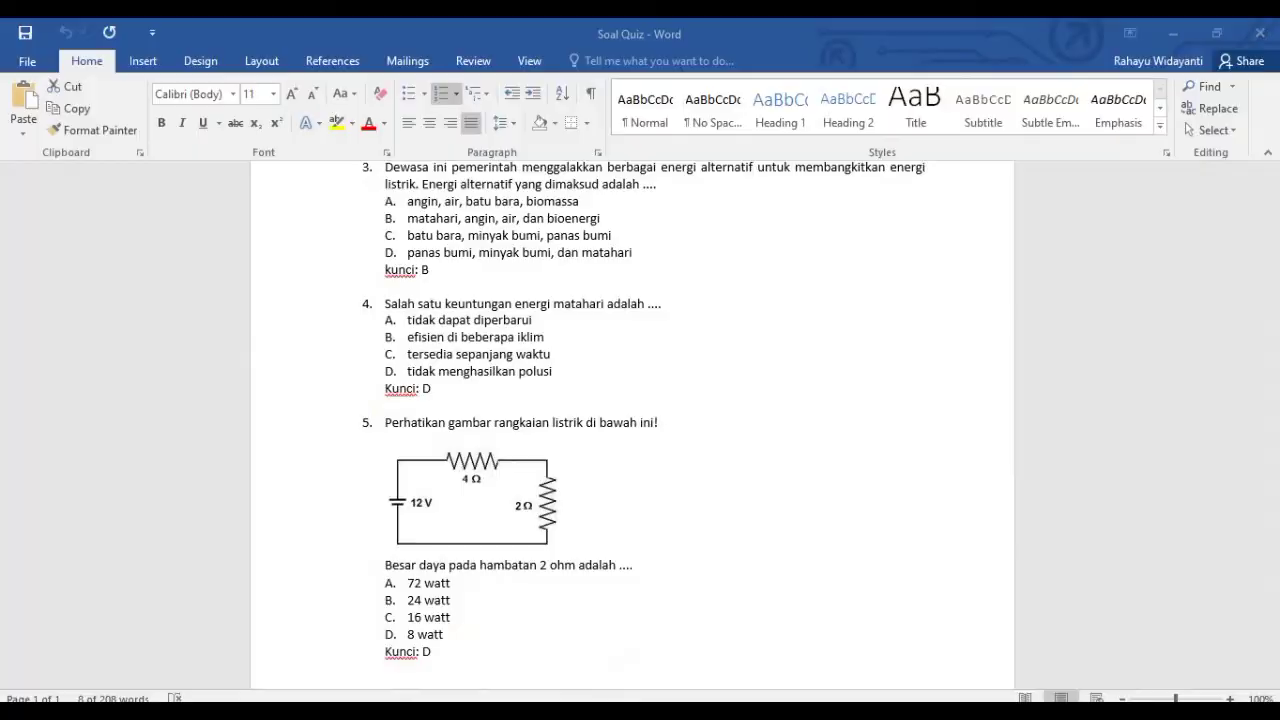
{"action": "type", "text": "Perhatikangambar rangkaian listrik di bawah ini!"}
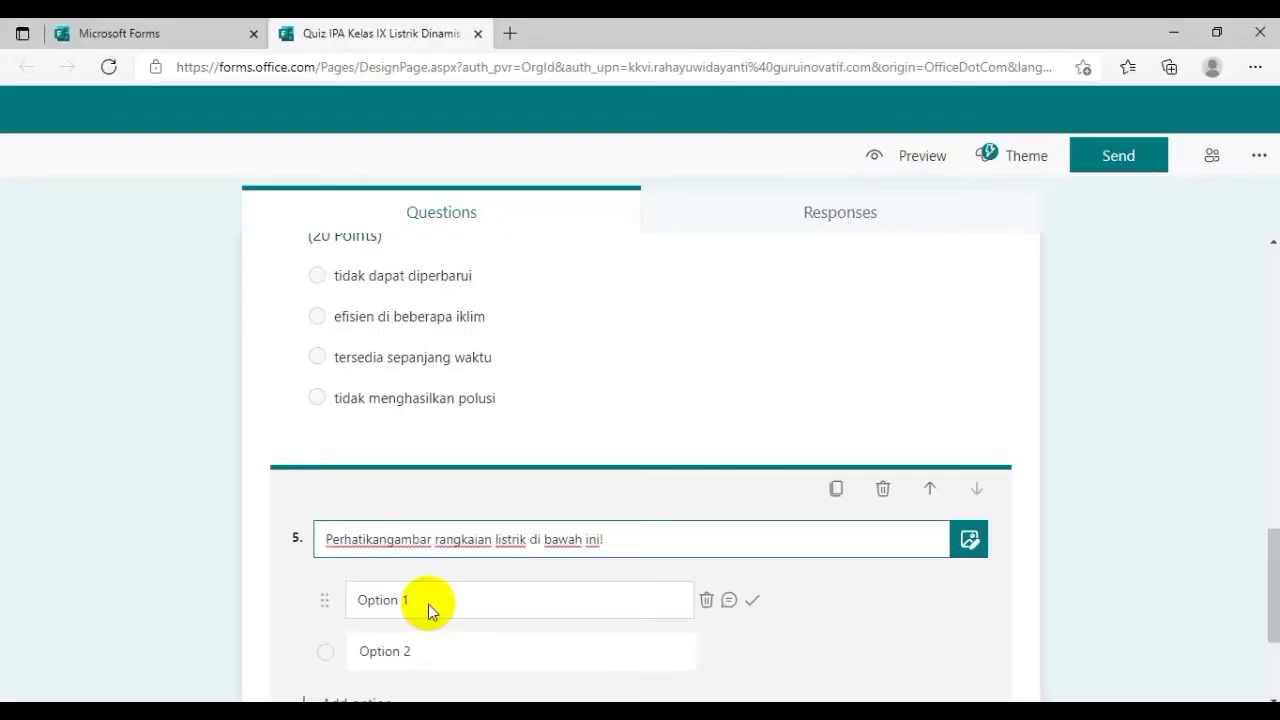
- Add Word's sentence below the circuit, "Besar daya pada hambatan 2 ohm adalah ....", as a second line of question 5's text
{"action": "key", "text": "Return"}
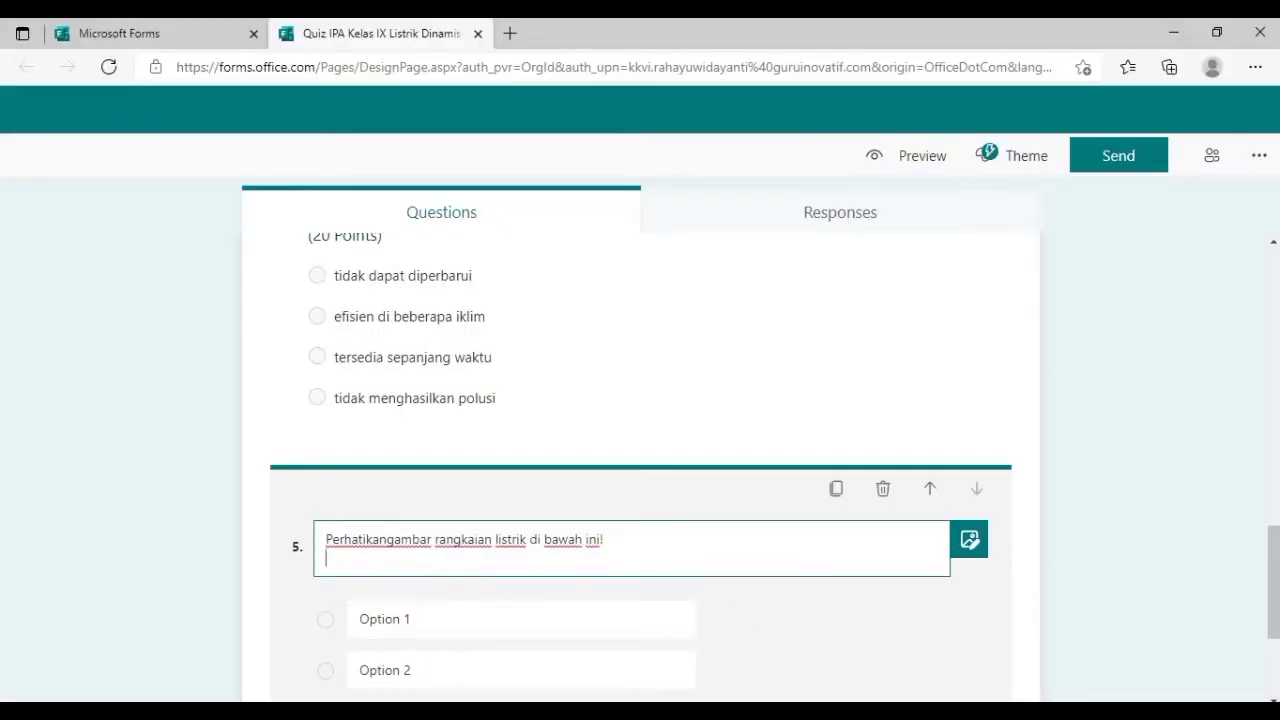
{"action": "mouse_move", "coordinate": [483, 714]}
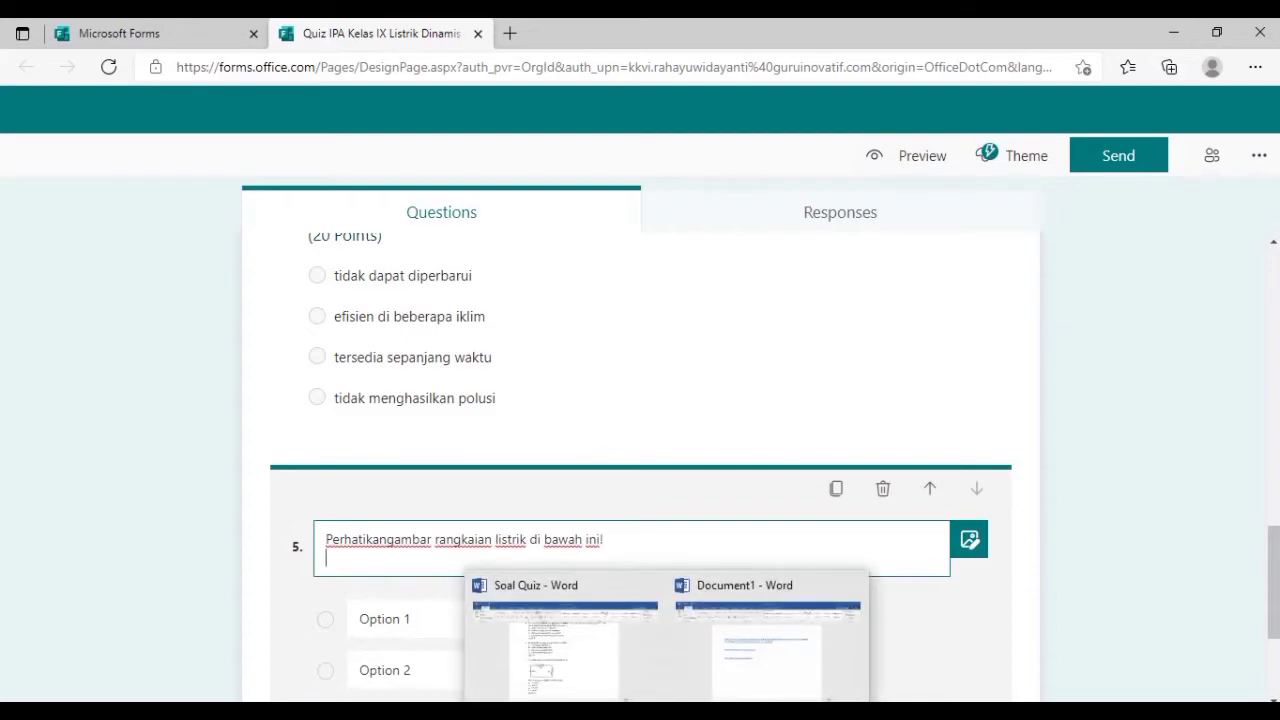
{"action": "left_click", "coordinate": [596, 668]}
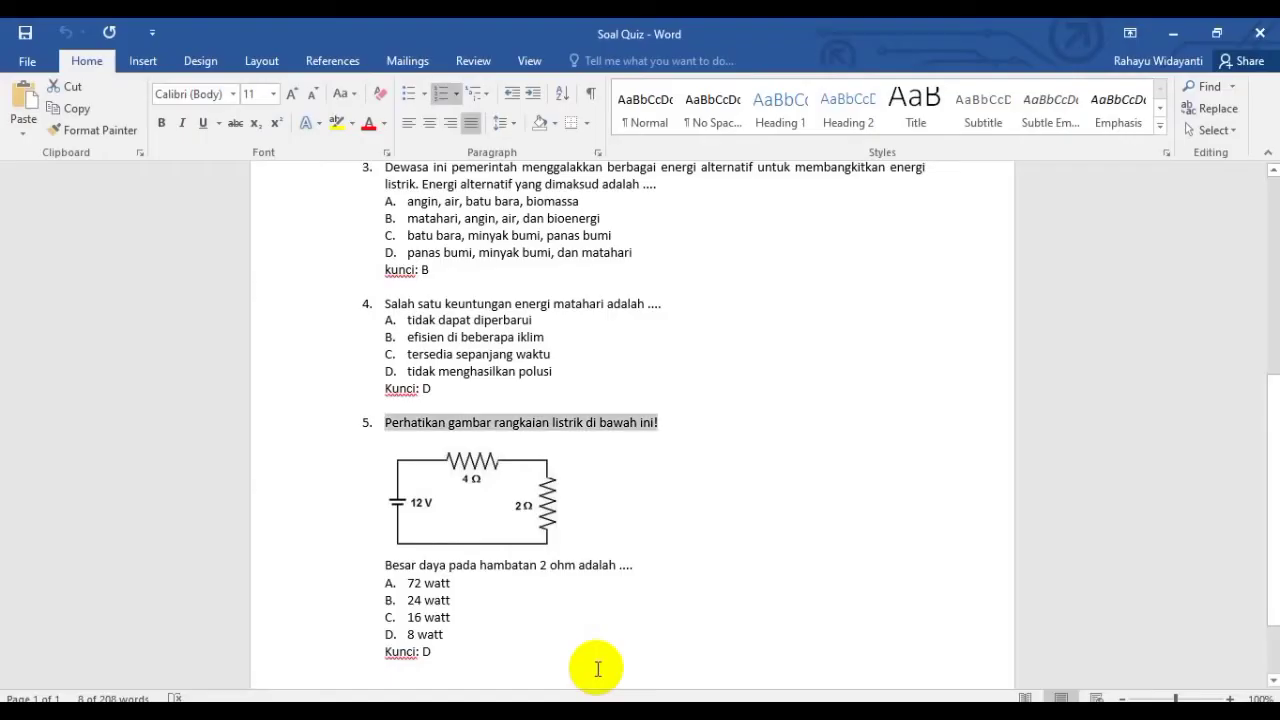
{"action": "left_click", "coordinate": [389, 566]}
{"action": "key", "text": "shift+Right"}
{"action": "key", "text": "shift+Right"}
{"action": "key", "text": "shift+Right"}
{"action": "key", "text": "shift+Right"}
{"action": "key", "text": "shift+Right"}
{"action": "key", "text": "shift+Right"}
{"action": "key", "text": "shift+Right"}
{"action": "key", "text": "shift+Right"}
{"action": "key", "text": "shift+Right"}
{"action": "key", "text": "shift+Right"}
{"action": "key", "text": "shift+Right"}
{"action": "key", "text": "shift+Right"}
{"action": "key", "text": "shift+Right"}
{"action": "key", "text": "shift+Right"}
{"action": "key", "text": "shift+Right"}
{"action": "key", "text": "shift+Right"}
{"action": "key", "text": "shift+Right"}
{"action": "key", "text": "shift+Right"}
{"action": "key", "text": "shift+Right"}
{"action": "key", "text": "shift+Right"}
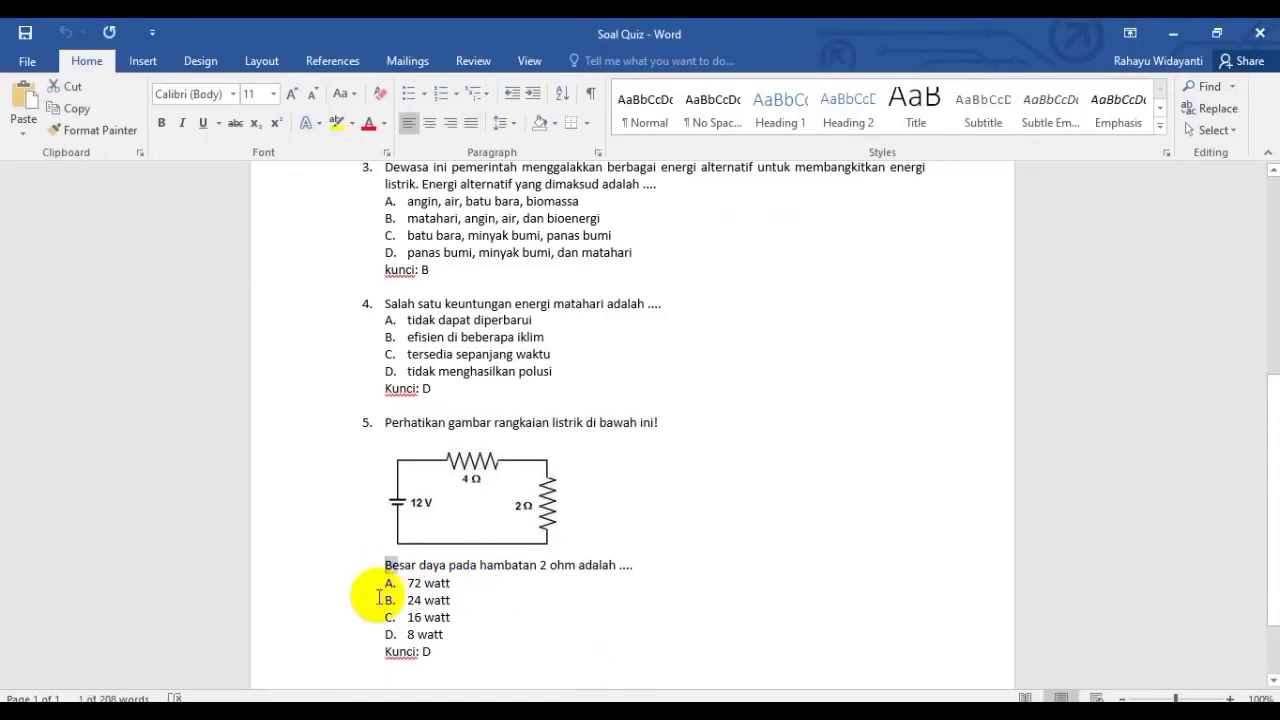
{"action": "key", "text": "shift+Right"}
{"action": "key", "text": "shift+Right"}
{"action": "key", "text": "shift+Right"}
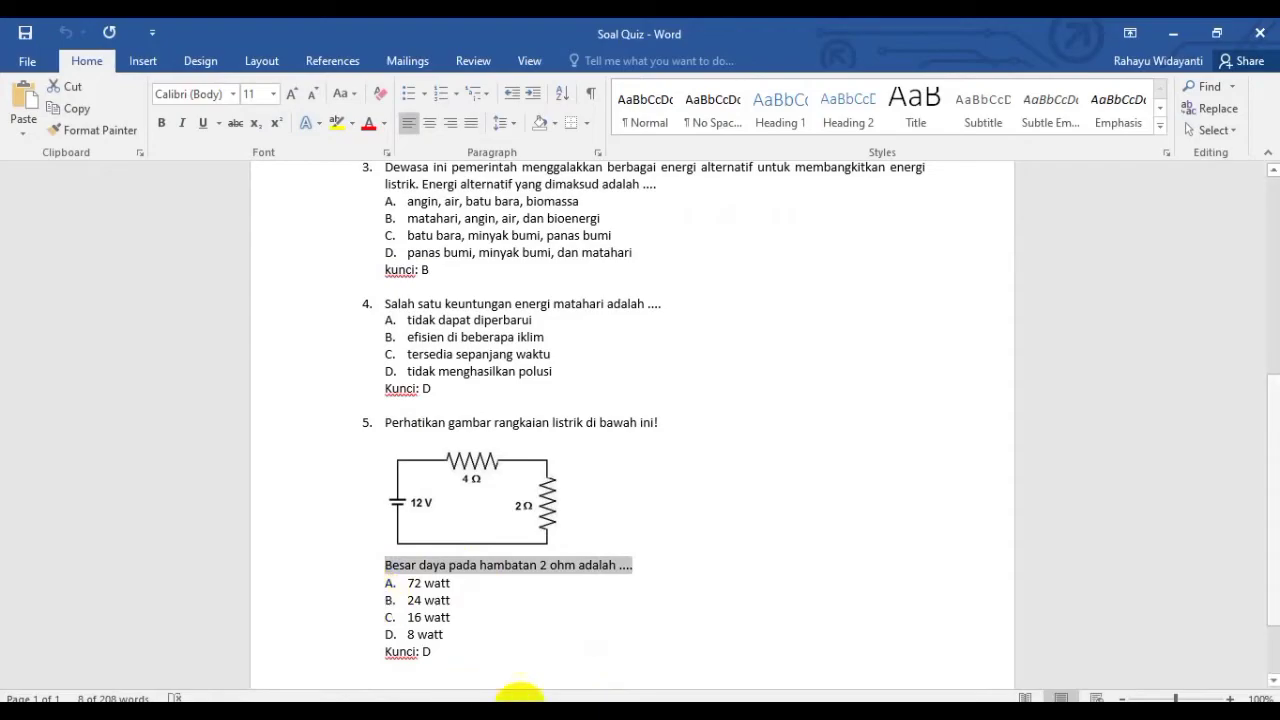
{"action": "left_click", "coordinate": [500, 711]}
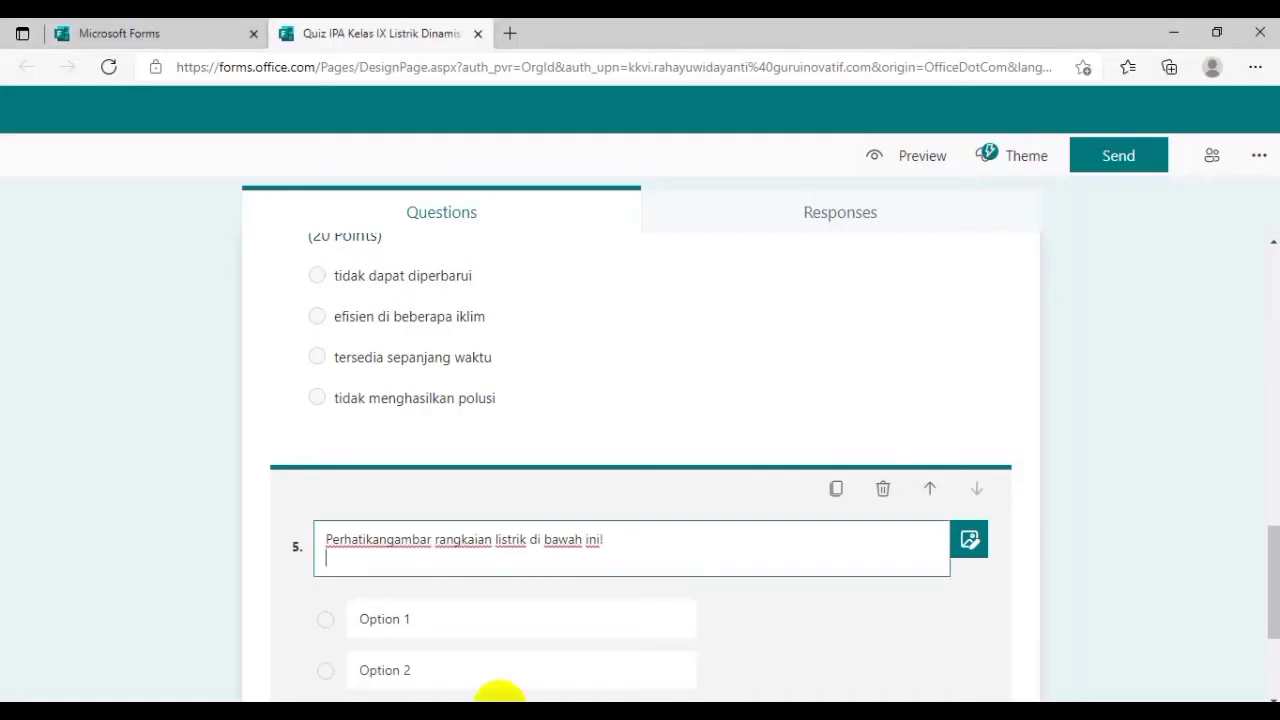
{"action": "type", "text": "Besardaya pada hambatan 2 ohm adalah ...."}
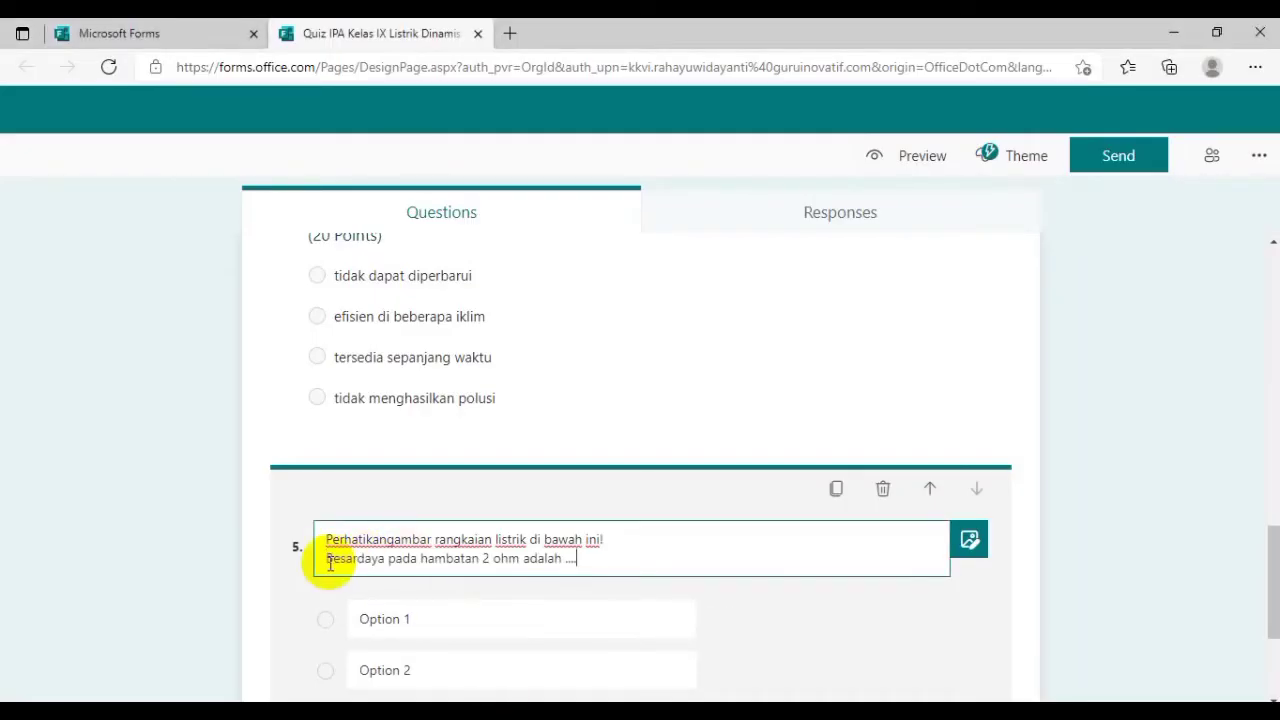
- Replace "di bawah" with "berikut" in the first line of question 5's text
{"action": "left_click", "coordinate": [581, 539]}
{"action": "key", "text": "BackSpace"}
{"action": "key", "text": "BackSpace"}
{"action": "key", "text": "BackSpace"}
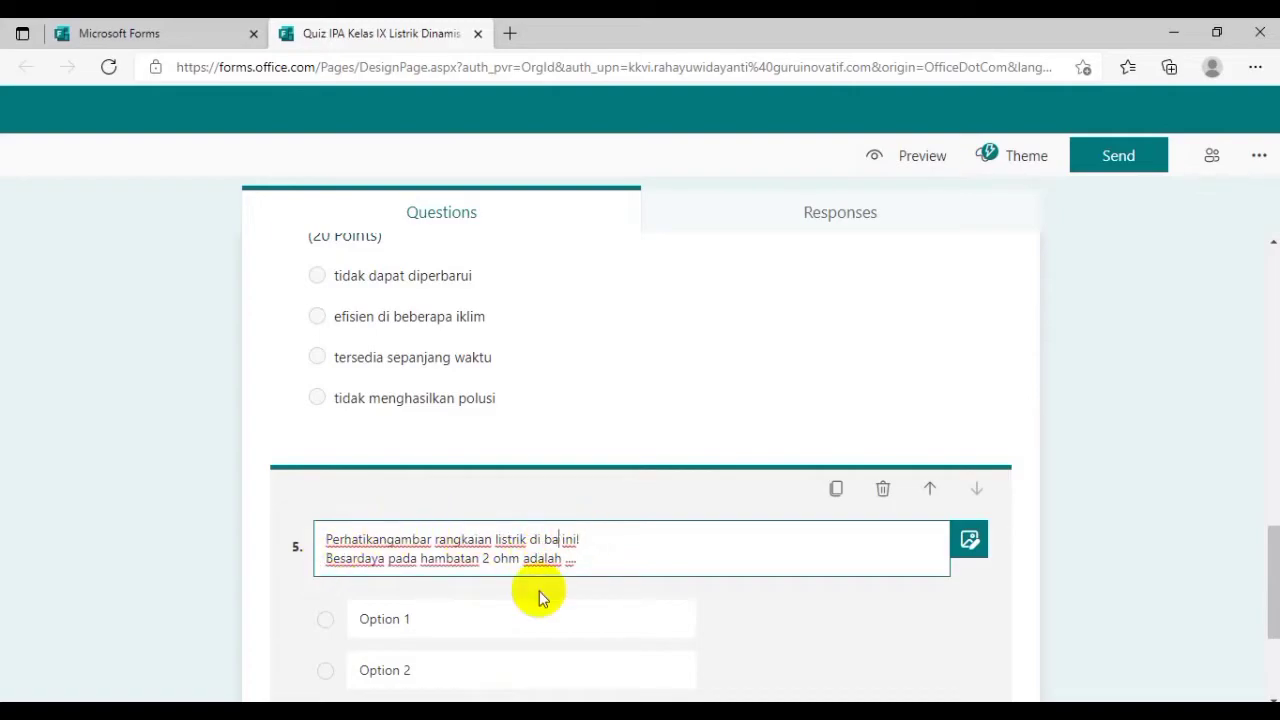
{"action": "key", "text": "BackSpace"}
{"action": "key", "text": "BackSpace"}
{"action": "key", "text": "BackSpace"}
{"action": "key", "text": "BackSpace"}
{"action": "key", "text": "BackSpace"}
{"action": "type", "text": "berikut"}
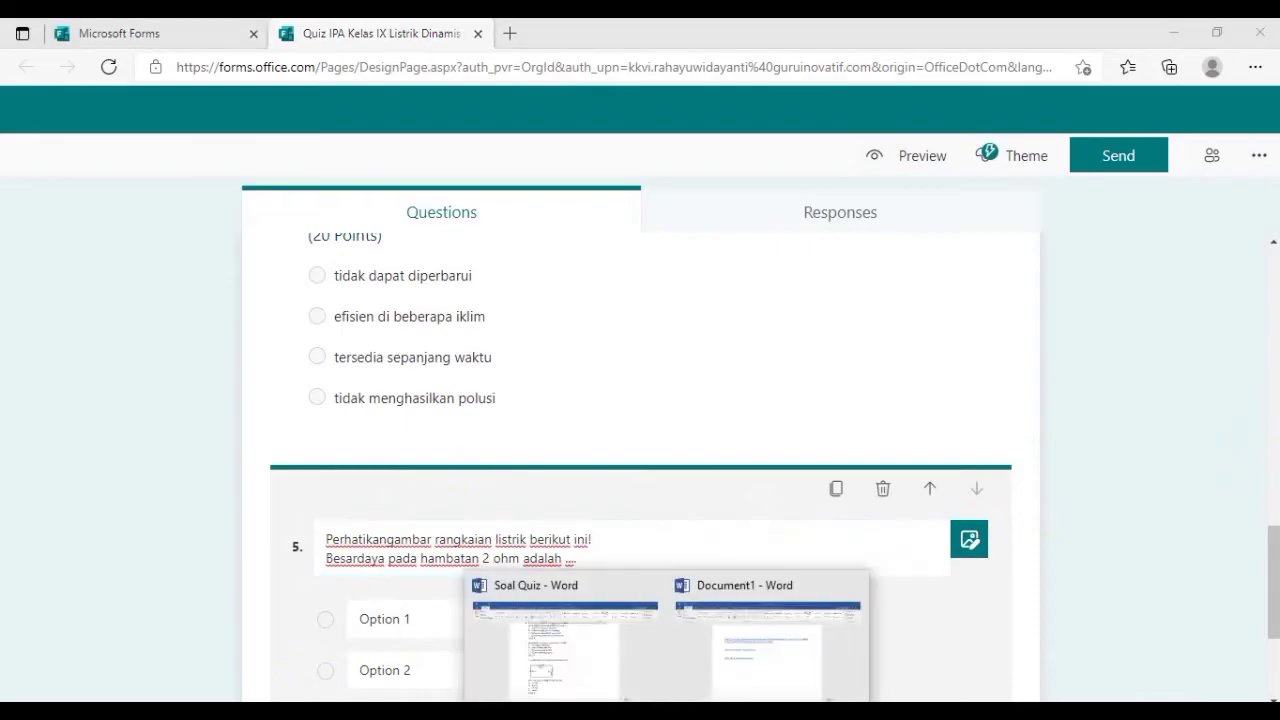
- Capture question 5's circuit diagram from the Soal Quiz Word document with the Snipping Tool
{"action": "left_click", "coordinate": [583, 674]}
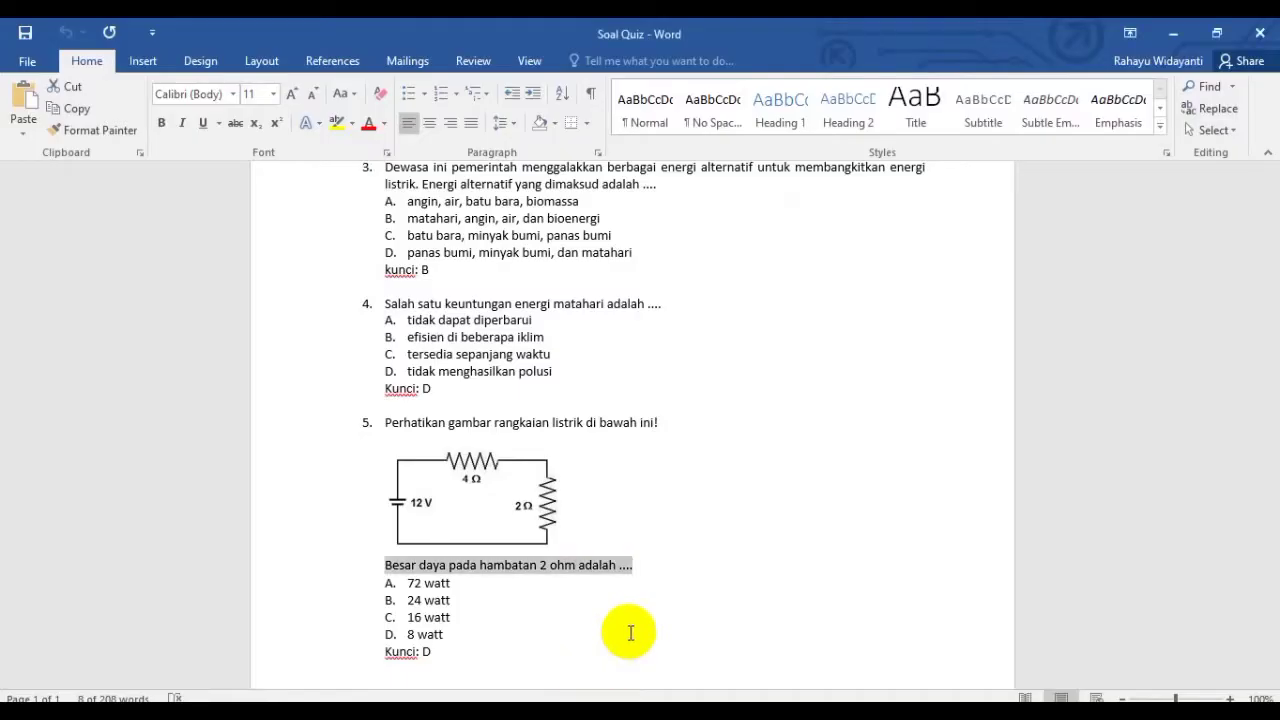
{"action": "left_click", "coordinate": [686, 495]}
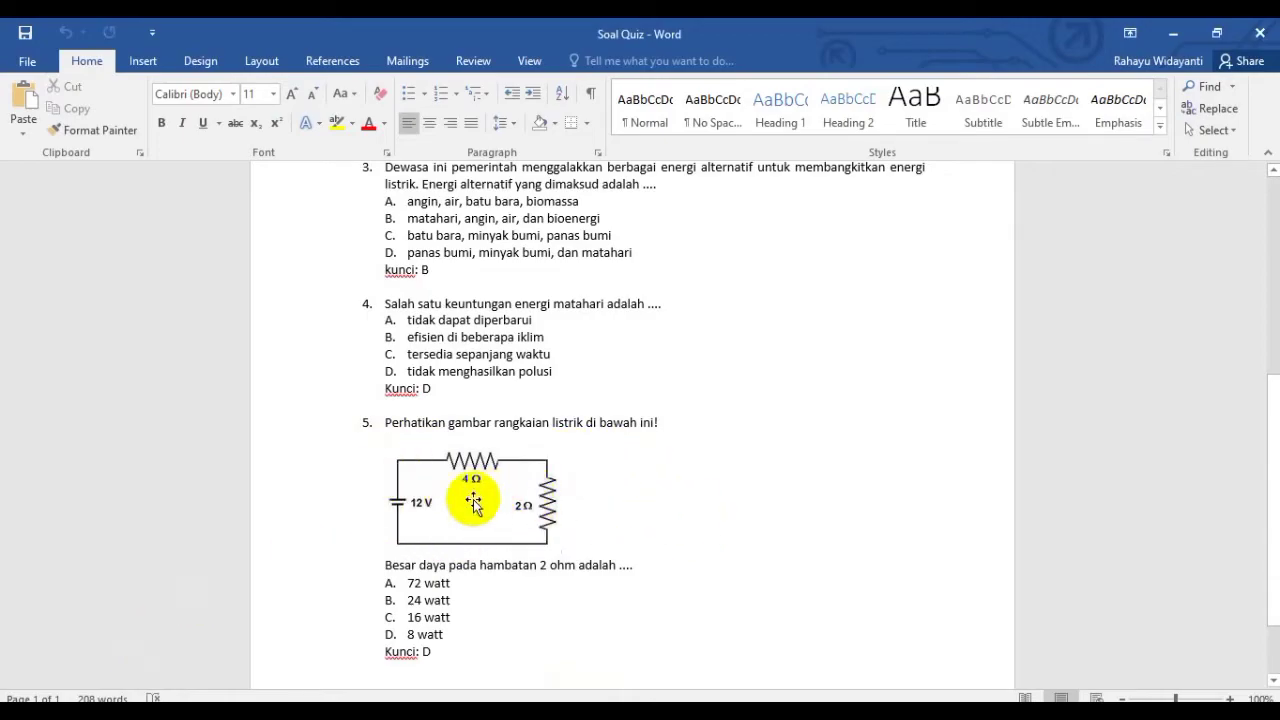
{"action": "left_click", "coordinate": [130, 711]}
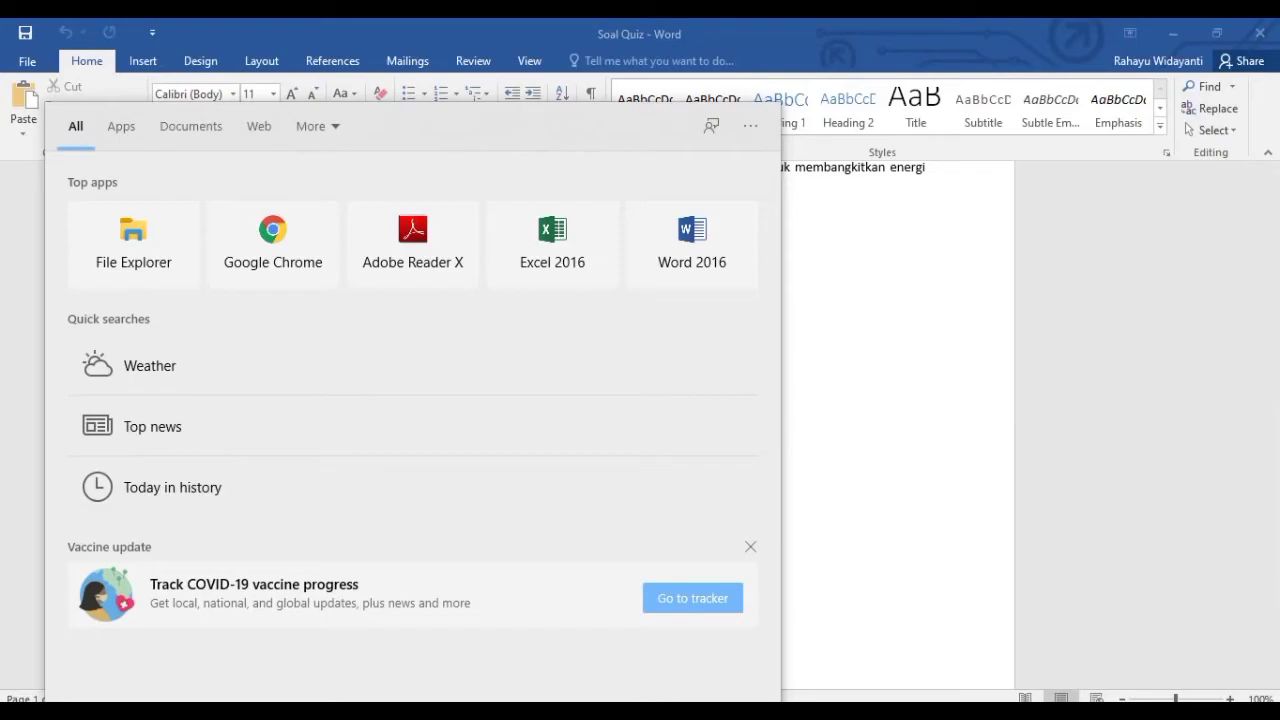
{"action": "type", "text": "sn"}
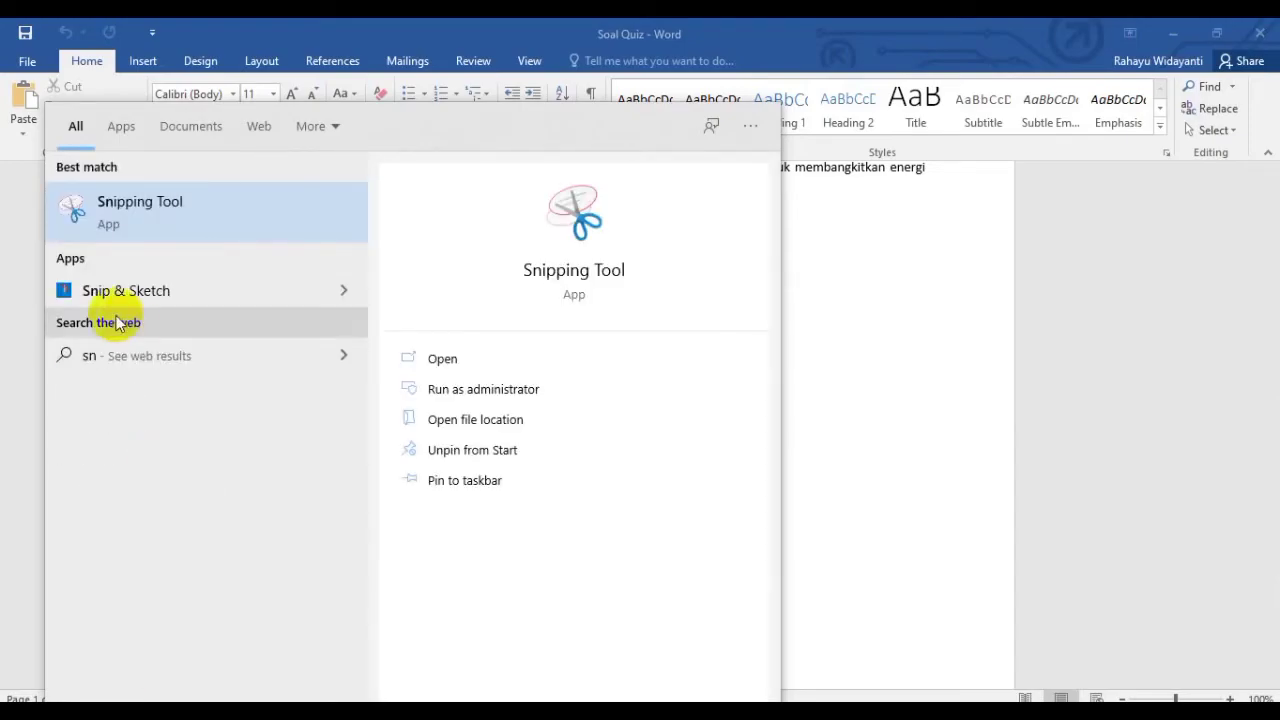
{"action": "left_click", "coordinate": [144, 206]}
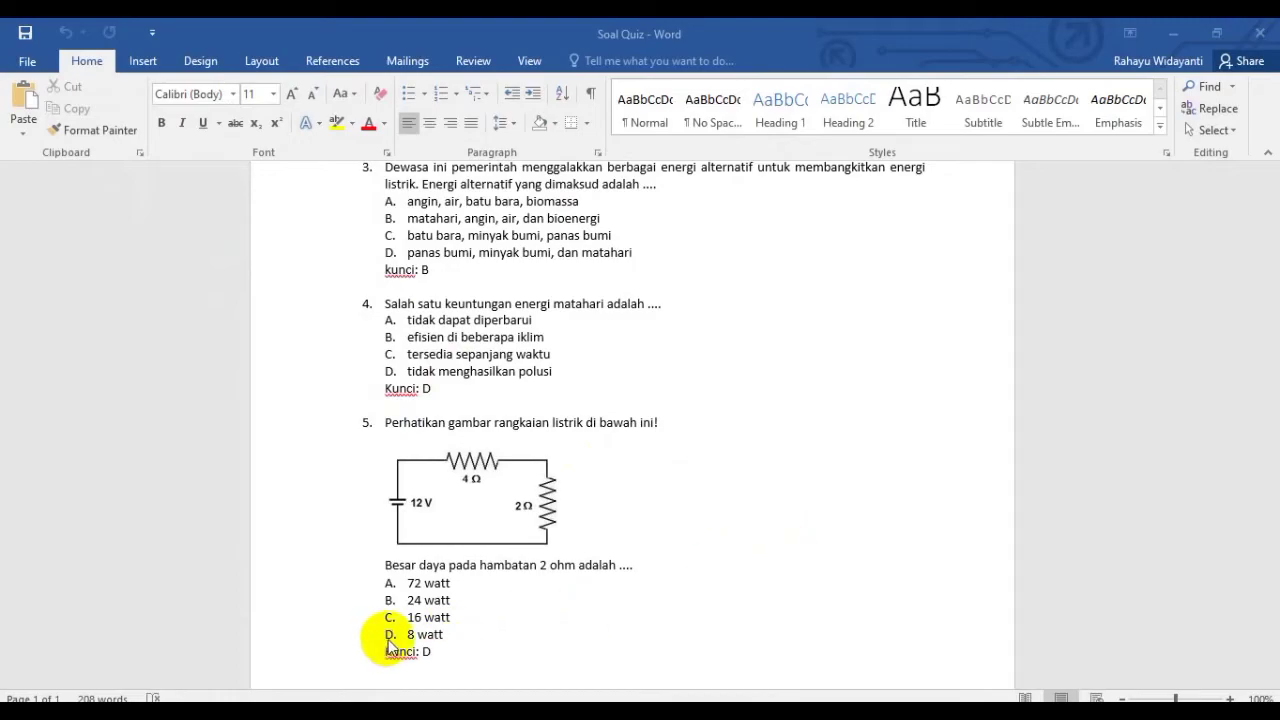
{"action": "left_click", "coordinate": [123, 706]}
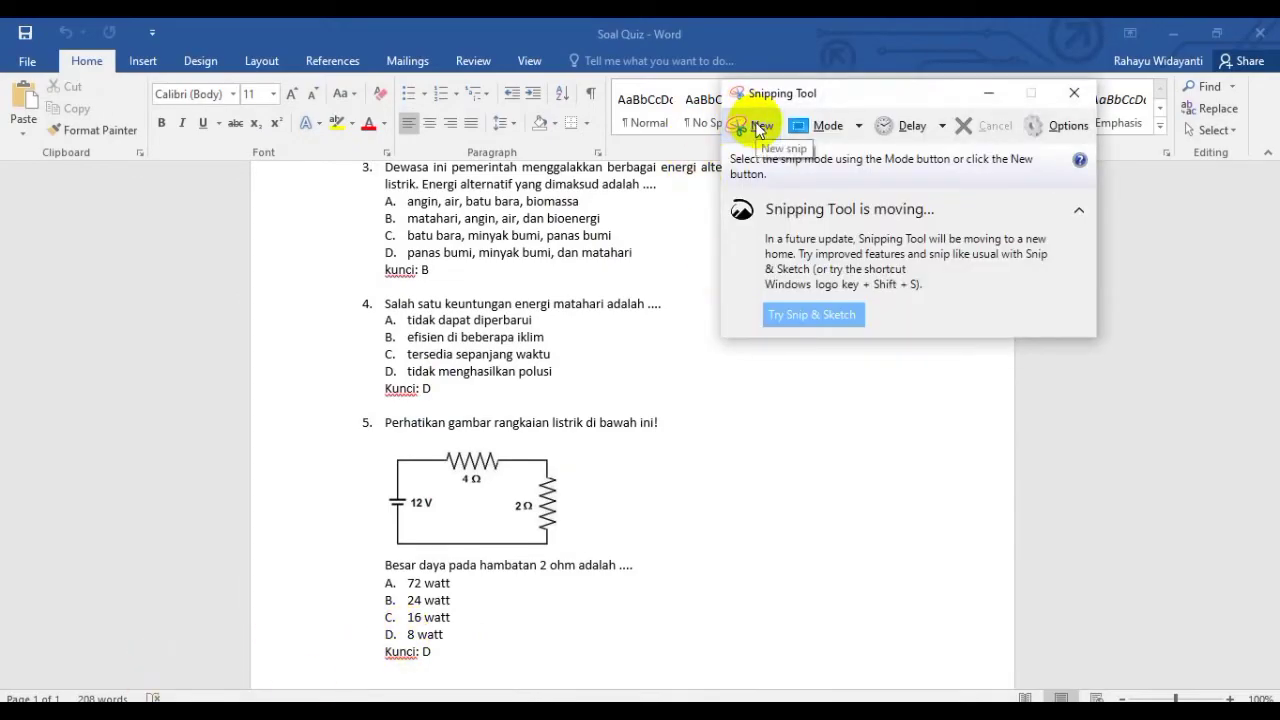
{"action": "left_click", "coordinate": [760, 128]}
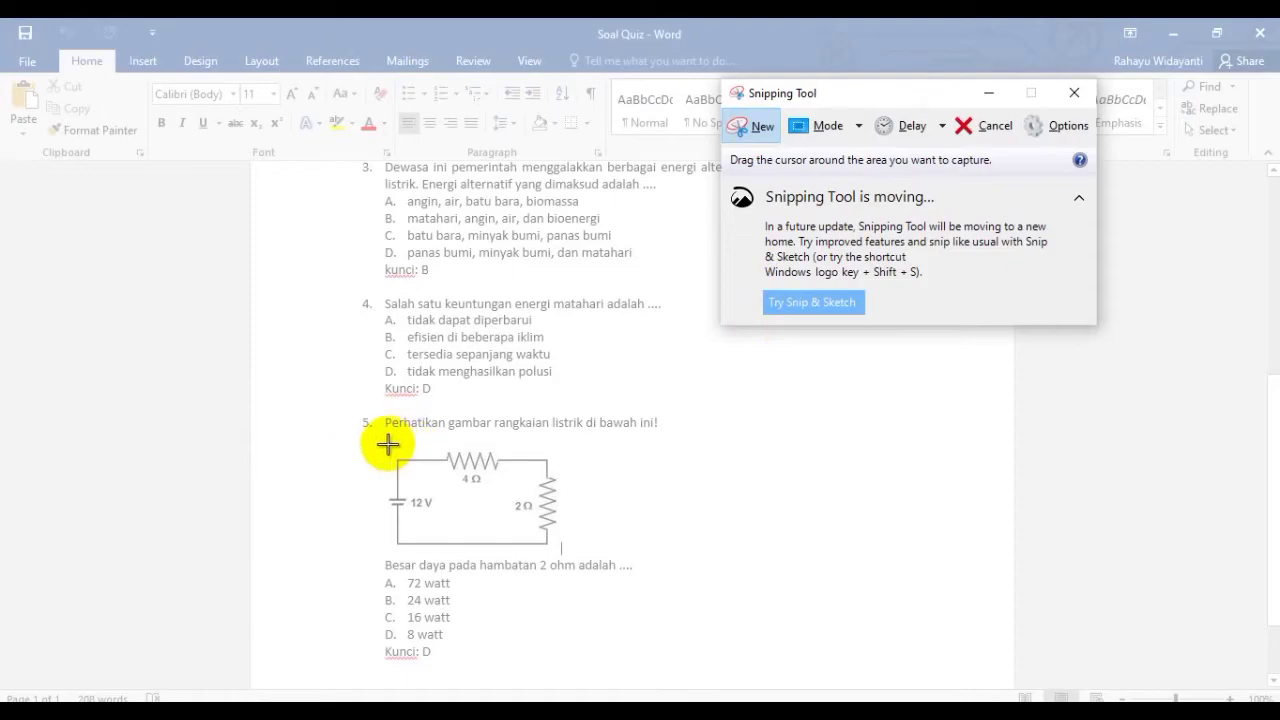
{"action": "left_click_drag", "start_coordinate": [380, 438], "coordinate": [561, 550]}
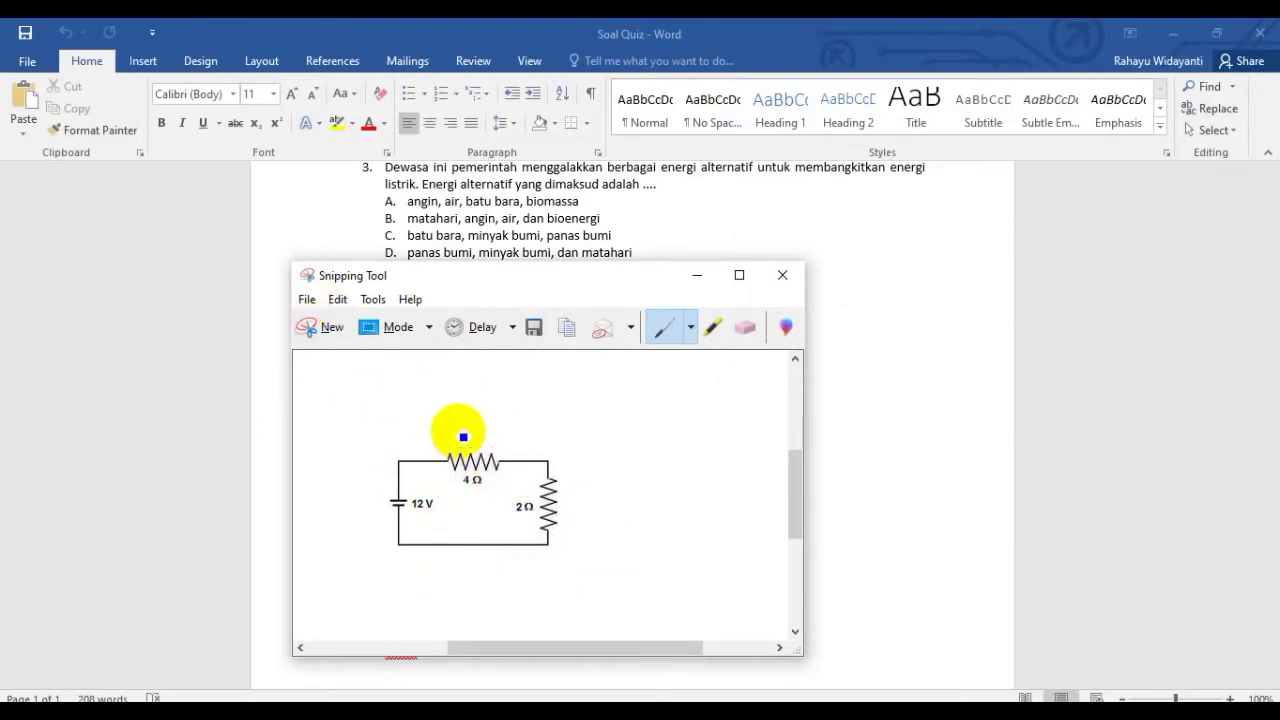
- Save the circuit snip as a PNG named "quiz 1" in the Downloads folder
{"action": "left_click", "coordinate": [306, 301]}
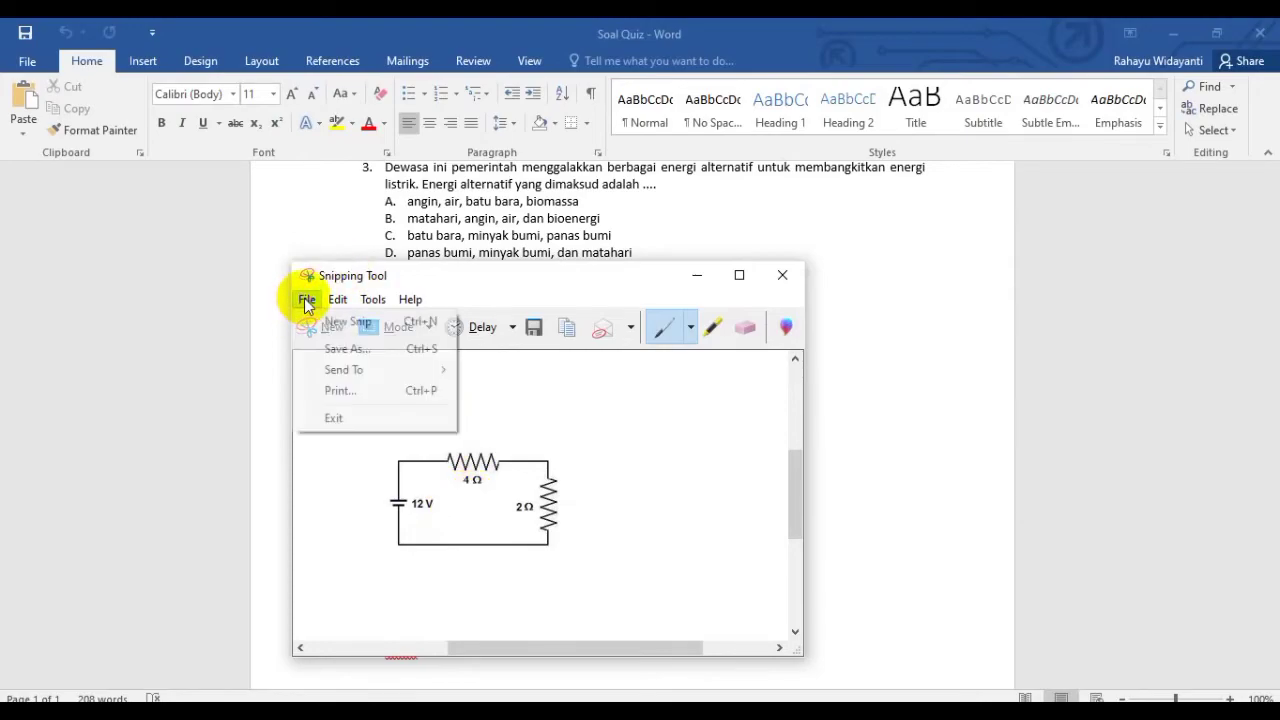
{"action": "left_click", "coordinate": [340, 349]}
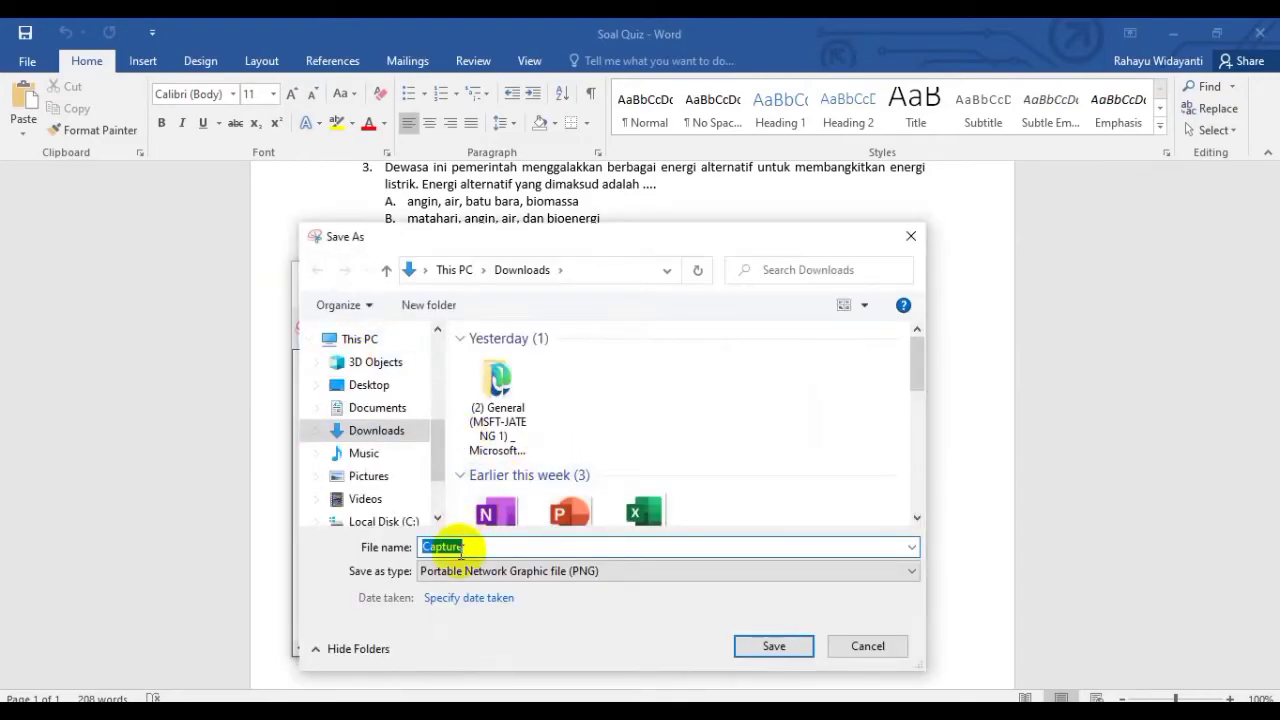
{"action": "type", "text": "1"}
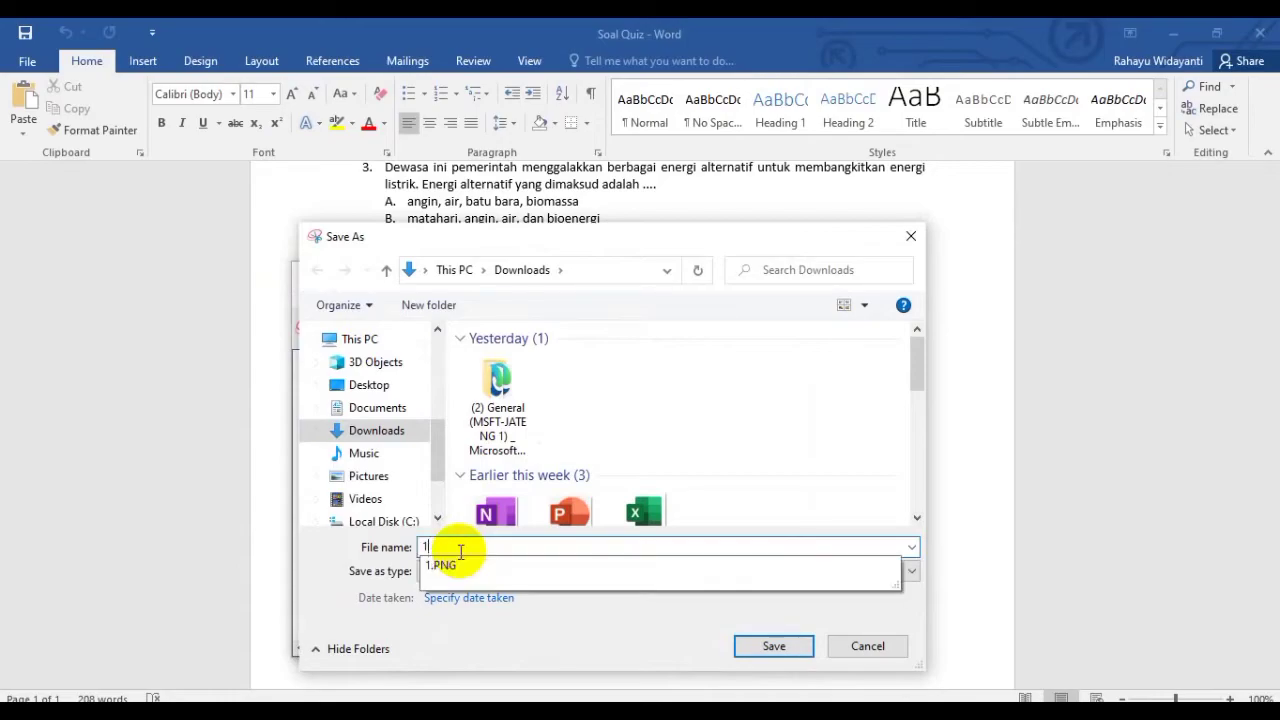
{"action": "key", "text": "BackSpace"}
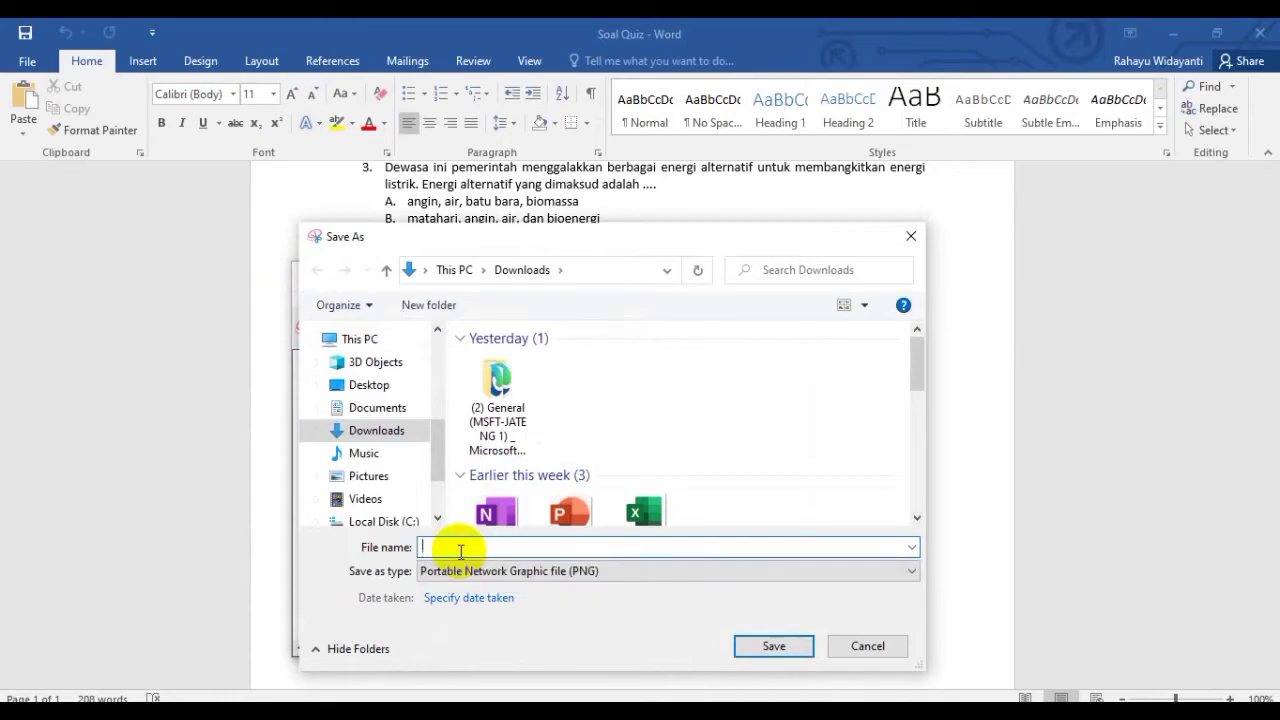
{"action": "type", "text": "quiz 1"}
{"action": "left_click", "coordinate": [758, 648]}
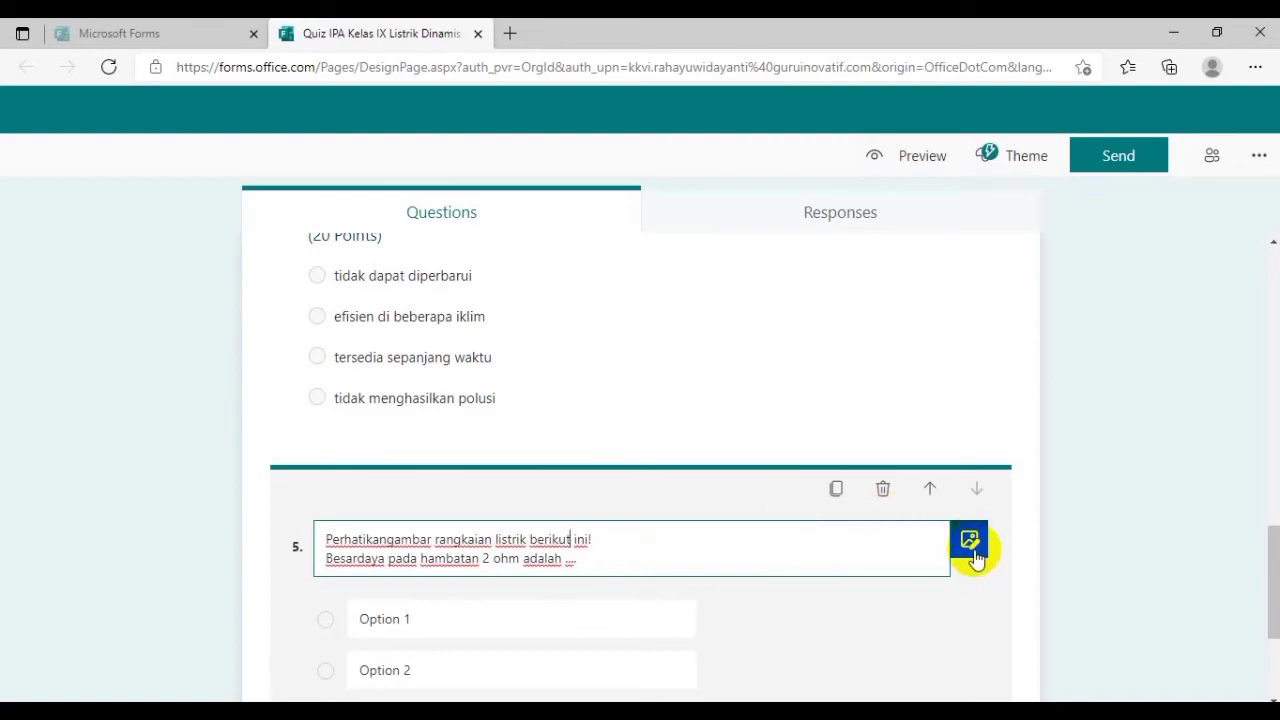
- Upload the "quiz 1" image from Downloads as question 5's picture in the Forms quiz and reopen the question for editing
{"action": "left_click", "coordinate": [971, 546]}
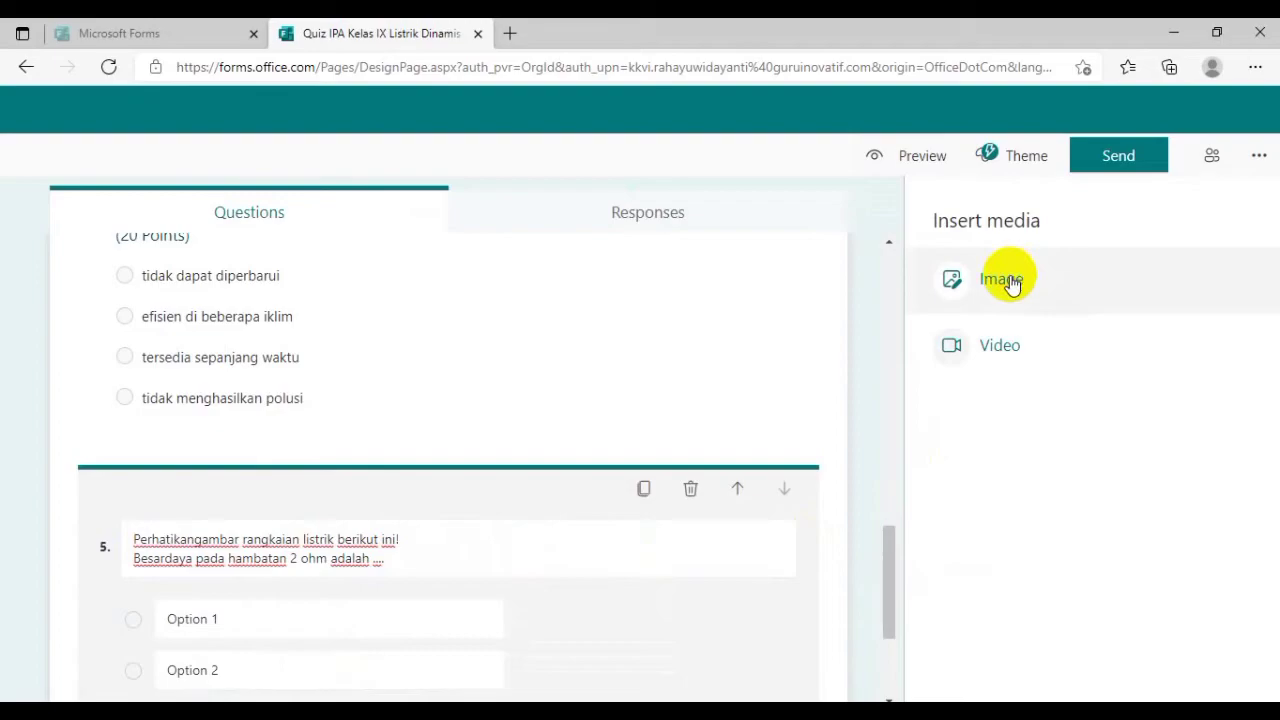
{"action": "left_click", "coordinate": [1012, 279]}
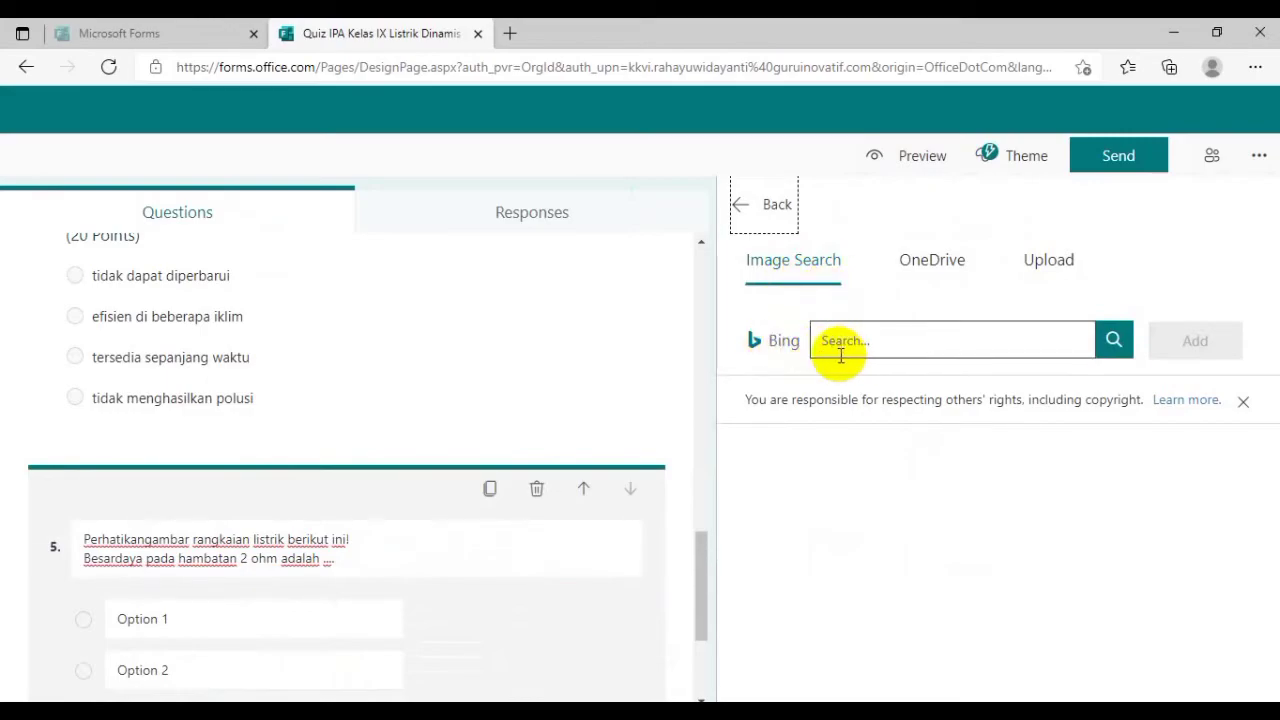
{"action": "left_click", "coordinate": [940, 265]}
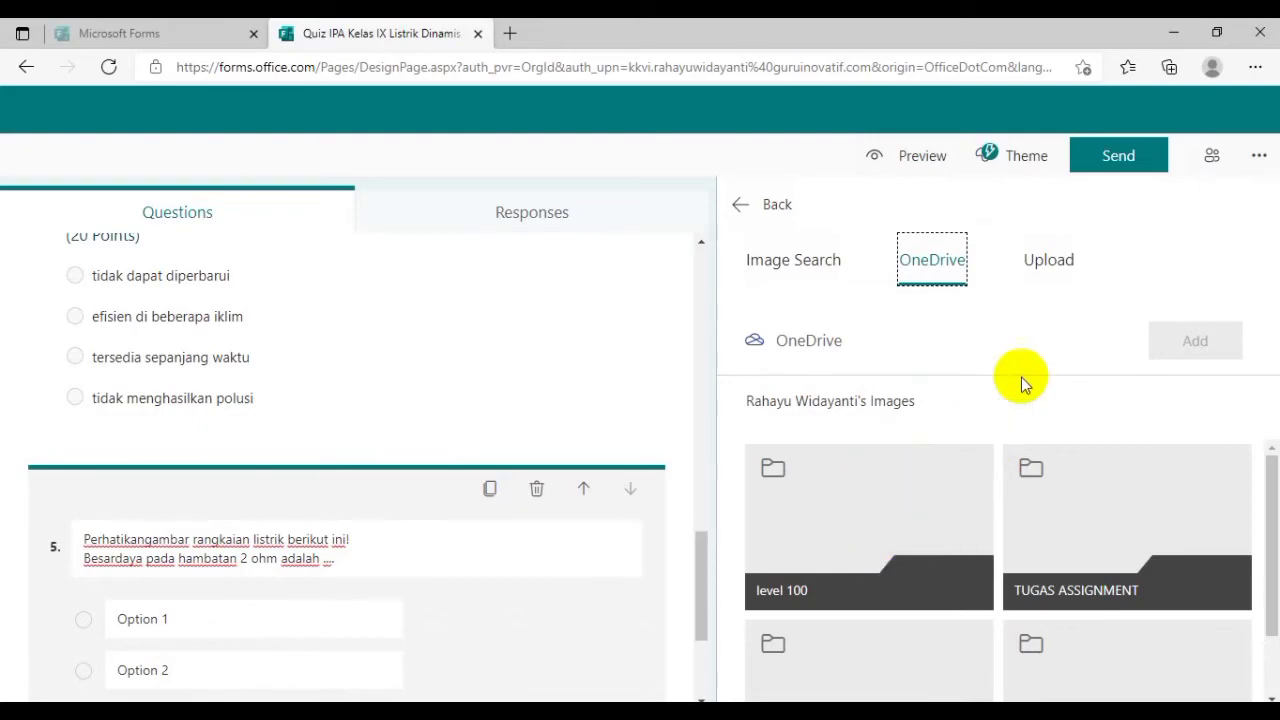
{"action": "left_click", "coordinate": [1061, 268]}
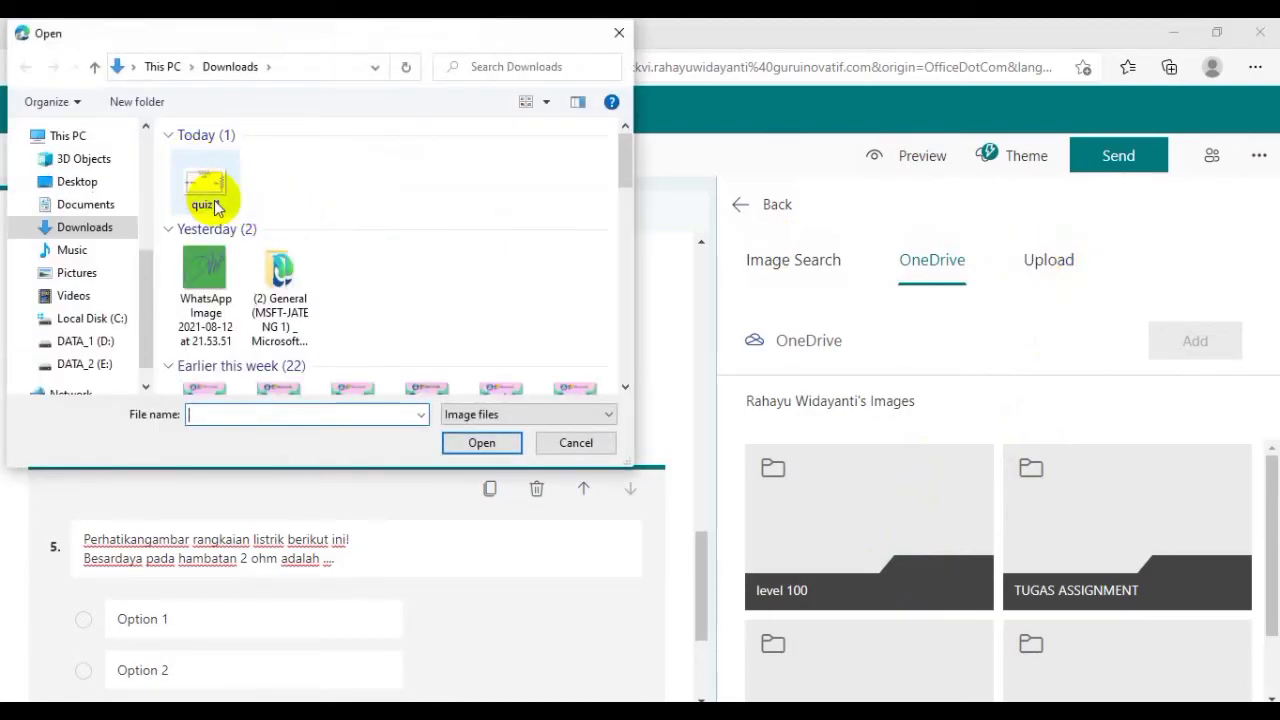
{"action": "left_click", "coordinate": [210, 200]}
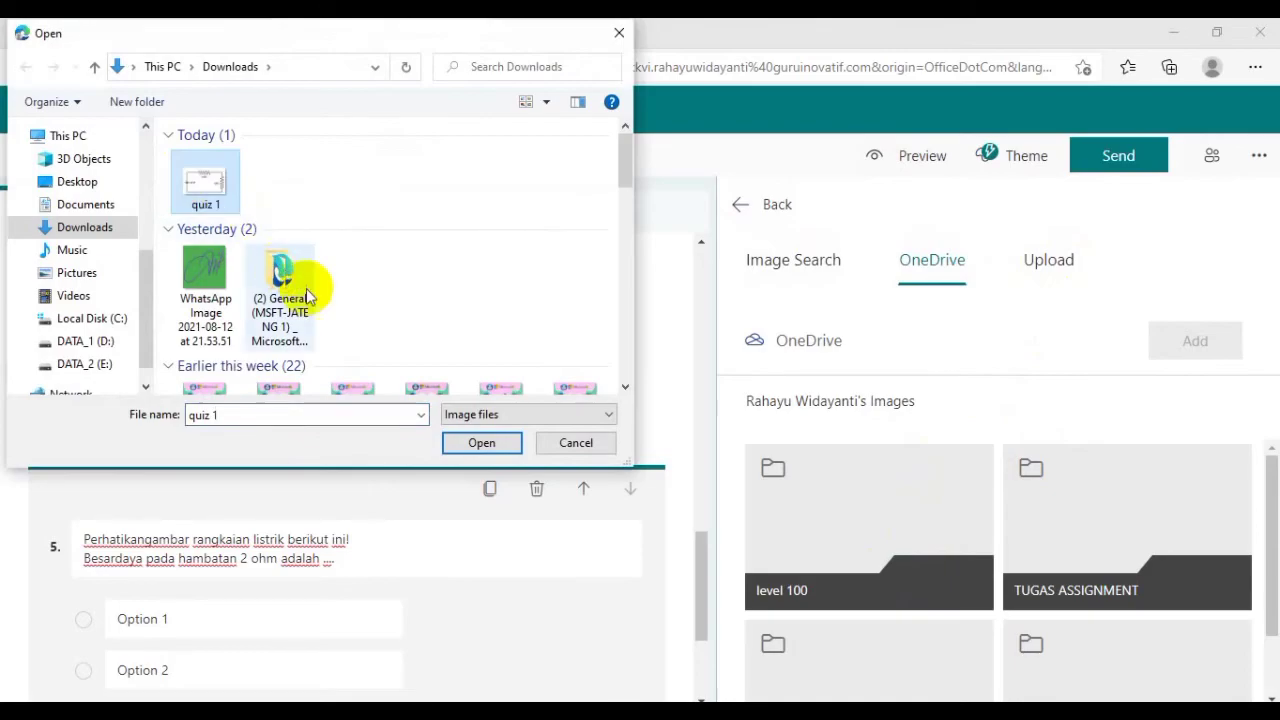
{"action": "left_click", "coordinate": [484, 443]}
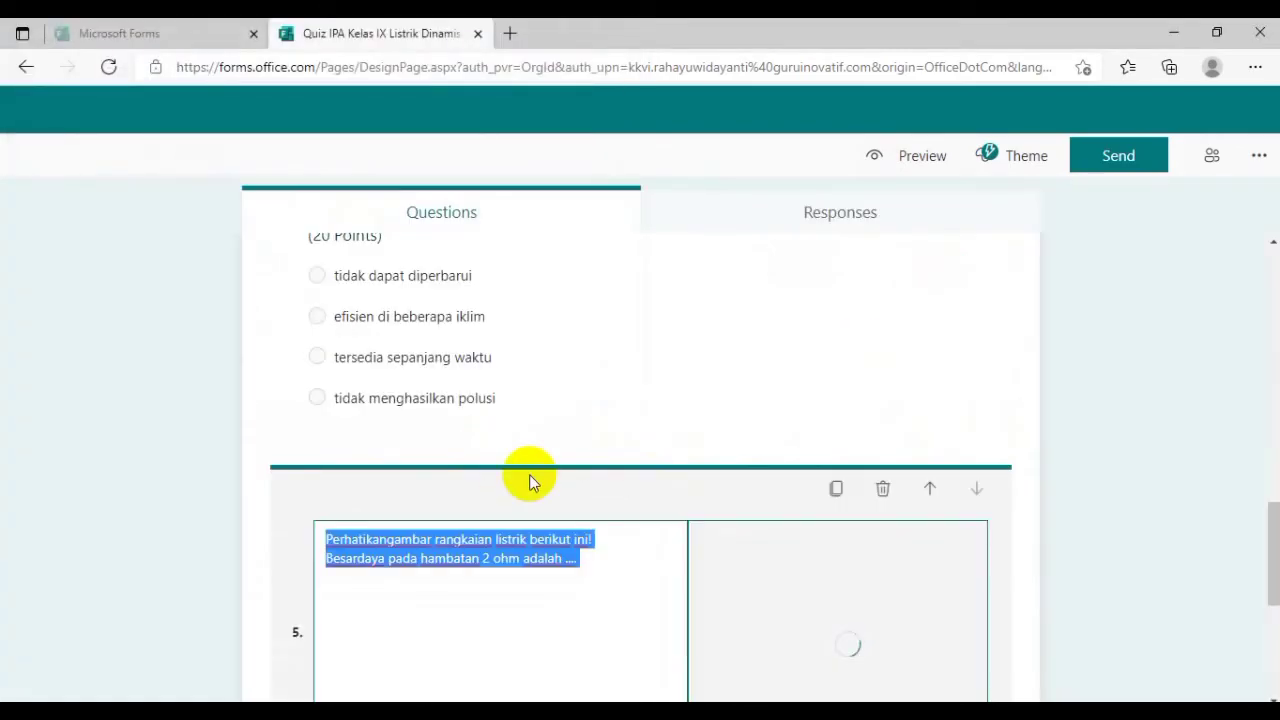
{"action": "scroll", "coordinate": [1051, 587], "scroll_direction": "down", "scroll_amount": 2}
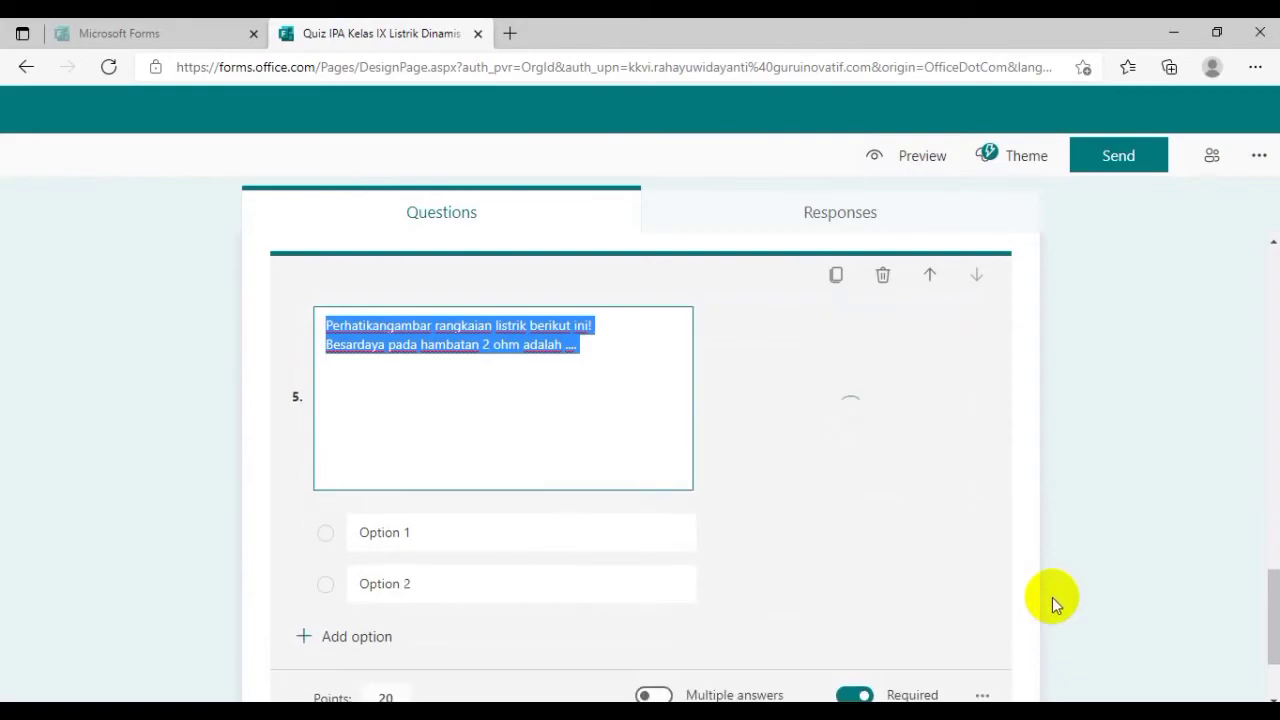
{"action": "left_click", "coordinate": [1051, 601]}
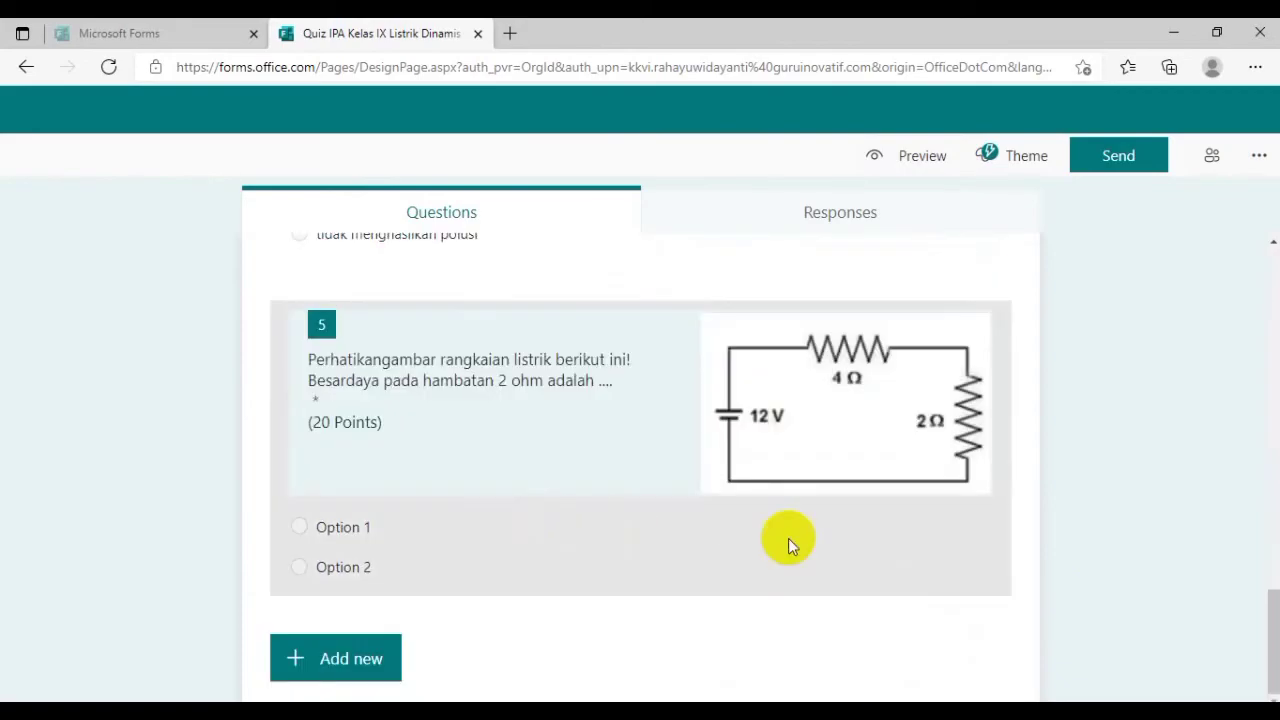
{"action": "left_click", "coordinate": [337, 524]}
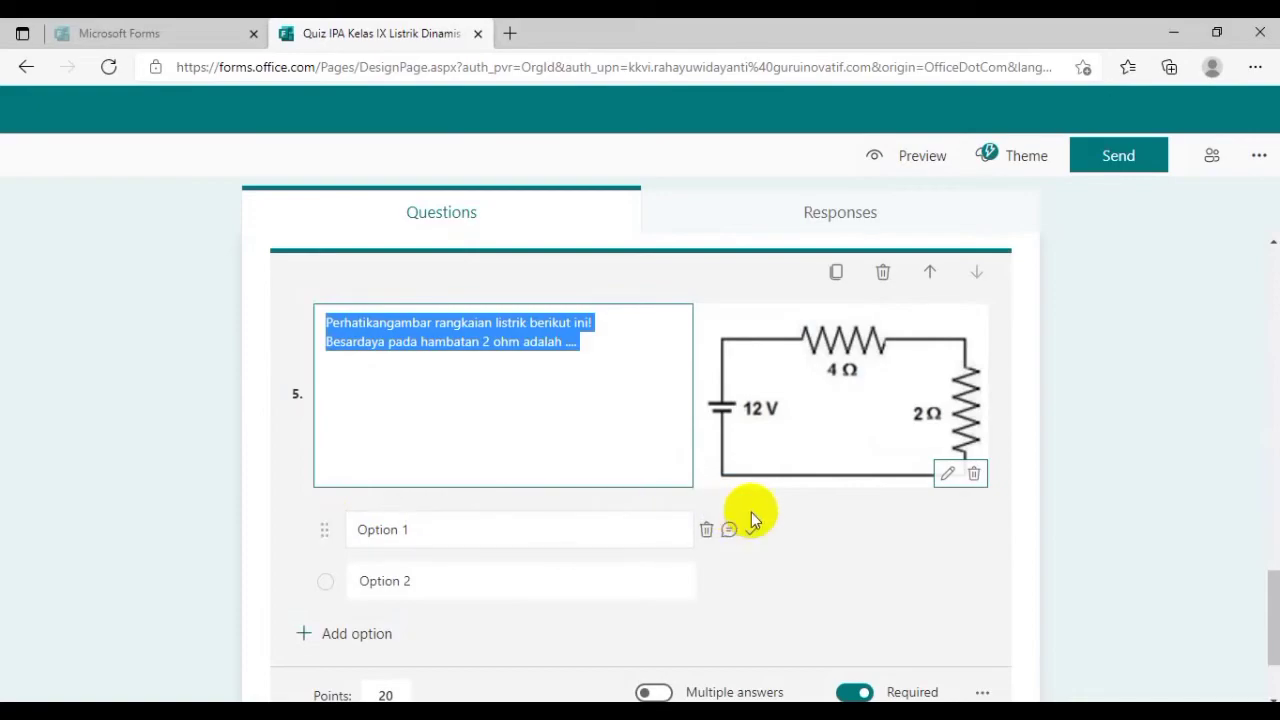
- Fill in question 5's first option as "72 watt" from the Soal Quiz Word document, without the letter prefix
{"action": "left_click", "coordinate": [385, 529]}
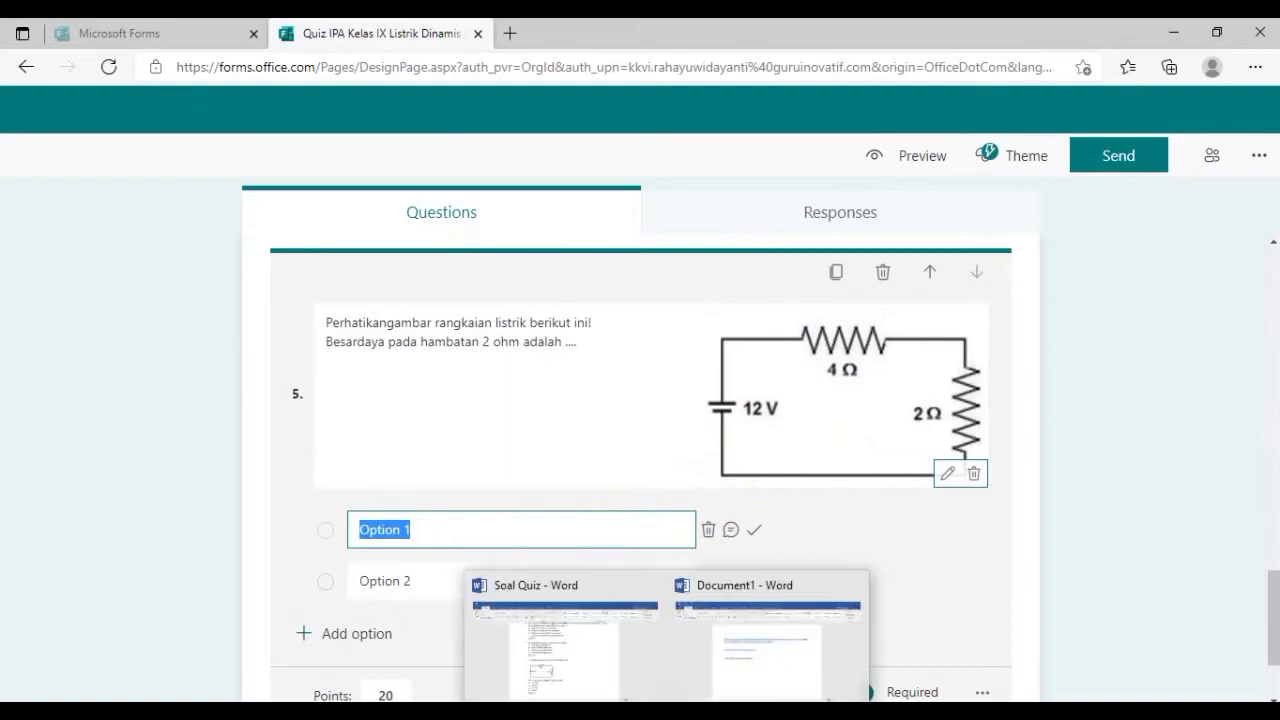
{"action": "left_click", "coordinate": [596, 671]}
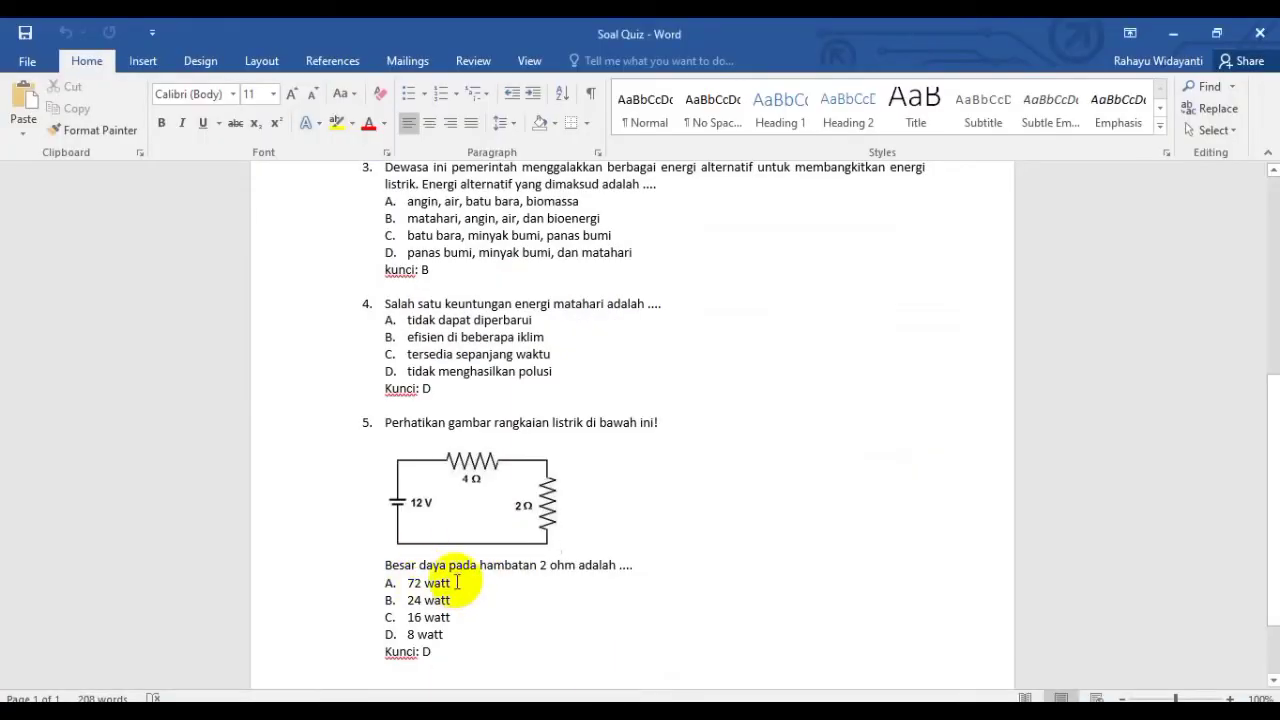
{"action": "left_click_drag", "start_coordinate": [461, 584], "coordinate": [410, 585]}
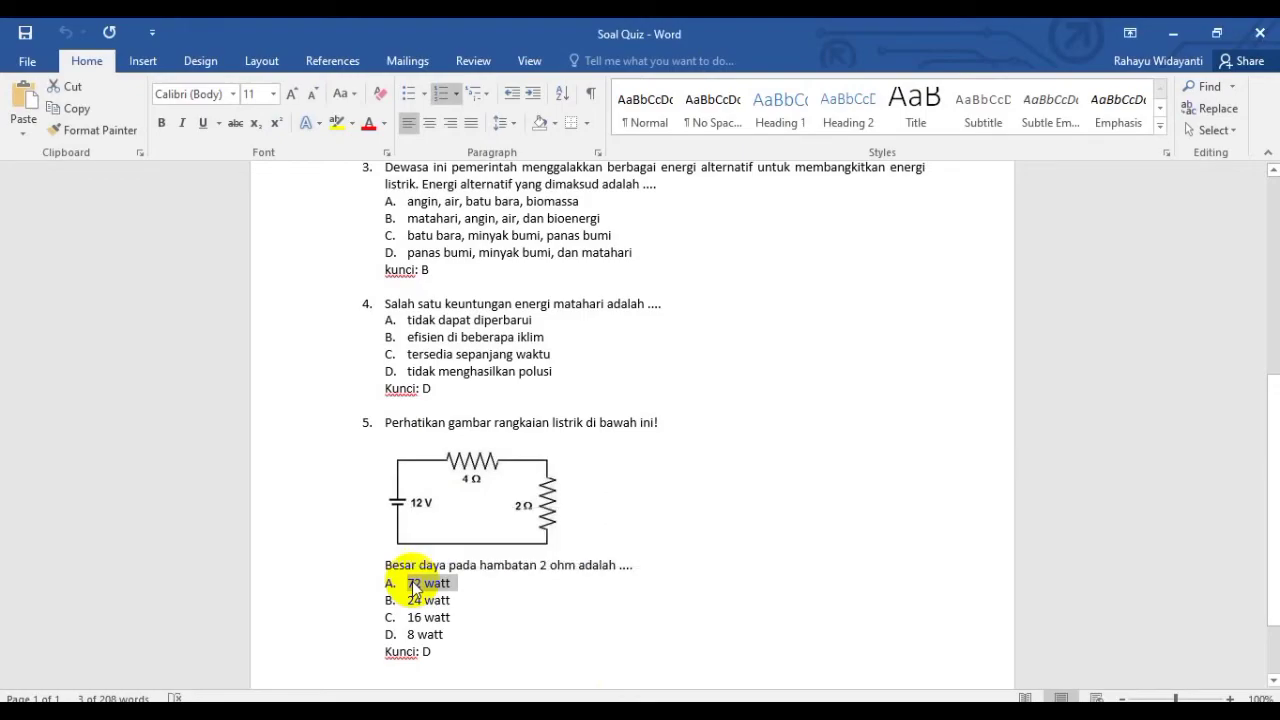
{"action": "left_click", "coordinate": [545, 710]}
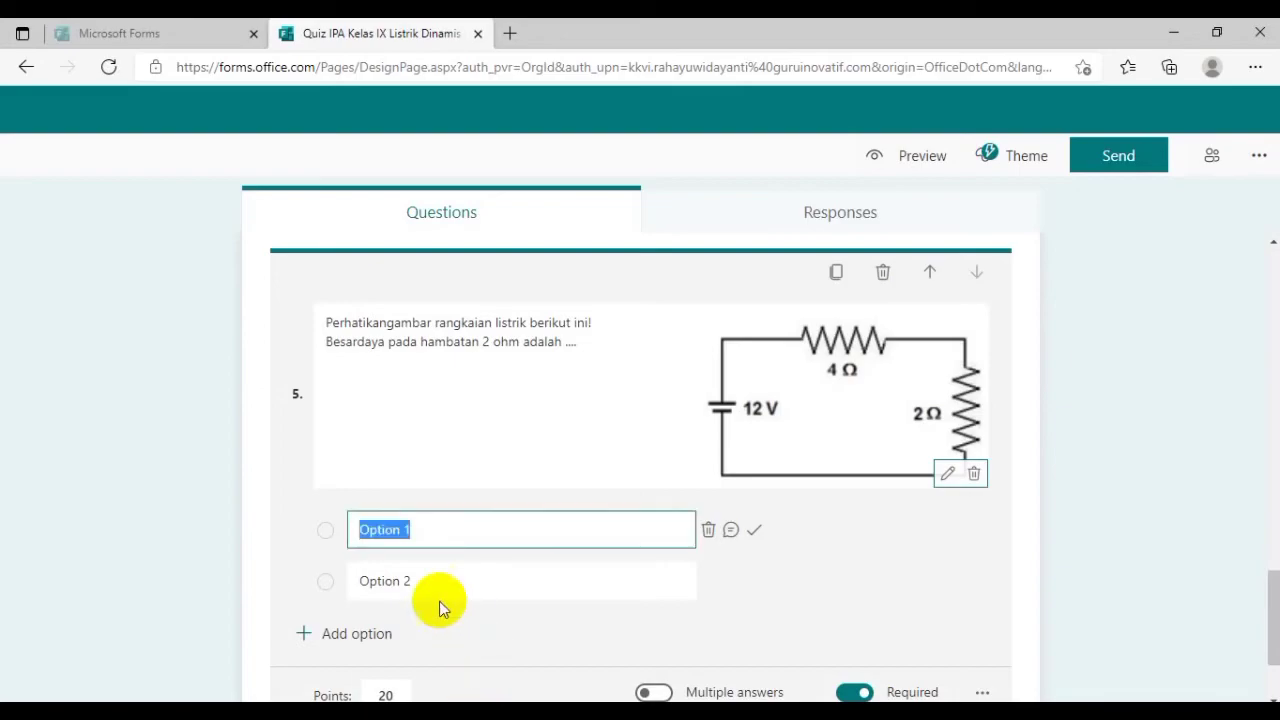
{"action": "type", "text": "A. 72 watt"}
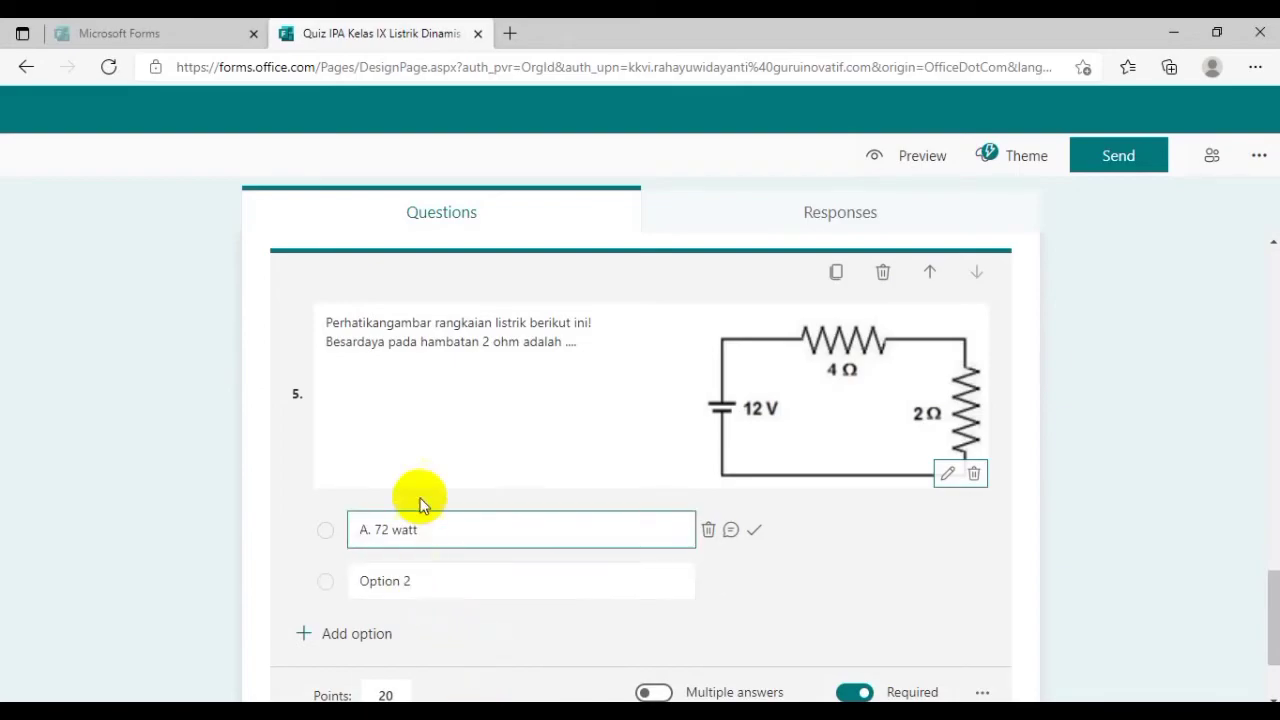
{"action": "left_click", "coordinate": [370, 527]}
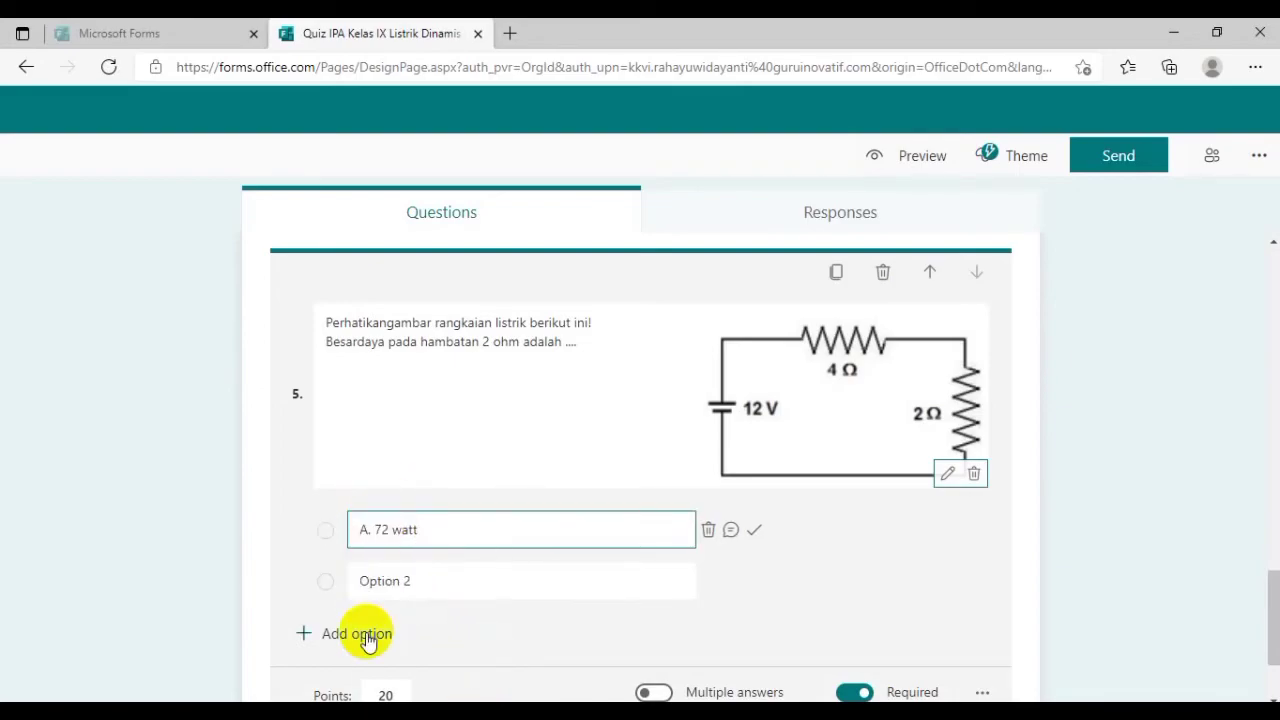
{"action": "key", "text": "BackSpace"}
{"action": "key", "text": "BackSpace"}
{"action": "key", "text": "BackSpace"}
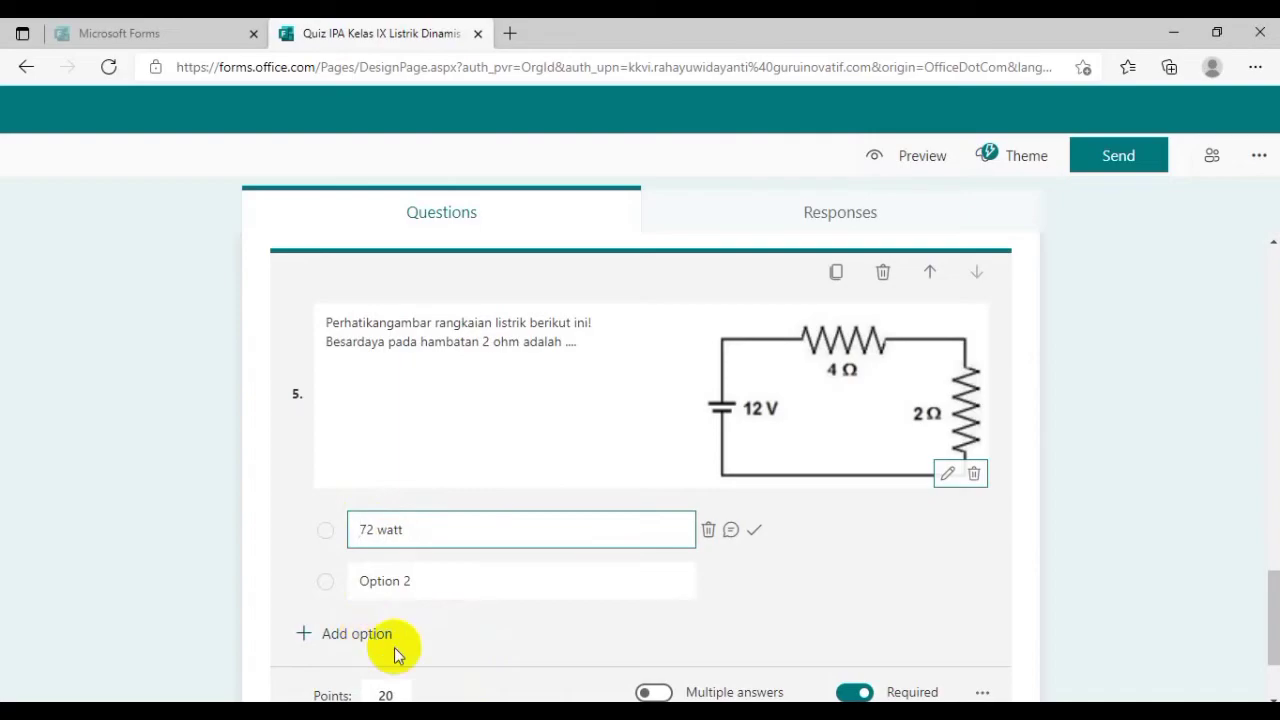
- Set question 5's second option to "24 watt", removing the surplus pasted text
{"action": "left_click", "coordinate": [384, 578]}
{"action": "type", "text": "24"}
{"action": "type", "text": "A. 72 watt"}
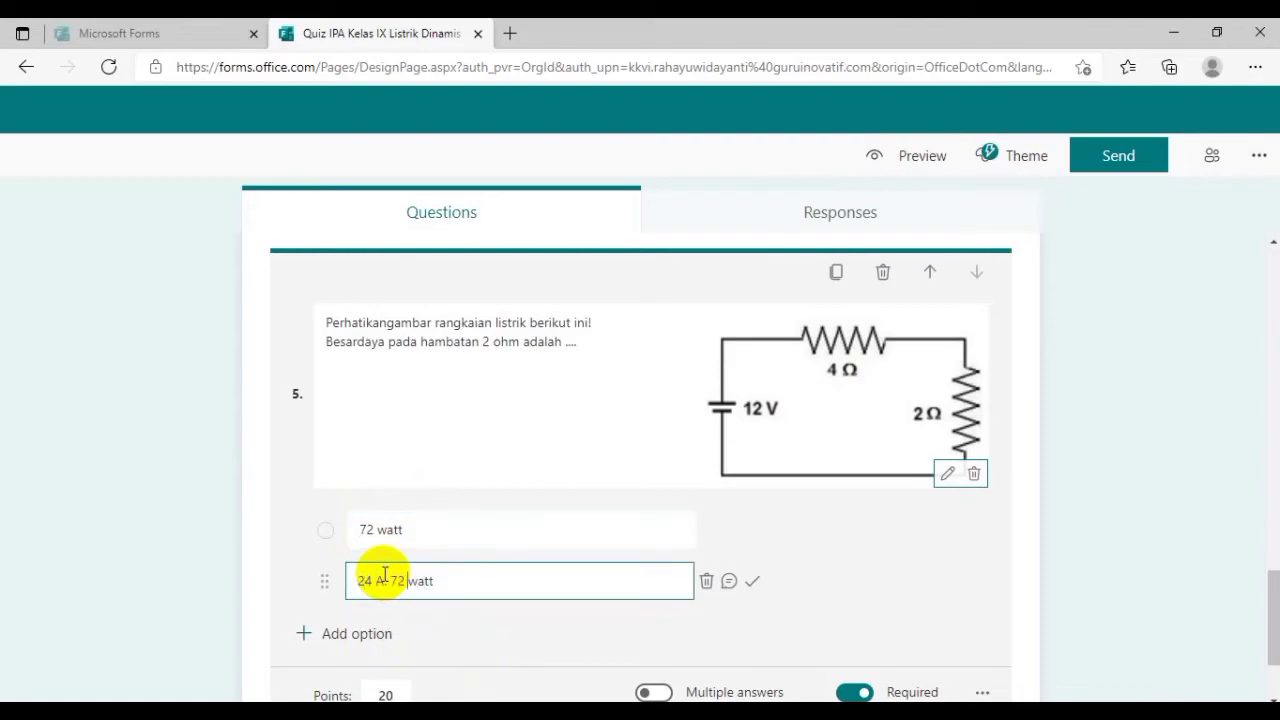
{"action": "key", "text": "BackSpace"}
{"action": "key", "text": "BackSpace"}
{"action": "key", "text": "BackSpace"}
{"action": "key", "text": "BackSpace"}
{"action": "key", "text": "BackSpace"}
{"action": "key", "text": "BackSpace"}
{"action": "double_click", "coordinate": [385, 578]}
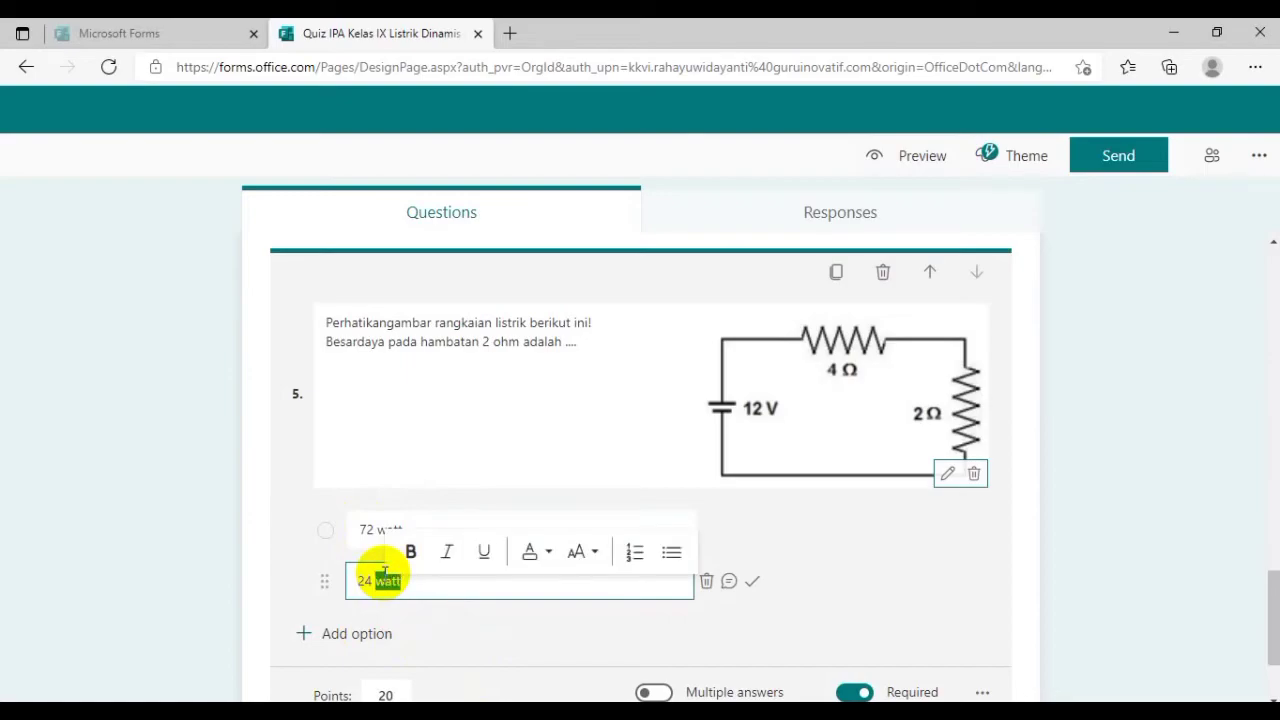
- Add a third option "16 watt" and a fourth option "8 watt" to question 5
{"action": "left_click", "coordinate": [341, 634]}
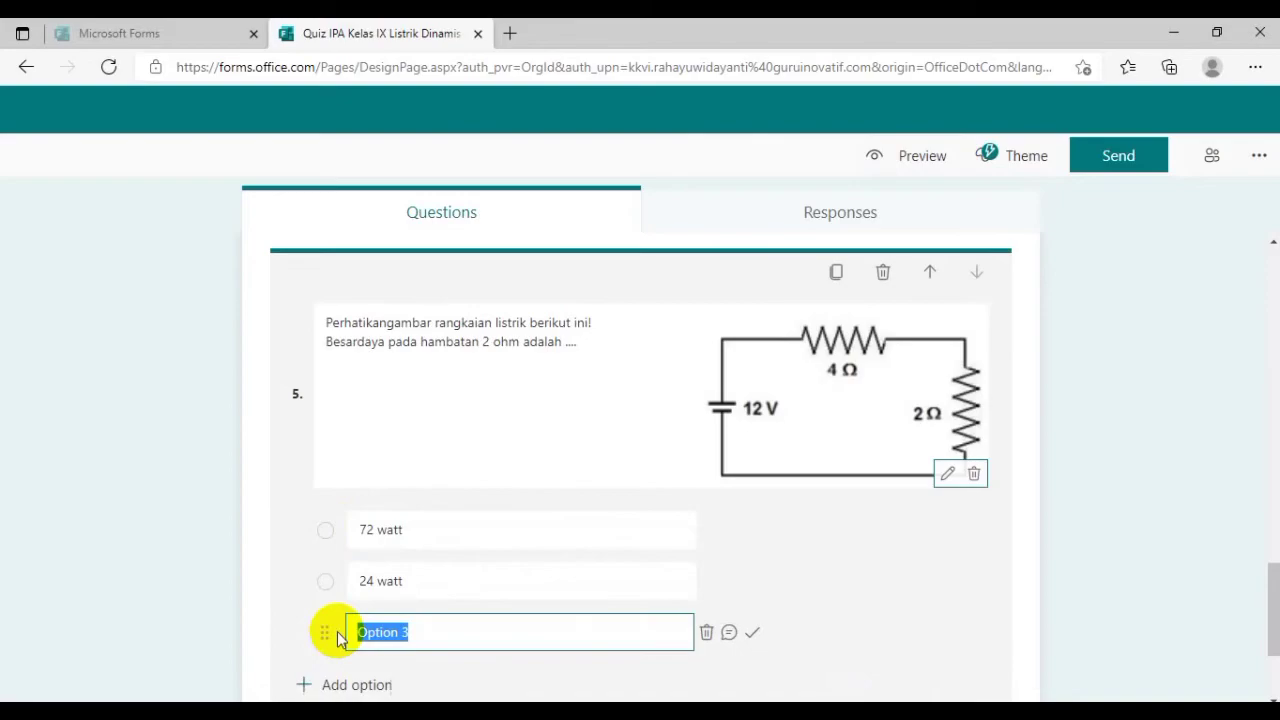
{"action": "type", "text": "16 watt"}
{"action": "left_click", "coordinate": [352, 685]}
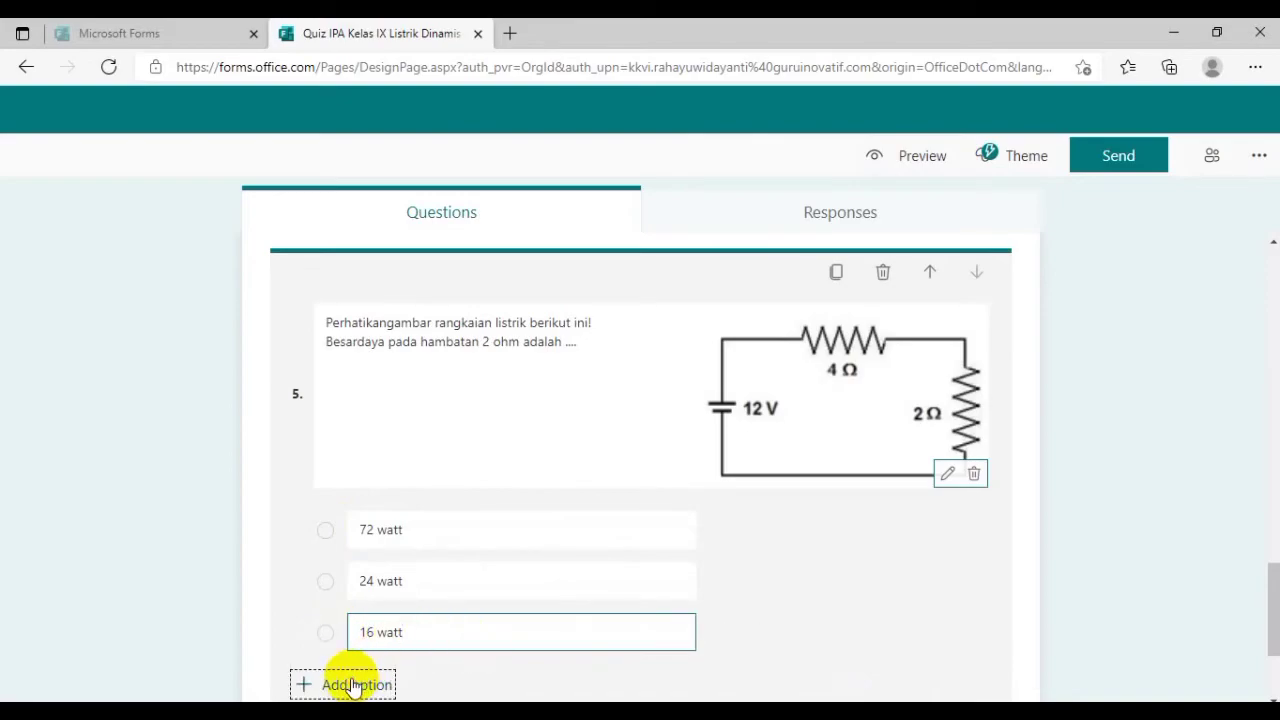
{"action": "type", "text": "8"}
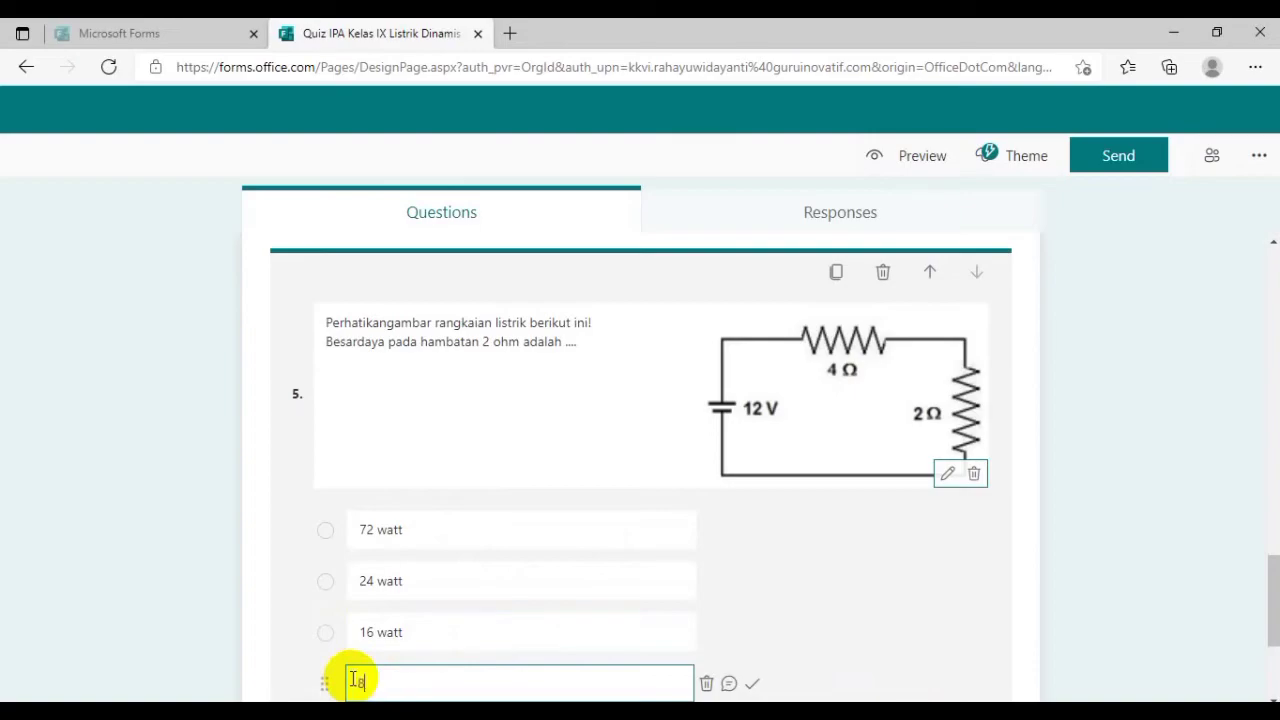
{"action": "type", "text": " watt"}
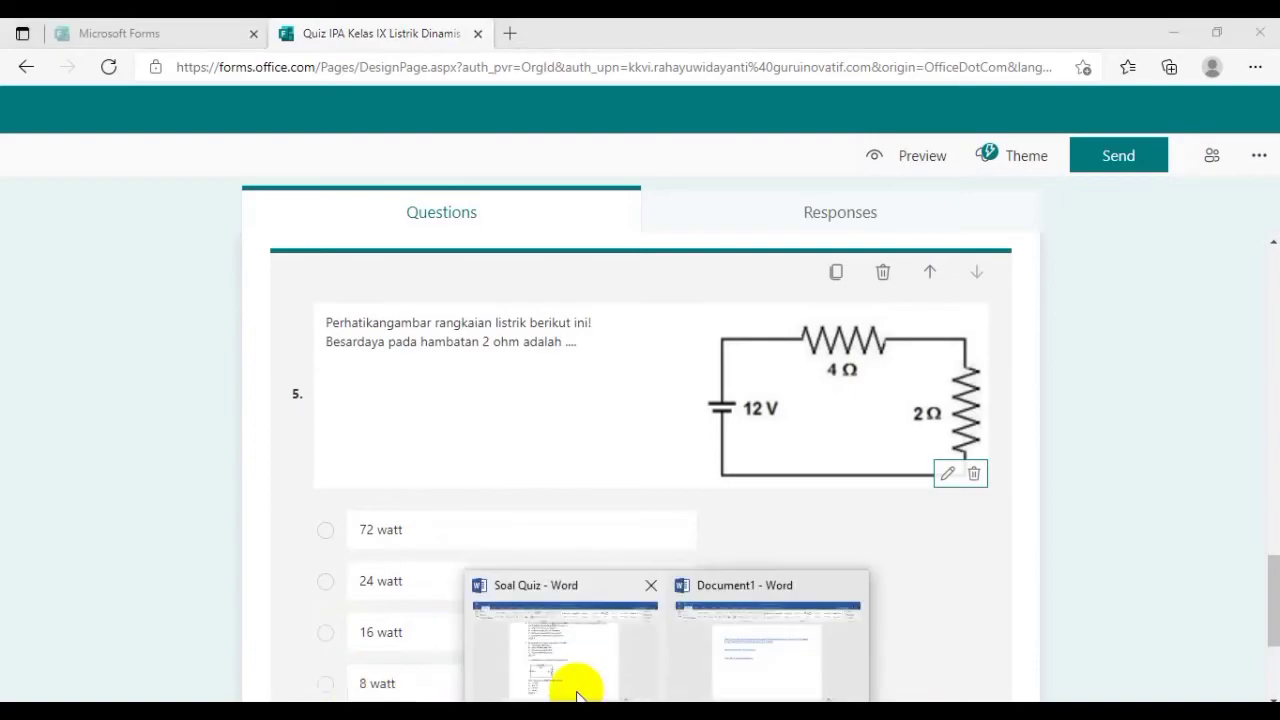
- Check question 5's answer key in the Soal Quiz Word document and mark "8 watt" as the correct answer in Forms
{"action": "left_click", "coordinate": [571, 680]}
{"action": "left_click", "coordinate": [525, 708]}
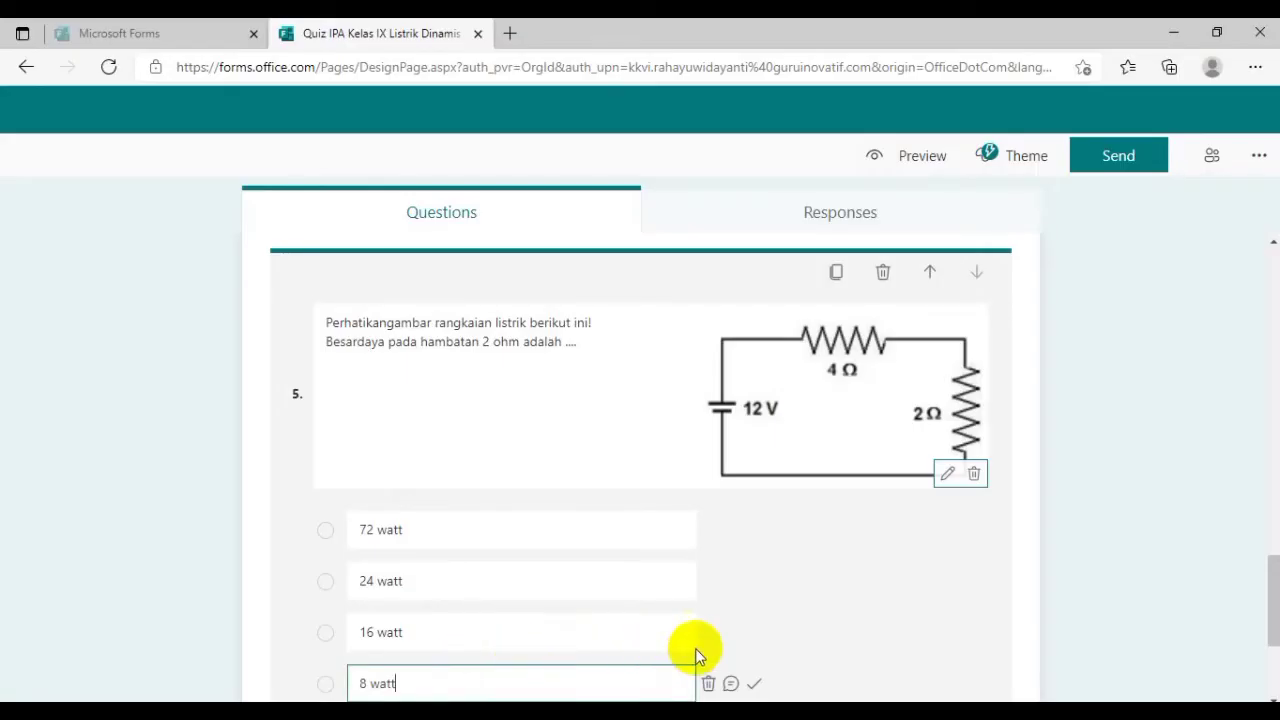
{"action": "scroll", "coordinate": [658, 648], "scroll_direction": "down", "scroll_amount": 2}
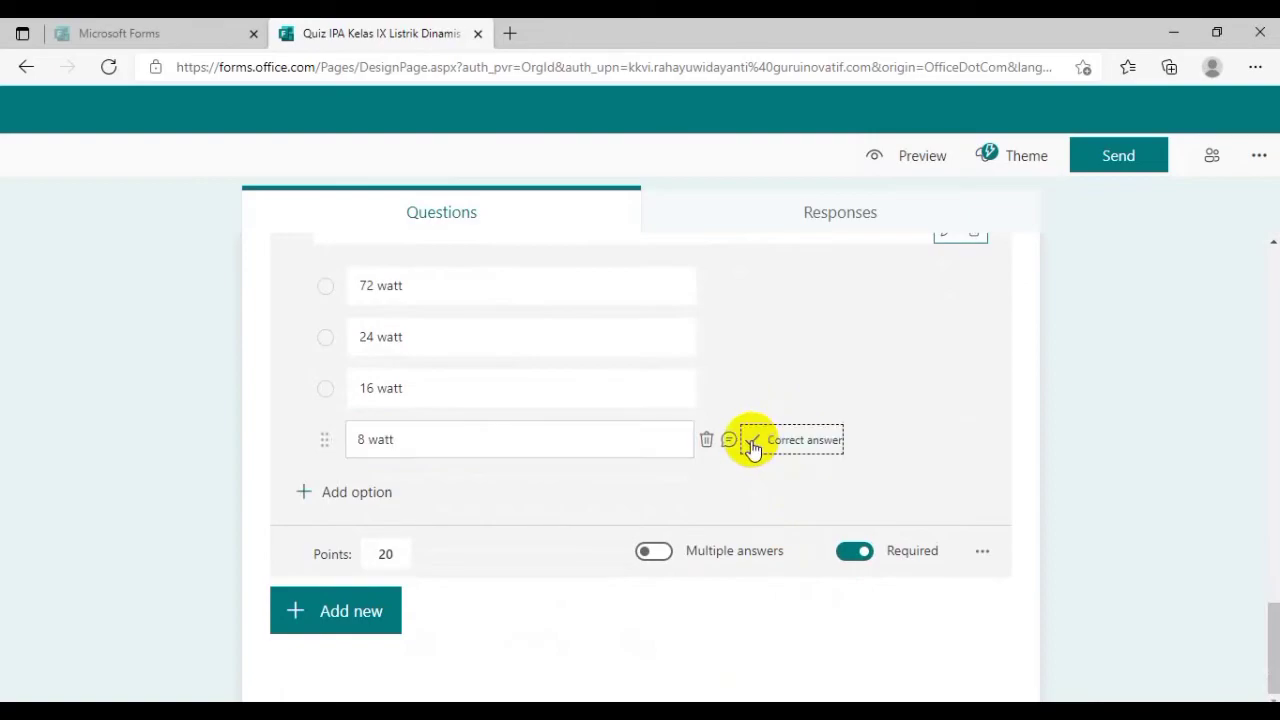
{"action": "left_click", "coordinate": [1086, 506]}
- Insert a new section between the quiz title and question 1
{"action": "left_click_drag", "start_coordinate": [1274, 660], "coordinate": [1274, 313]}
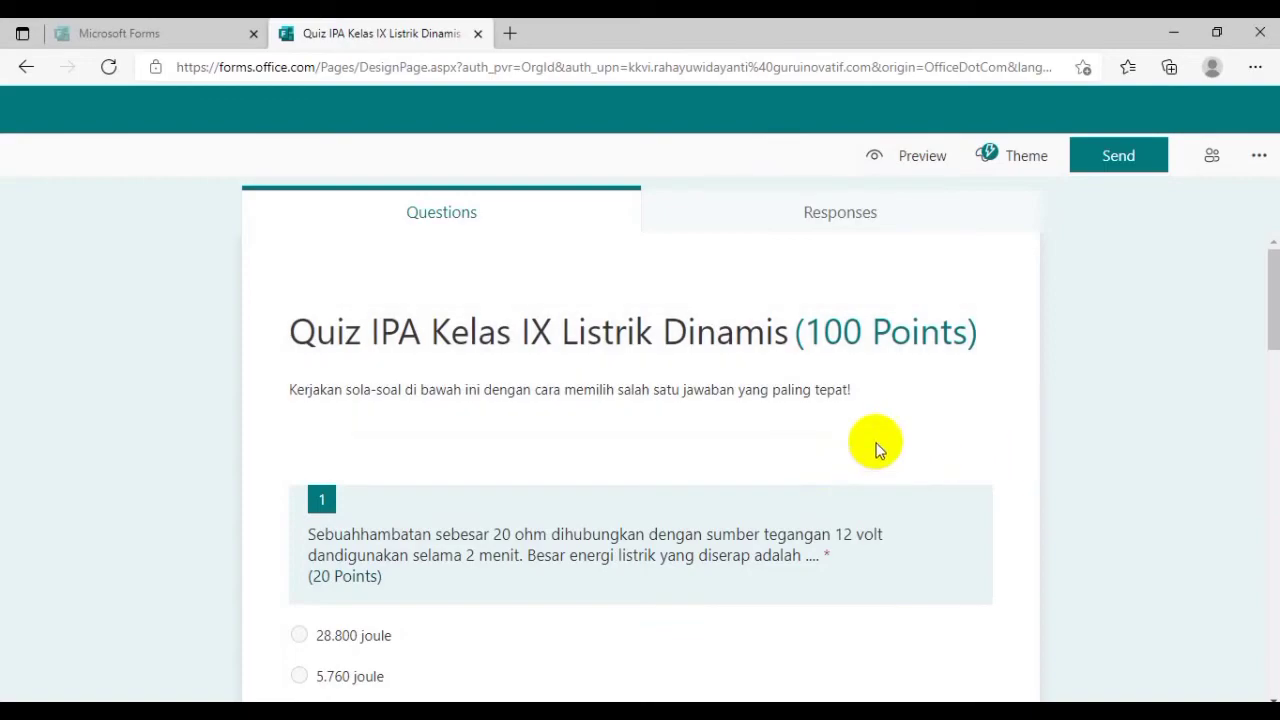
{"action": "left_click", "coordinate": [885, 436]}
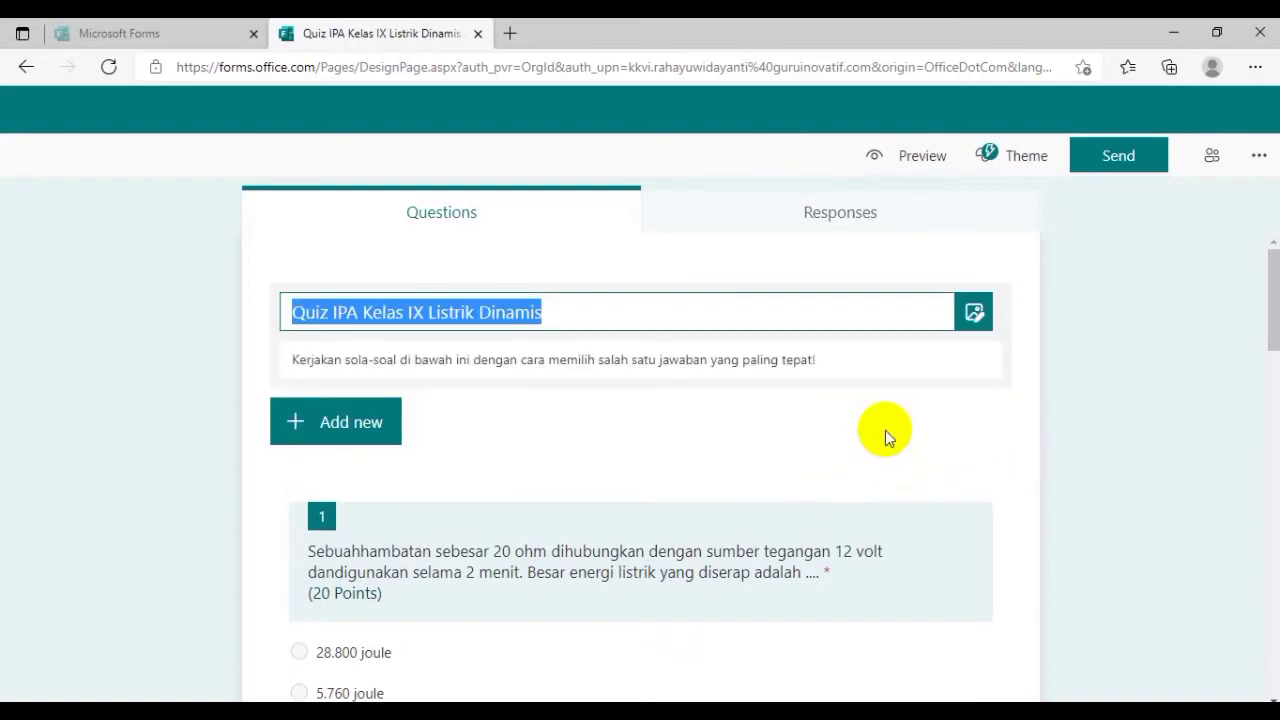
{"action": "left_click", "coordinate": [379, 423]}
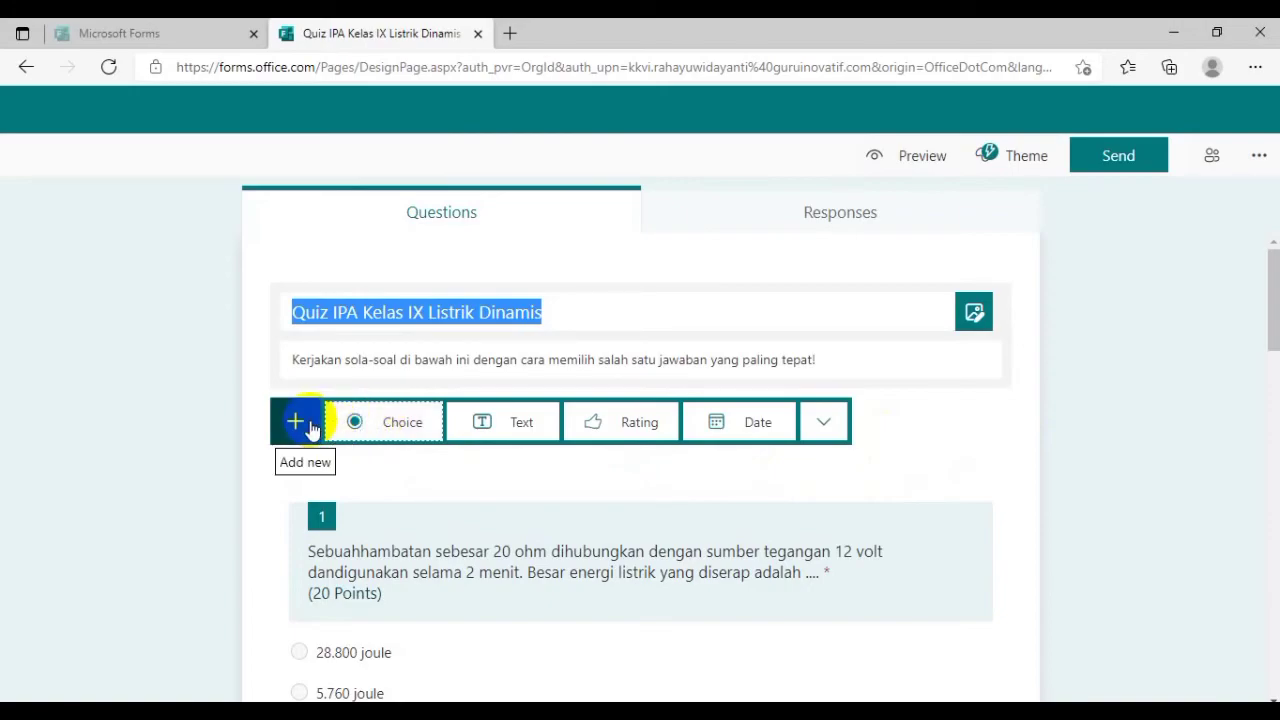
{"action": "left_click", "coordinate": [822, 424]}
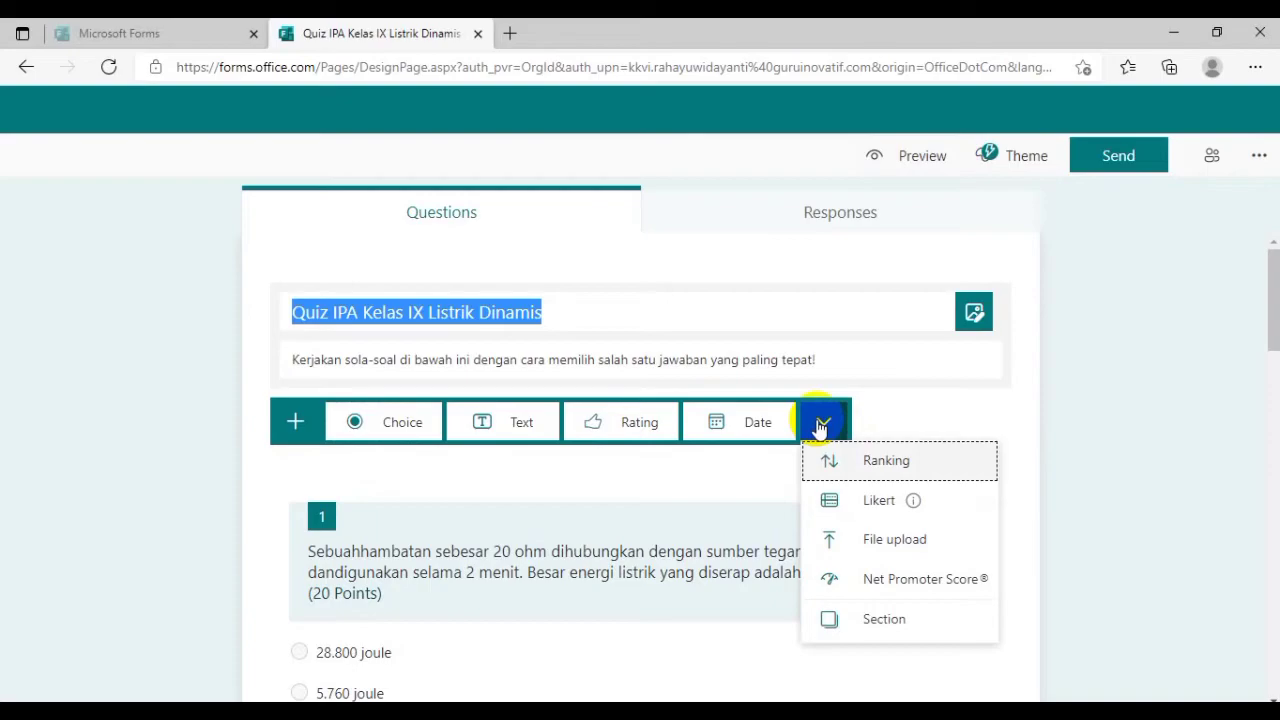
{"action": "left_click", "coordinate": [860, 622]}
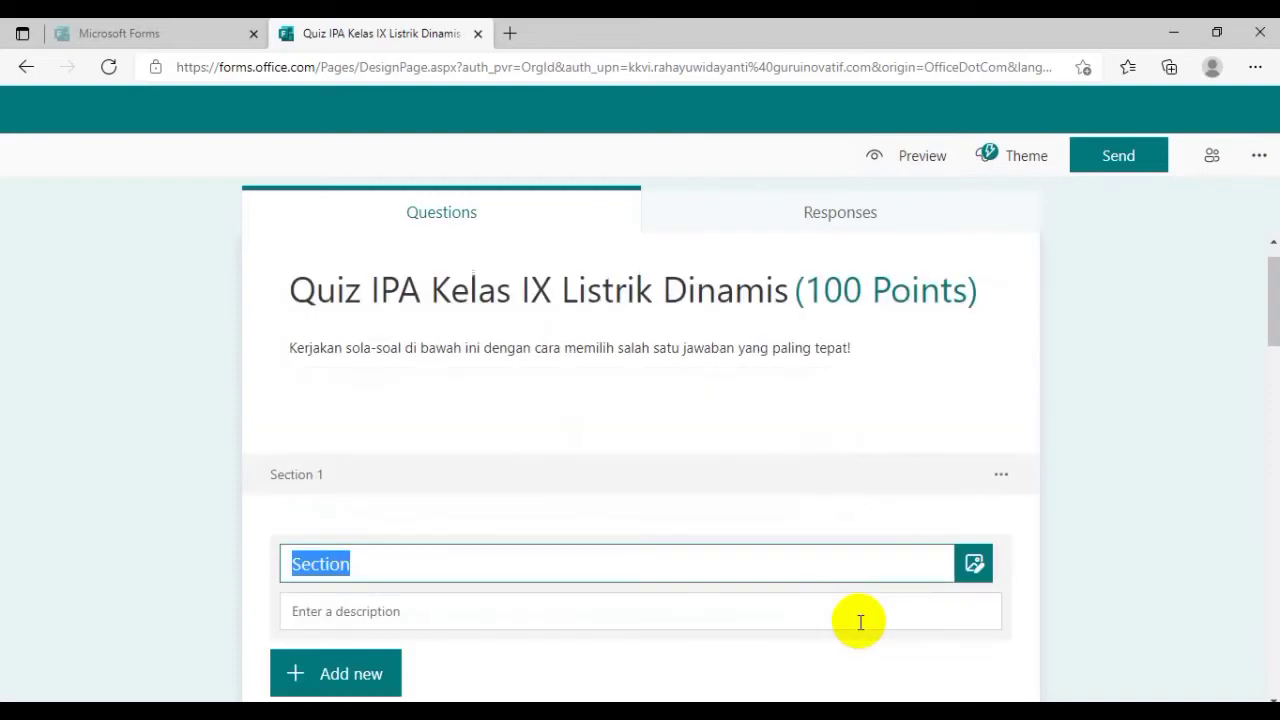
- Title the new section "Identitas Siswa"
{"action": "left_click", "coordinate": [333, 483]}
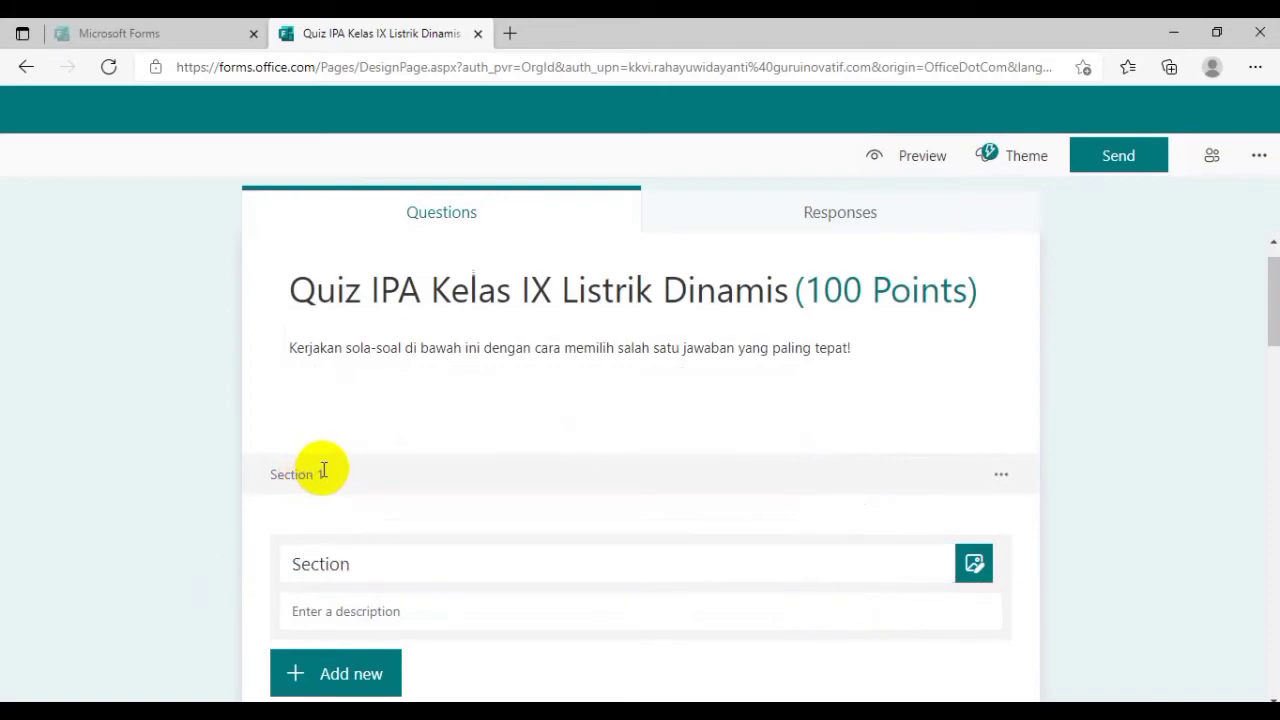
{"action": "double_click", "coordinate": [354, 563]}
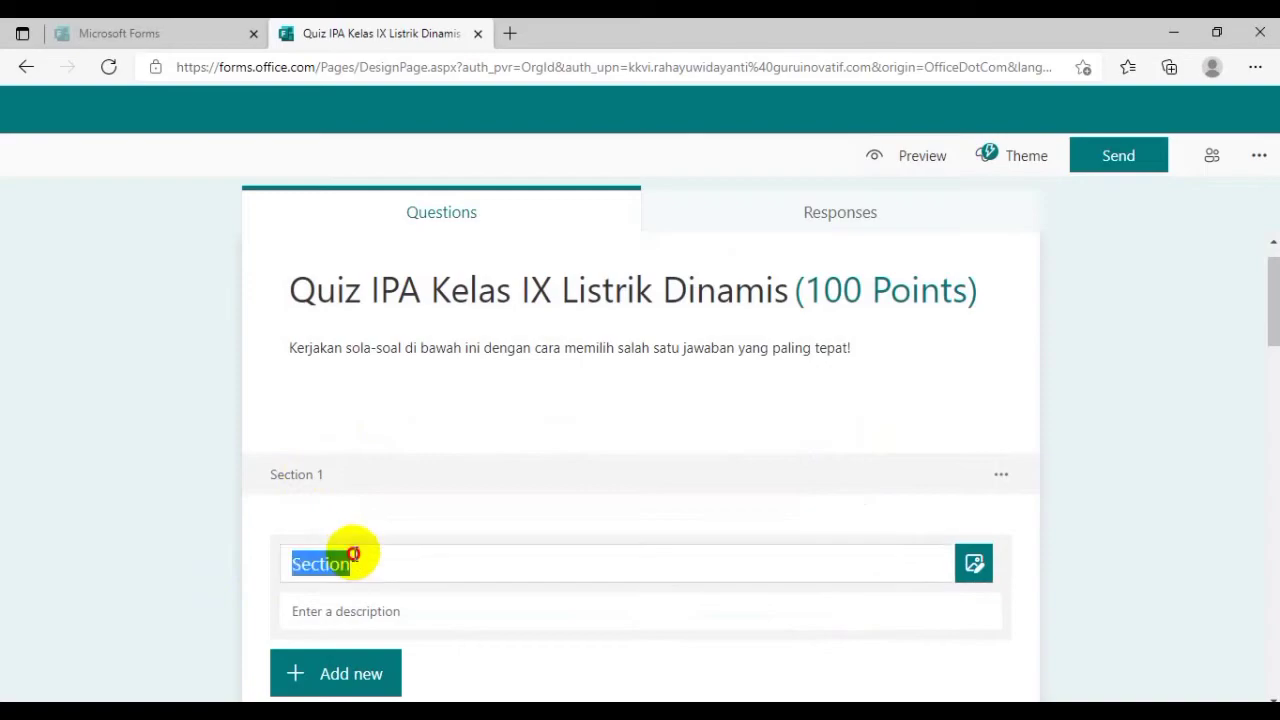
{"action": "scroll", "coordinate": [409, 572], "scroll_direction": "down", "scroll_amount": 1}
{"action": "scroll", "coordinate": [409, 573], "scroll_direction": "down", "scroll_amount": 1}
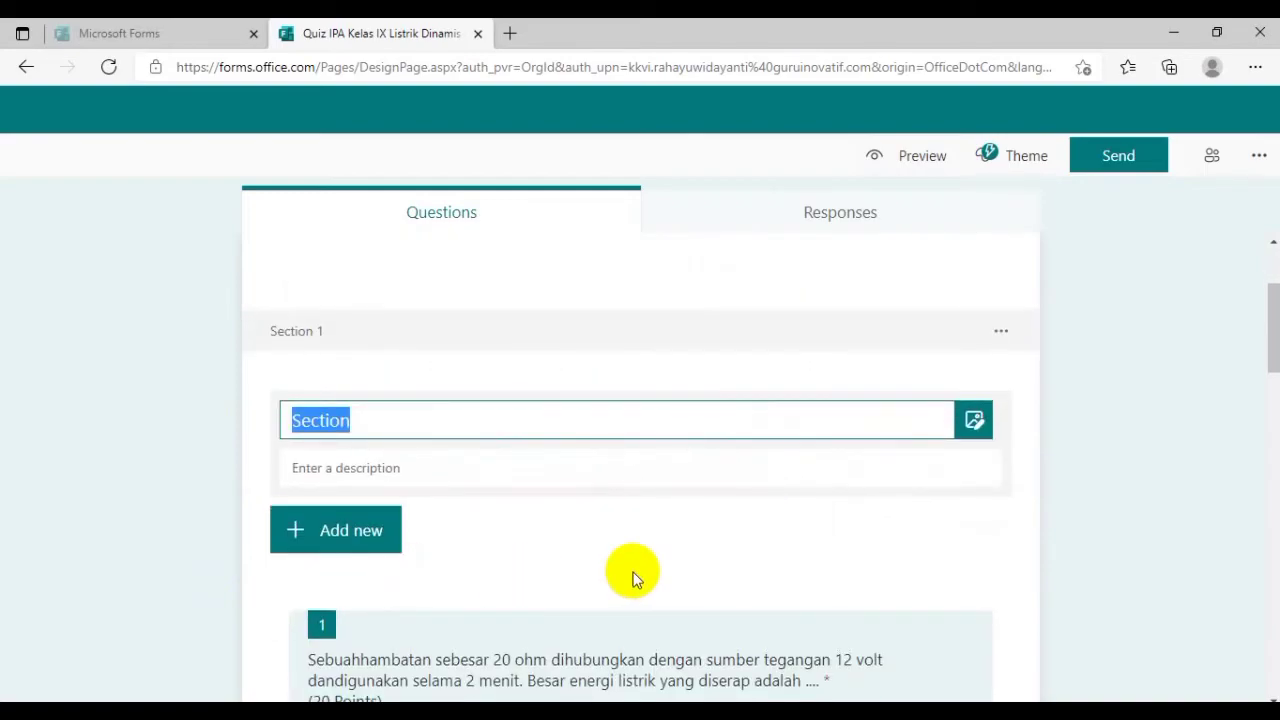
{"action": "type", "text": "Identitas Siswa"}
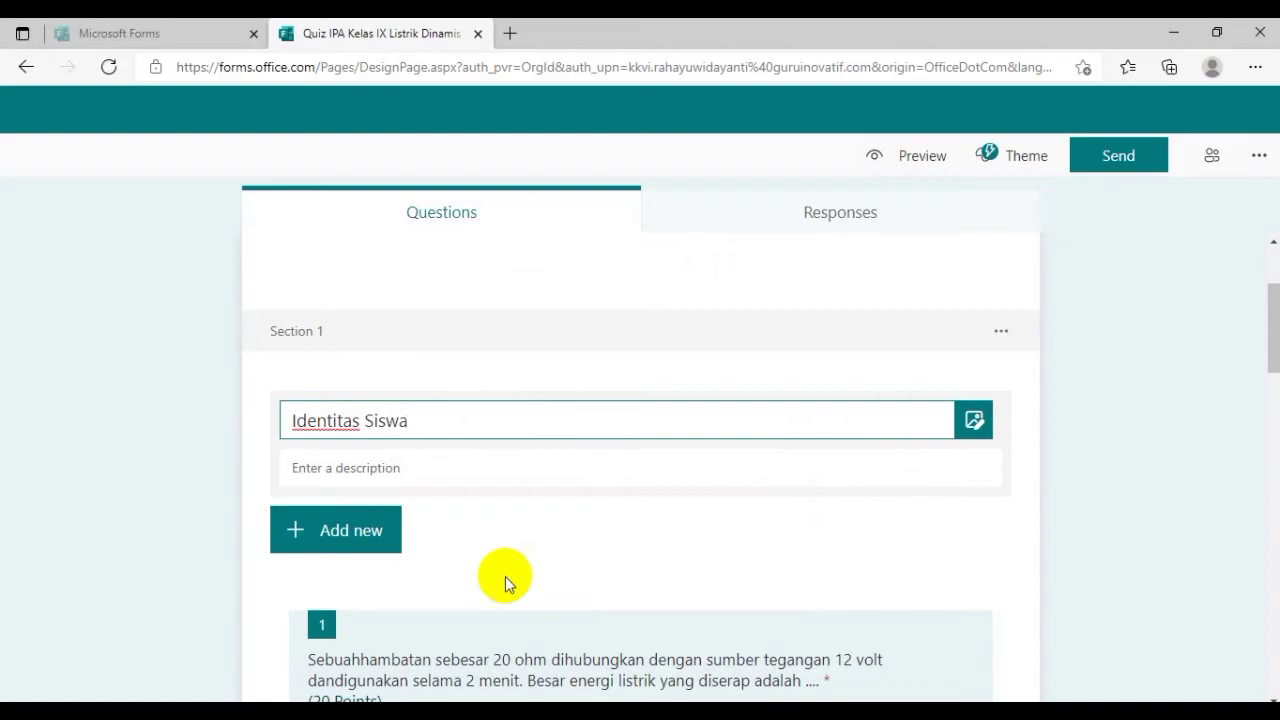
- Add a required short-answer text question "Nama Lengkap" to the Identitas Siswa section
{"action": "left_click", "coordinate": [321, 530]}
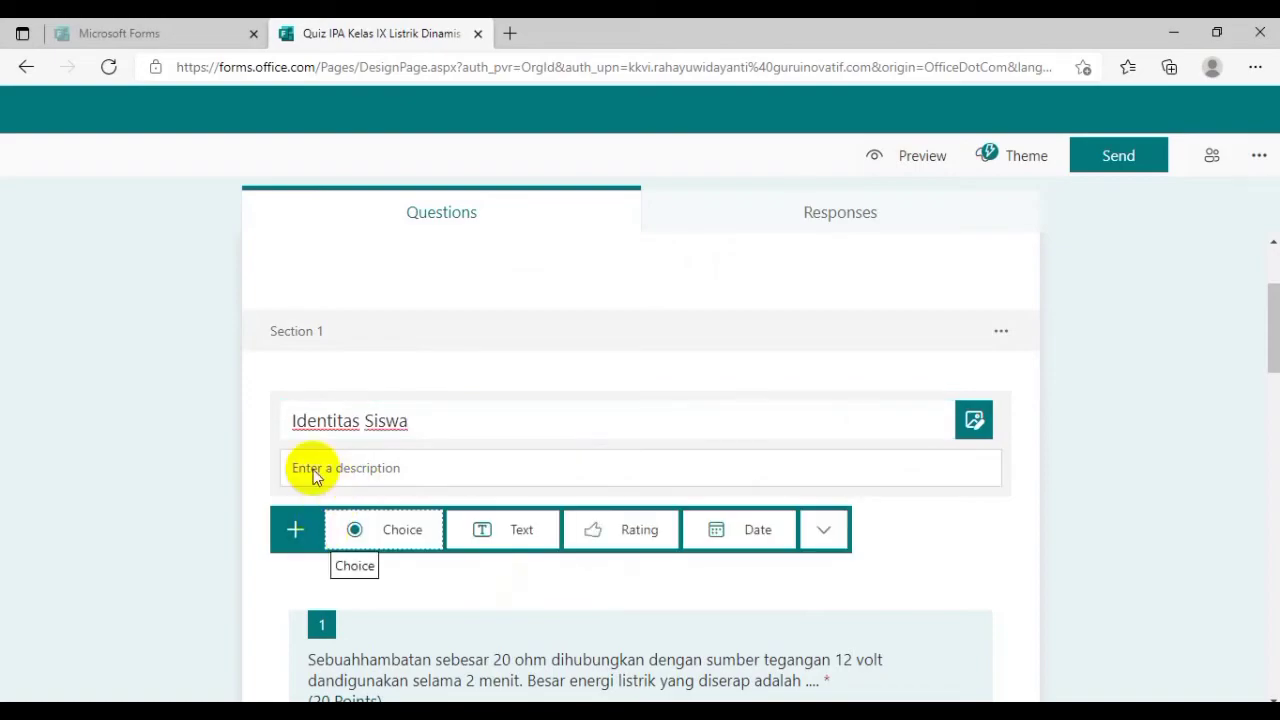
{"action": "left_click", "coordinate": [497, 540]}
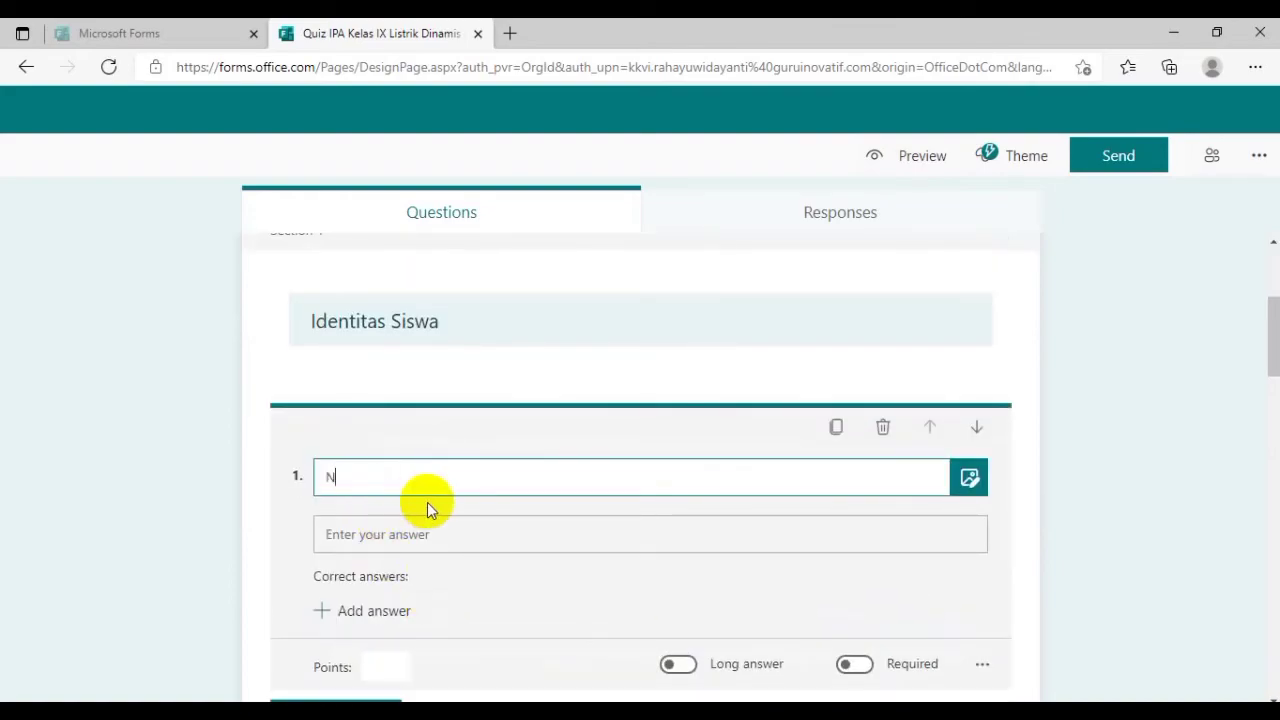
{"action": "scroll", "coordinate": [427, 502], "scroll_direction": "up", "scroll_amount": 3}
{"action": "scroll", "coordinate": [440, 504], "scroll_direction": "down", "scroll_amount": 3}
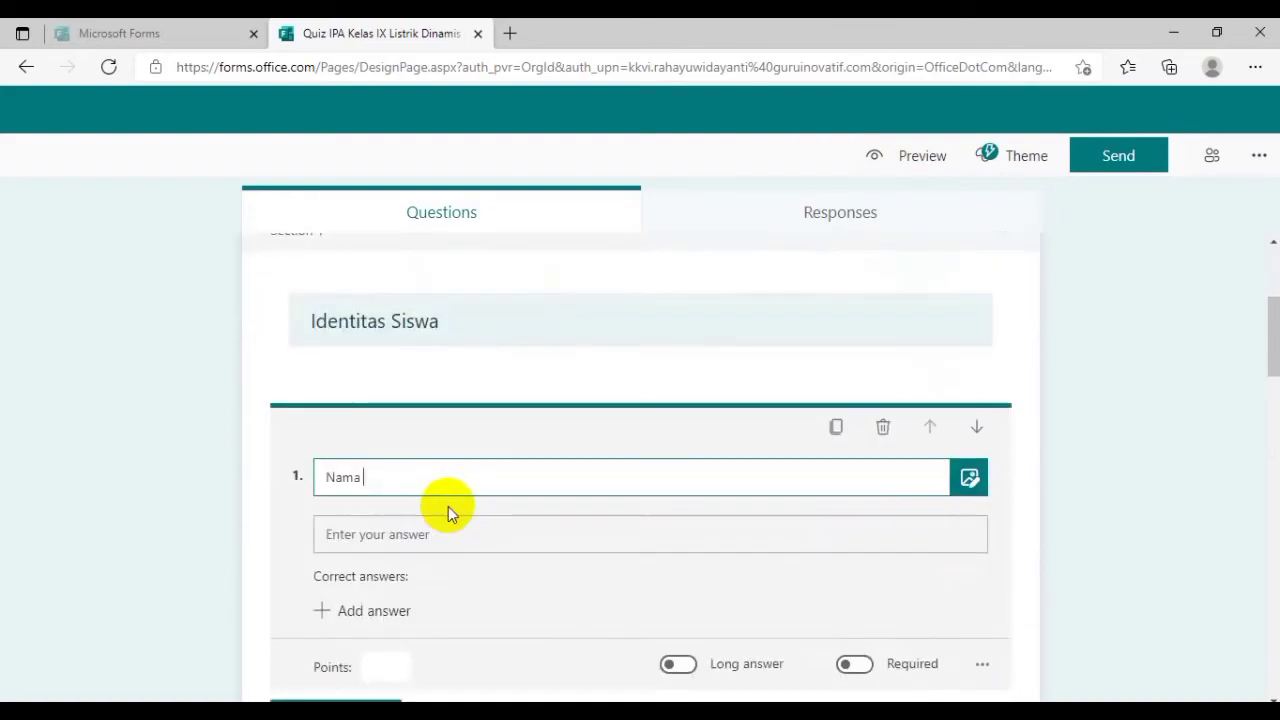
{"action": "scroll", "coordinate": [478, 521], "scroll_direction": "up", "scroll_amount": 3}
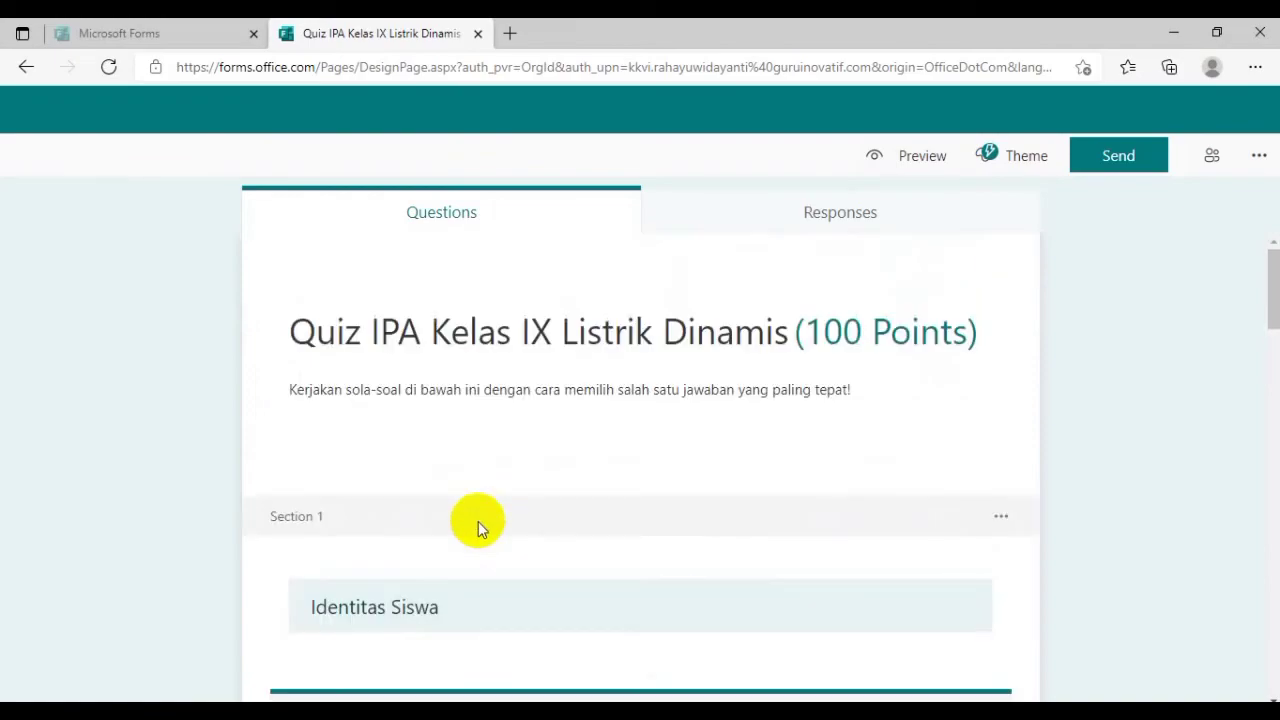
{"action": "scroll", "coordinate": [771, 571], "scroll_direction": "down", "scroll_amount": 3}
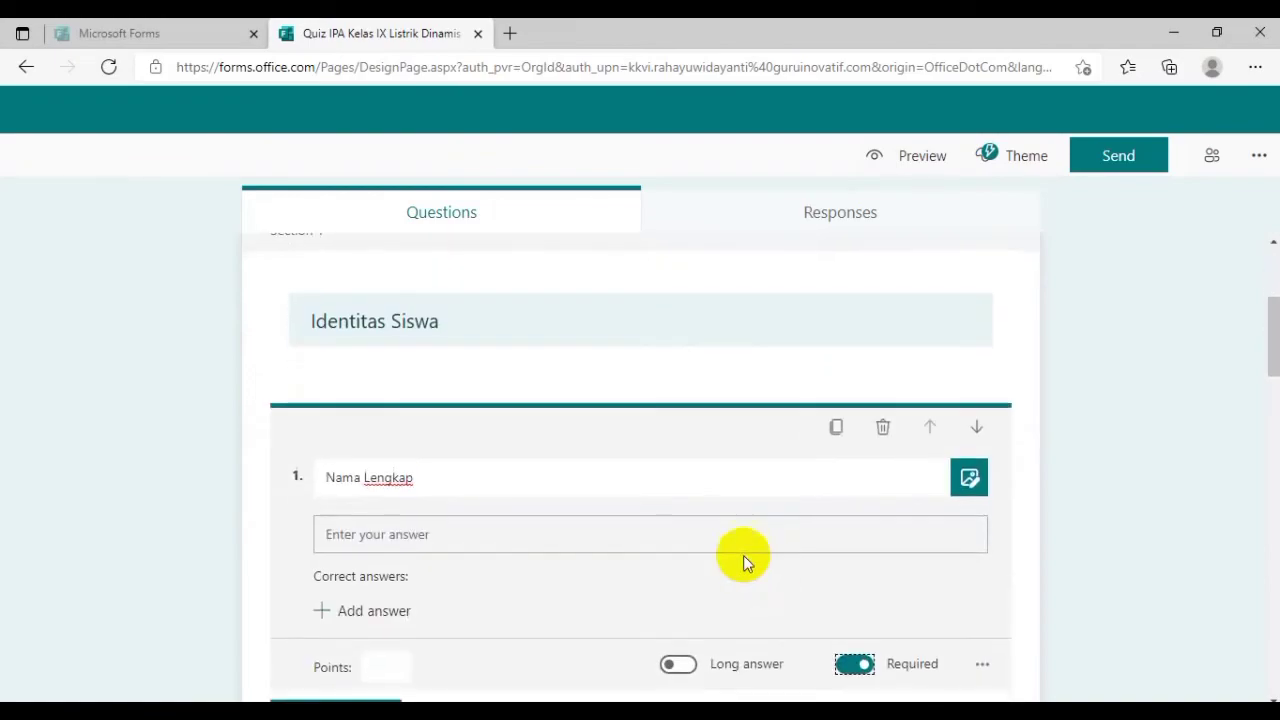
{"action": "scroll", "coordinate": [509, 557], "scroll_direction": "down", "scroll_amount": 1}
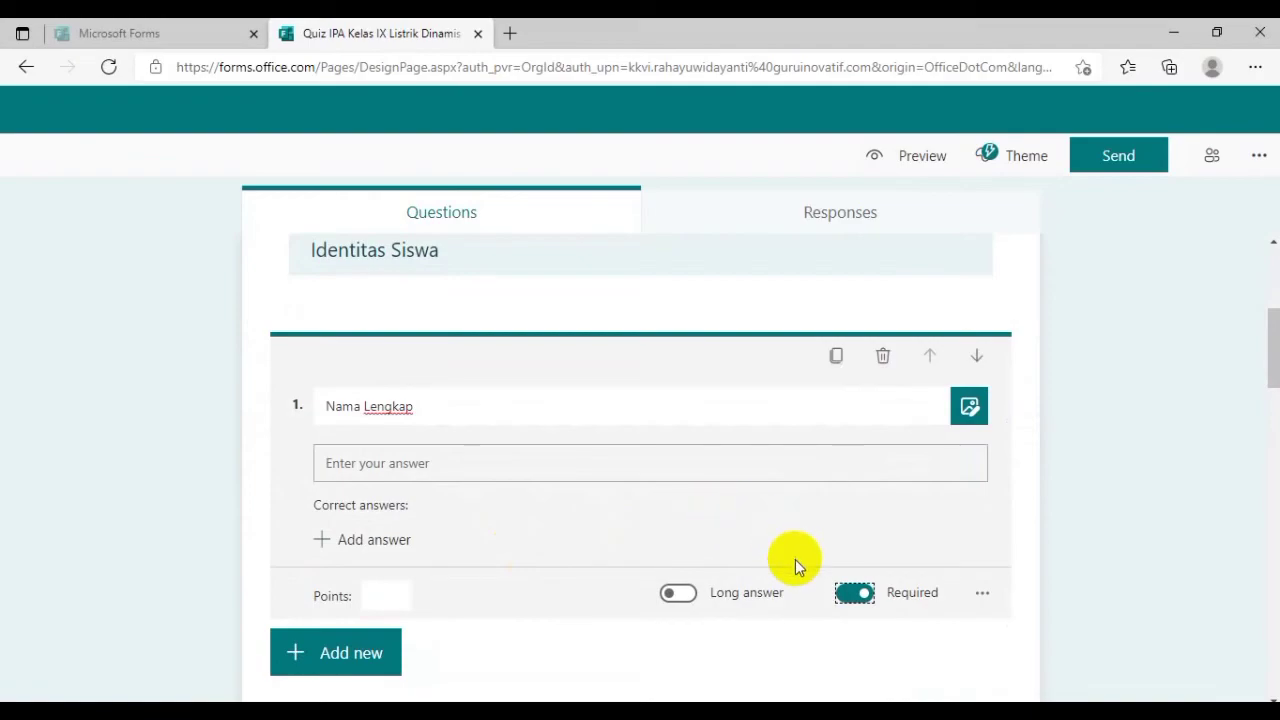
{"action": "scroll", "coordinate": [415, 490], "scroll_direction": "up", "scroll_amount": 4}
{"action": "scroll", "coordinate": [436, 482], "scroll_direction": "down", "scroll_amount": 4}
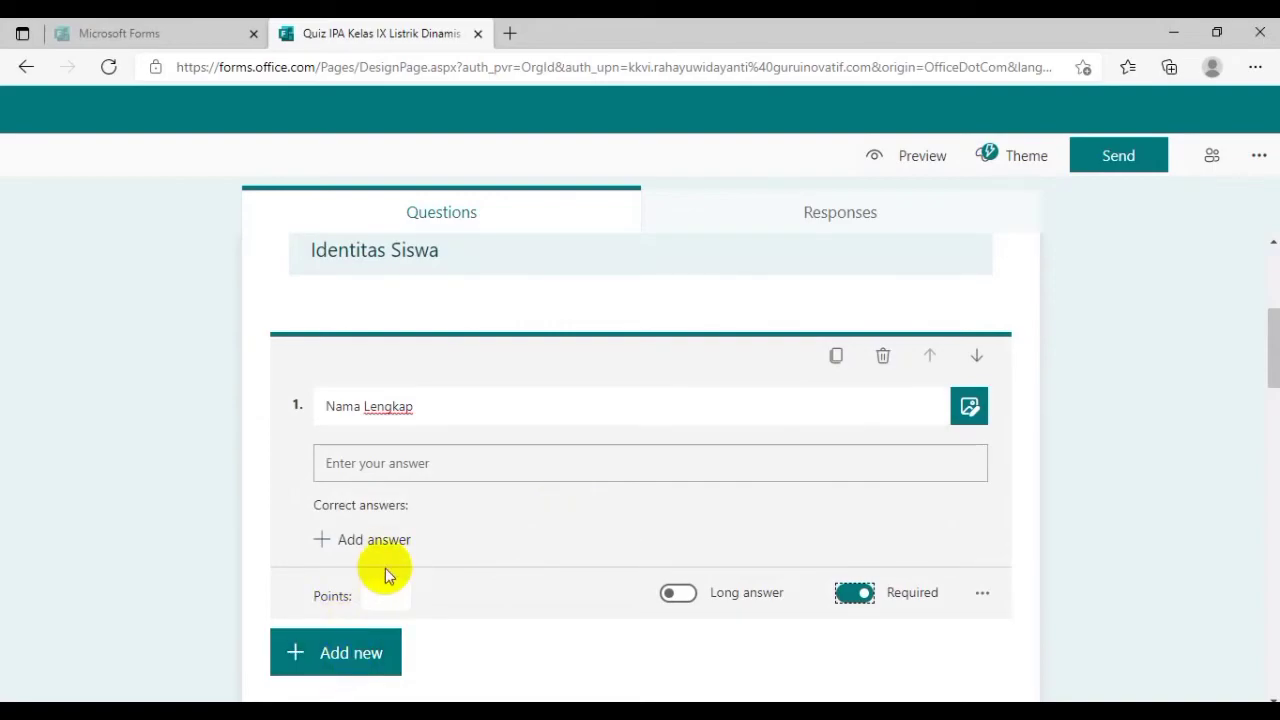
- Add a choice question titled "Kelas" after the Nama Lengkap question in the Identitas Siswa section
{"action": "left_click", "coordinate": [360, 655]}
{"action": "scroll", "coordinate": [500, 651], "scroll_direction": "down", "scroll_amount": 2}
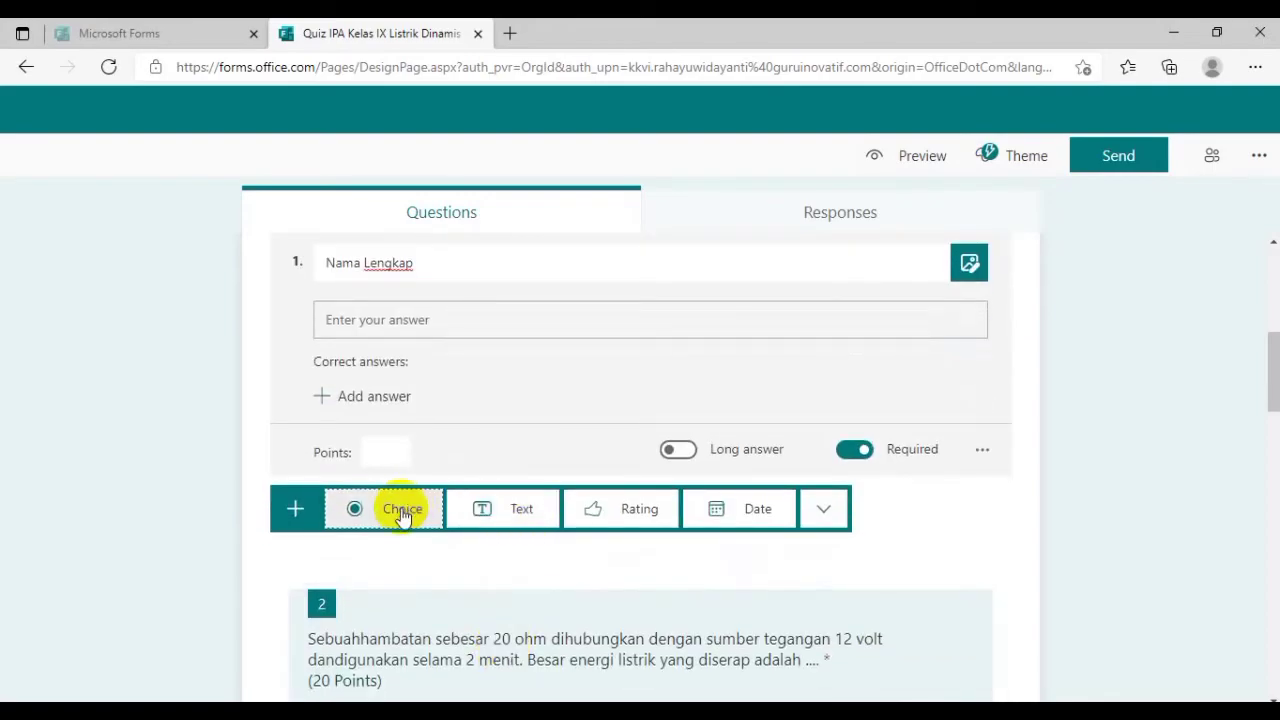
{"action": "left_click", "coordinate": [402, 510]}
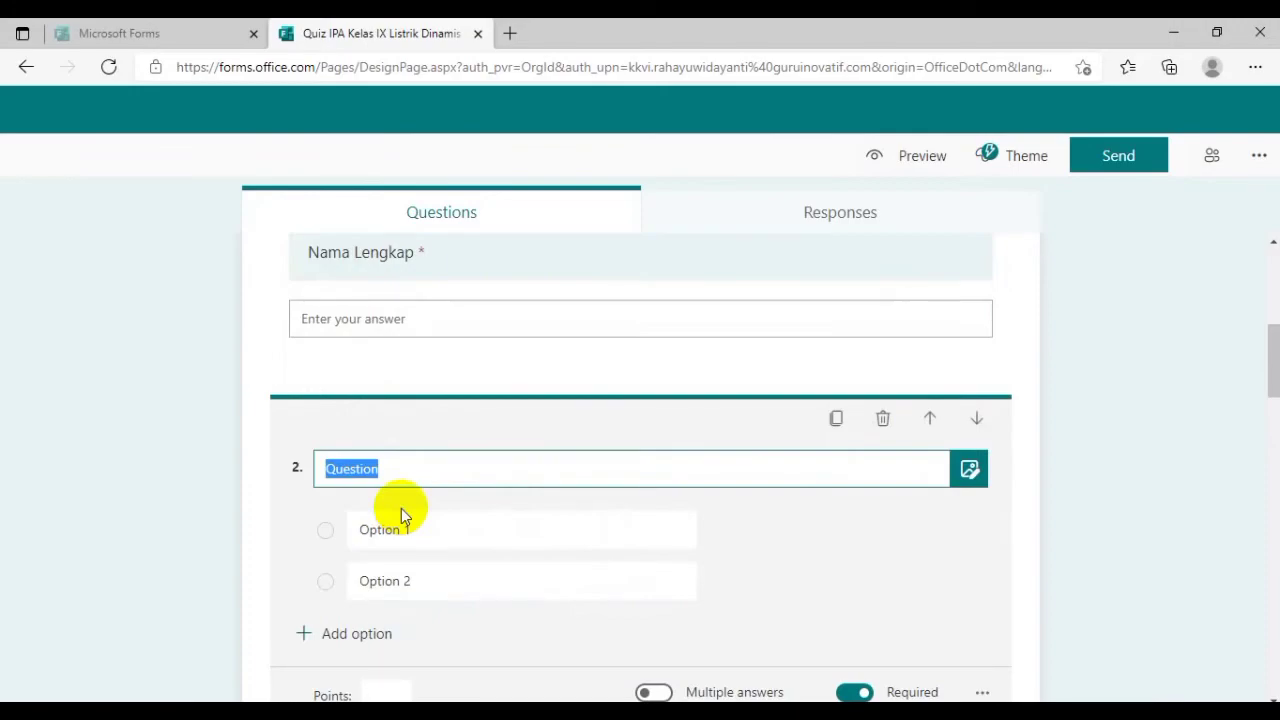
{"action": "type", "text": "Ke"}
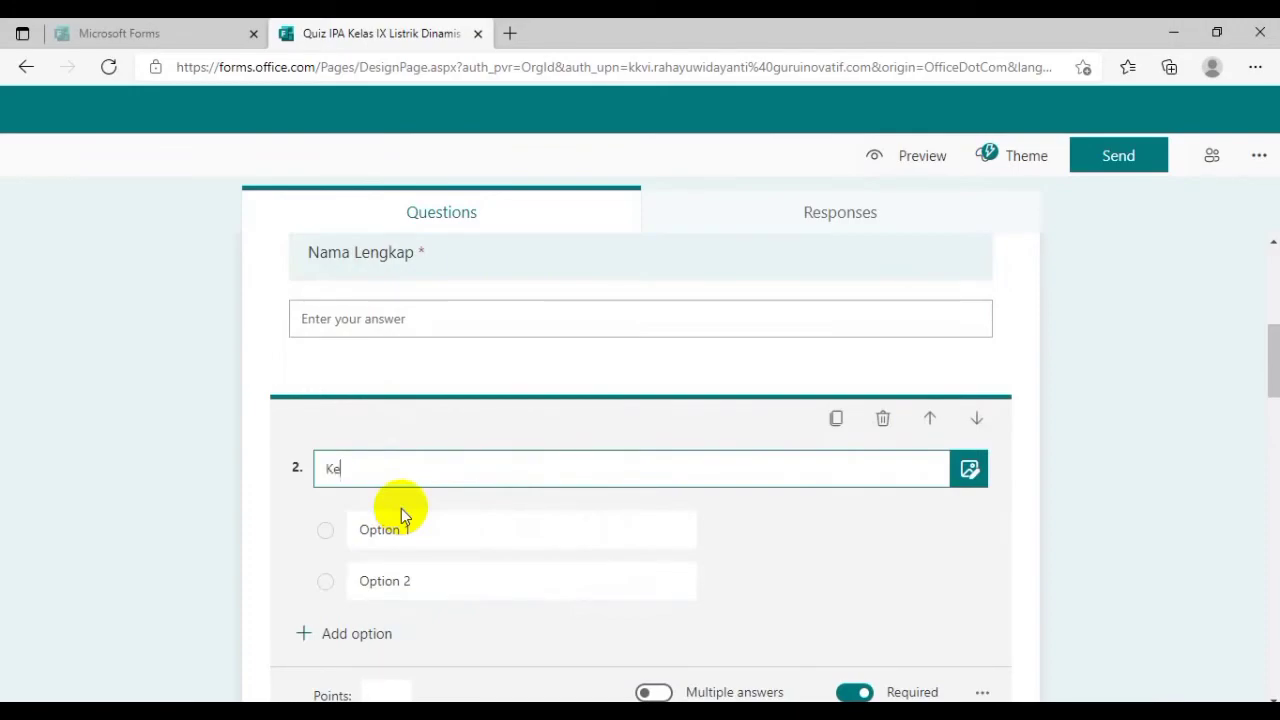
{"action": "type", "text": "las"}
- Fill in the Kelas question's four answer options: "IX A", "IX B", "IX C" and "IX D"
{"action": "left_click", "coordinate": [379, 524]}
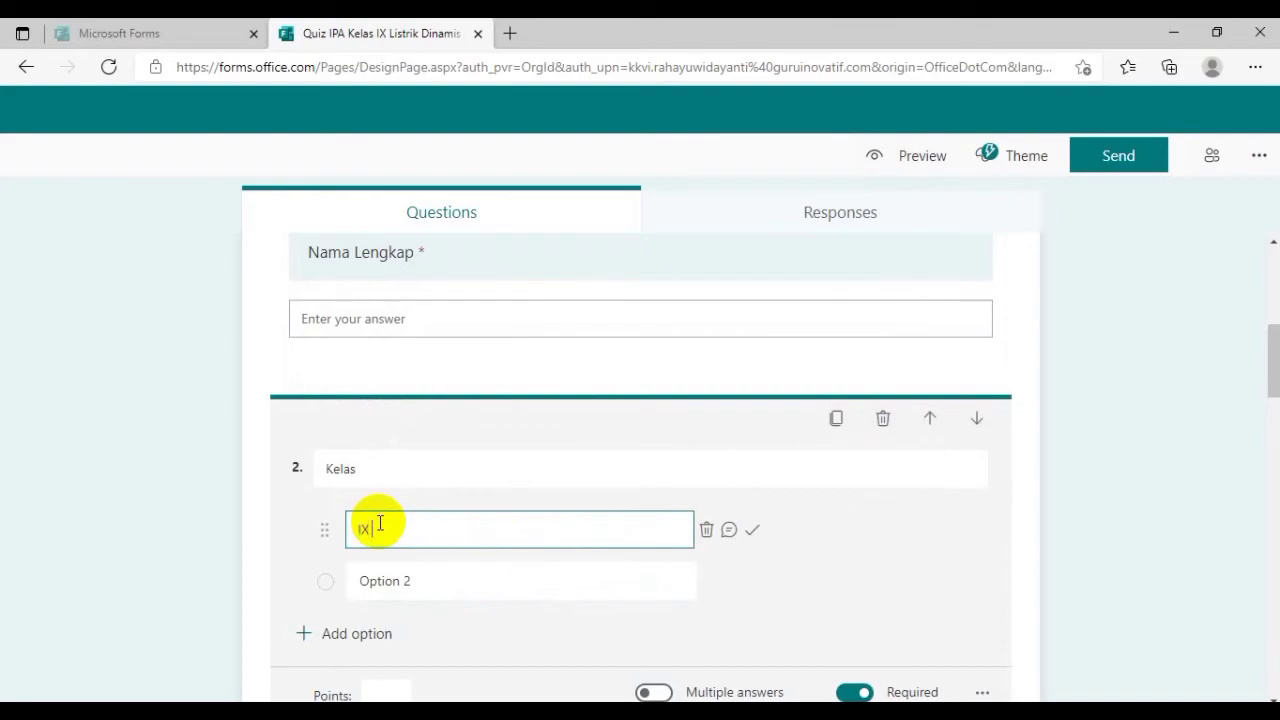
{"action": "type", "text": "IX A"}
{"action": "left_click", "coordinate": [372, 583]}
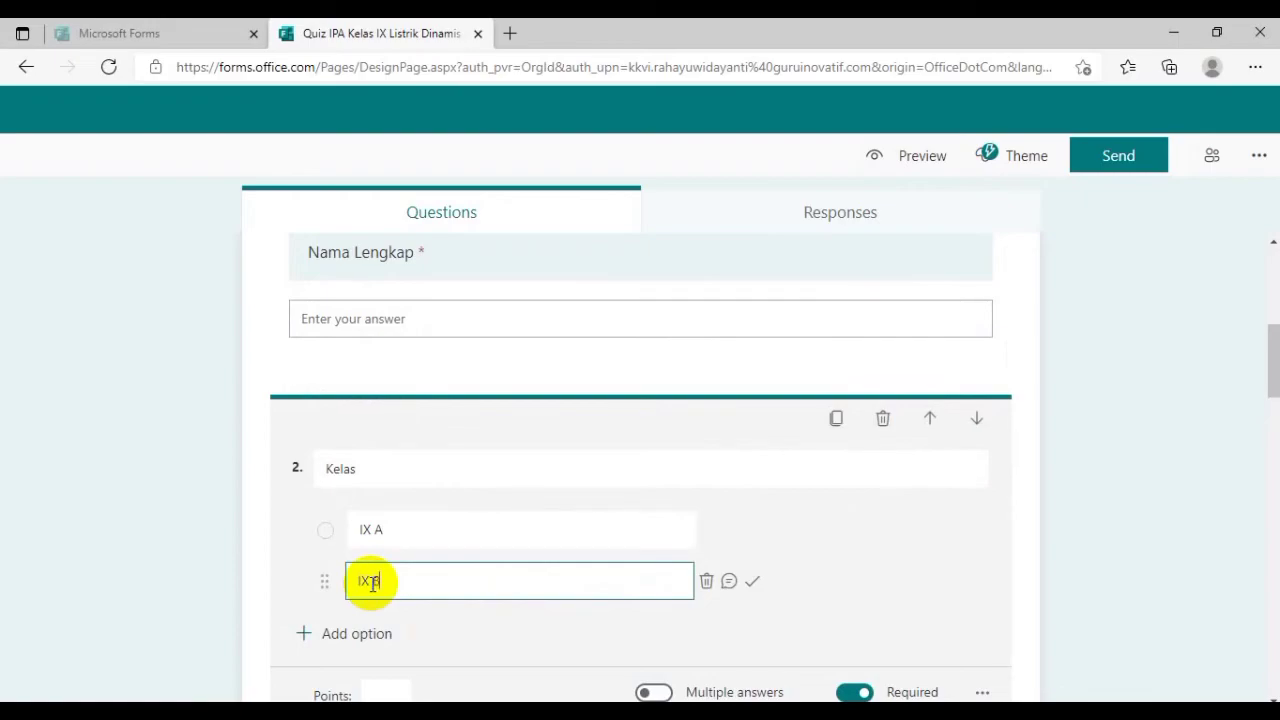
{"action": "left_click", "coordinate": [360, 634]}
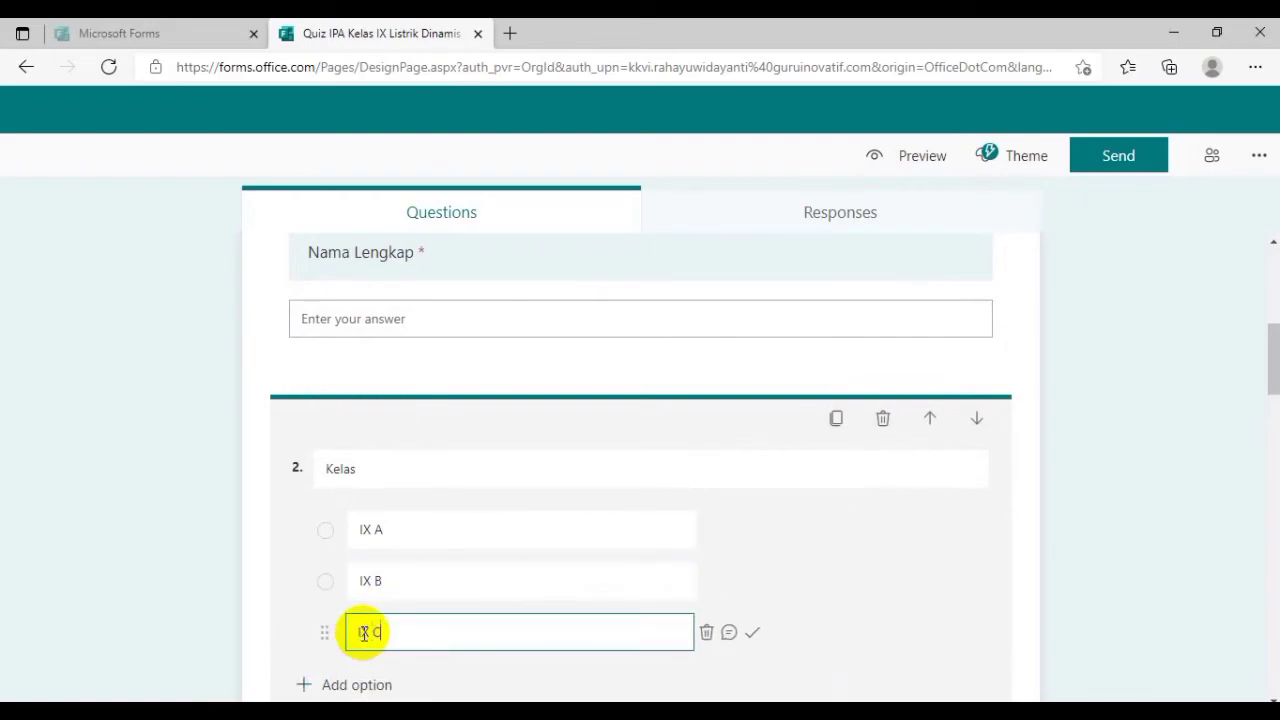
{"action": "type", "text": "IX C"}
{"action": "scroll", "coordinate": [363, 632], "scroll_direction": "down", "scroll_amount": 2}
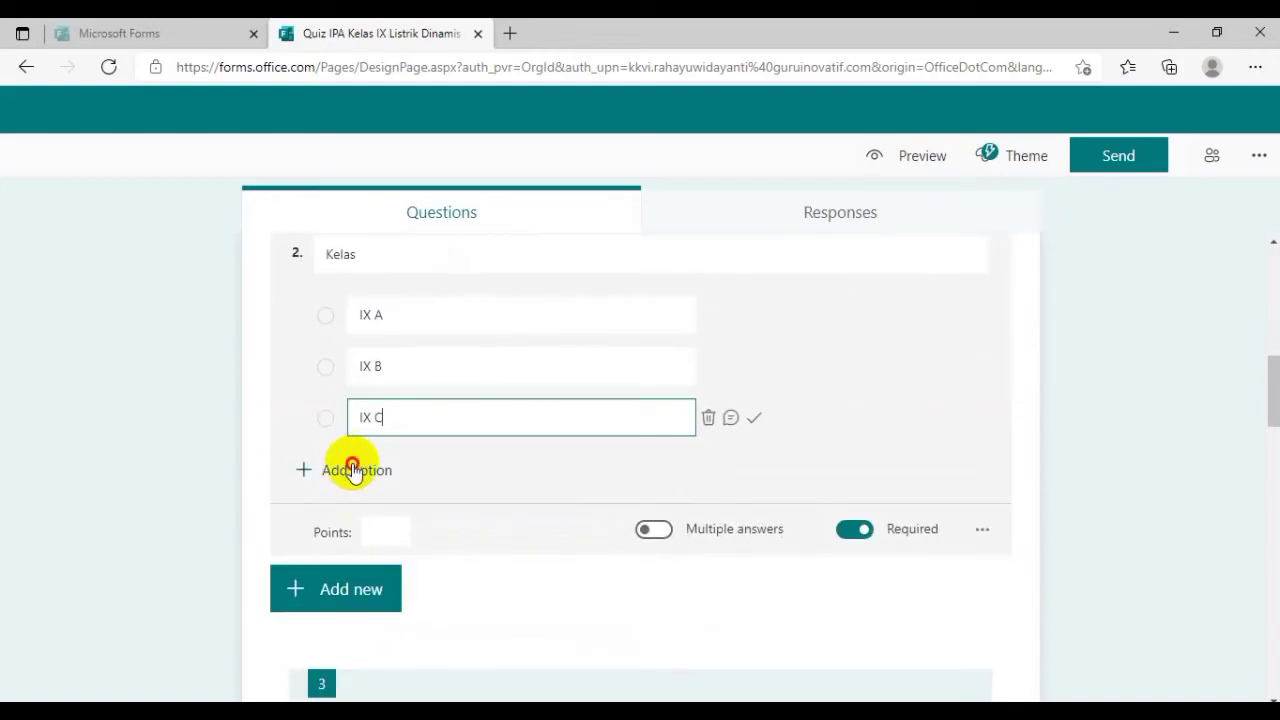
{"action": "left_click", "coordinate": [352, 469]}
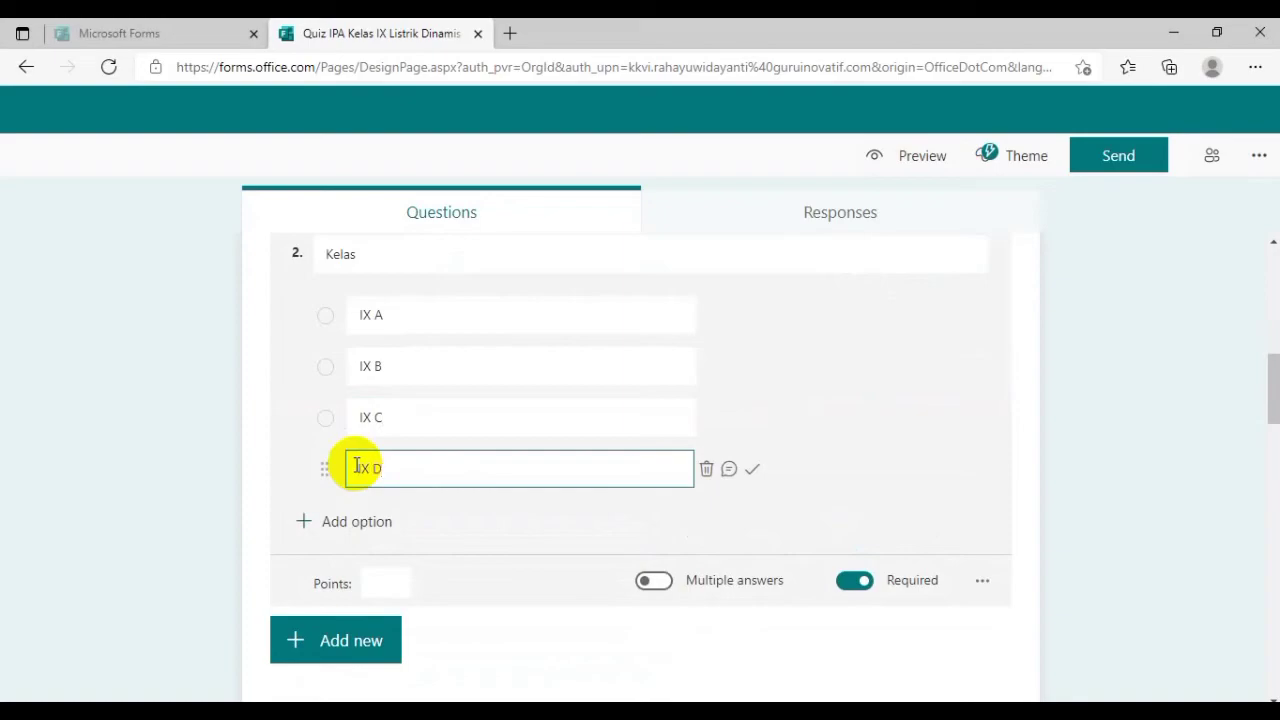
- Add a short-answer text question titled "Nomor Absen" after the Kelas question
{"action": "left_click", "coordinate": [350, 640]}
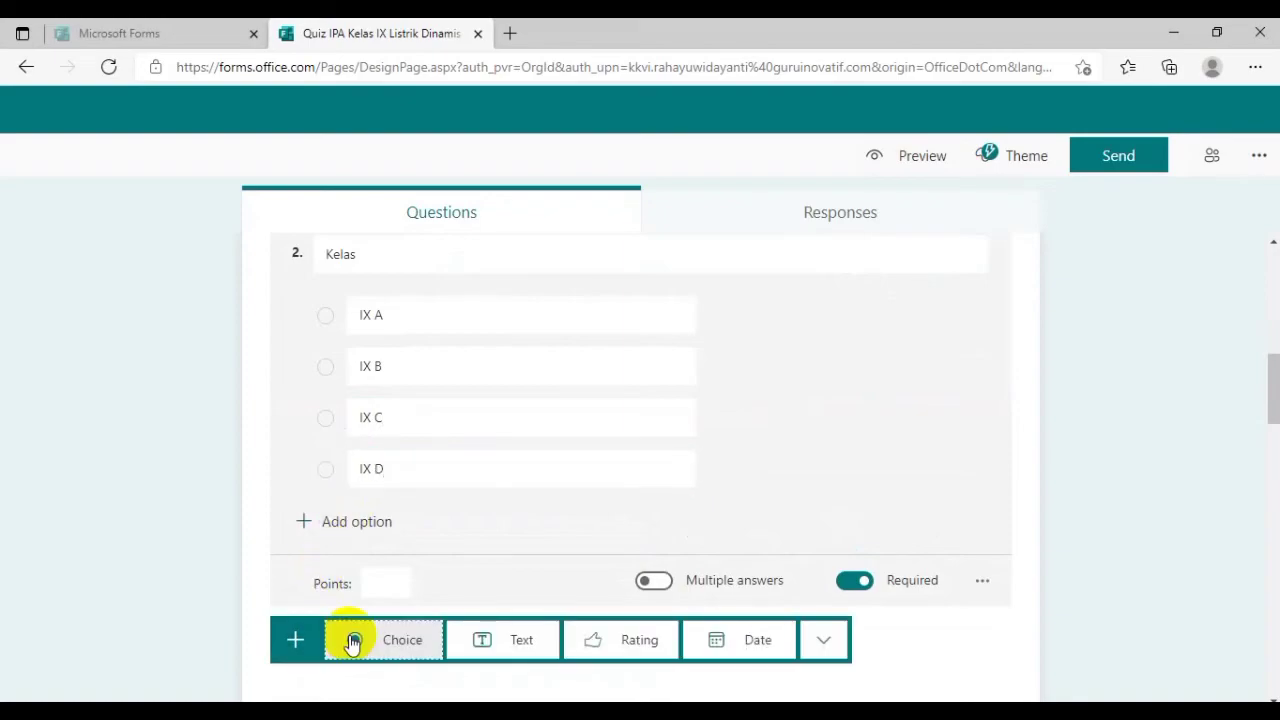
{"action": "left_click", "coordinate": [507, 645]}
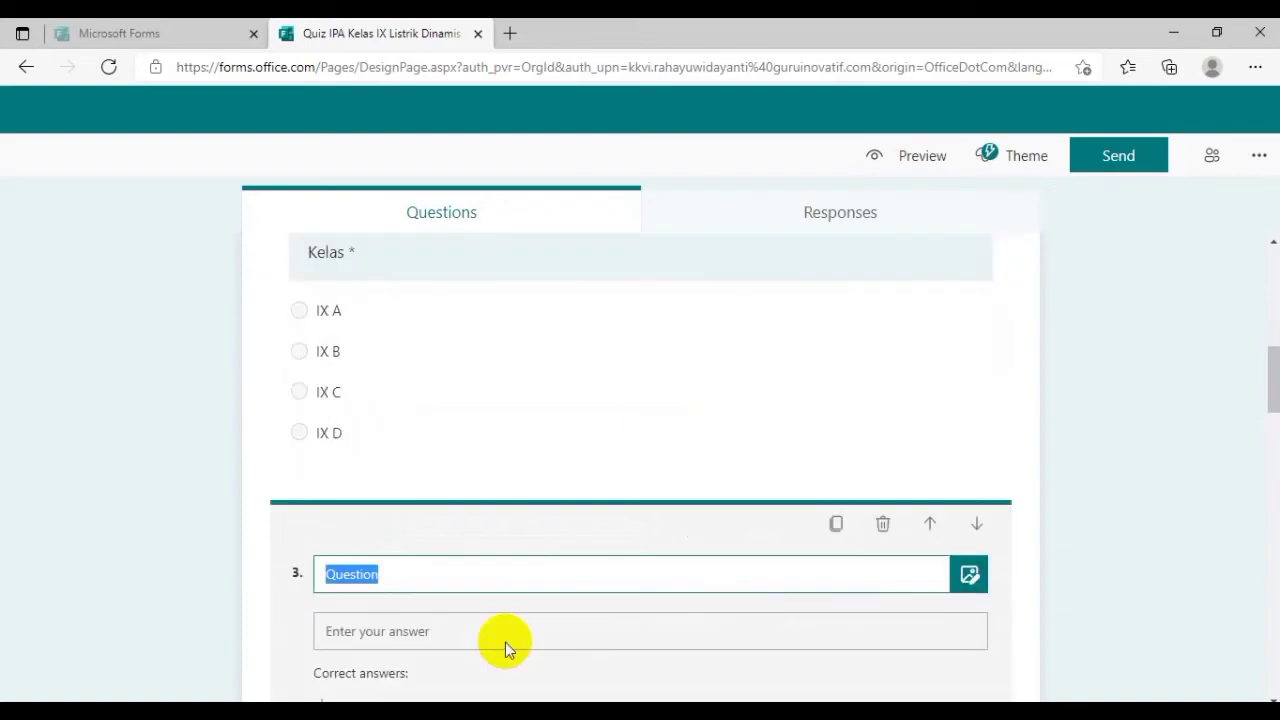
{"action": "type", "text": "Nomor"}
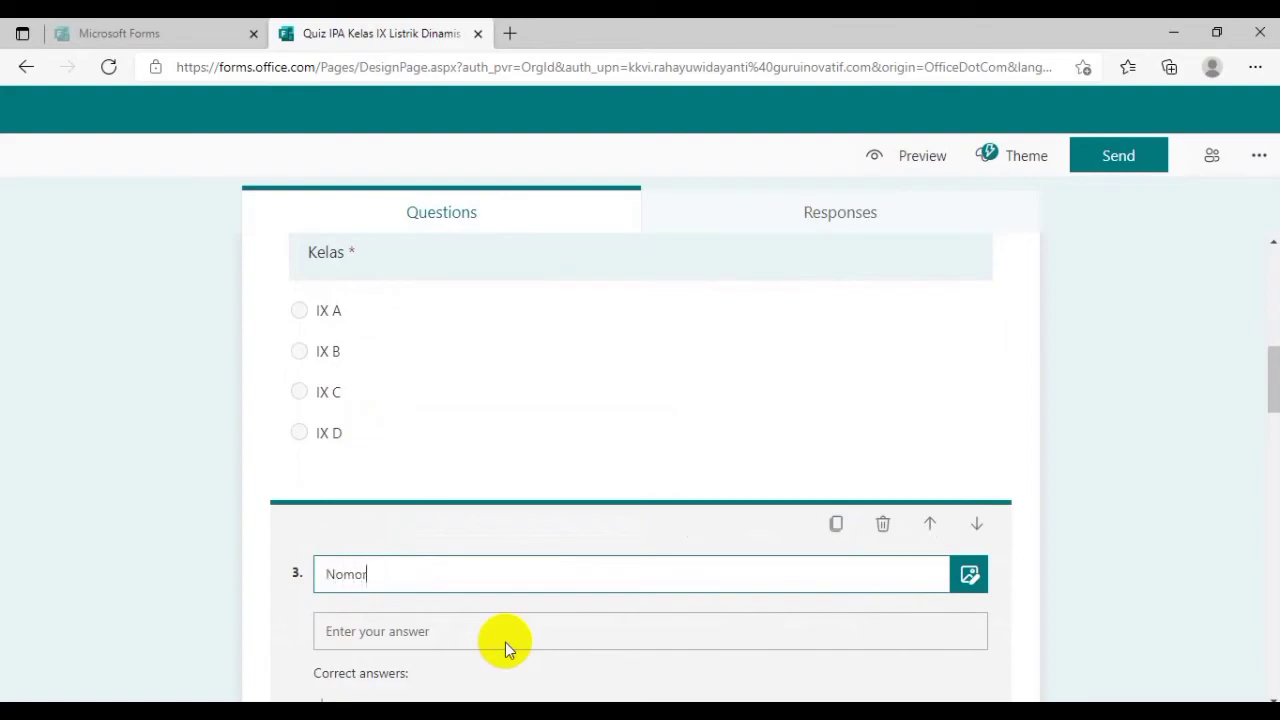
{"action": "type", "text": " Absen"}
{"action": "left_click", "coordinate": [1114, 603]}
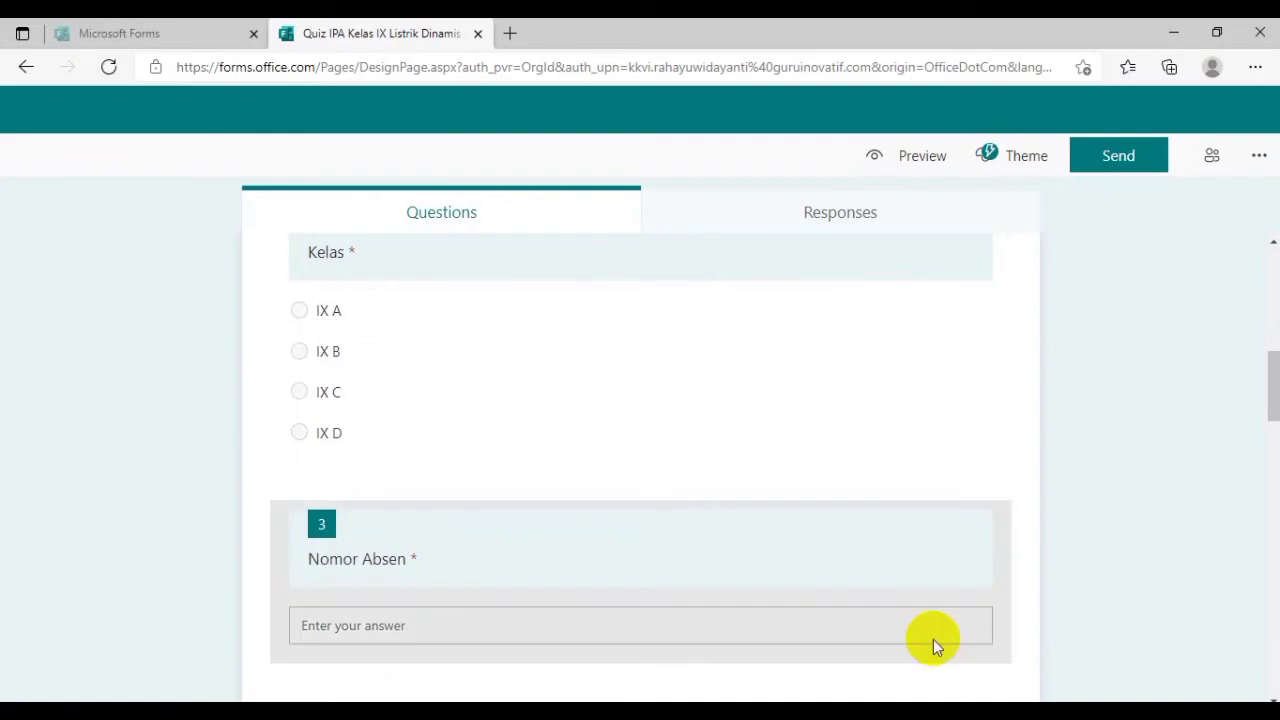
- Insert a new section titled "Soal" between the Nomor Absen question and the first quiz question
{"action": "scroll", "coordinate": [803, 612], "scroll_direction": "down", "scroll_amount": 2}
{"action": "scroll", "coordinate": [803, 612], "scroll_direction": "down", "scroll_amount": 1}
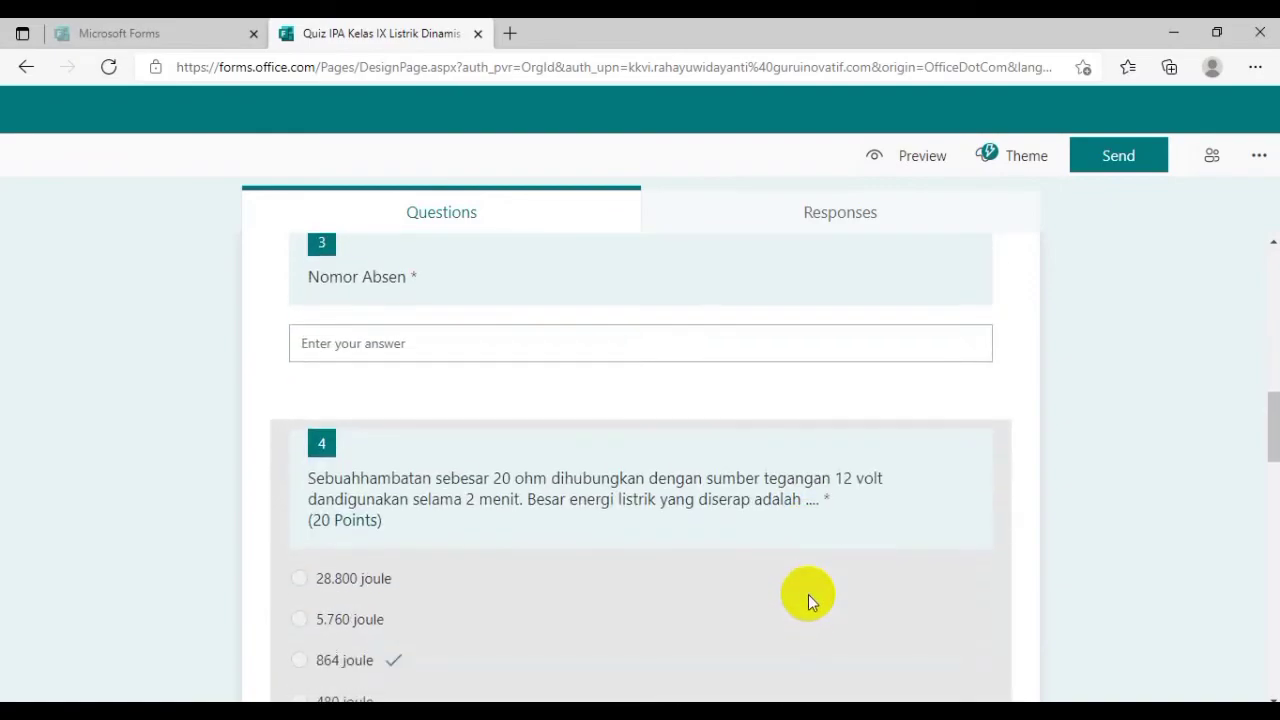
{"action": "left_click", "coordinate": [375, 470]}
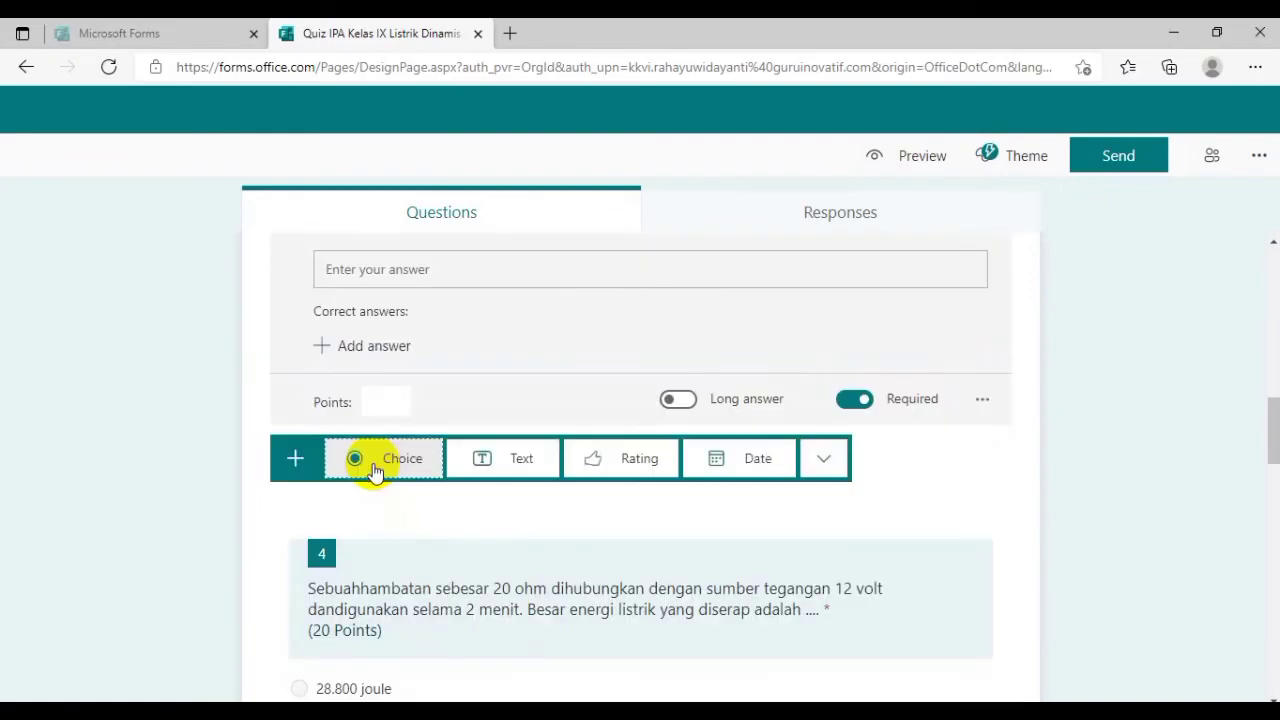
{"action": "left_click", "coordinate": [823, 458]}
{"action": "left_click", "coordinate": [857, 656]}
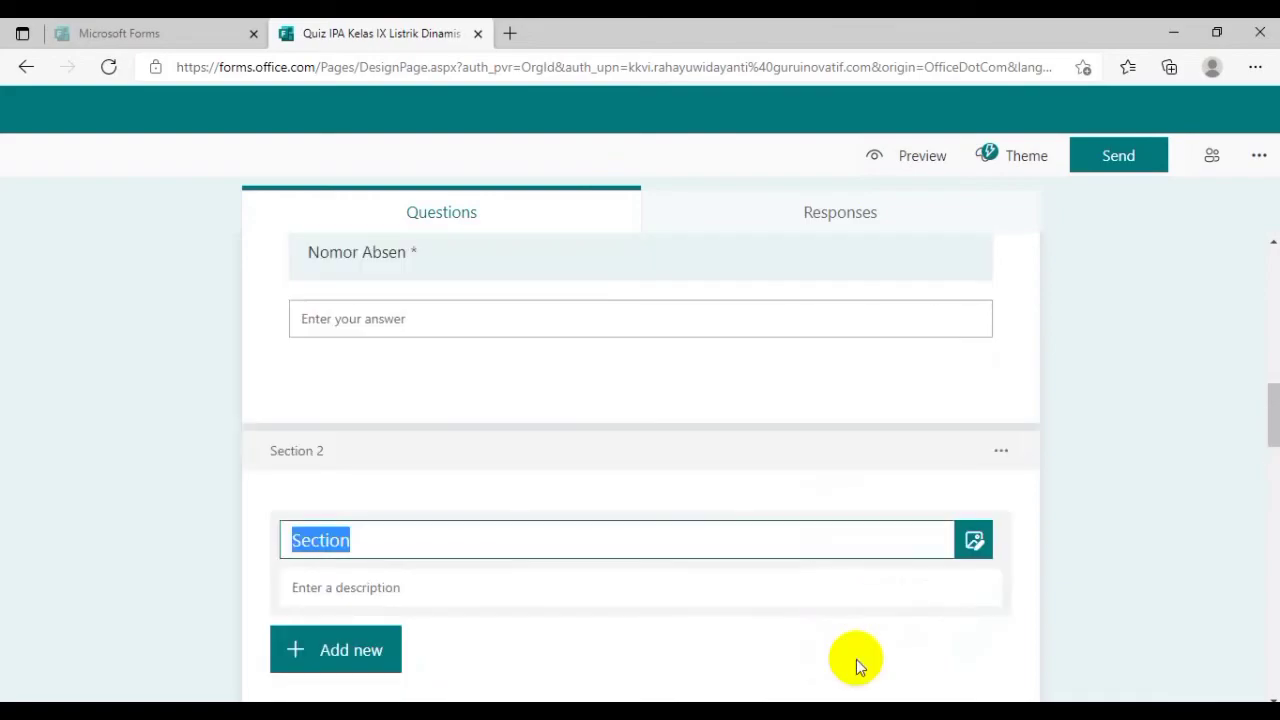
{"action": "scroll", "coordinate": [512, 605], "scroll_direction": "down", "scroll_amount": 2}
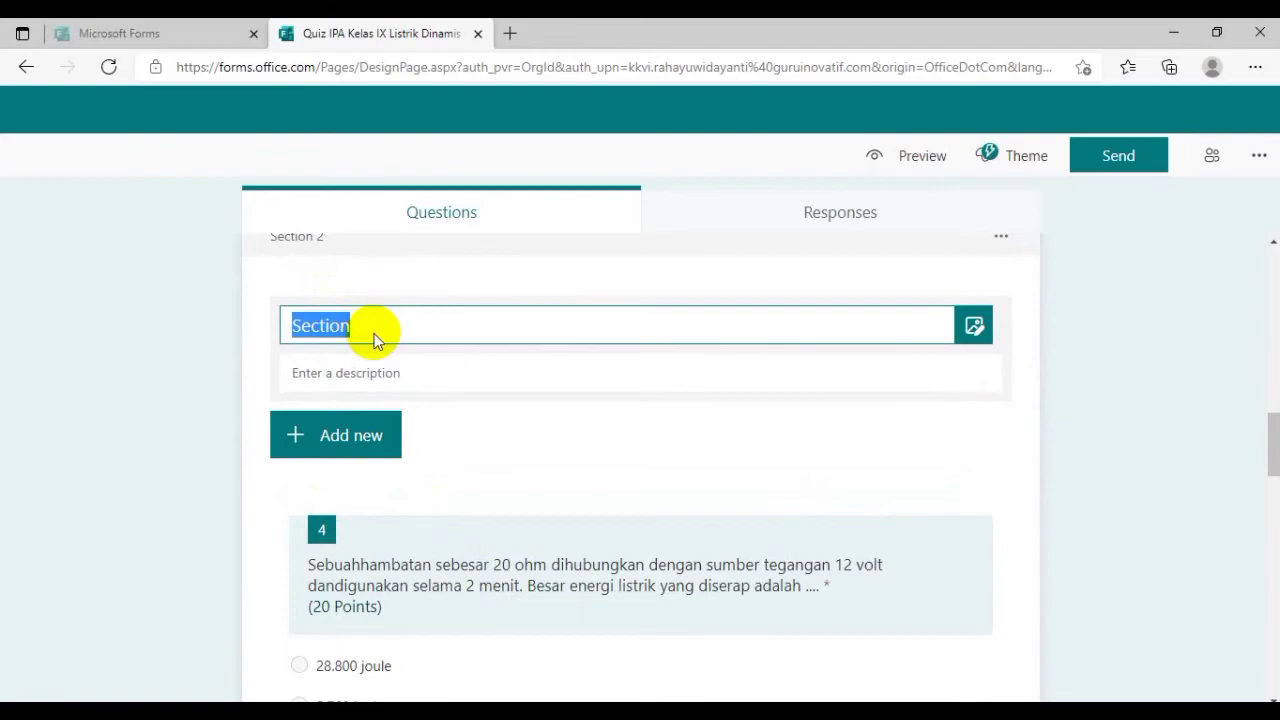
{"action": "type", "text": "Soal"}
{"action": "left_click", "coordinate": [1114, 491]}
- Review the whole form, checking the Identitas Siswa section, the Soal section and the quiz questions with their marked answers
{"action": "scroll", "coordinate": [720, 454], "scroll_direction": "up", "scroll_amount": 10}
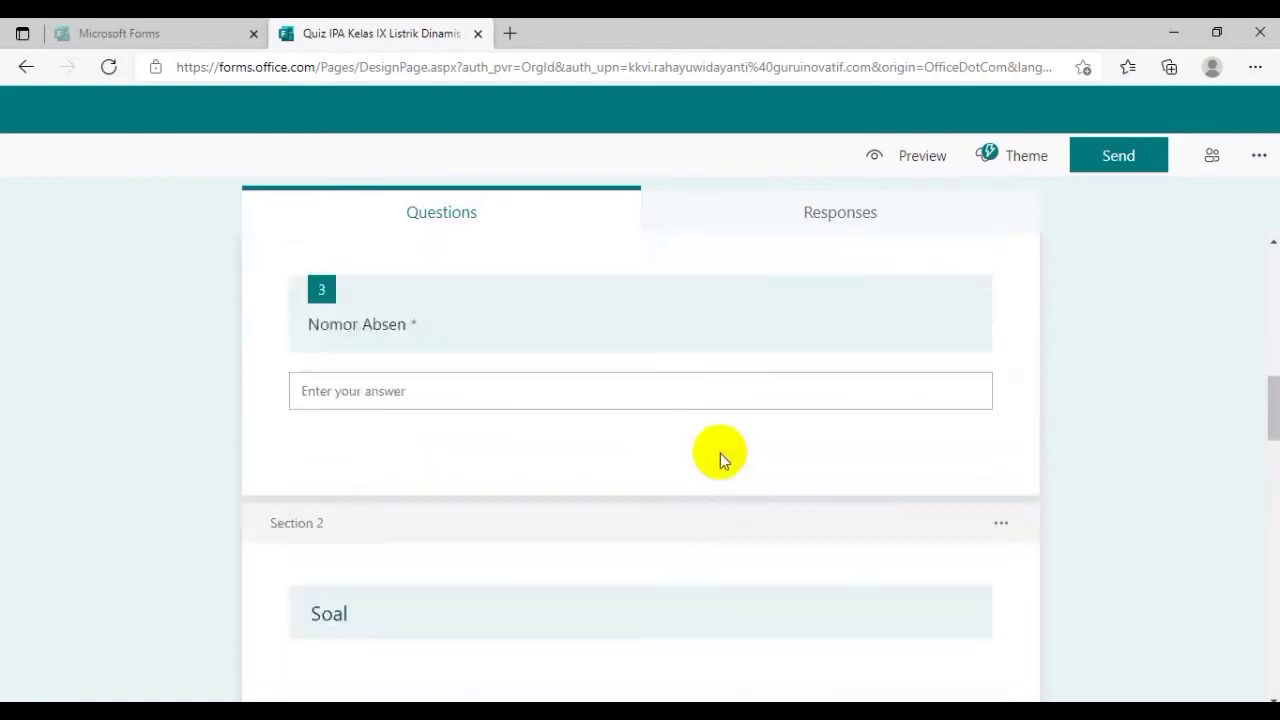
{"action": "scroll", "coordinate": [732, 455], "scroll_direction": "up", "scroll_amount": 1}
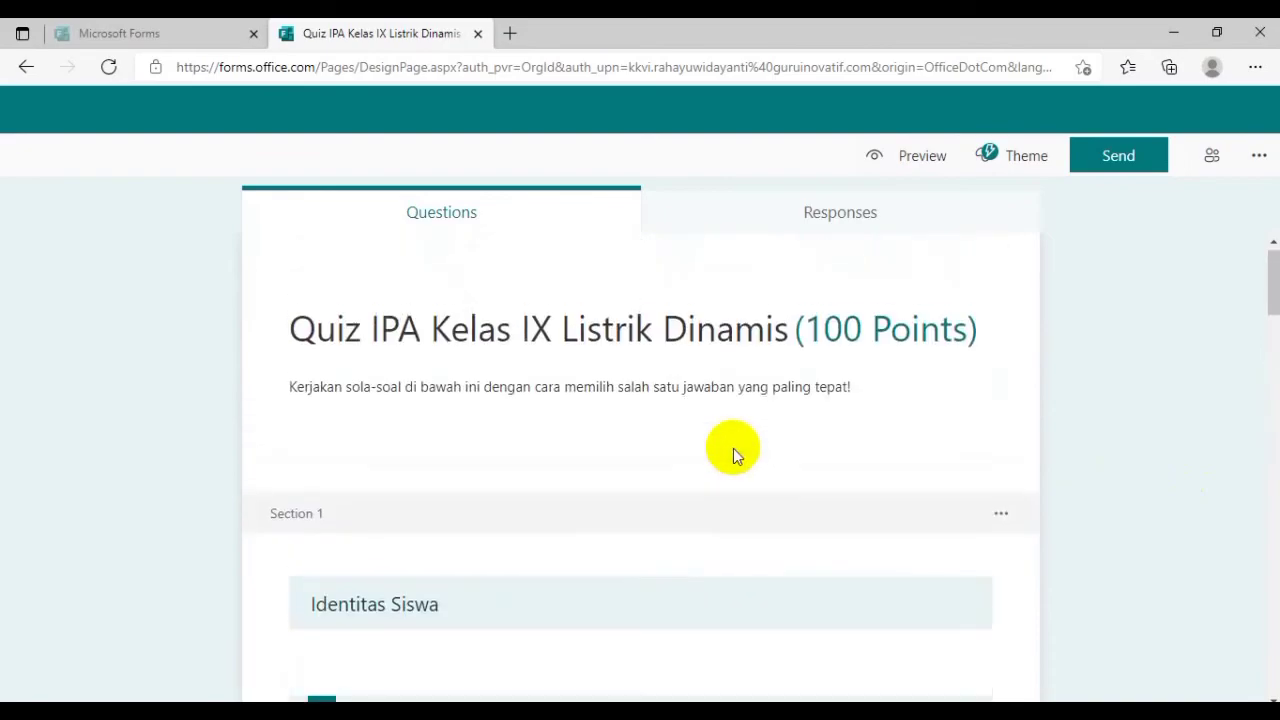
{"action": "scroll", "coordinate": [480, 577], "scroll_direction": "down", "scroll_amount": 5}
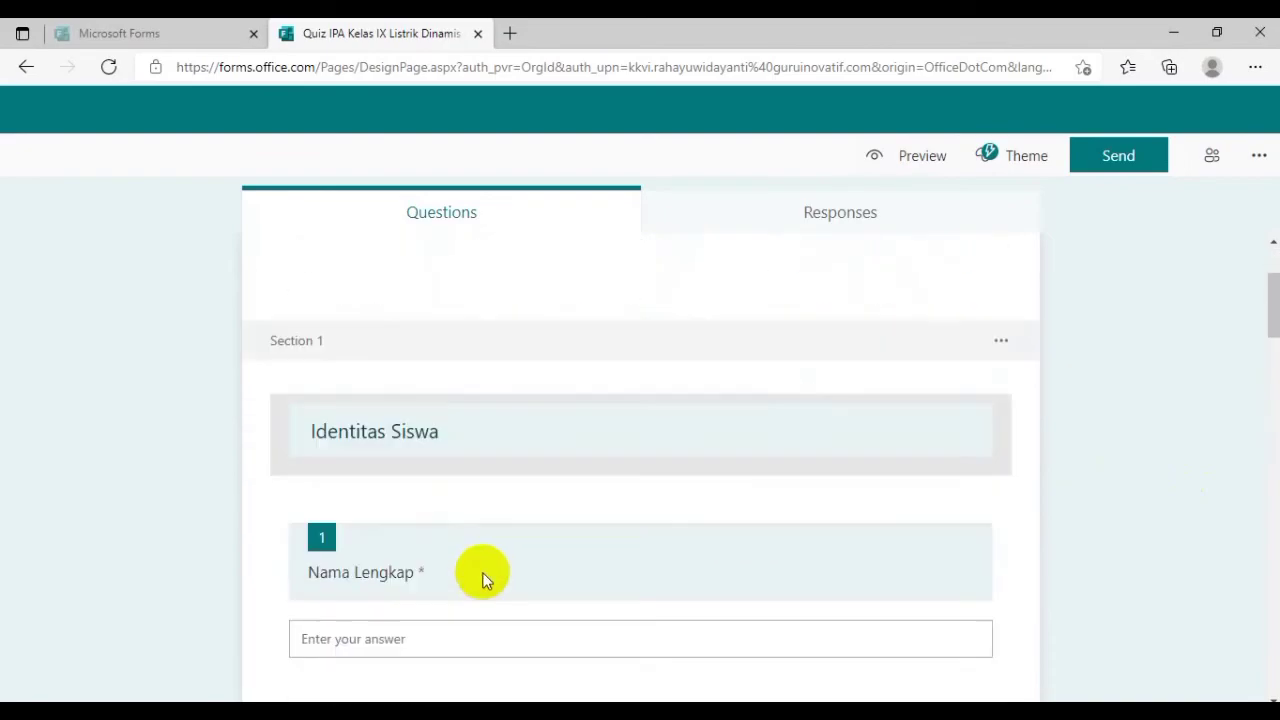
{"action": "scroll", "coordinate": [441, 366], "scroll_direction": "down", "scroll_amount": 7}
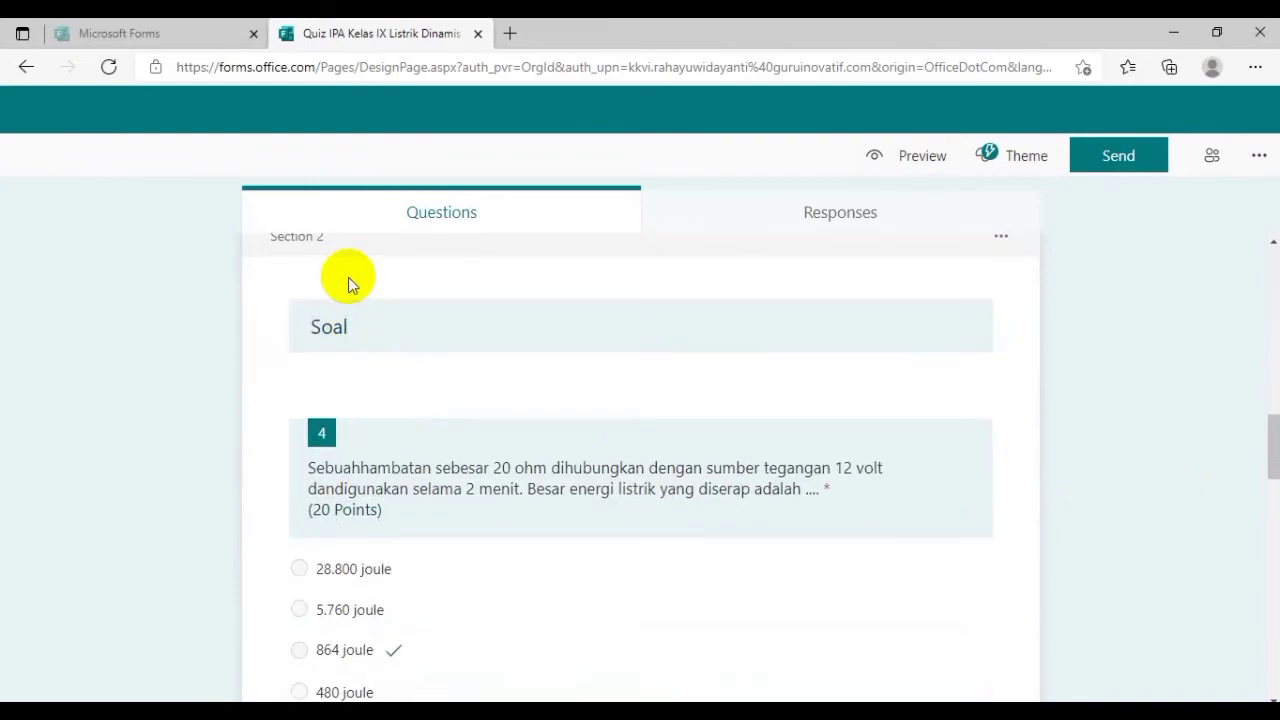
{"action": "scroll", "coordinate": [370, 372], "scroll_direction": "down", "scroll_amount": 13}
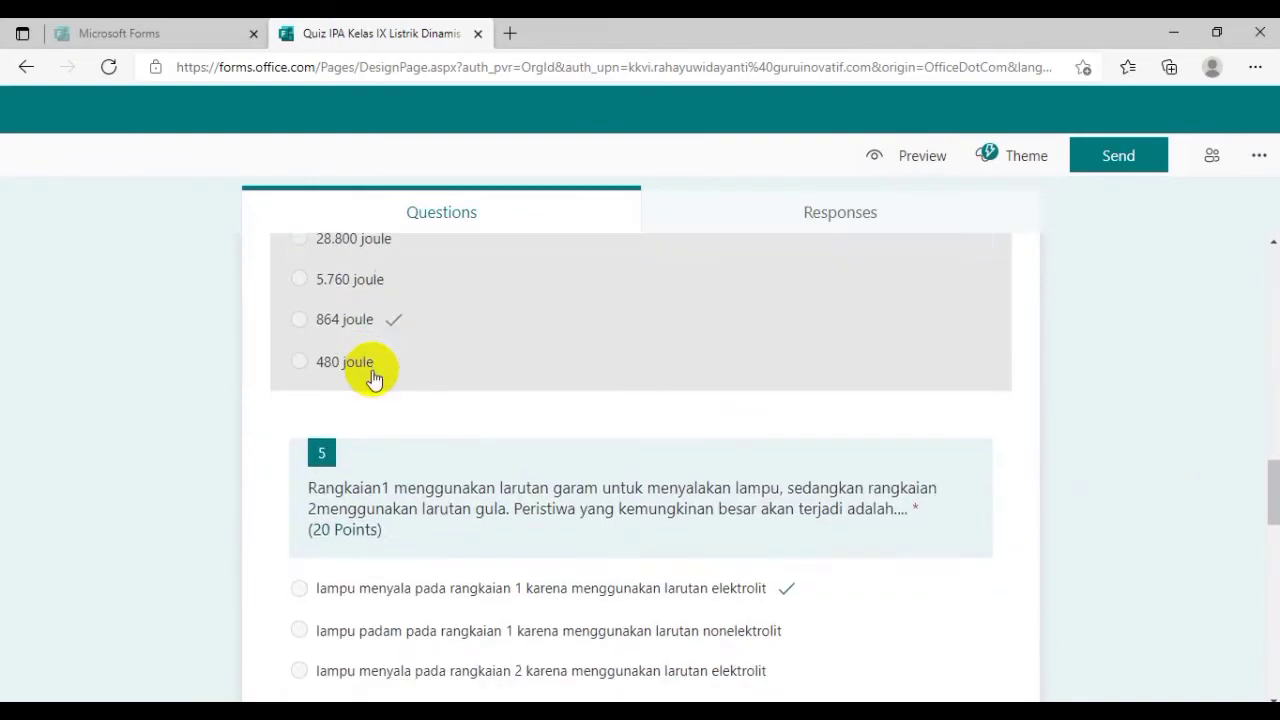
{"action": "scroll", "coordinate": [372, 377], "scroll_direction": "down", "scroll_amount": 5}
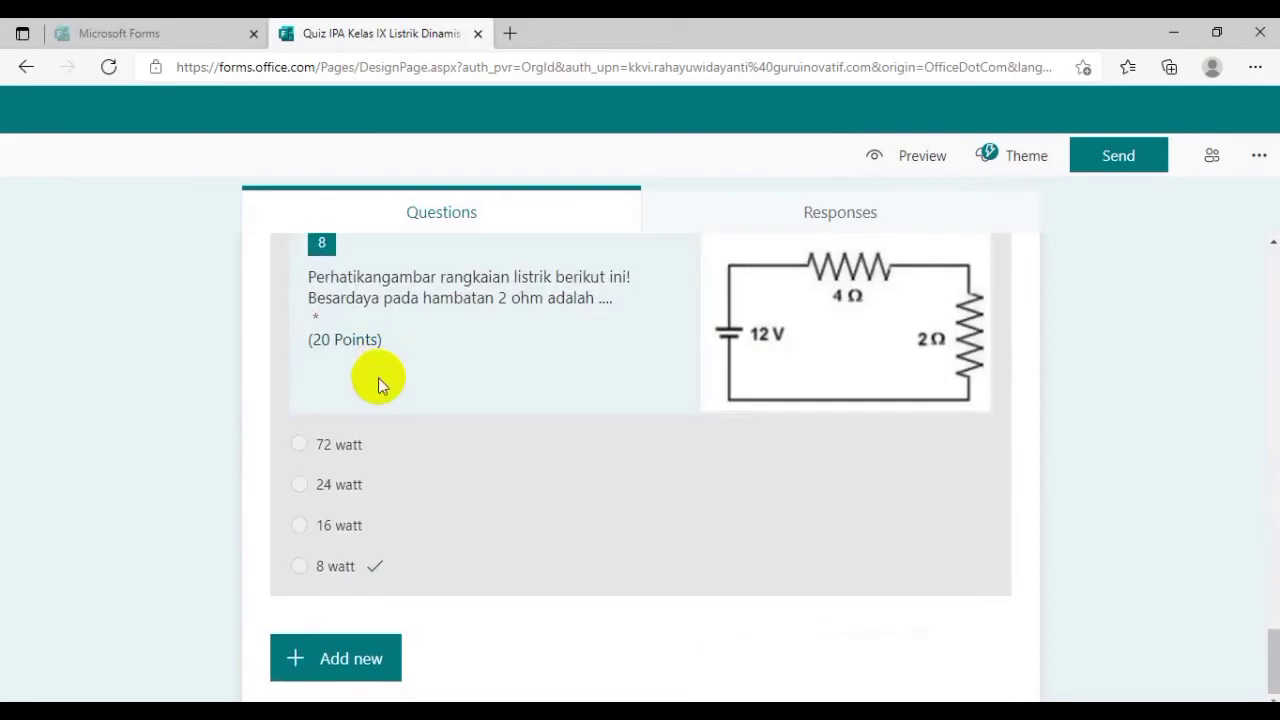
{"action": "scroll", "coordinate": [381, 379], "scroll_direction": "up", "scroll_amount": 3}
{"action": "scroll", "coordinate": [384, 379], "scroll_direction": "up", "scroll_amount": 15}
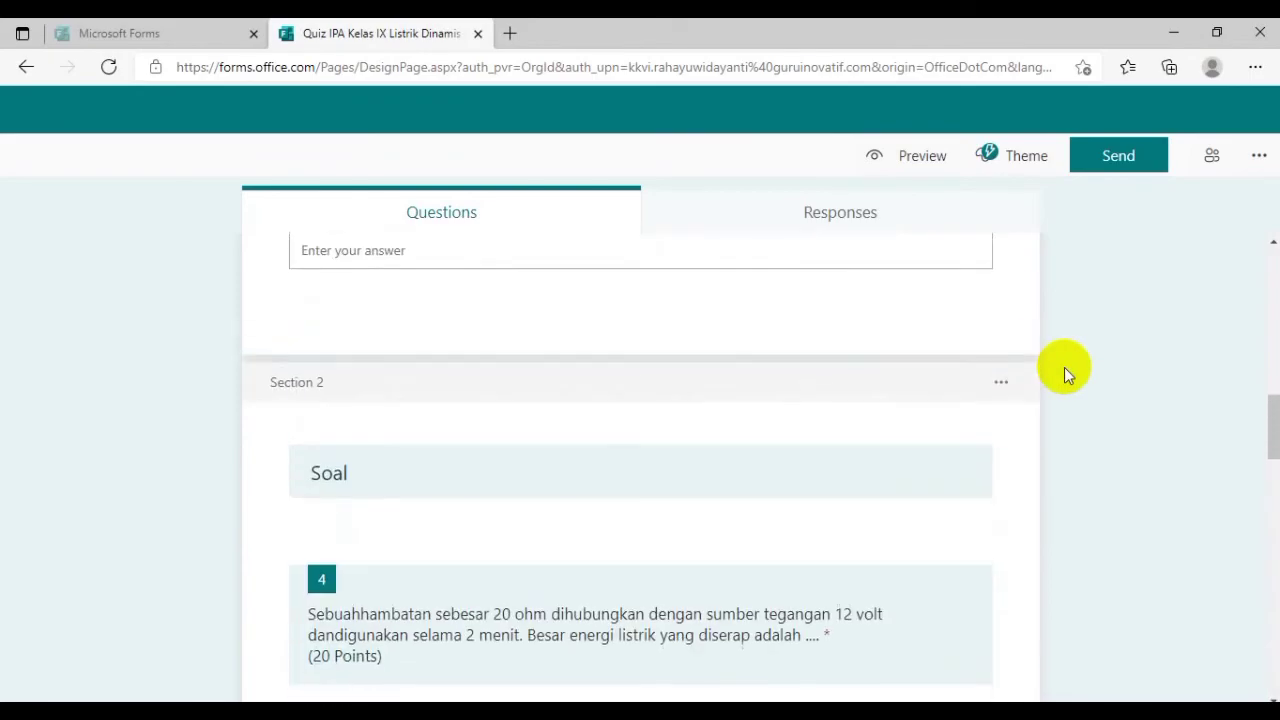
- Preview the quiz and try to continue past the Identitas Siswa page without answering its questions
{"action": "left_click", "coordinate": [920, 155]}
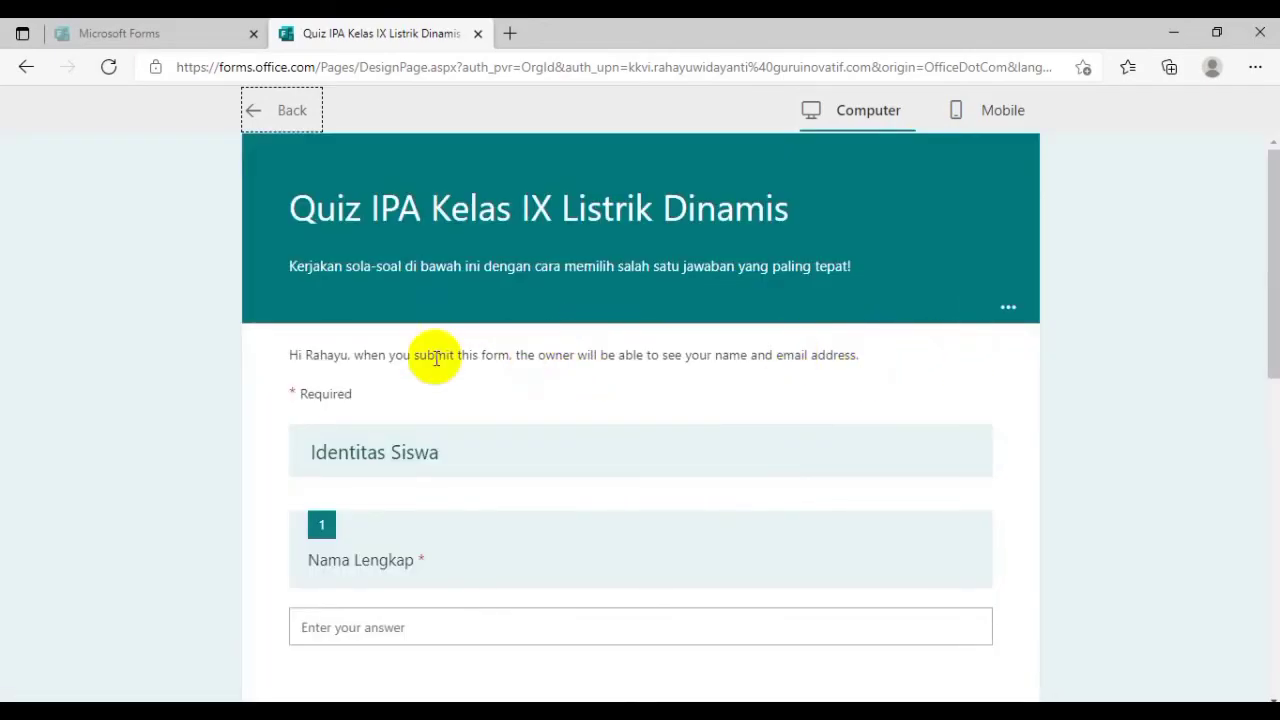
{"action": "scroll", "coordinate": [436, 358], "scroll_direction": "down", "scroll_amount": 3}
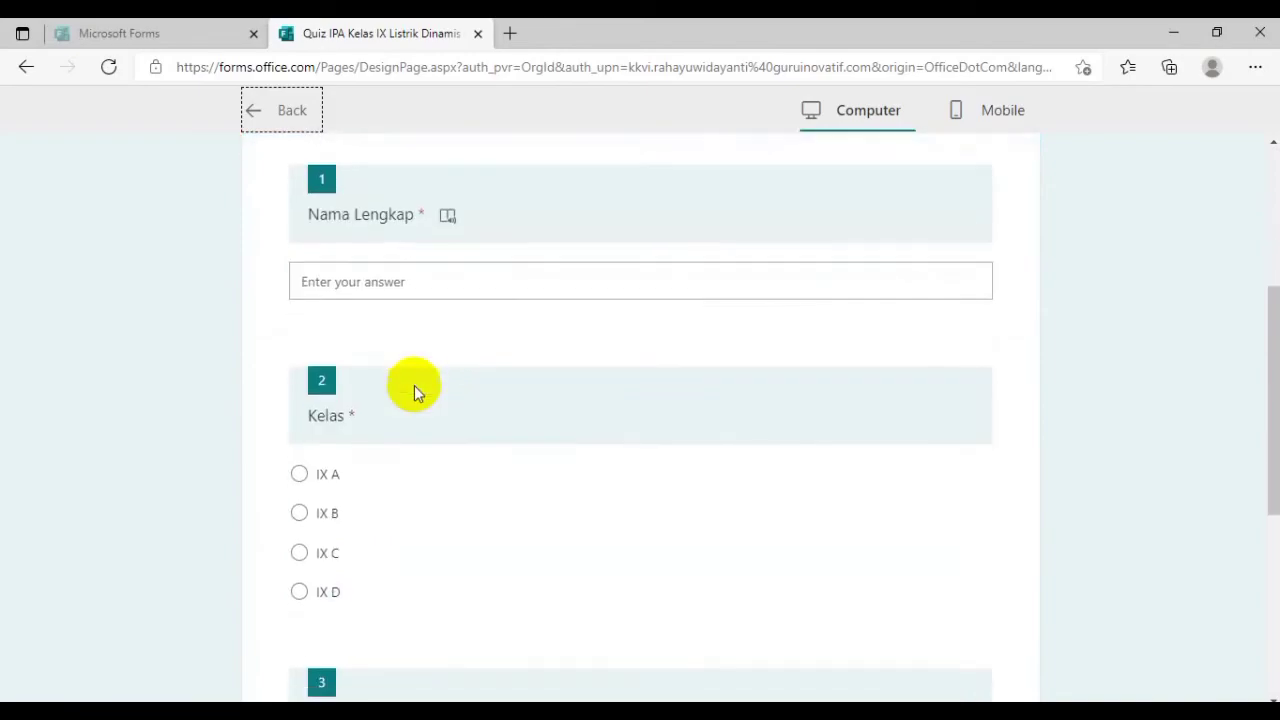
{"action": "scroll", "coordinate": [416, 387], "scroll_direction": "down", "scroll_amount": 3}
{"action": "scroll", "coordinate": [416, 387], "scroll_direction": "down", "scroll_amount": 1}
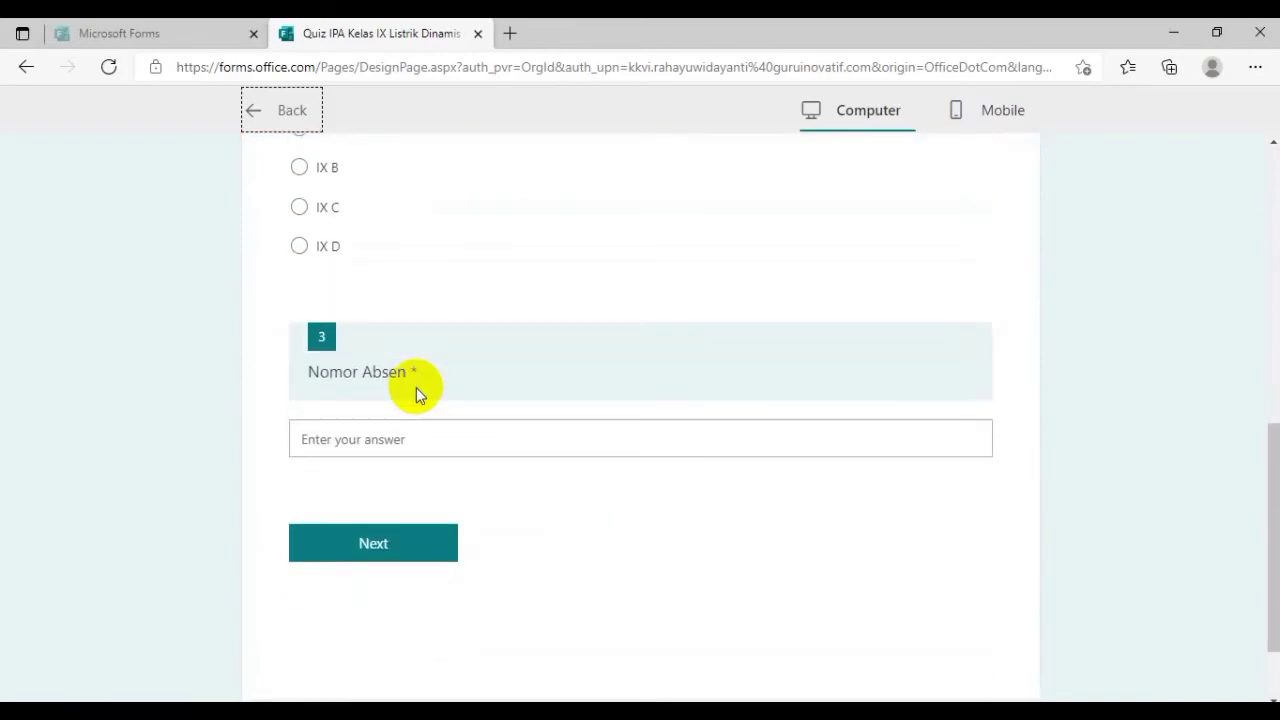
{"action": "scroll", "coordinate": [416, 387], "scroll_direction": "up", "scroll_amount": 1}
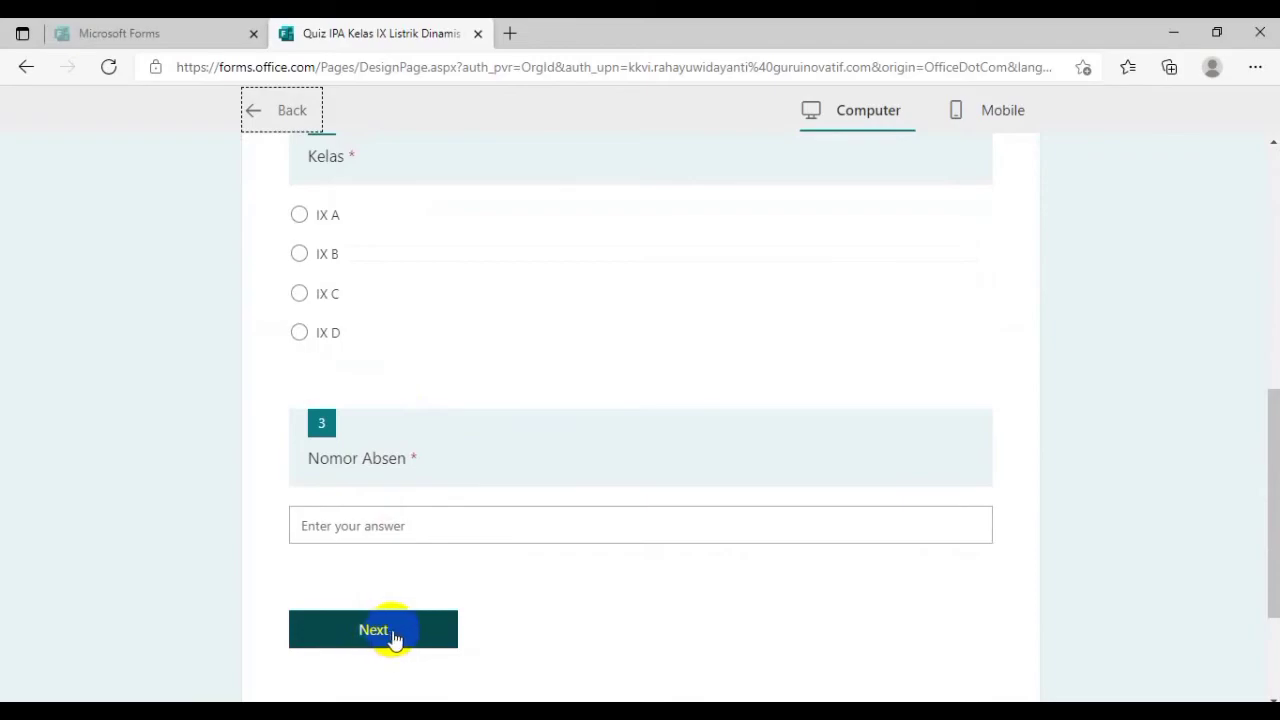
{"action": "left_click", "coordinate": [395, 640]}
- Examine how the preview handles the unanswered required questions Nama Lengkap, Kelas and Nomor Absen
{"action": "scroll", "coordinate": [537, 590], "scroll_direction": "down", "scroll_amount": 3}
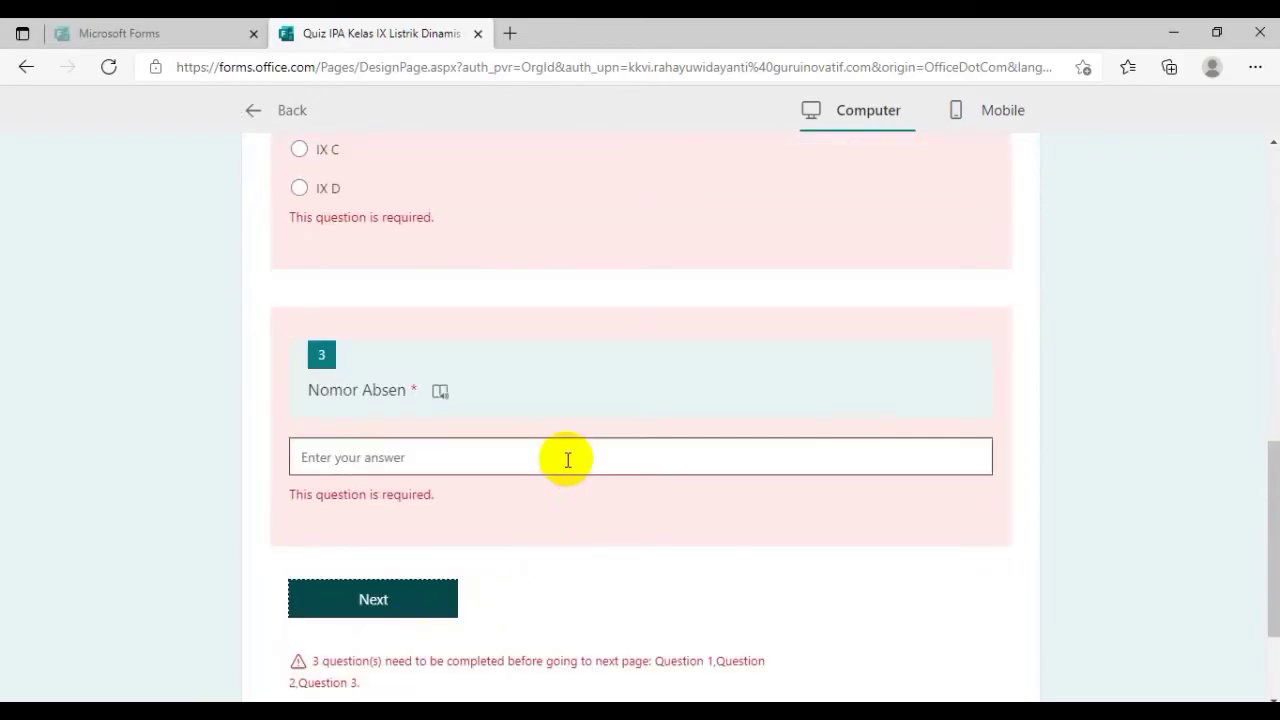
{"action": "scroll", "coordinate": [567, 459], "scroll_direction": "up", "scroll_amount": 7}
{"action": "scroll", "coordinate": [569, 463], "scroll_direction": "down", "scroll_amount": 8}
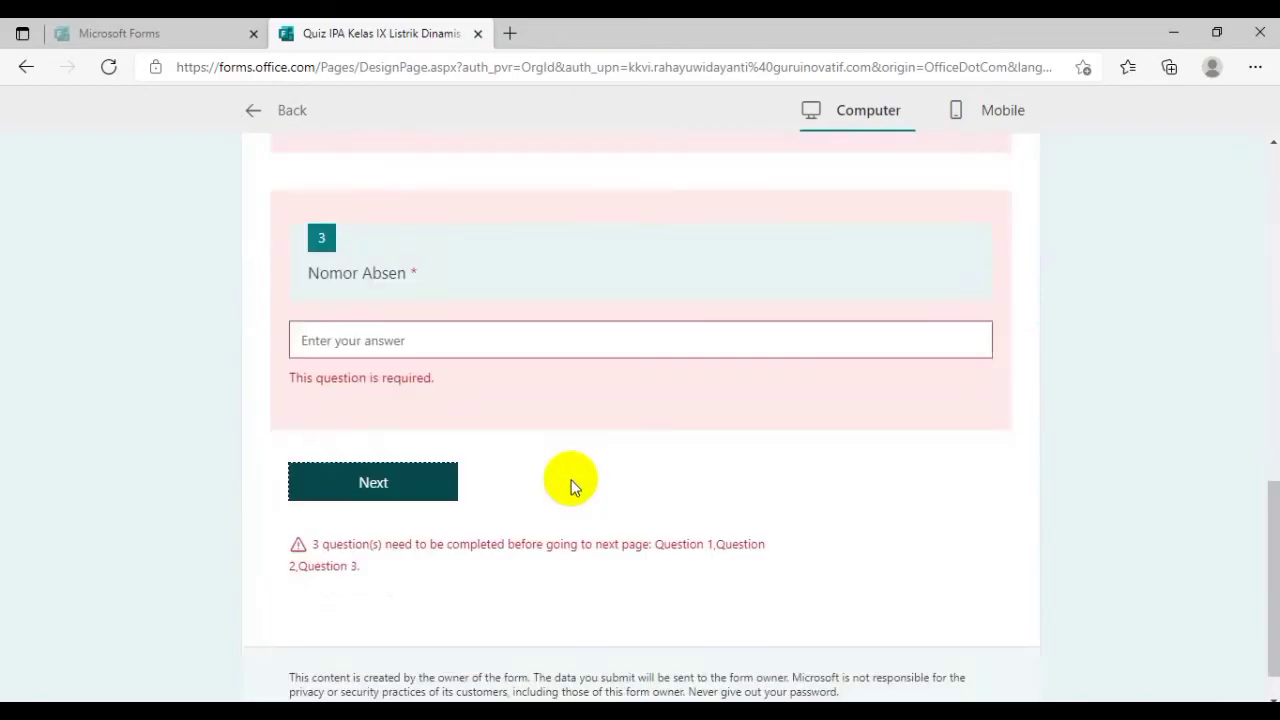
{"action": "scroll", "coordinate": [571, 480], "scroll_direction": "down", "scroll_amount": 1}
{"action": "scroll", "coordinate": [471, 445], "scroll_direction": "up", "scroll_amount": 3}
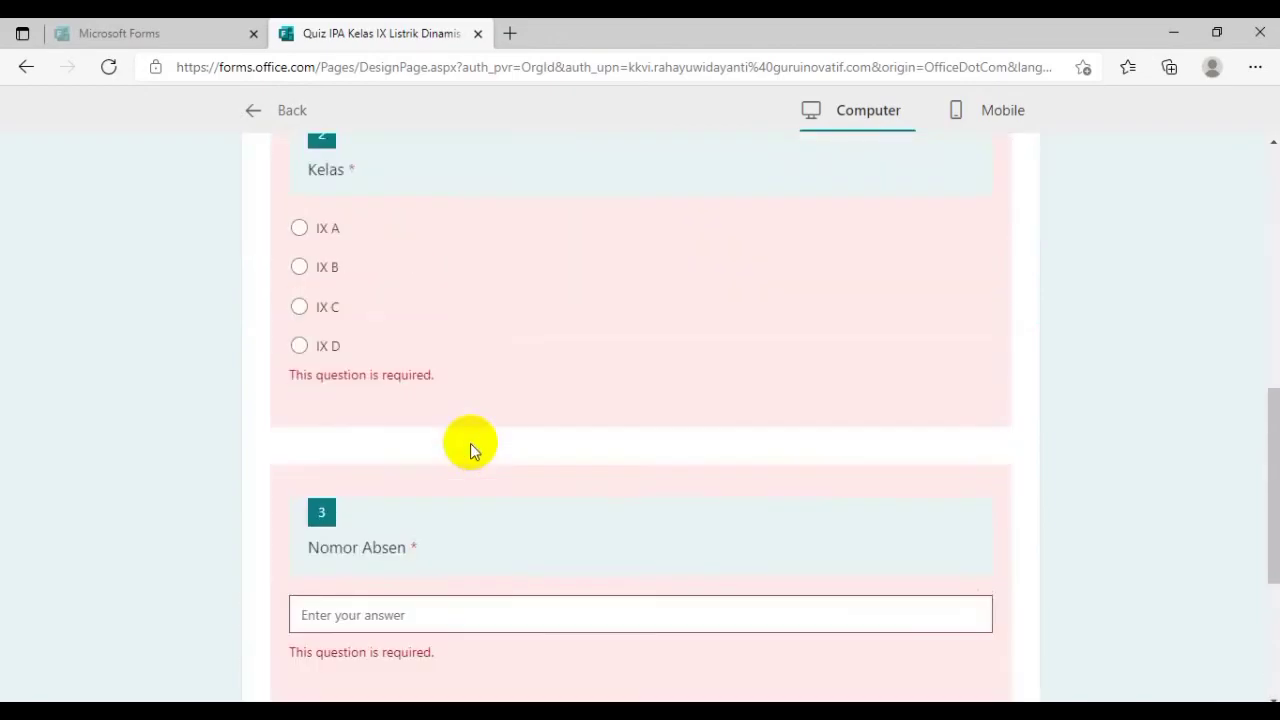
{"action": "scroll", "coordinate": [474, 445], "scroll_direction": "up", "scroll_amount": 7}
{"action": "scroll", "coordinate": [504, 530], "scroll_direction": "down", "scroll_amount": 3}
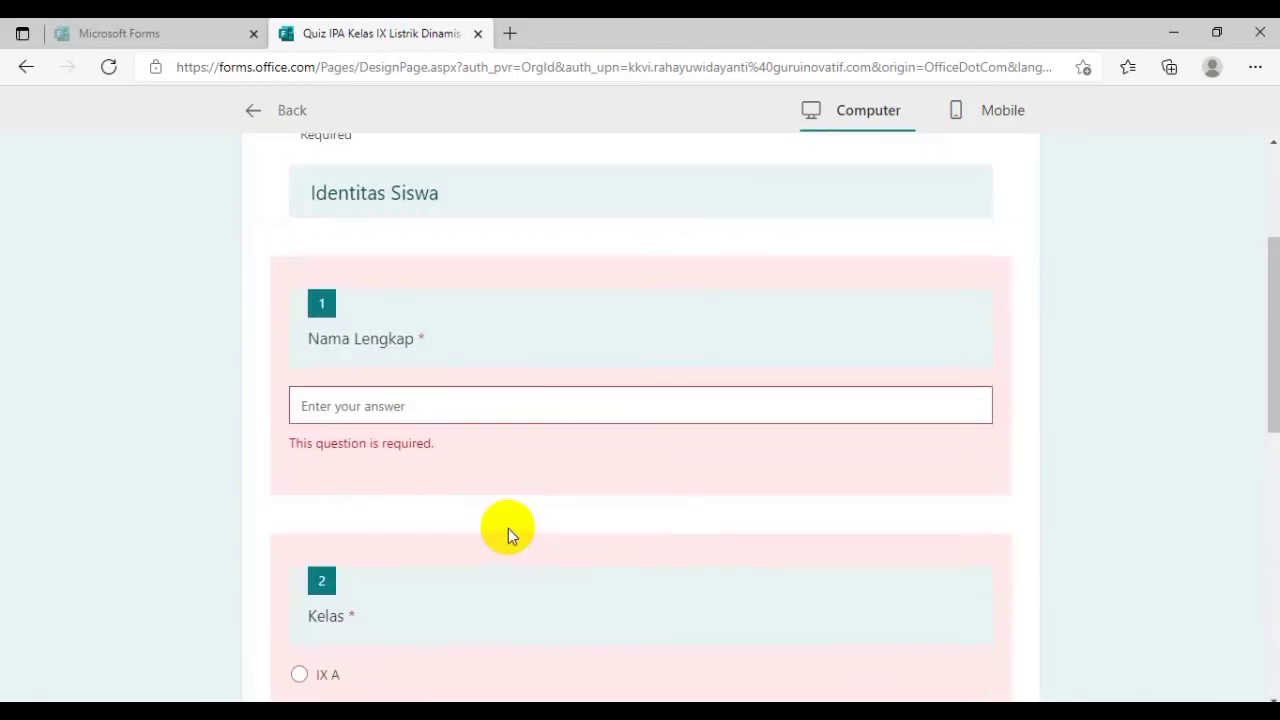
{"action": "scroll", "coordinate": [590, 440], "scroll_direction": "down", "scroll_amount": 4}
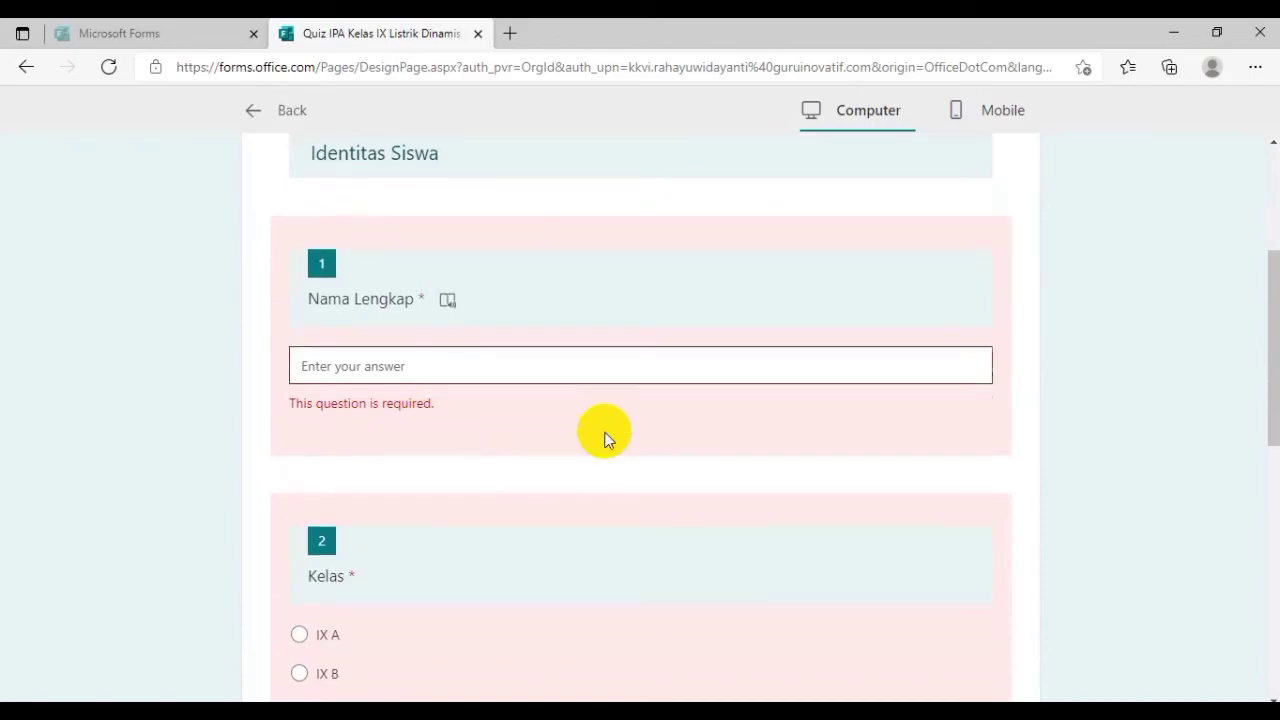
{"action": "scroll", "coordinate": [605, 447], "scroll_direction": "down", "scroll_amount": 3}
{"action": "scroll", "coordinate": [606, 449], "scroll_direction": "up", "scroll_amount": 10}
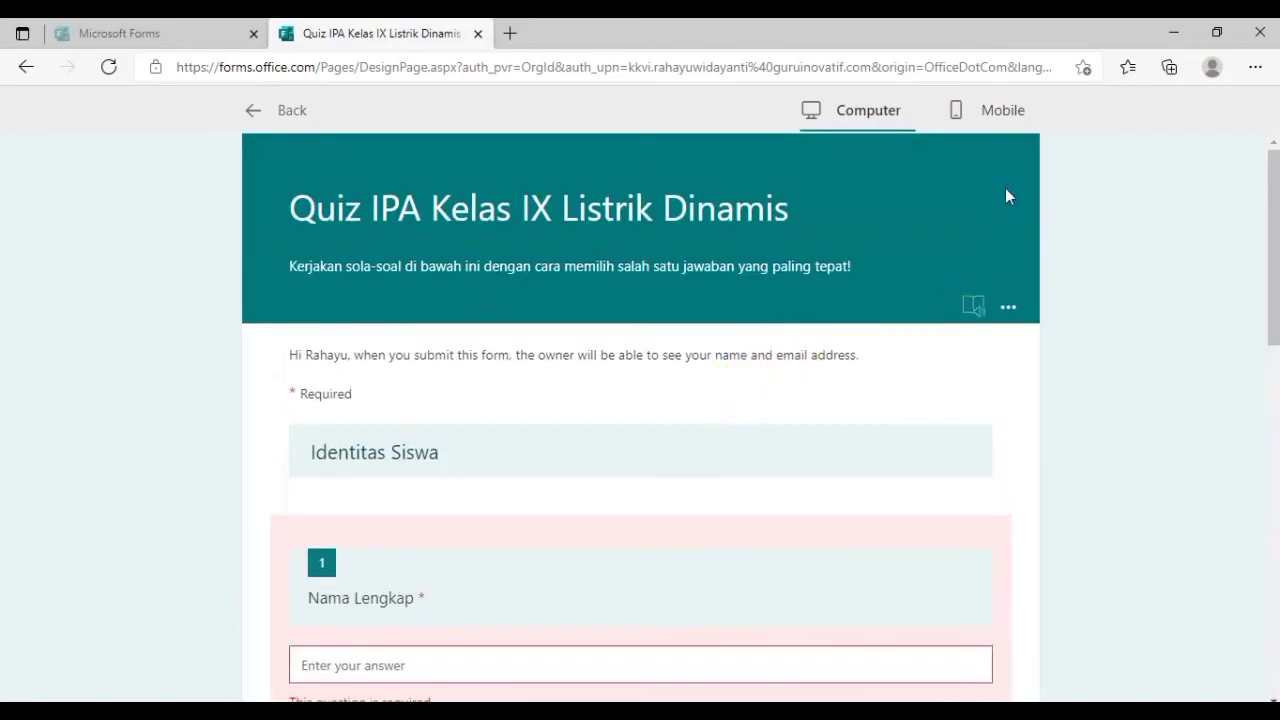
- Check the quiz preview in the mobile layout, switch back to the computer layout and return to the question editor
{"action": "left_click", "coordinate": [1002, 112]}
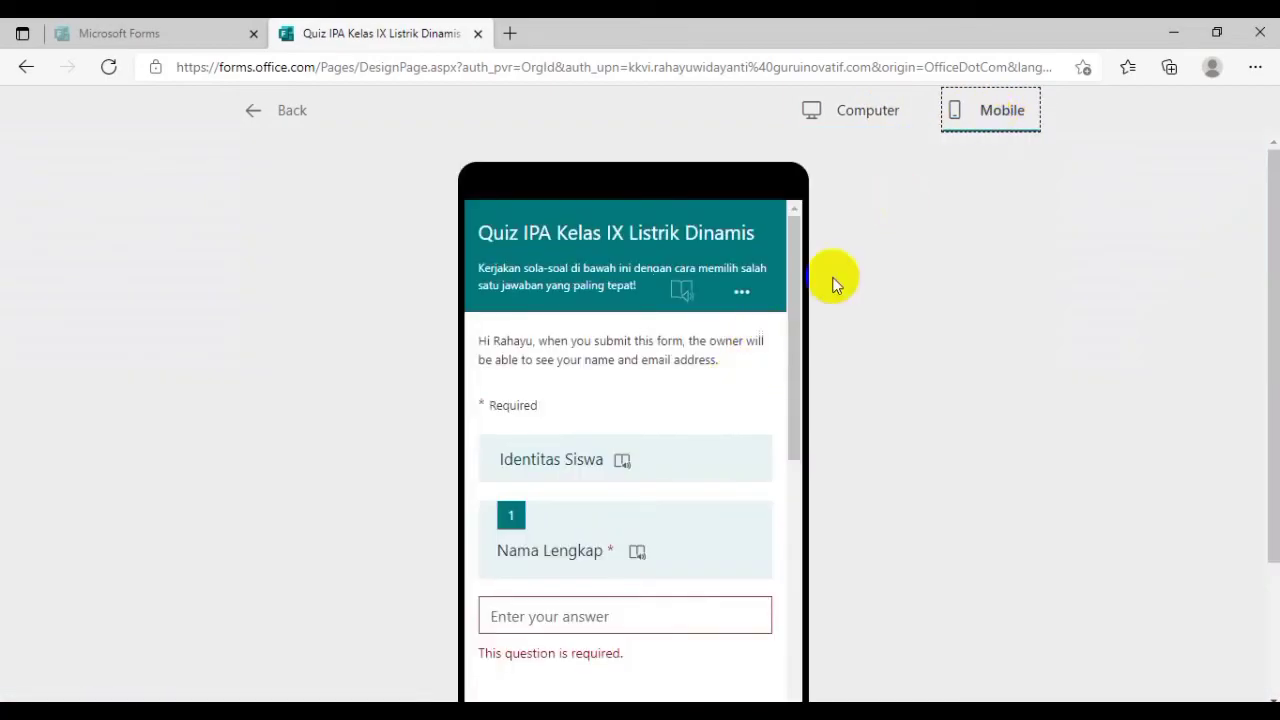
{"action": "left_click", "coordinate": [858, 115]}
{"action": "left_click", "coordinate": [289, 116]}
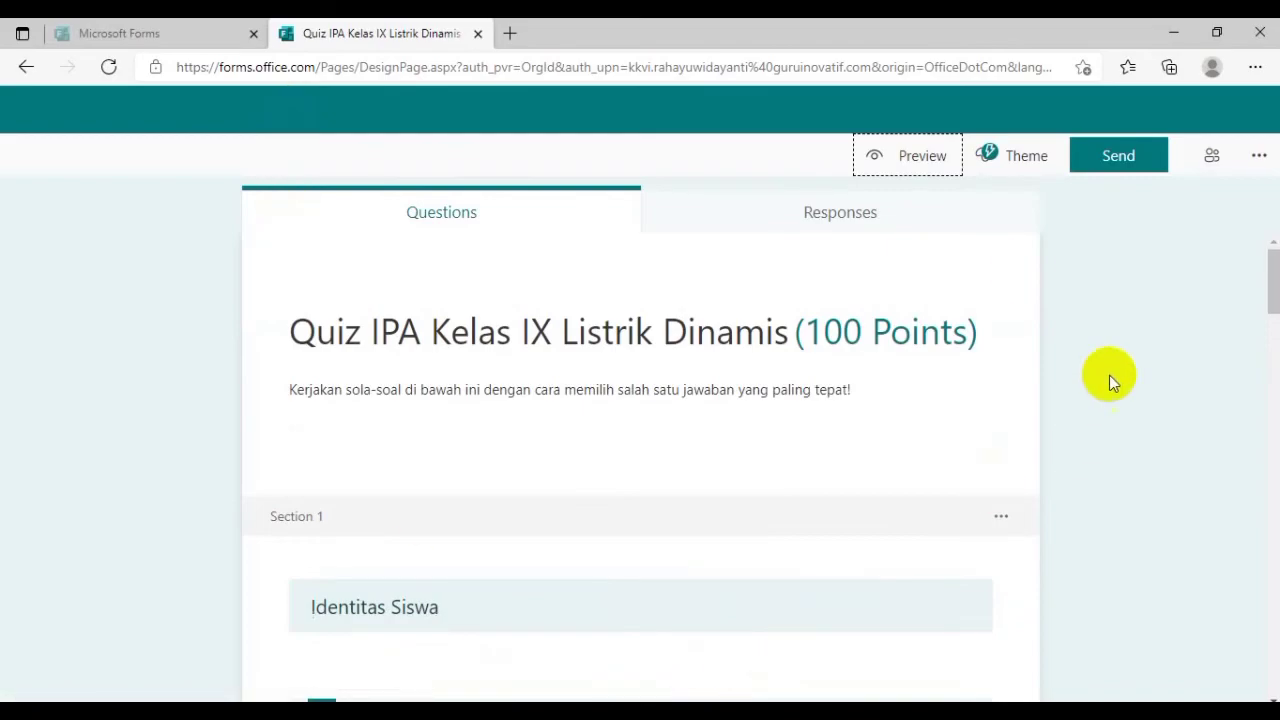
- Apply the suggested theme with the green plant, laptop and glasses on a white desk to the quiz
{"action": "left_click", "coordinate": [1043, 156]}
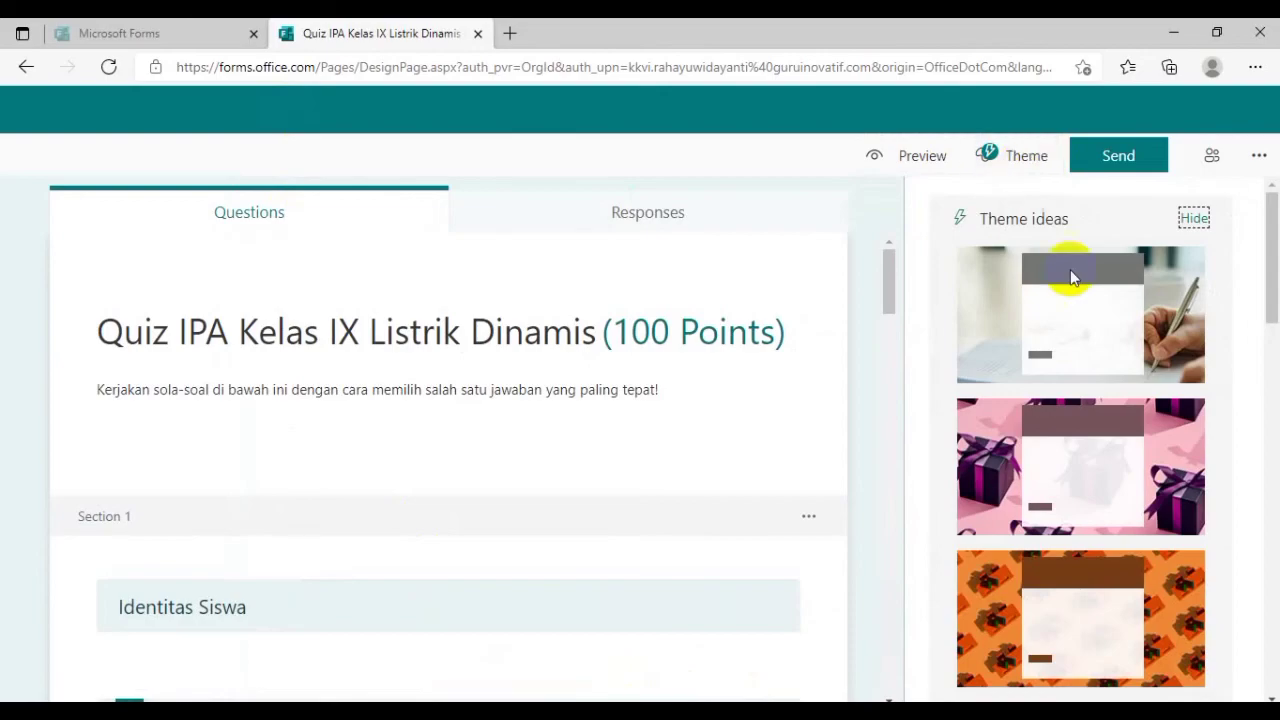
{"action": "scroll", "coordinate": [1091, 508], "scroll_direction": "down", "scroll_amount": 7}
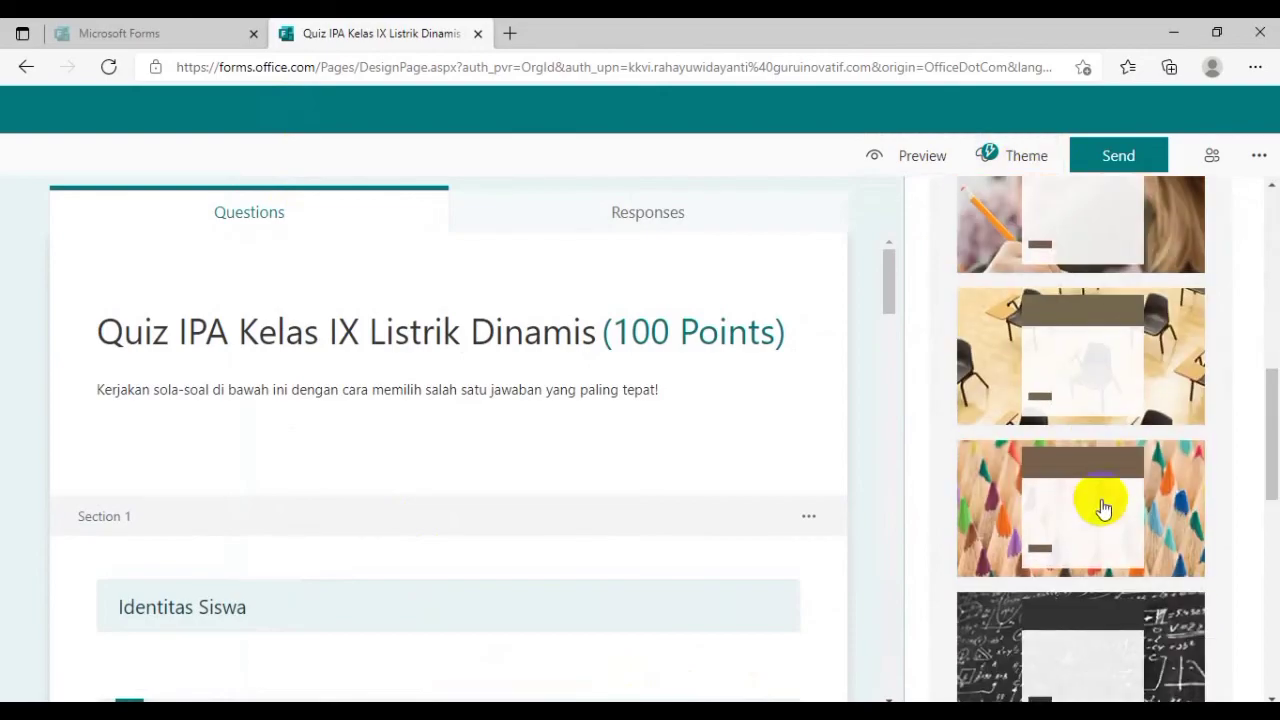
{"action": "scroll", "coordinate": [1103, 508], "scroll_direction": "down", "scroll_amount": 6}
{"action": "scroll", "coordinate": [1110, 505], "scroll_direction": "up", "scroll_amount": 2}
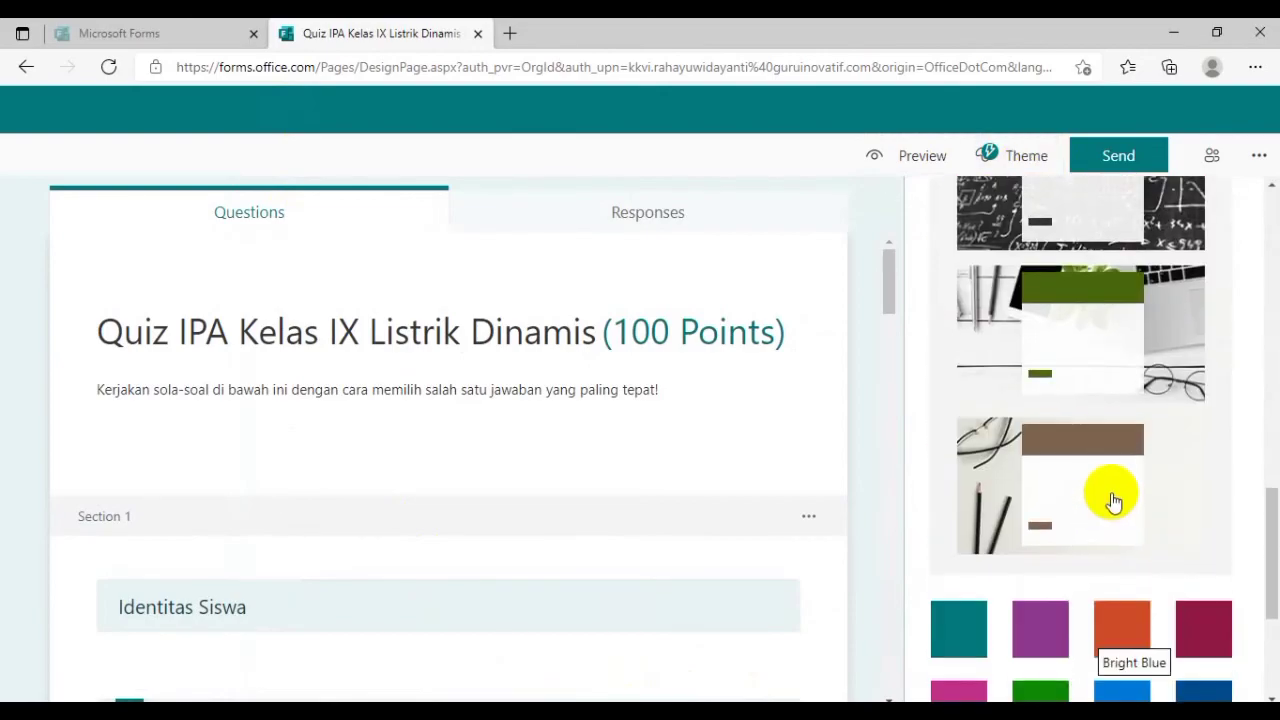
{"action": "left_click", "coordinate": [1171, 329]}
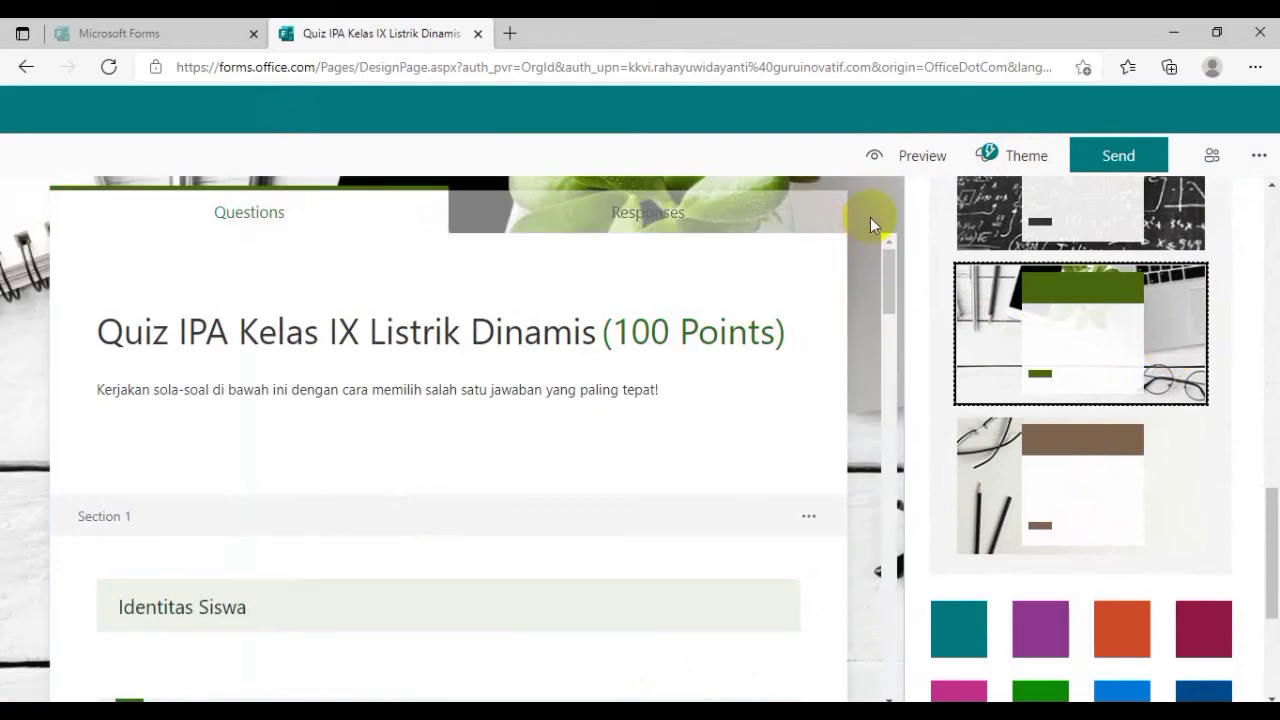
- Open the quiz settings and turn off showing results automatically to responders
{"action": "left_click", "coordinate": [1255, 156]}
{"action": "left_click", "coordinate": [1182, 195]}
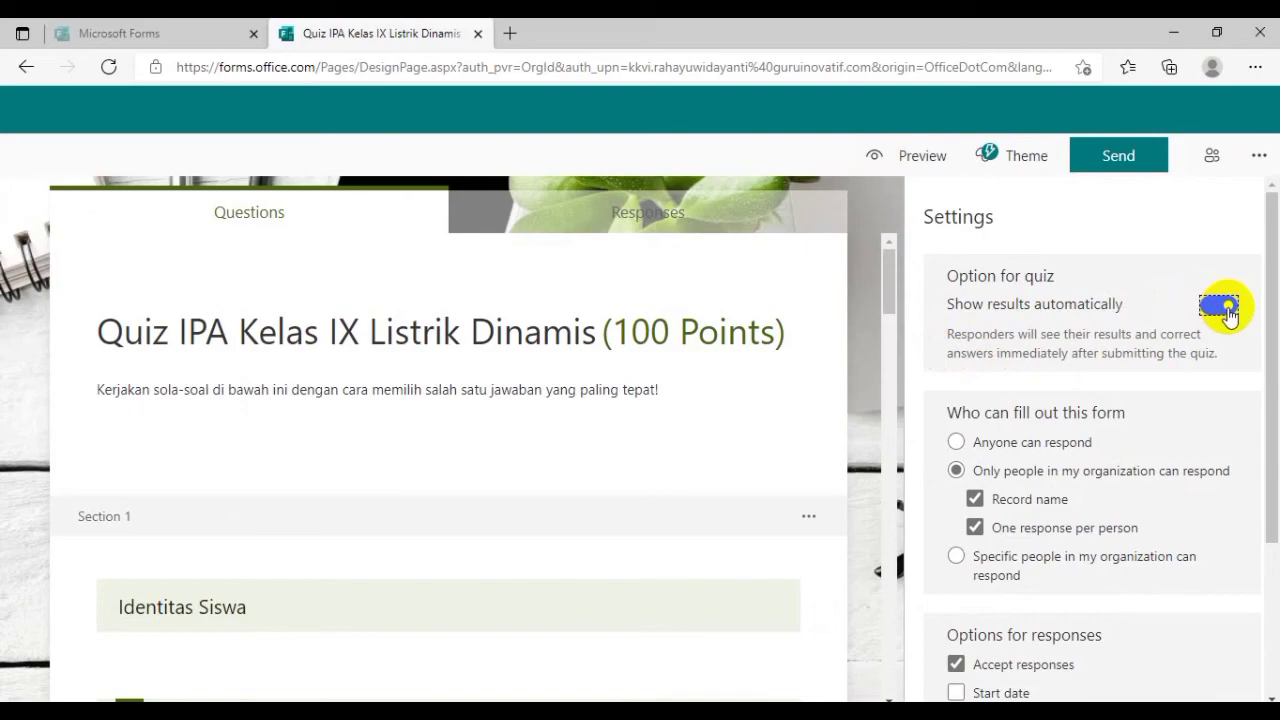
{"action": "scroll", "coordinate": [1200, 380], "scroll_direction": "down", "scroll_amount": 3}
{"action": "scroll", "coordinate": [1200, 380], "scroll_direction": "up", "scroll_amount": 2}
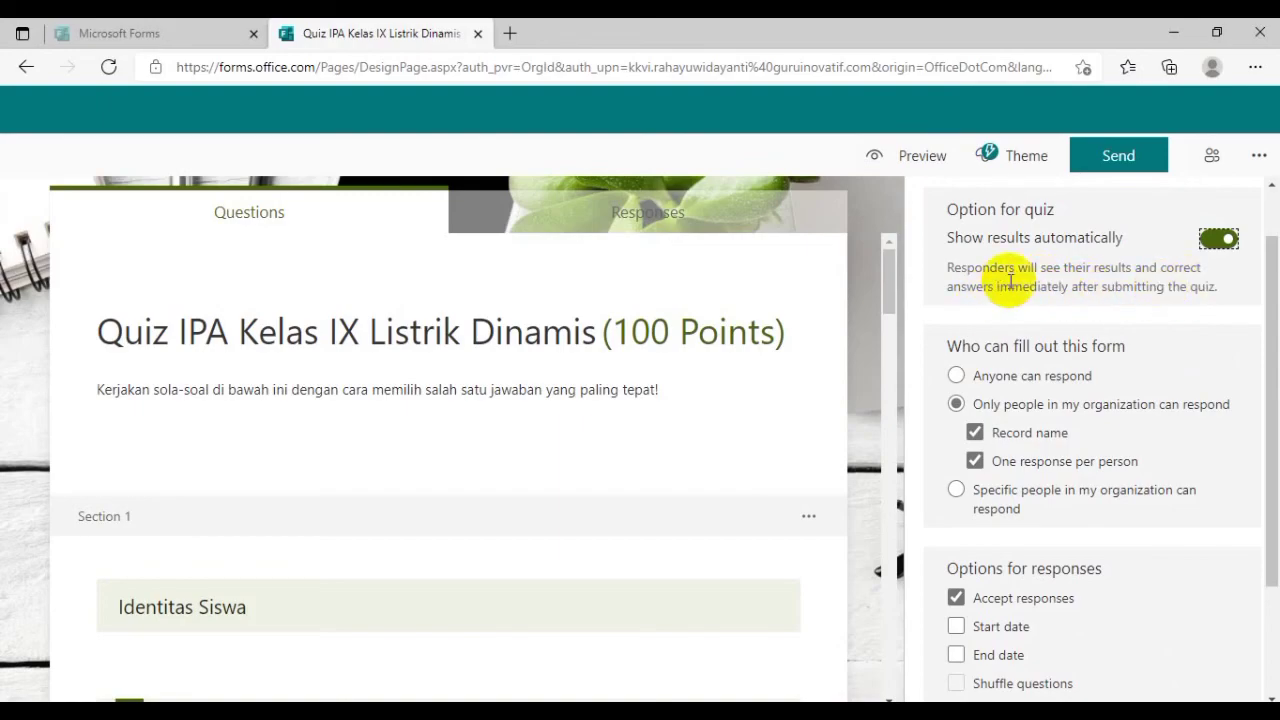
{"action": "left_click", "coordinate": [1217, 240]}
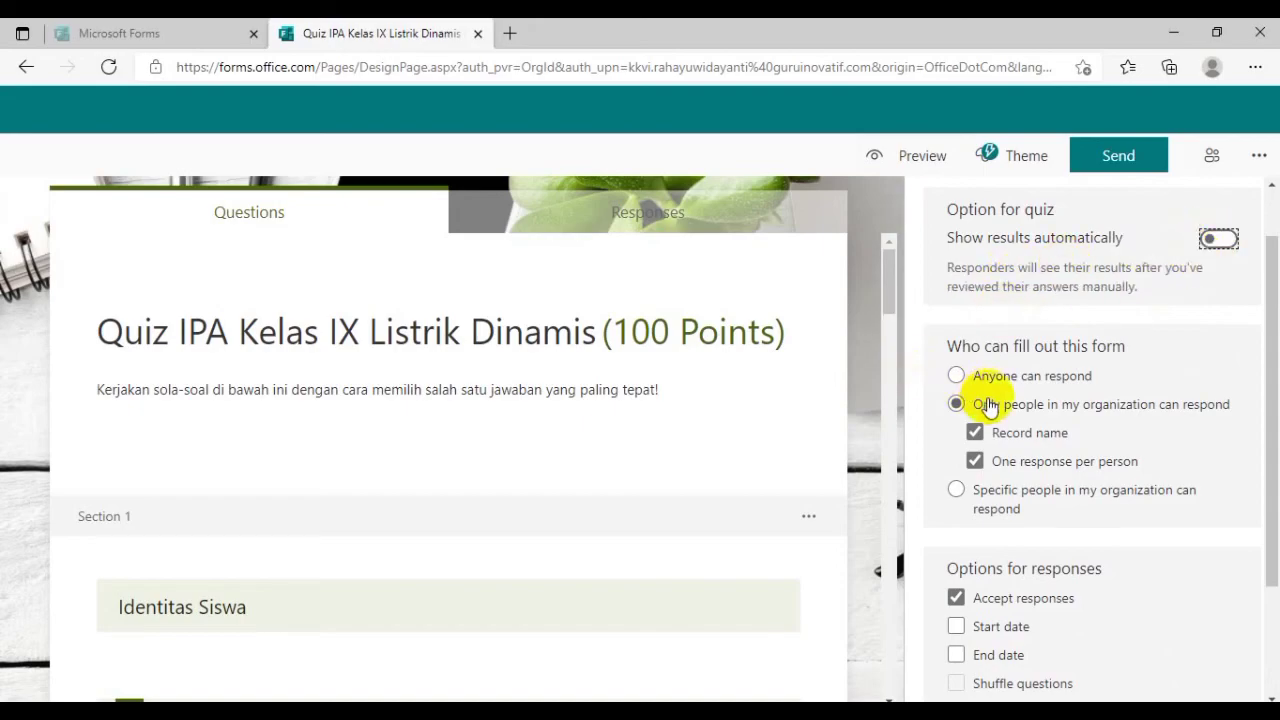
- Set who can fill out the form to Anyone can respond
{"action": "scroll", "coordinate": [988, 405], "scroll_direction": "down", "scroll_amount": 2}
{"action": "scroll", "coordinate": [975, 400], "scroll_direction": "up", "scroll_amount": 1}
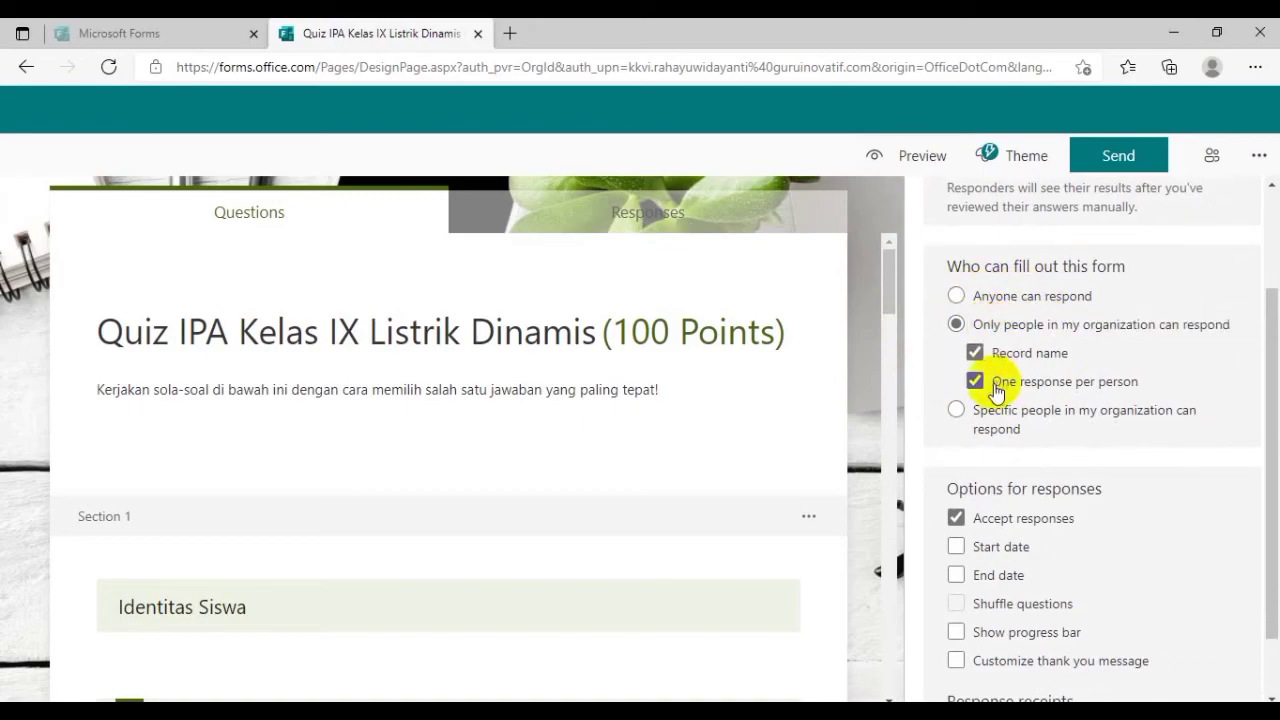
{"action": "left_click", "coordinate": [954, 298]}
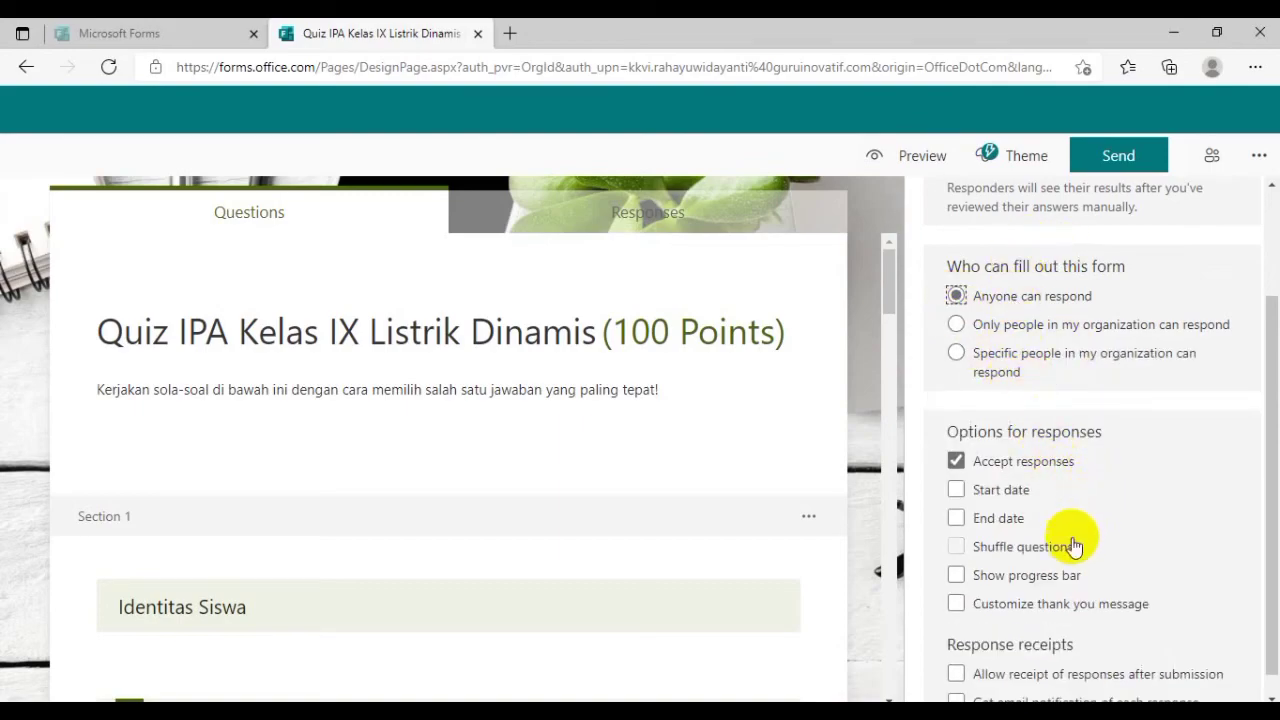
- Enable a customized thank you message and set it to "Terima kasih sudah mengerjakan Quiz hari ini."
{"action": "scroll", "coordinate": [1071, 540], "scroll_direction": "down", "scroll_amount": 1}
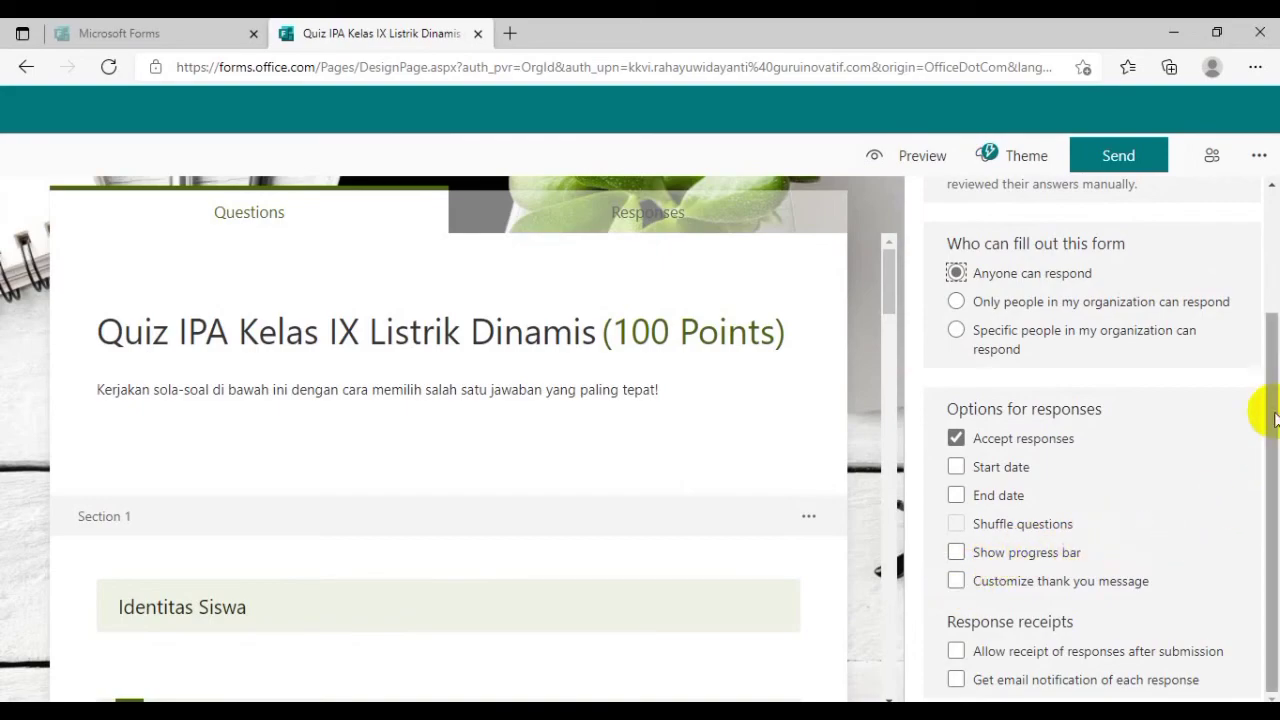
{"action": "left_click", "coordinate": [1027, 585]}
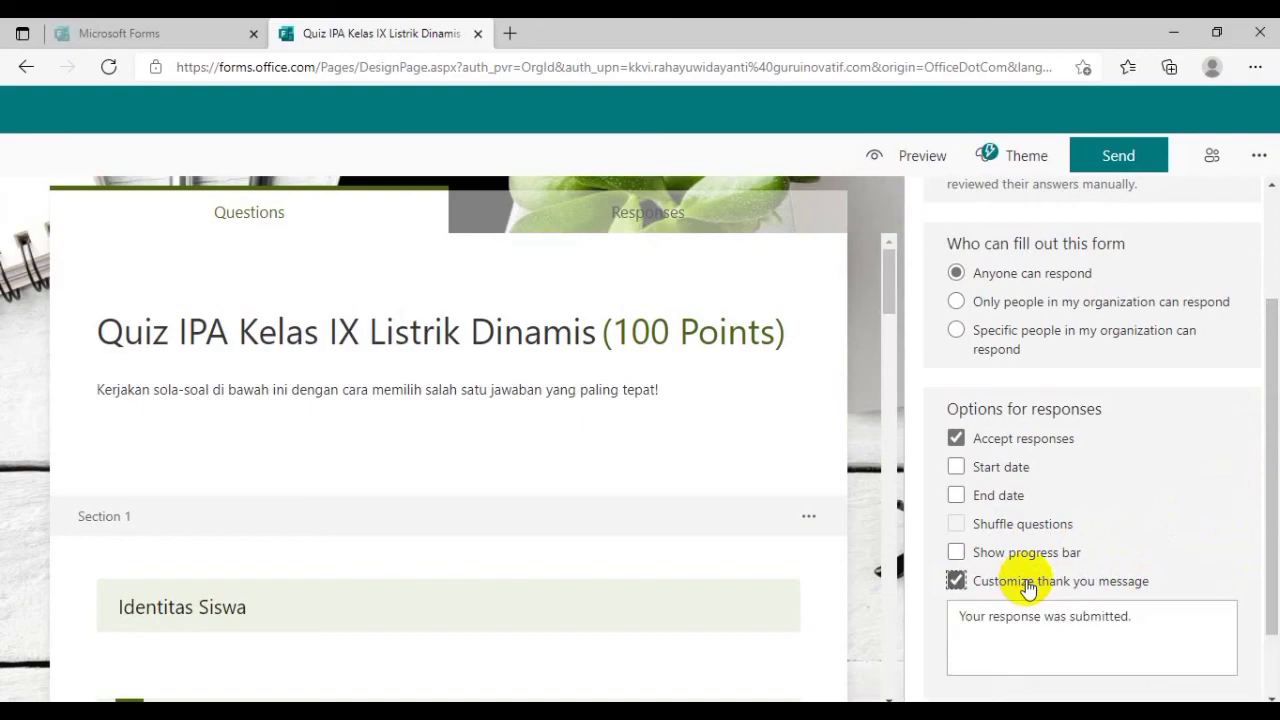
{"action": "triple_click", "coordinate": [1017, 625]}
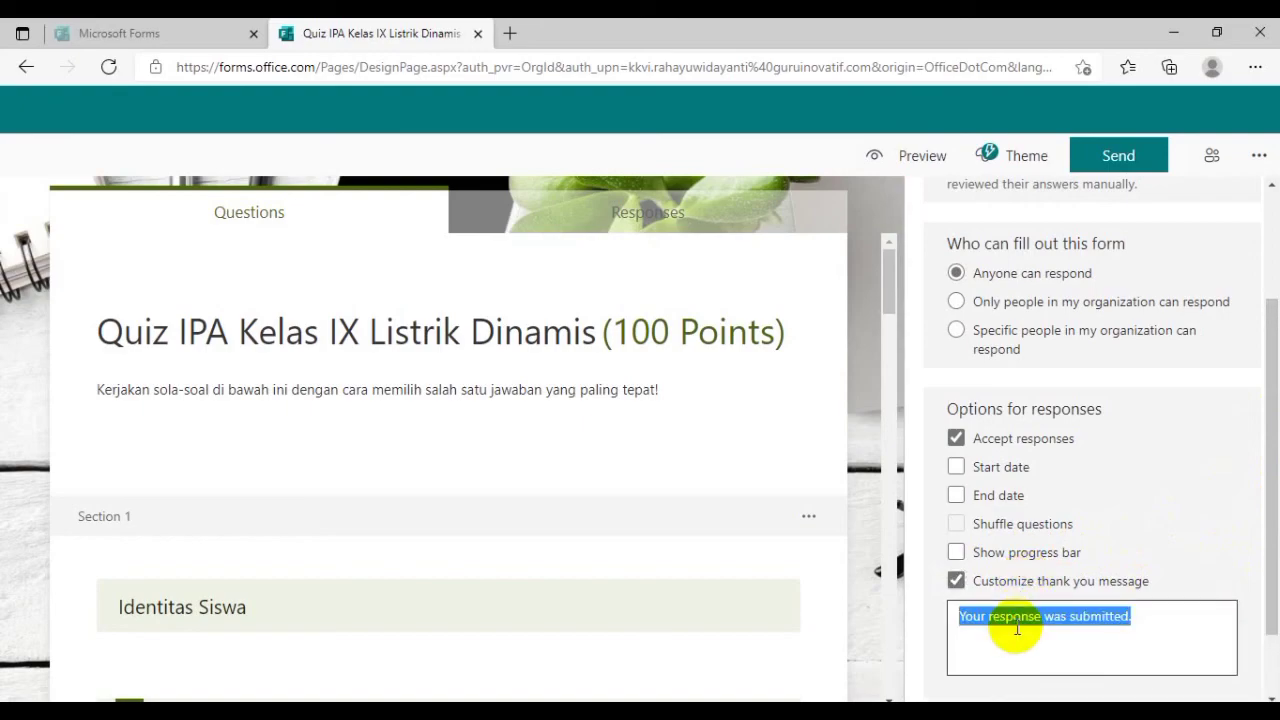
{"action": "type", "text": "Terim"}
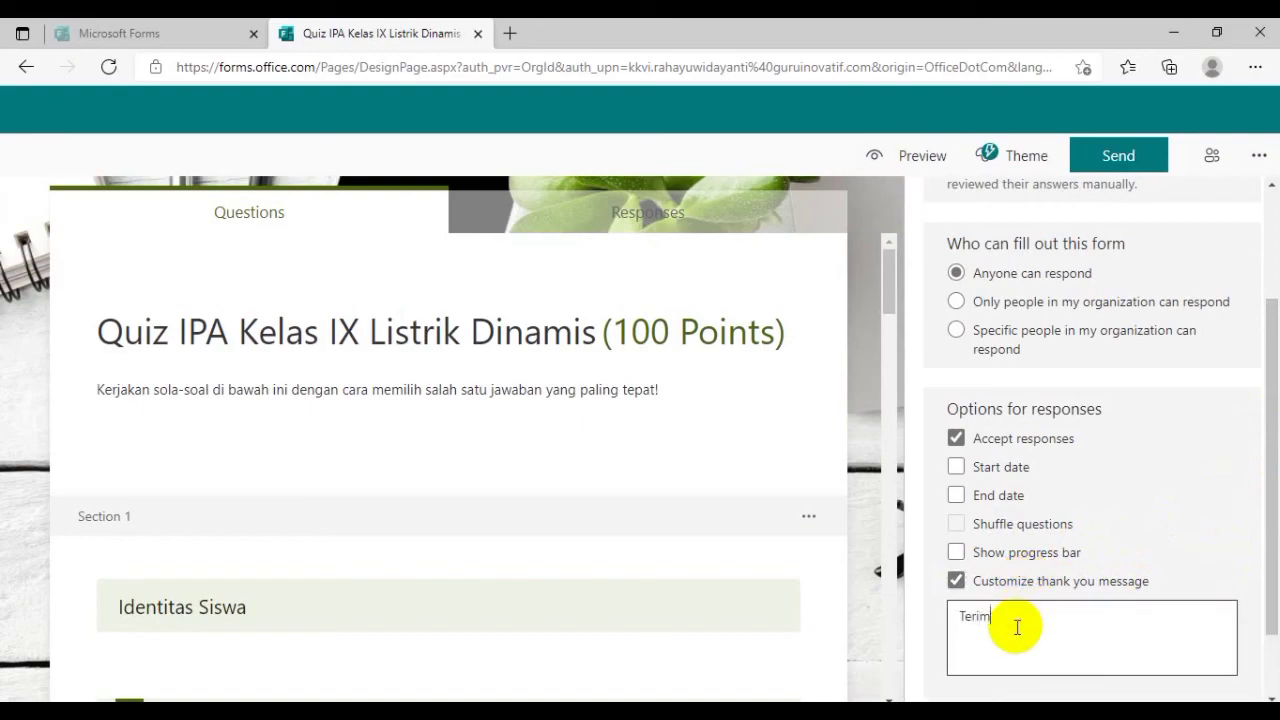
{"action": "type", "text": "a kasih sudah mengerjakan Quiz hari "}
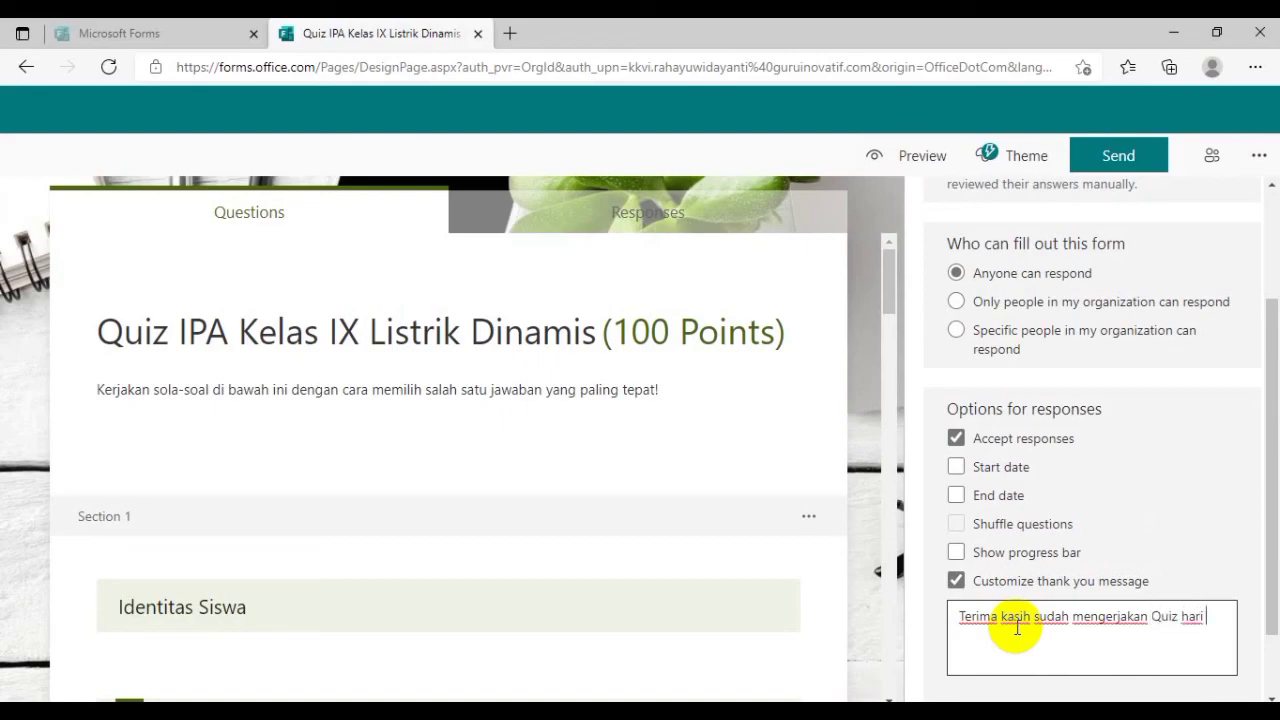
{"action": "type", "text": "ini."}
{"action": "scroll", "coordinate": [1045, 652], "scroll_direction": "down", "scroll_amount": 1}
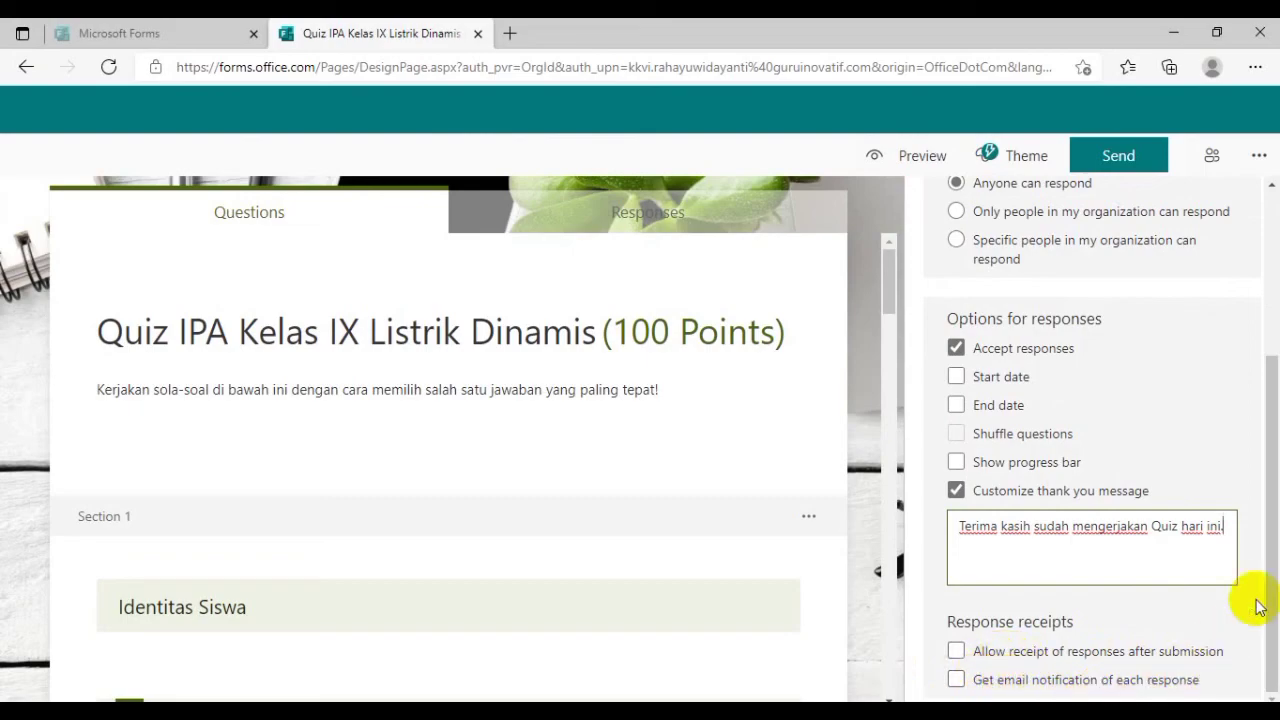
{"action": "left_click_drag", "start_coordinate": [1266, 625], "coordinate": [1260, 371]}
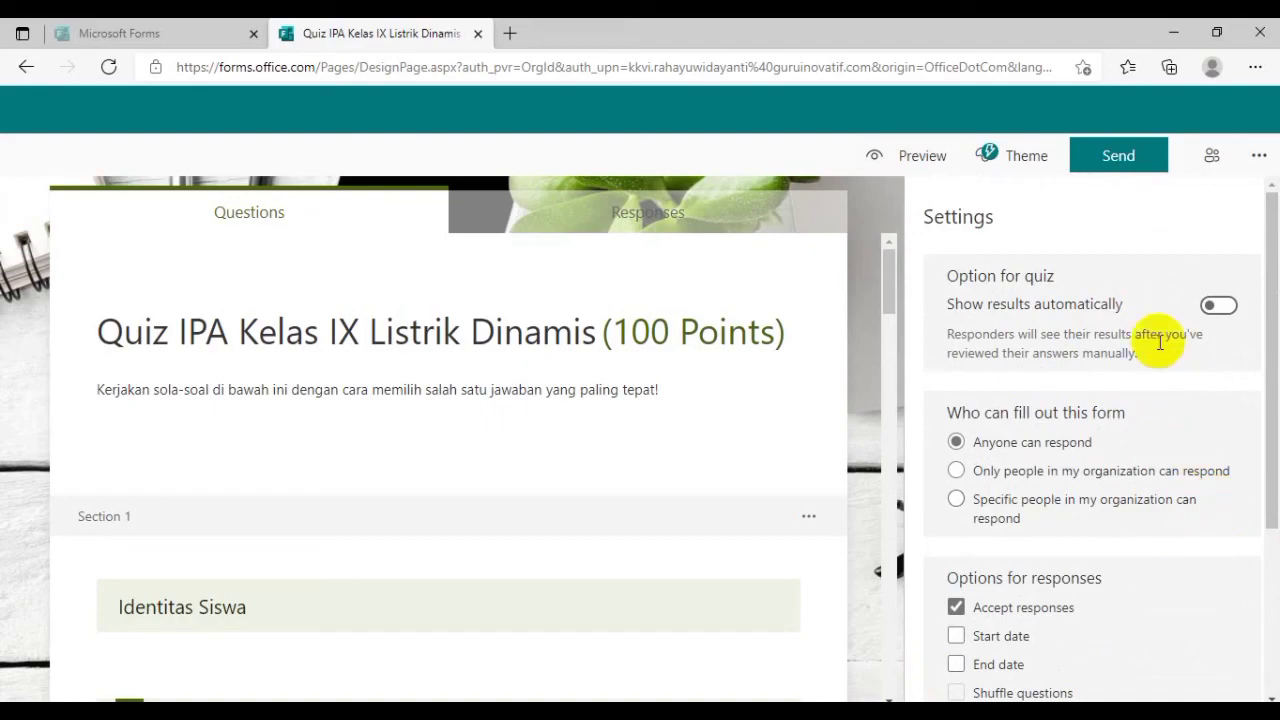
- Get the quiz's response link for sending, shorten its URL and copy the shortened link
{"action": "left_click", "coordinate": [1120, 162]}
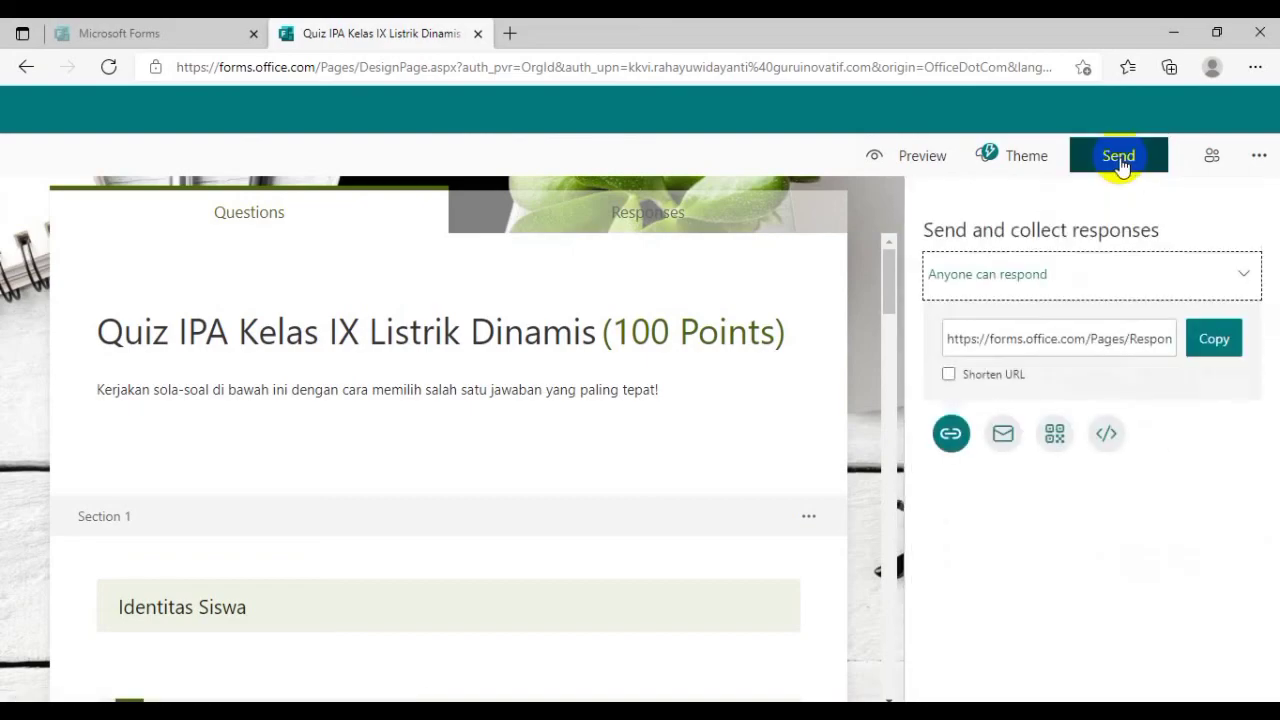
{"action": "left_click", "coordinate": [1224, 348]}
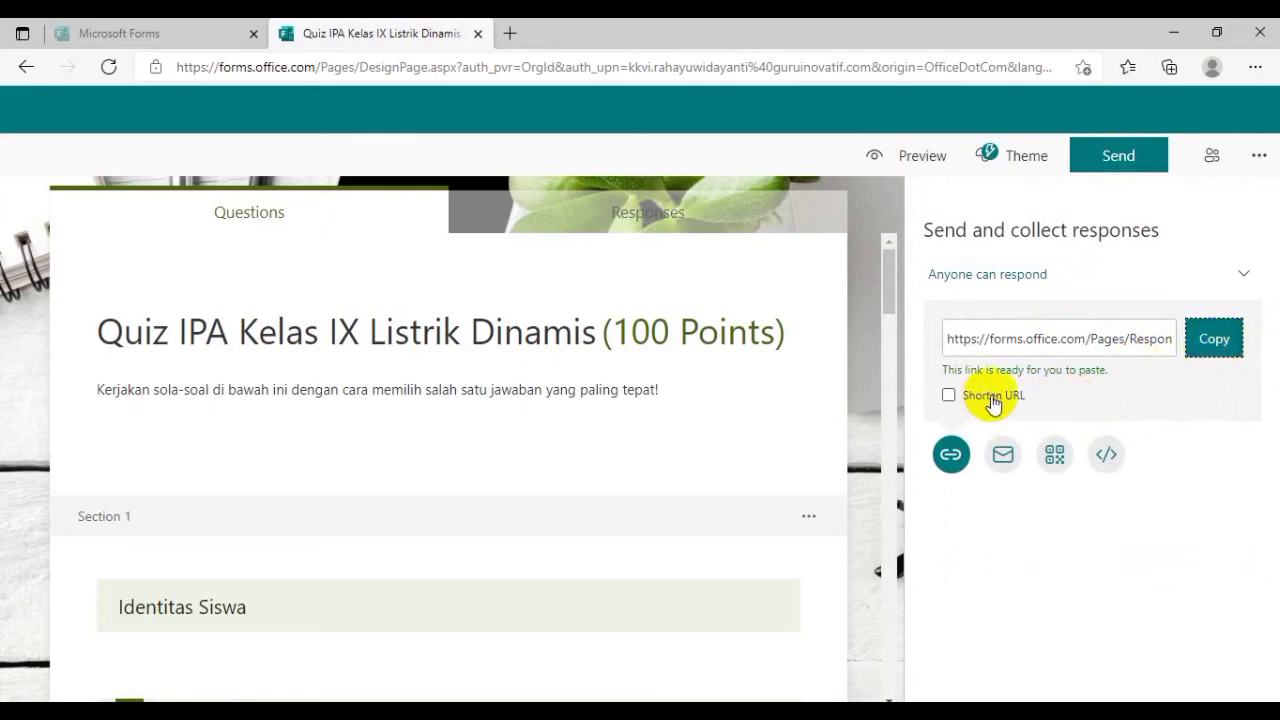
{"action": "left_click_drag", "start_coordinate": [991, 388], "coordinate": [1010, 384]}
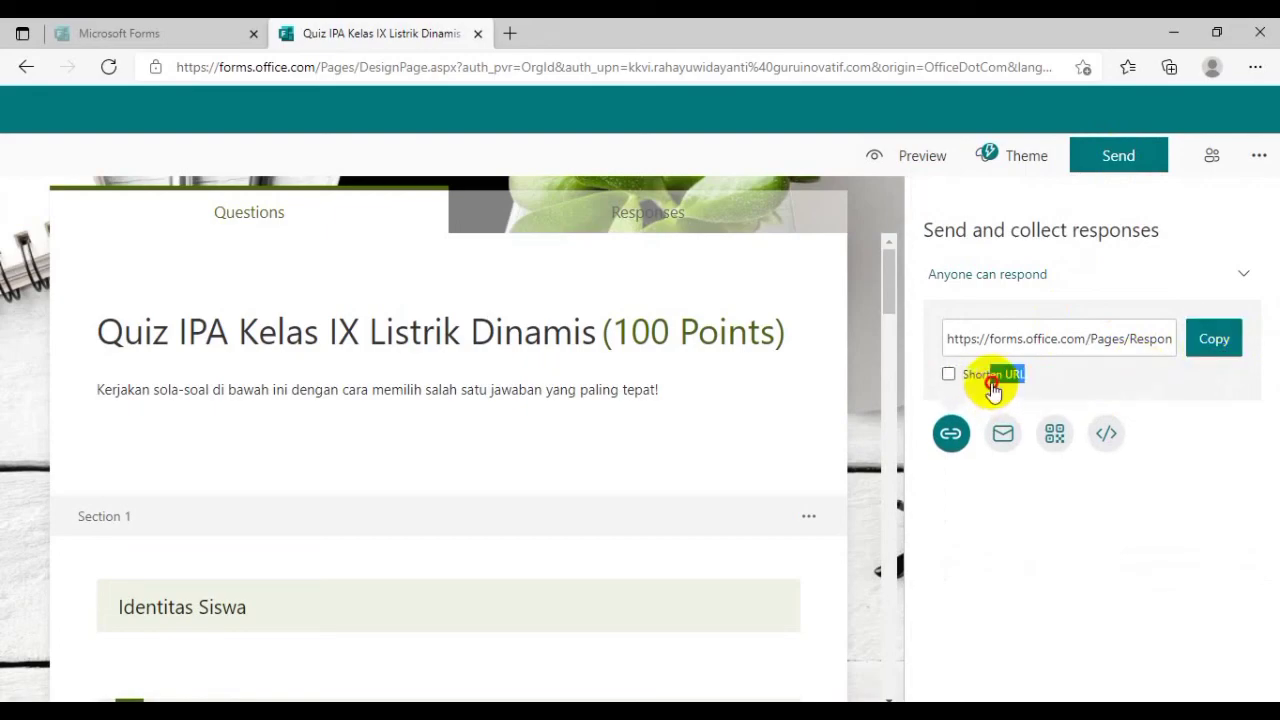
{"action": "left_click", "coordinate": [950, 375]}
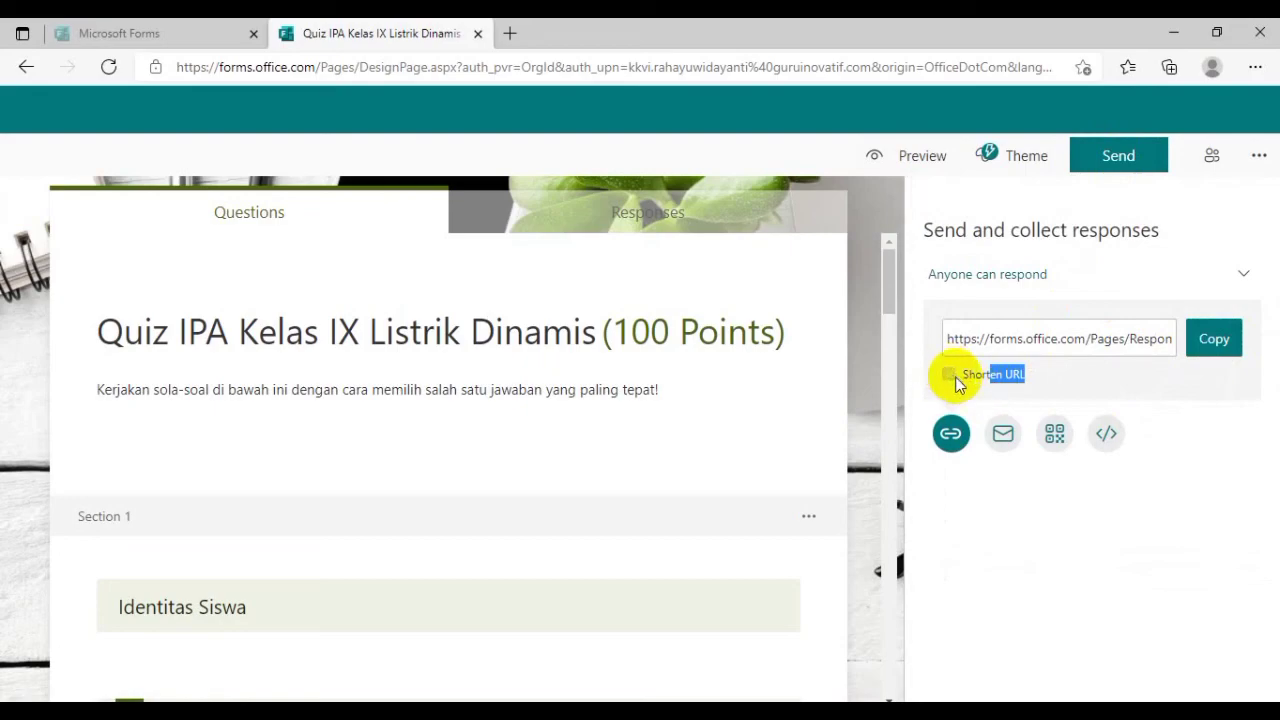
{"action": "left_click", "coordinate": [1061, 573]}
{"action": "left_click", "coordinate": [1214, 338]}
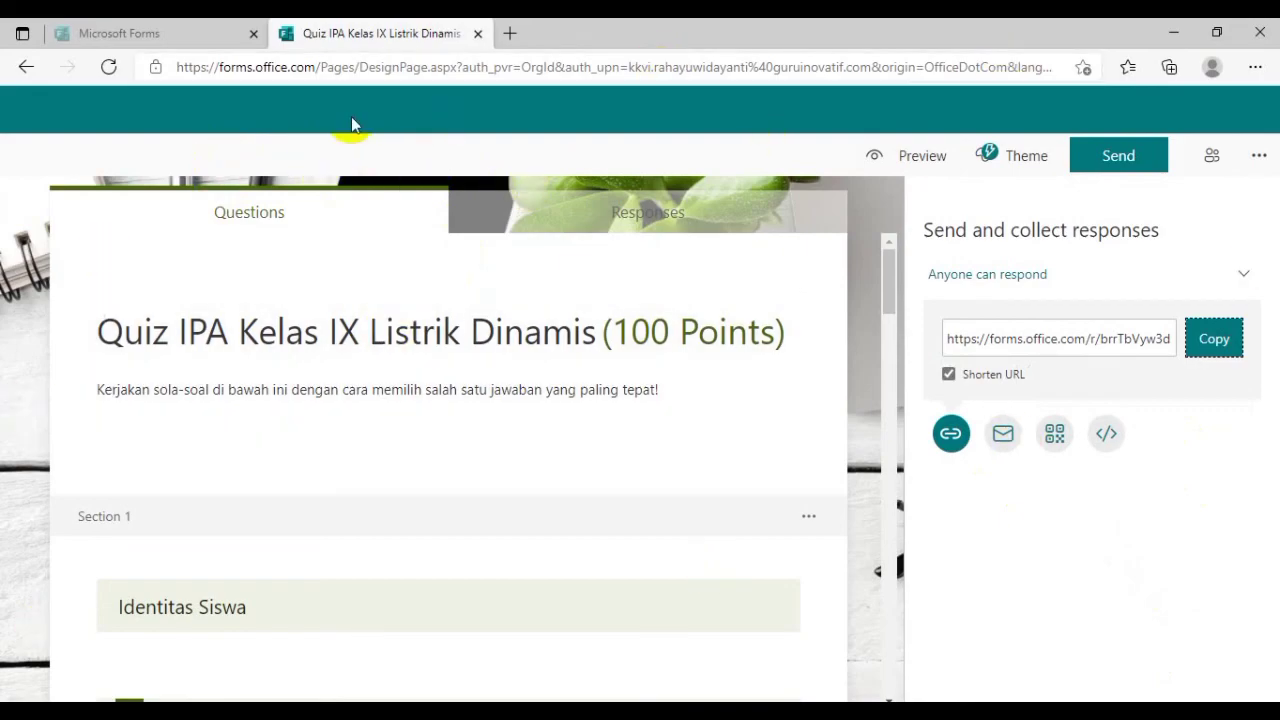
{"action": "left_click", "coordinate": [1236, 352]}
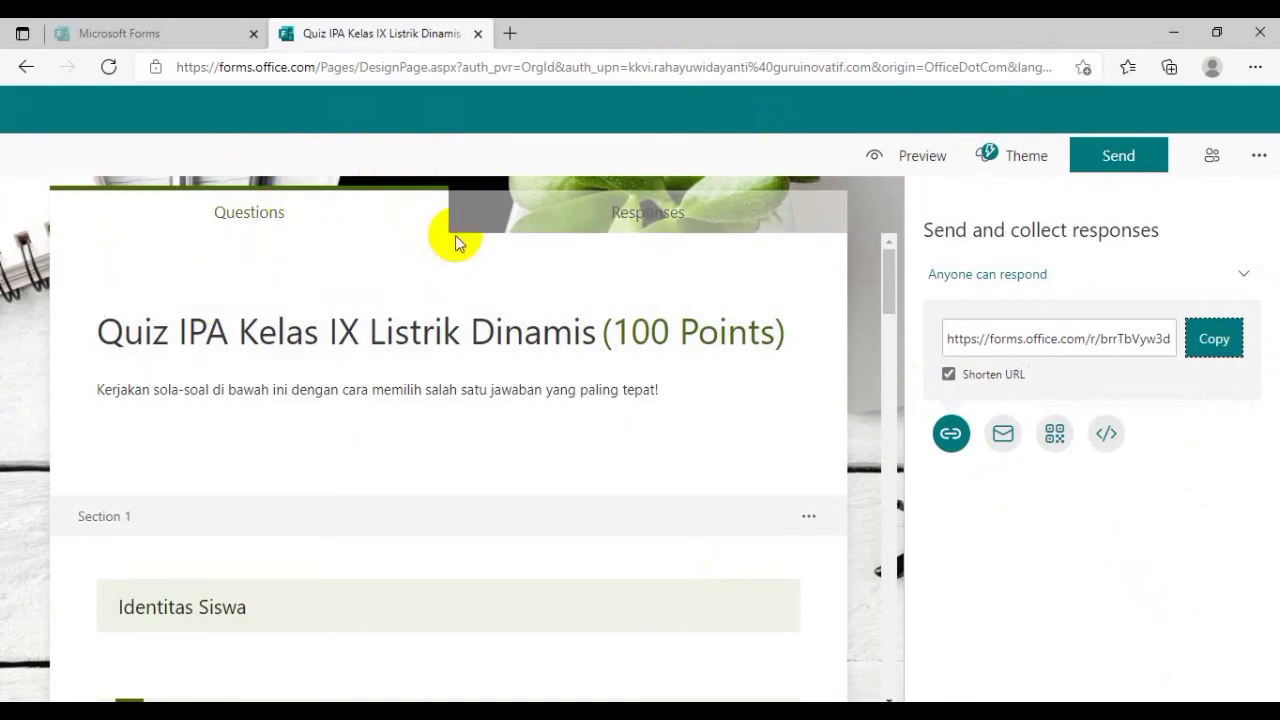